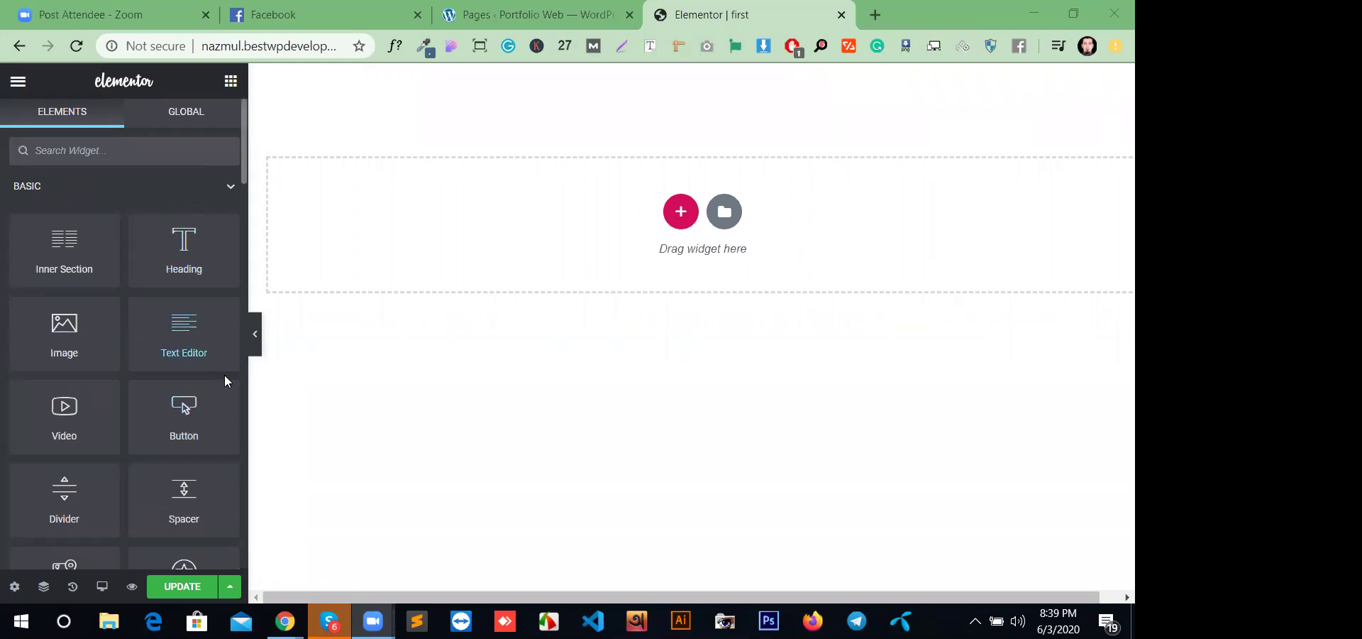
- Examine the available widgets in the Basic, Pro and General groups of the widget library
scroll(132, 419, down, 12)
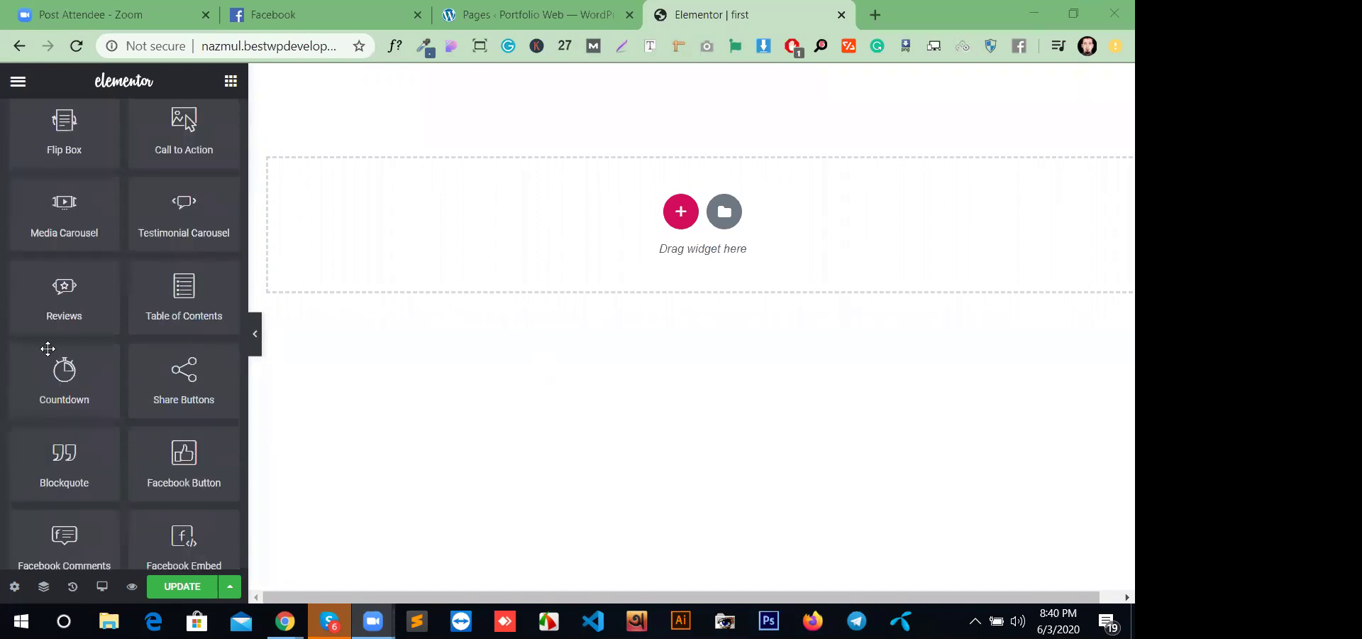
scroll(130, 333, up, 12)
scroll(143, 463, down, 20)
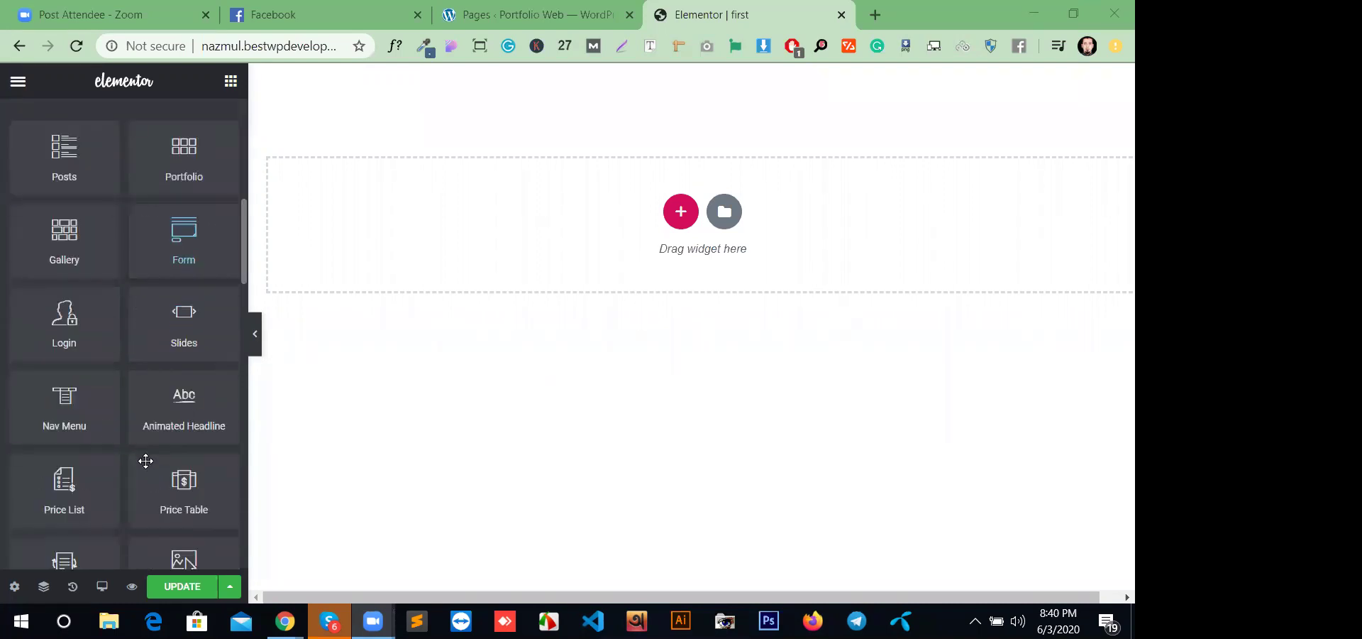
scroll(141, 472, down, 2)
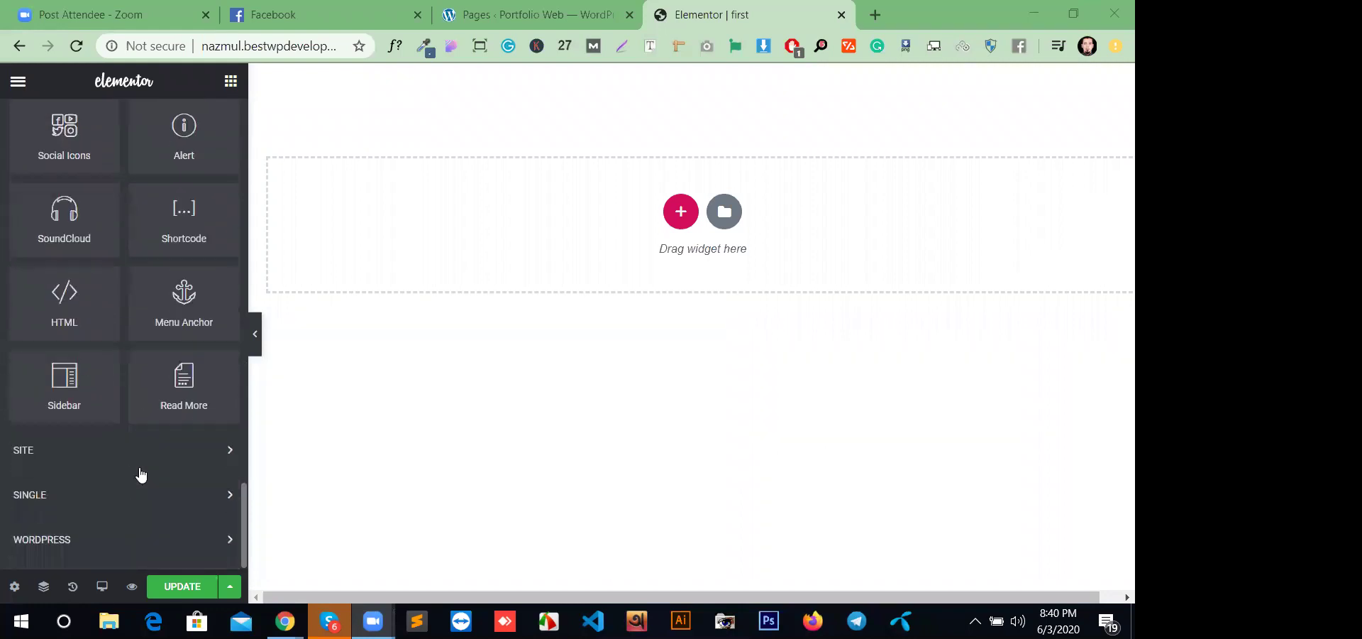
scroll(185, 462, up, 12)
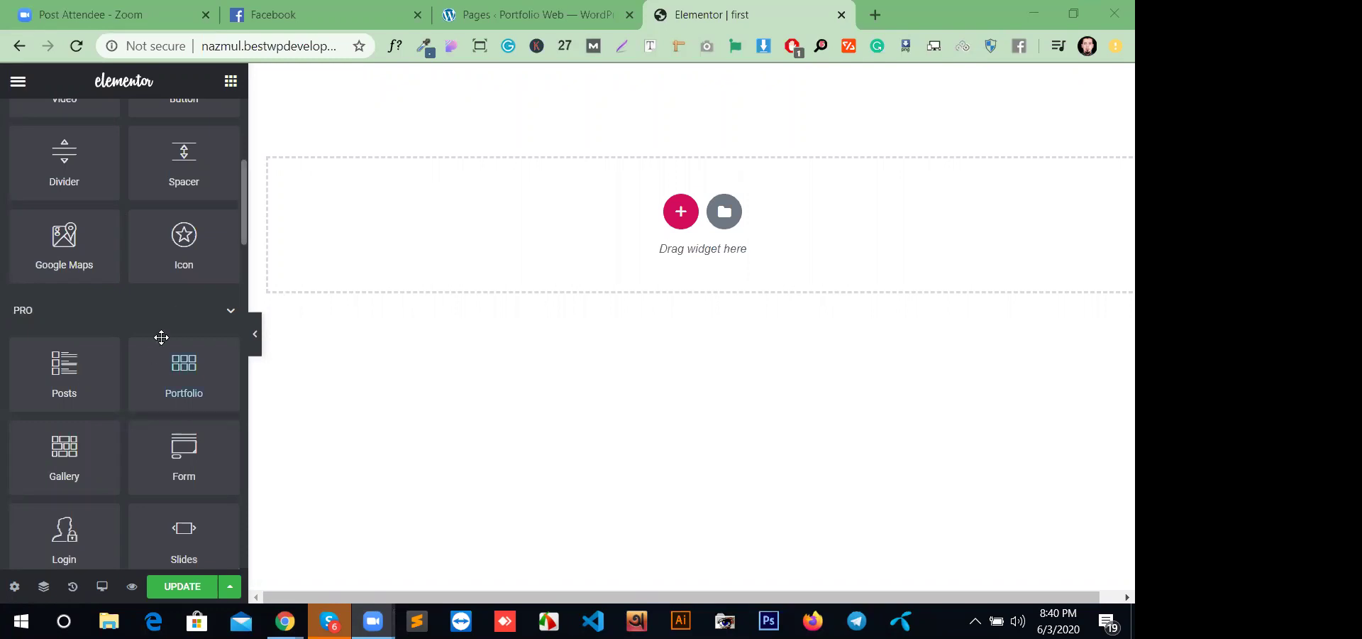
scroll(161, 337, up, 5)
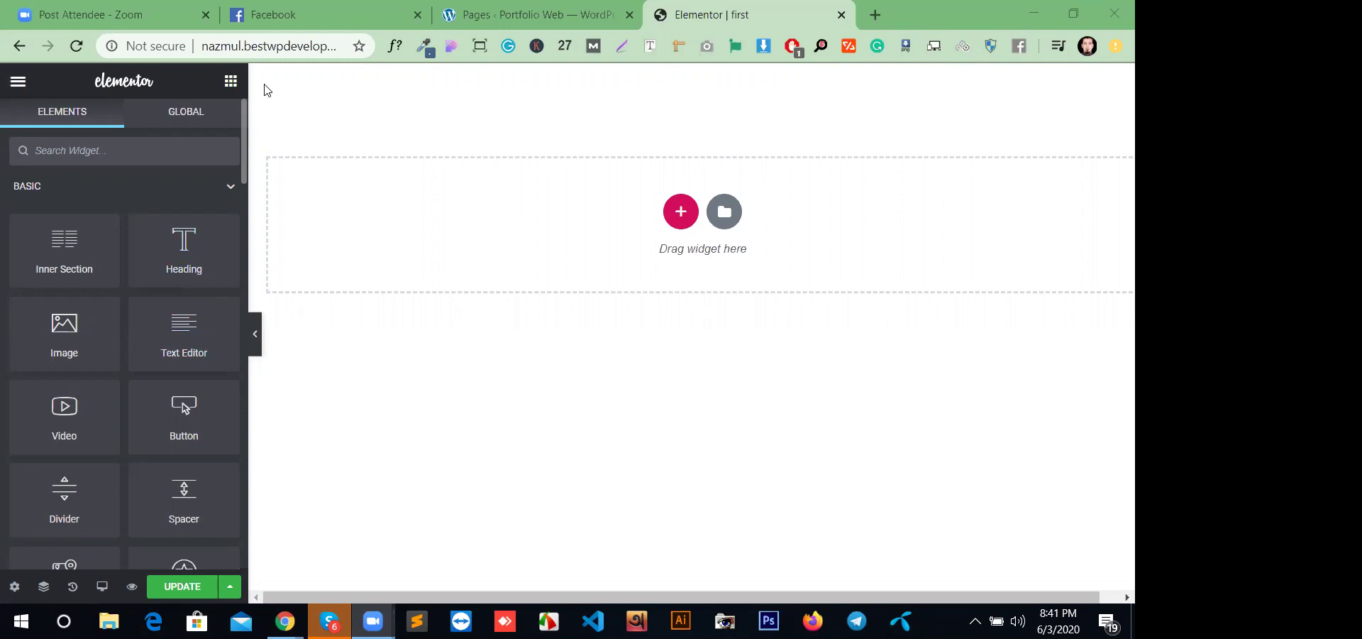
scroll(100, 340, down, 5)
scroll(113, 313, up, 5)
scroll(108, 361, down, 15)
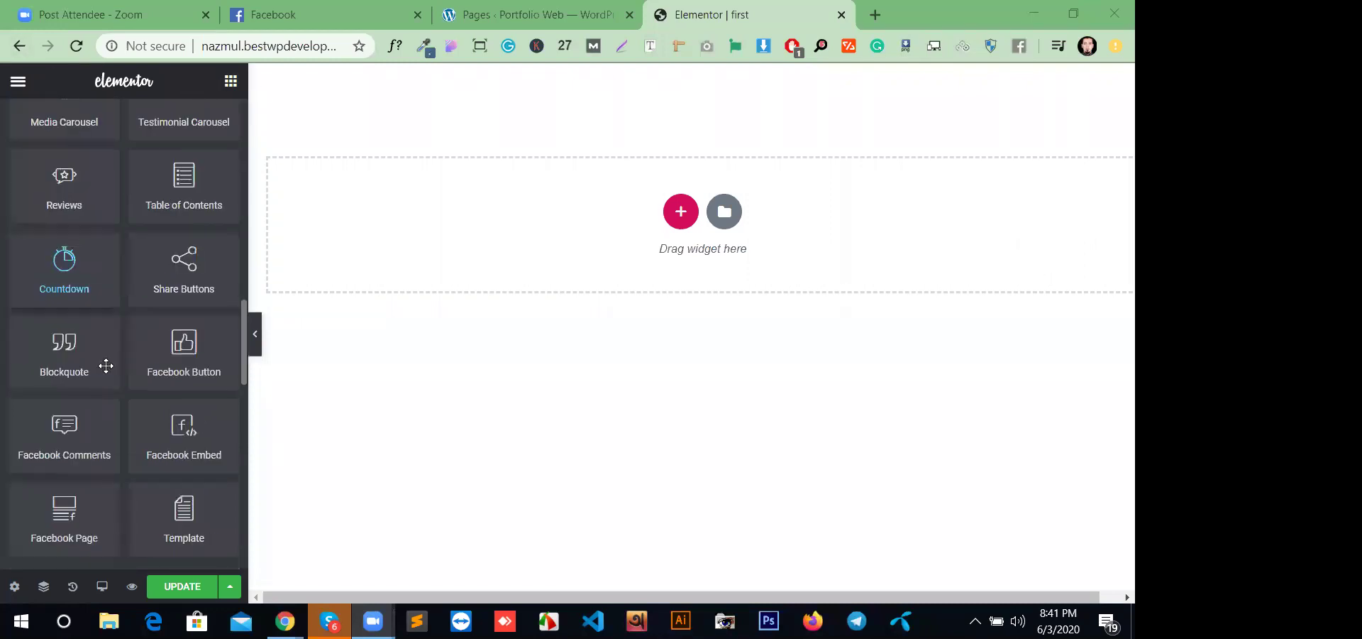
scroll(107, 348, up, 15)
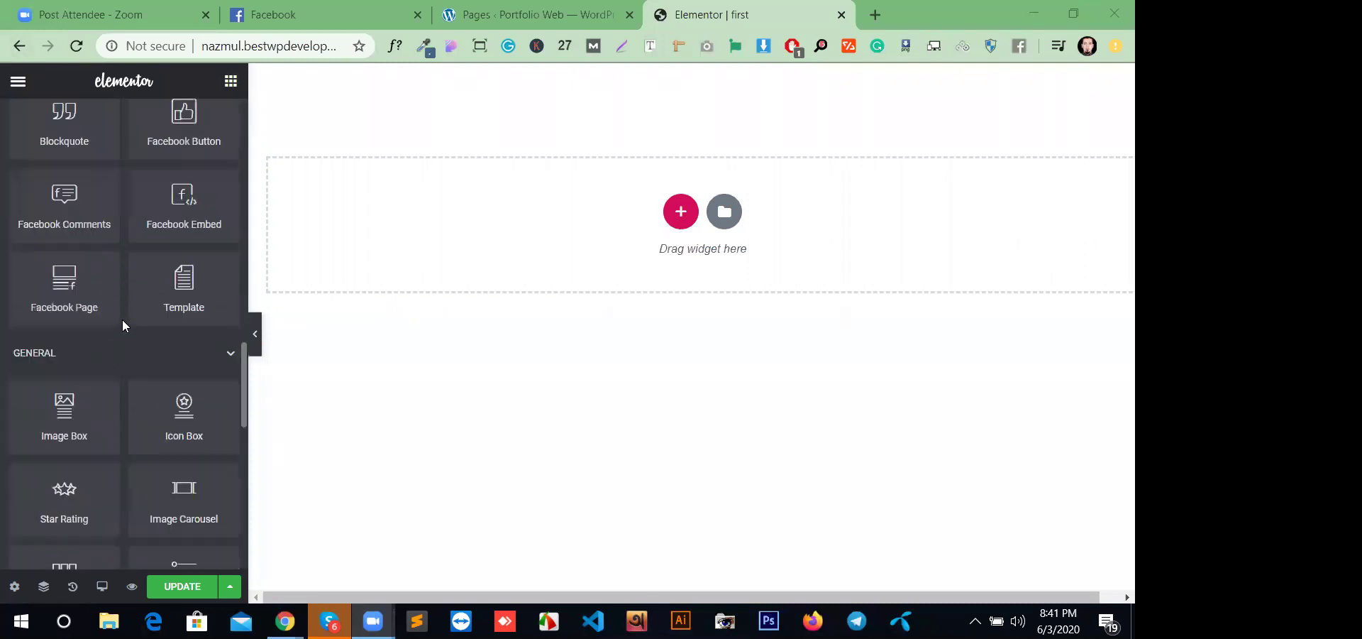
- View the default color palette and add a Heading widget to the empty page
click(18, 82)
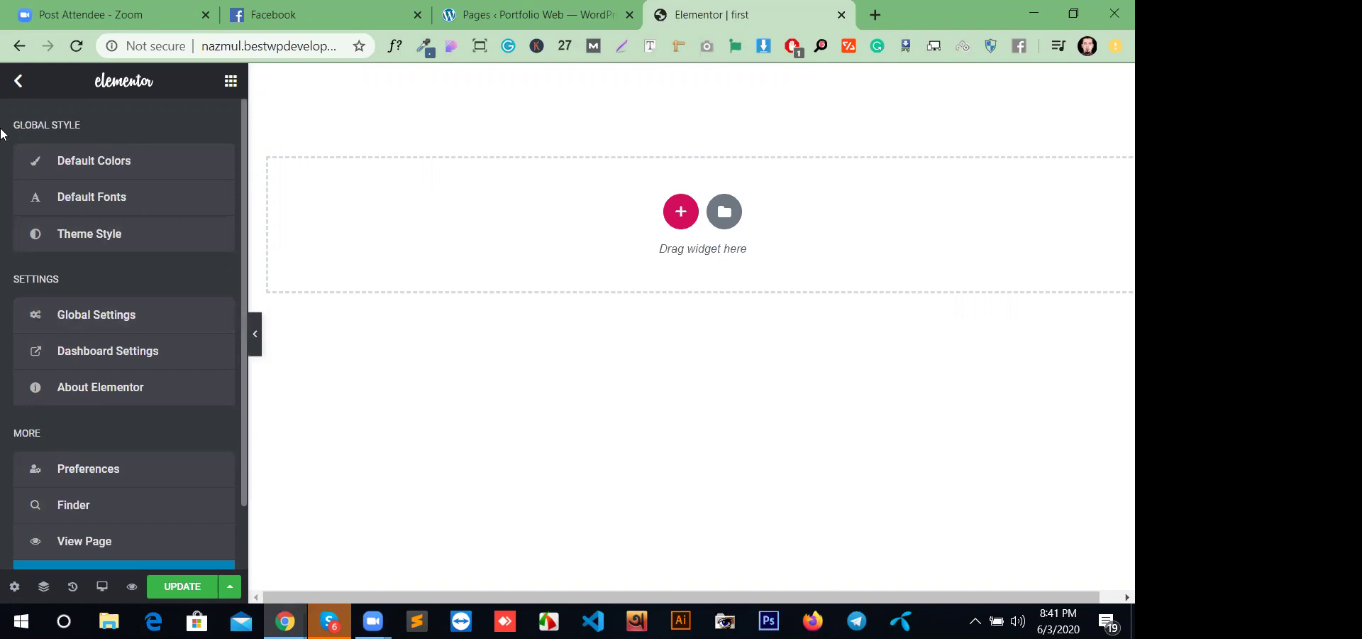
click(139, 163)
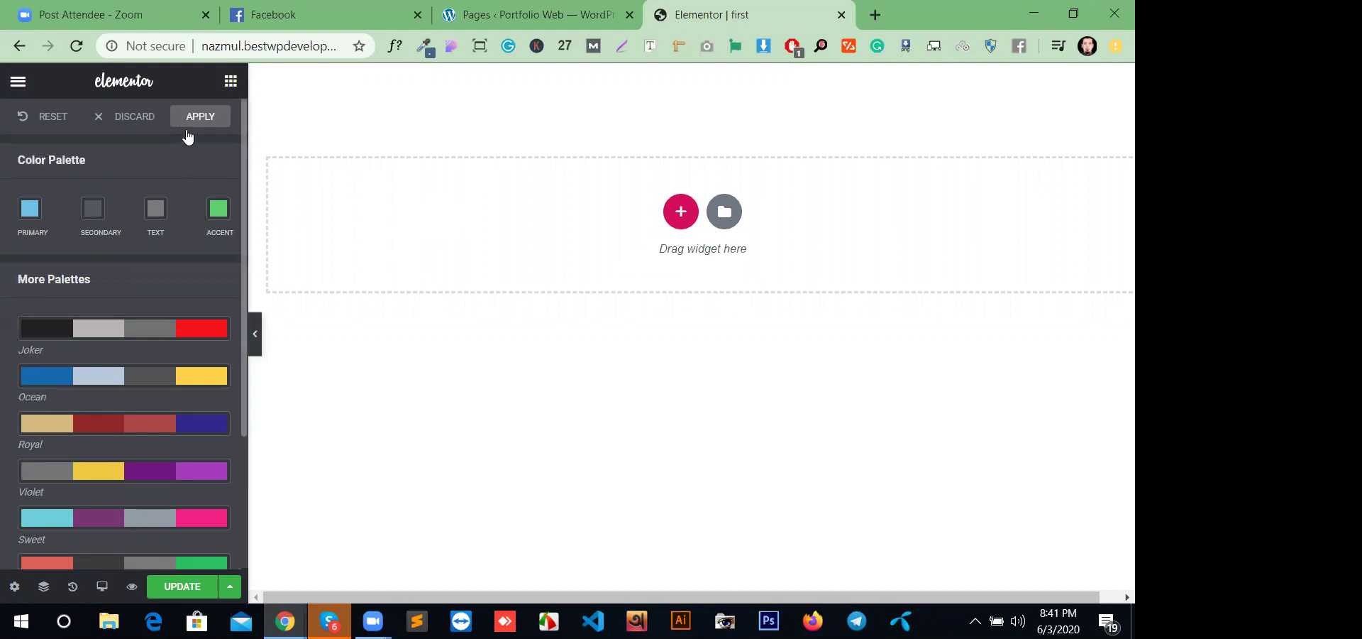
click(229, 87)
drag(184, 245, 293, 270)
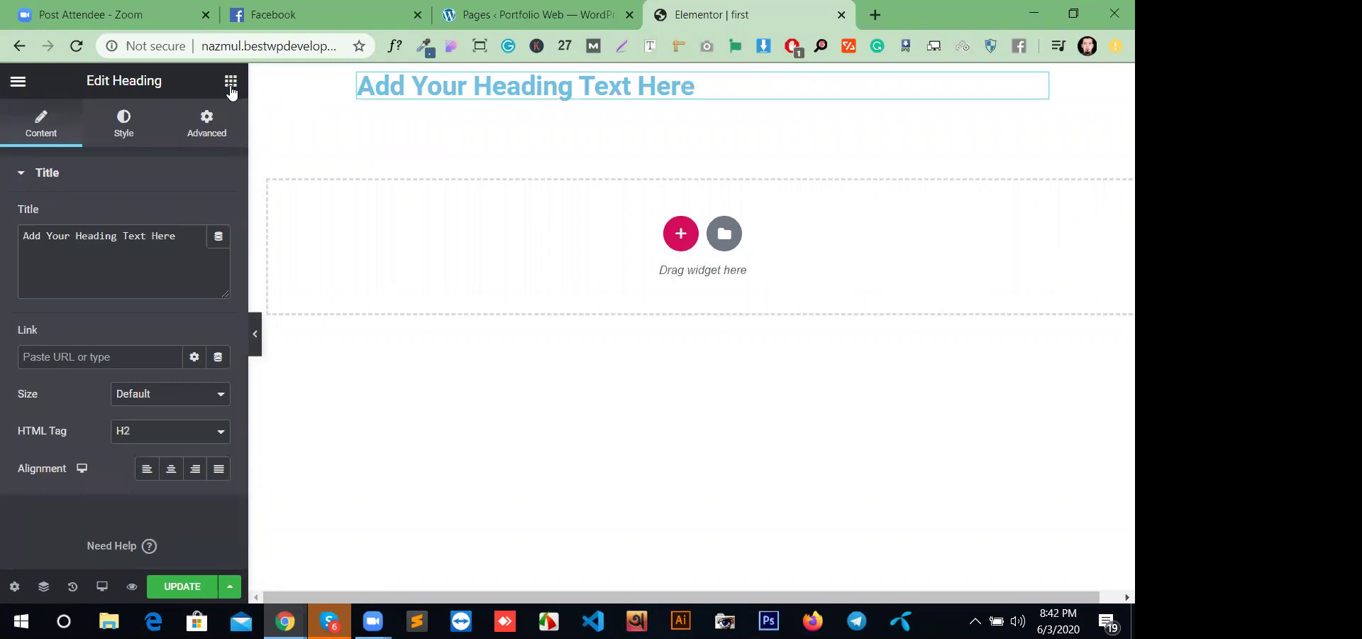
- Set the primary default color to gray #7A7A7A
click(16, 83)
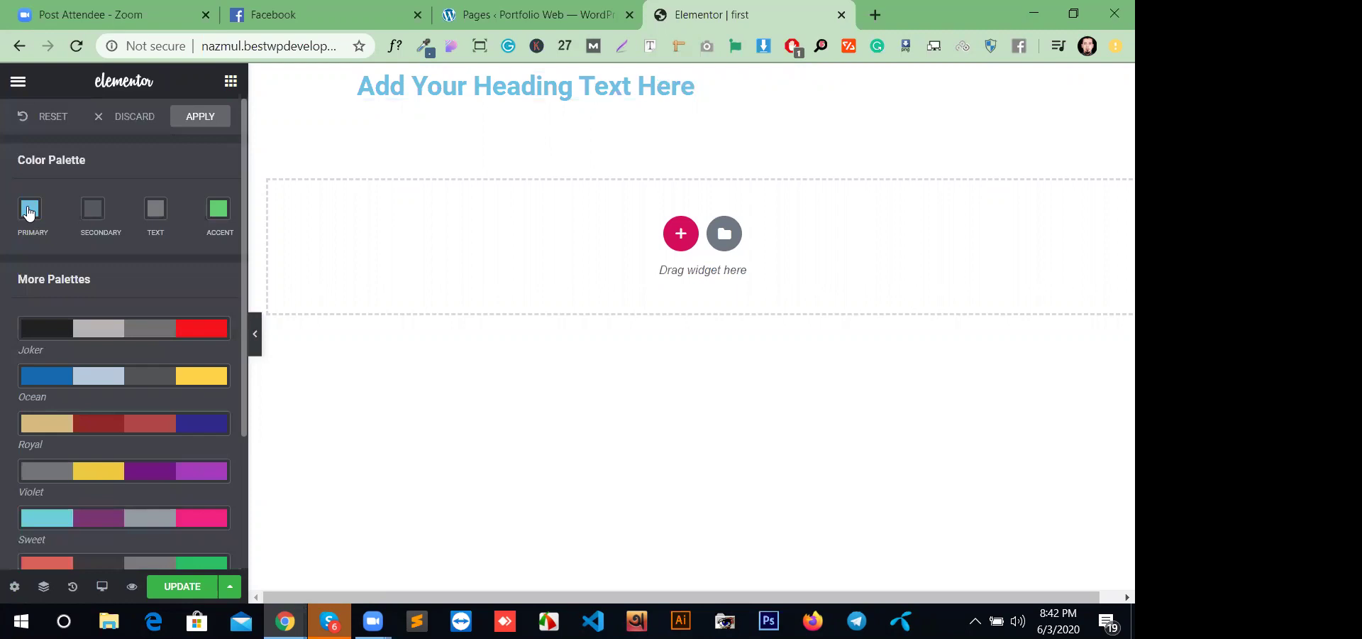
click(22, 211)
click(106, 251)
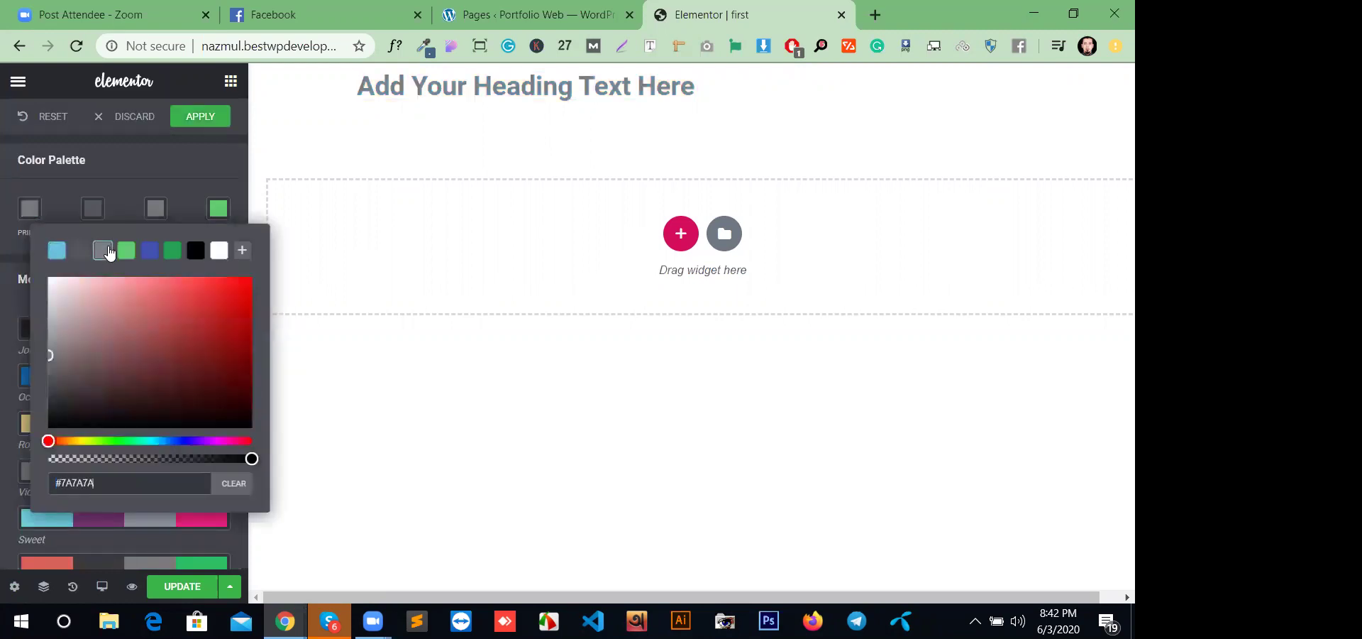
click(29, 210)
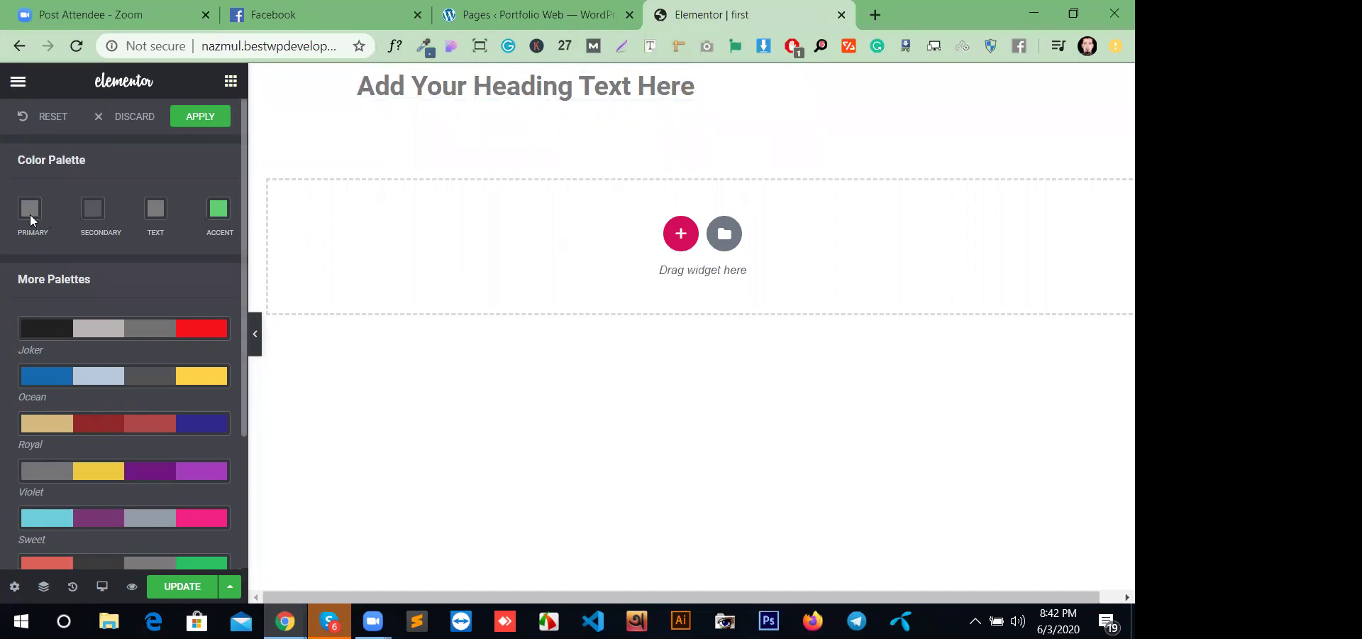
- Set the heading's own text color to black #000000
click(474, 88)
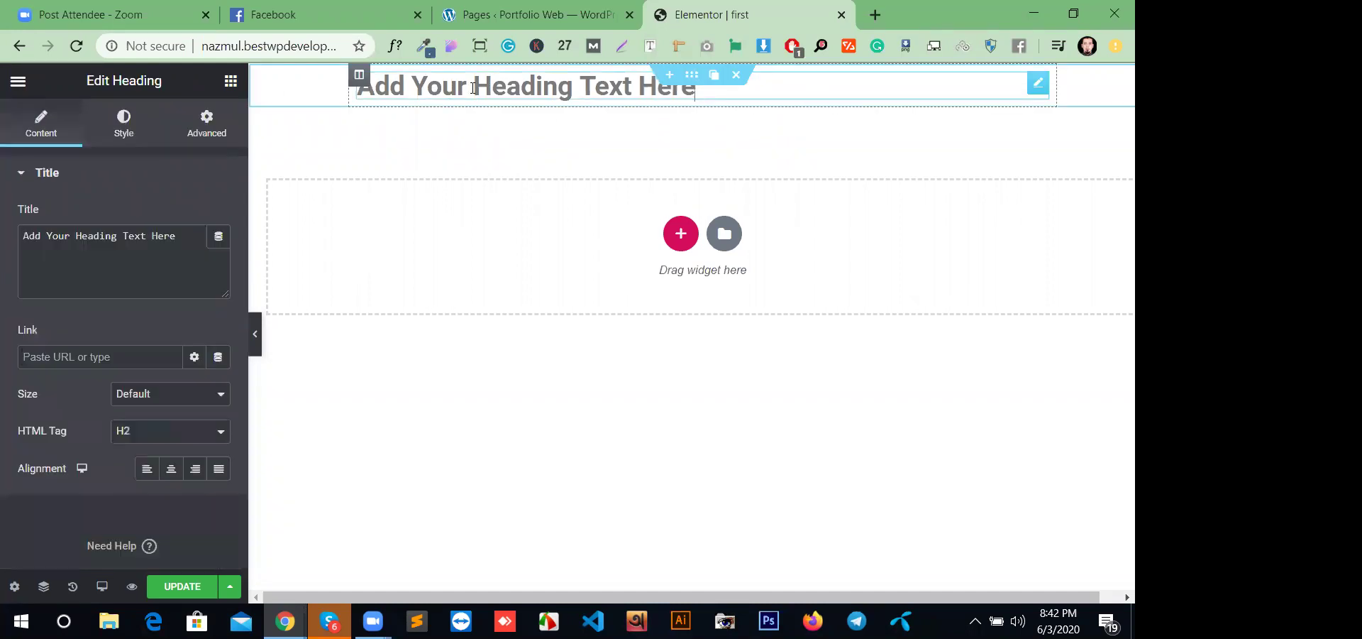
click(123, 125)
click(193, 217)
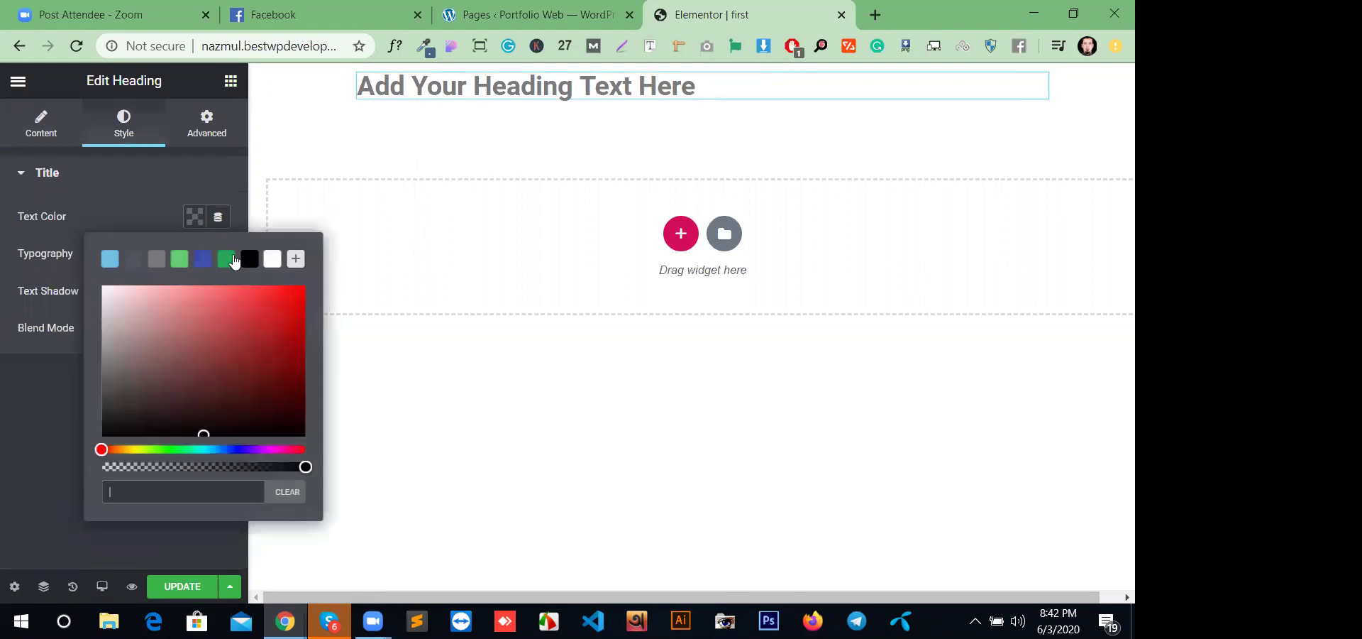
click(249, 259)
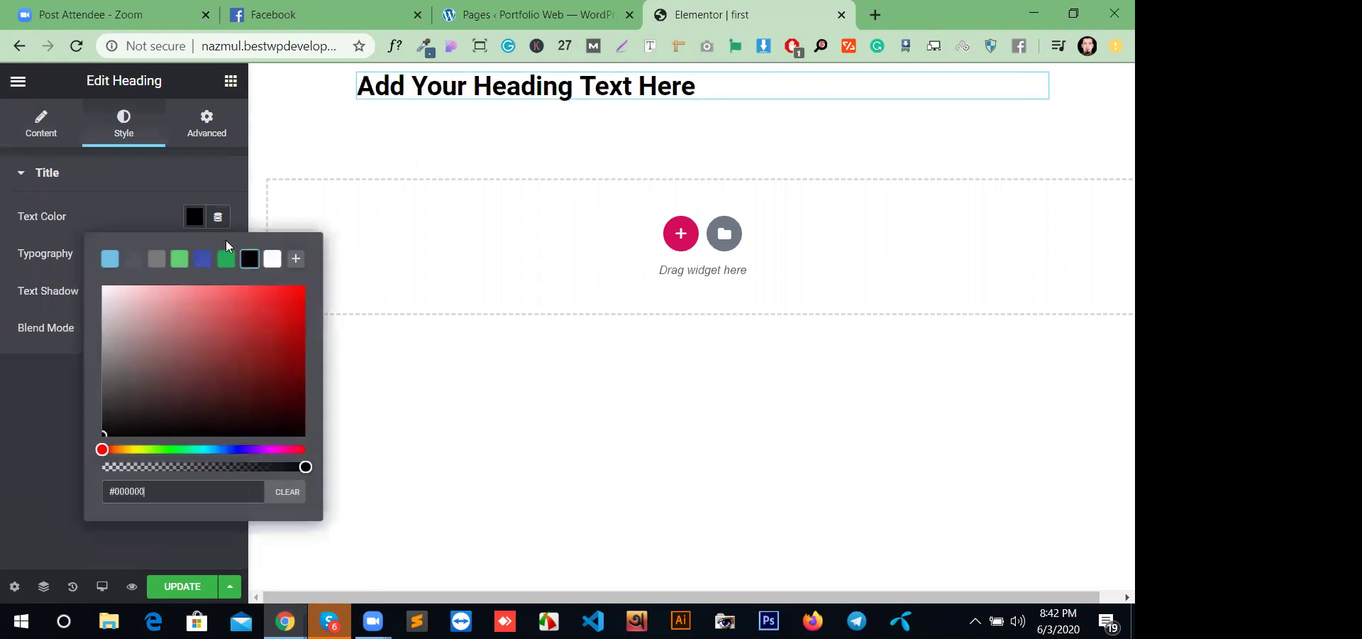
click(195, 222)
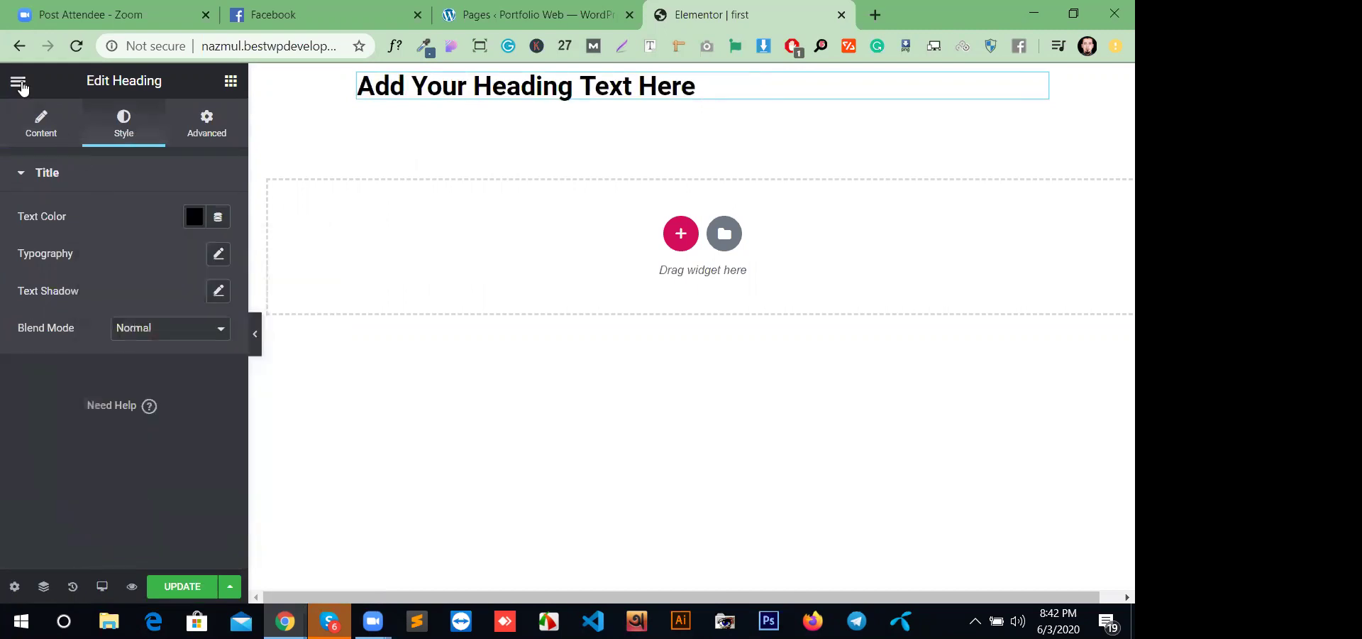
- Change the primary default color to black #000000 without applying the palette
click(18, 82)
click(82, 172)
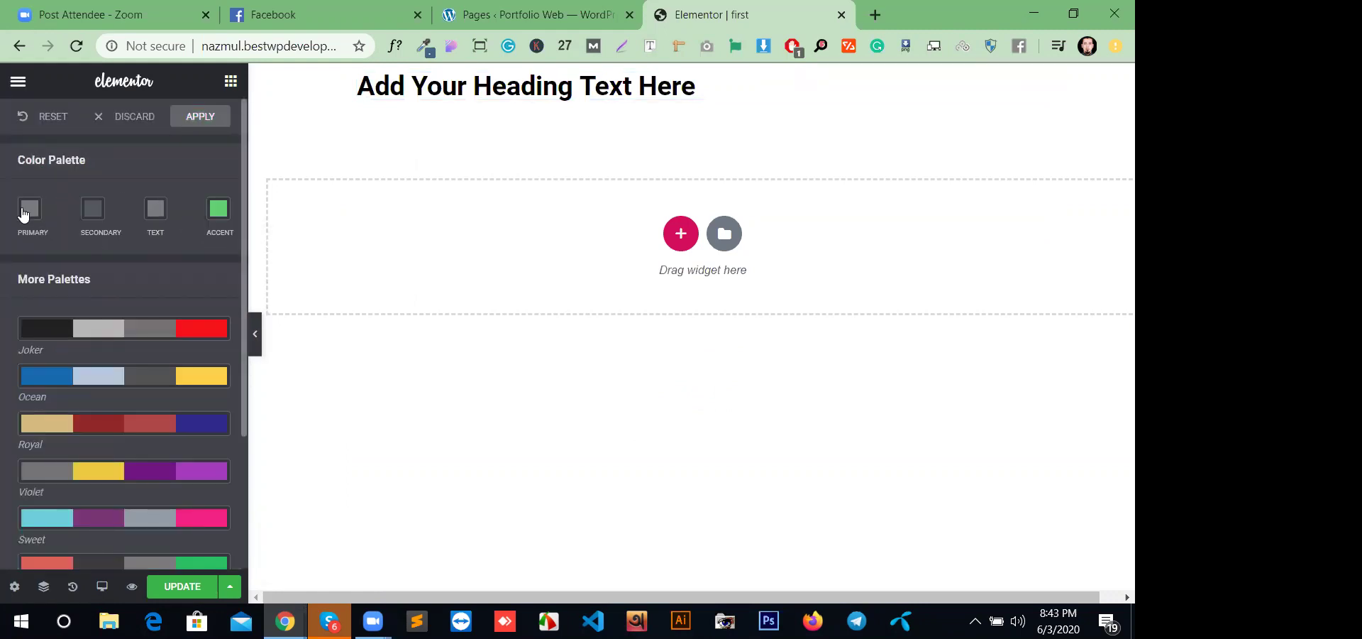
click(23, 210)
click(195, 249)
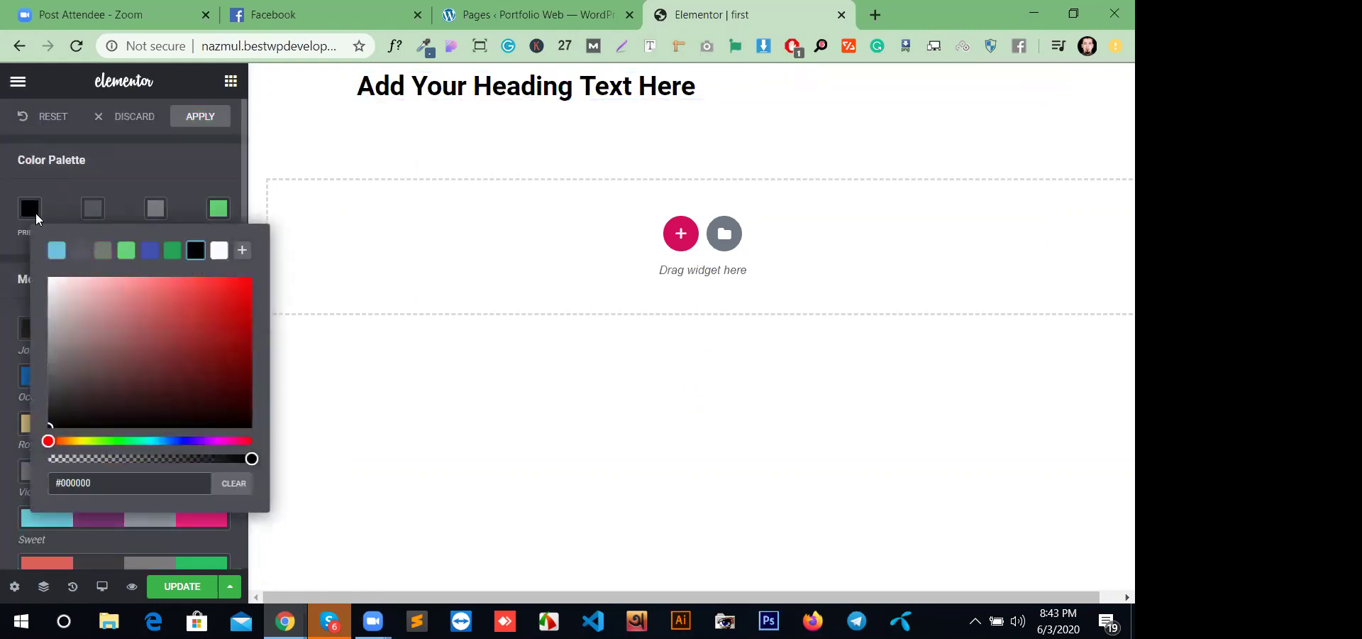
click(274, 167)
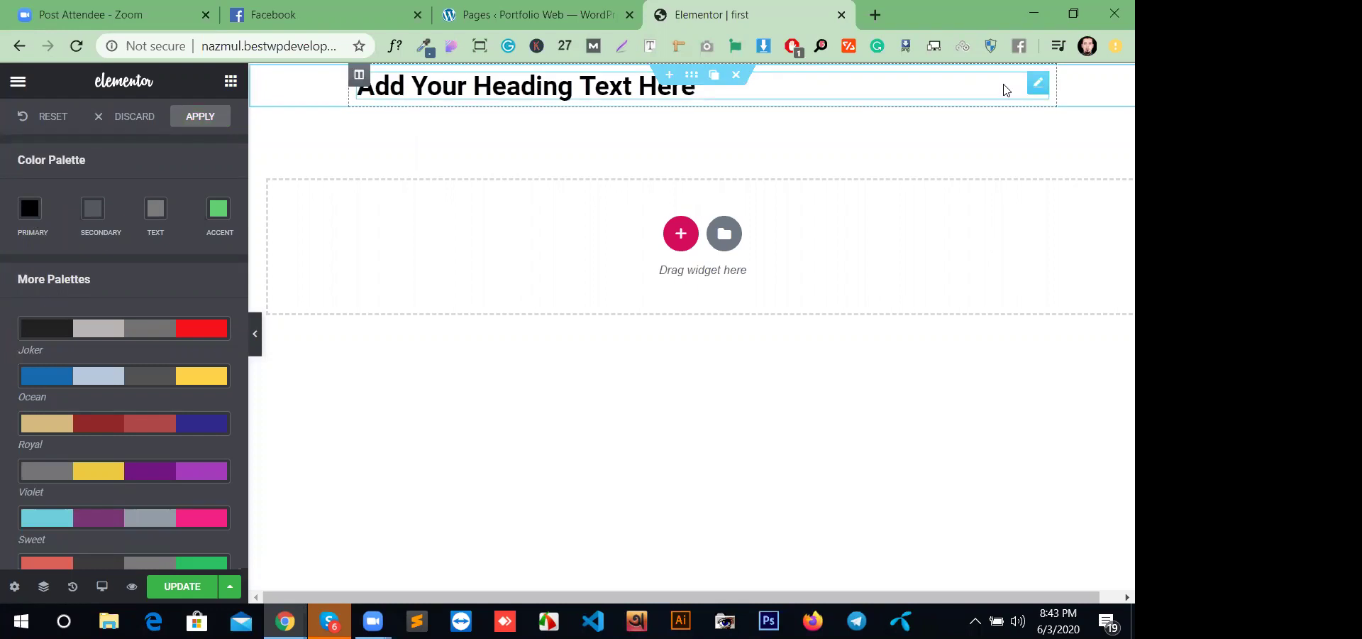
- Delete the section containing the heading and add a fresh Heading widget to the page
click(737, 75)
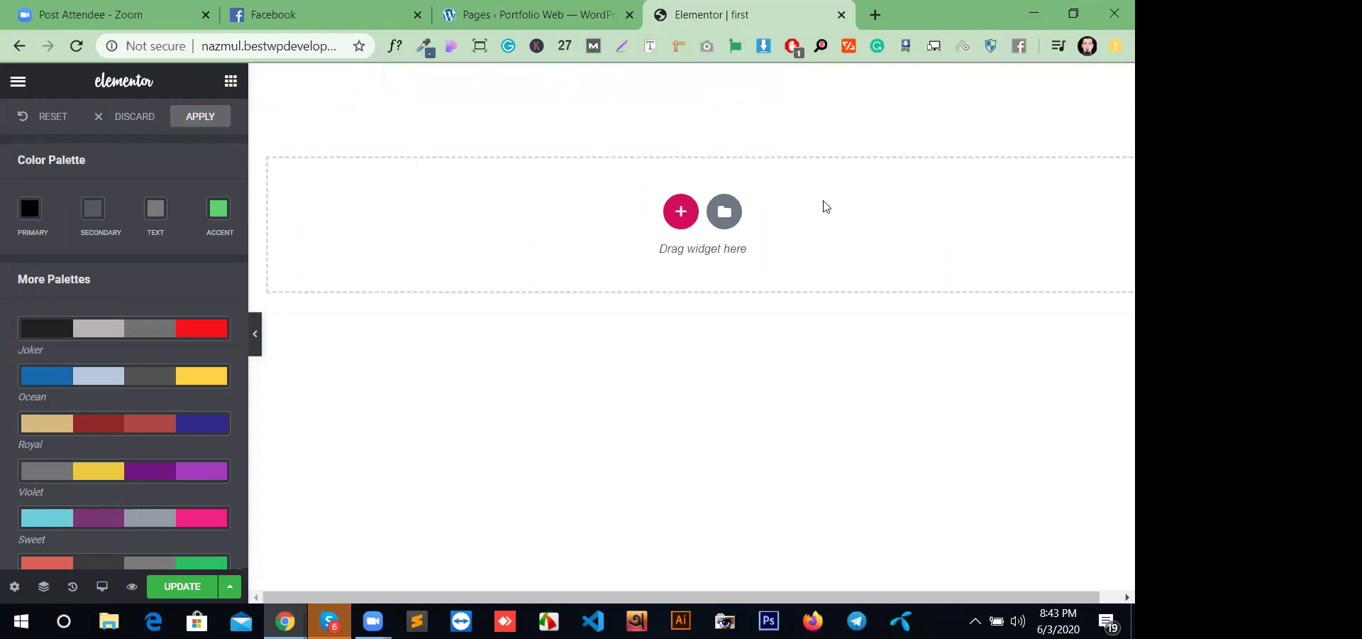
click(230, 80)
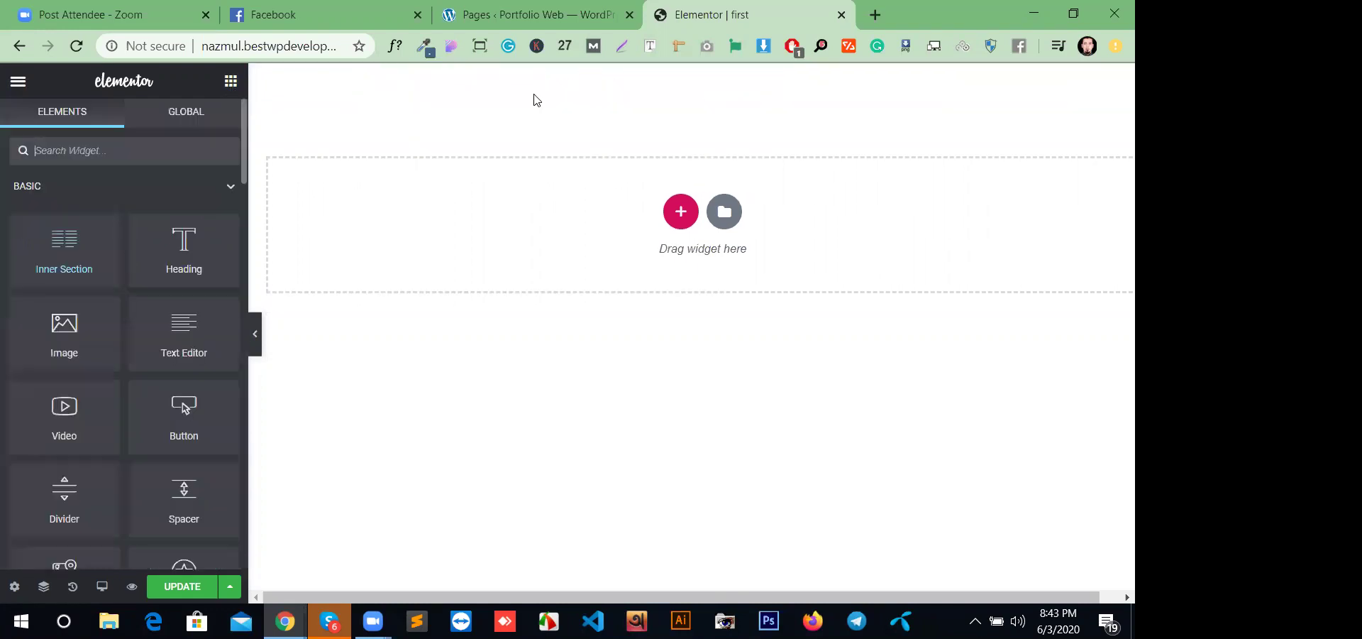
drag(241, 284, 416, 128)
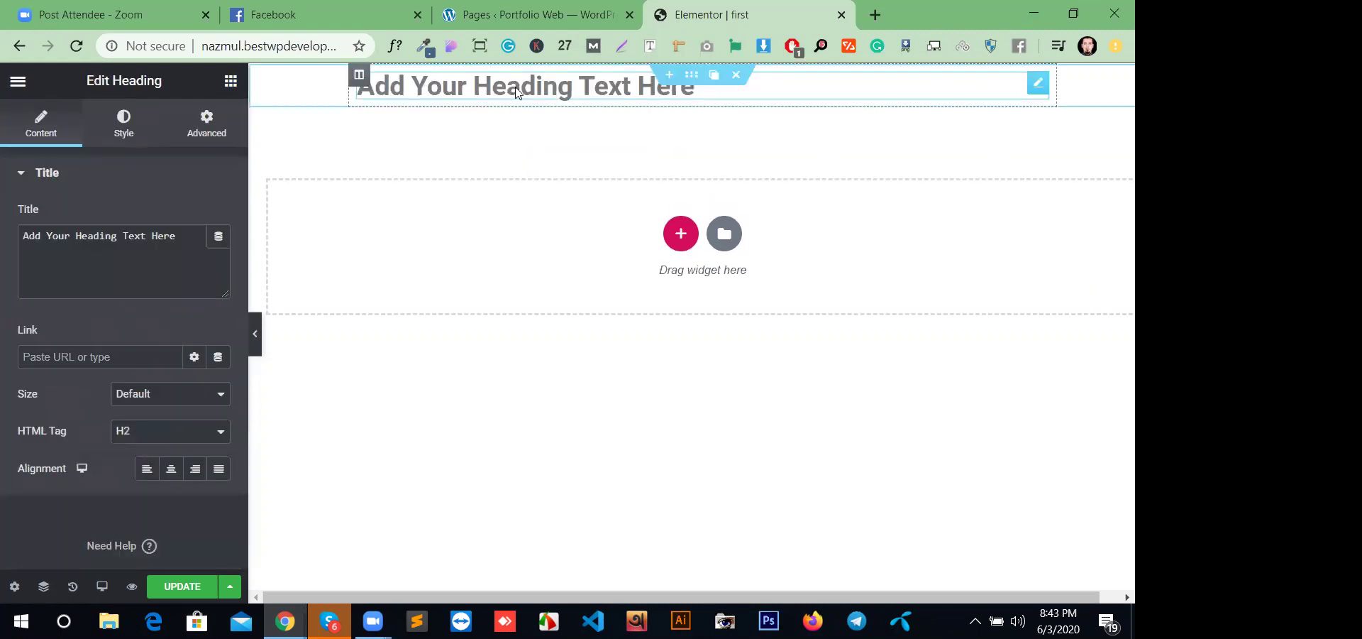
- Set the primary default color to black and apply the palette
click(18, 81)
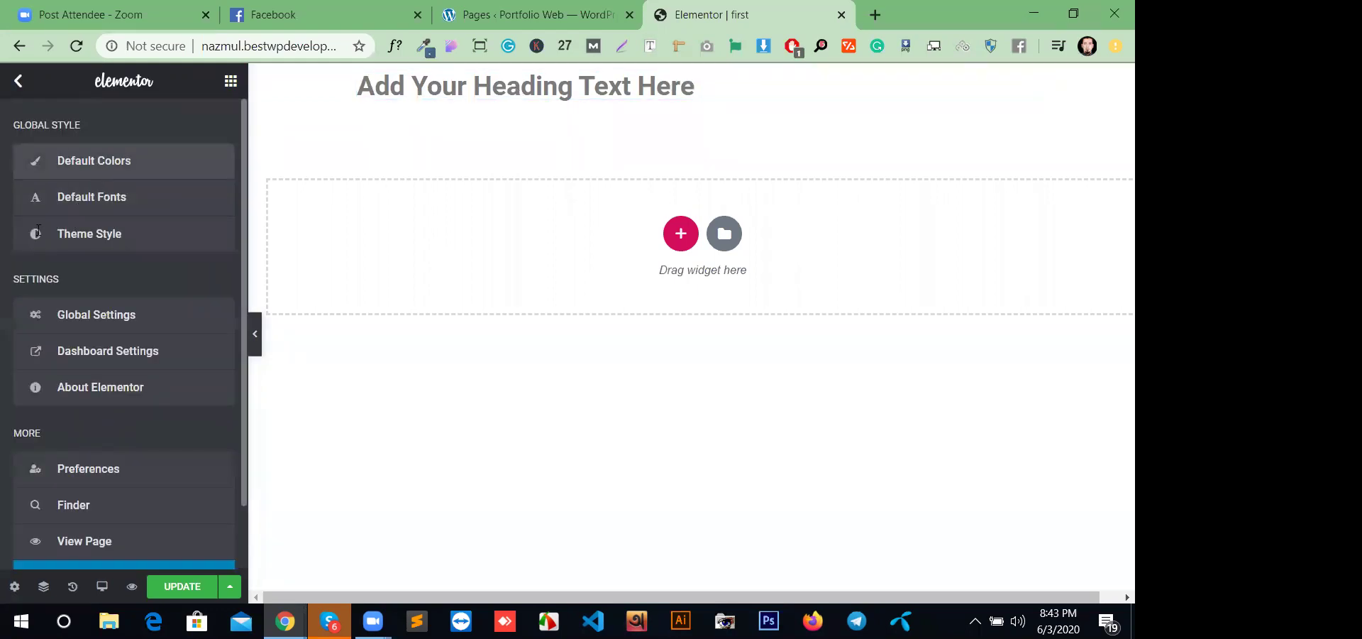
click(29, 213)
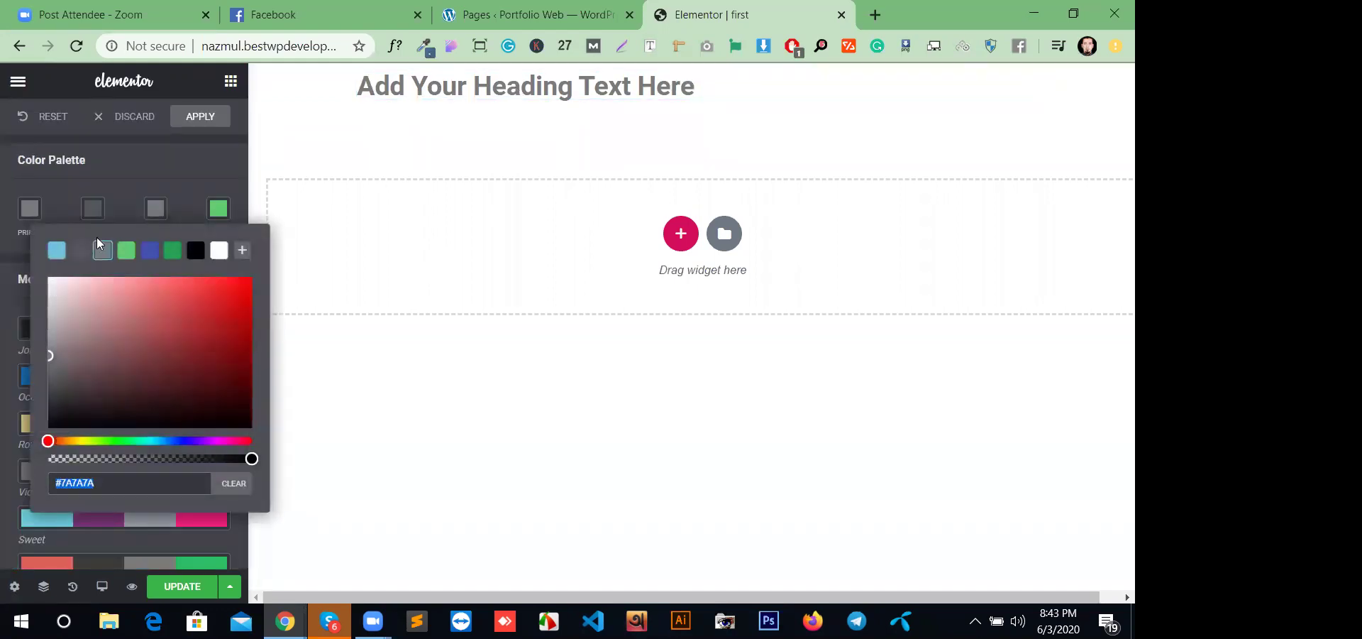
click(194, 250)
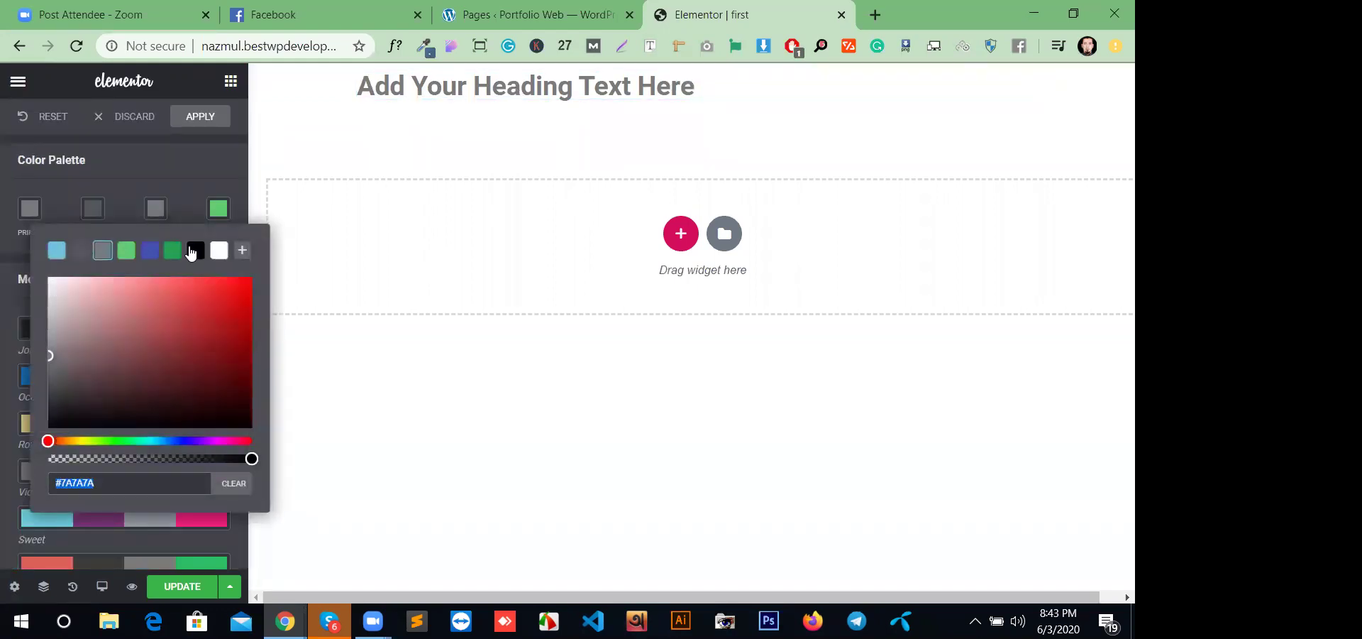
click(190, 116)
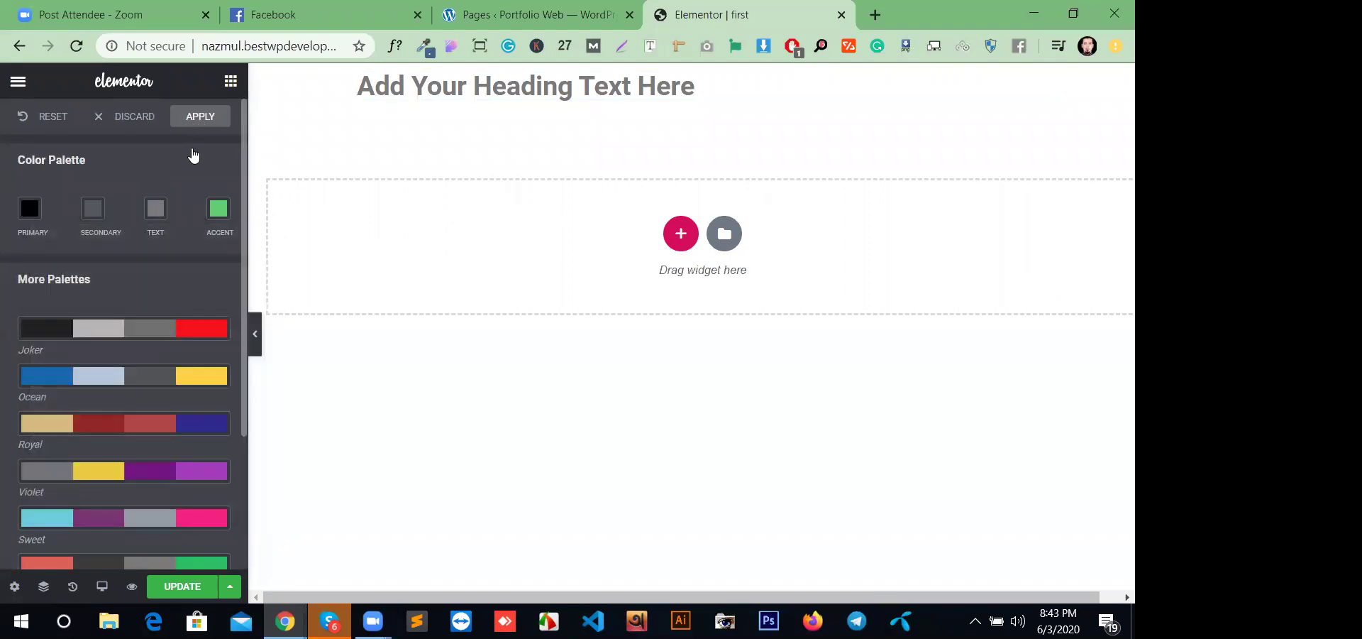
- Set the secondary and primary default colors to gray #7A7A7A and apply the palette
click(91, 217)
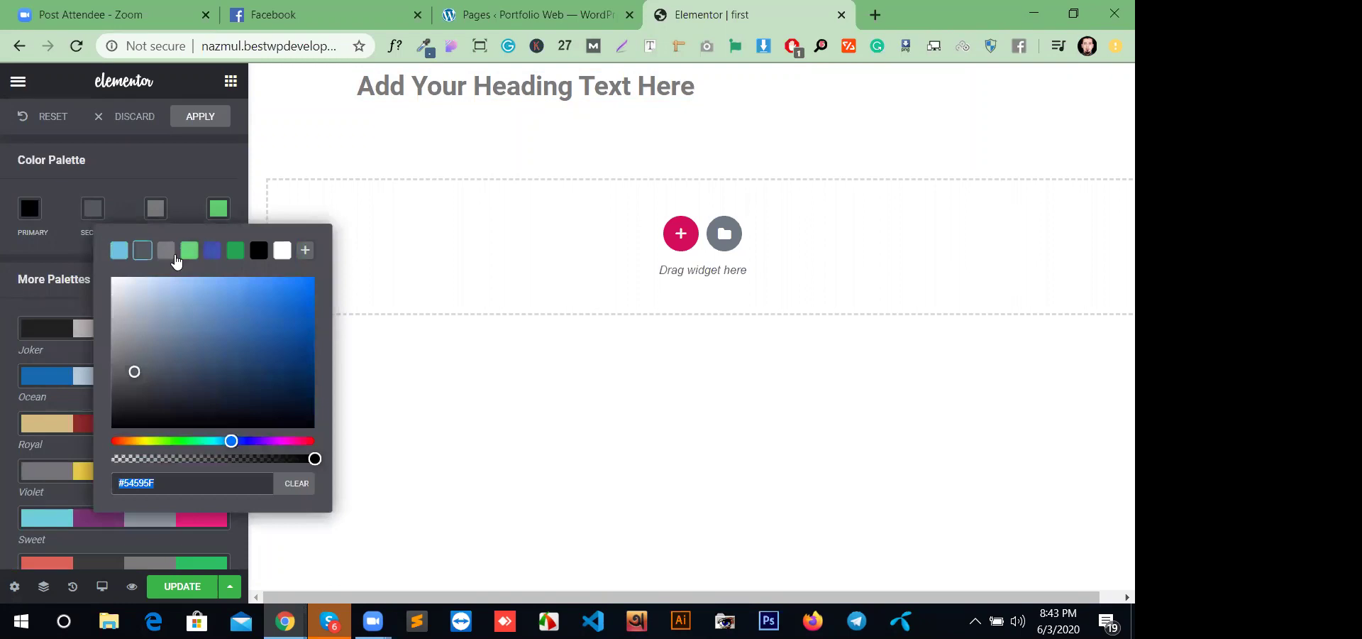
click(173, 255)
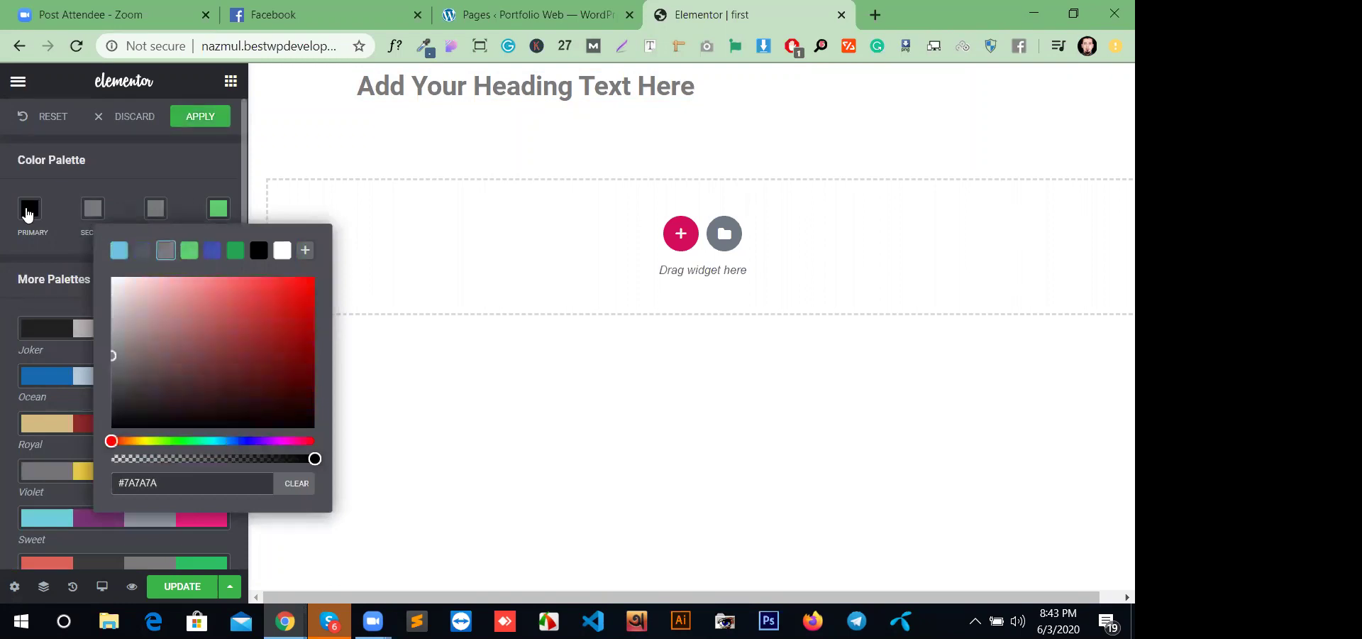
click(29, 211)
click(200, 116)
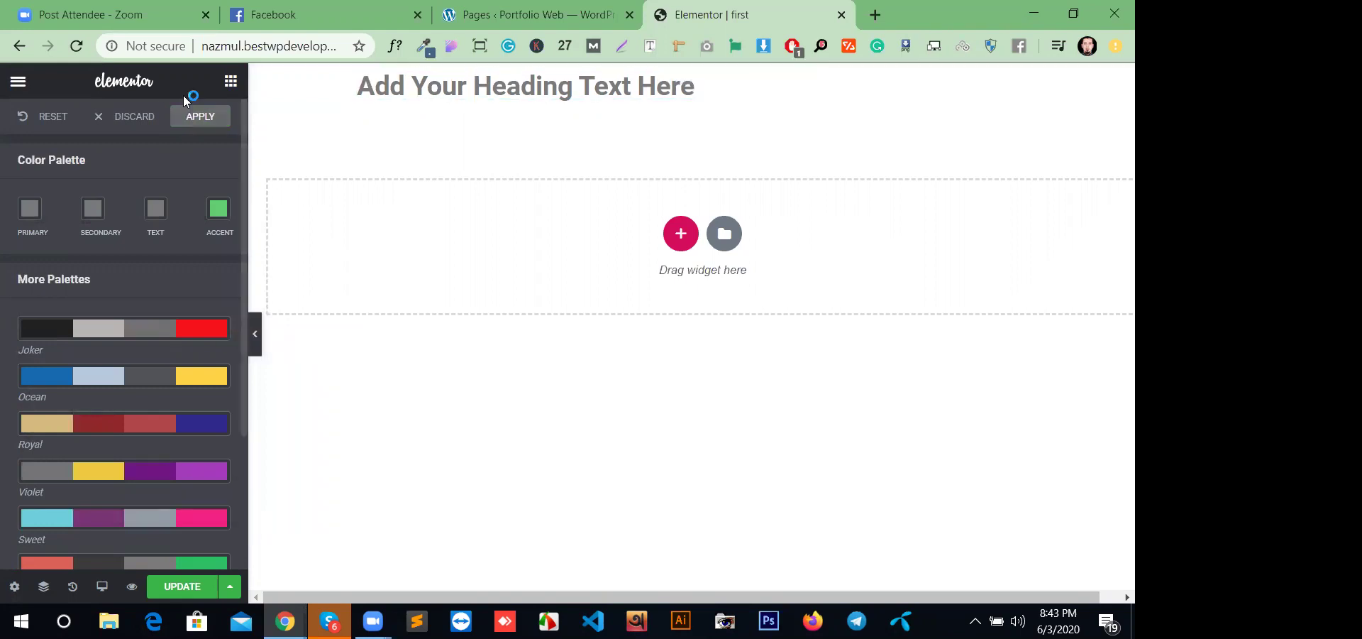
- Add a second Heading widget below the existing heading
click(230, 81)
drag(180, 261, 681, 212)
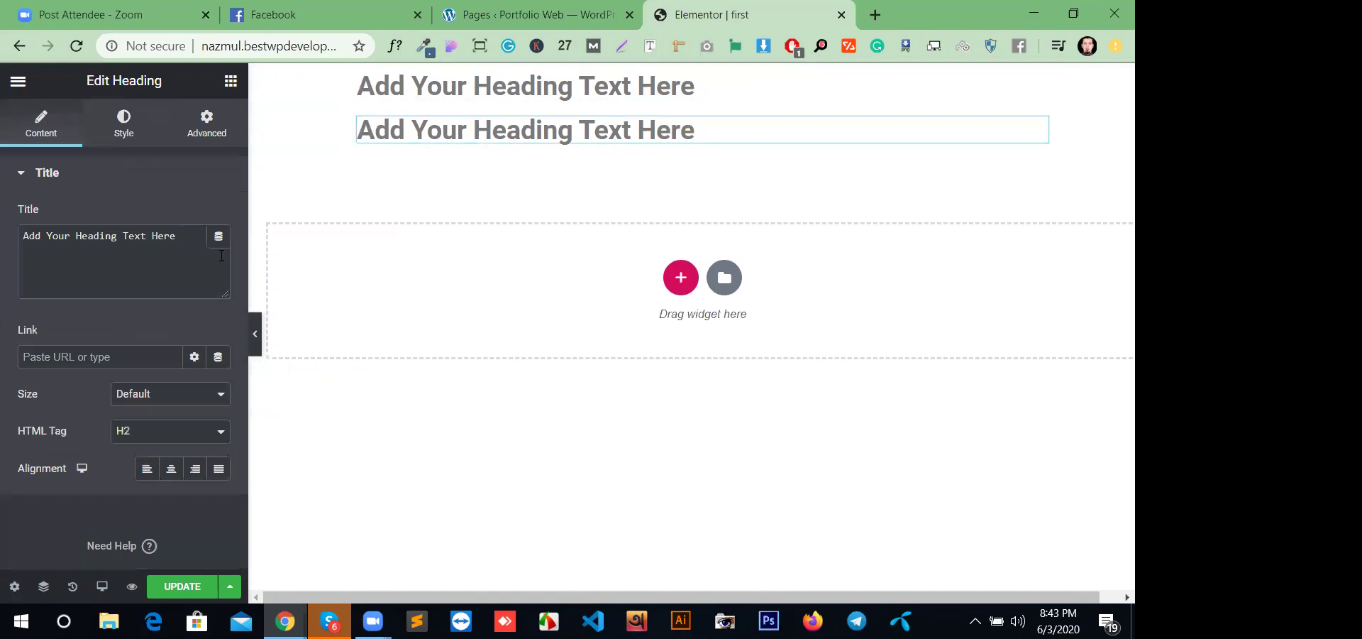
- Set the primary default color to black and the text default color to blue #4054B2
click(17, 81)
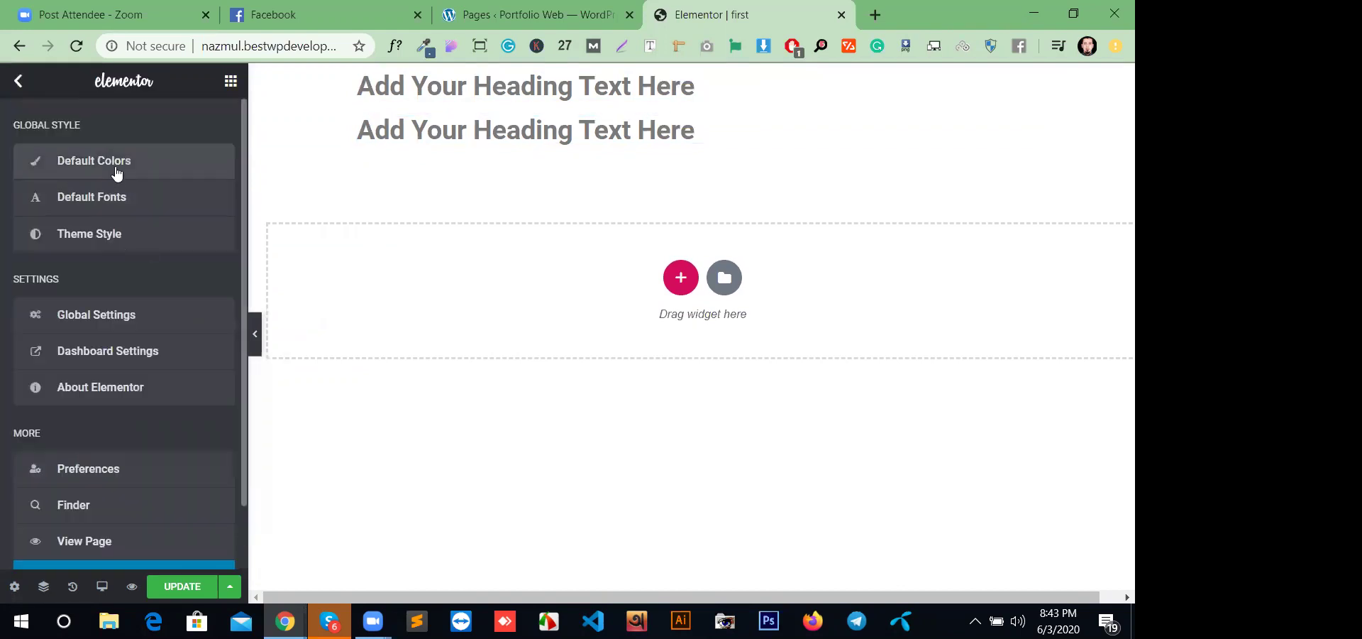
click(117, 163)
click(35, 213)
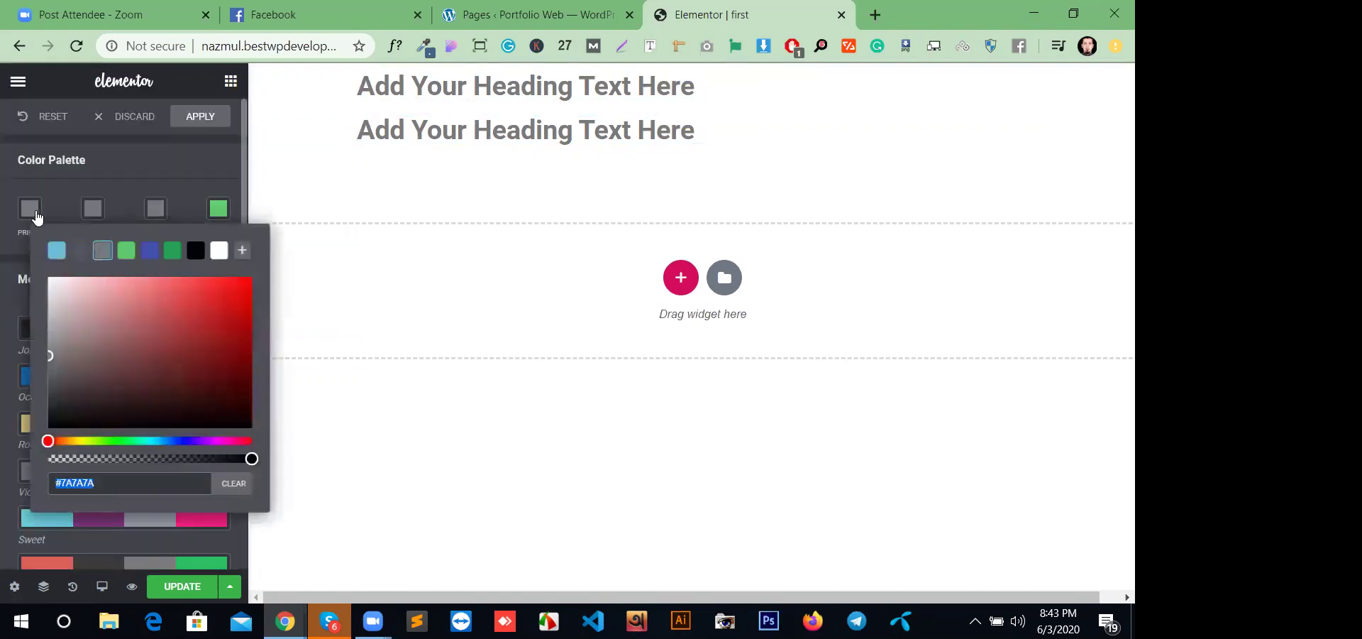
click(192, 250)
click(156, 208)
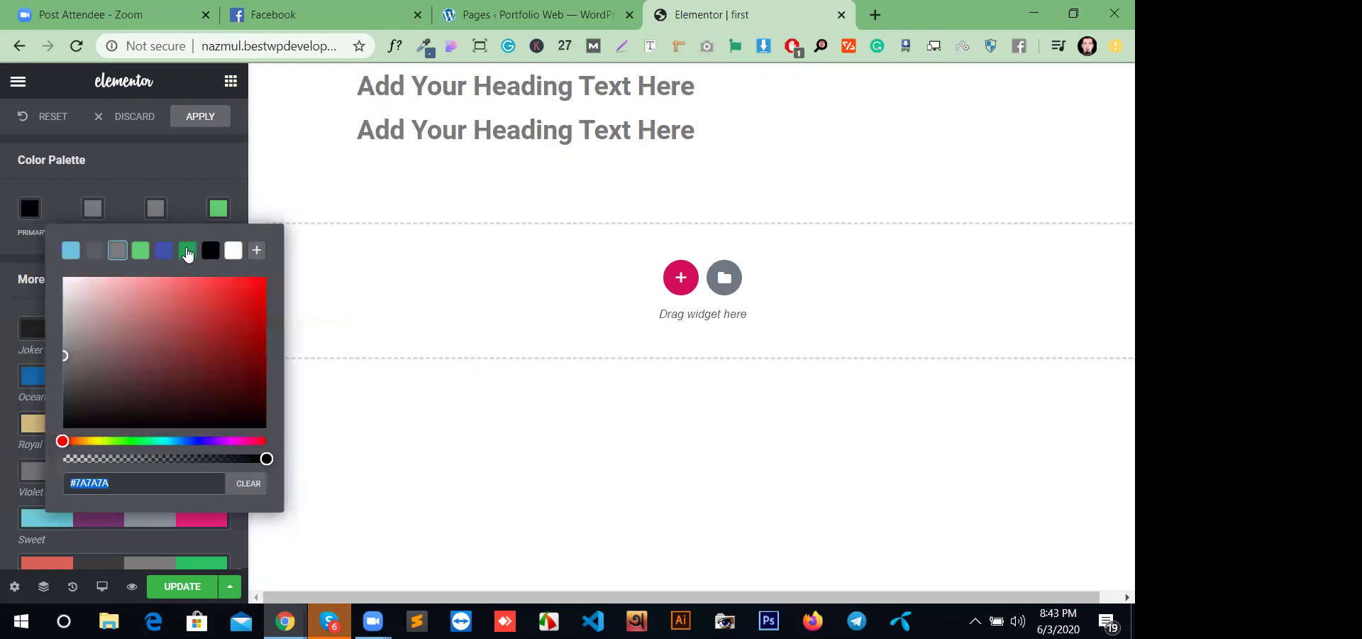
click(188, 250)
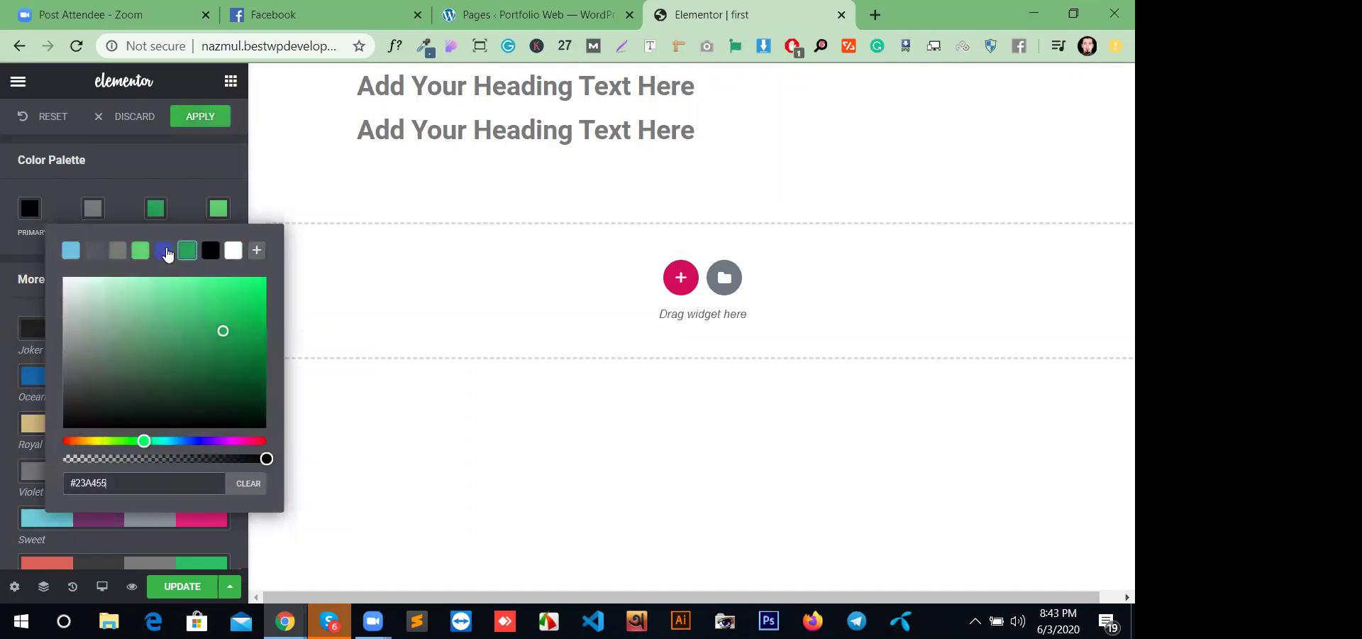
click(163, 250)
click(162, 212)
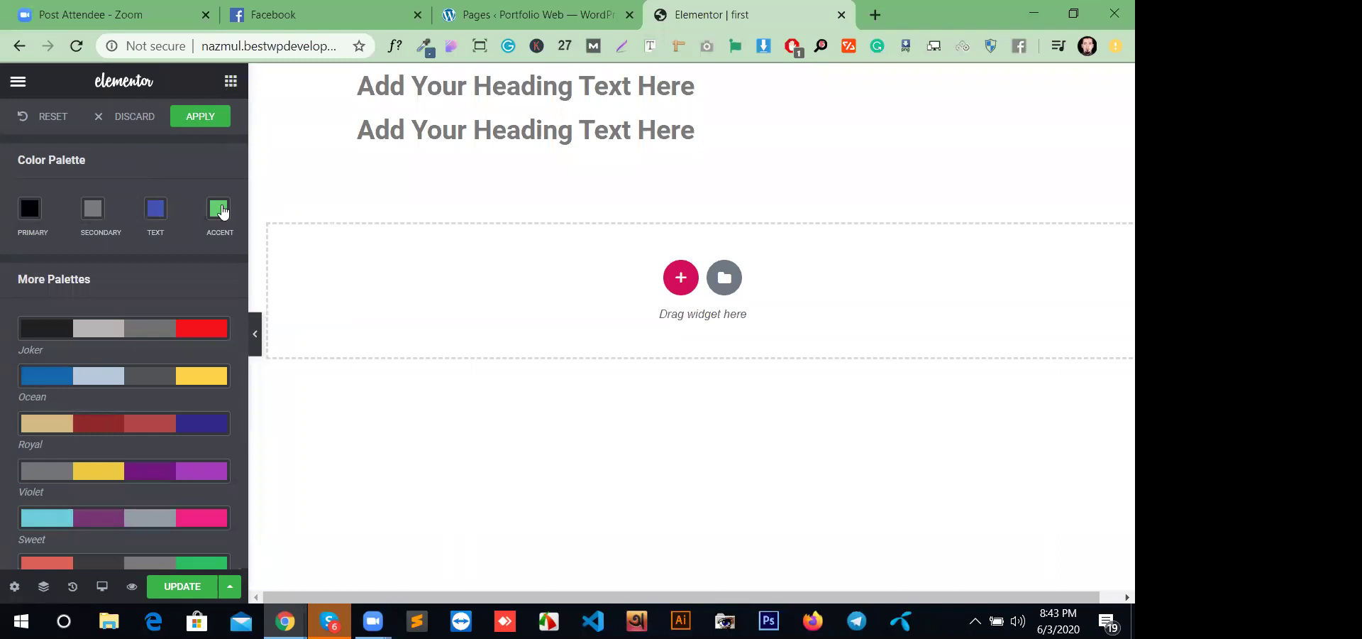
- Add a Text Editor widget below the two headings
click(229, 83)
drag(179, 337, 738, 426)
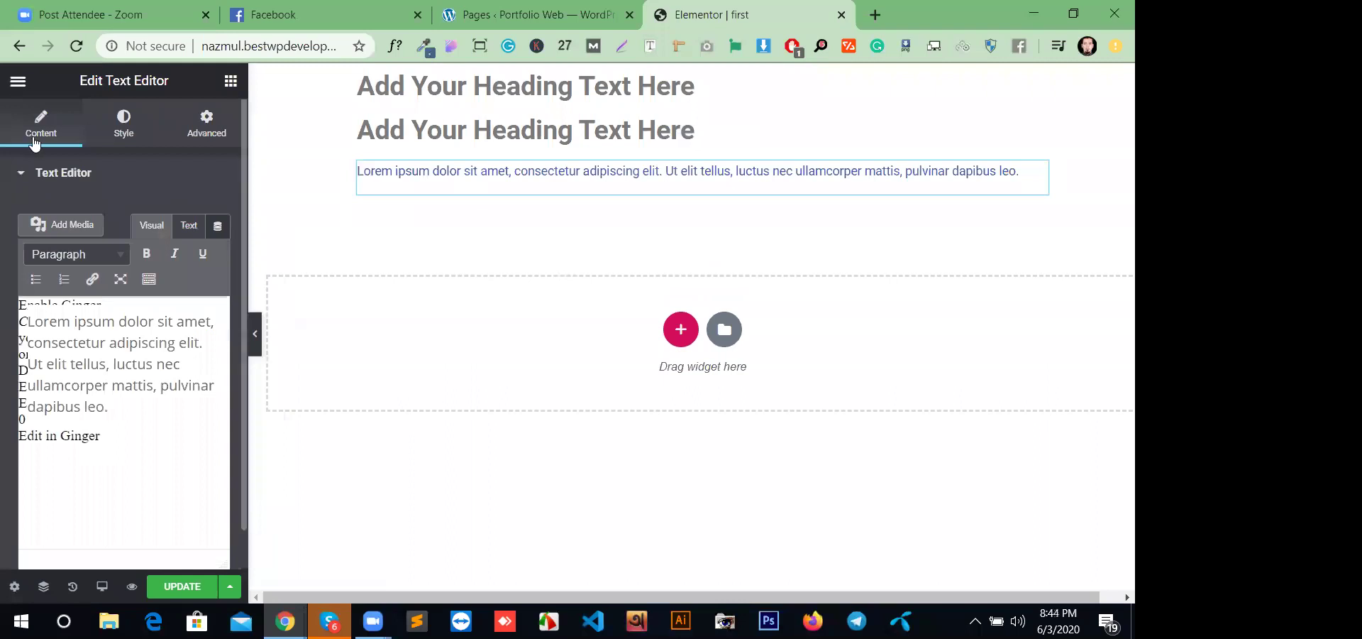
- Set the text default color to green #23A455
click(19, 83)
click(98, 164)
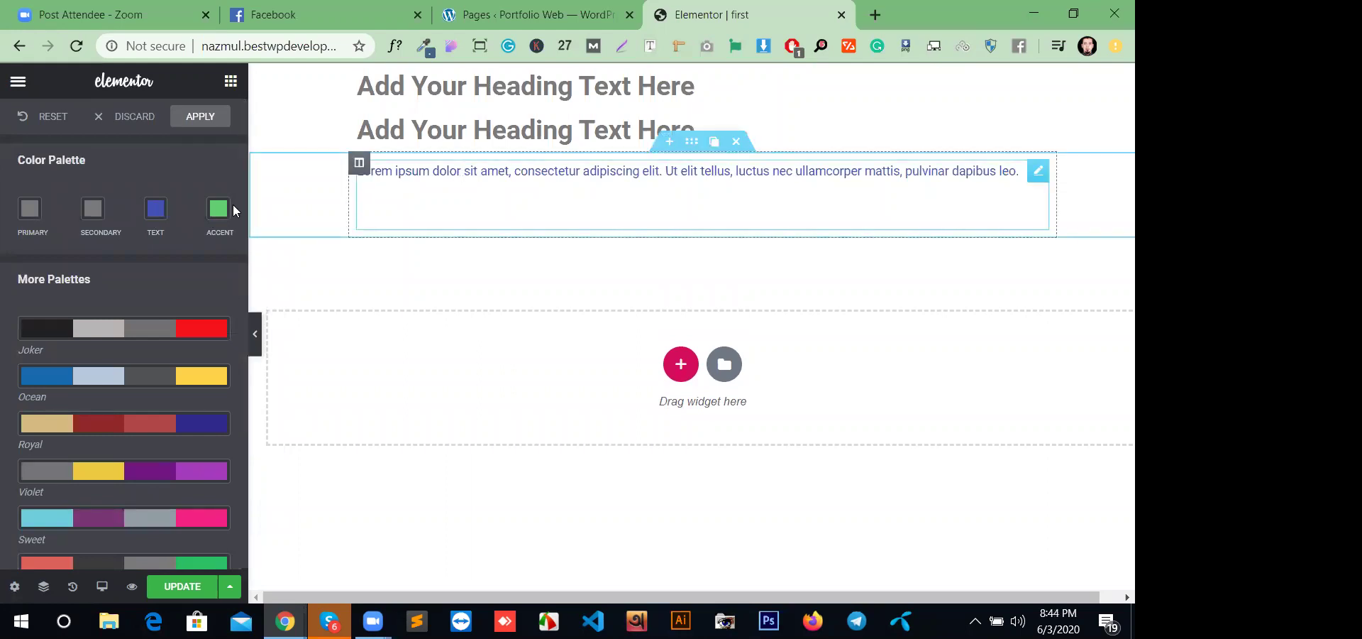
click(156, 208)
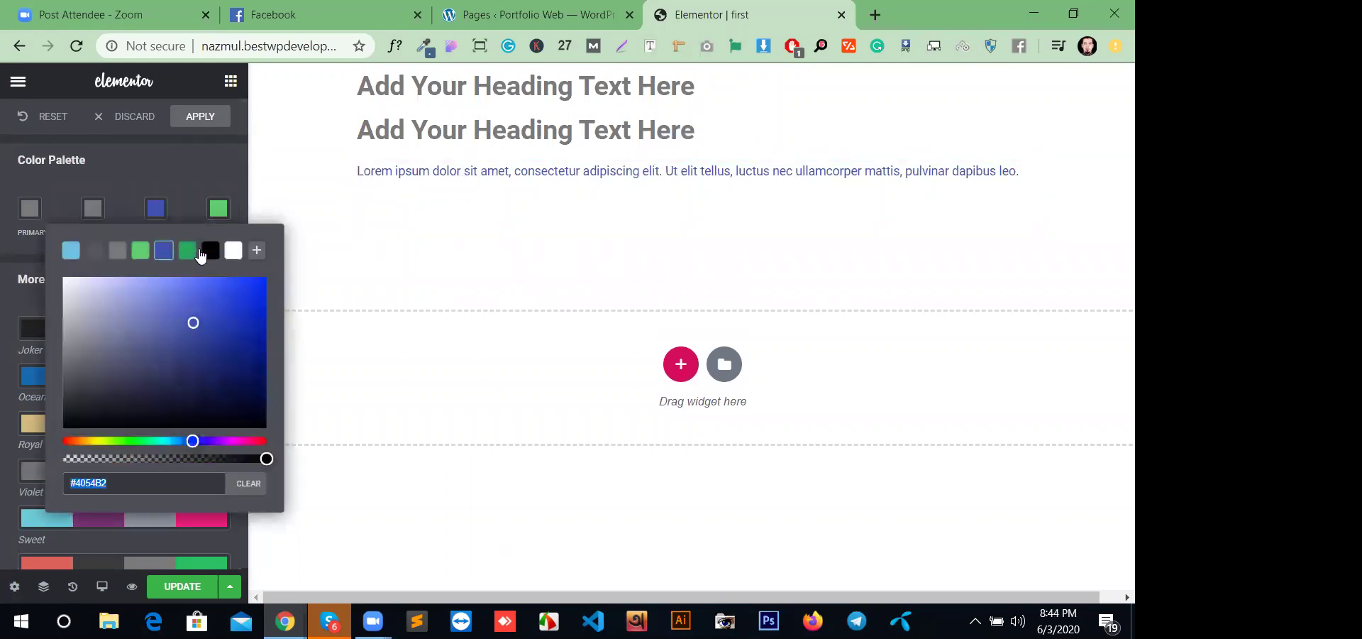
click(193, 250)
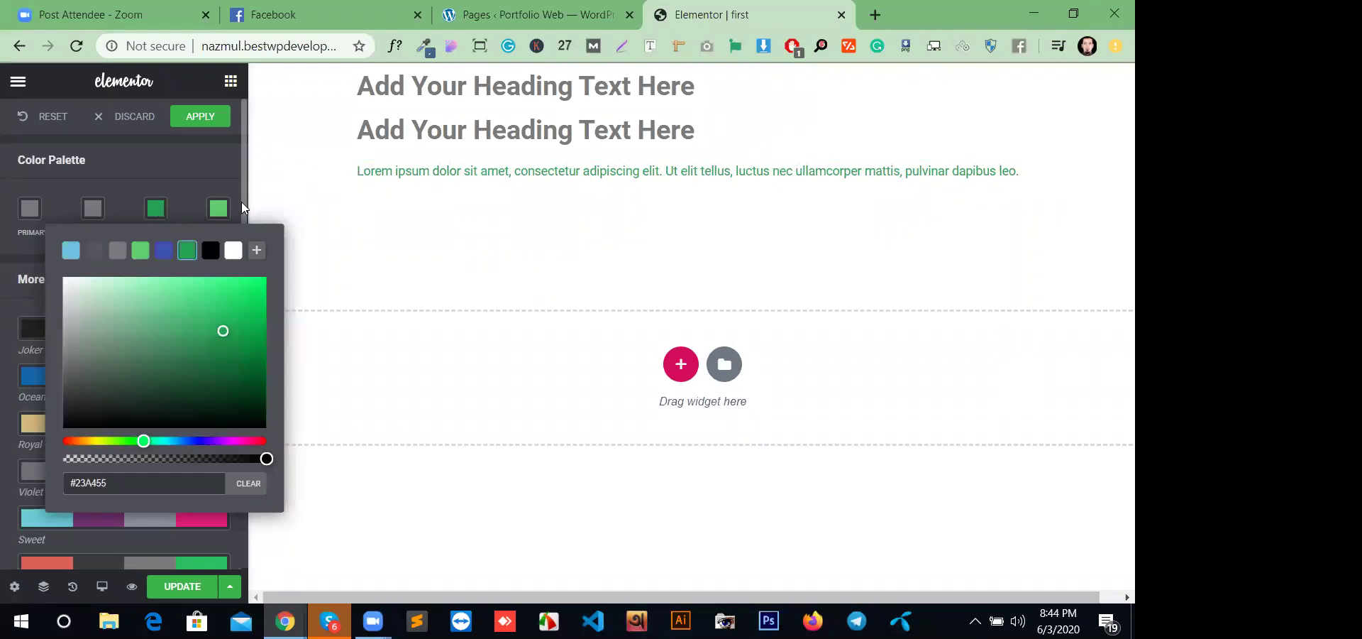
click(241, 201)
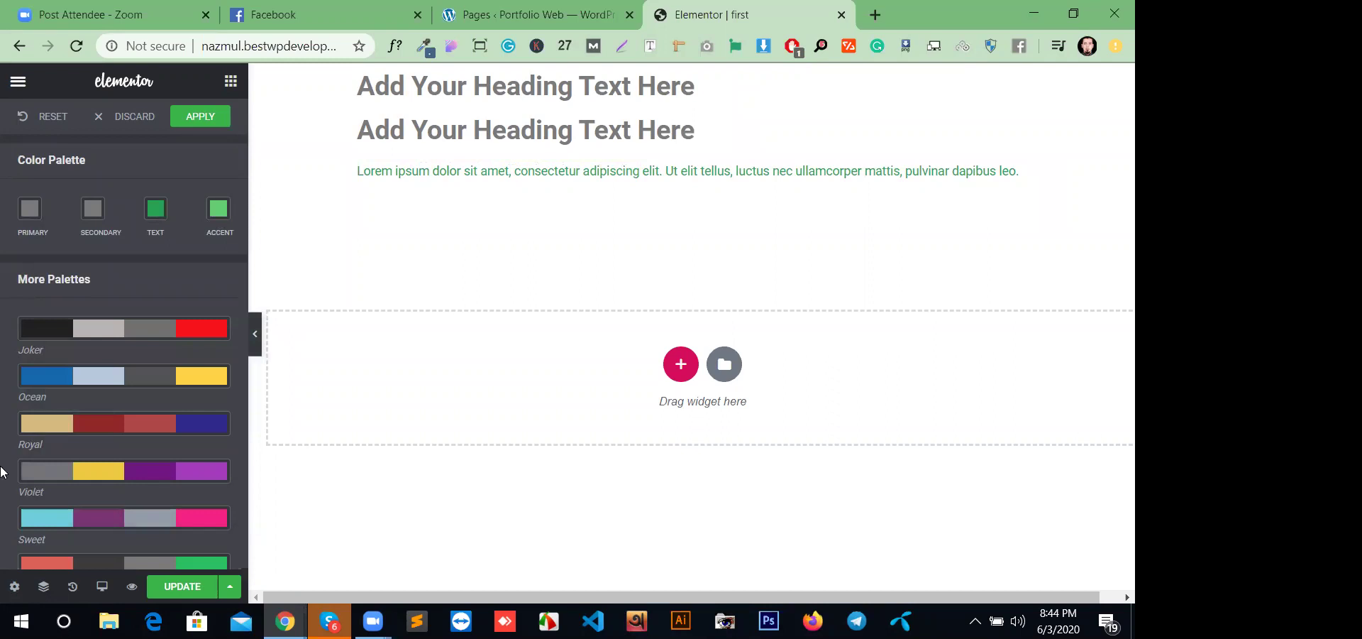
- Add a Nav Menu widget below the text paragraph
click(230, 80)
scroll(137, 433, down, 12)
scroll(145, 417, up, 8)
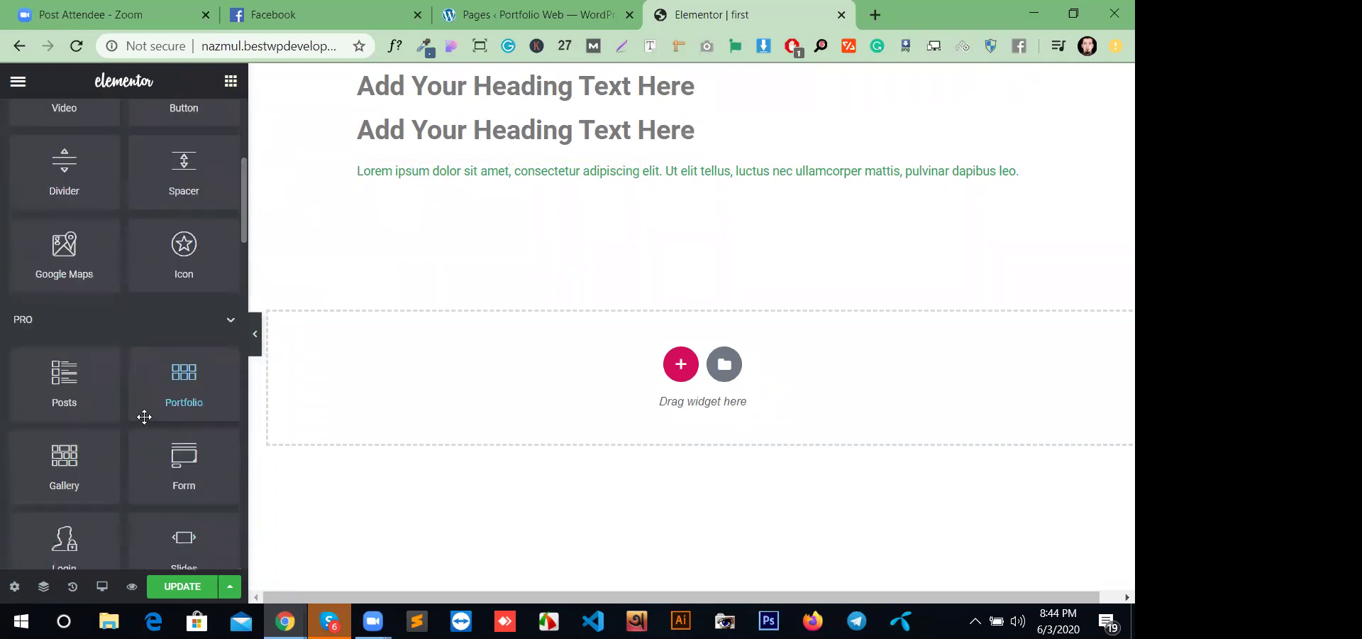
scroll(128, 454, down, 3)
drag(75, 418, 576, 188)
drag(569, 210, 571, 212)
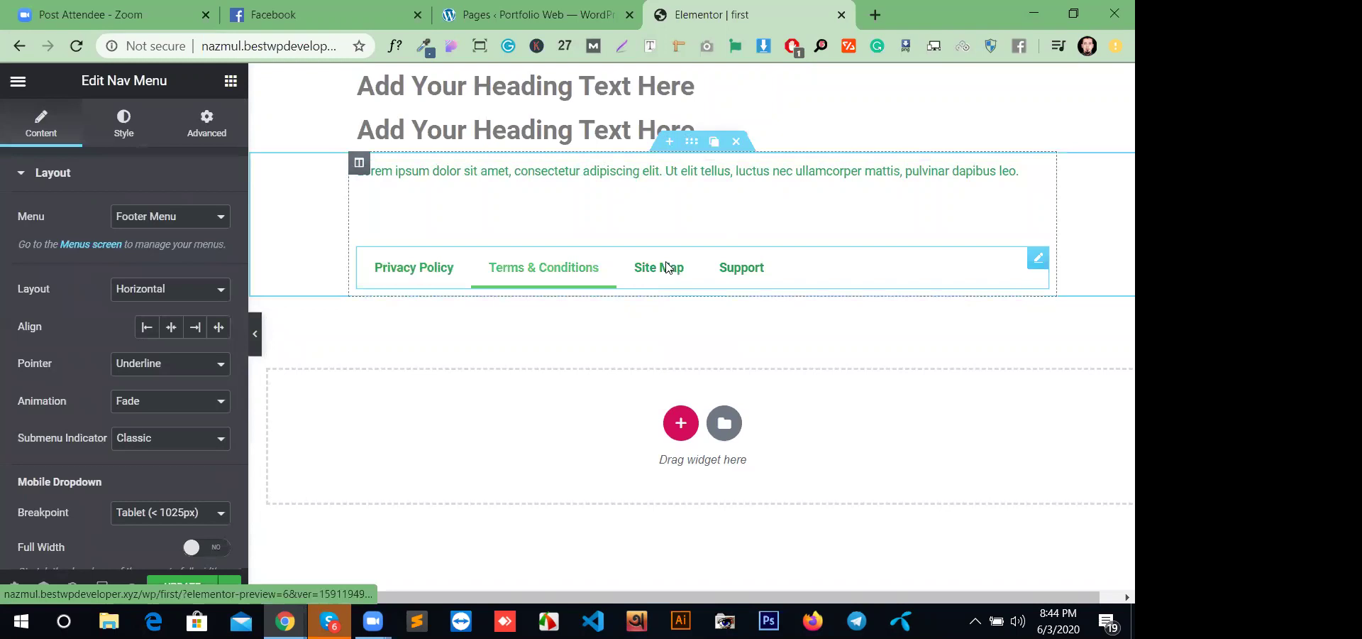
- Set the accent default color to red #D83514
click(17, 84)
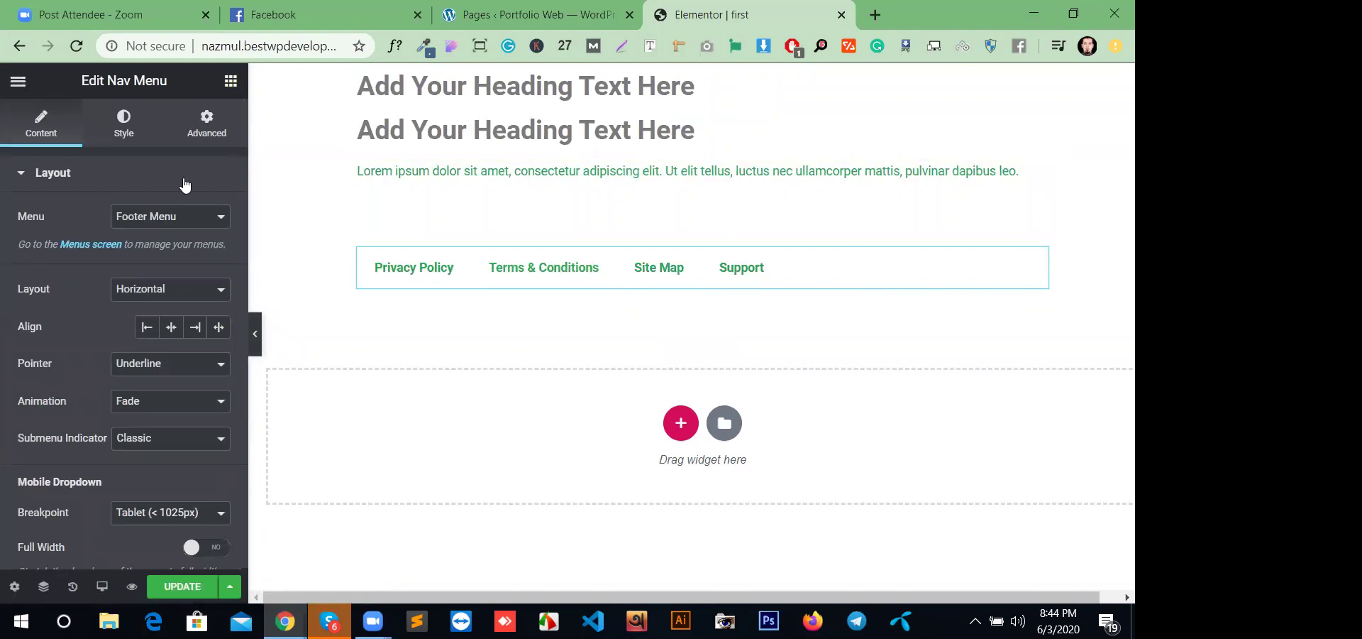
click(111, 170)
click(215, 211)
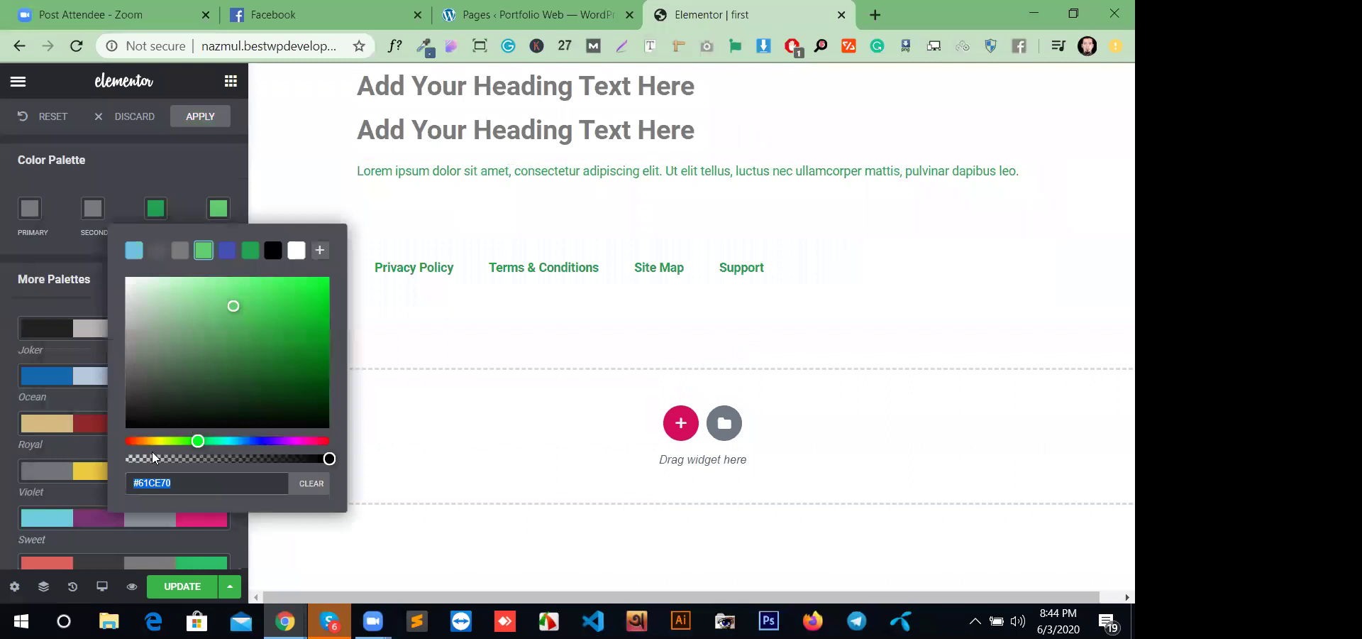
click(131, 441)
click(310, 298)
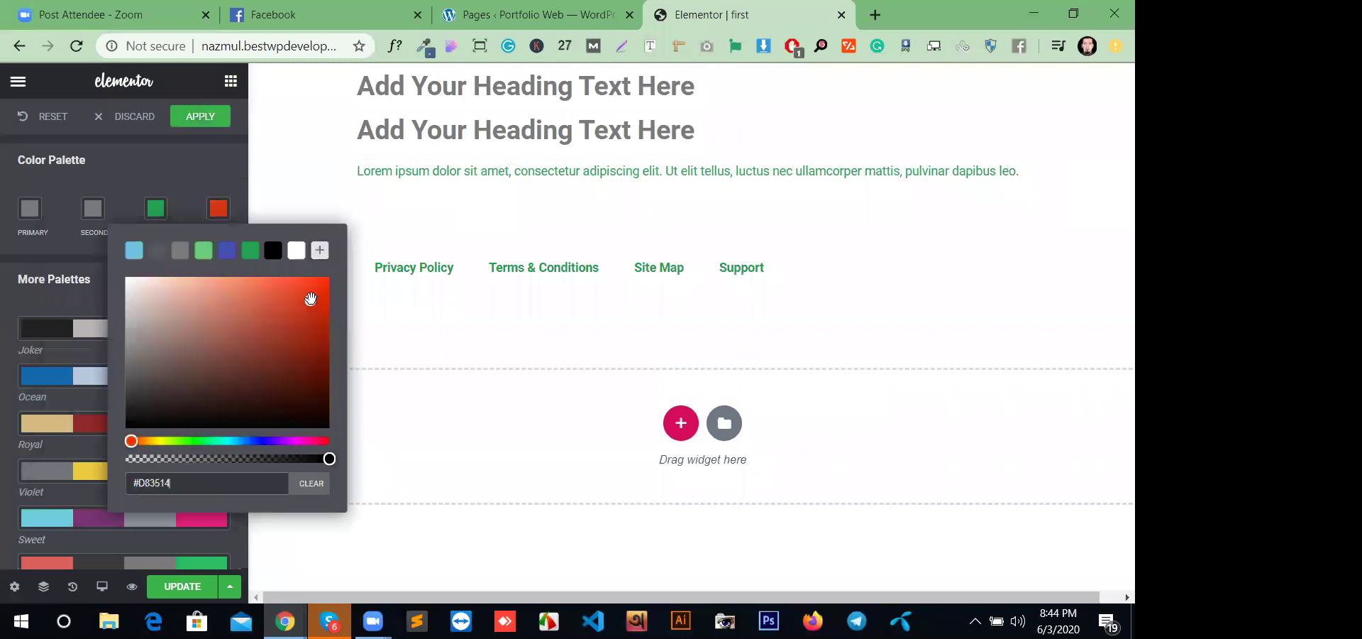
click(237, 181)
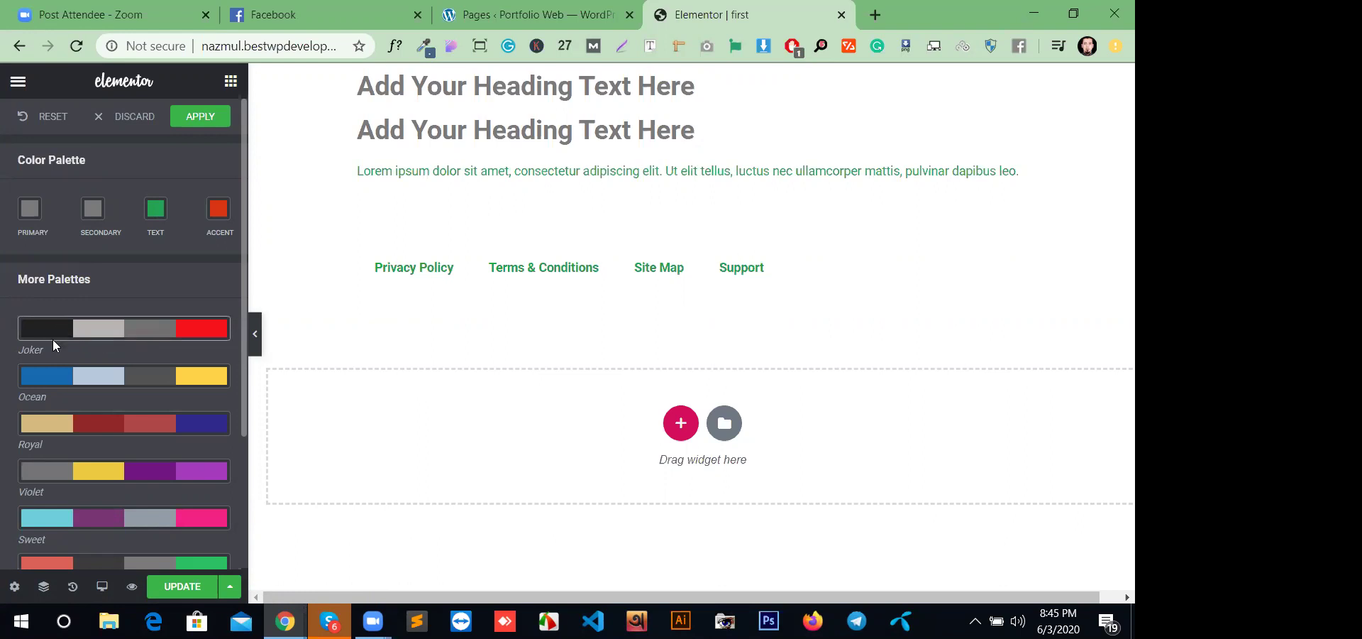
- Try the ready-made Royal, Violet, Sweet and Earth palettes on the page
click(93, 426)
click(98, 481)
click(110, 516)
scroll(113, 504, down, 3)
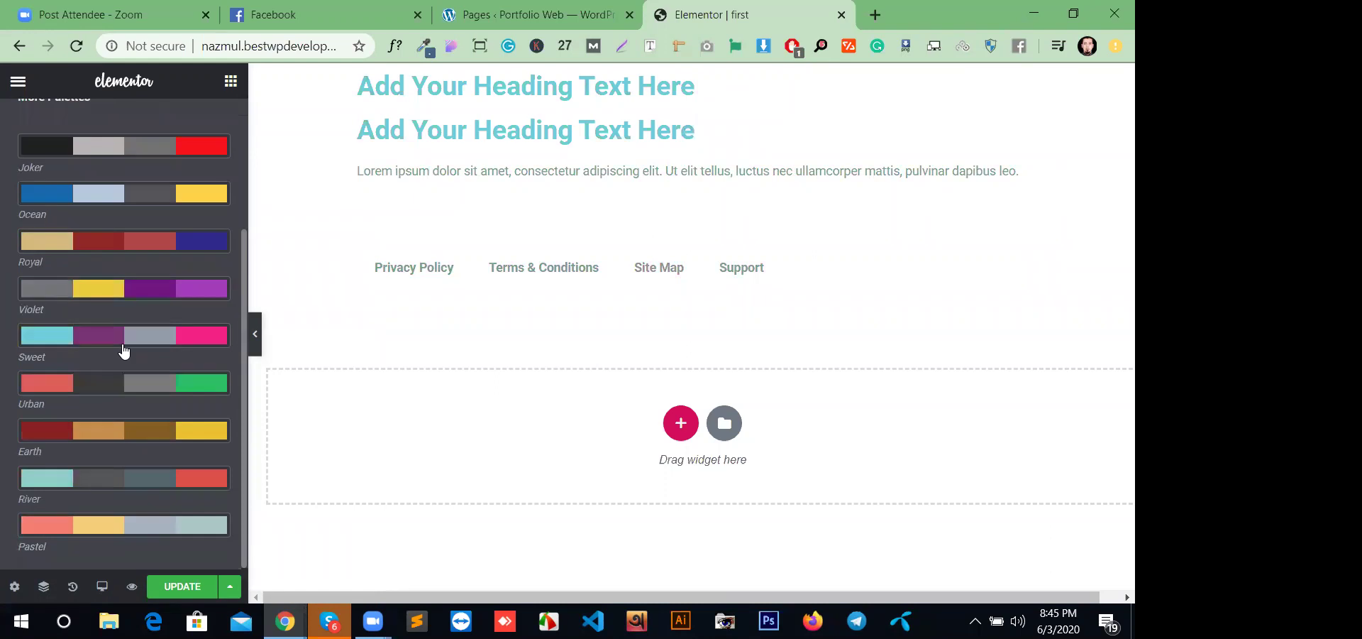
click(183, 435)
- Choose the Pastel palette and apply it as the default colors
click(117, 524)
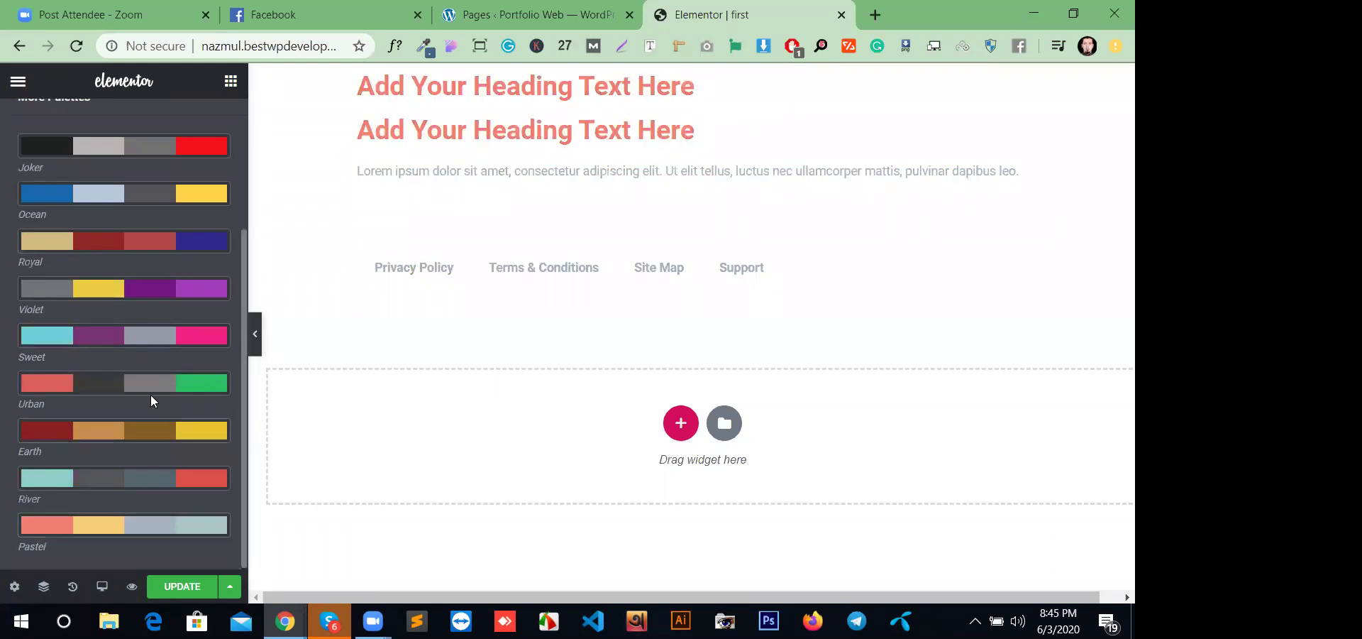
scroll(150, 394, up, 3)
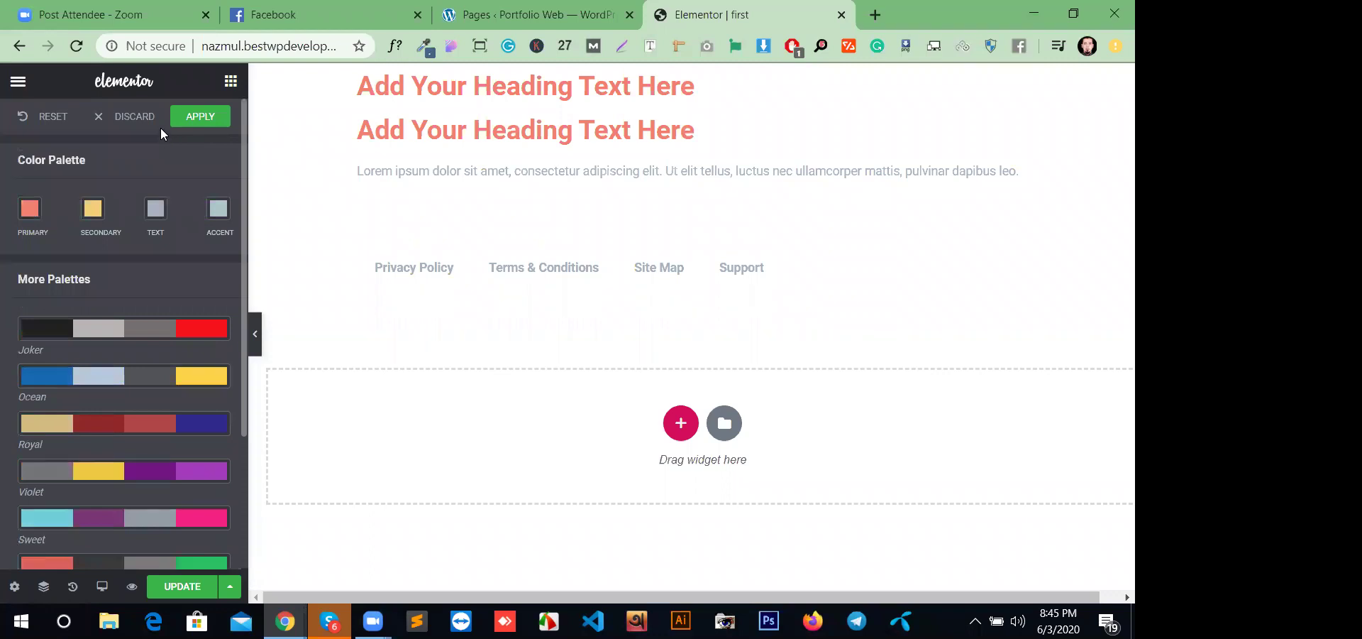
click(199, 123)
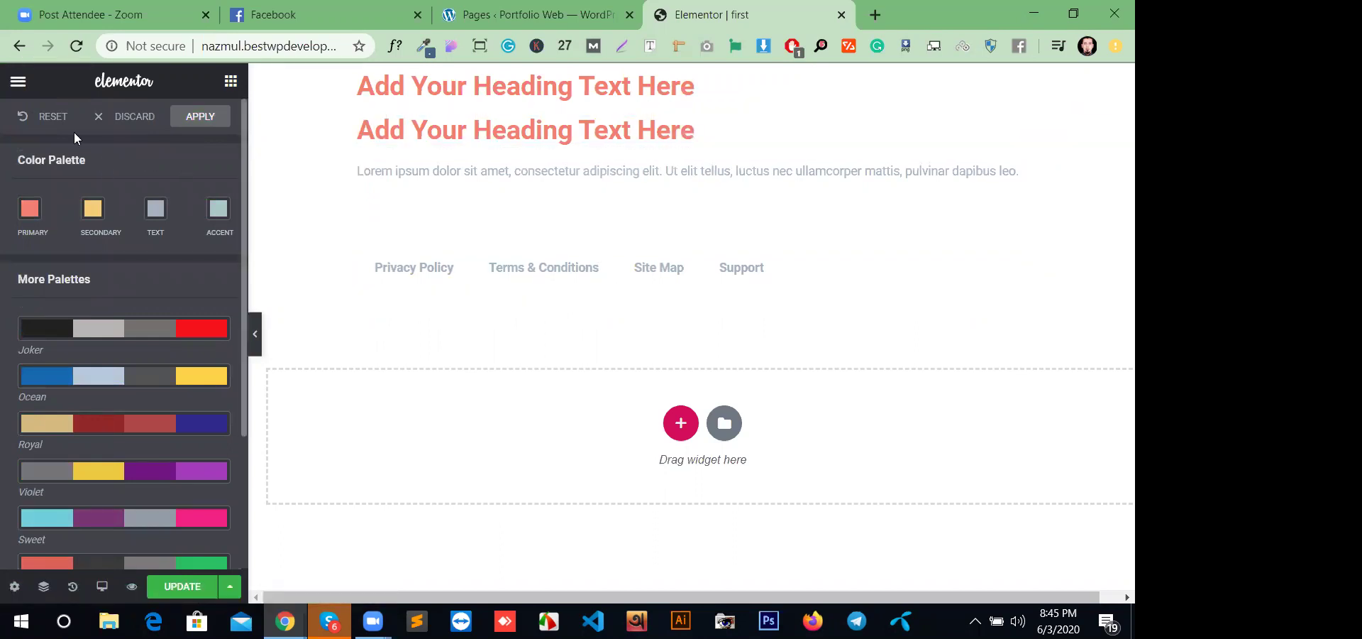
- Set the Primary Headline default font family to Roboto Mono, dismissing the browser notification
click(26, 87)
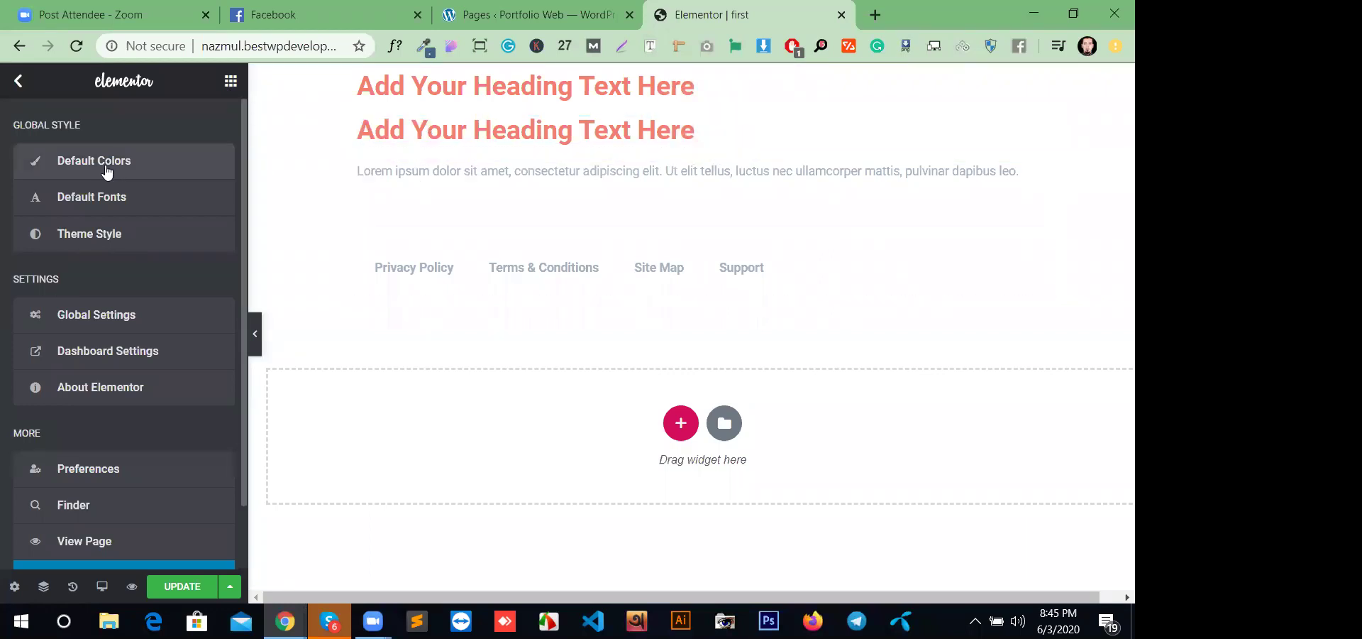
click(142, 202)
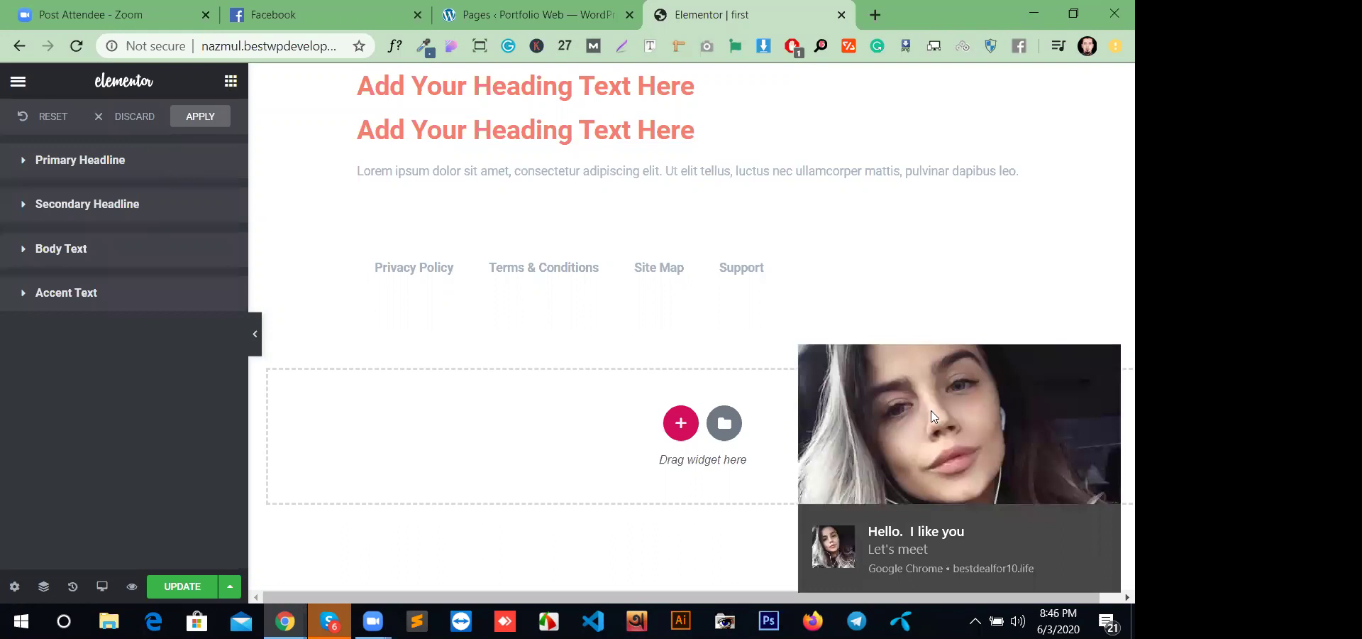
click(1103, 522)
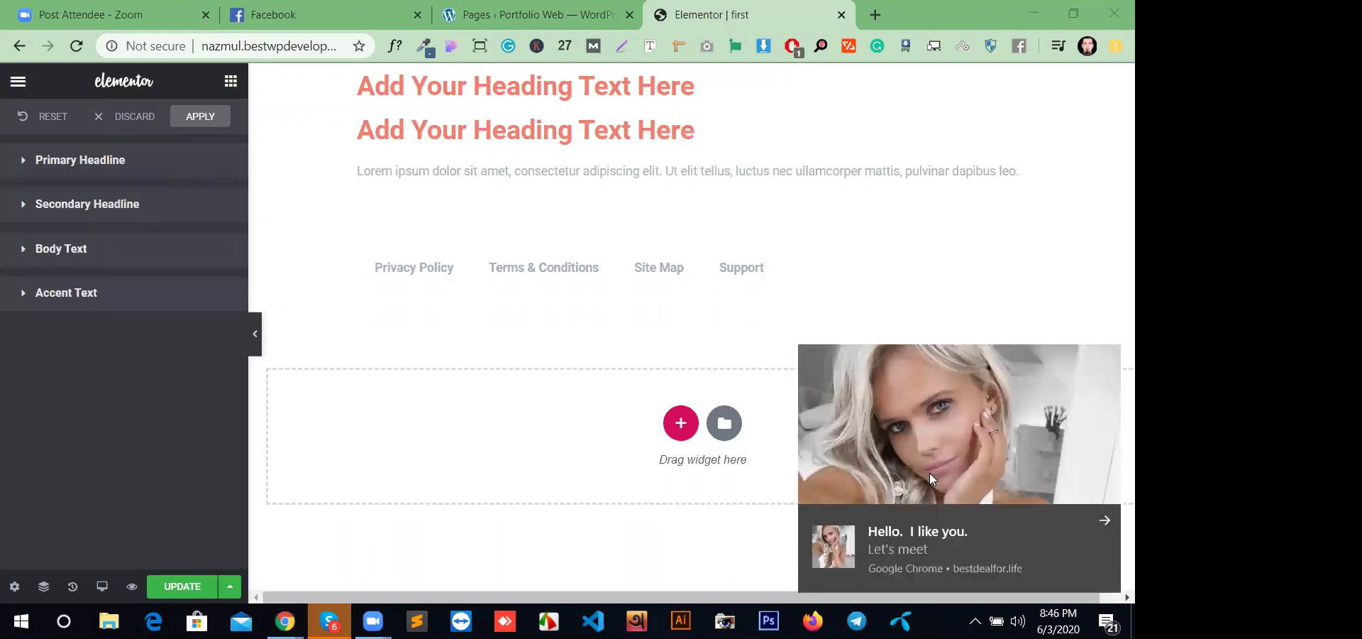
click(132, 162)
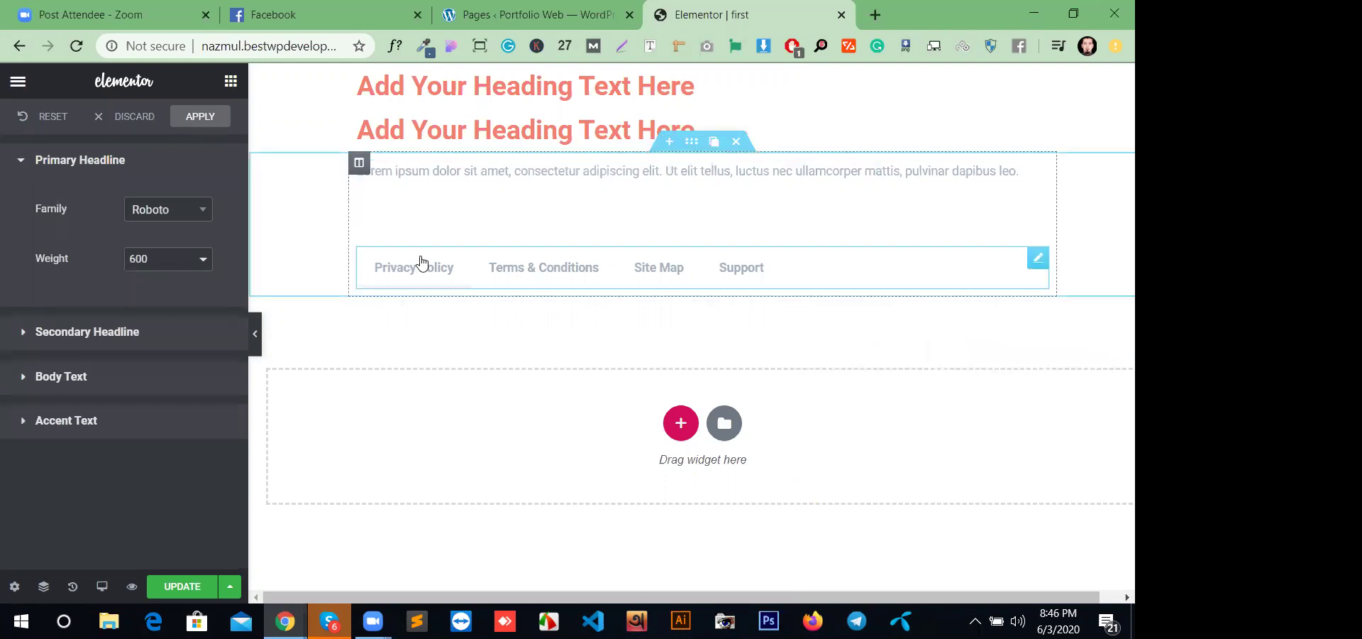
click(200, 214)
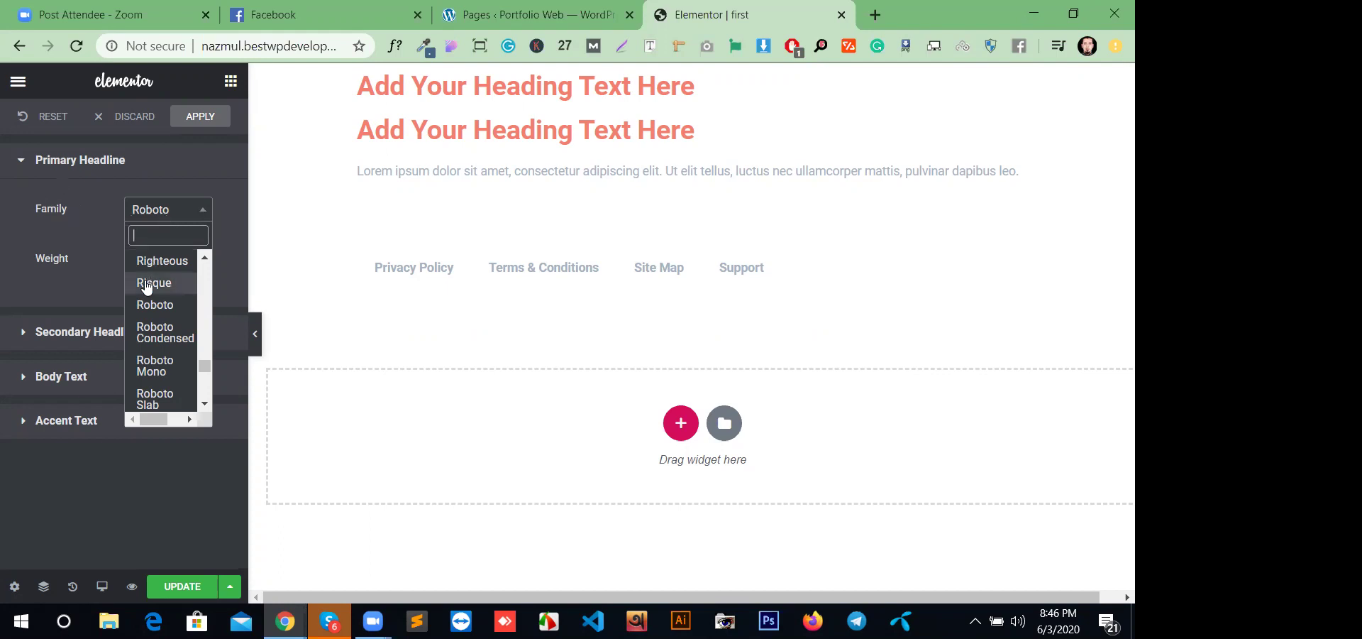
click(153, 361)
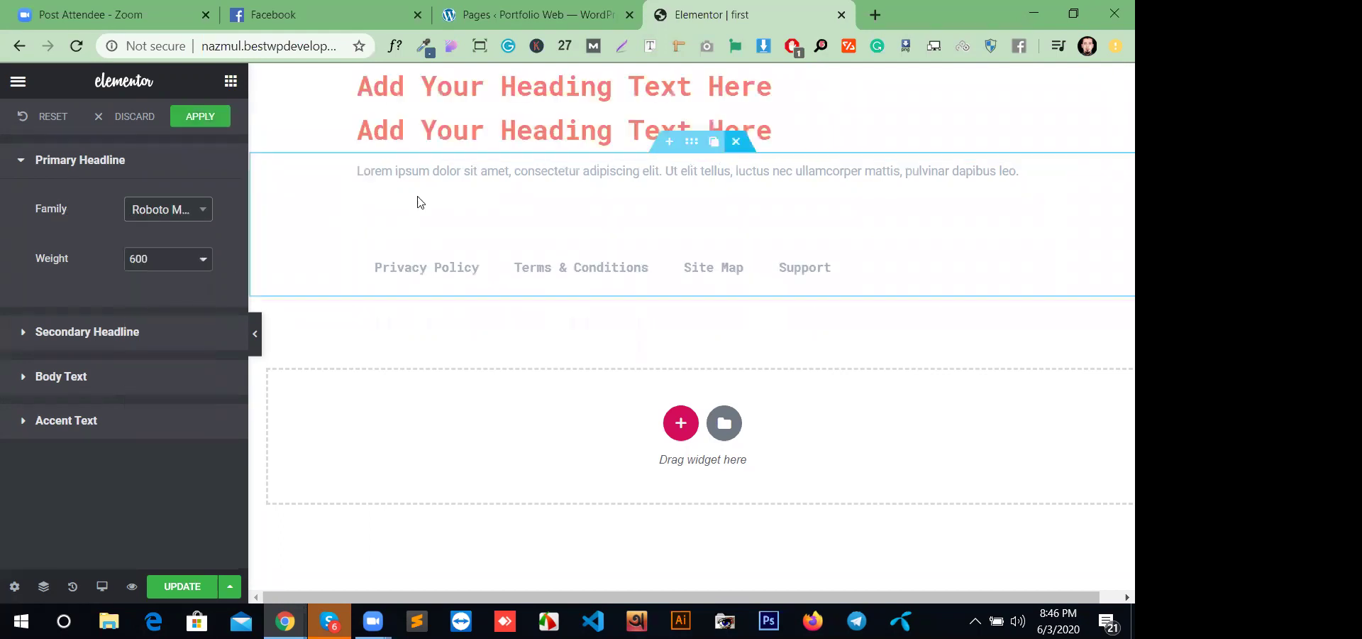
- Set the Primary Headline default font to Ruge Boogie with a weight of 900
click(182, 213)
scroll(162, 326, down, 5)
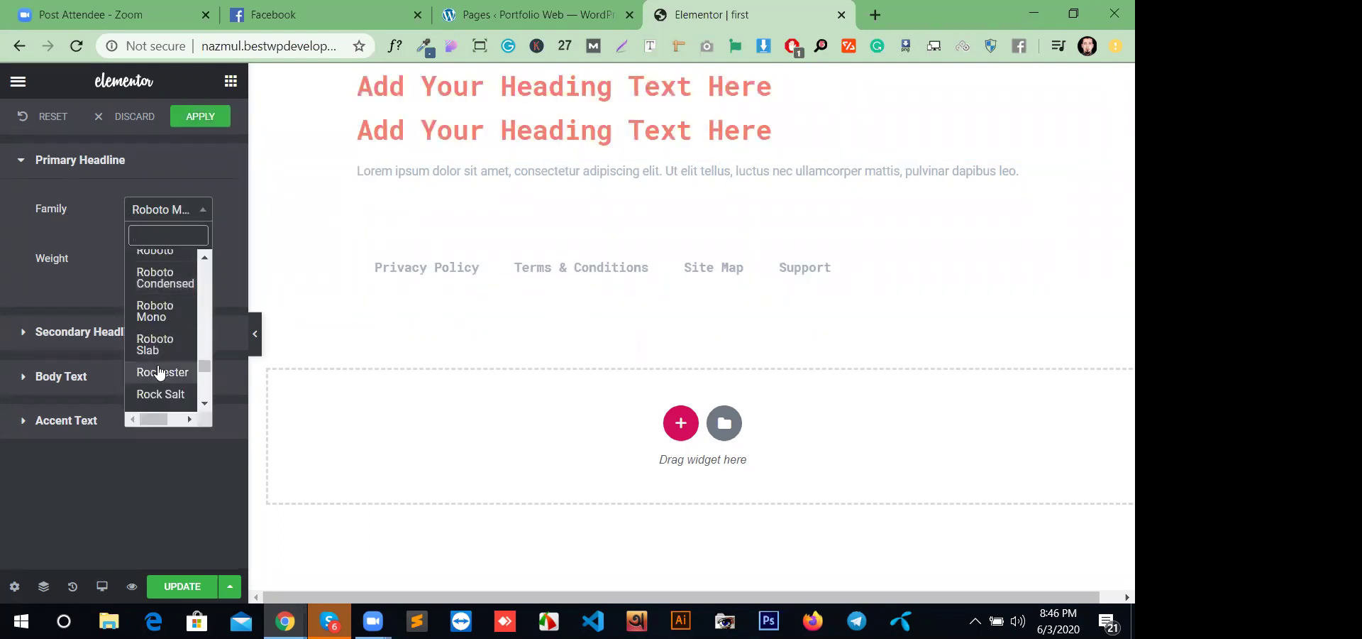
click(165, 333)
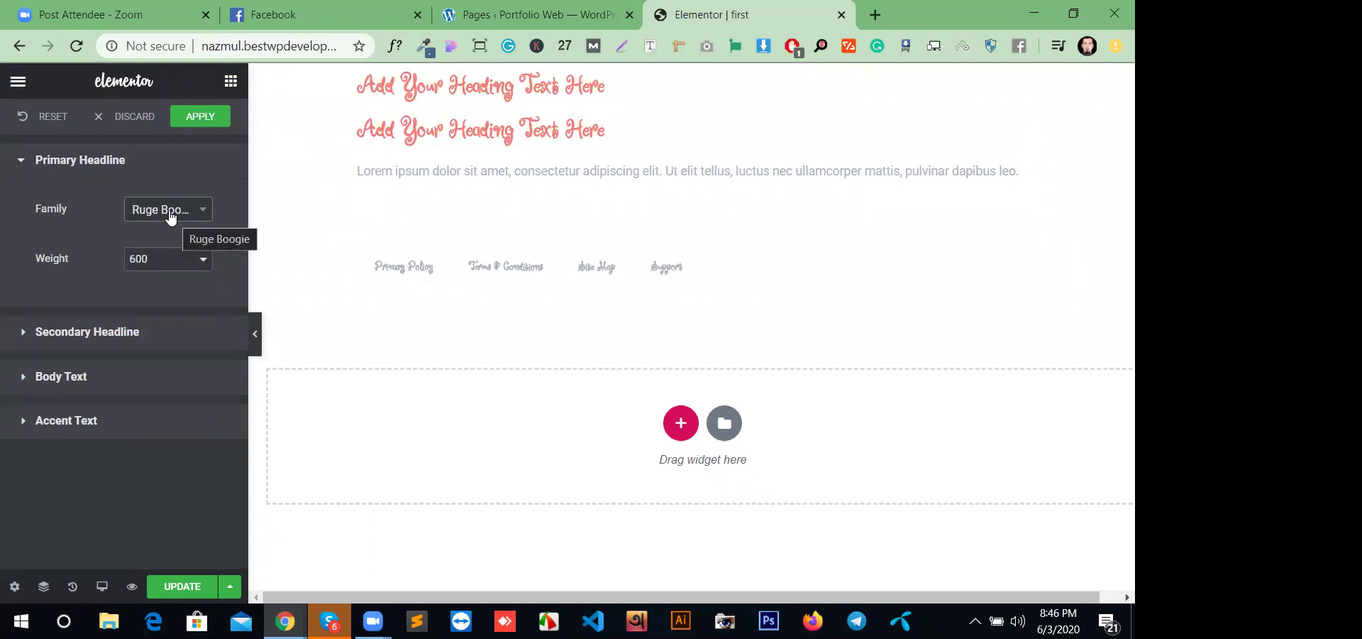
click(163, 268)
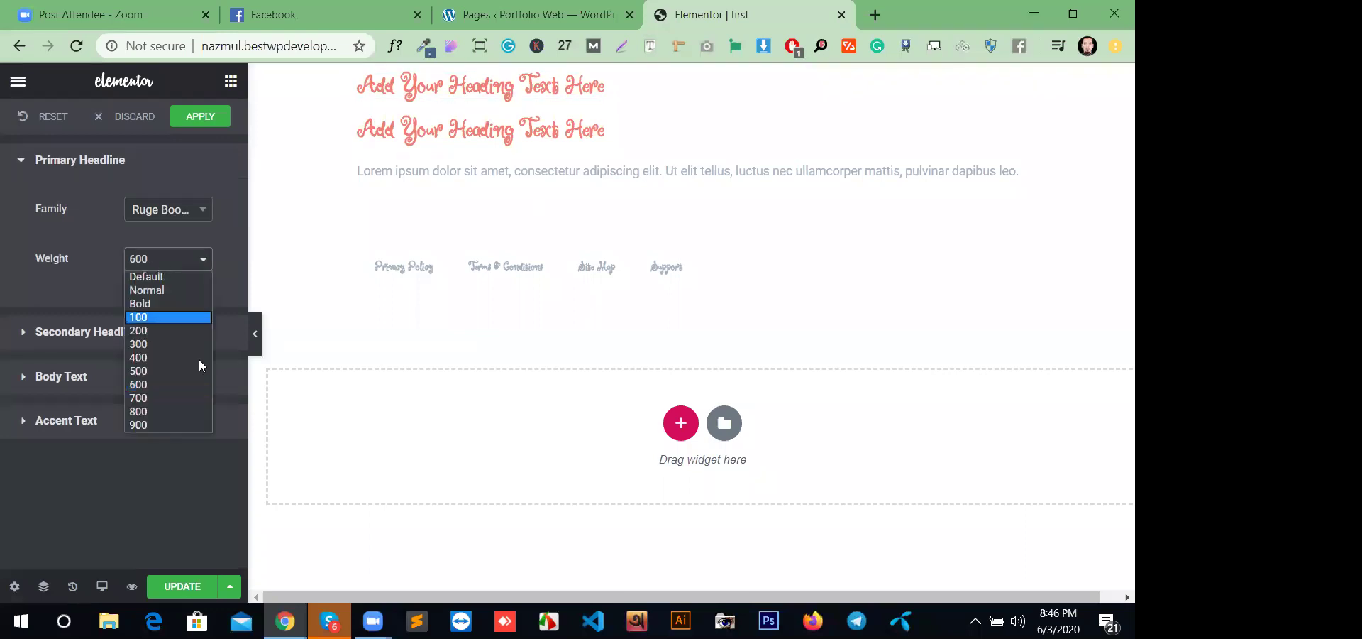
click(142, 424)
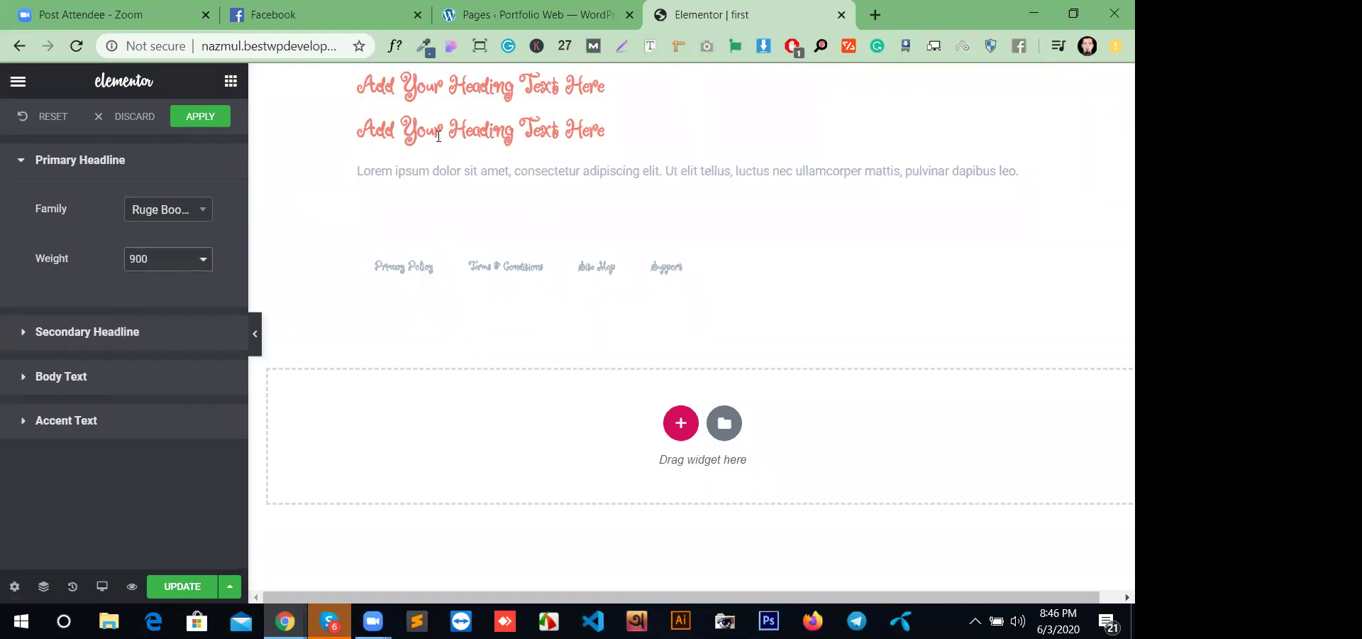
- Look through the Secondary Headline, Body Text and Accent Text font settings and apply the default fonts
click(177, 335)
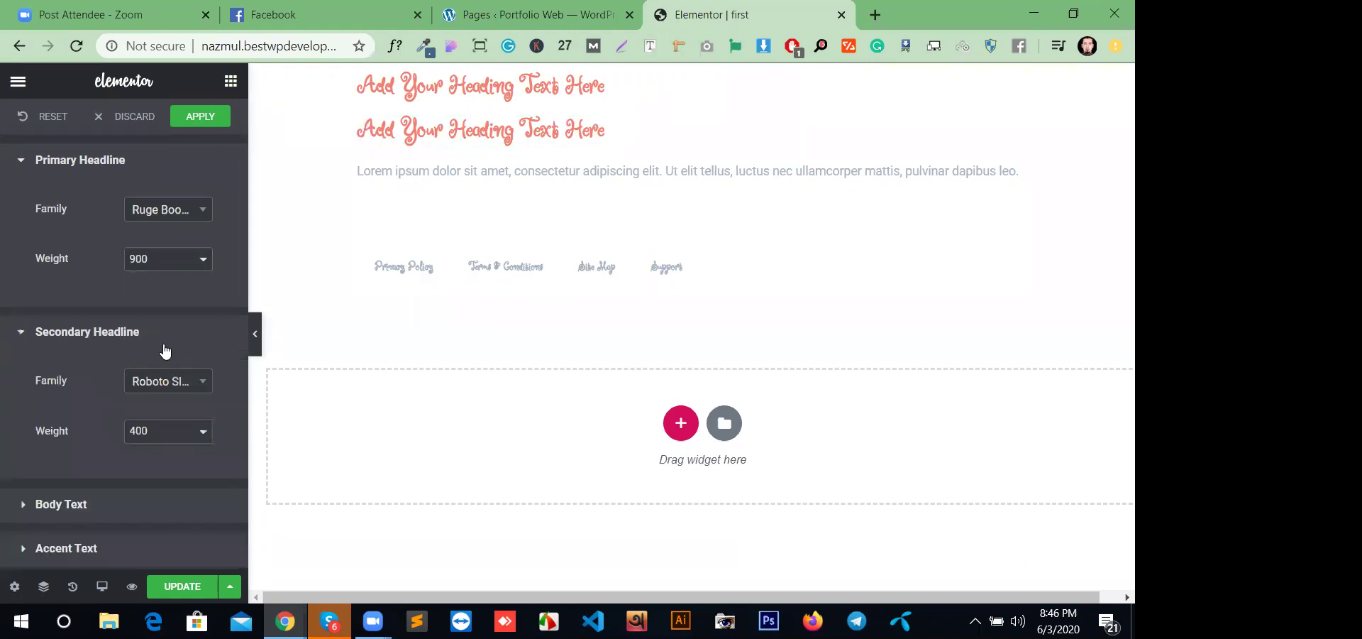
click(168, 341)
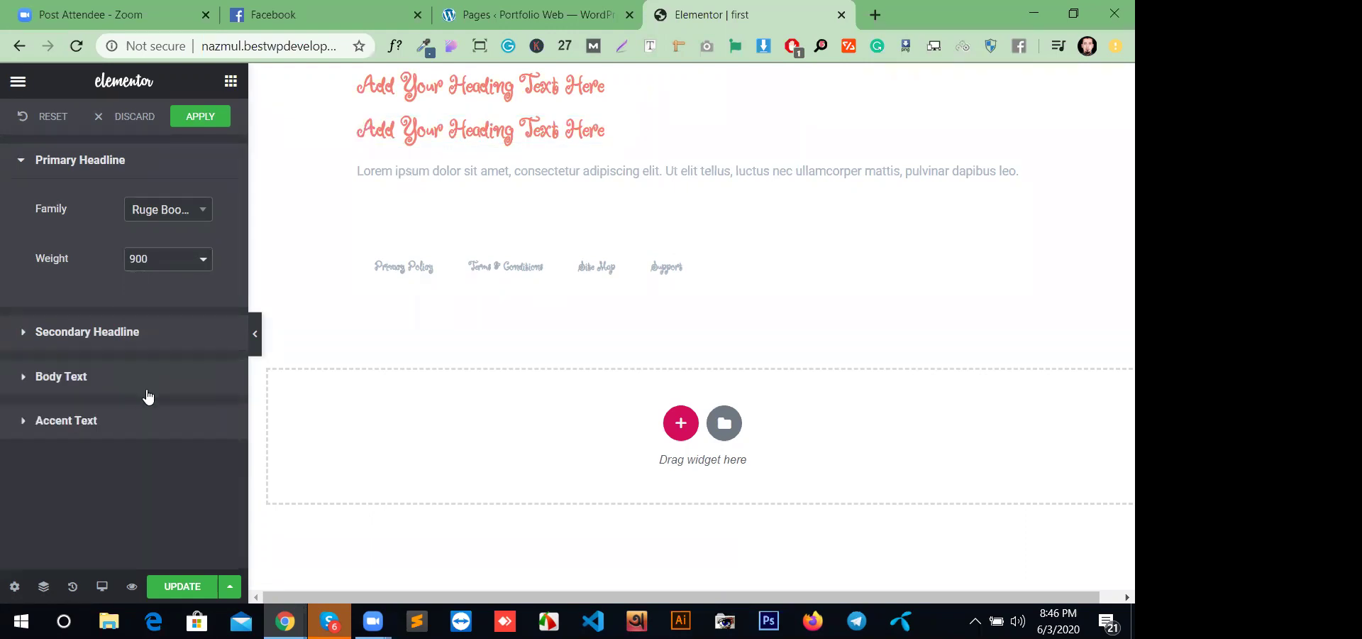
click(146, 390)
click(138, 379)
click(130, 425)
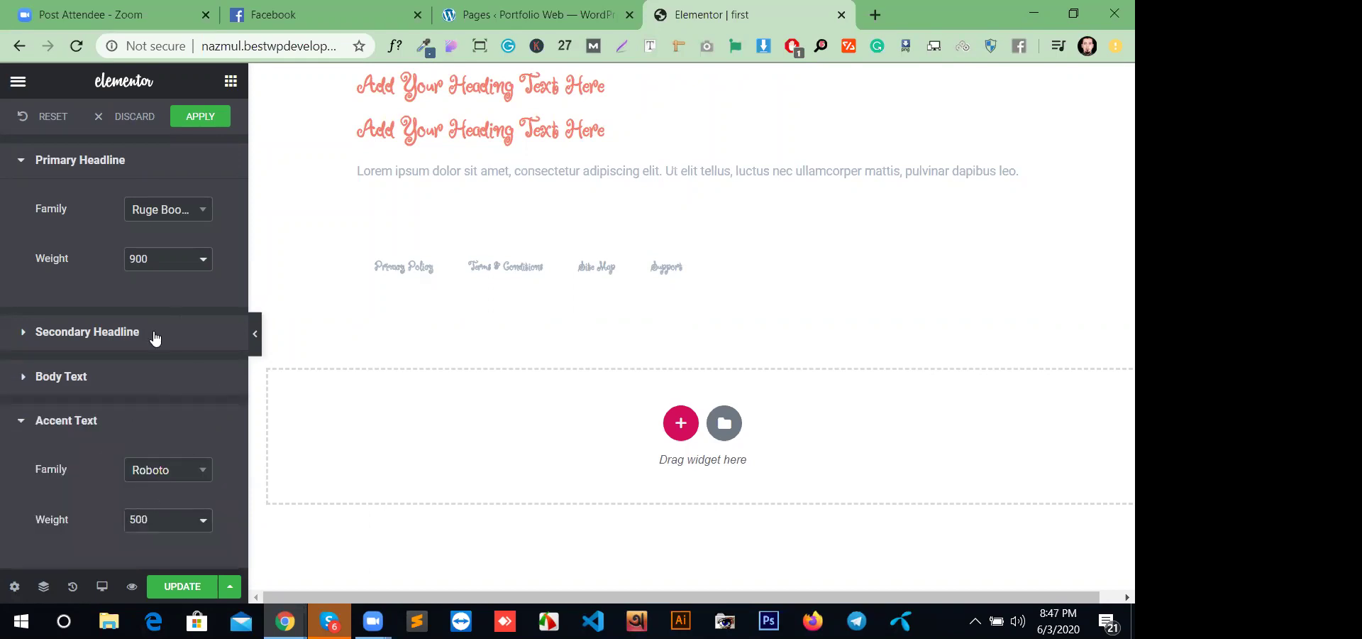
click(196, 124)
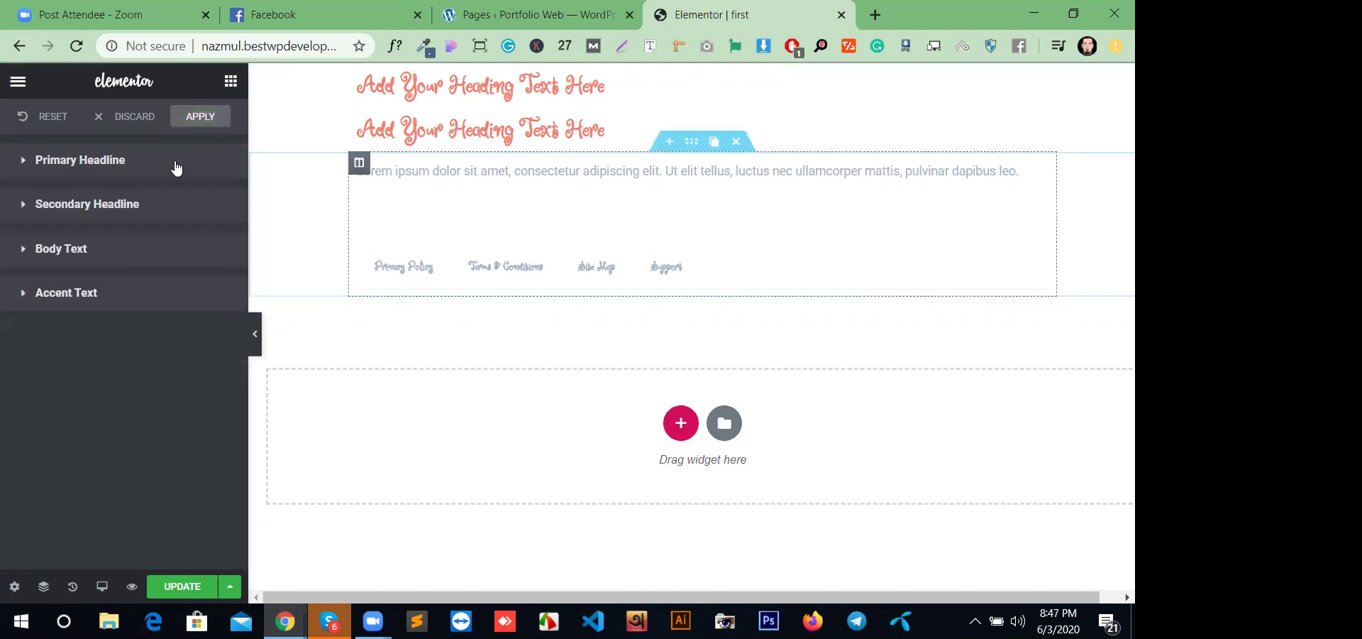
click(18, 81)
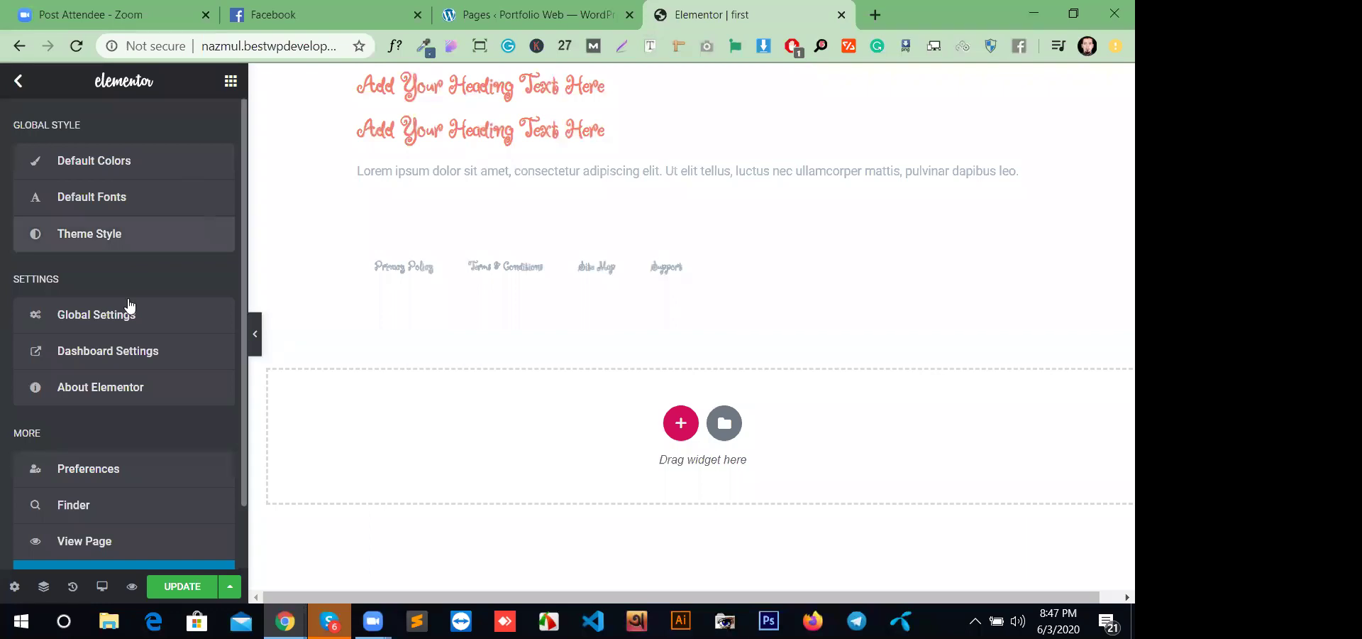
- Open the Theme Style settings and give the page a classic background with color #B64343
click(103, 237)
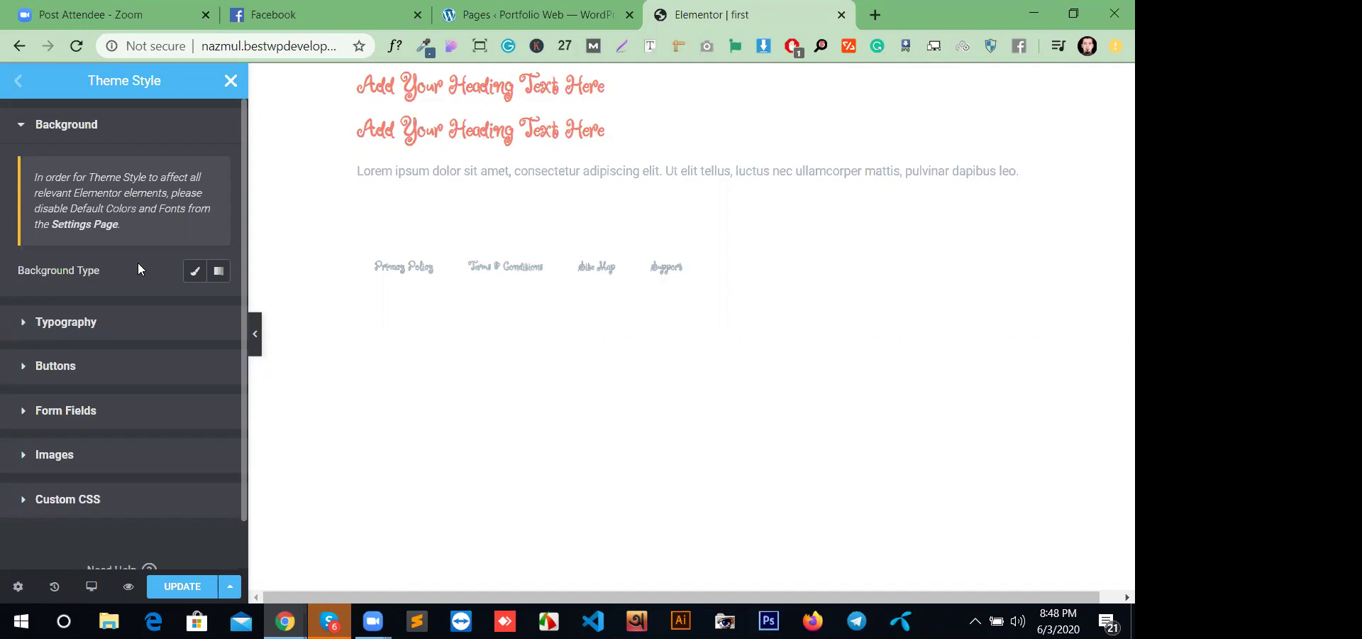
click(191, 274)
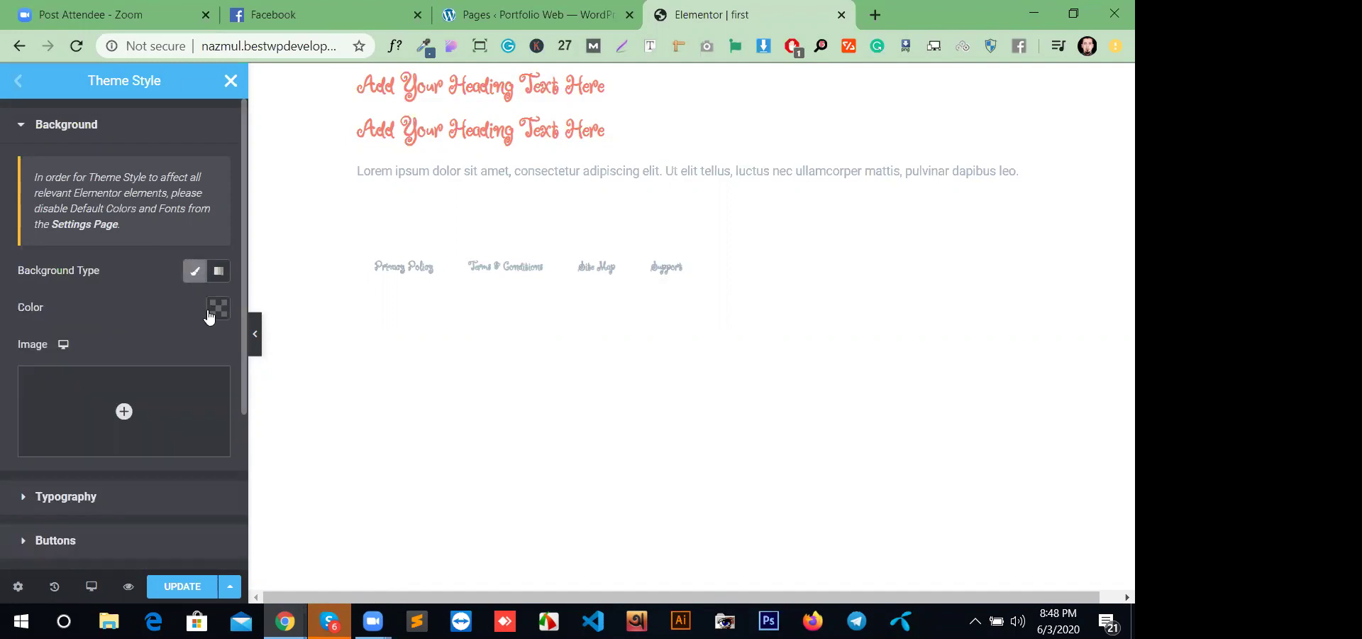
click(215, 309)
click(389, 259)
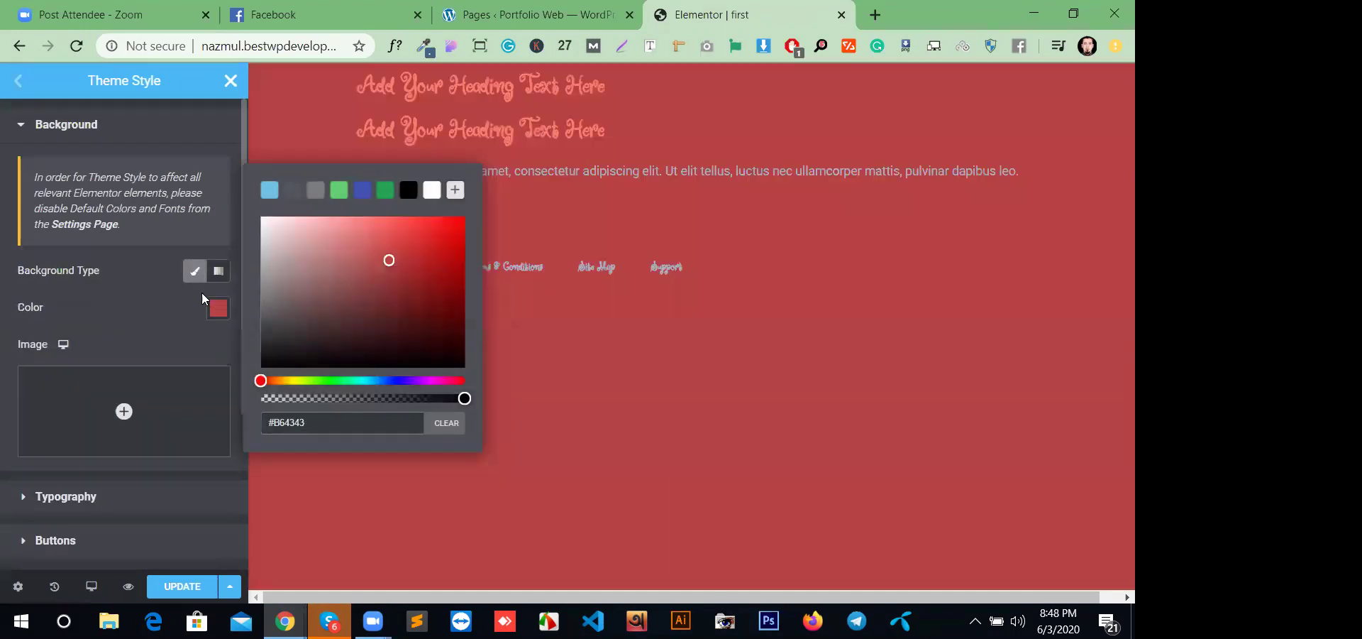
click(608, 249)
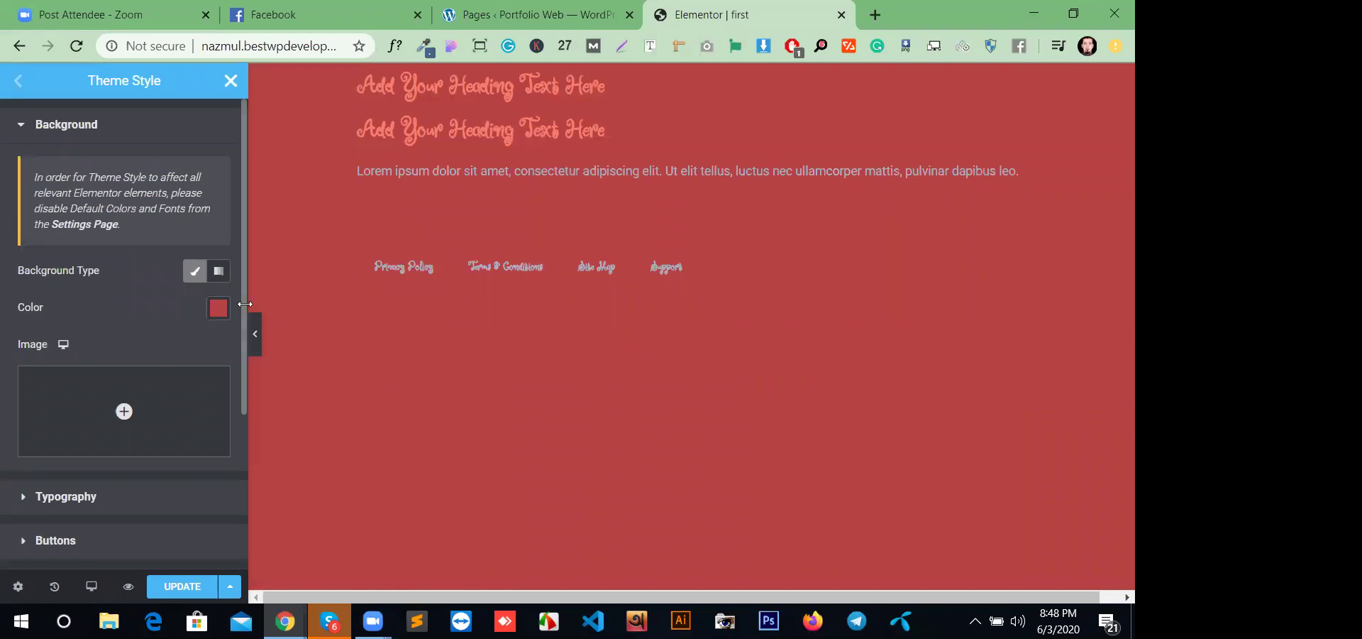
- Preview the gradient background type, return to classic and insert the photo of hands on a laptop as the background image
click(216, 274)
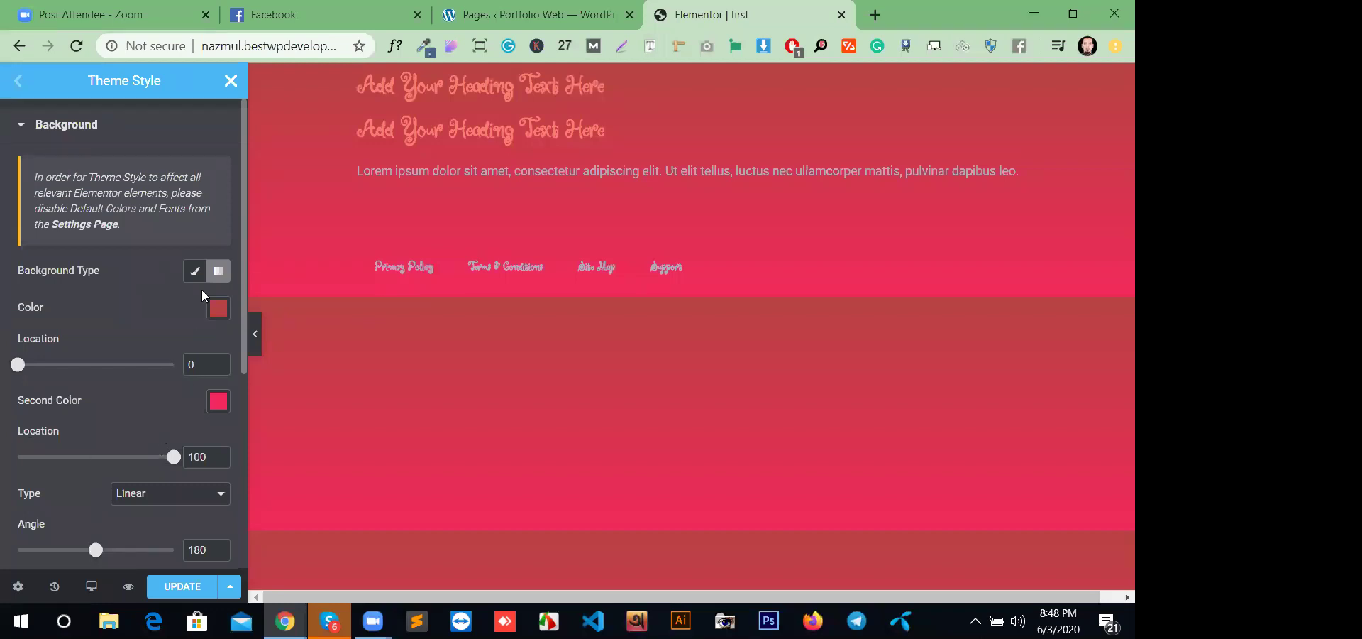
click(195, 270)
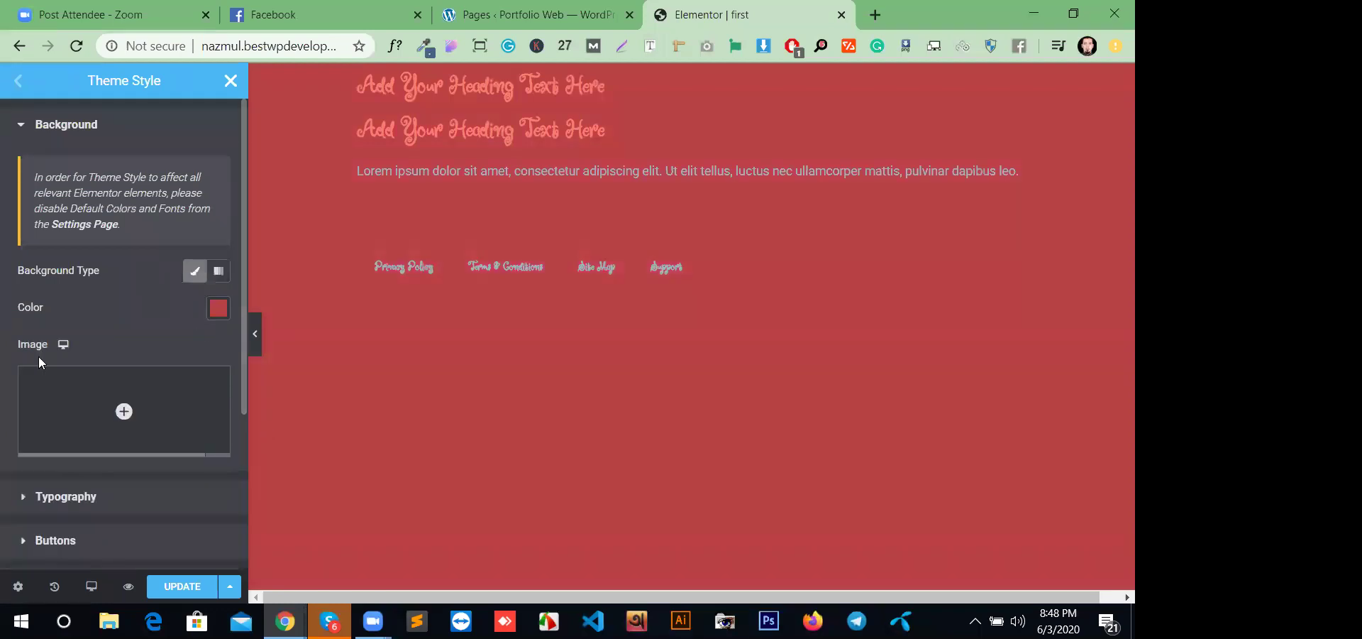
click(83, 379)
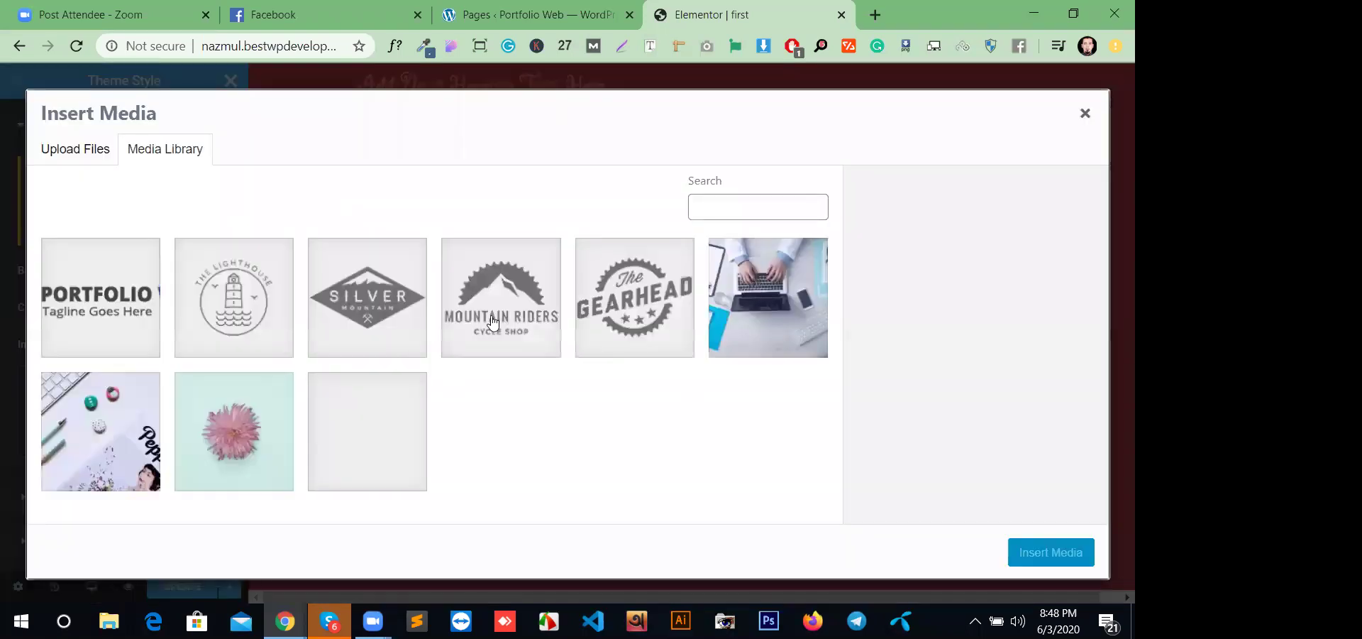
click(765, 317)
click(1050, 555)
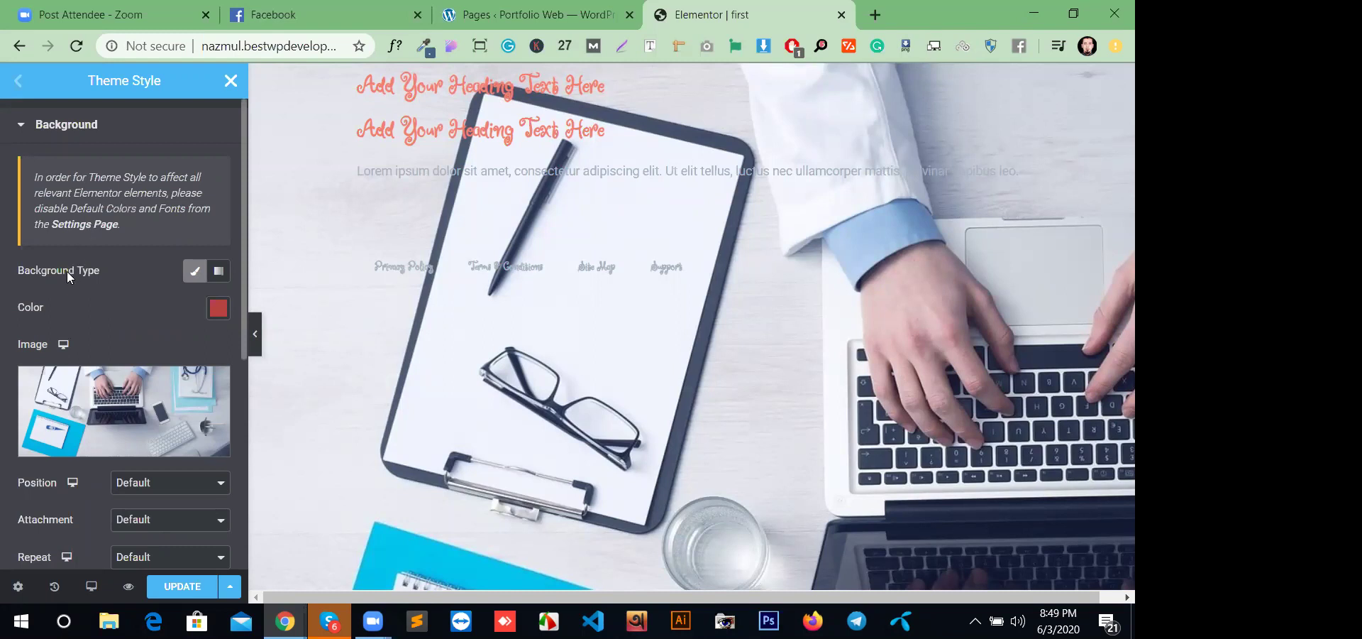
scroll(121, 300, down, 5)
scroll(122, 304, up, 3)
scroll(122, 307, down, 2)
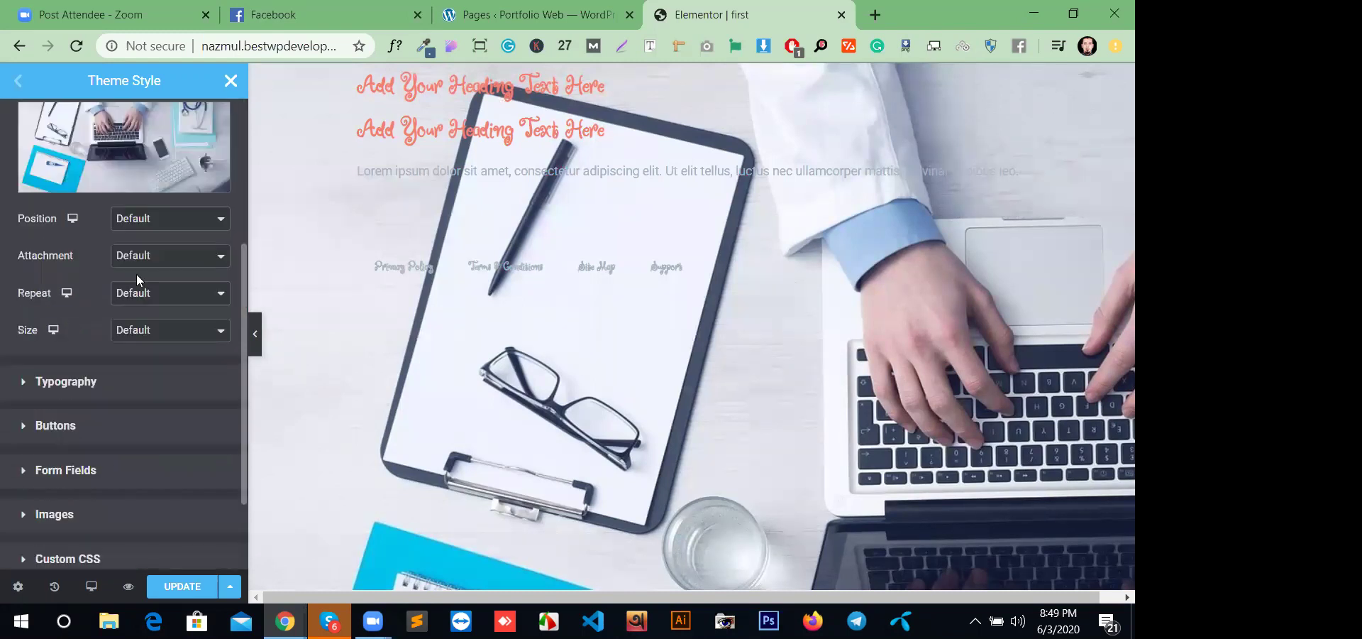
- Remove the background image and clear the background color
scroll(136, 274, up, 4)
click(212, 383)
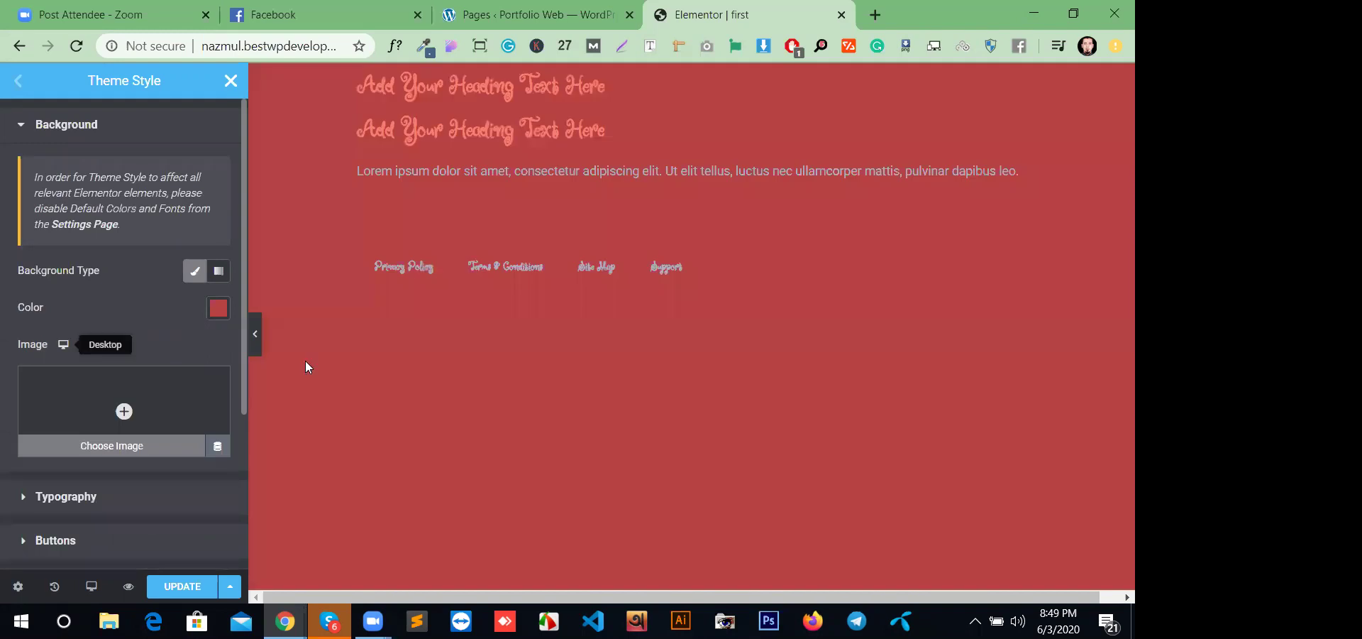
click(221, 307)
click(445, 422)
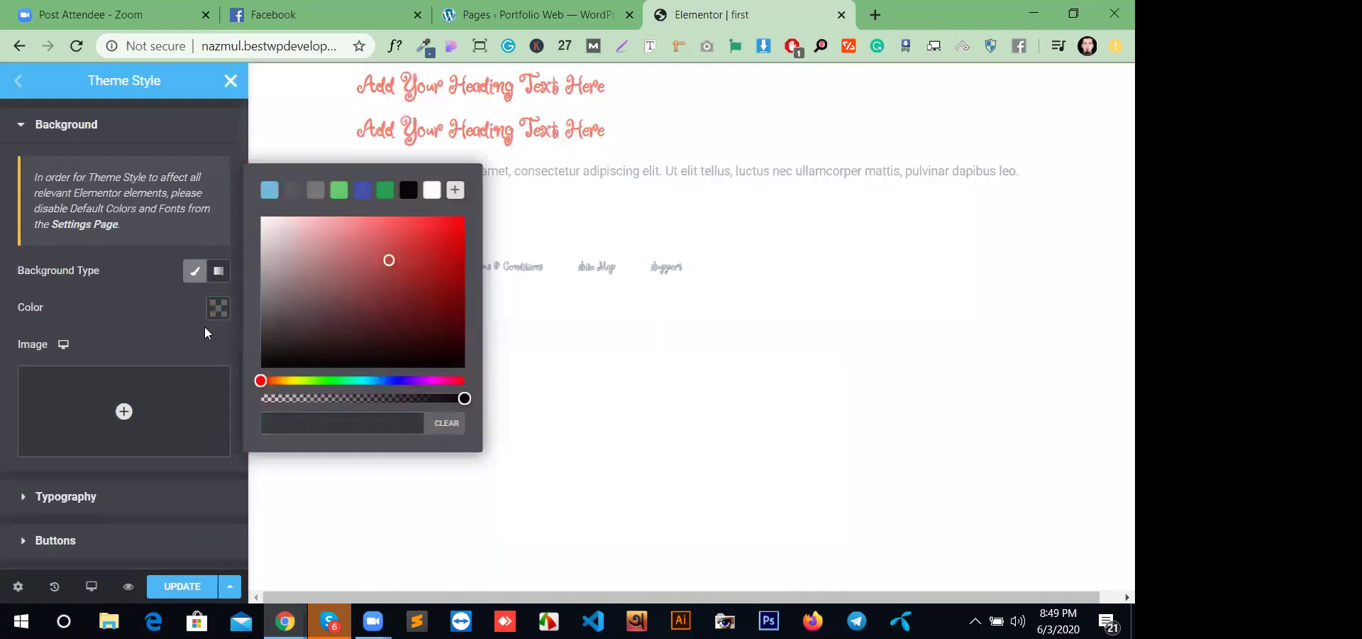
click(218, 310)
- Set the Body text color in the Theme Style typography settings to a muted dark red
scroll(160, 386, down, 2)
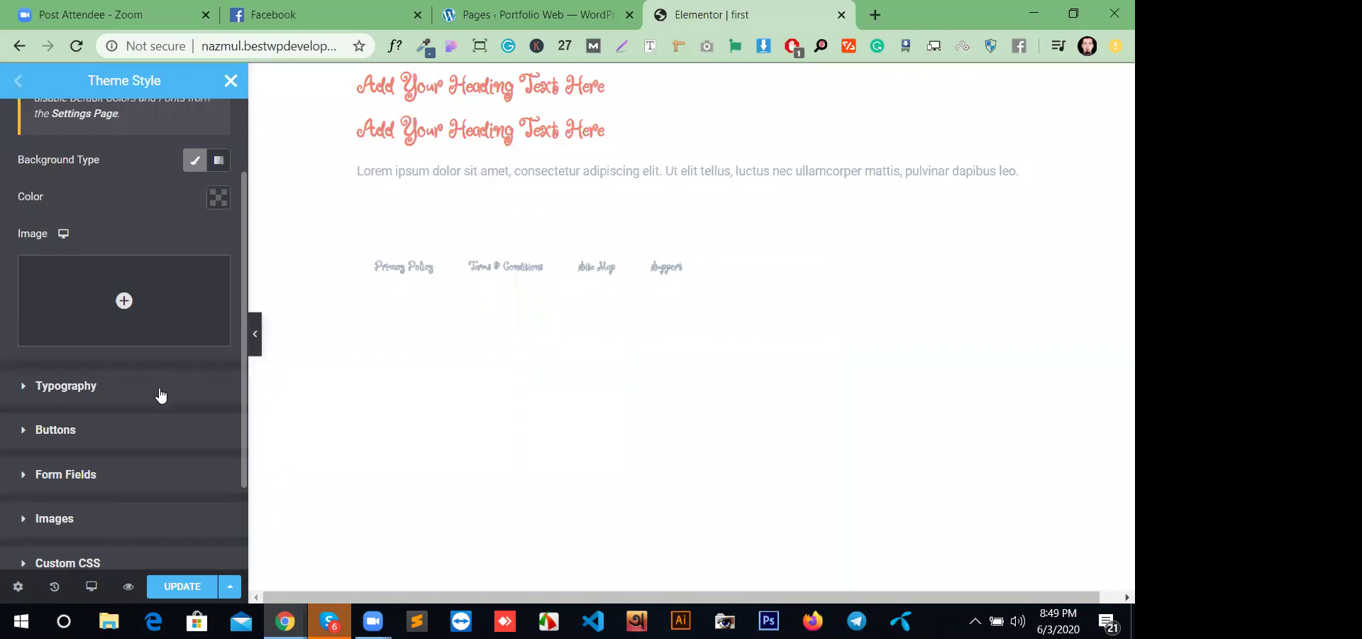
click(160, 389)
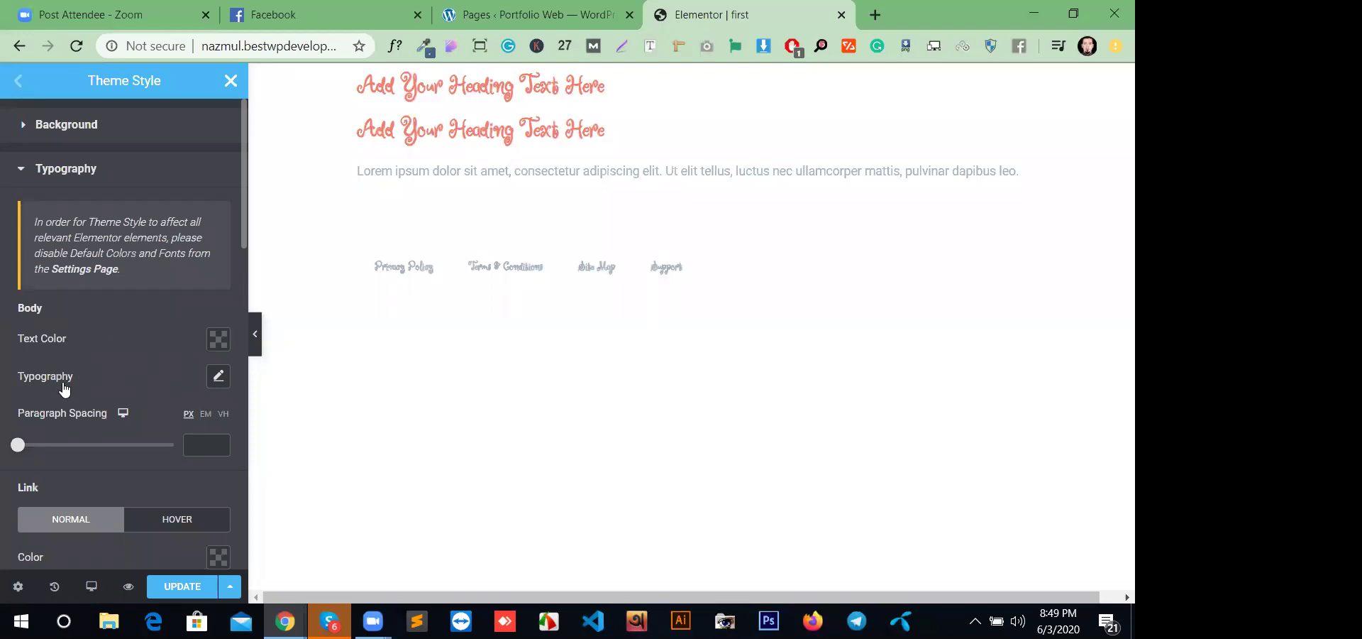
click(219, 339)
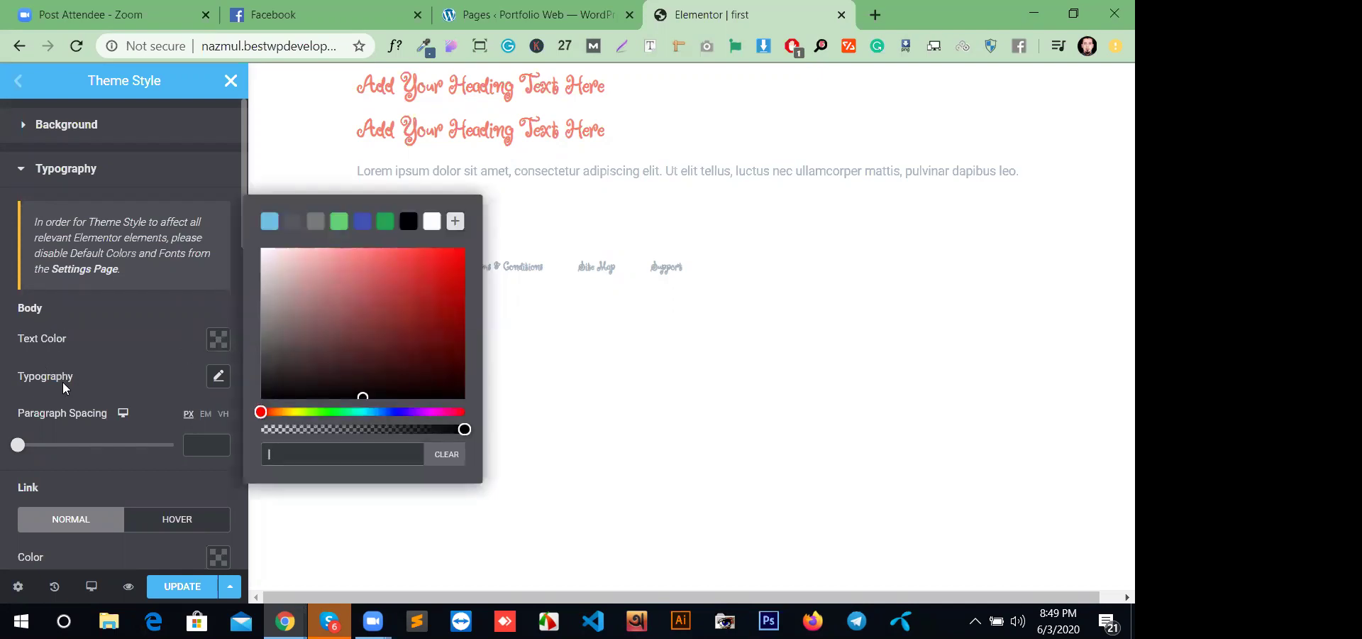
click(352, 321)
click(214, 345)
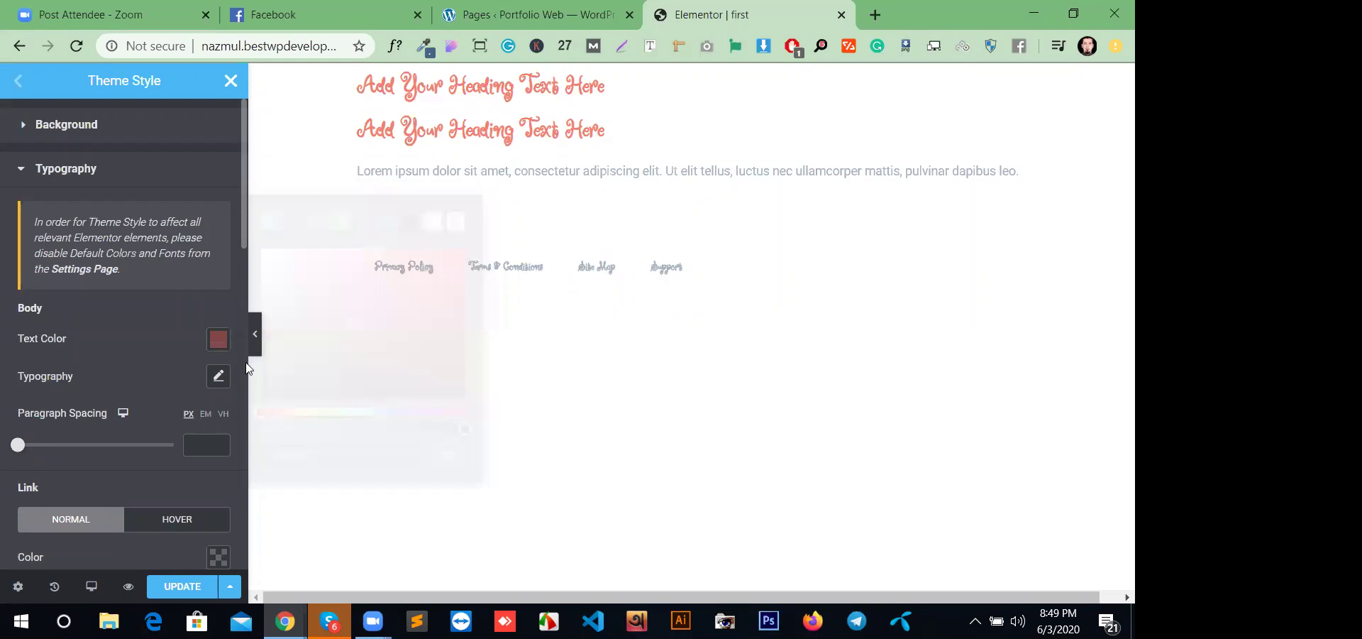
- Check the Body font options, reset them to default and set the paragraph spacing to 20 px
click(219, 376)
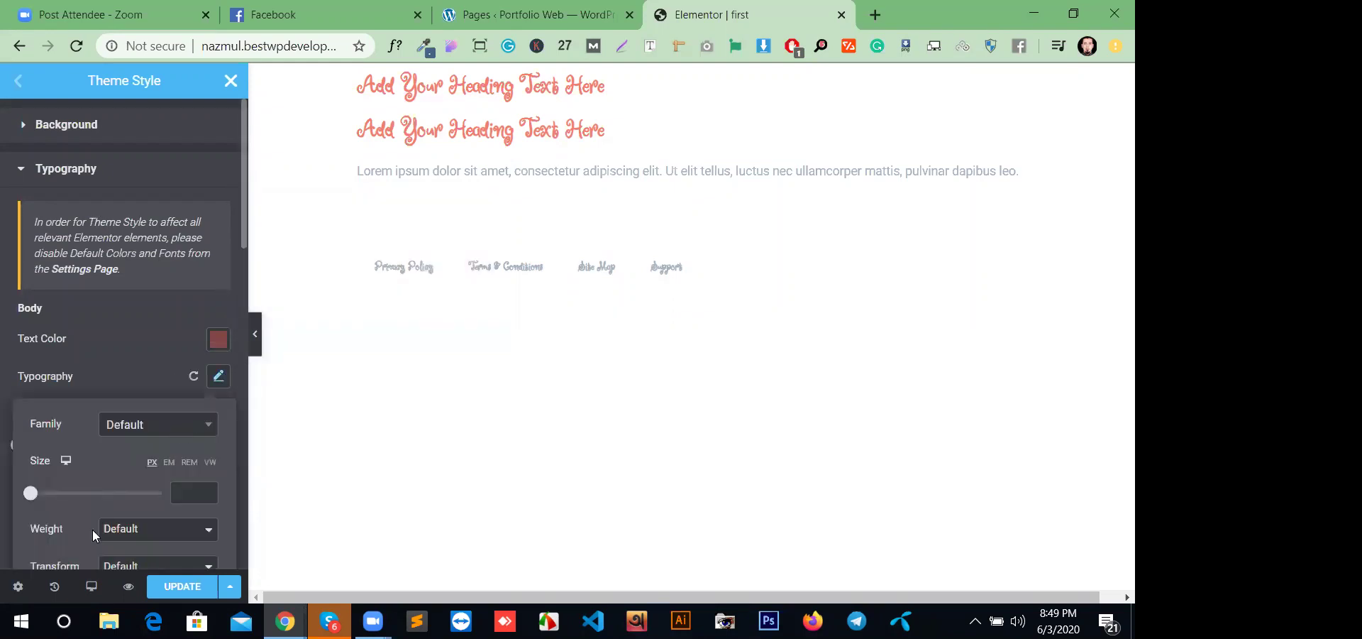
scroll(91, 532, down, 3)
scroll(104, 499, up, 3)
click(195, 379)
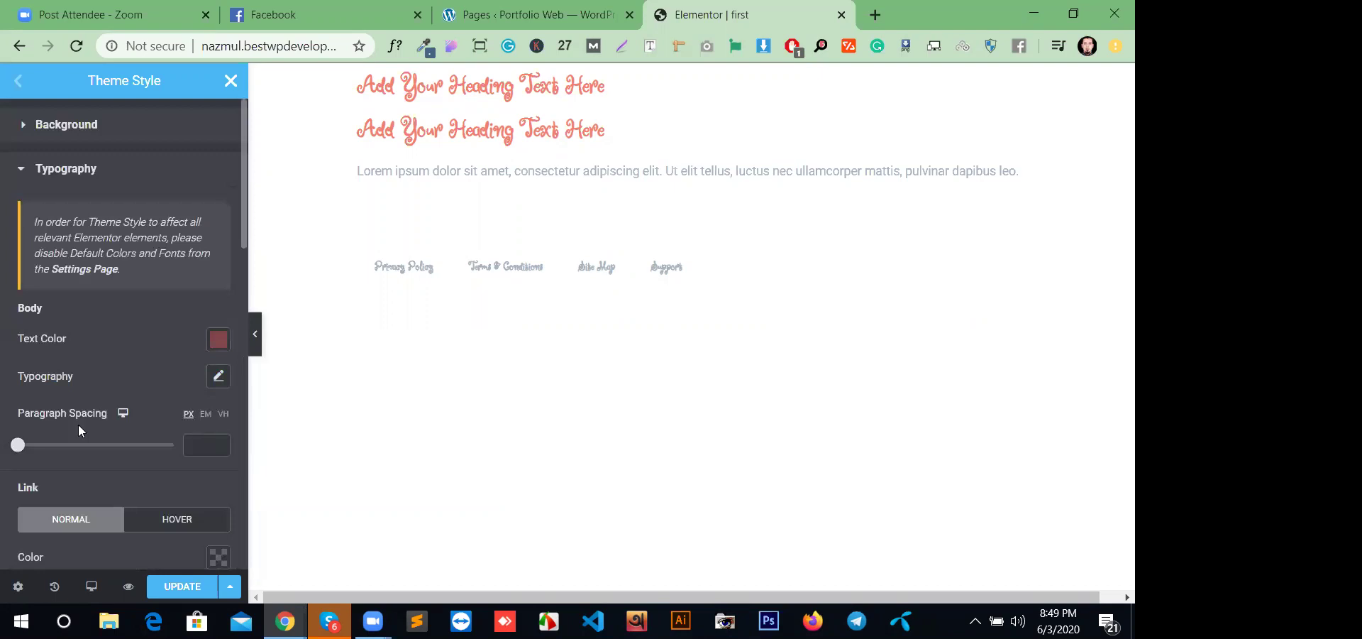
drag(17, 444, 59, 449)
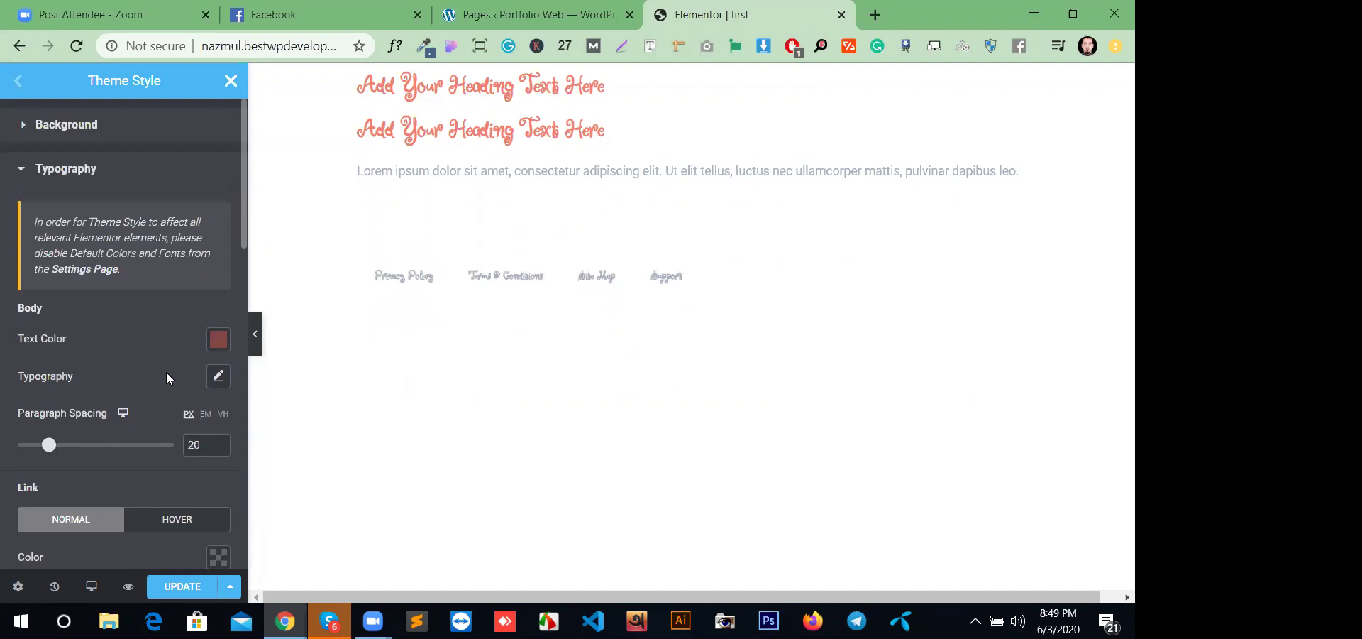
- Look through the Link and H1 to H6 color and typography settings, including the font options for H1
scroll(168, 369, down, 2)
scroll(195, 351, down, 2)
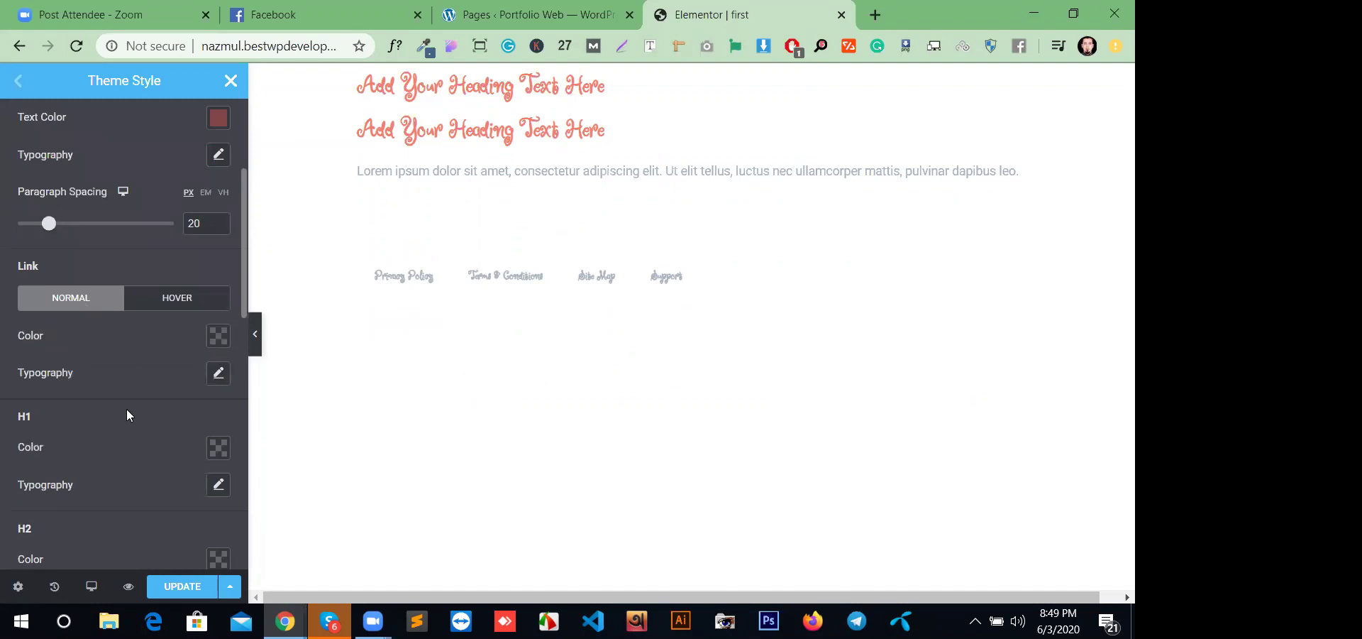
scroll(126, 415, down, 2)
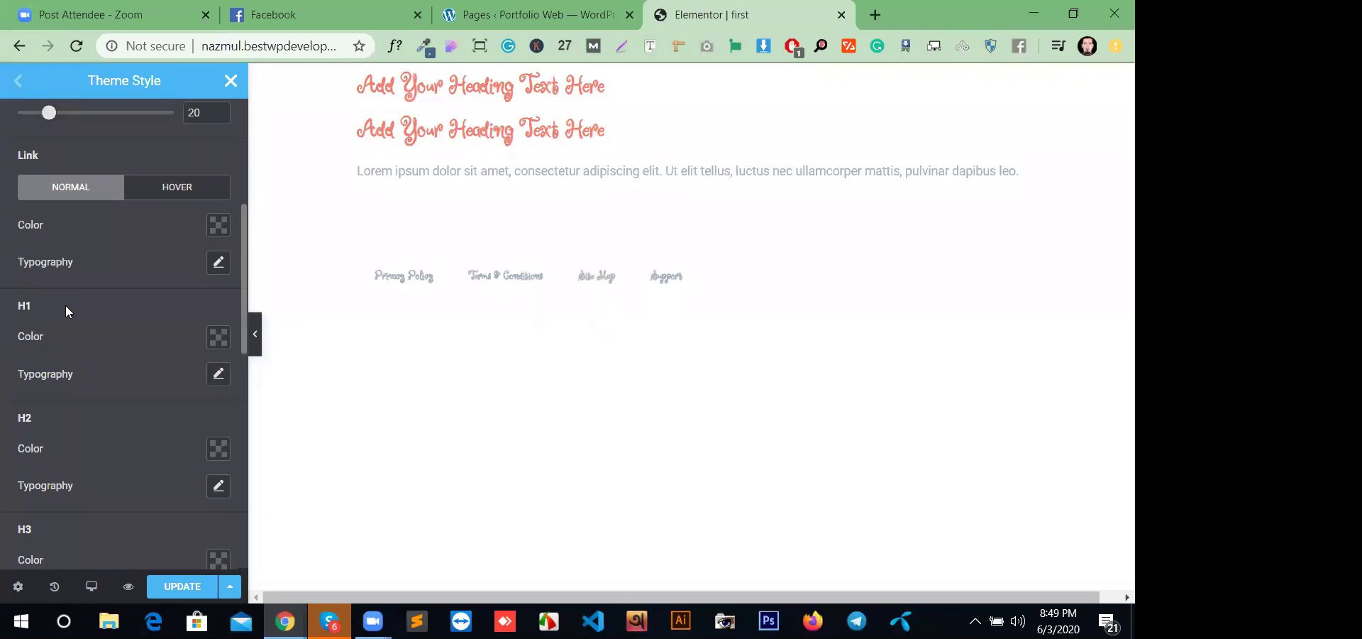
scroll(39, 379, down, 8)
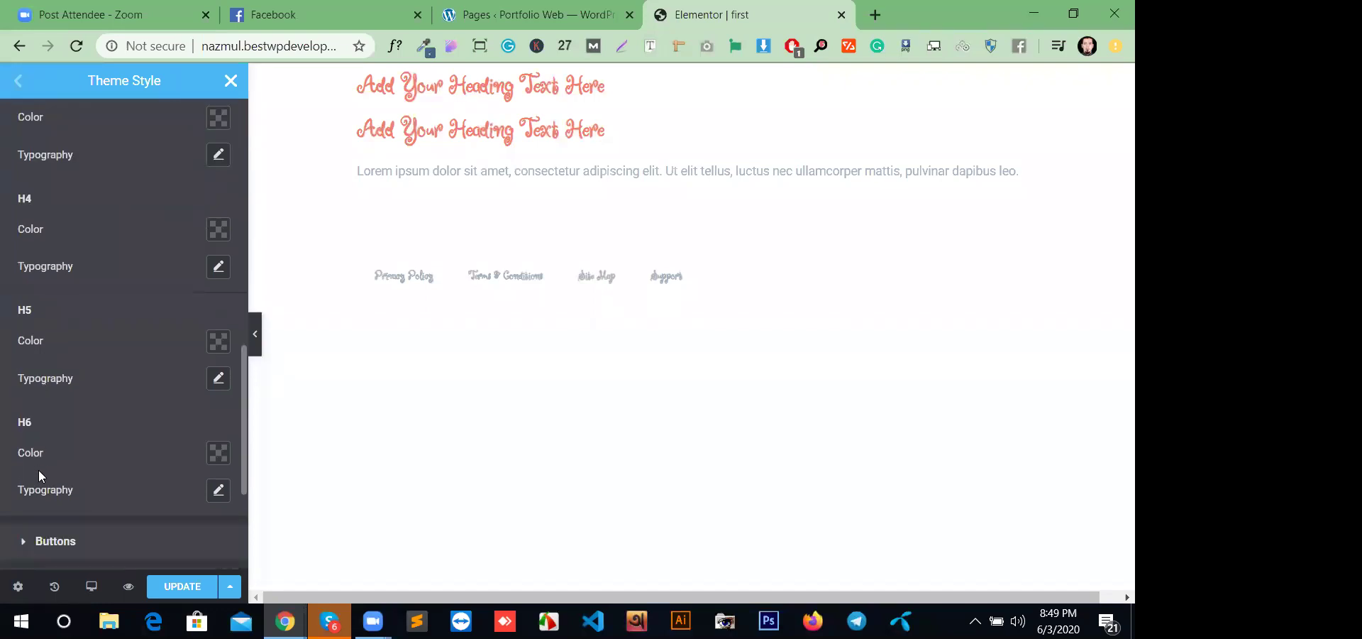
scroll(80, 454, up, 8)
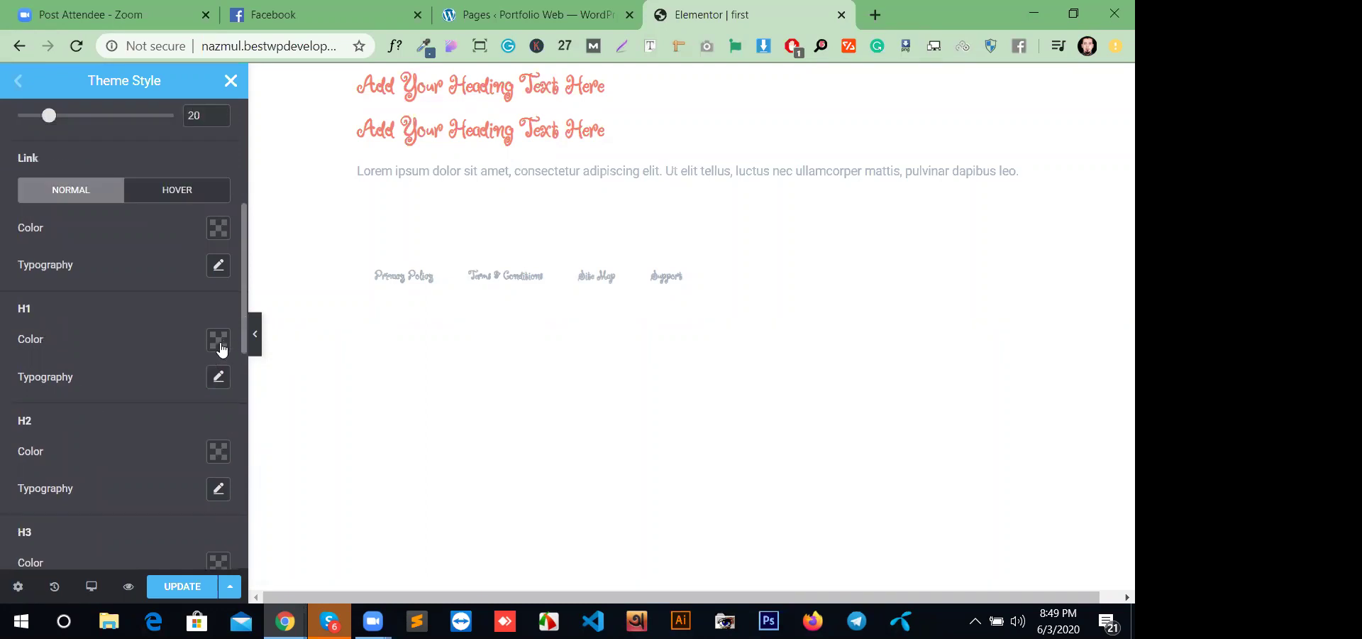
click(217, 377)
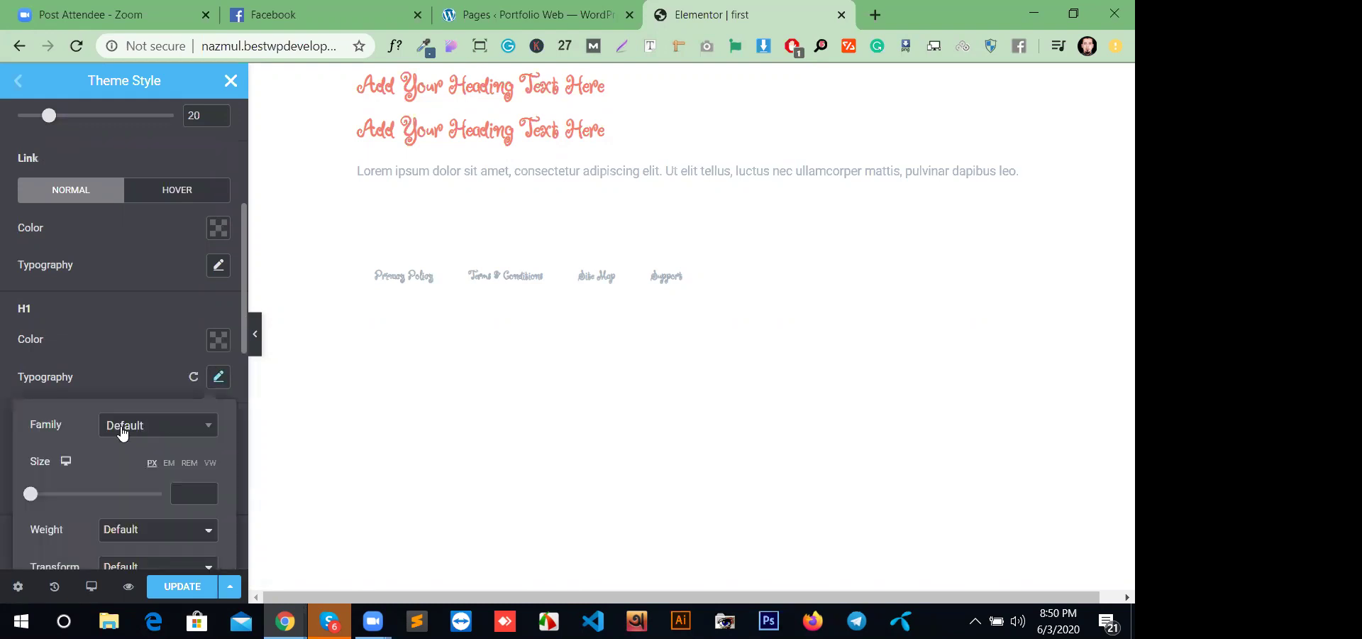
scroll(141, 426, down, 2)
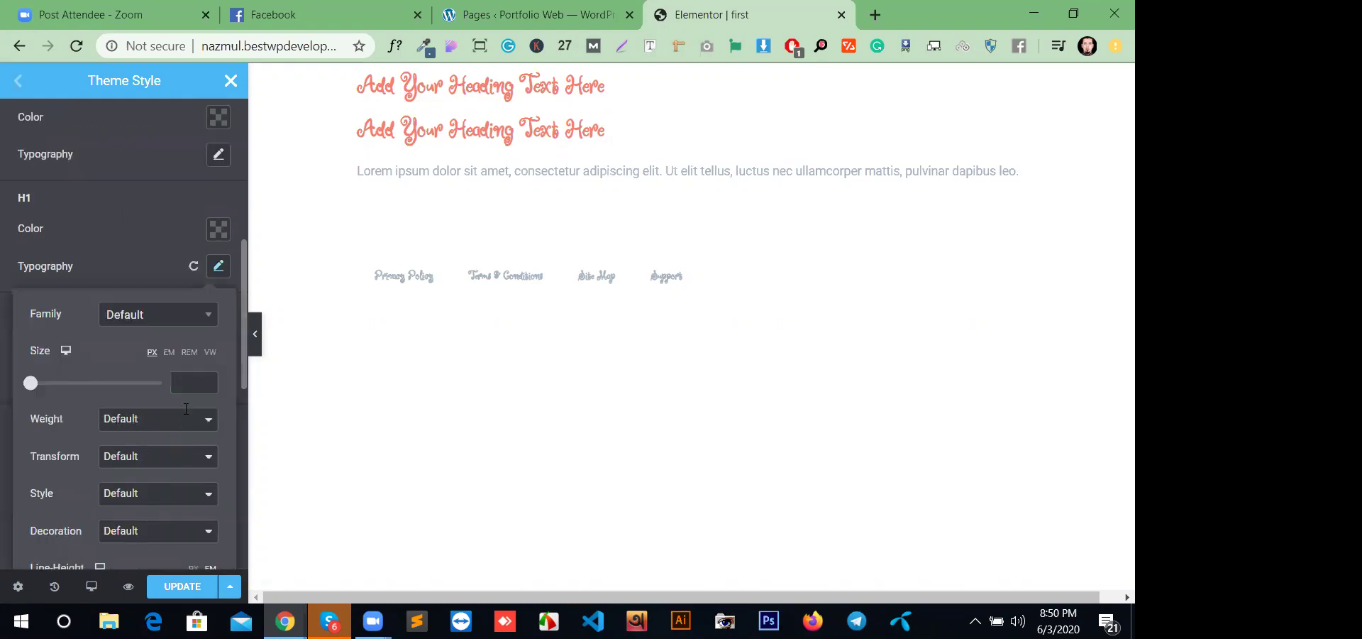
click(218, 268)
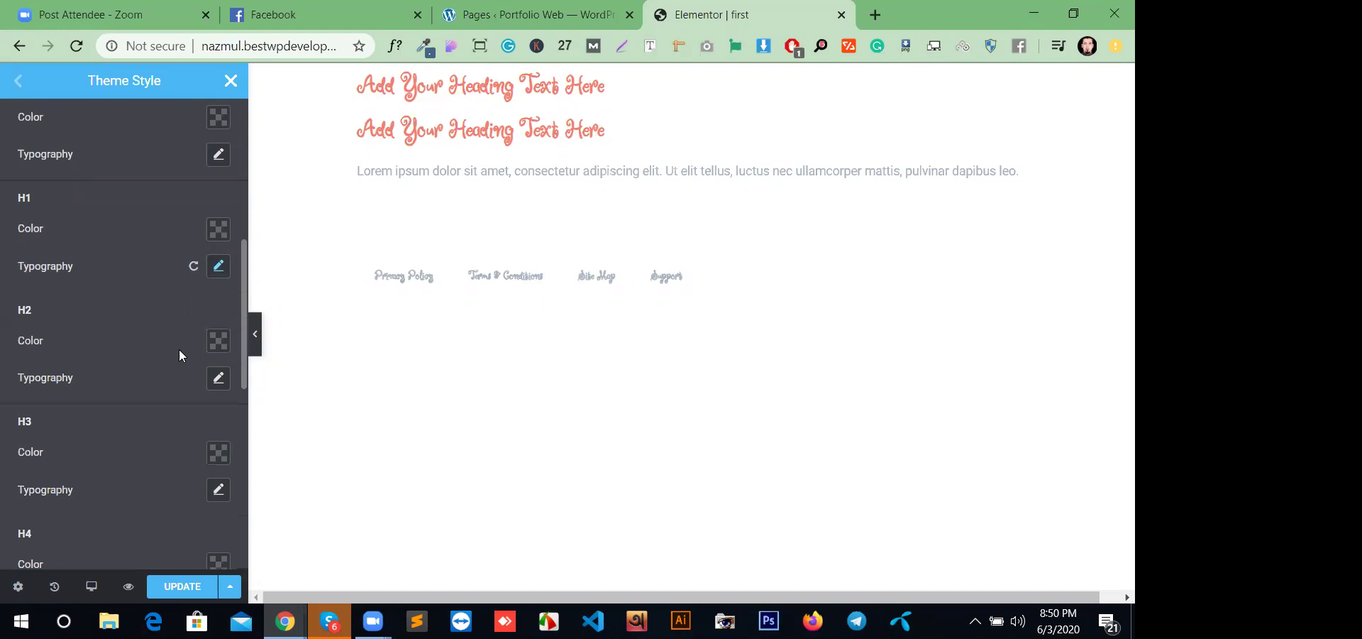
scroll(151, 415, down, 2)
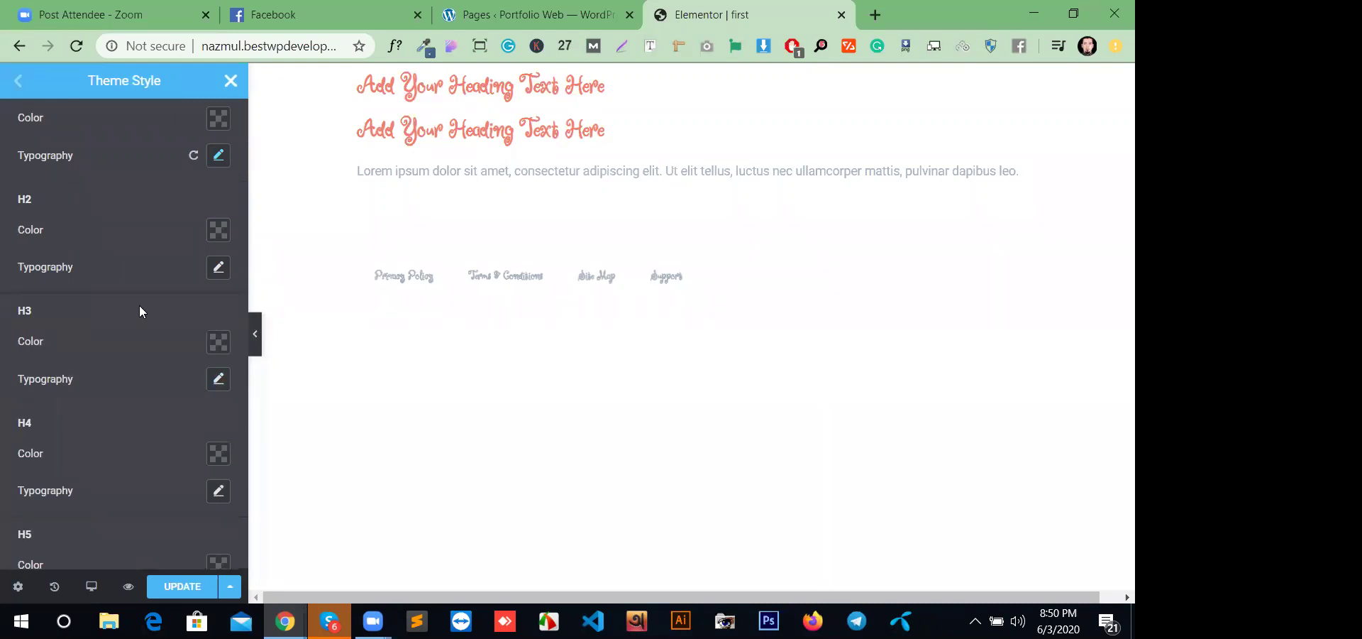
scroll(112, 323, down, 5)
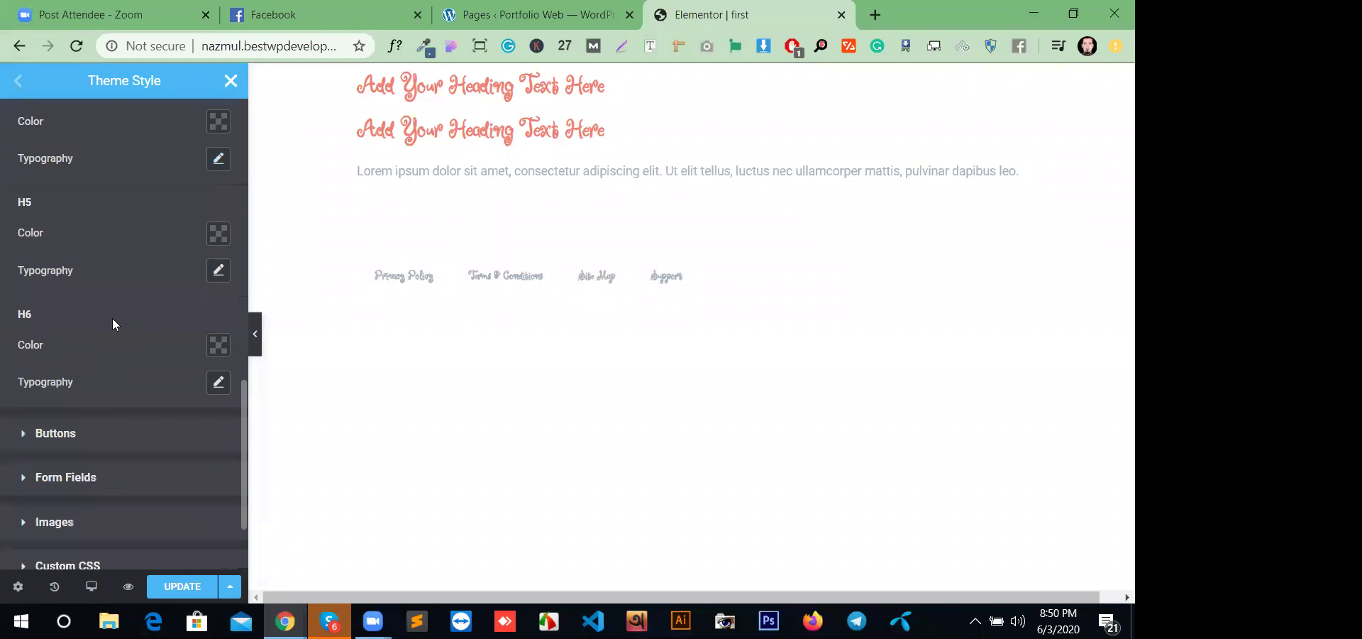
scroll(112, 318, up, 5)
scroll(112, 318, down, 7)
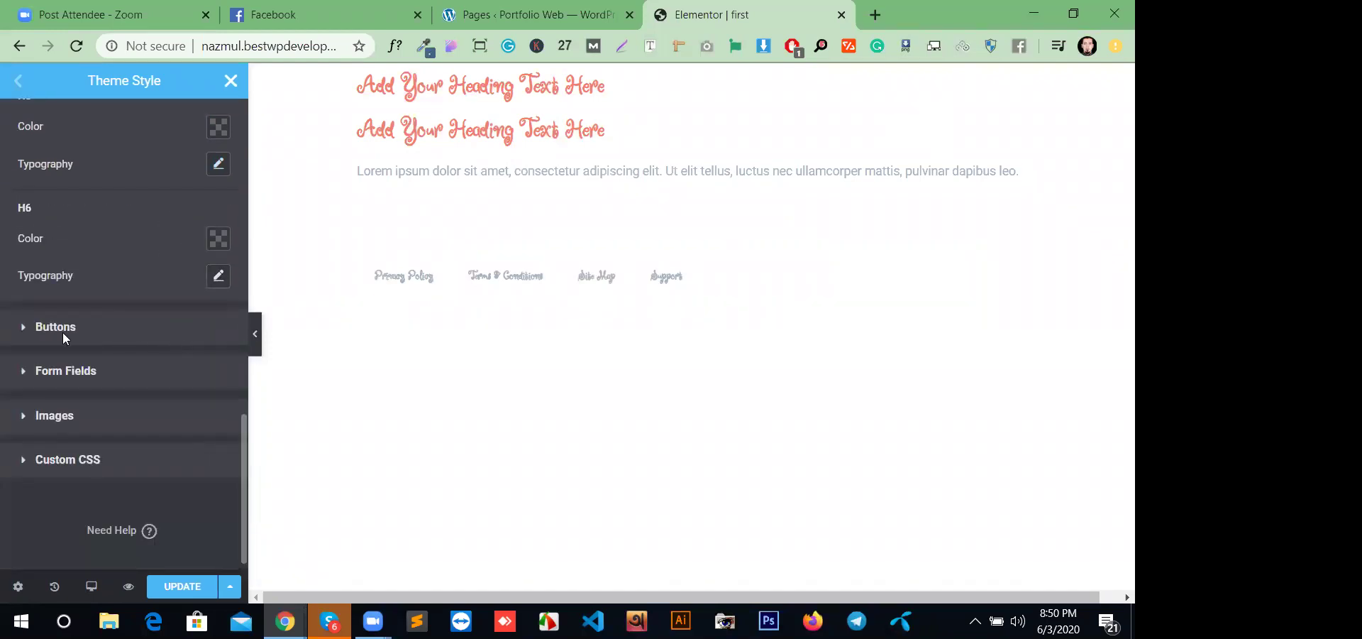
- Examine the Theme Style settings for Buttons, from typography and text shadow to border radius and padding
click(178, 333)
scroll(152, 348, down, 2)
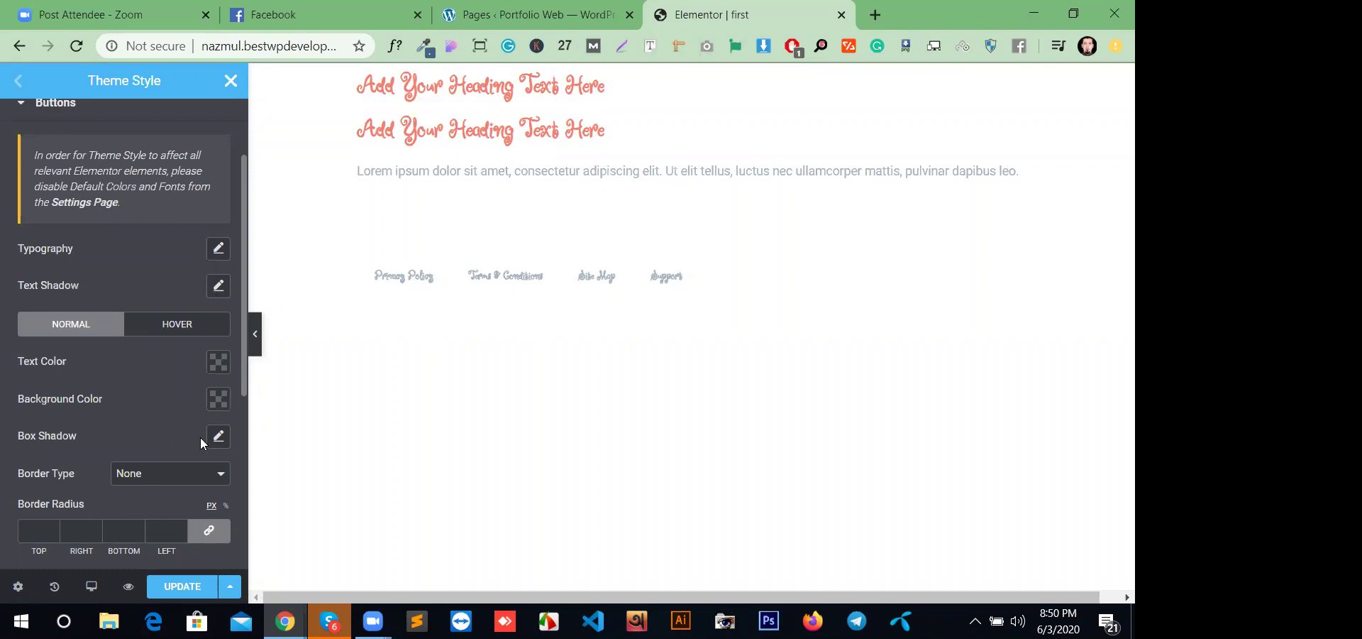
scroll(200, 437, down, 2)
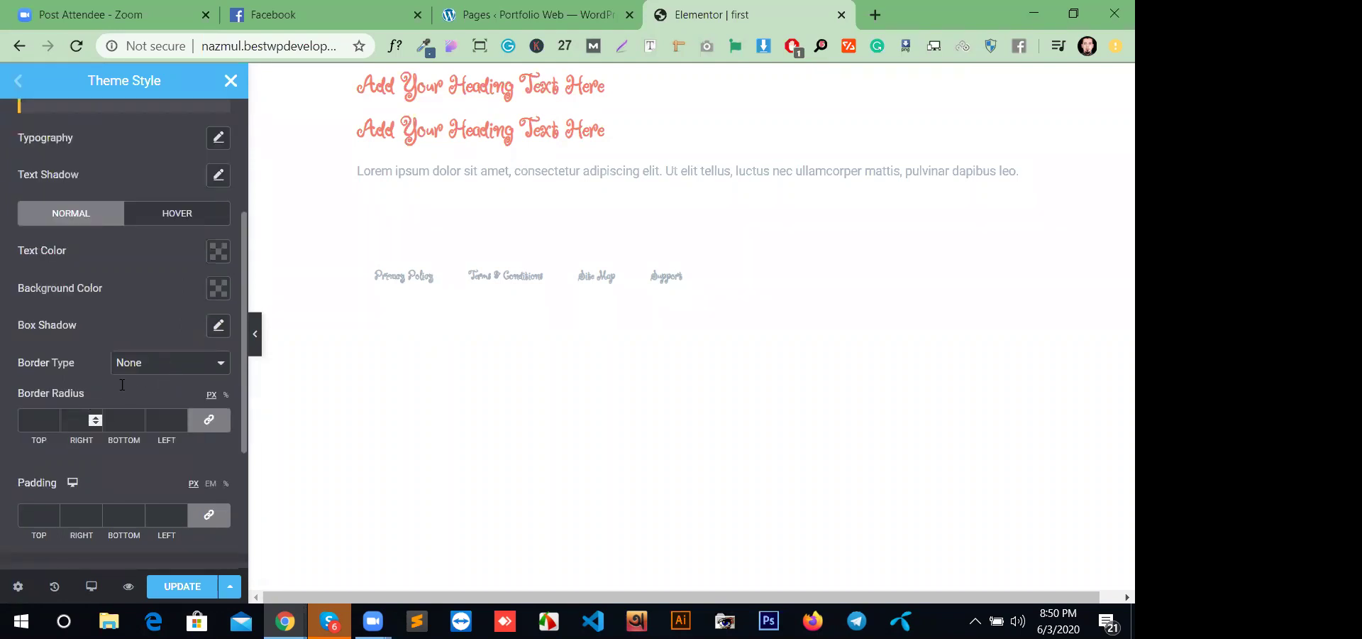
scroll(124, 388, down, 2)
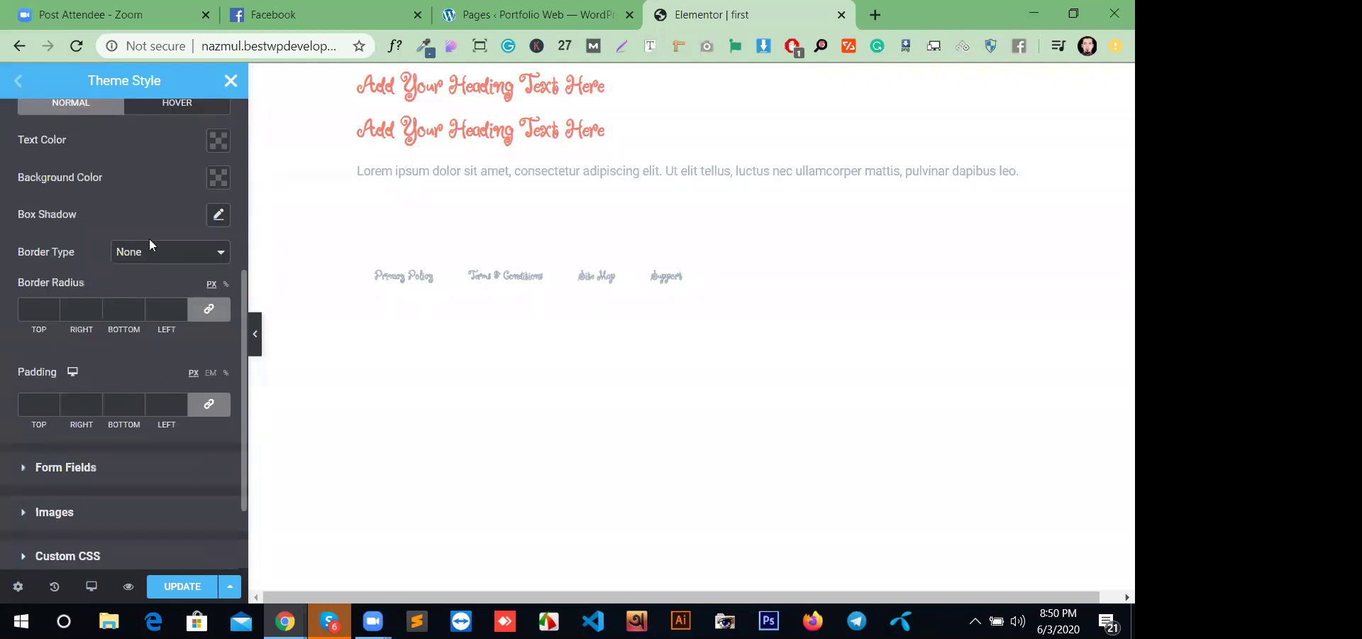
scroll(118, 240, up, 4)
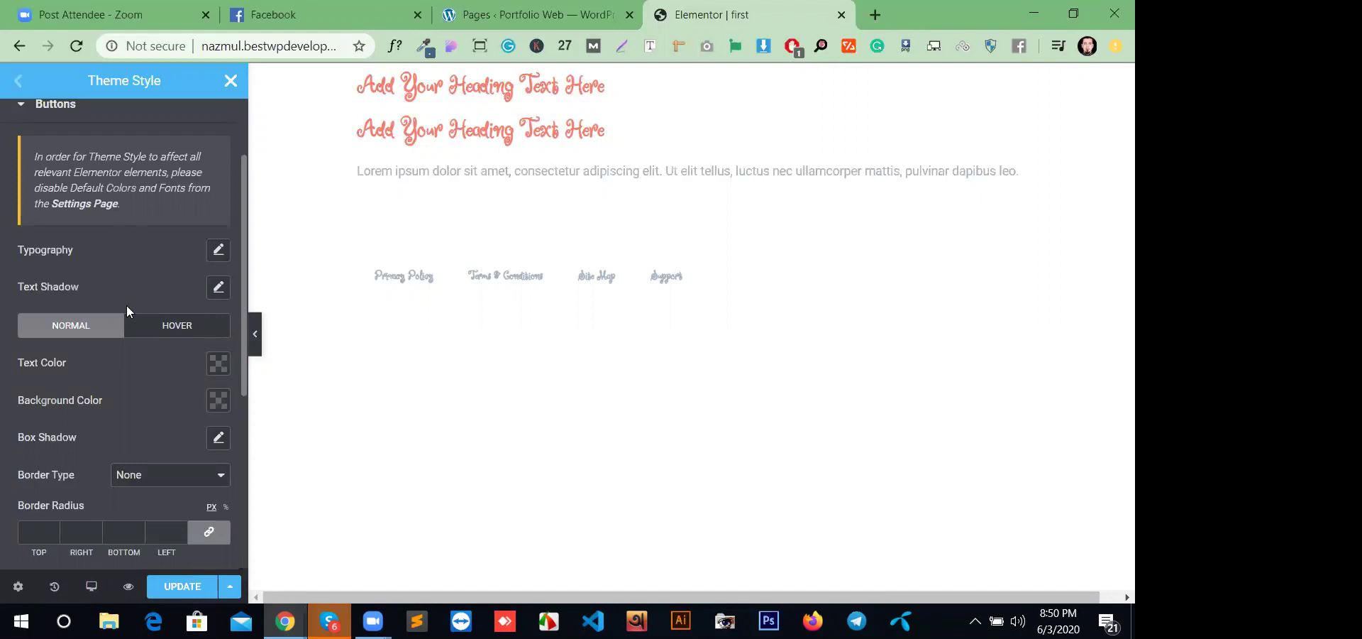
scroll(126, 310, down, 5)
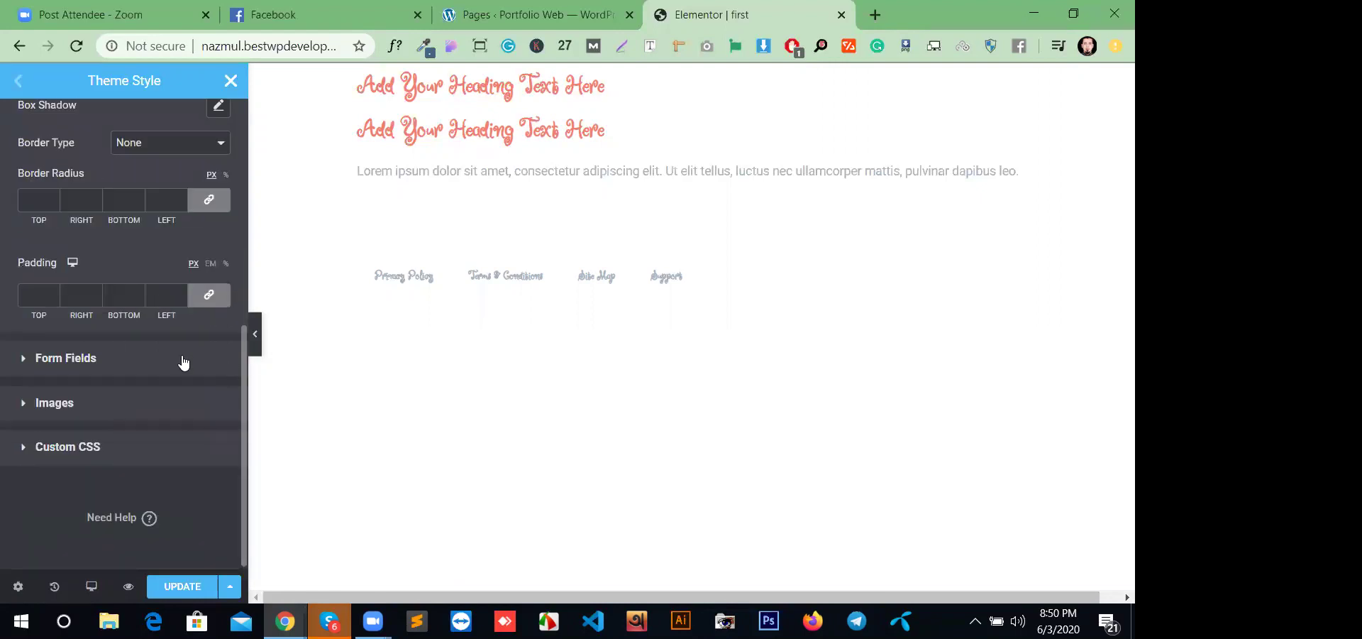
- Look through the Form Fields label color and typography options and reset the label typography to default
click(138, 362)
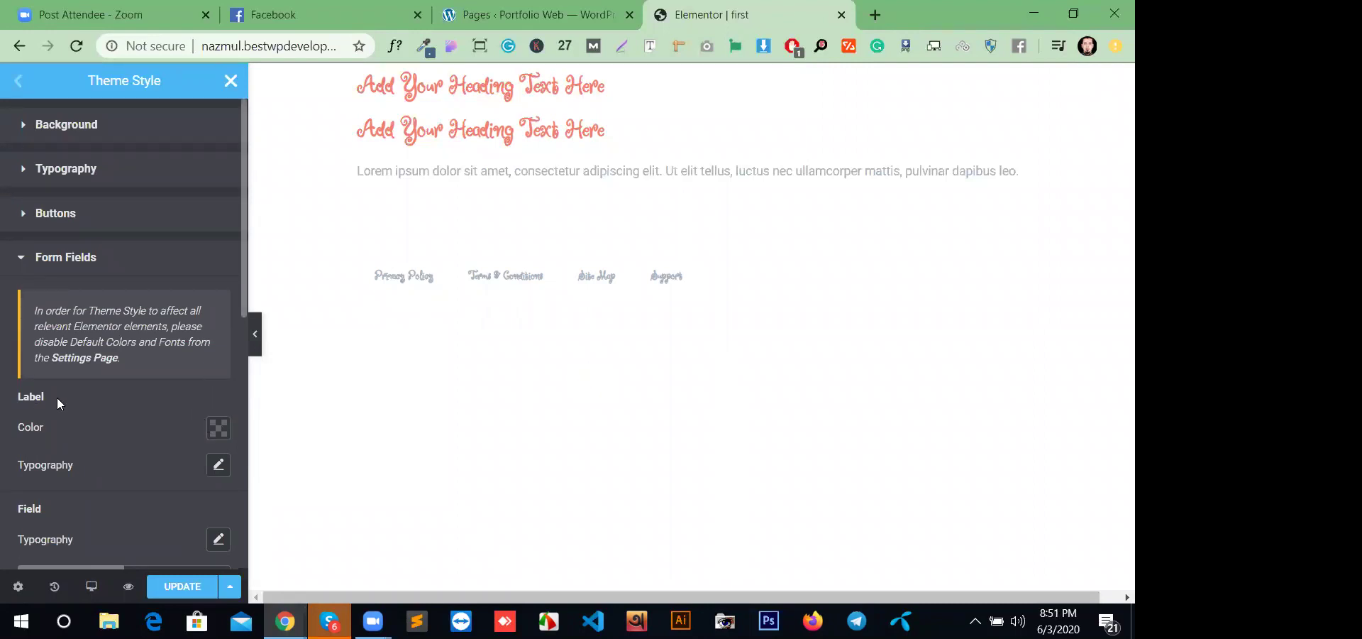
scroll(57, 398, down, 2)
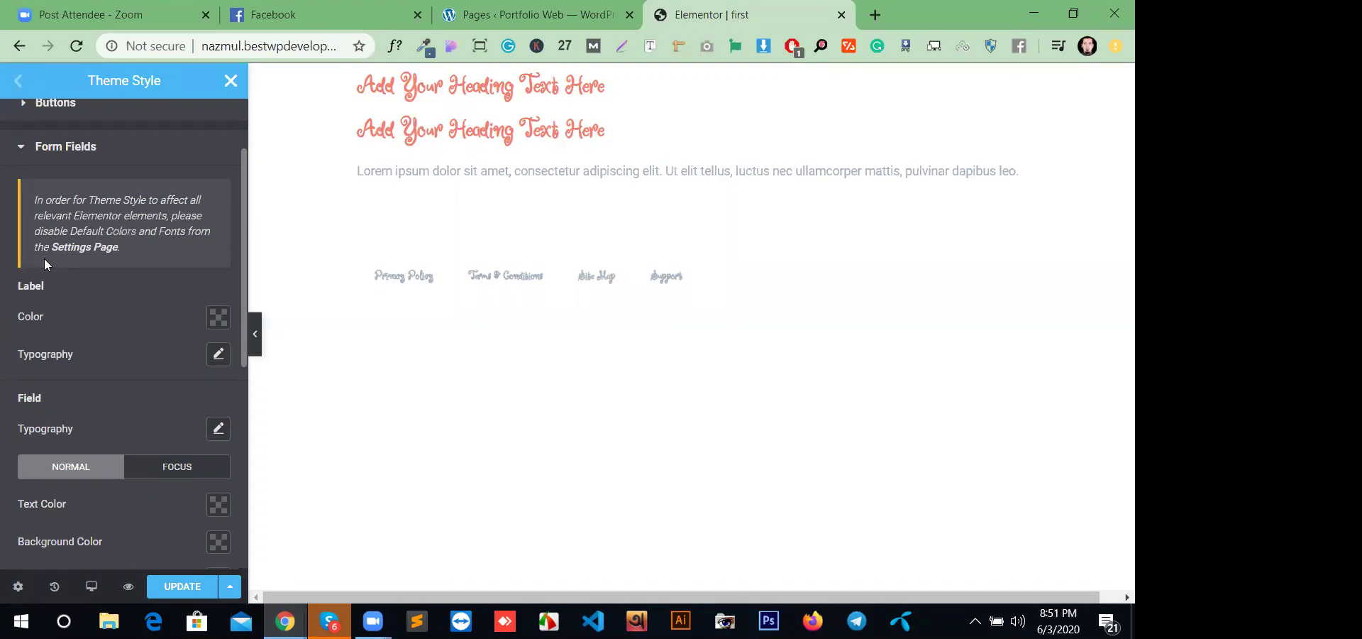
click(218, 319)
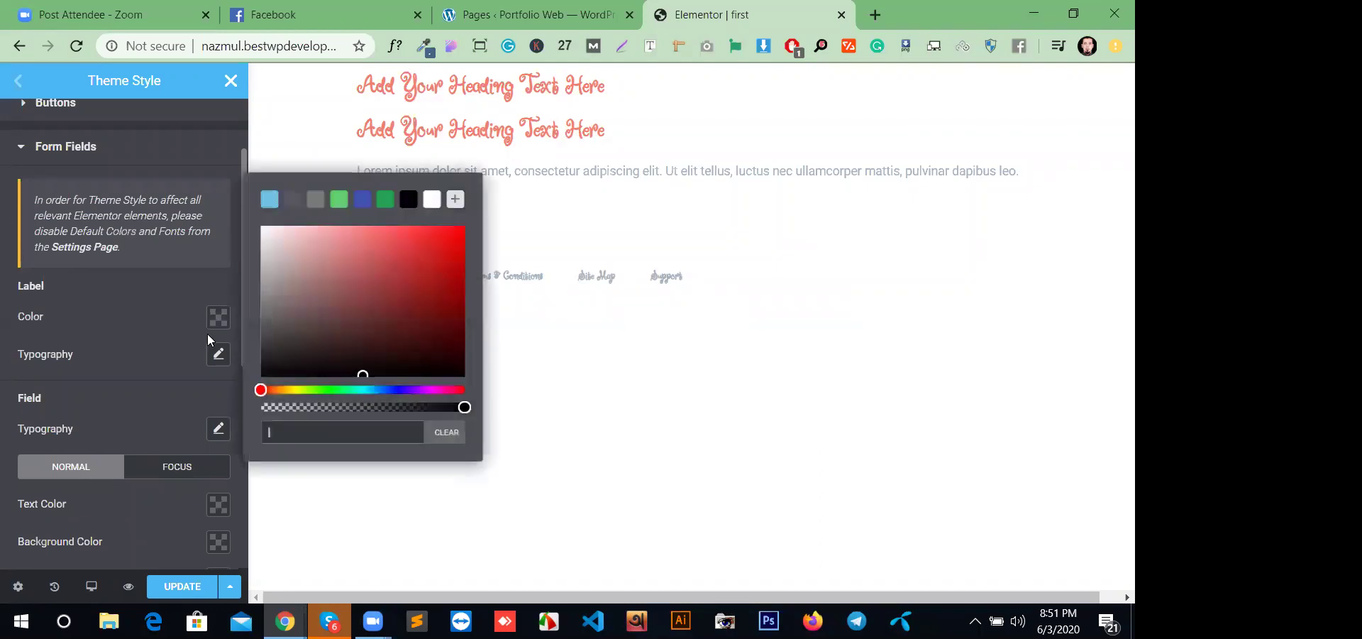
click(217, 353)
scroll(80, 472, down, 5)
scroll(123, 384, up, 5)
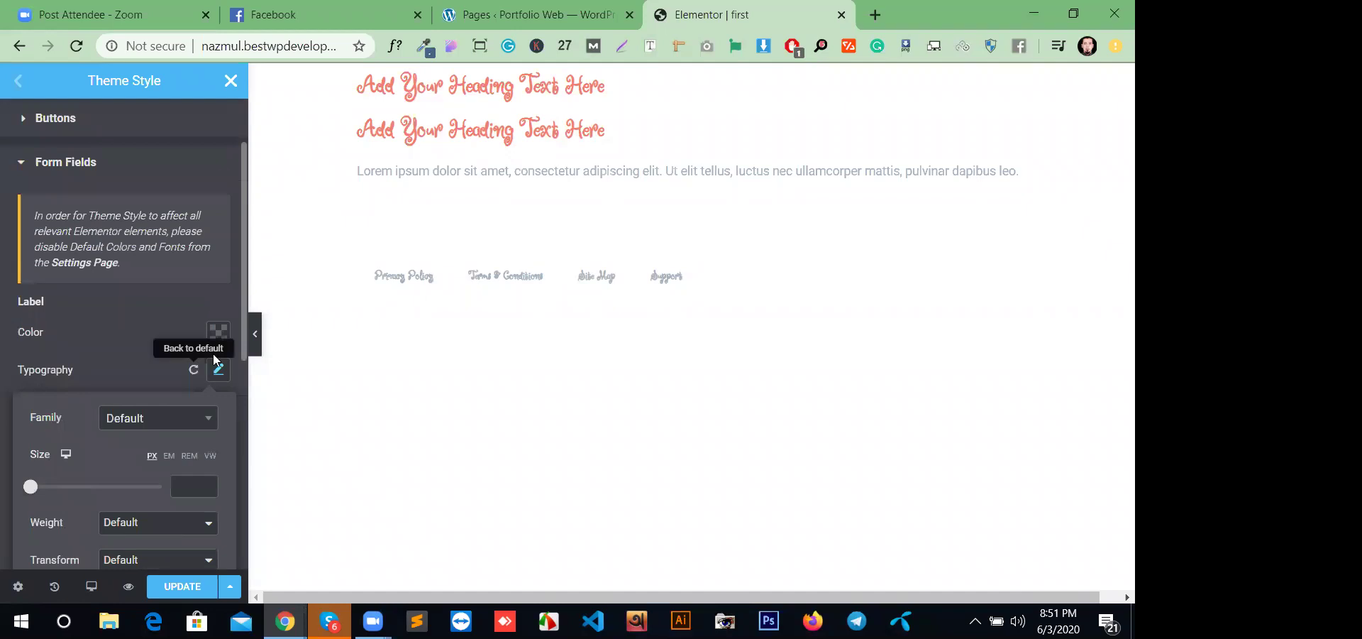
click(193, 369)
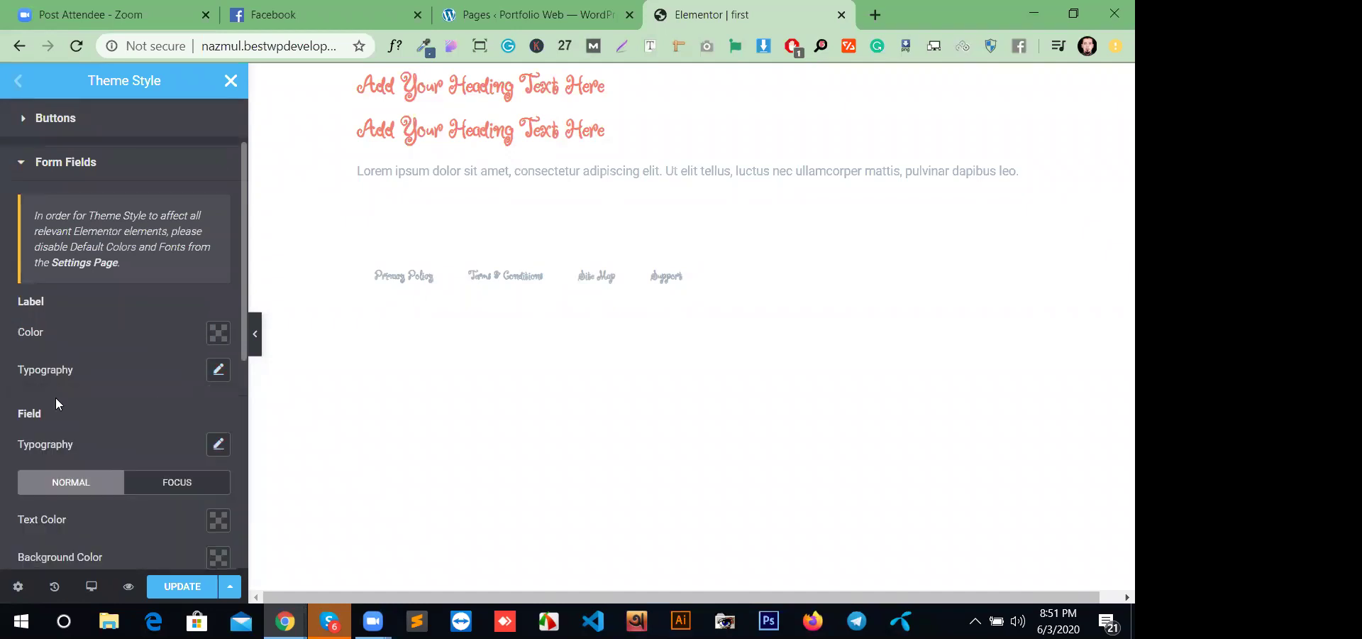
- Examine the Form Fields settings for Field, from text and background color to border radius and padding
scroll(163, 376, down, 3)
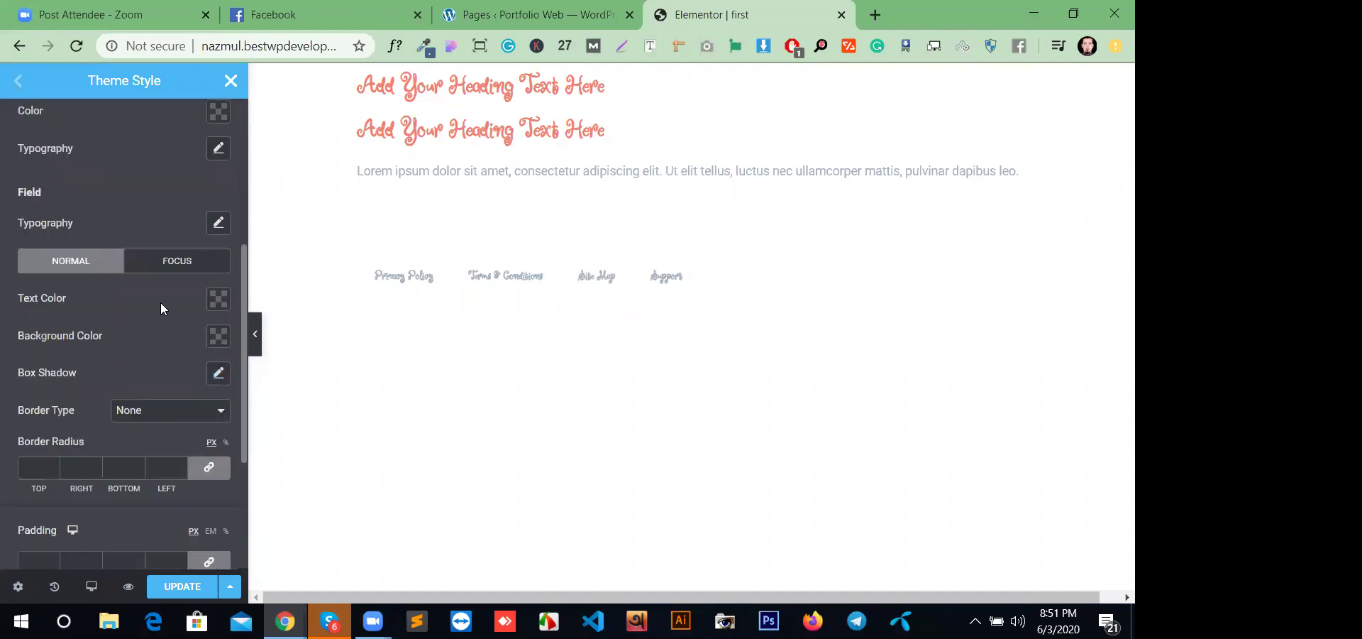
scroll(161, 302, up, 2)
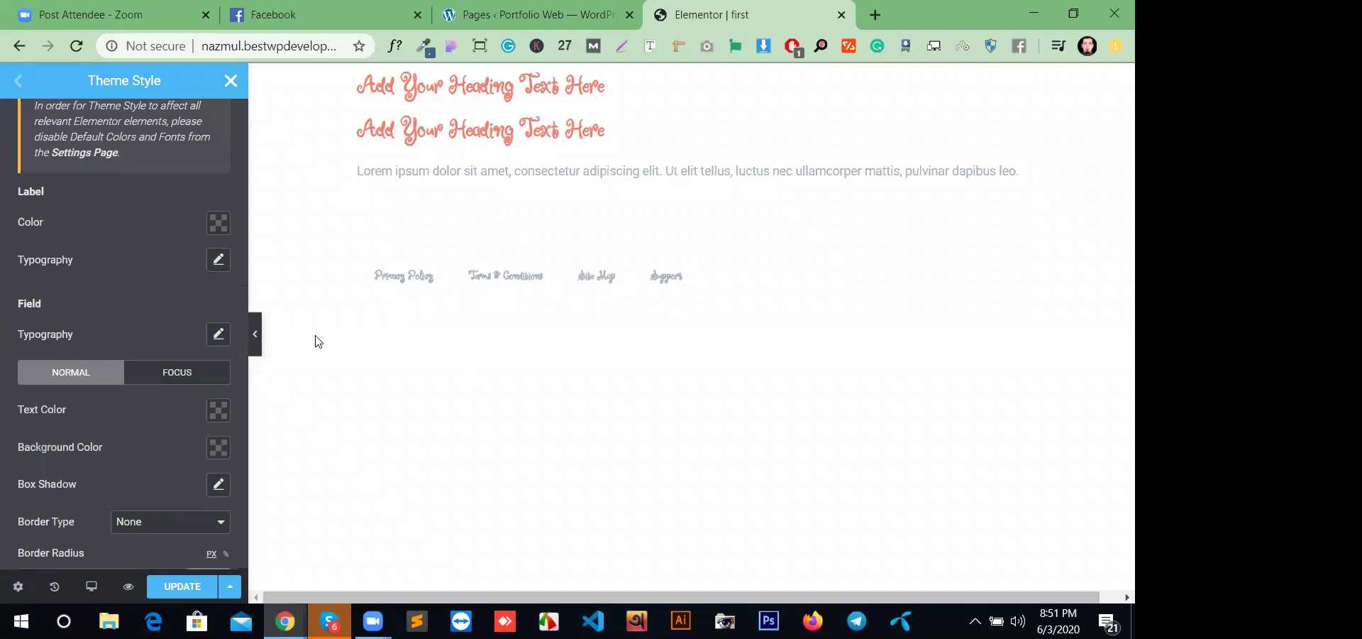
scroll(200, 370, down, 3)
scroll(135, 264, up, 2)
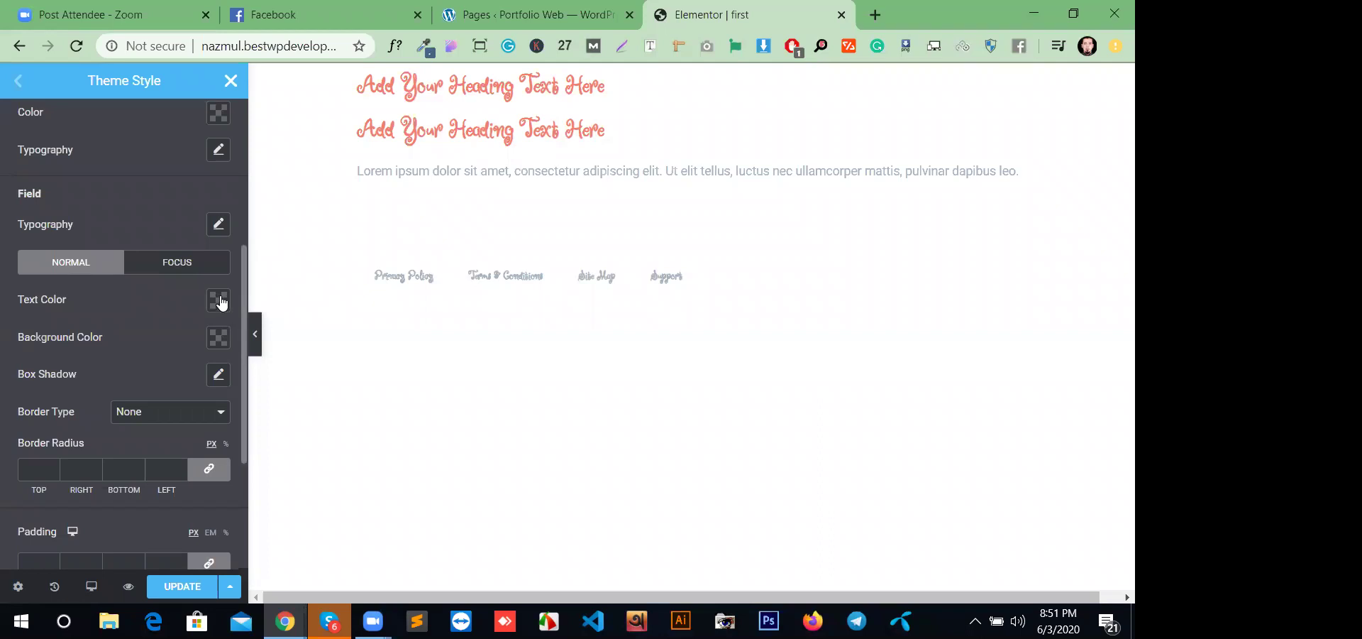
click(219, 343)
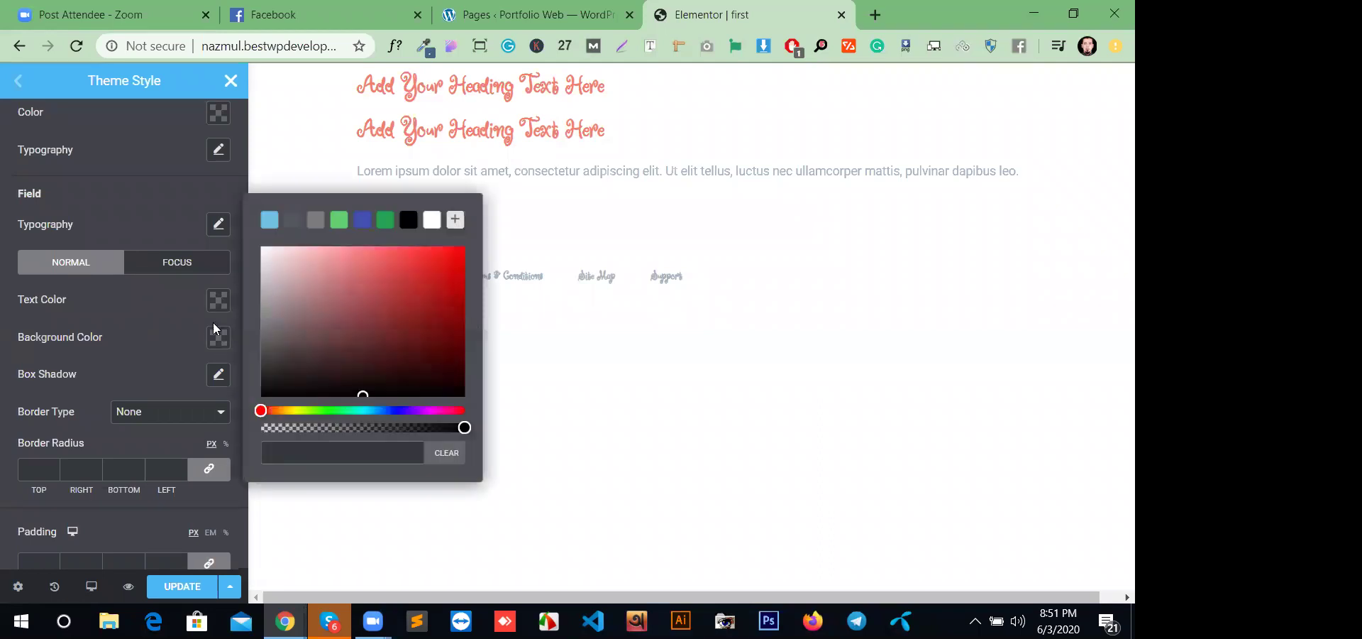
click(219, 343)
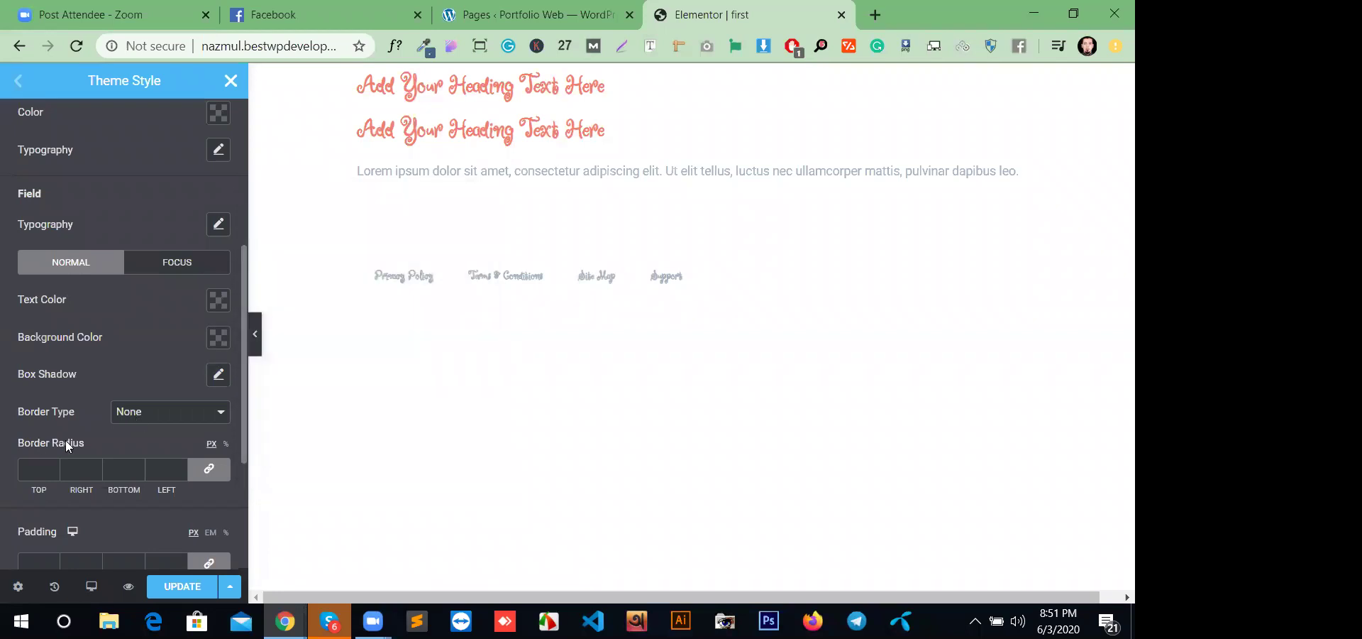
scroll(157, 425, down, 2)
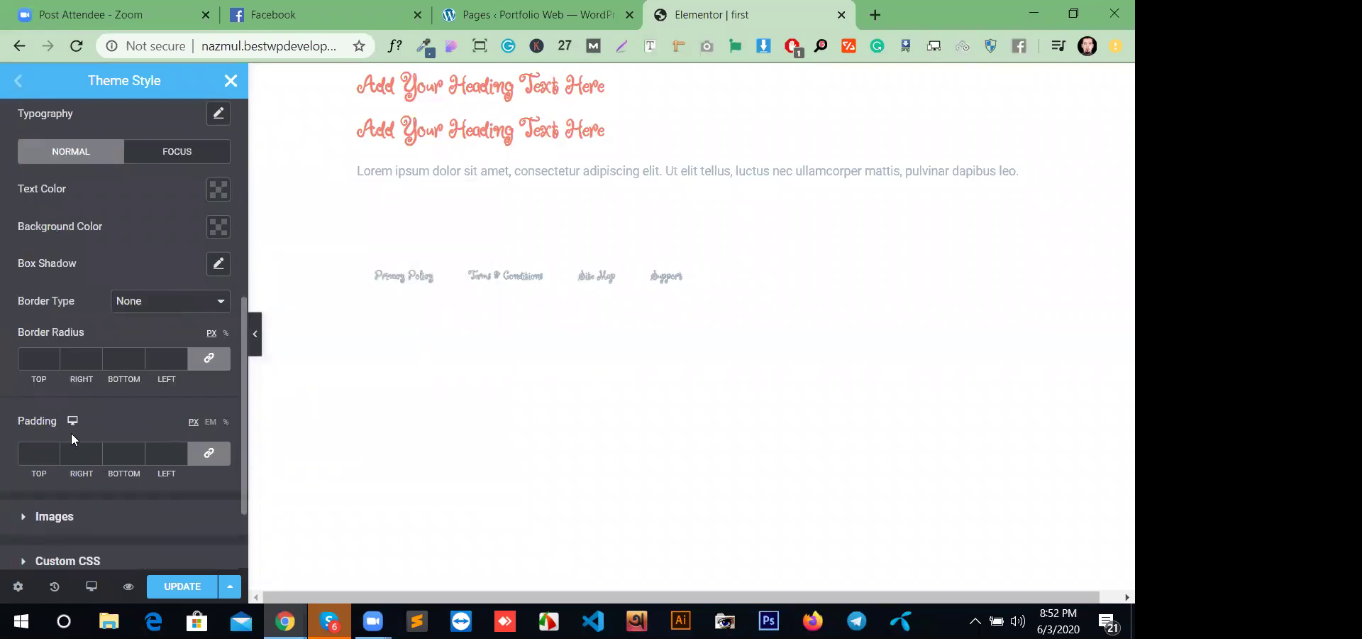
scroll(100, 444, down, 2)
scroll(159, 301, up, 6)
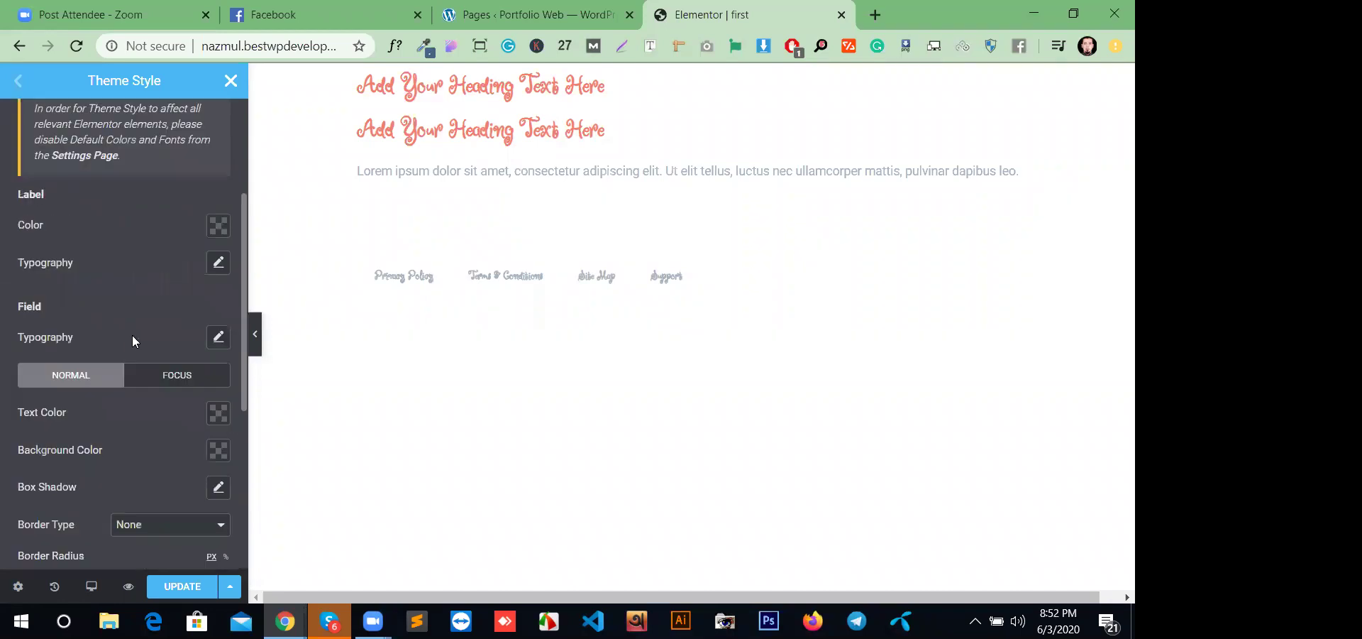
scroll(135, 299, up, 3)
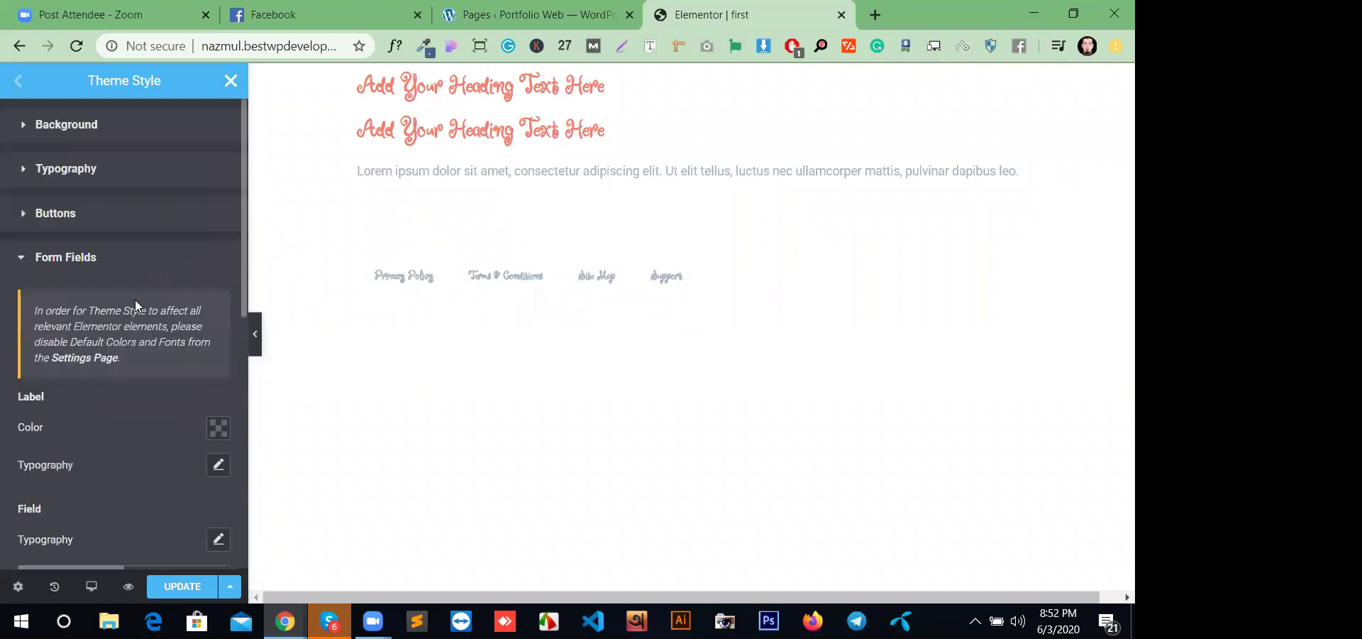
click(142, 262)
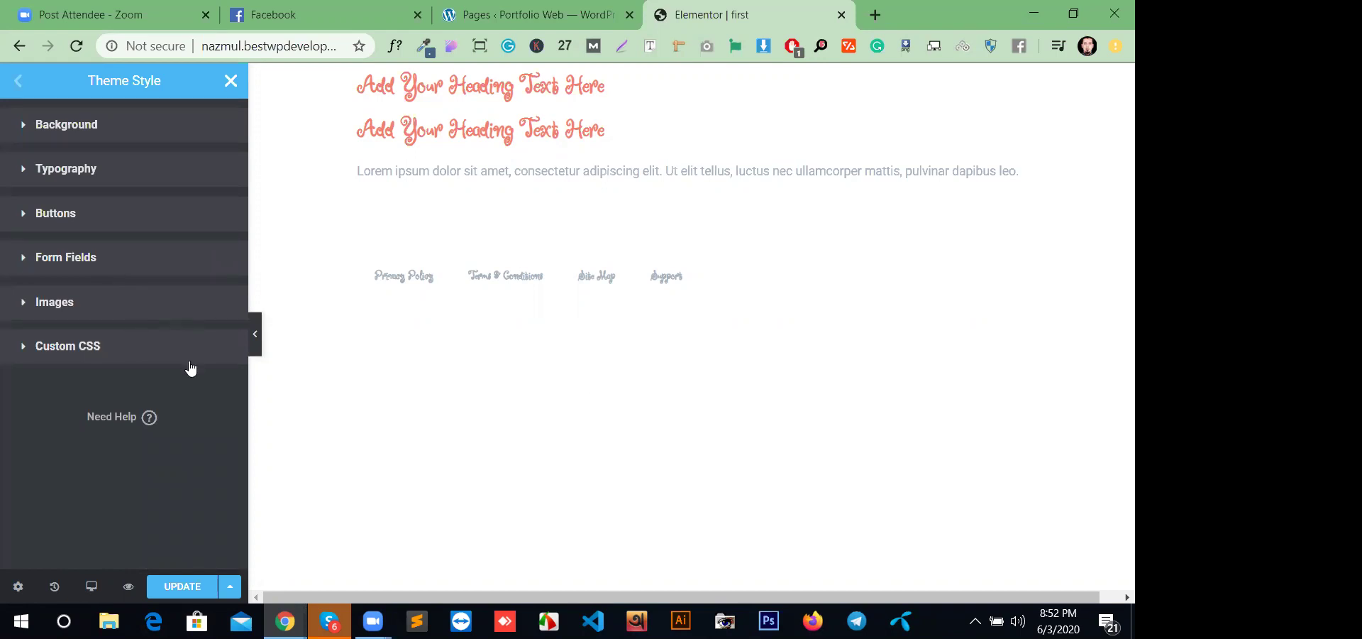
- Look through the Theme Style settings for Images, including border, opacity, box shadow and CSS filters
click(137, 307)
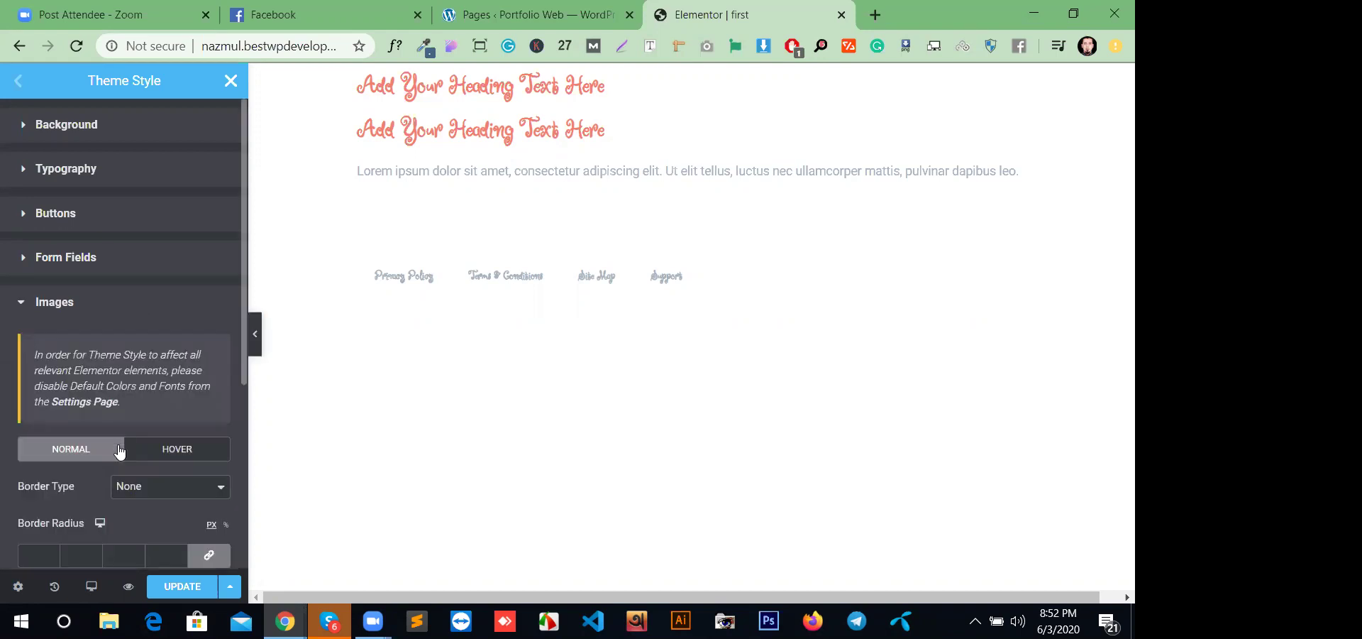
scroll(134, 397, down, 2)
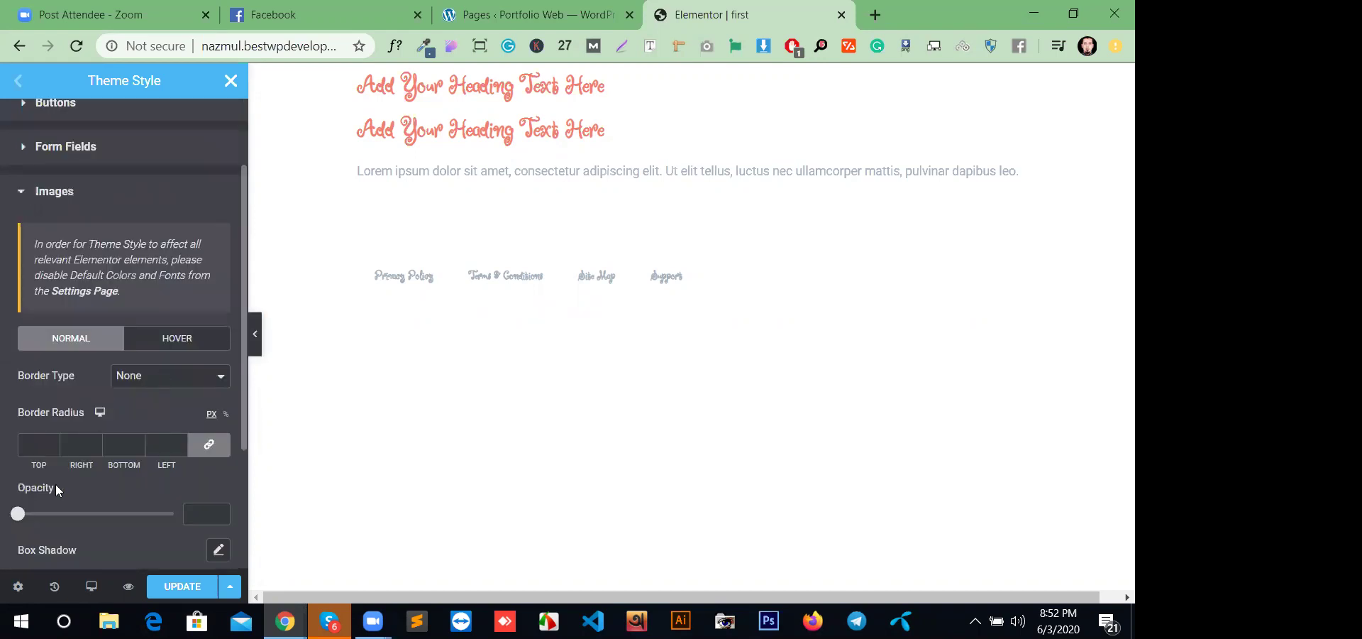
scroll(64, 505, down, 2)
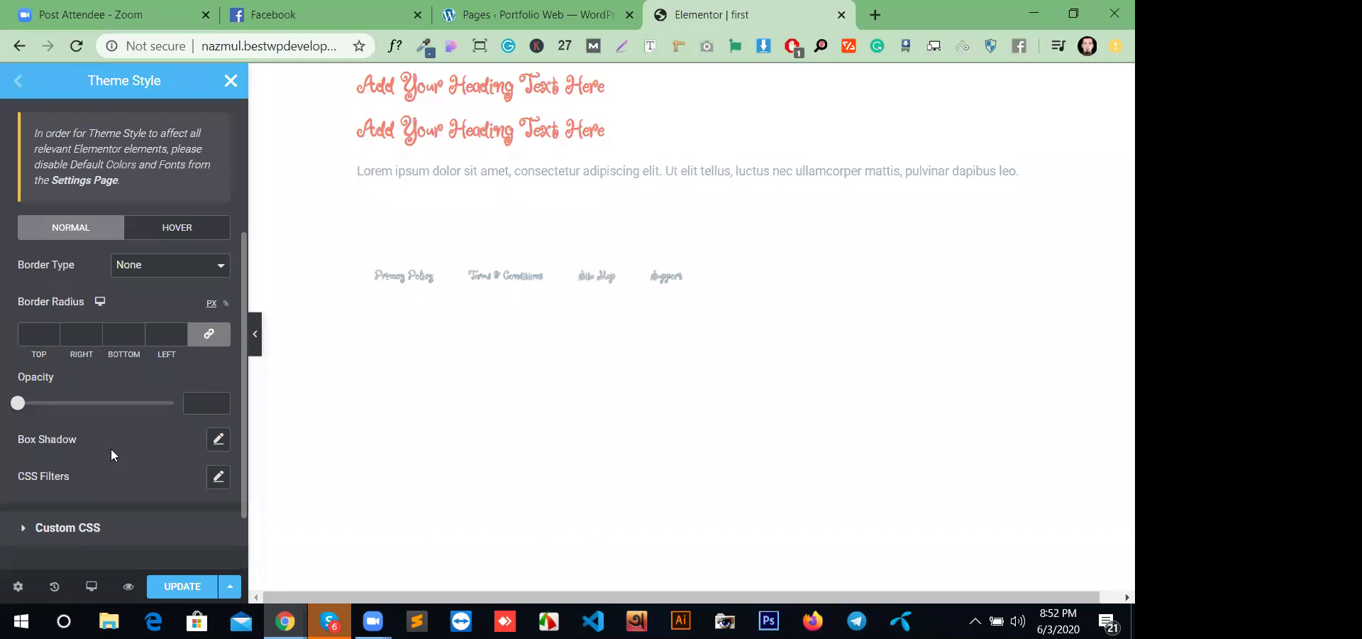
scroll(126, 470, down, 2)
scroll(147, 440, up, 5)
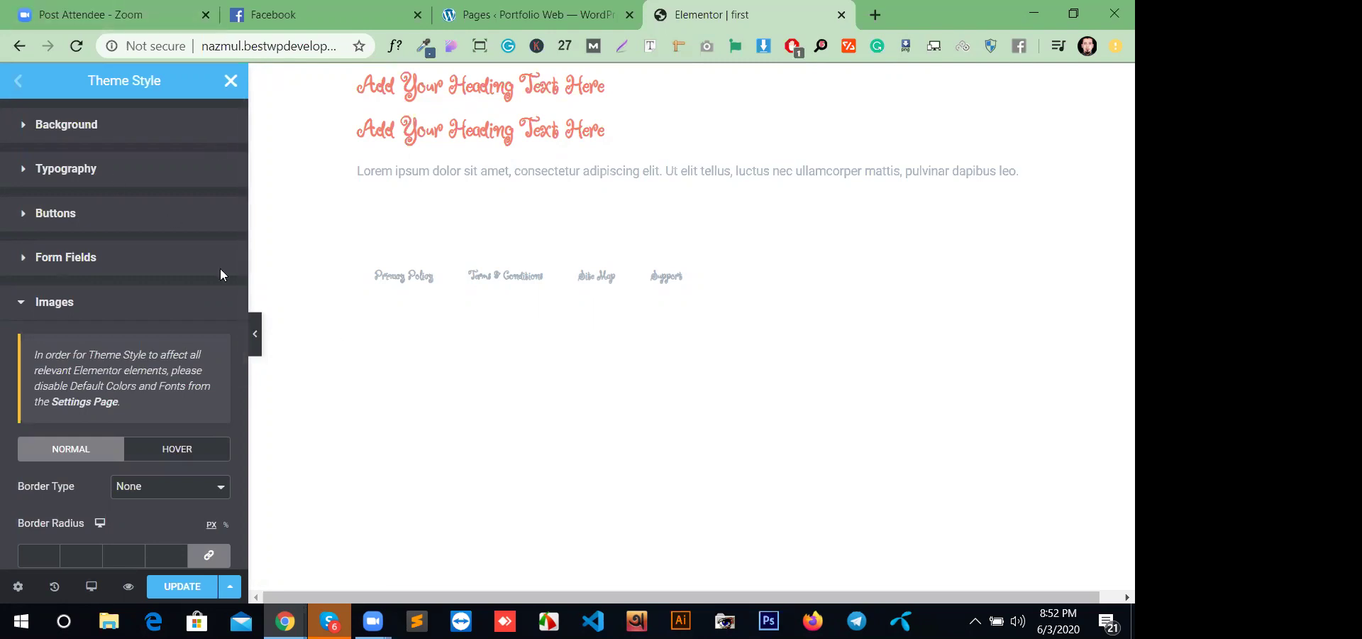
- Save the Theme Style changes and close the Theme Style settings
click(190, 586)
click(230, 81)
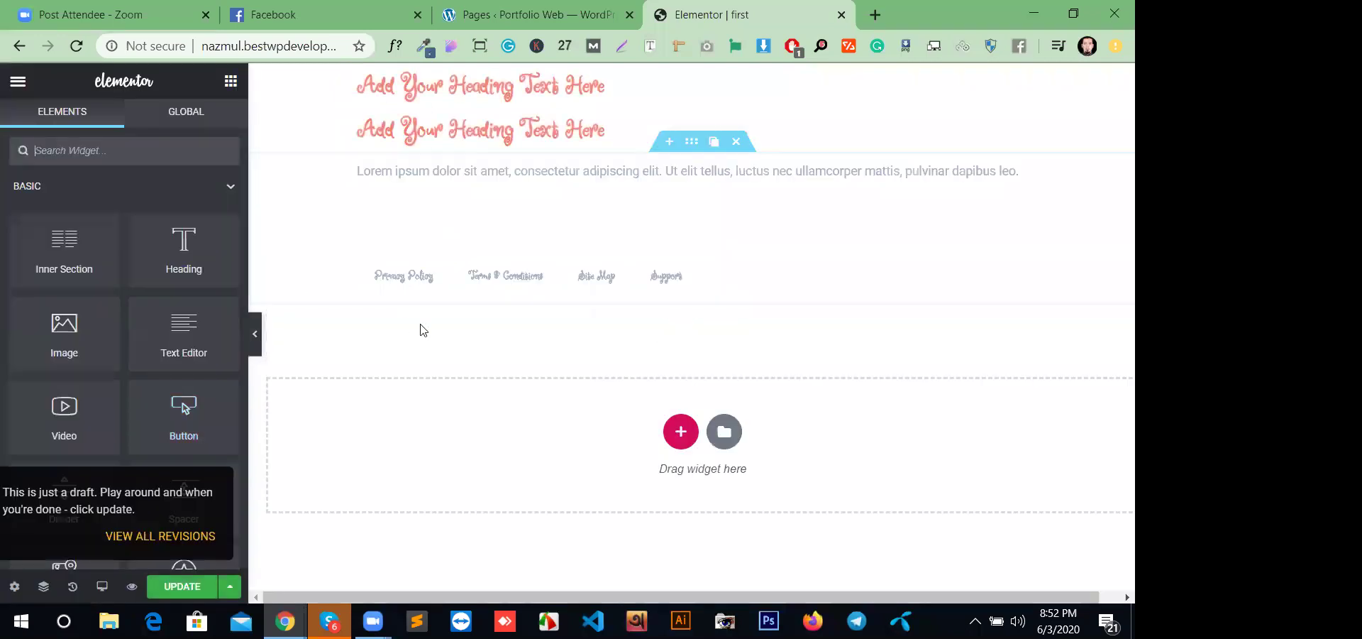
- Open the Global Settings and check the Default Generic Fonts entry
click(17, 80)
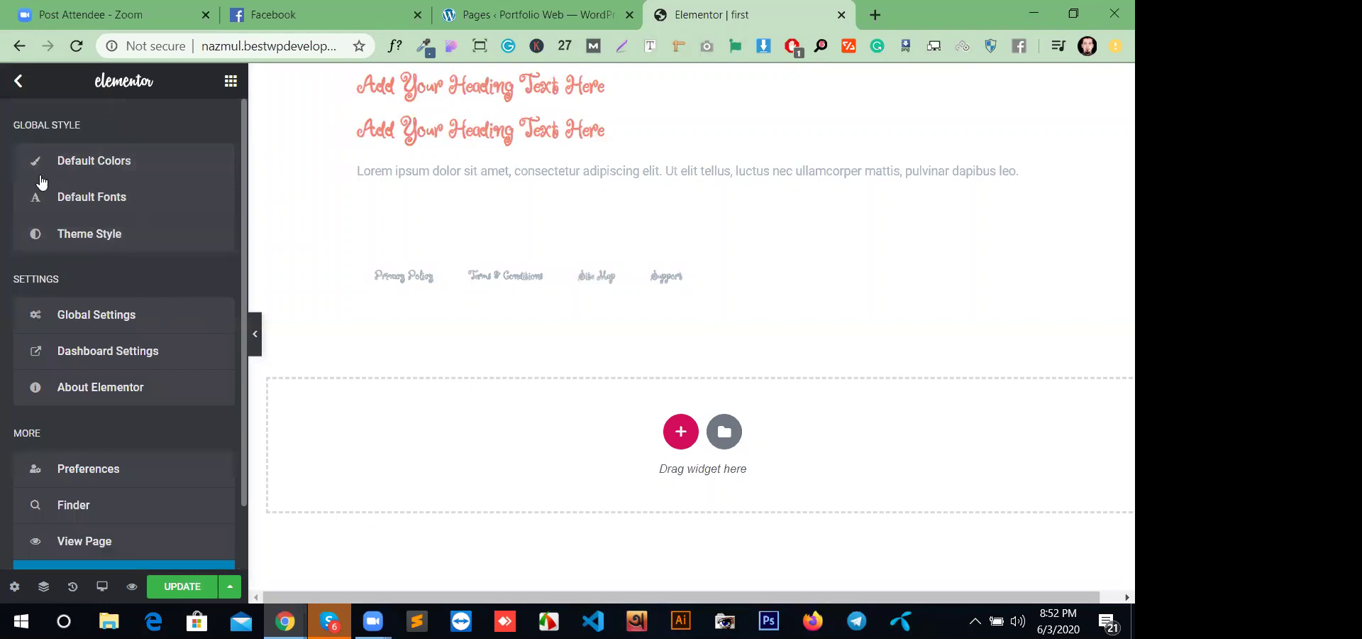
click(160, 321)
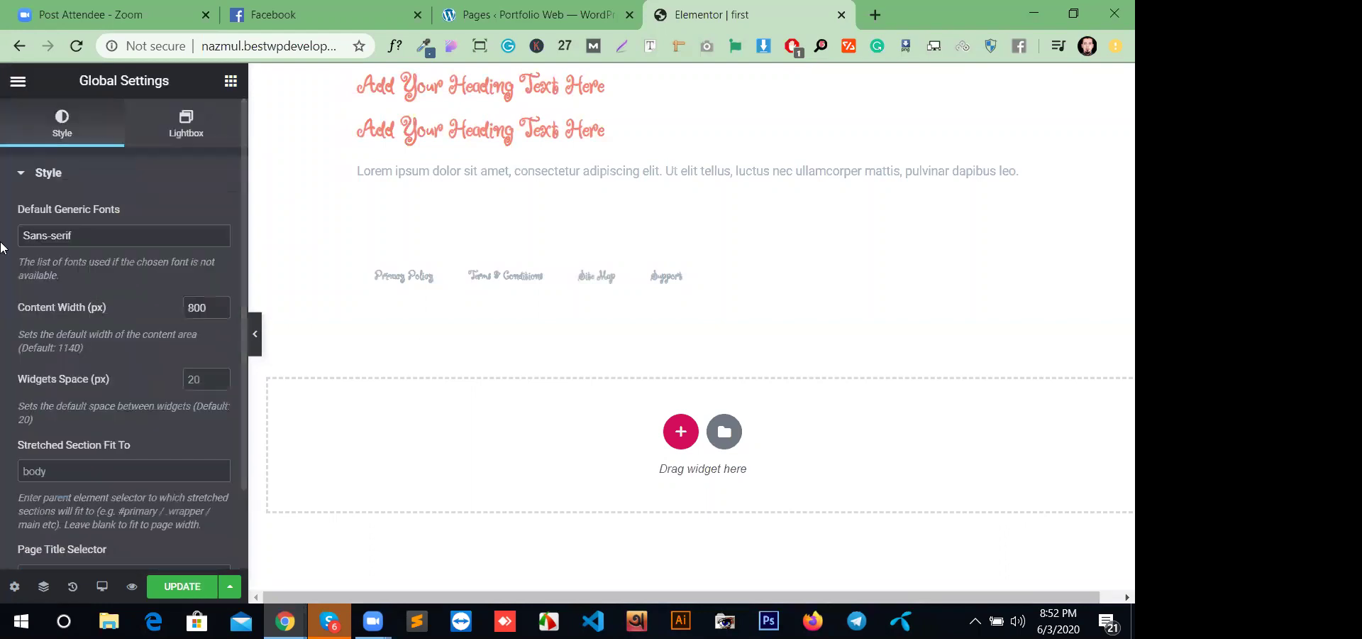
drag(71, 236, 12, 238)
click(109, 238)
drag(98, 239, 54, 240)
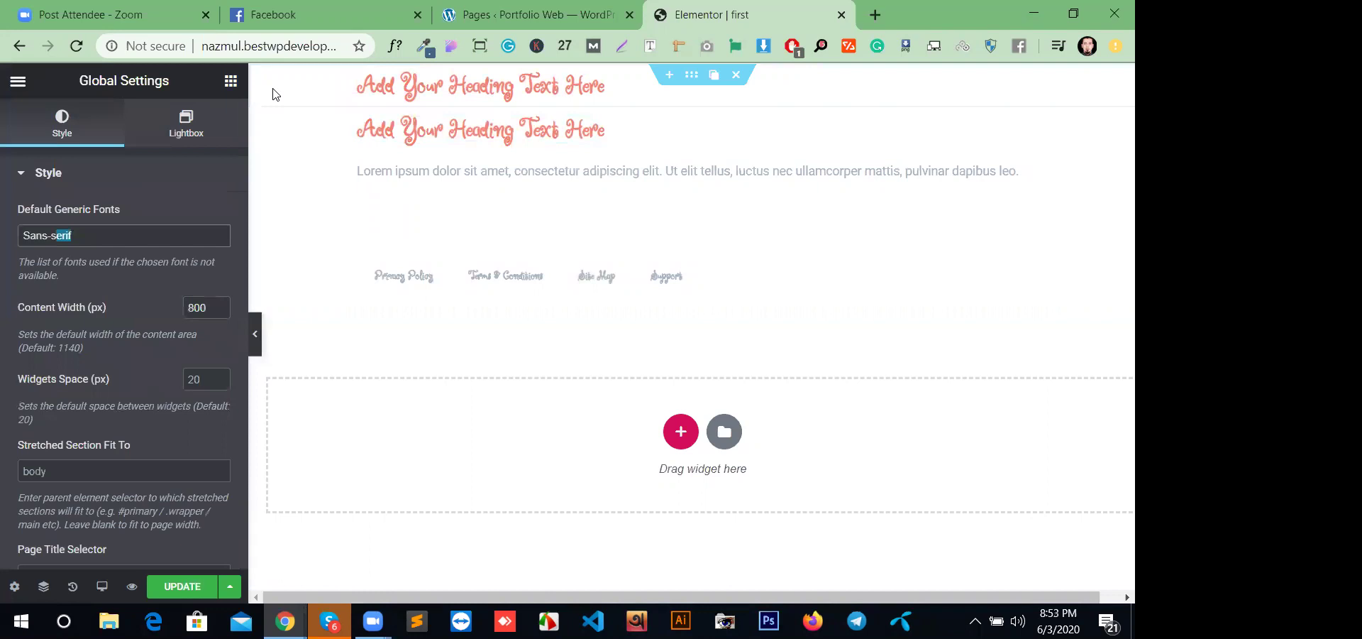
- Try Content Width values of 1000 px and 500 px in the Global Settings
click(186, 307)
key(Delete)
text(10)
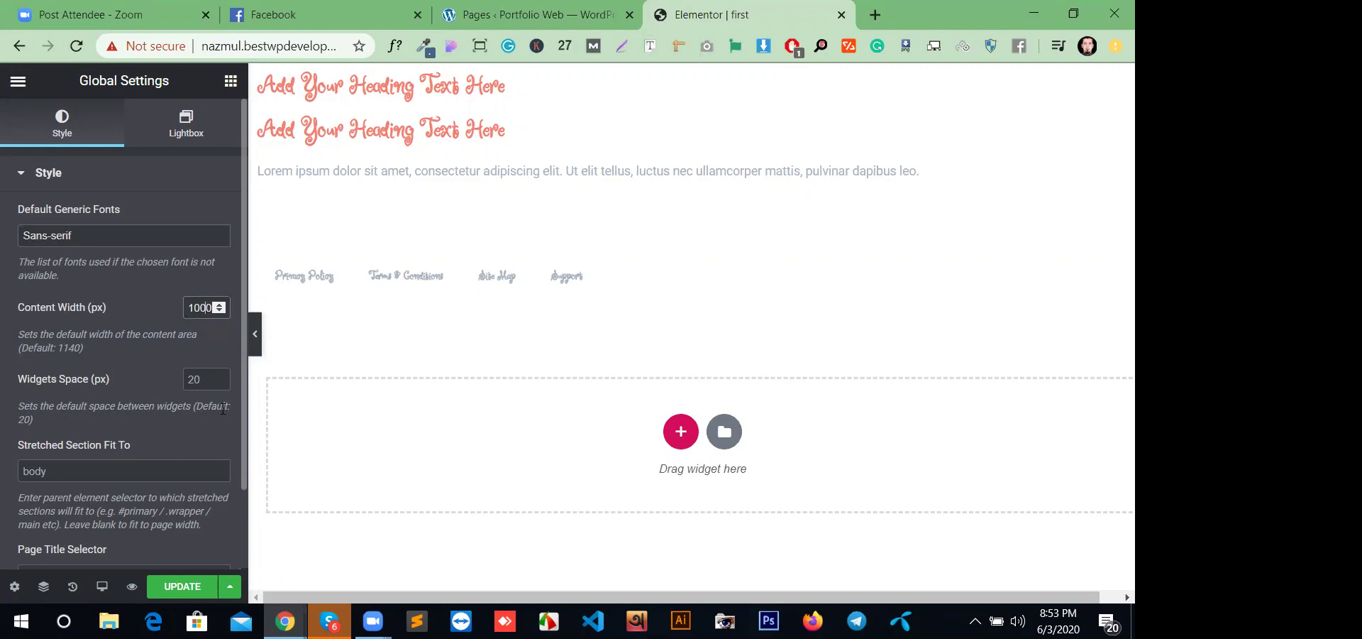
key(BackSpace)
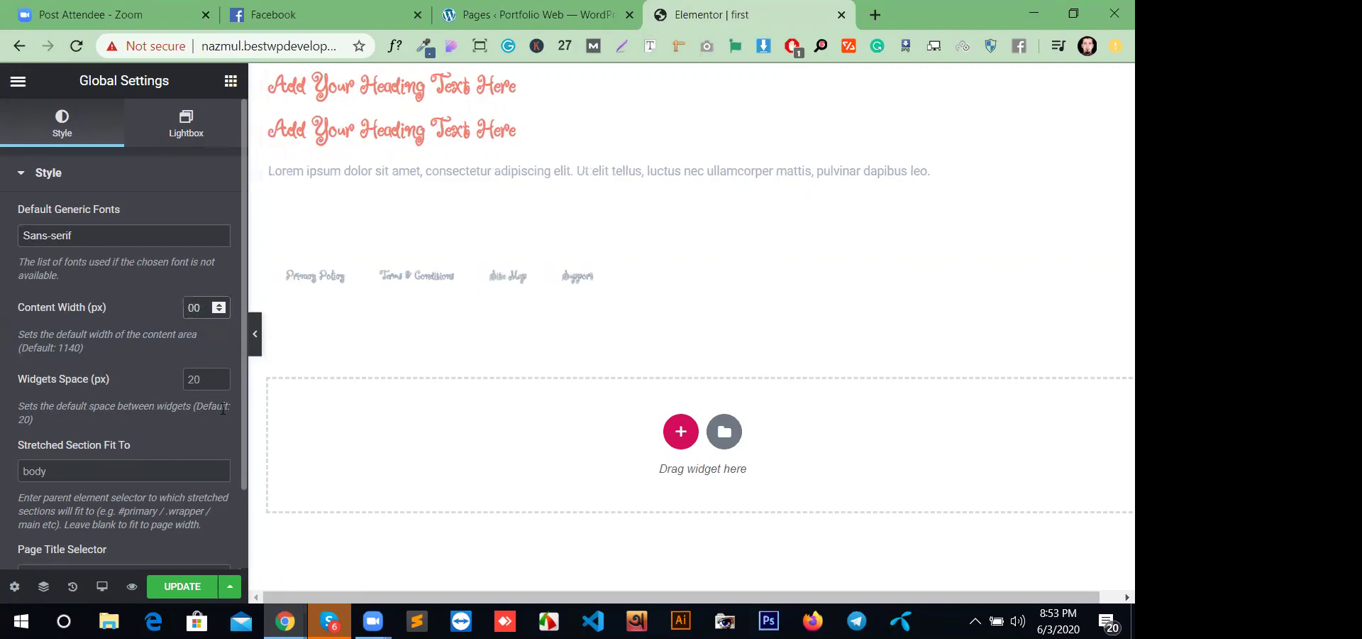
text(6)
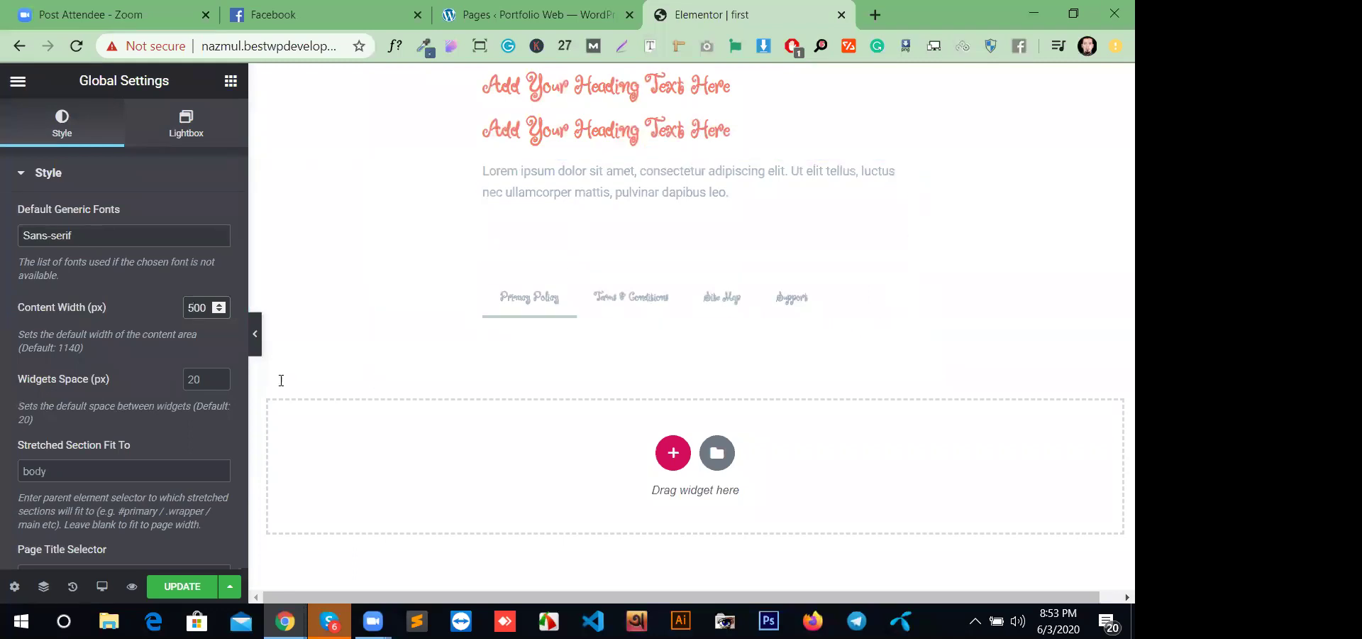
- Add an Image widget directly below the Privacy Policy and Terms & Conditions navigation links
click(231, 80)
drag(183, 333, 668, 270)
scroll(778, 396, down, 1)
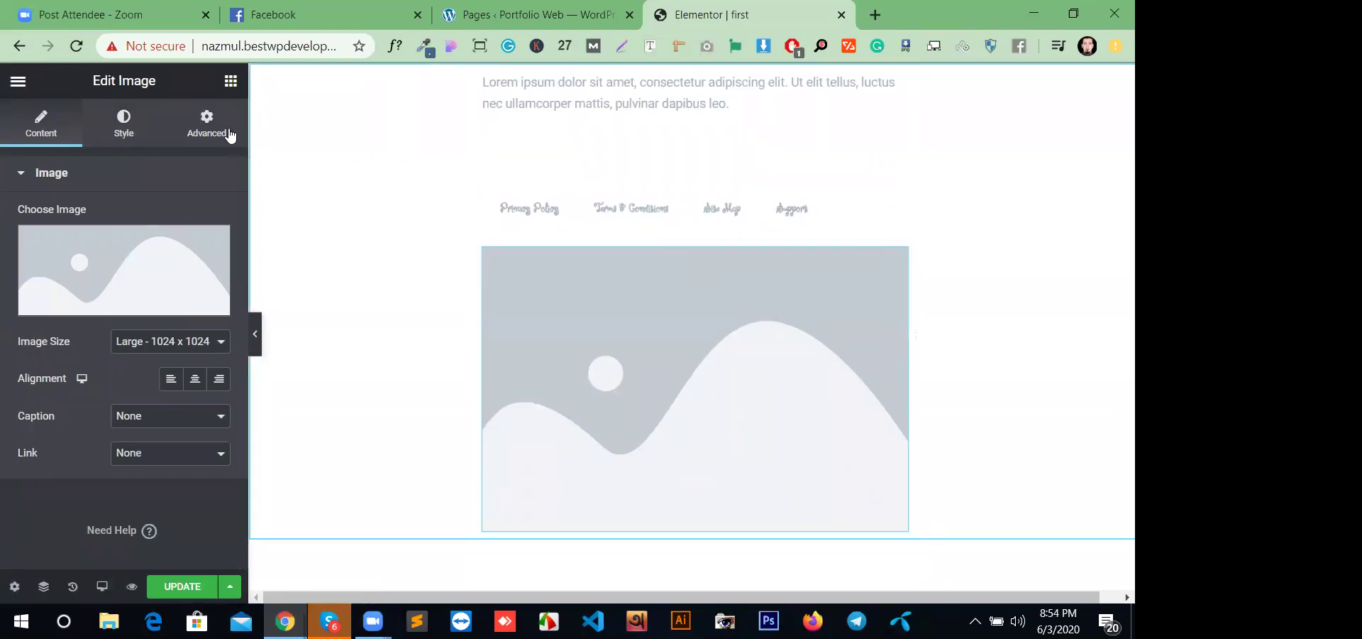
- Try a Widgets Space of 59 px in the Global Settings, and finally set it to 0 px
click(18, 81)
click(128, 320)
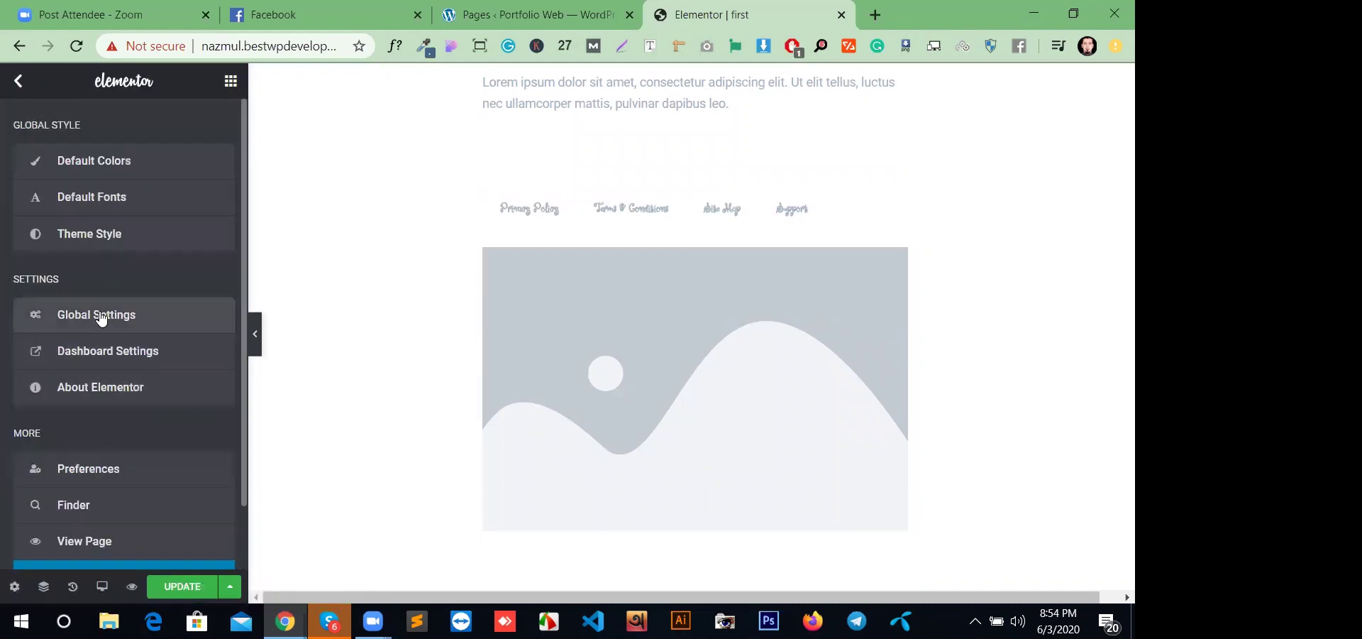
click(219, 378)
click(219, 378)
click(219, 378)
click(218, 379)
click(219, 378)
click(219, 378)
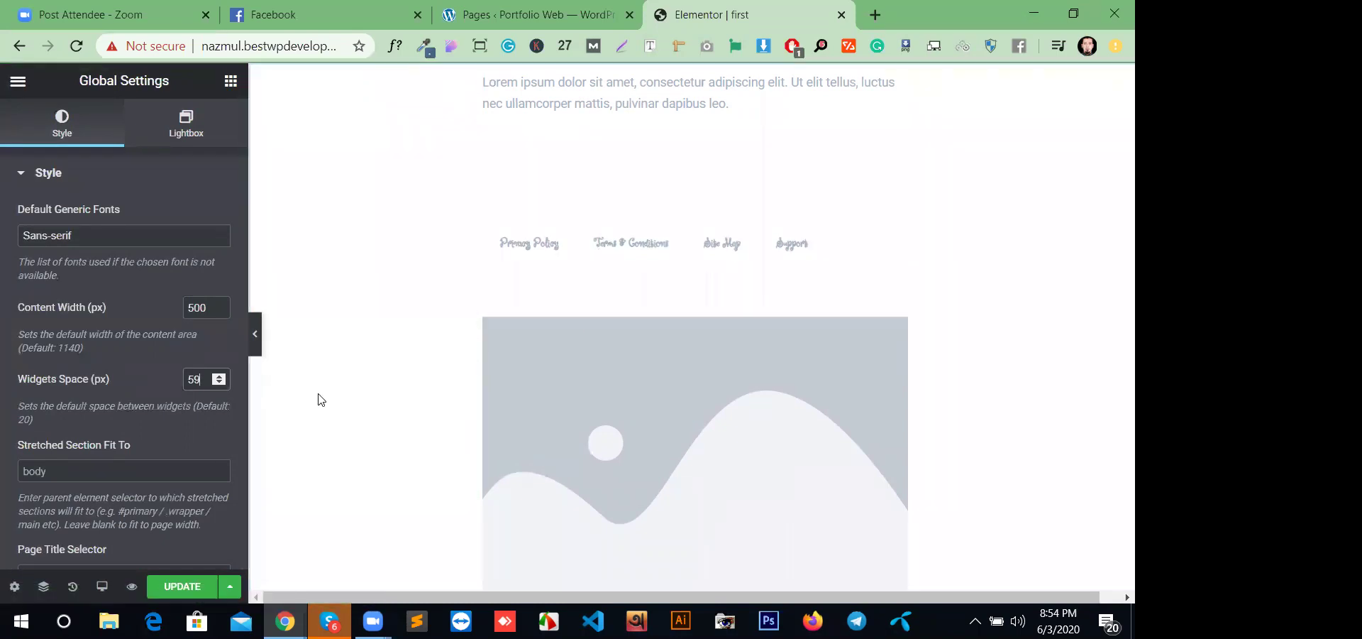
key(BackSpace)
key(BackSpace)
text(0)
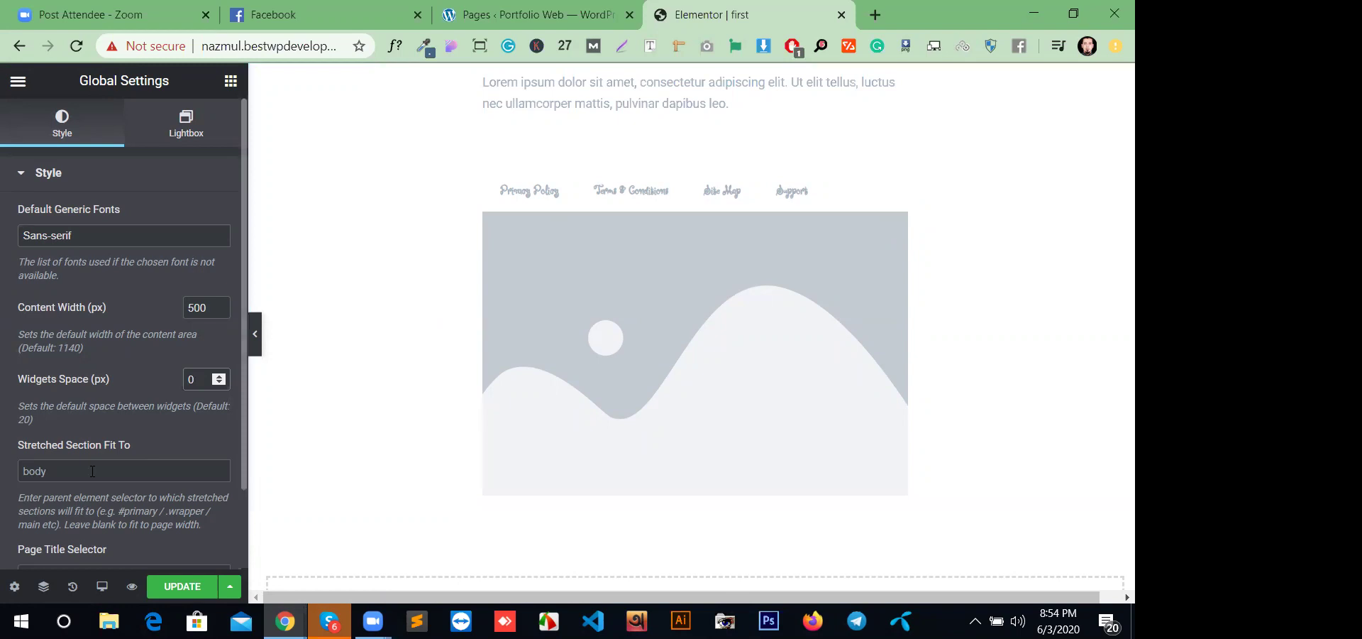
- Set the Content Width in the Global Settings to 1500 px and leave the Global Settings
scroll(92, 471, down, 1)
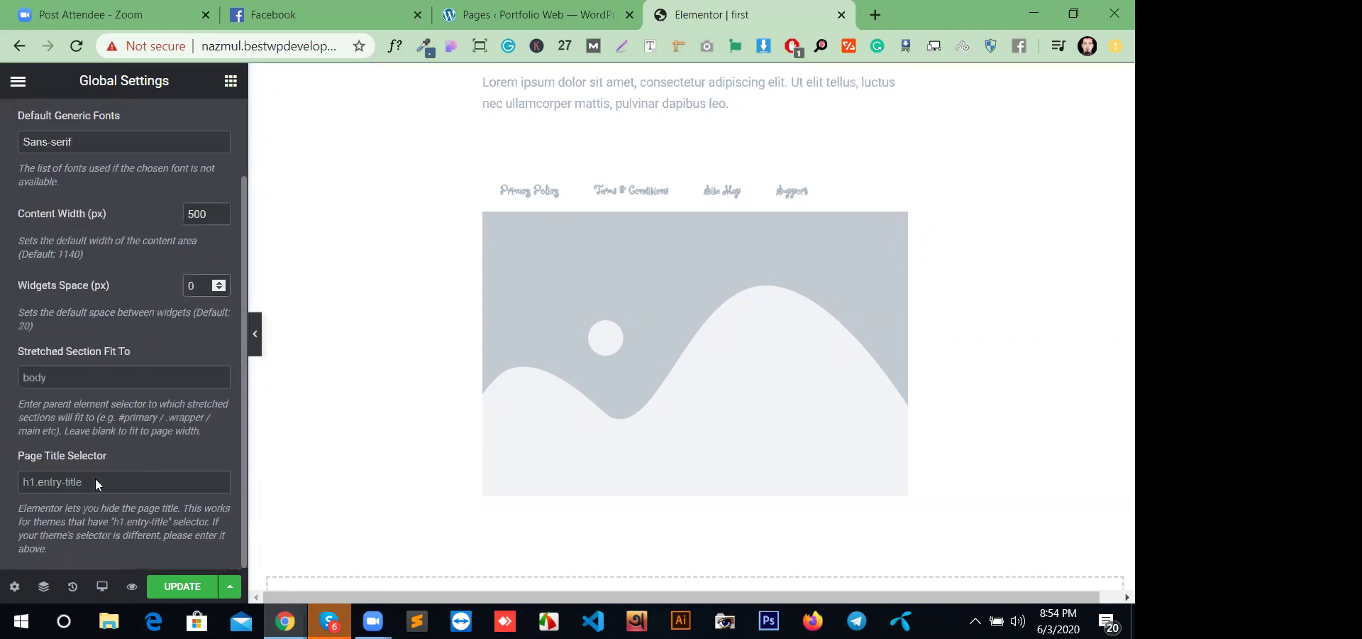
scroll(106, 454, up, 2)
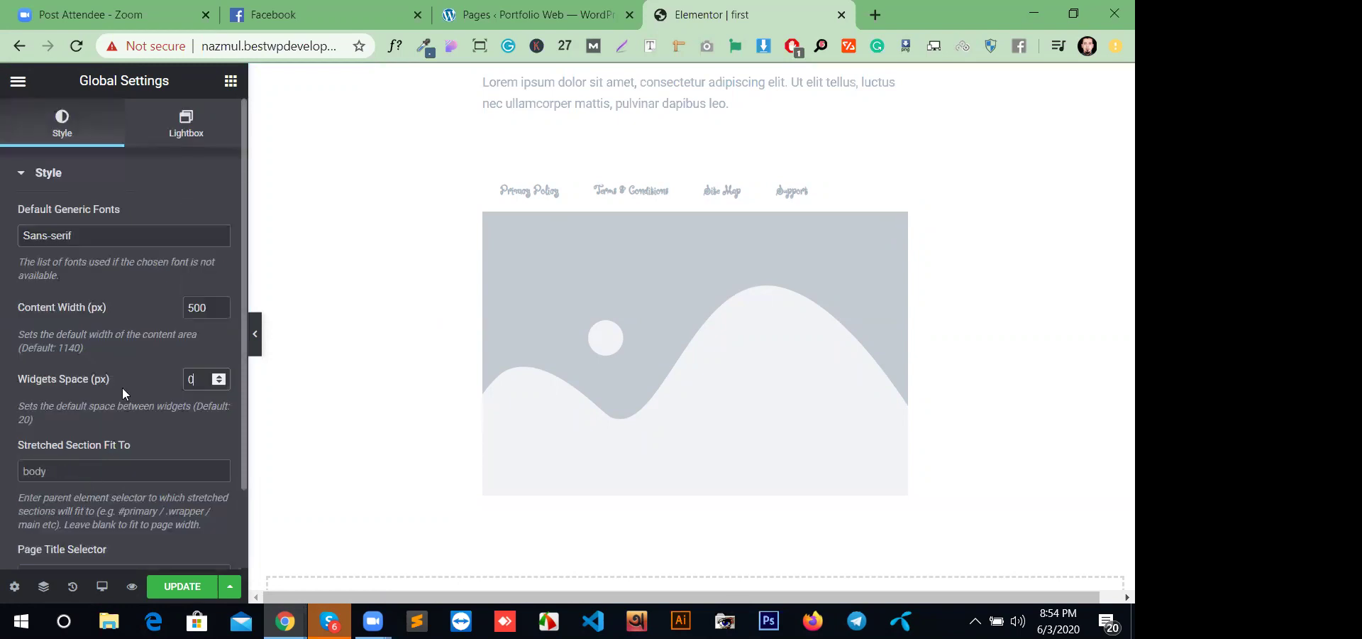
click(18, 84)
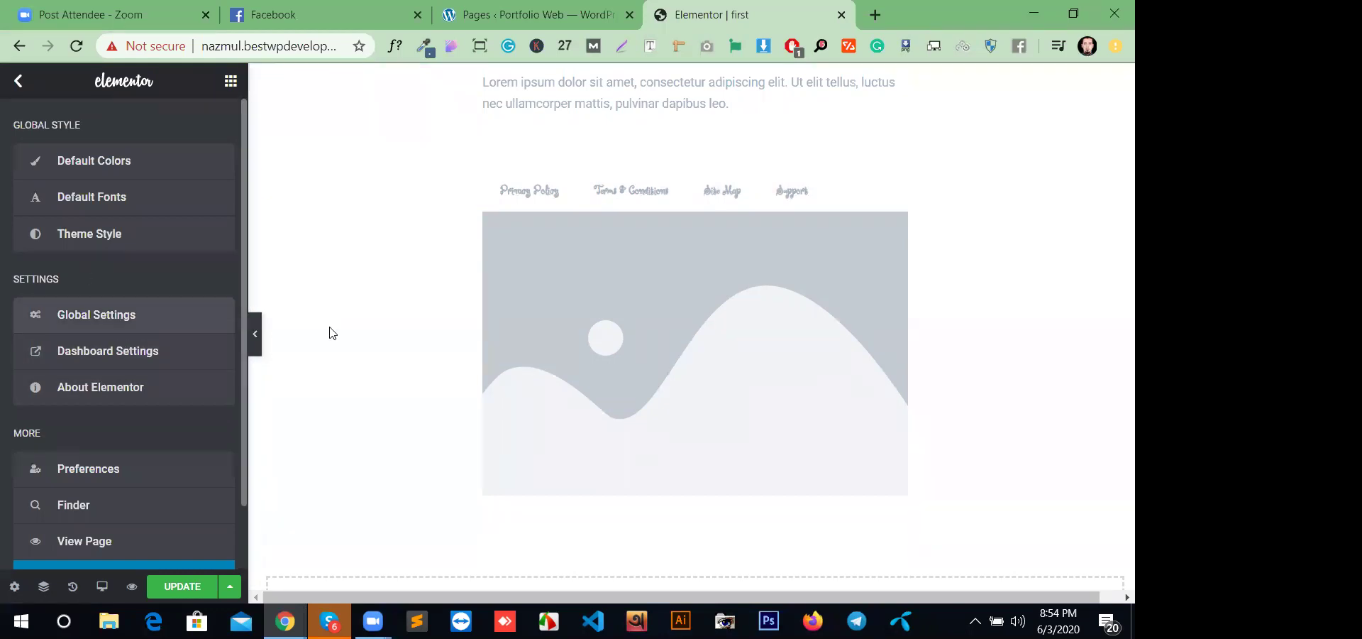
scroll(773, 329, up, 1)
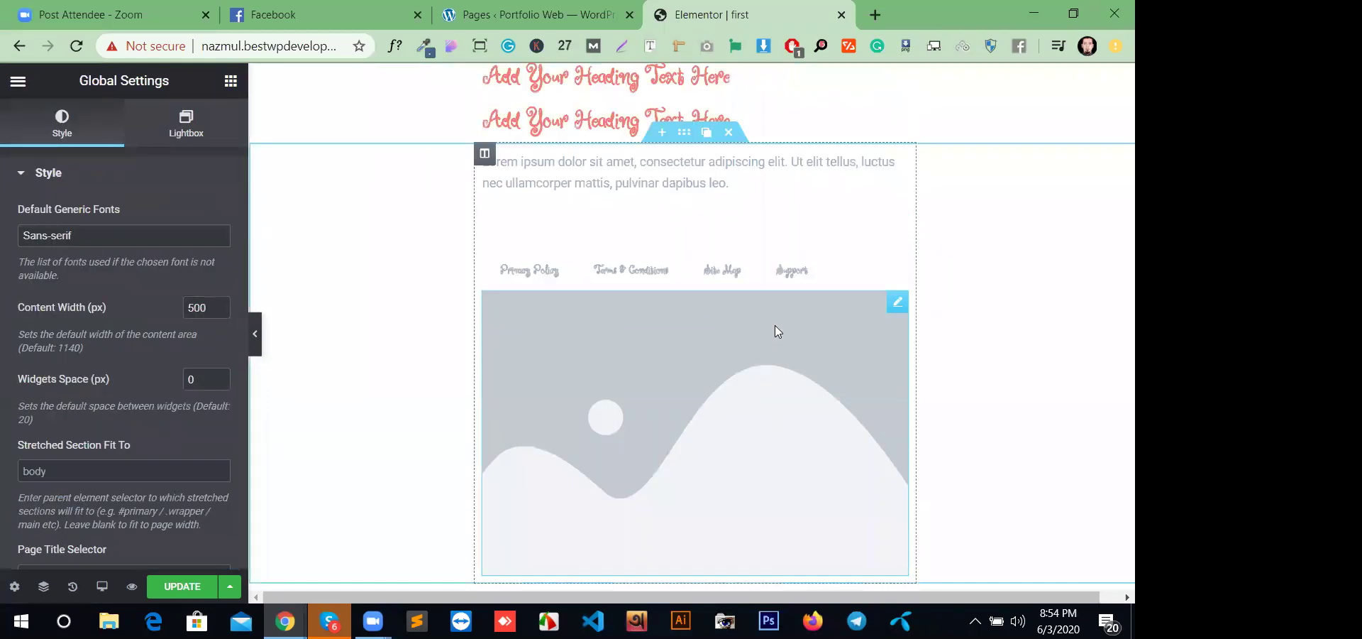
click(122, 307)
text(1500)
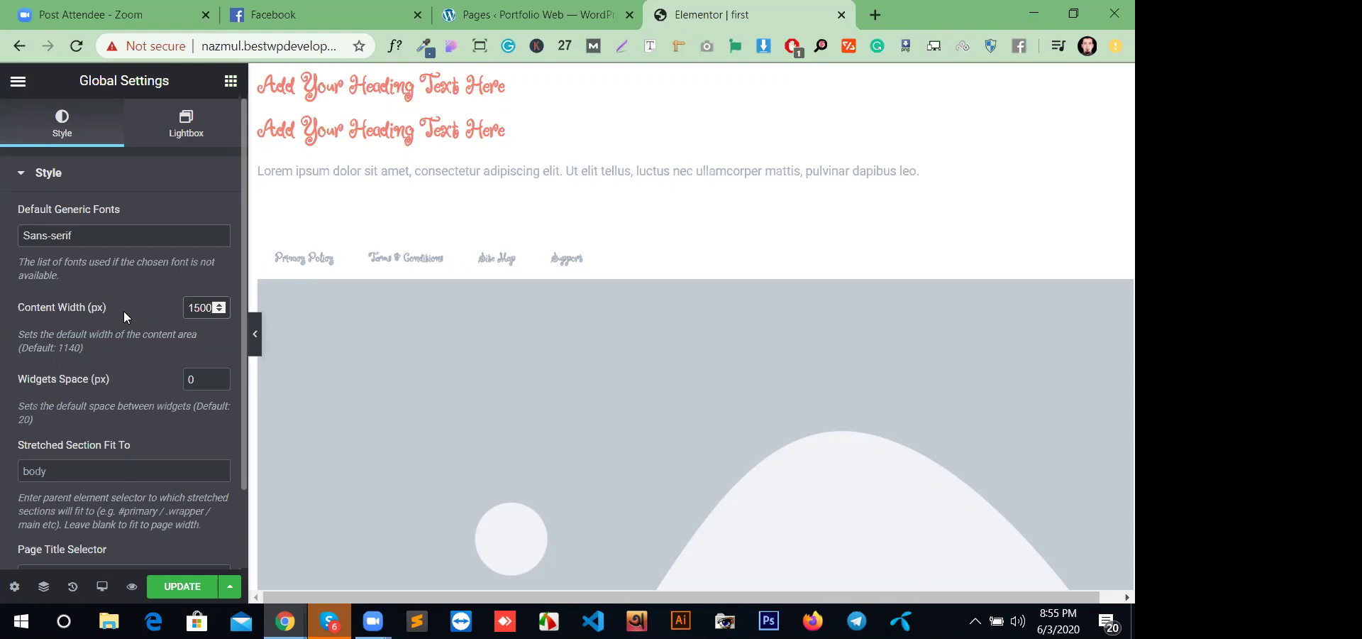
scroll(180, 467, down, 1)
scroll(181, 467, up, 1)
click(18, 81)
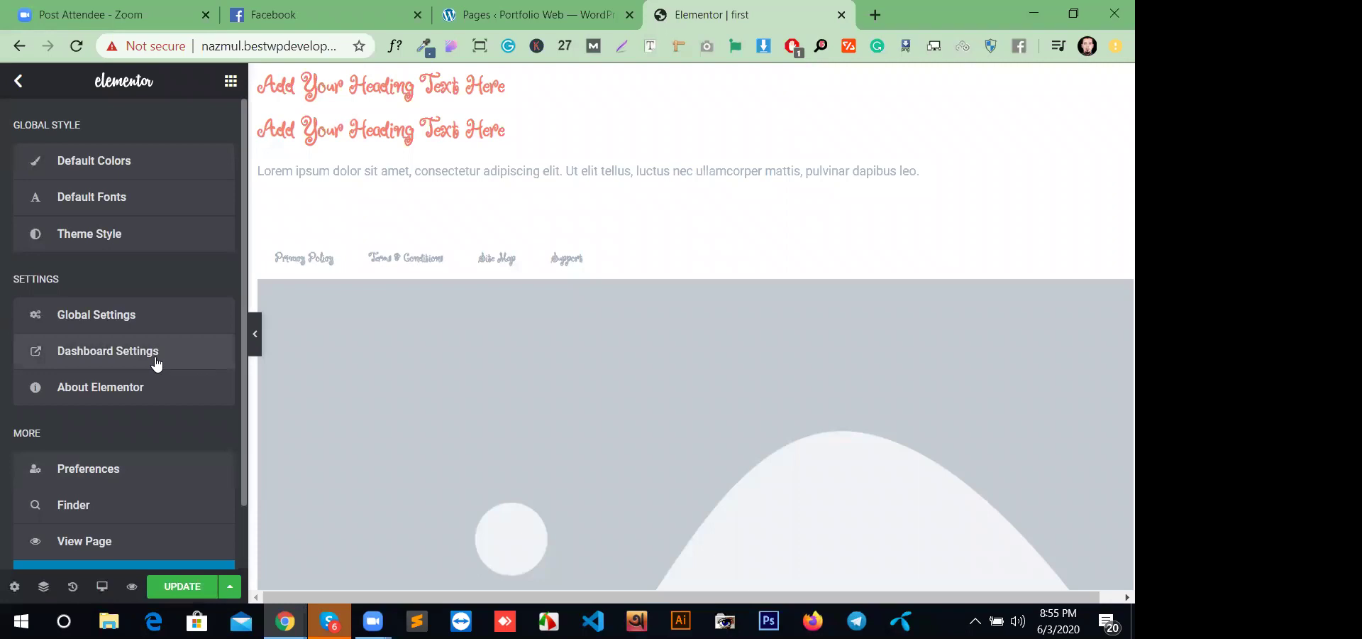
- View the Dashboard Settings page and the About Elementor page, returning to the page editor after each
click(97, 345)
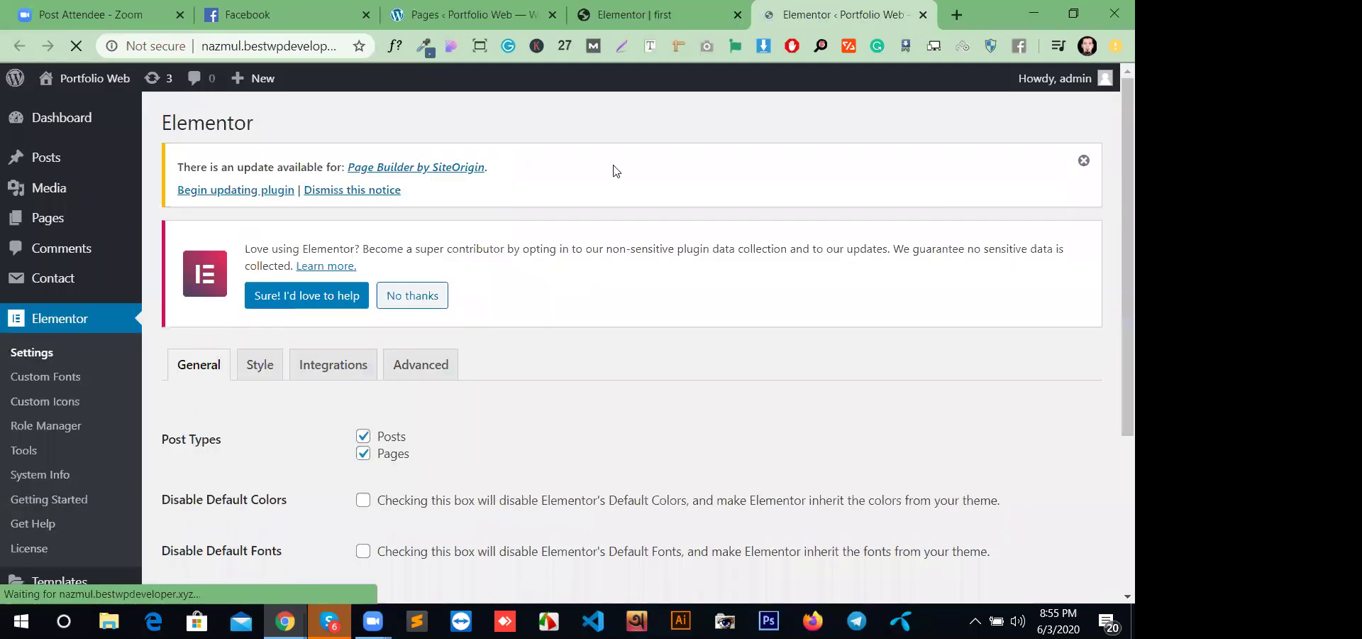
click(631, 14)
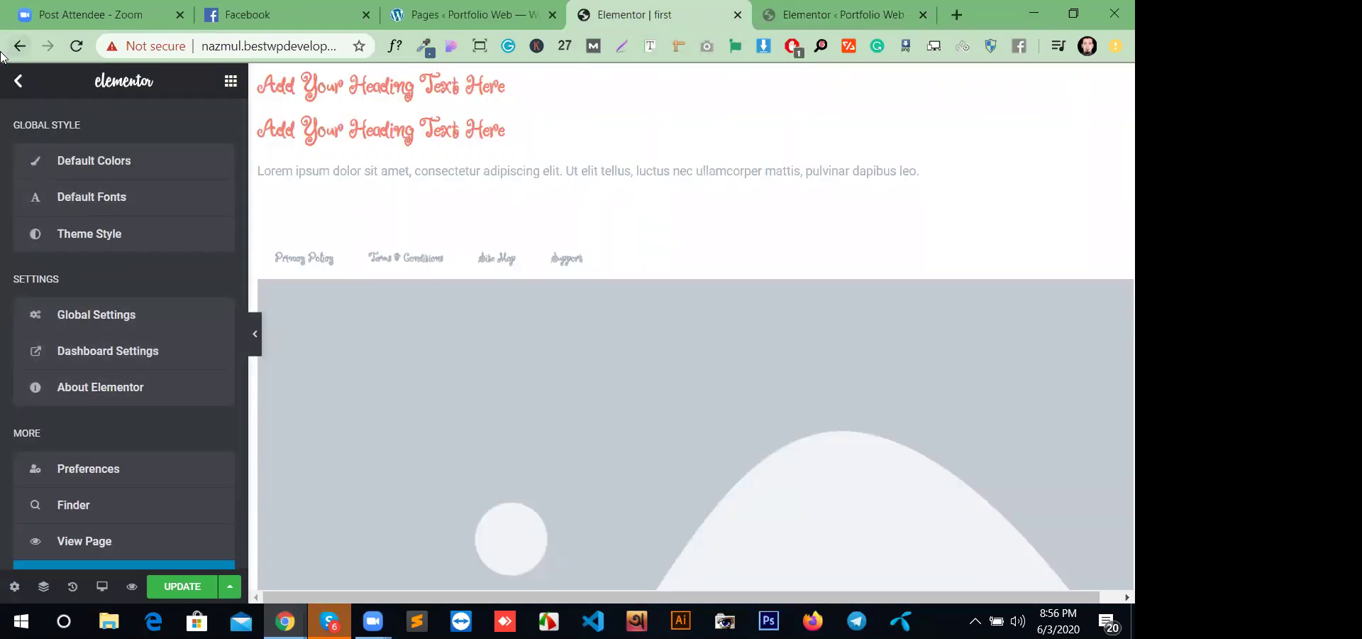
click(878, 12)
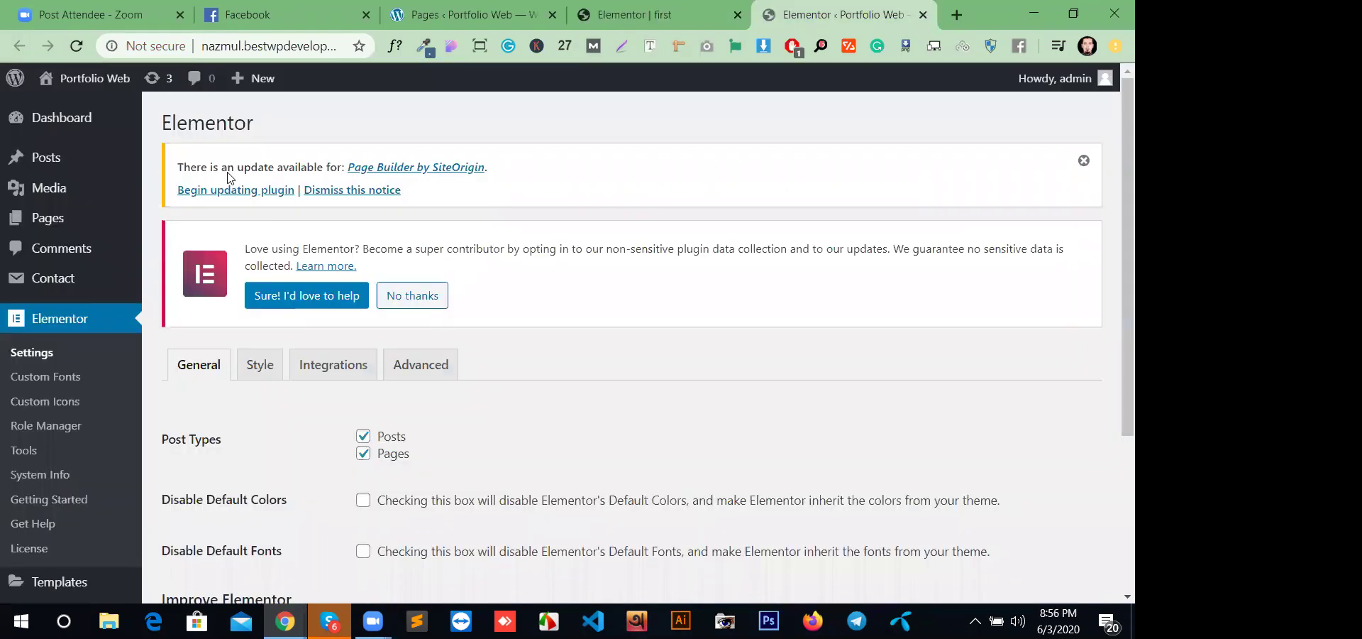
click(624, 14)
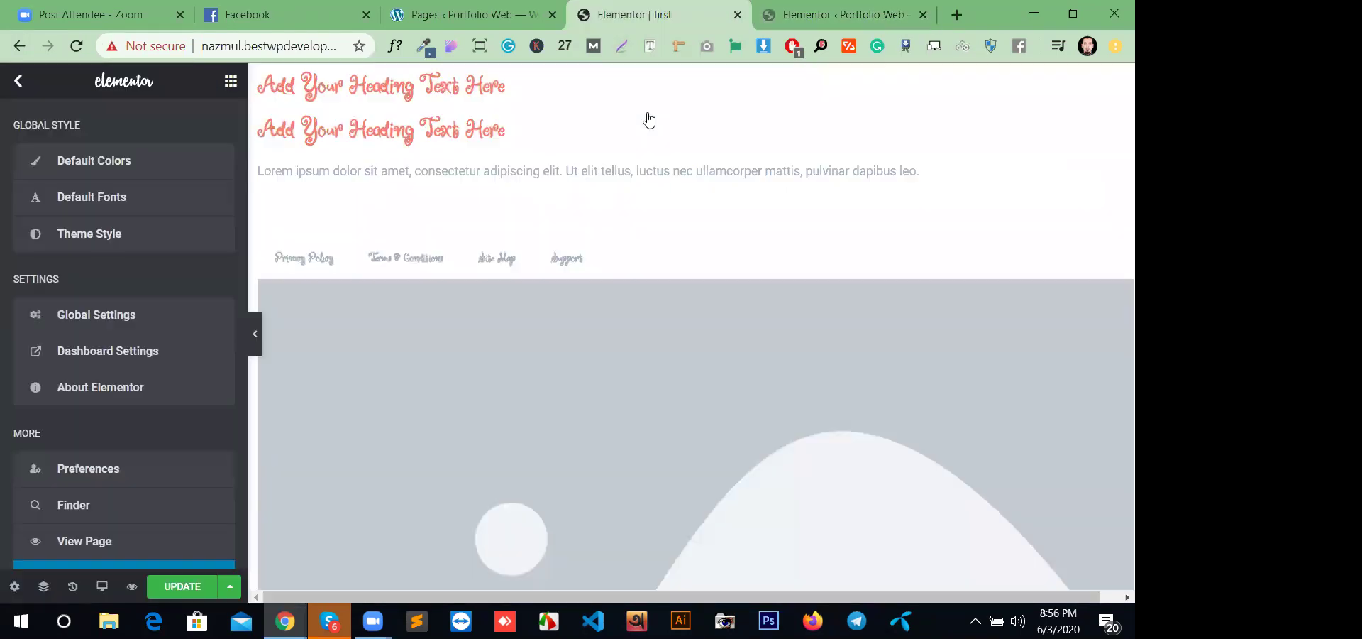
click(142, 387)
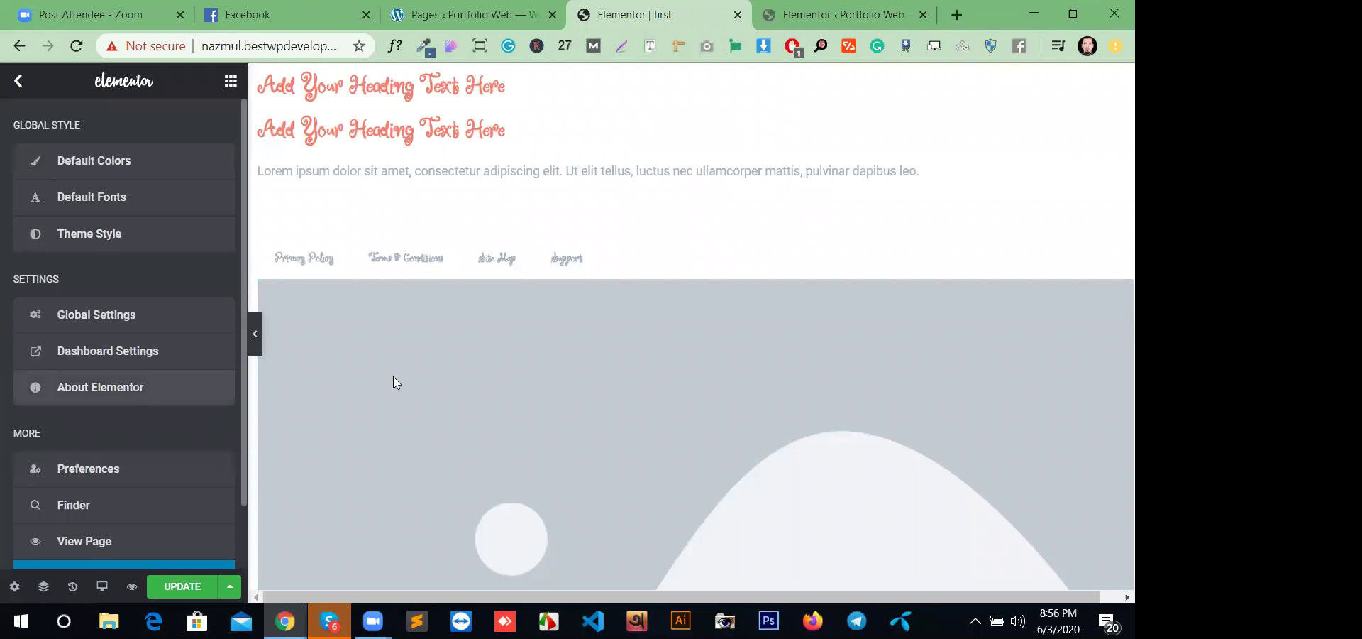
click(564, 16)
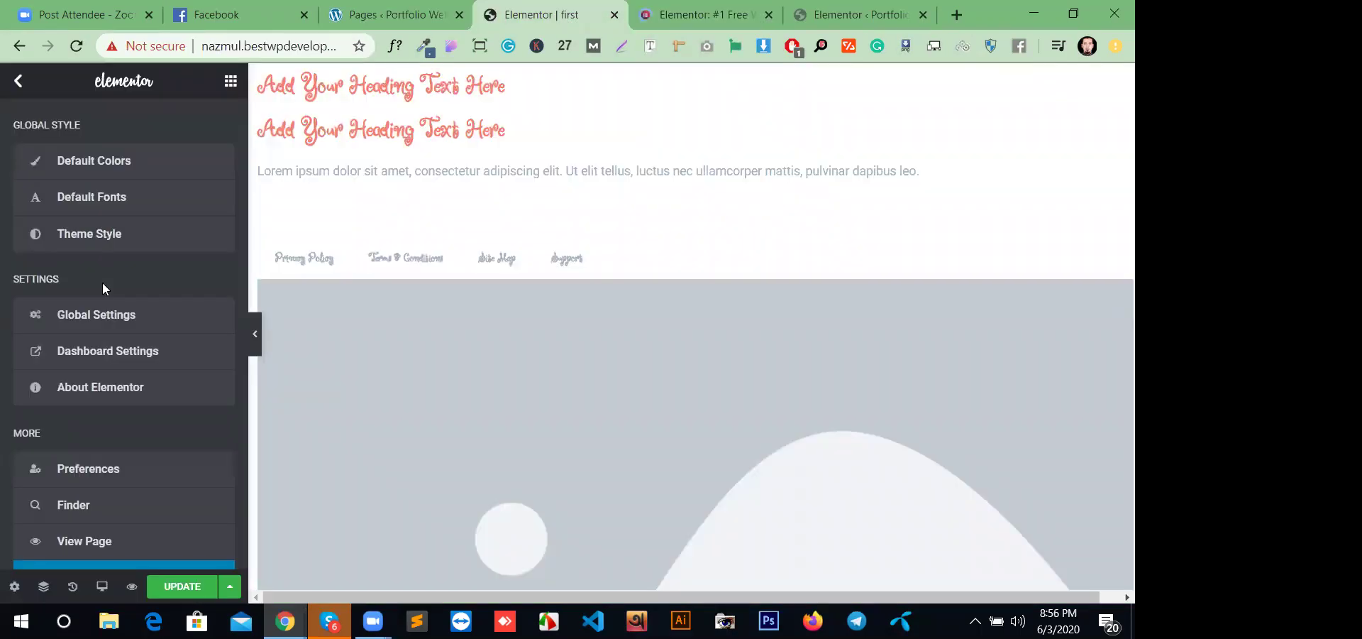
- Try the Light UI Theme in the Editor Preferences, and finally set the theme to Dark
click(136, 472)
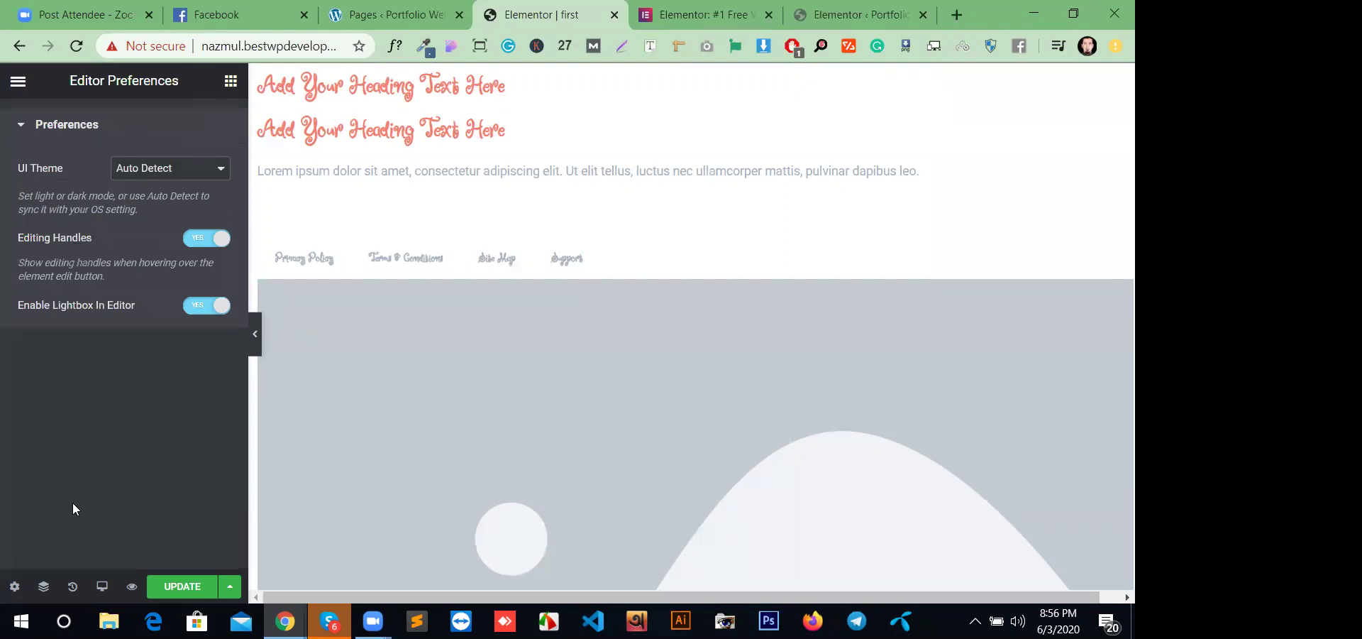
click(181, 170)
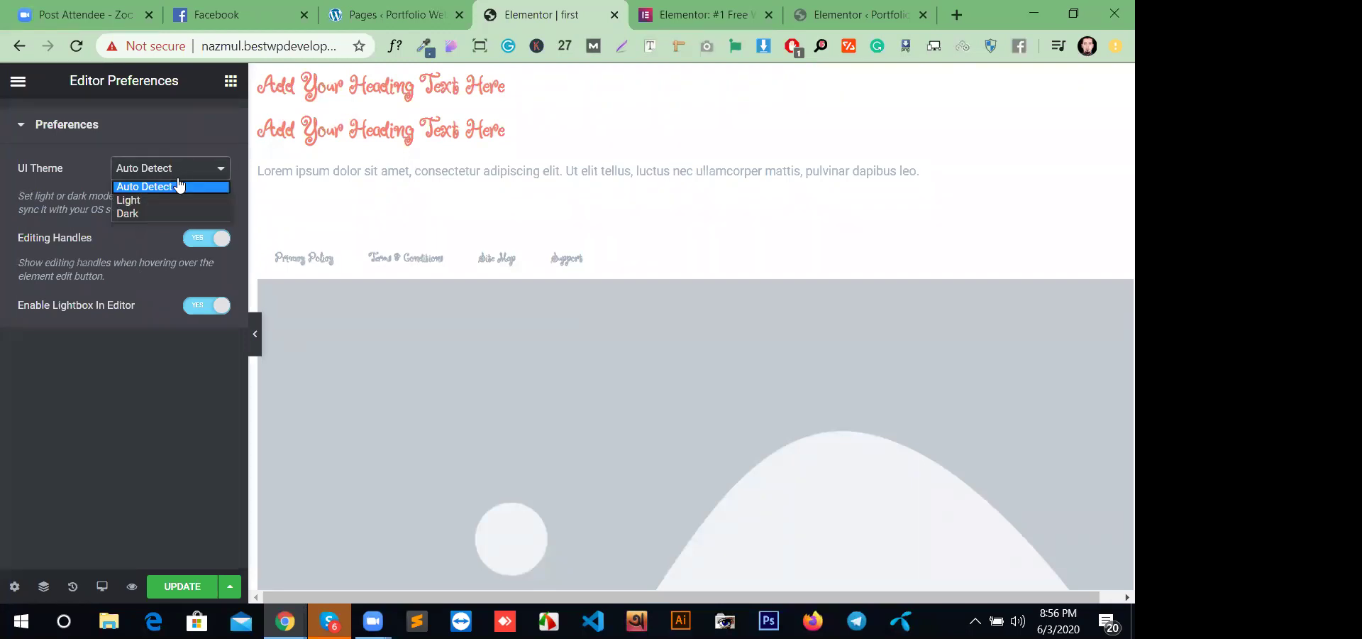
click(167, 200)
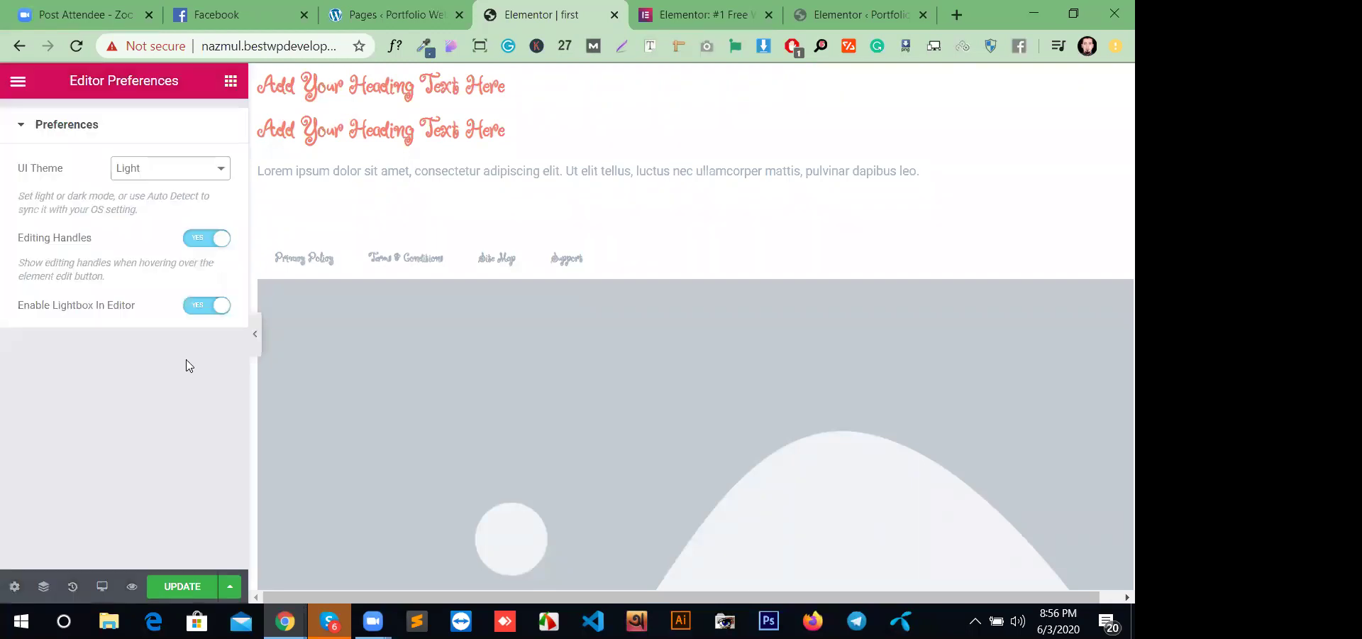
click(174, 168)
click(166, 207)
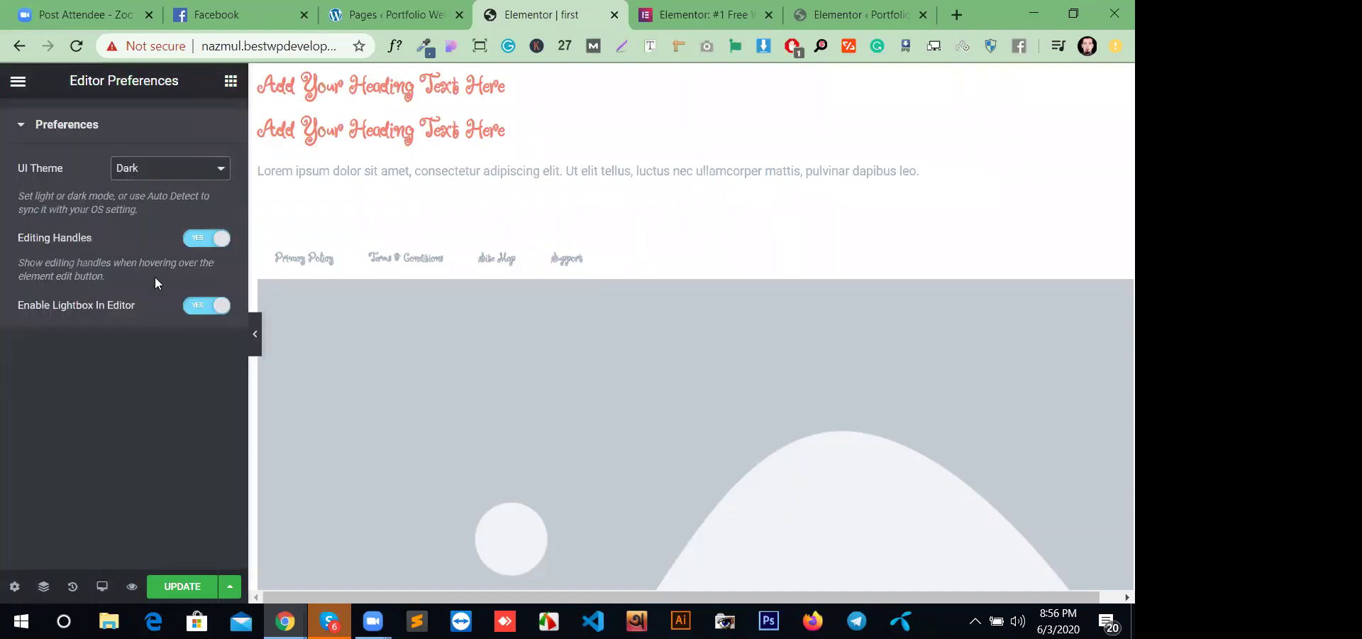
- Compare the section and column controls with Editing Handles off and on, and finally turn Editing Handles off
click(199, 245)
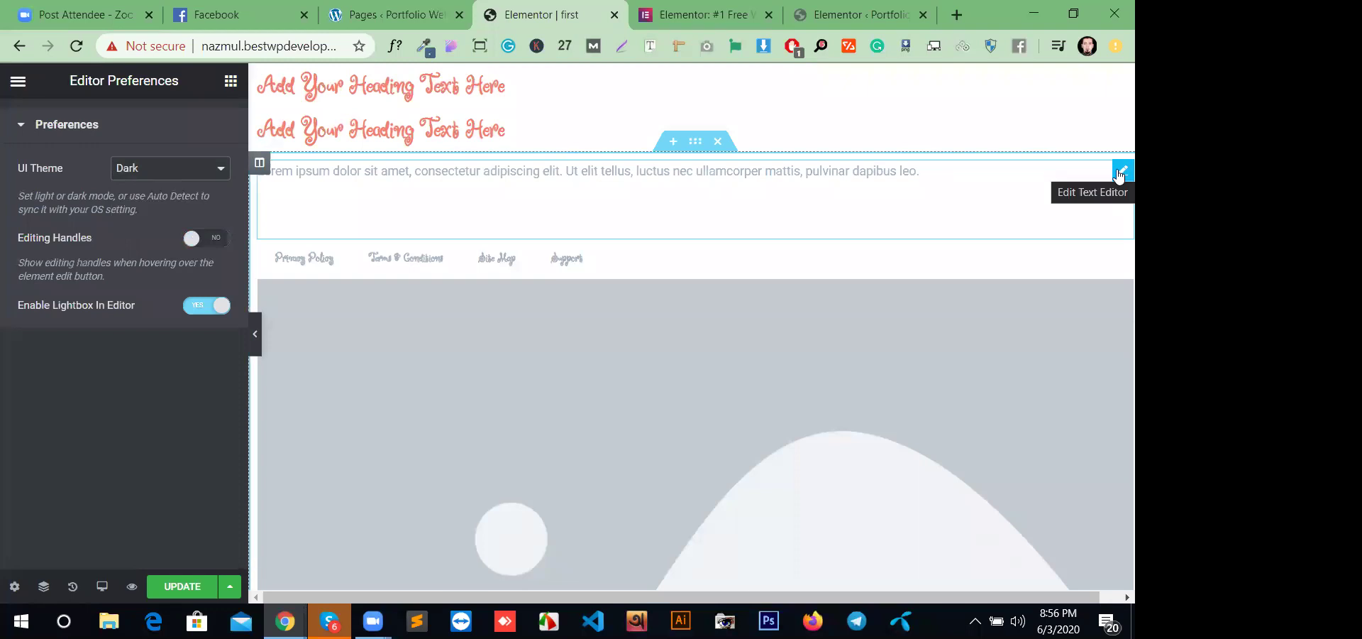
click(199, 235)
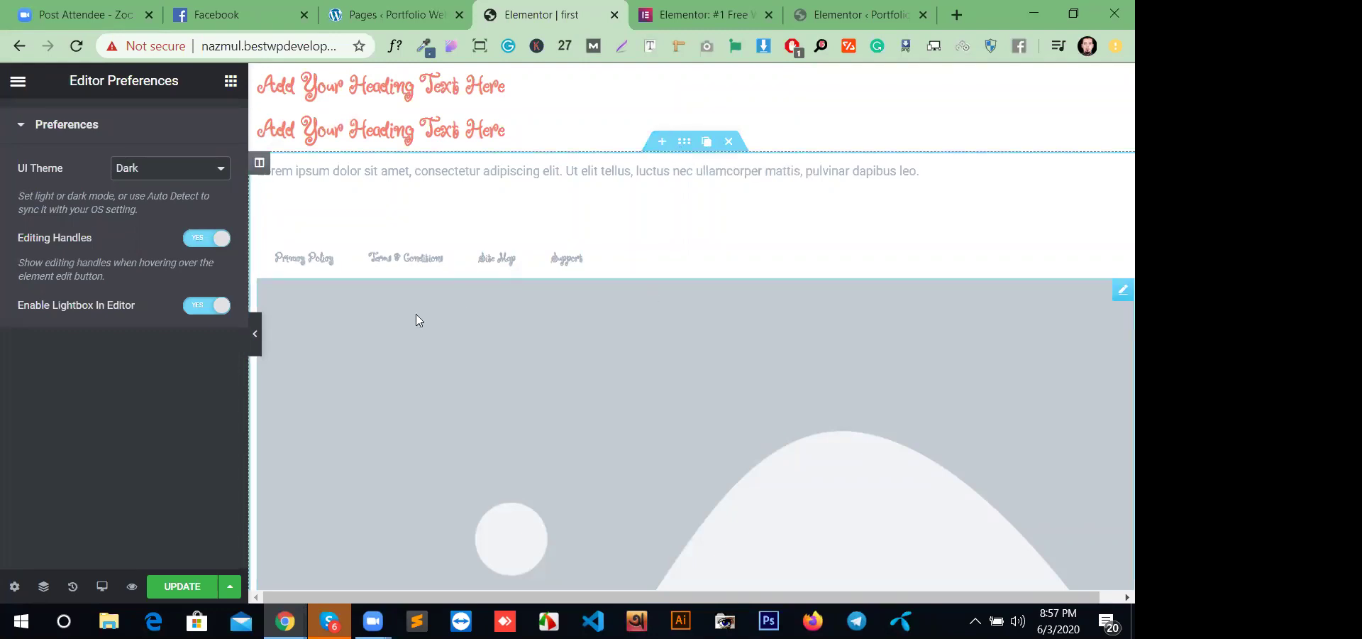
scroll(417, 316, down, 2)
scroll(614, 354, up, 2)
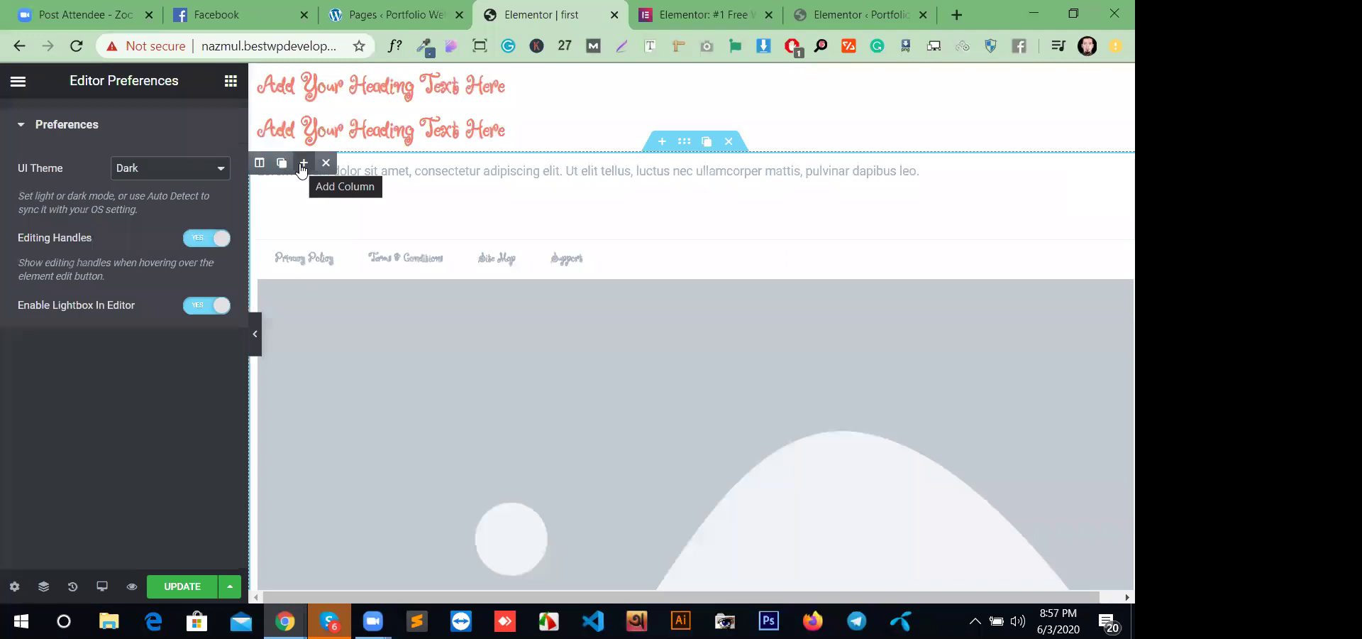
right_click(259, 164)
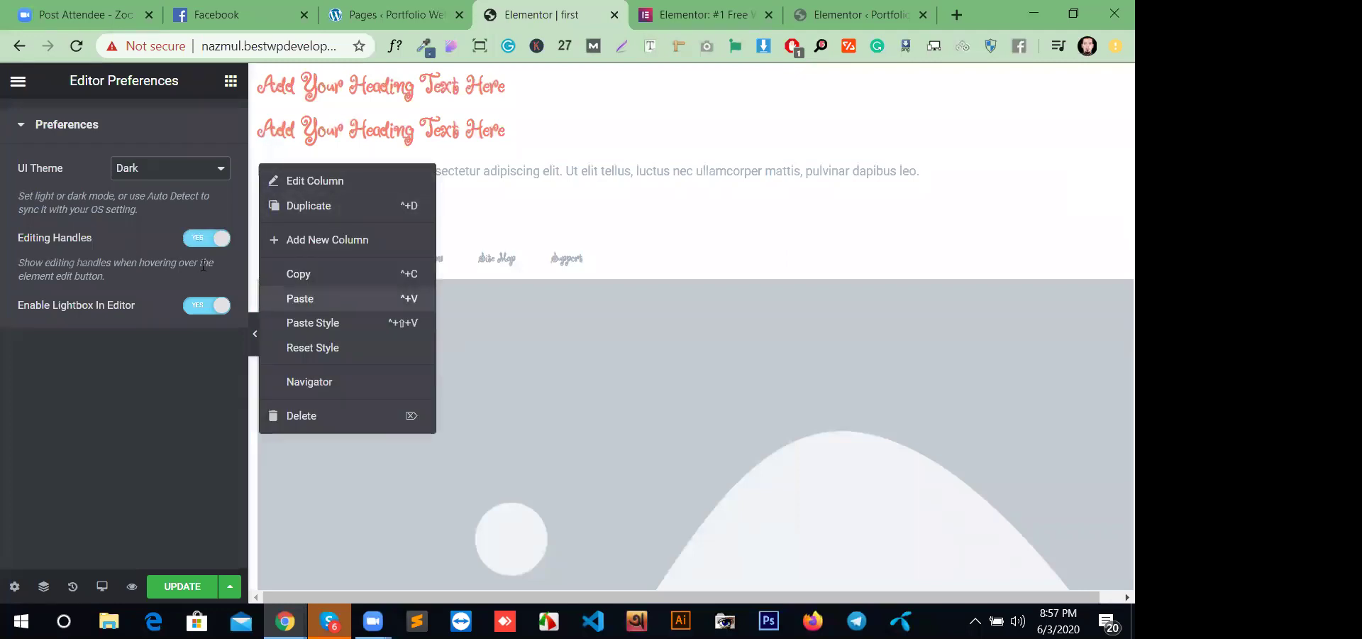
click(201, 242)
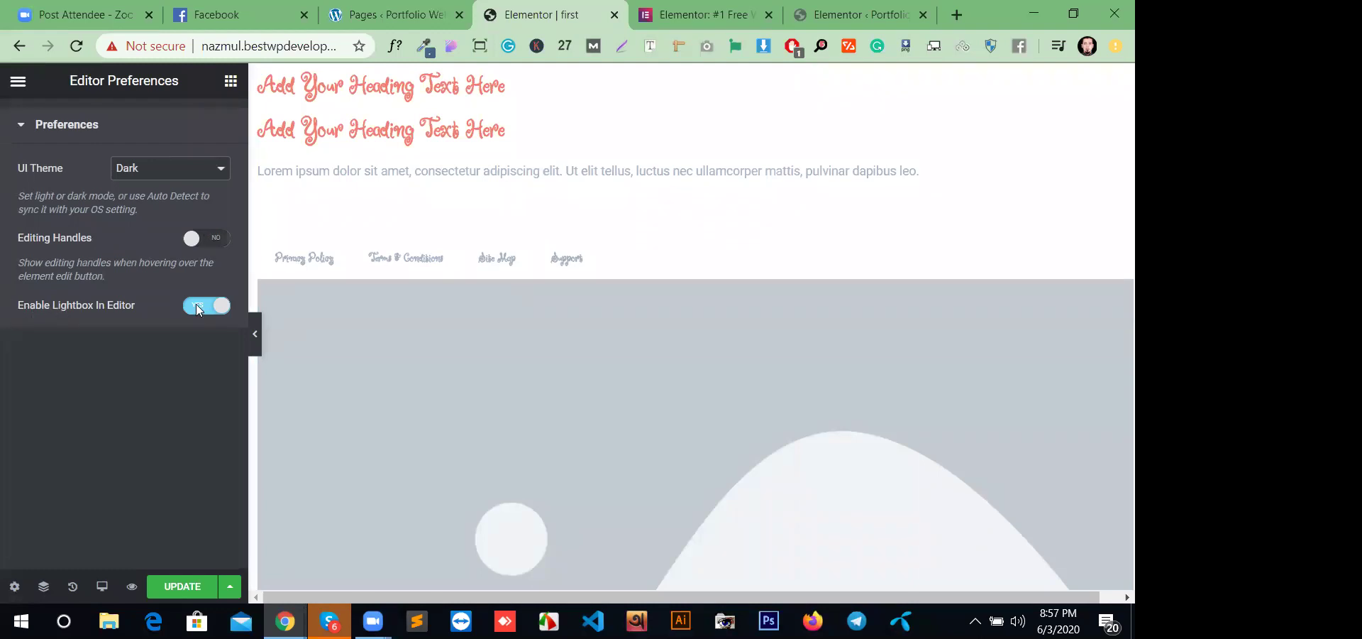
- Link the Image widget below the navigation links to its Media File and set its Lightbox option to Yes
scroll(549, 392, down, 1)
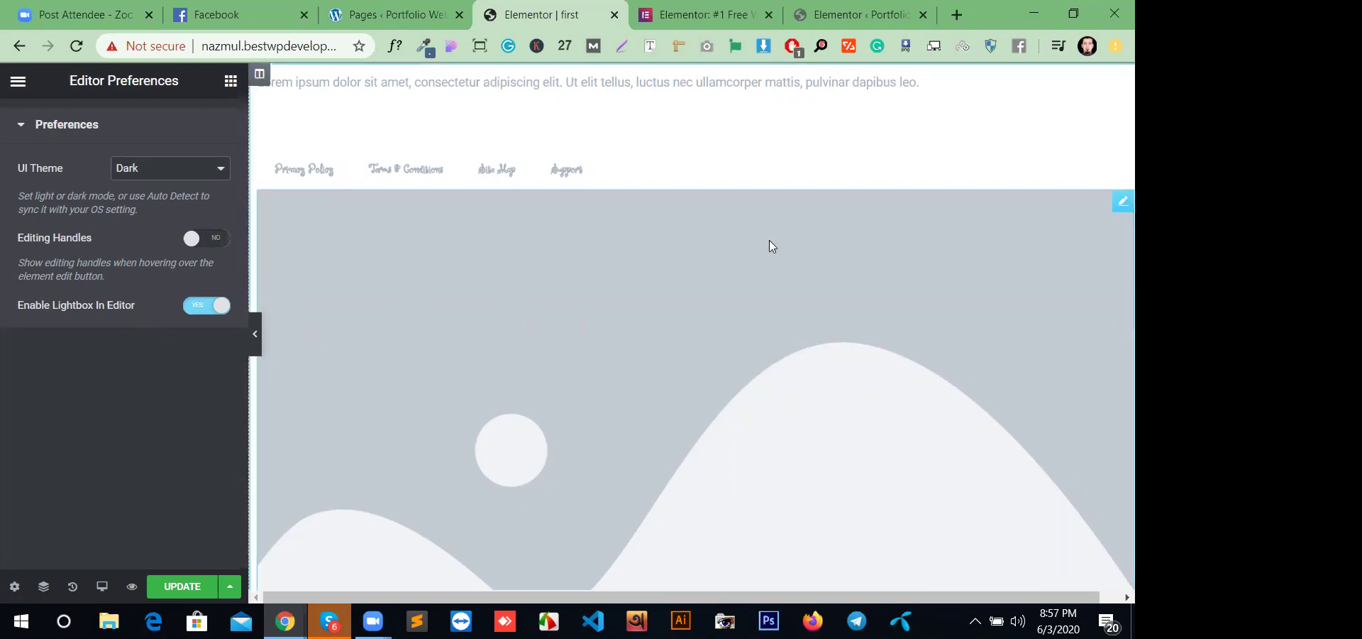
click(614, 321)
click(163, 454)
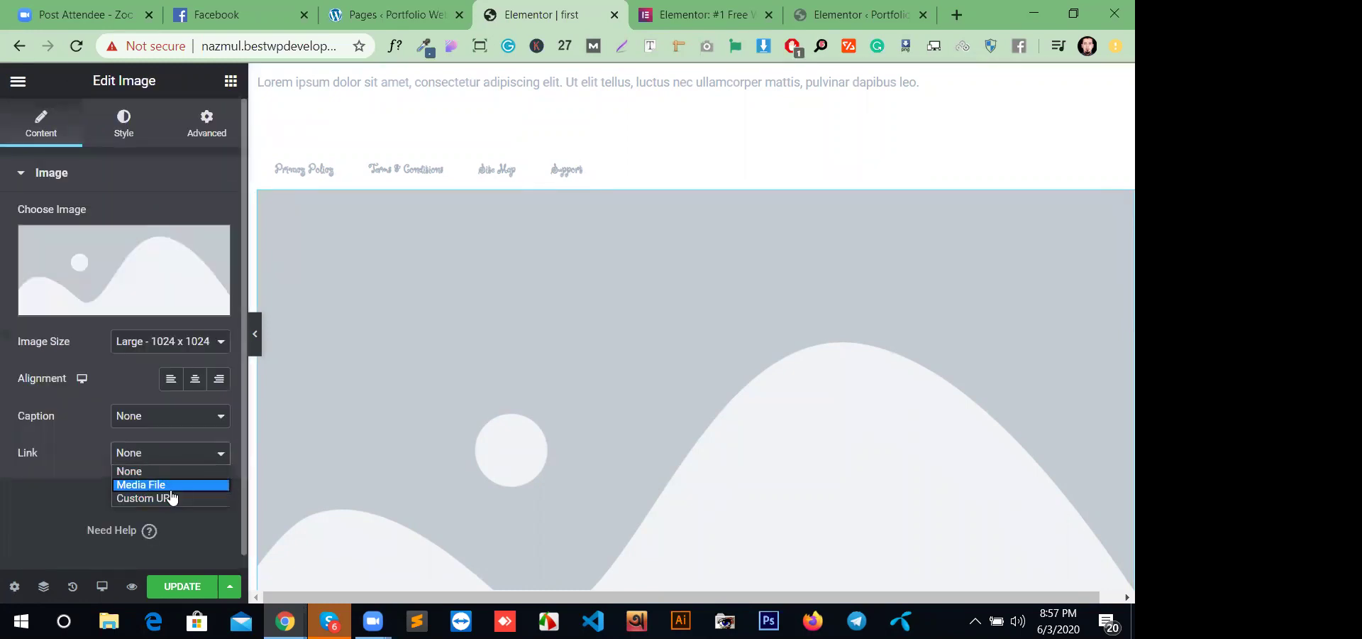
click(165, 485)
click(161, 497)
click(160, 521)
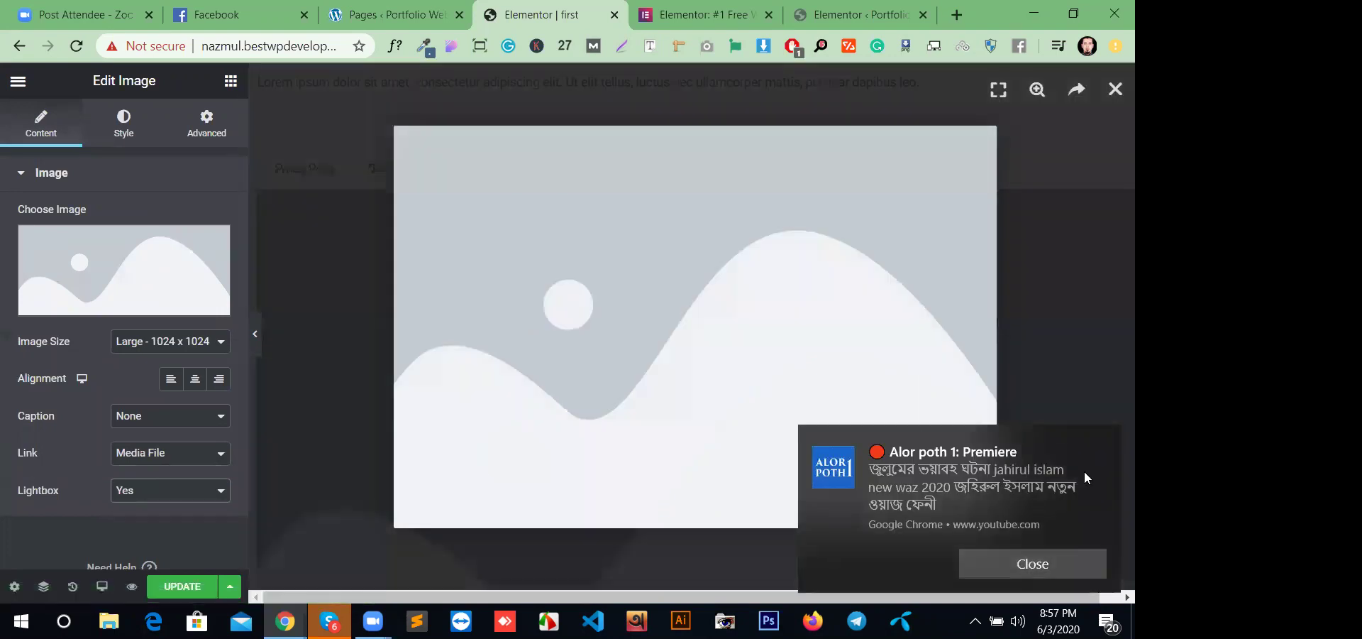
- Close and reopen the placeholder image's lightbox preview in the editor
click(1111, 447)
click(1115, 91)
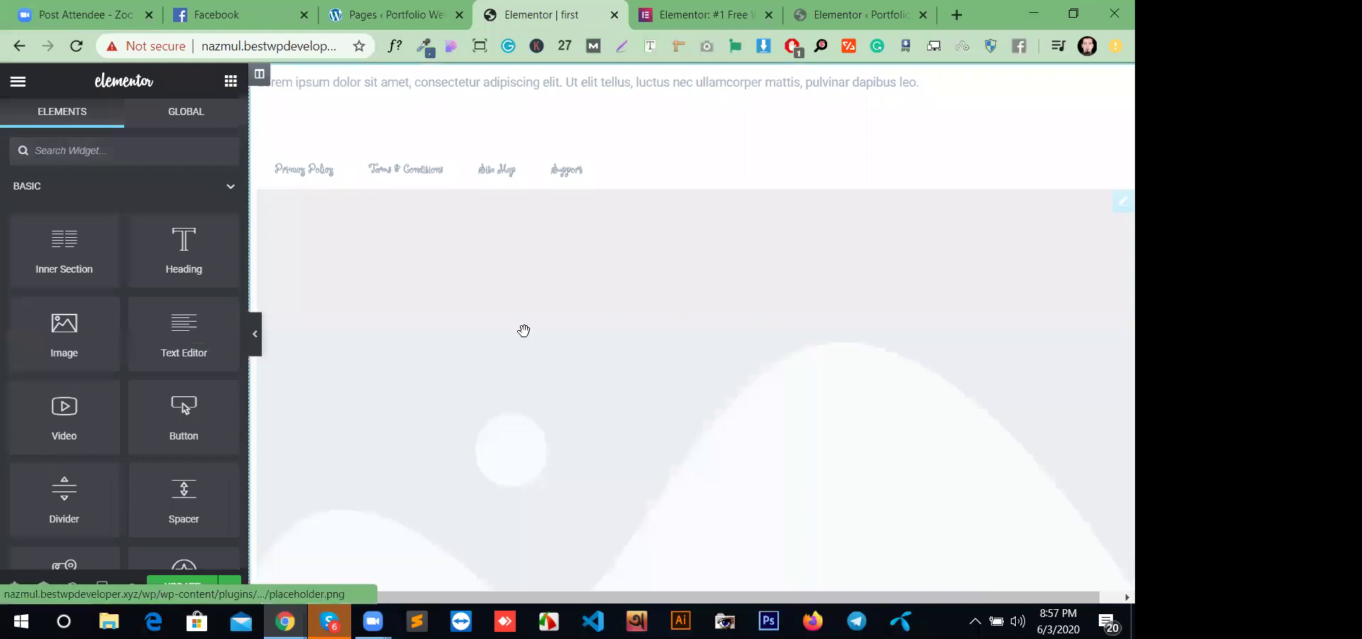
click(448, 363)
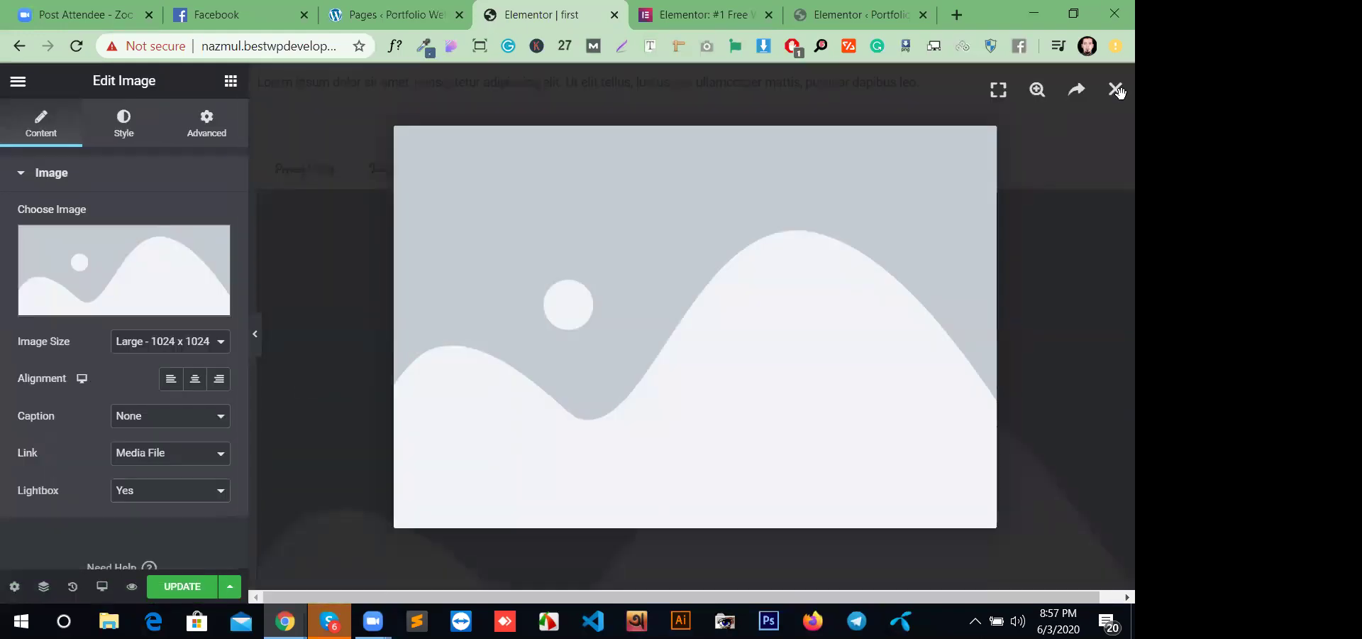
click(1049, 170)
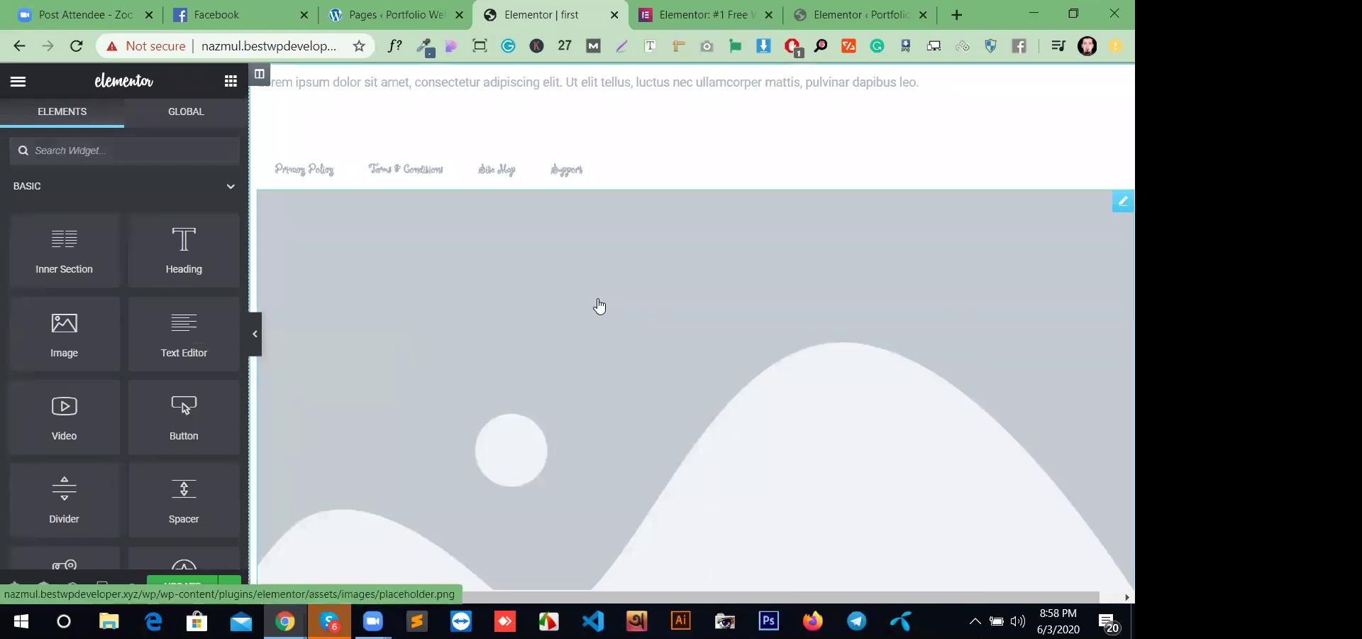
click(596, 296)
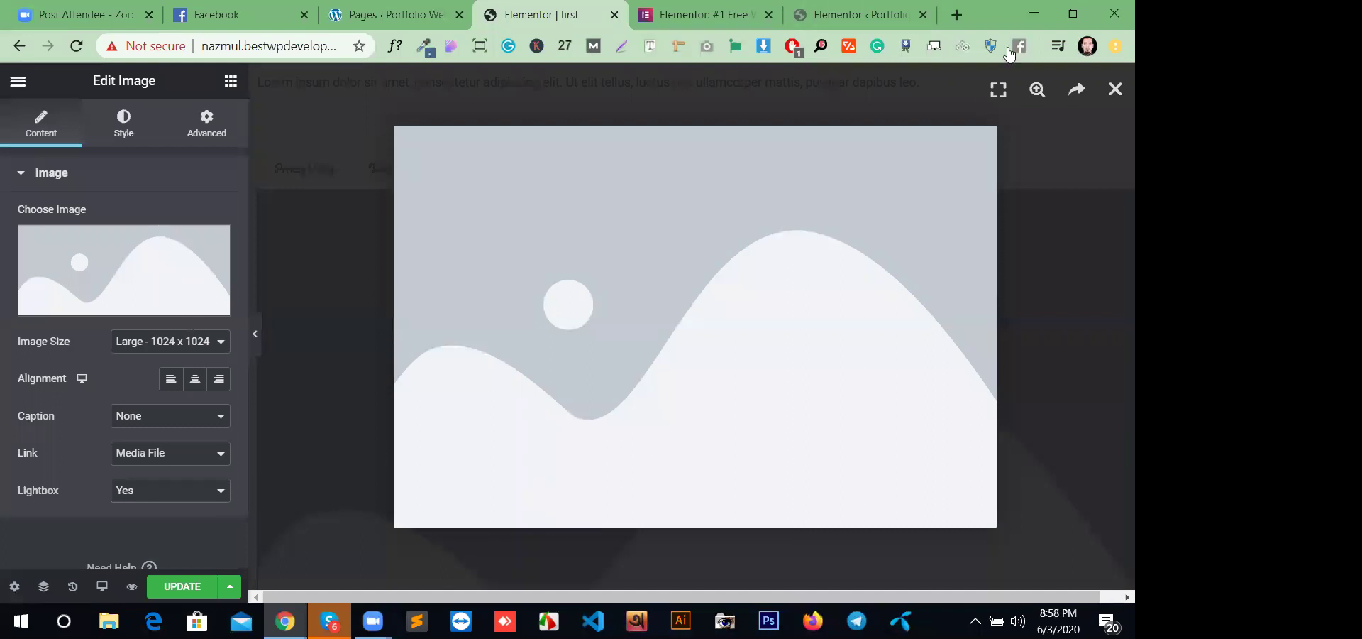
- Turn off Enable Lightbox In Editor in the Editor Preferences and test it by selecting the placeholder image
click(230, 81)
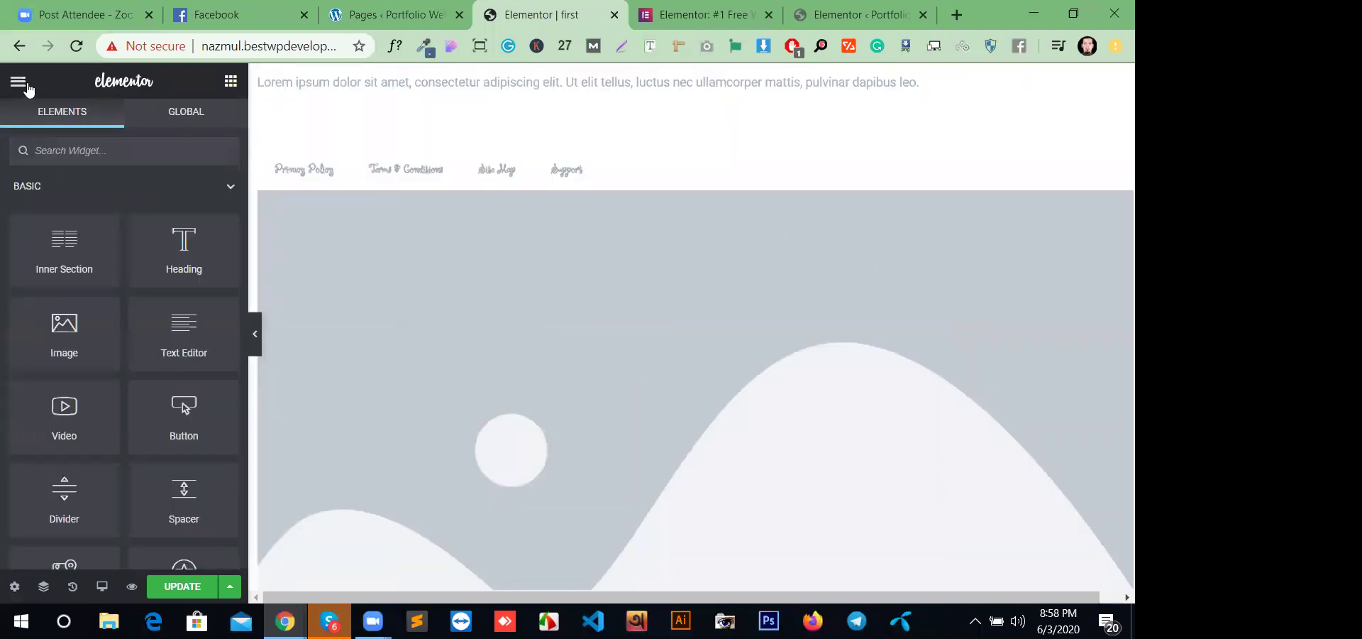
click(19, 82)
click(141, 474)
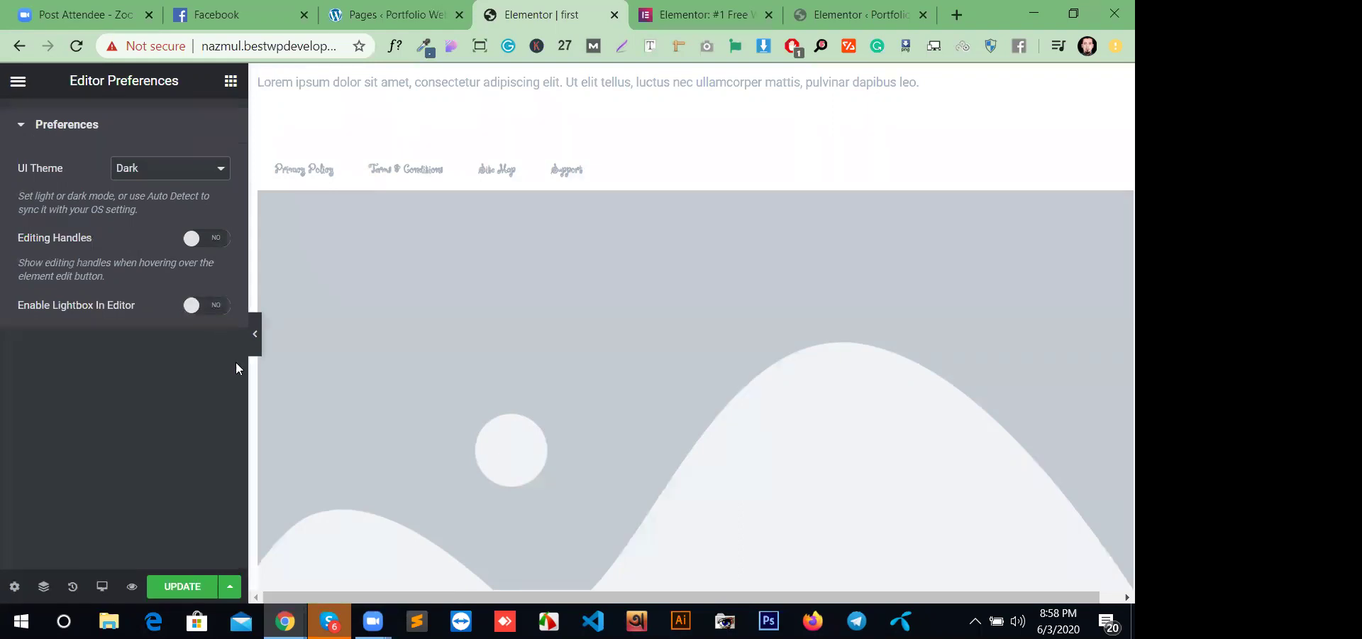
scroll(697, 322, up, 1)
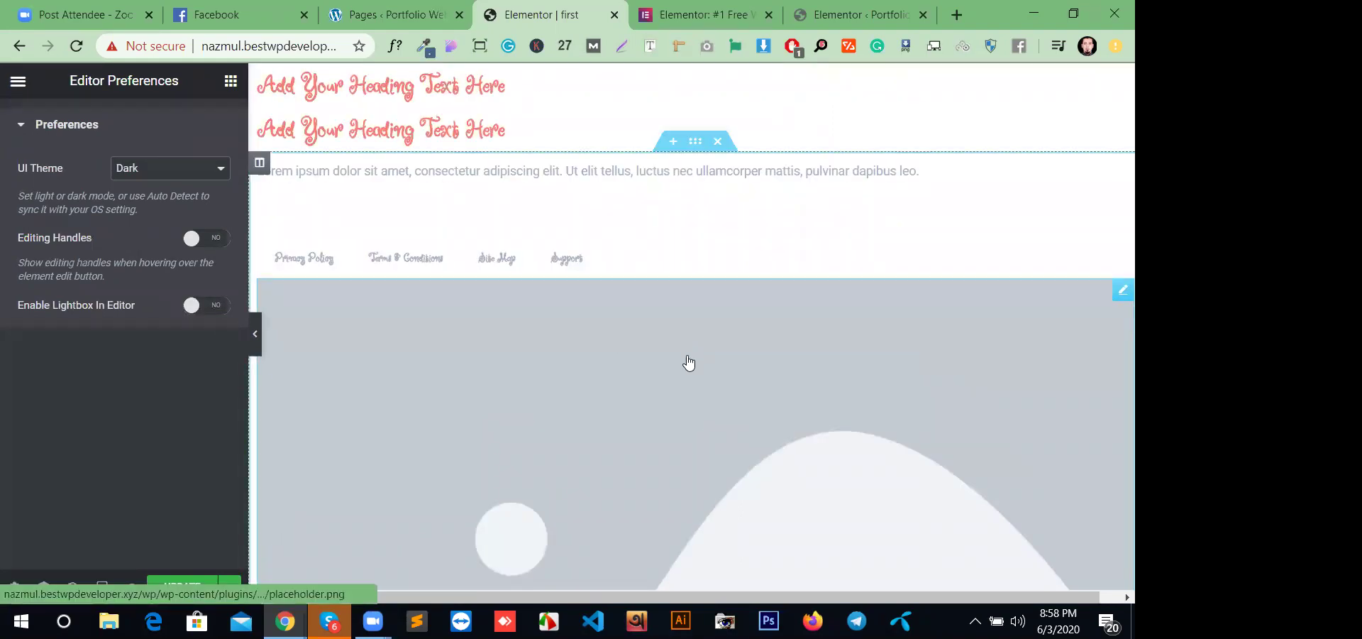
click(688, 363)
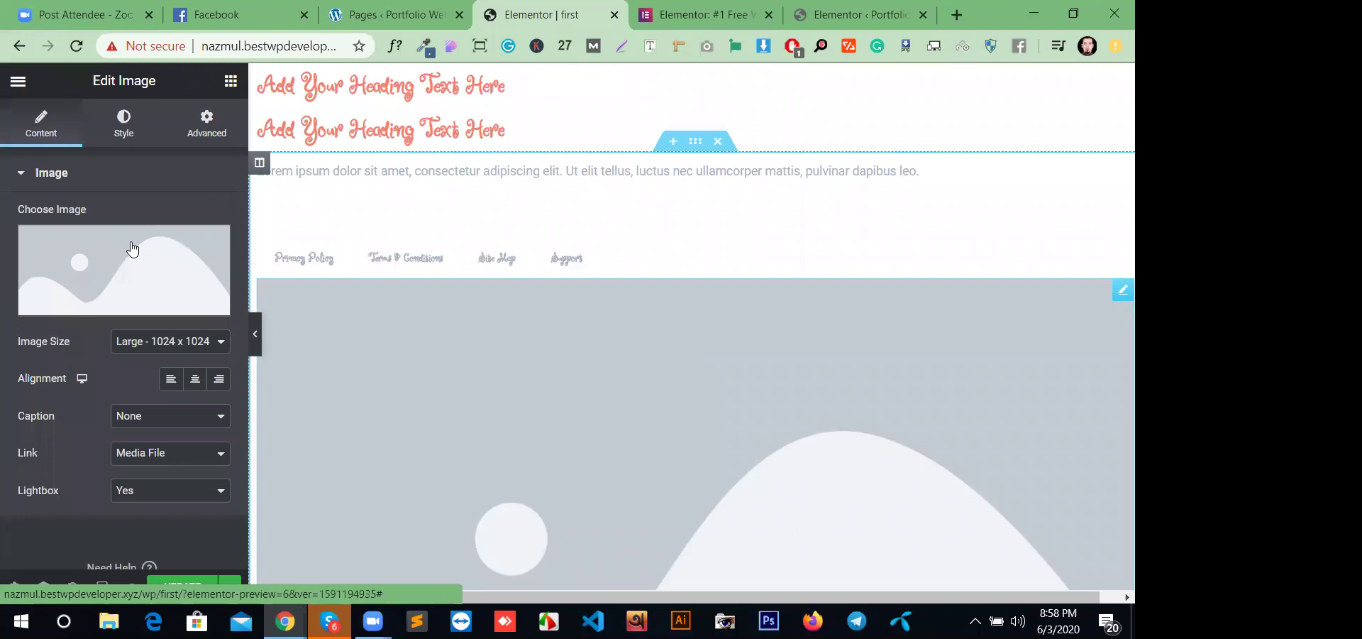
- Turn Enable Lightbox In Editor back on, check the placeholder image's lightbox preview, and close it
click(17, 80)
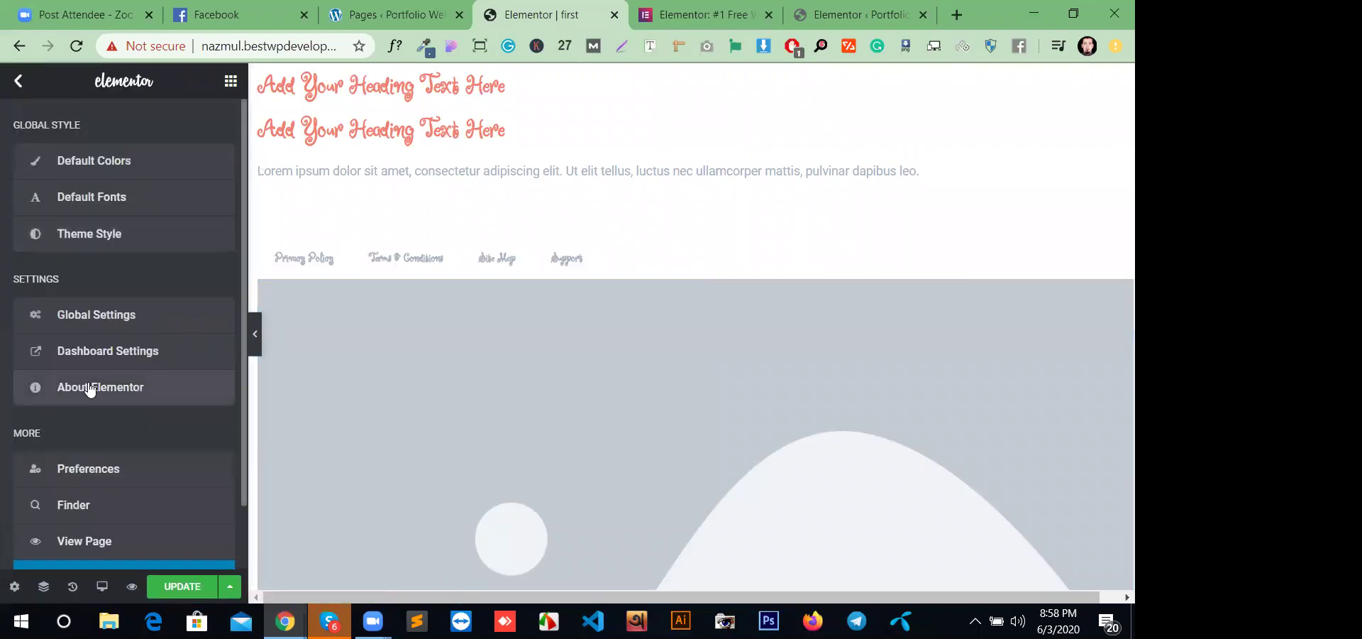
click(87, 466)
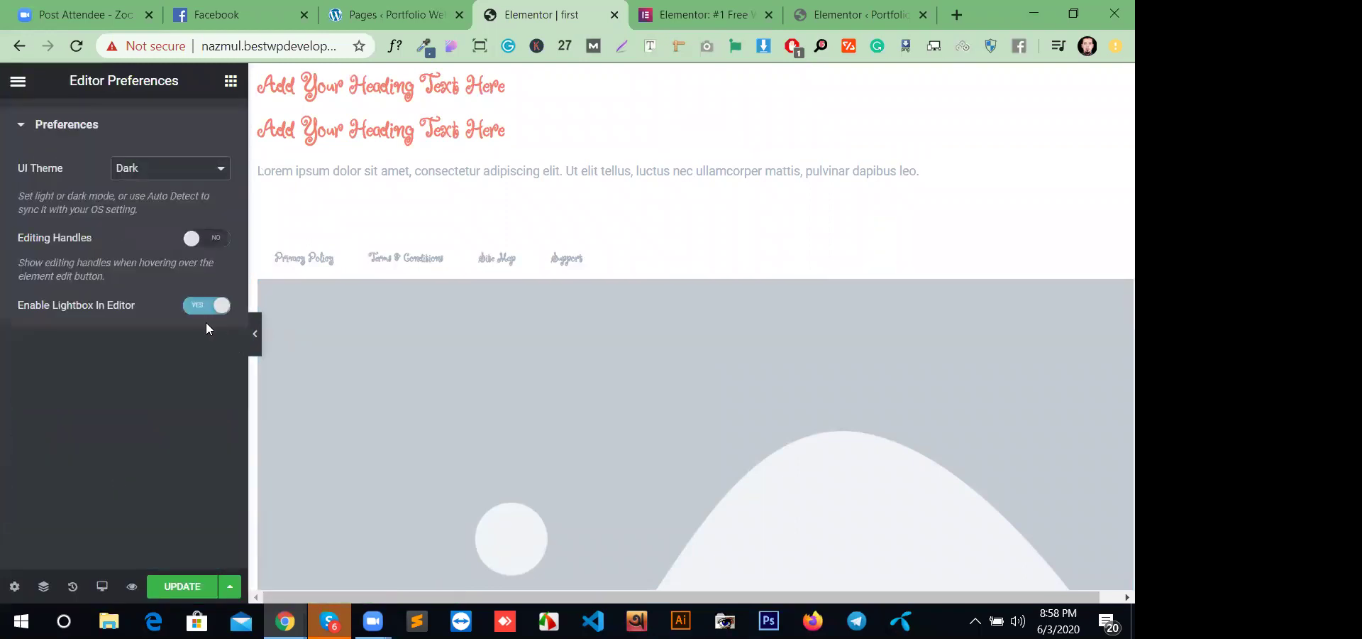
click(682, 366)
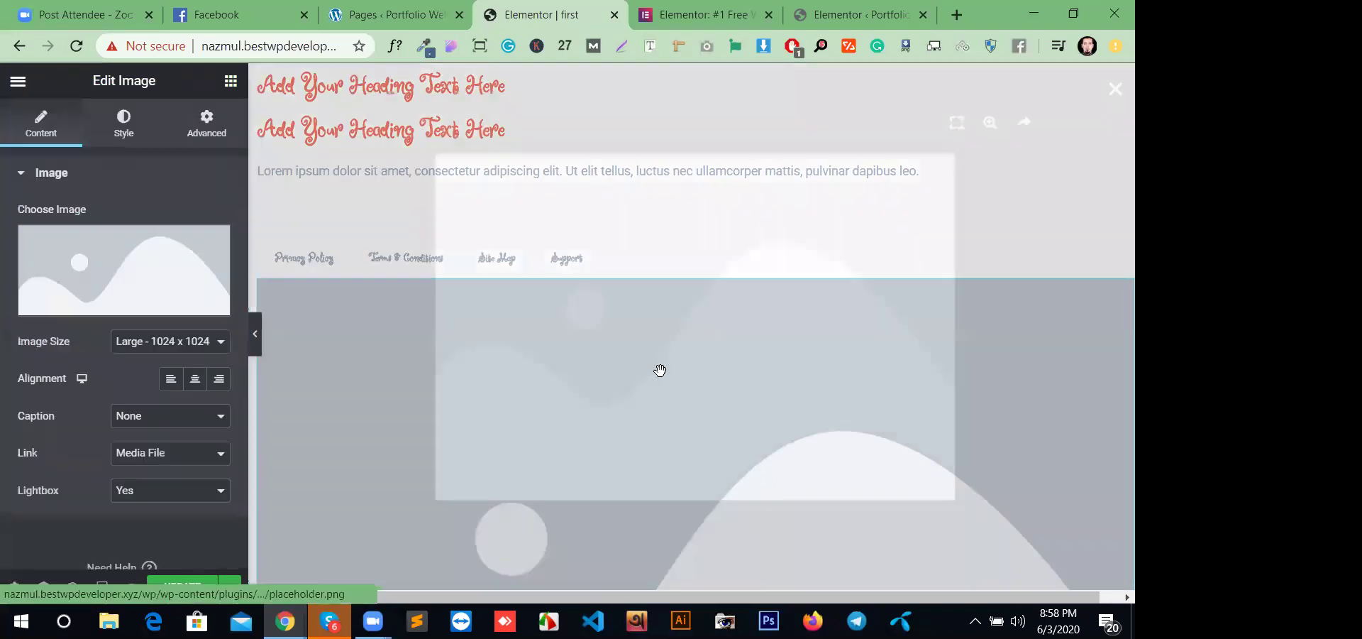
key(Escape)
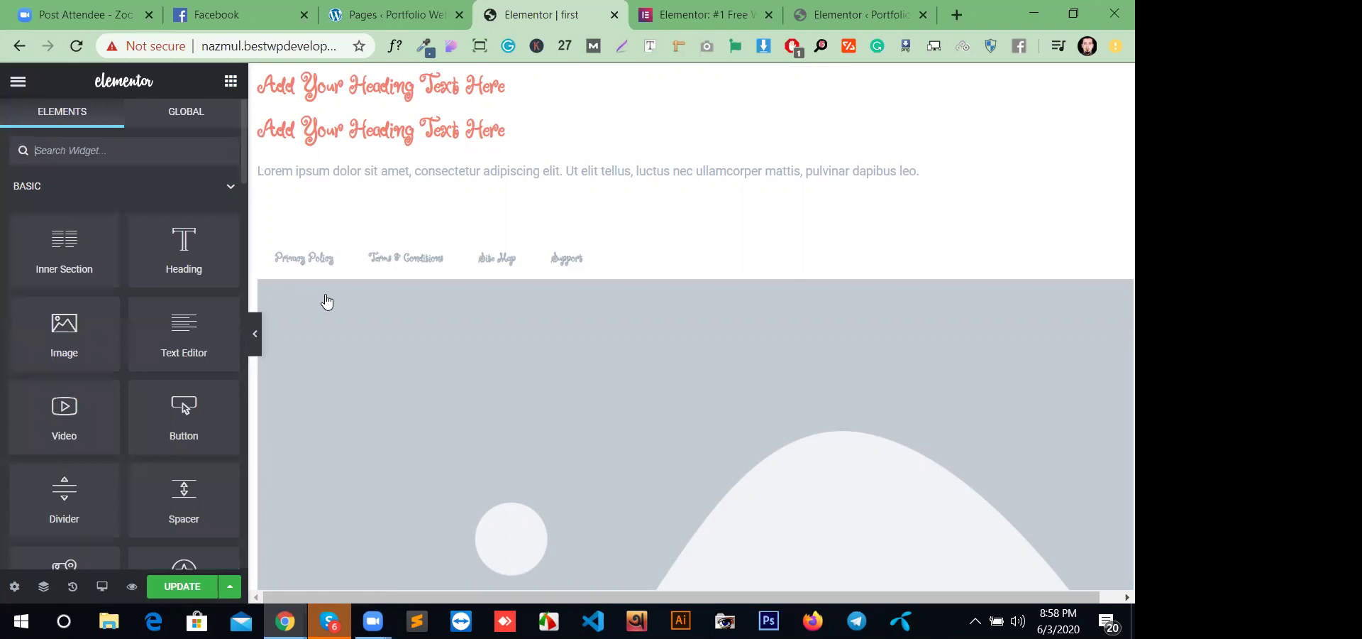
- Search the Finder for "pa" and open the Homepage from its results, confirming leaving the editor
click(17, 84)
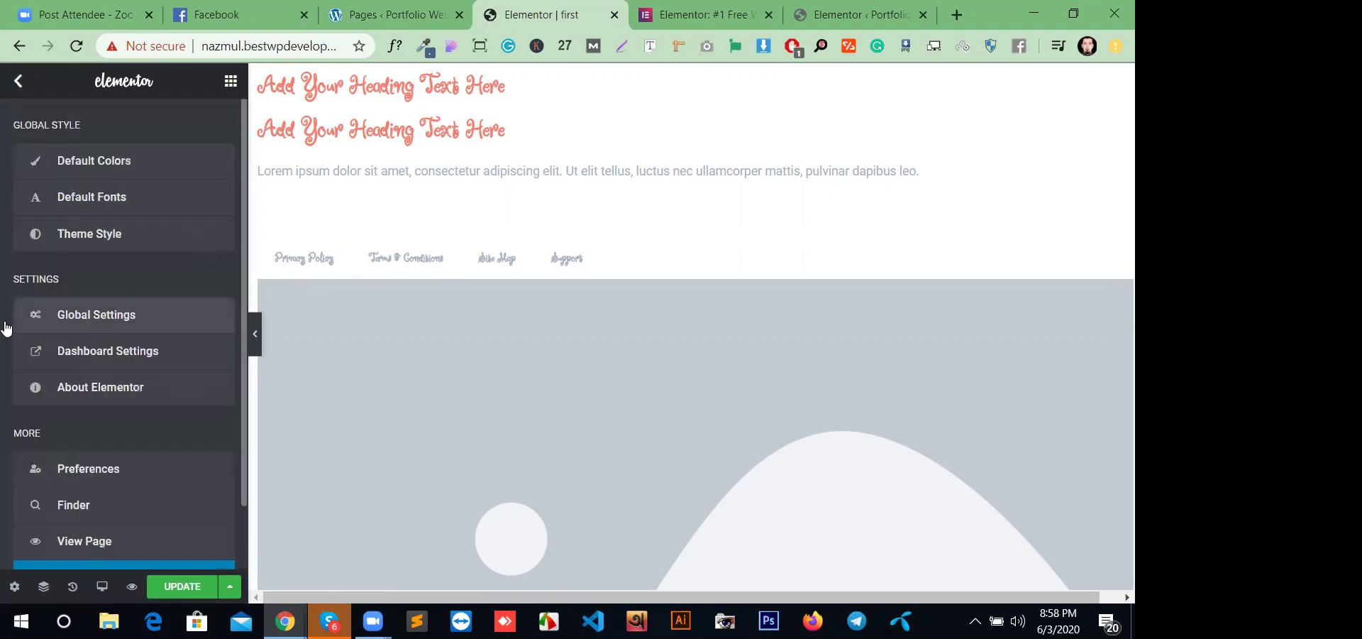
scroll(171, 426, down, 1)
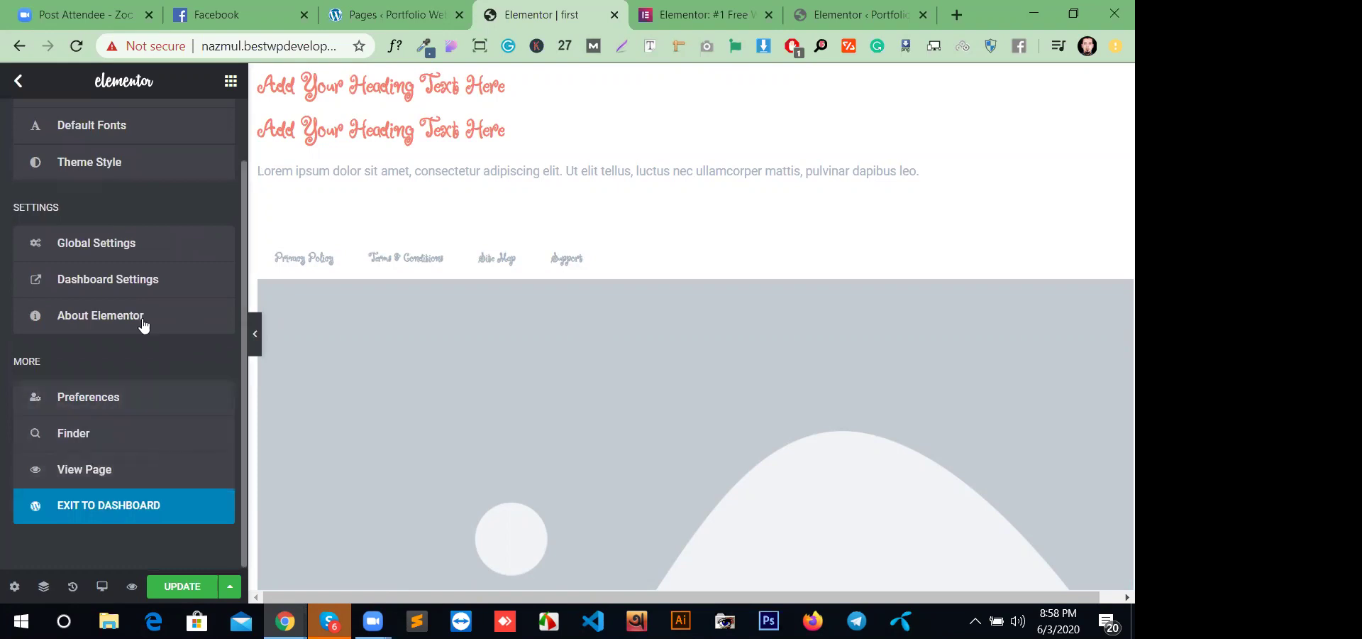
click(137, 432)
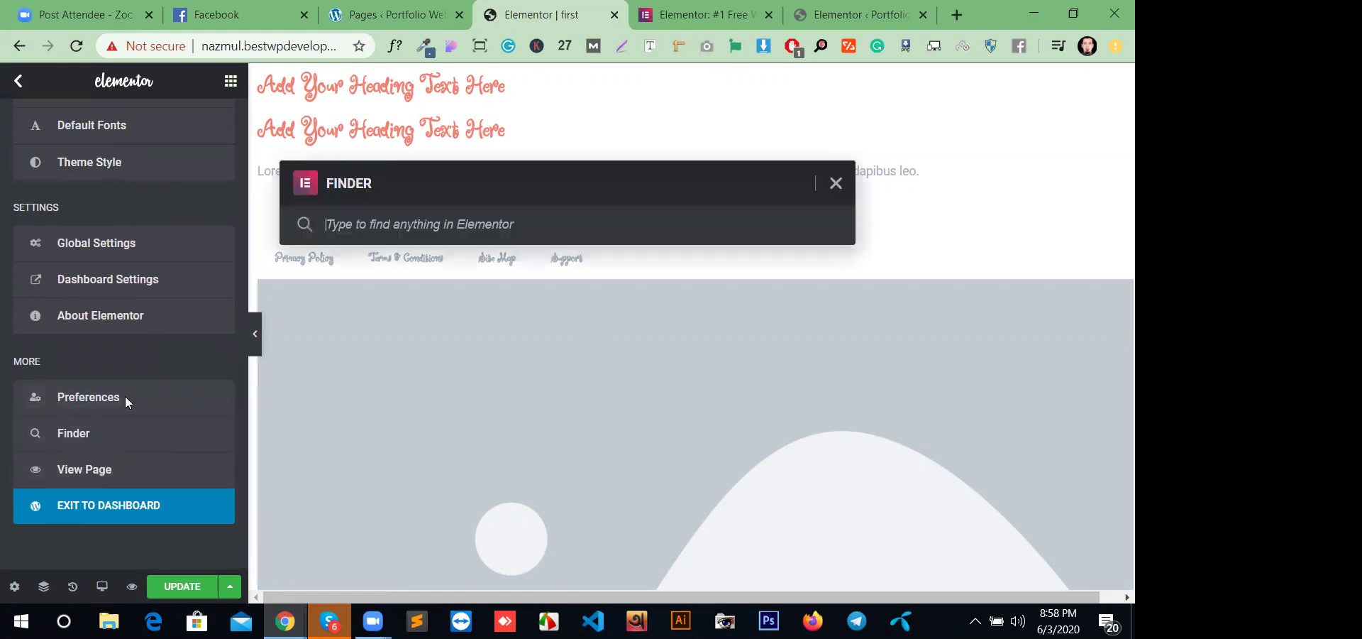
click(128, 395)
click(129, 436)
text(pa)
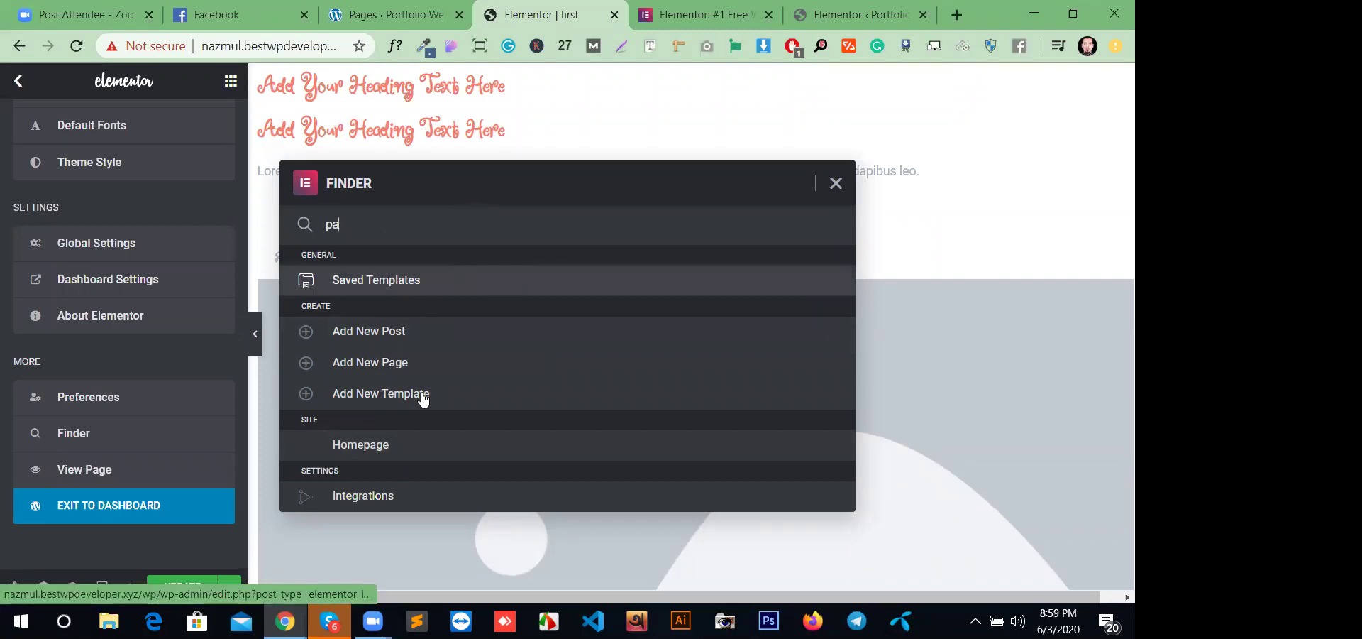
click(392, 444)
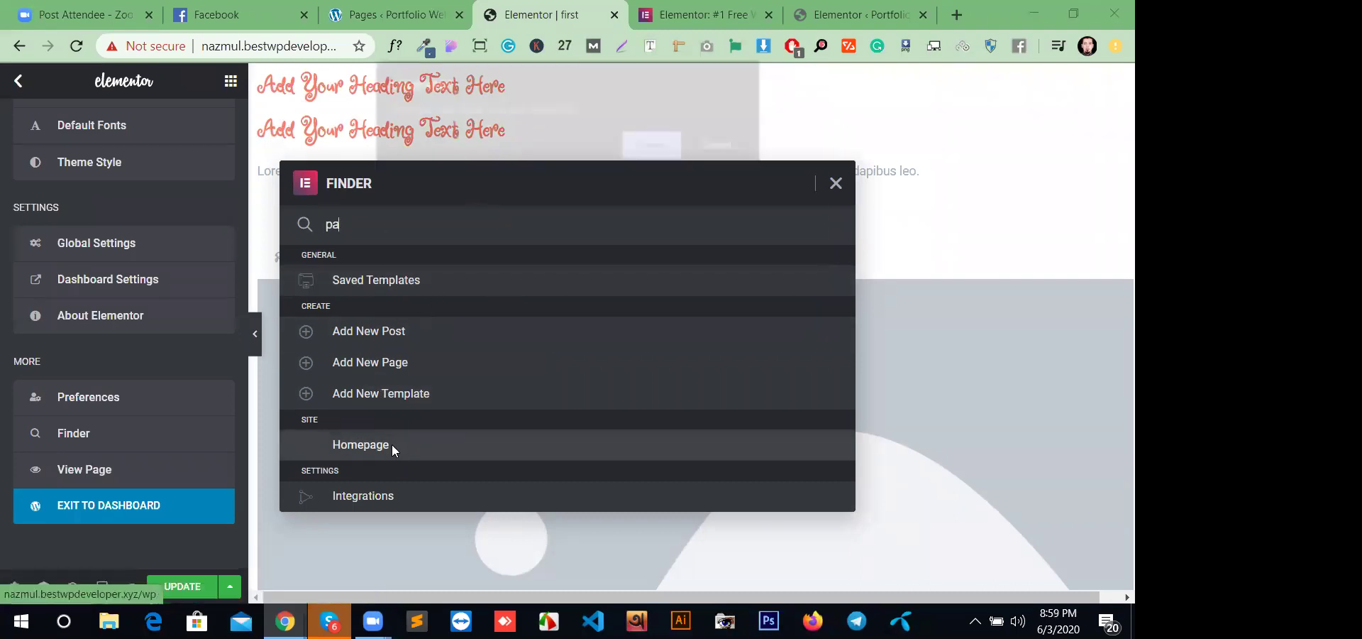
click(645, 146)
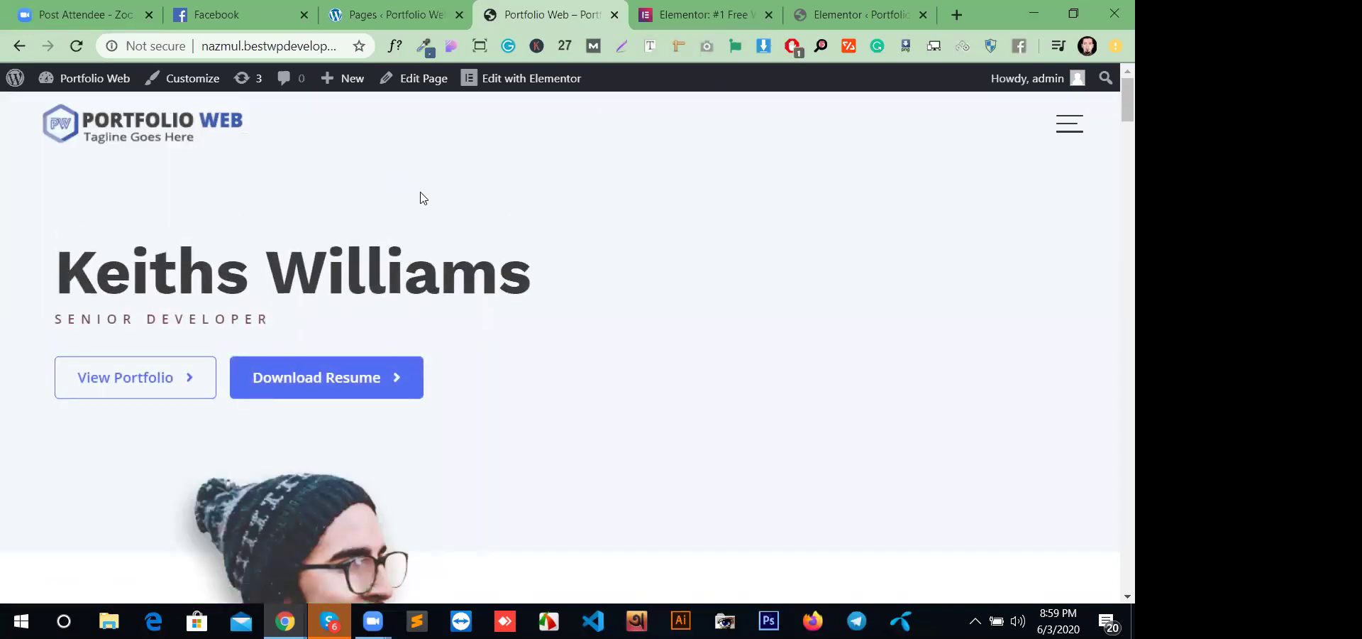
key(ctrl+e)
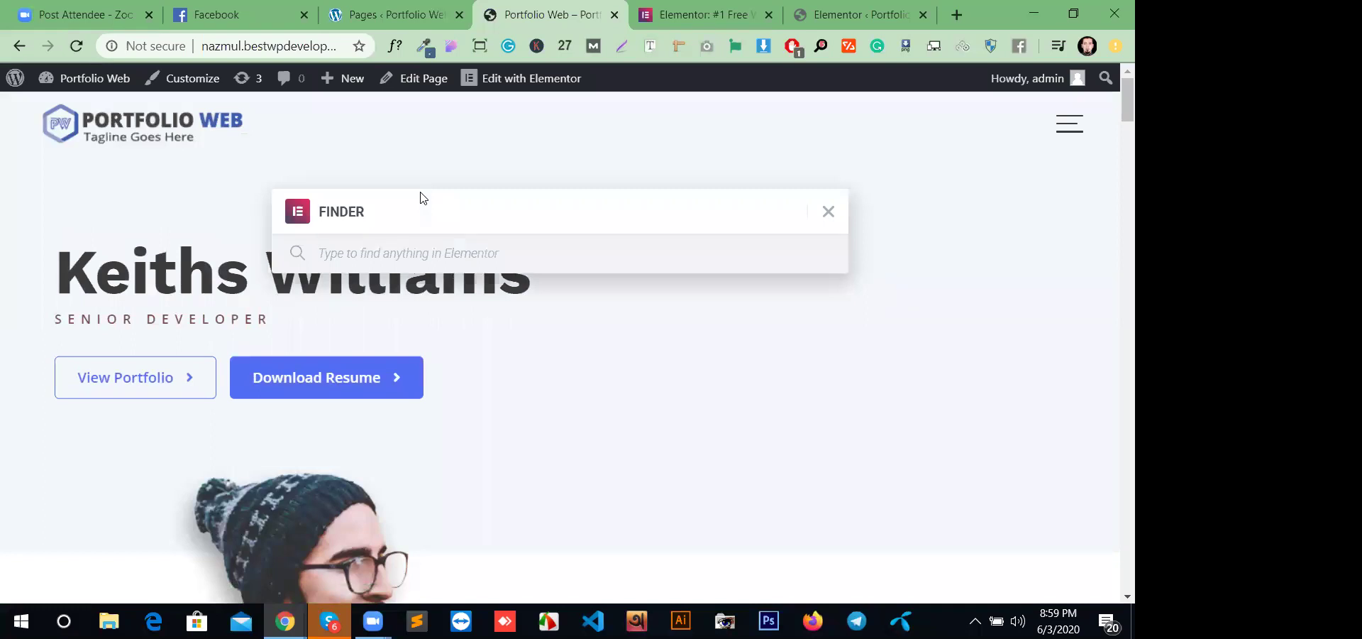
text(fis)
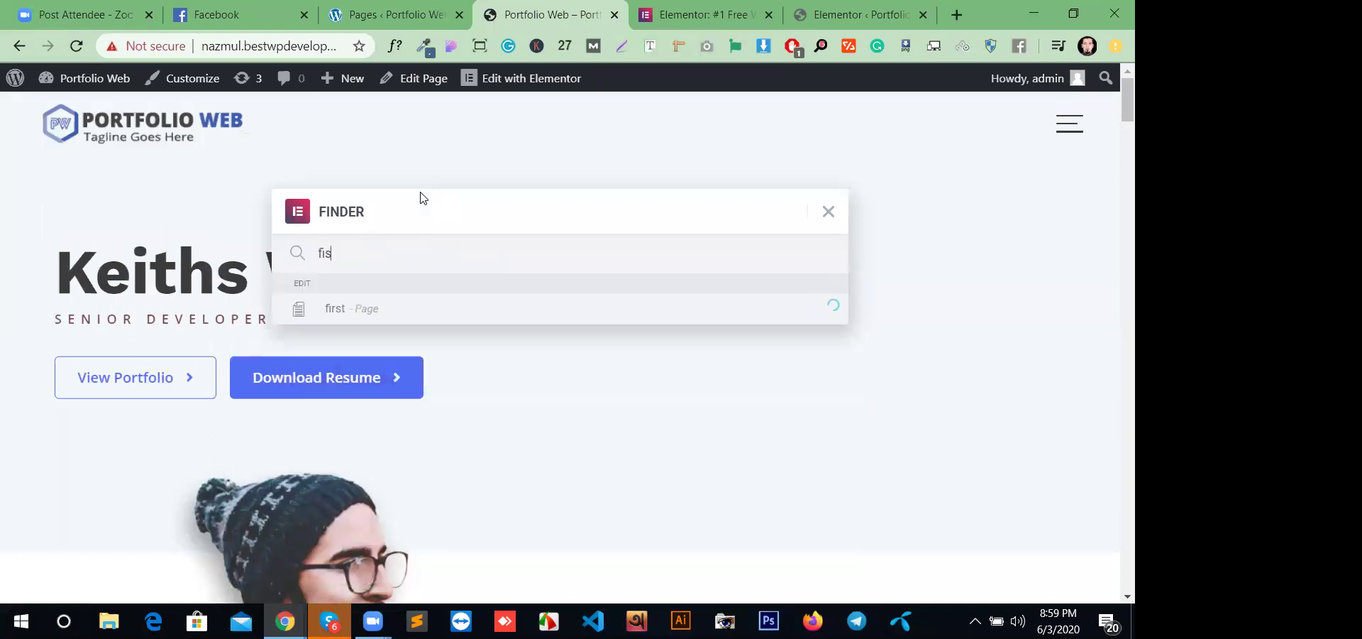
key(BackSpace)
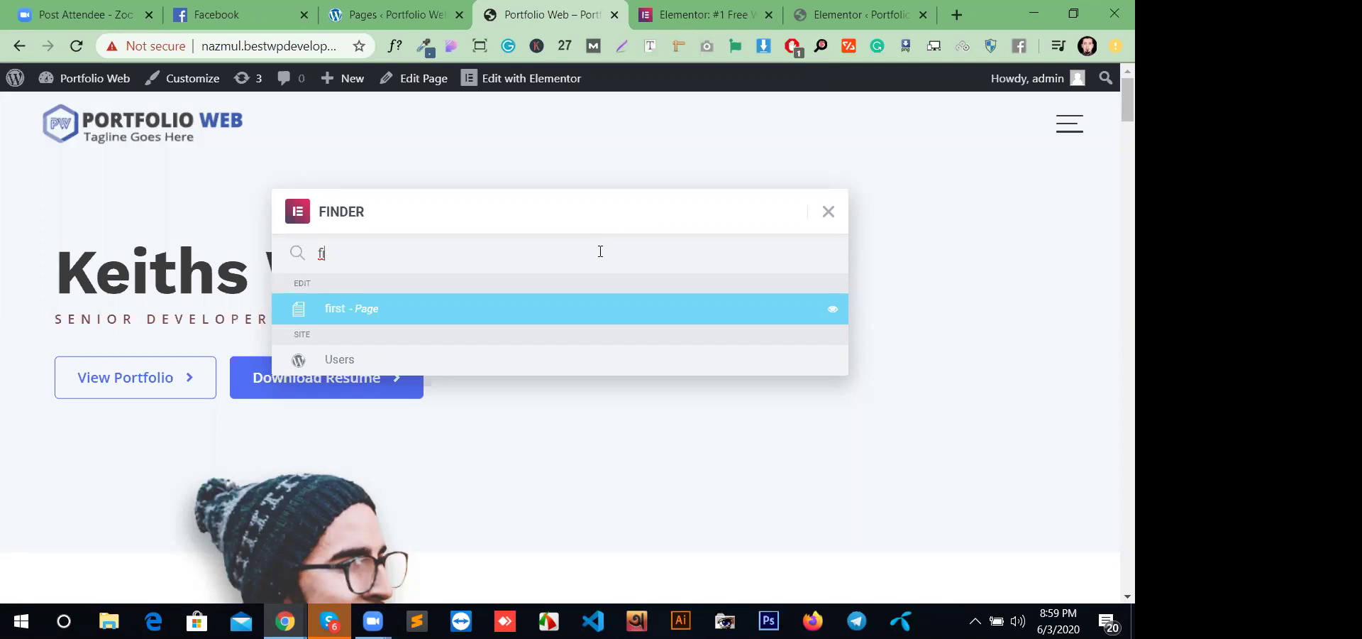
click(828, 209)
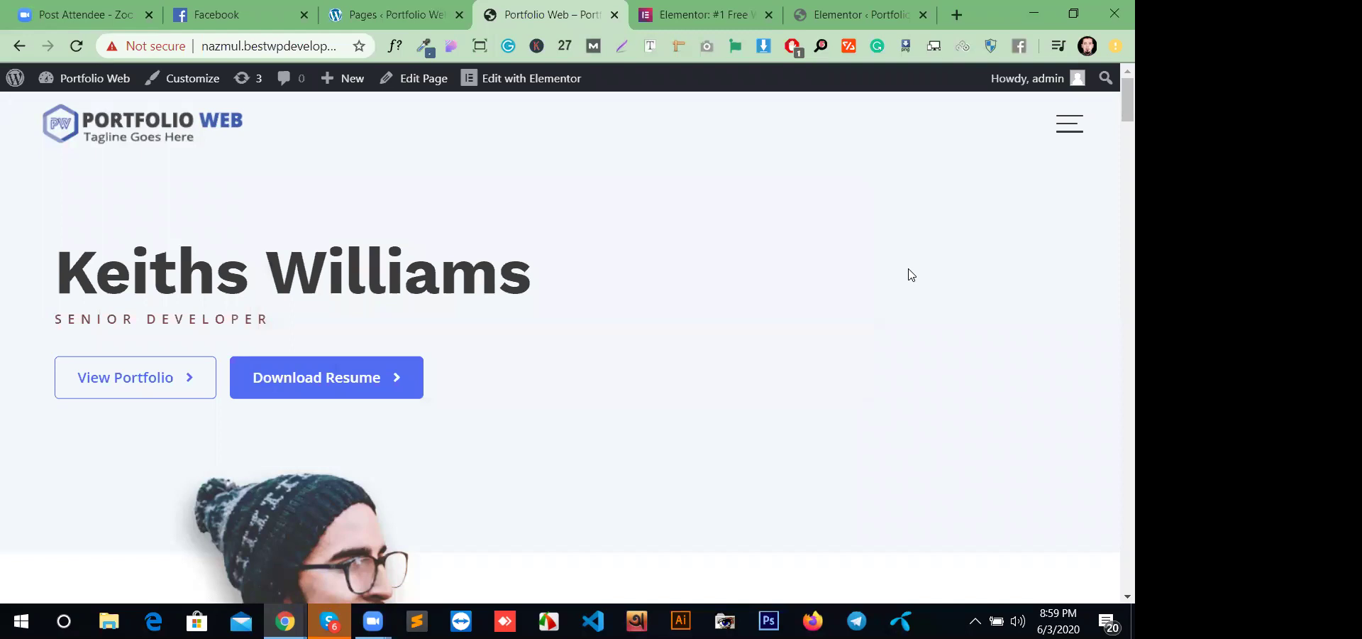
- Search the Finder for "fi" from the homepage and open the "first" page in the Elementor editor
key(ctrl+e)
text(fi)
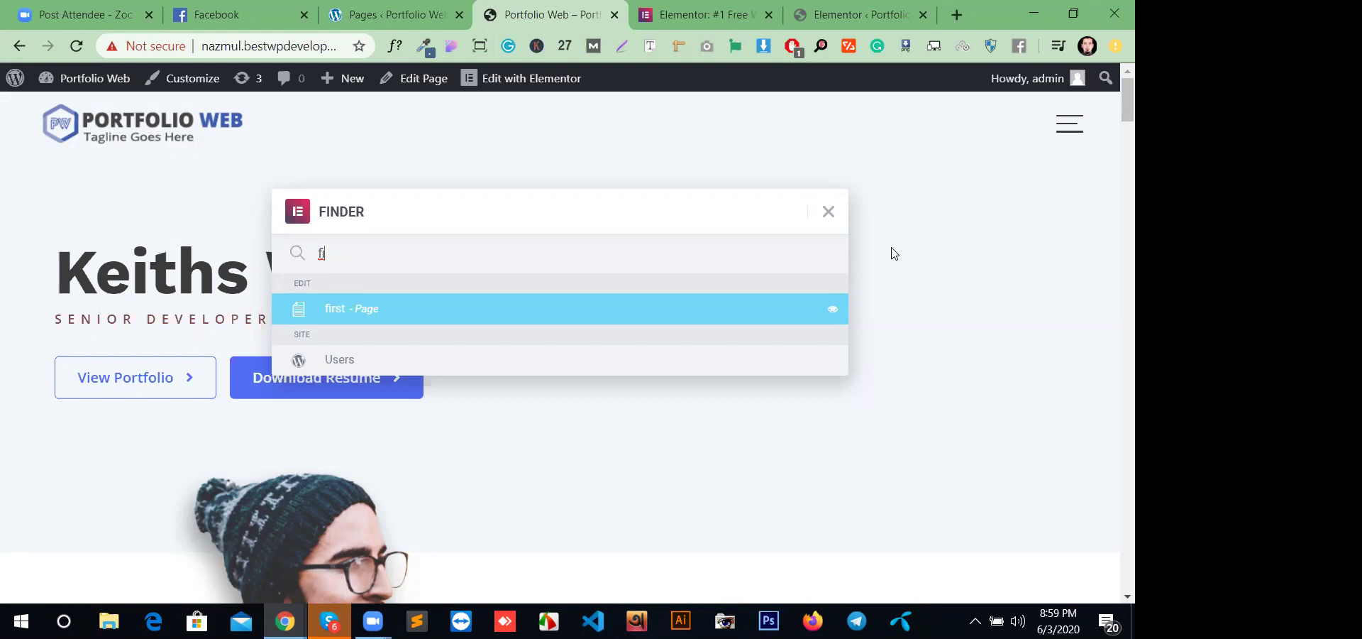
click(368, 317)
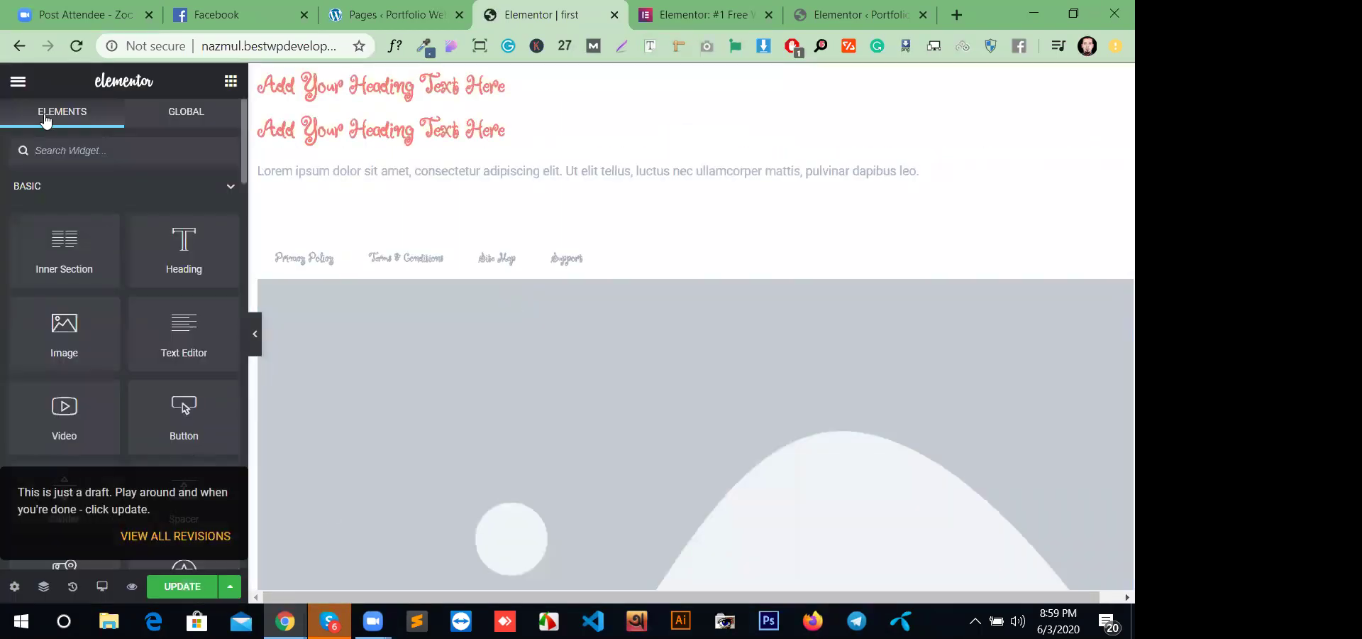
- Open the Finder from Elementor's main menu and close it without searching
click(17, 84)
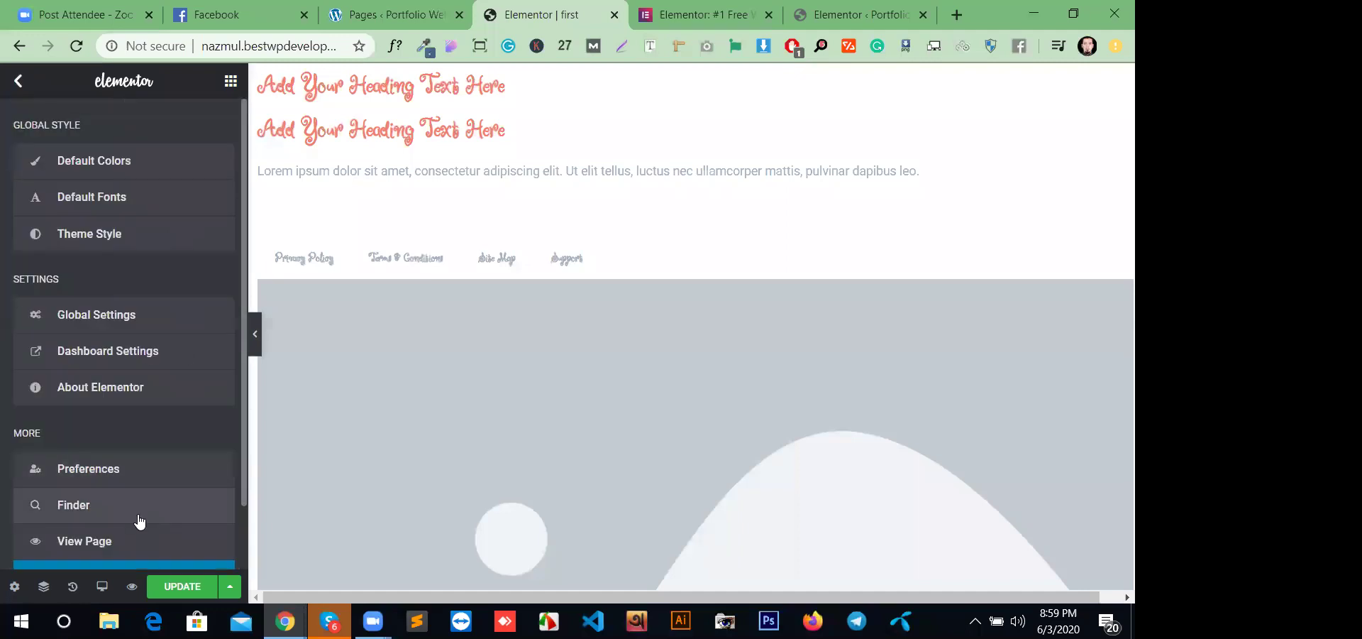
click(144, 510)
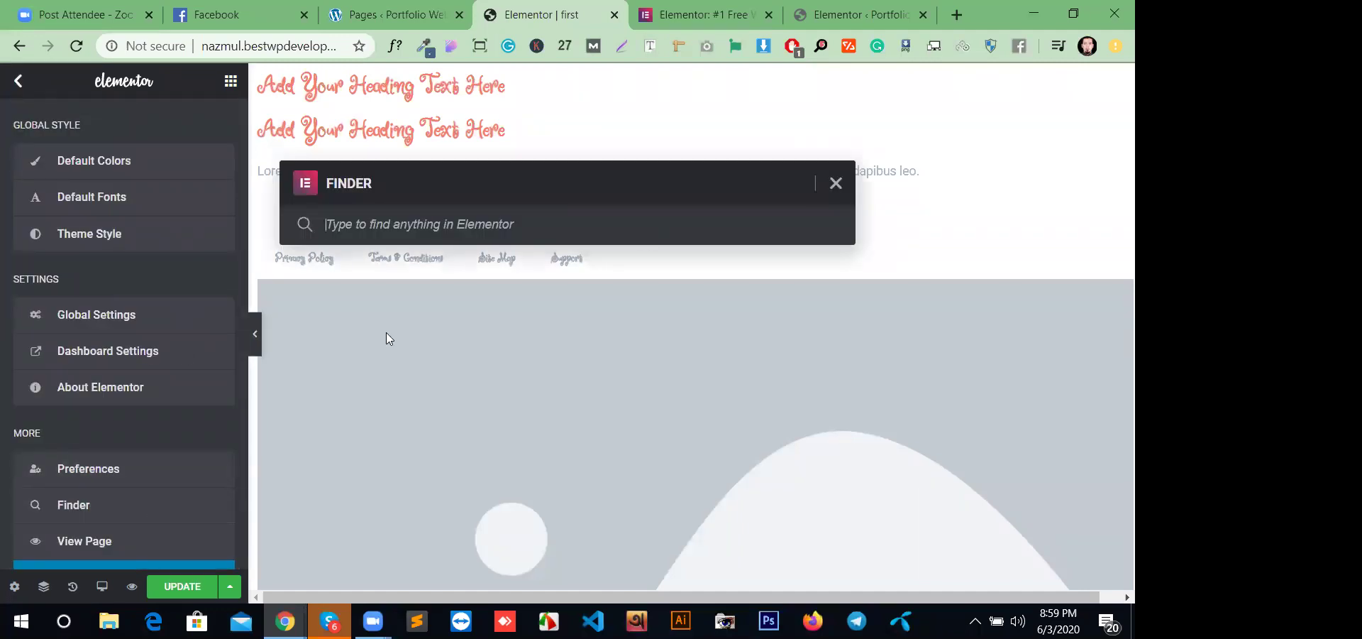
click(836, 183)
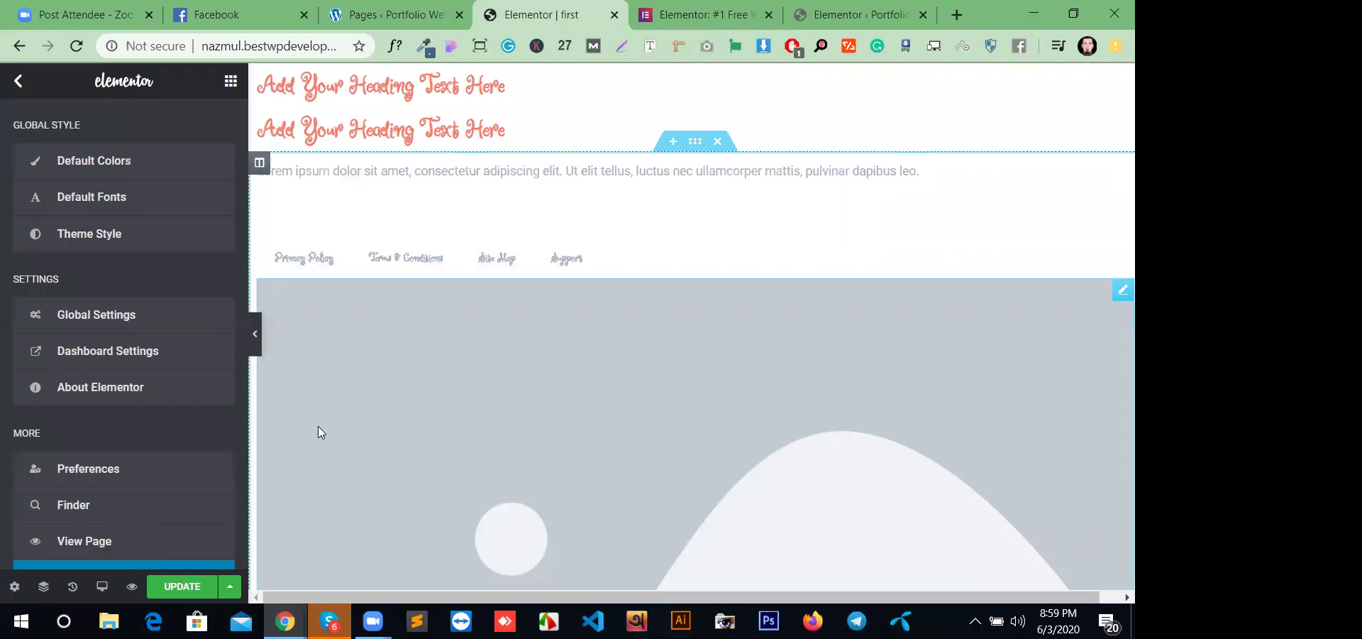
- Update the "first" page, view its live version, and return to the Elementor editor
click(214, 586)
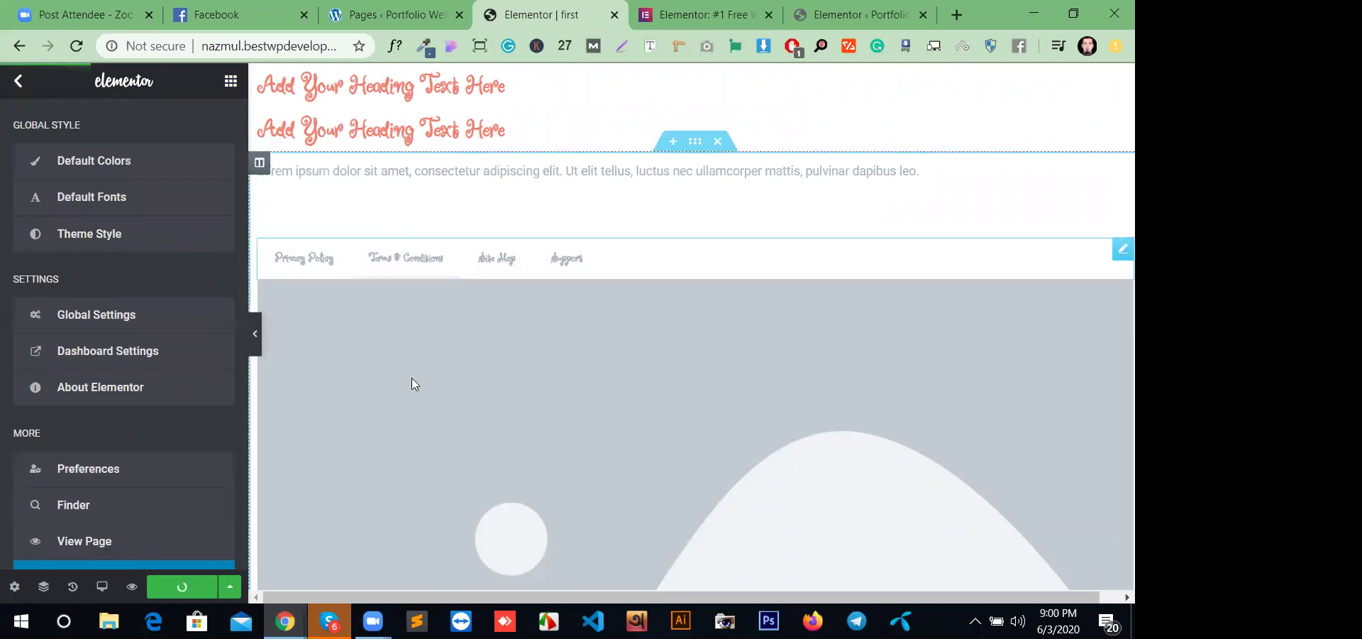
click(85, 541)
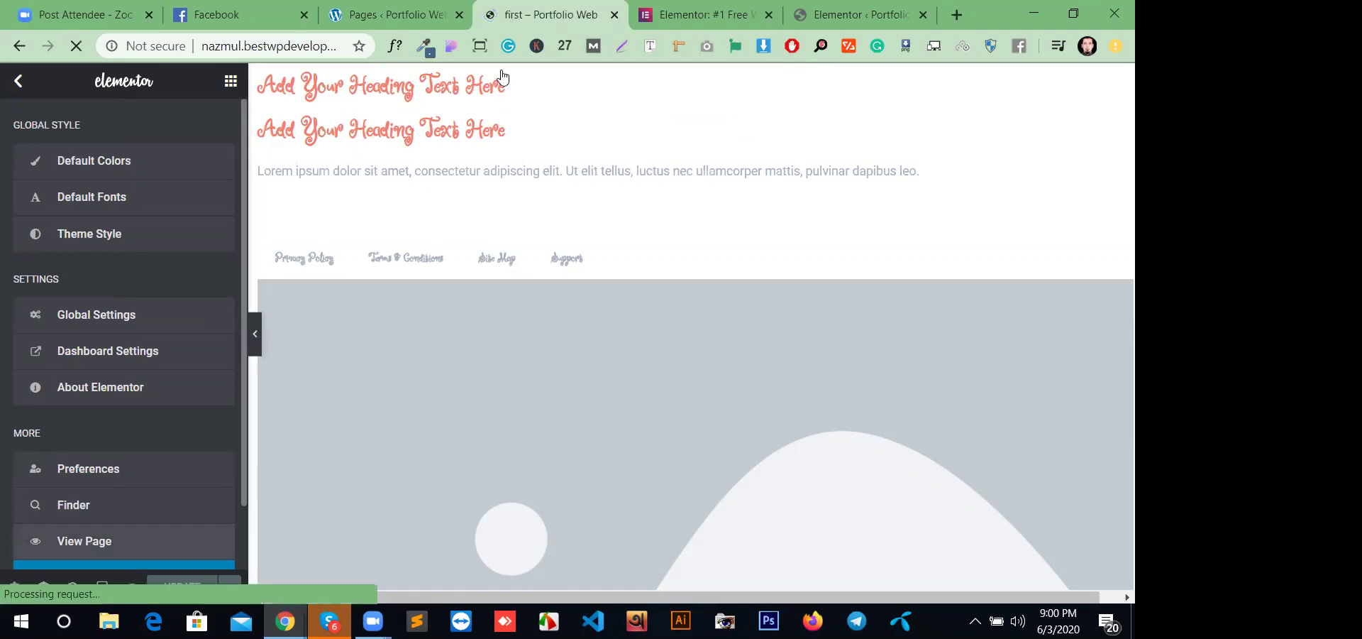
click(531, 77)
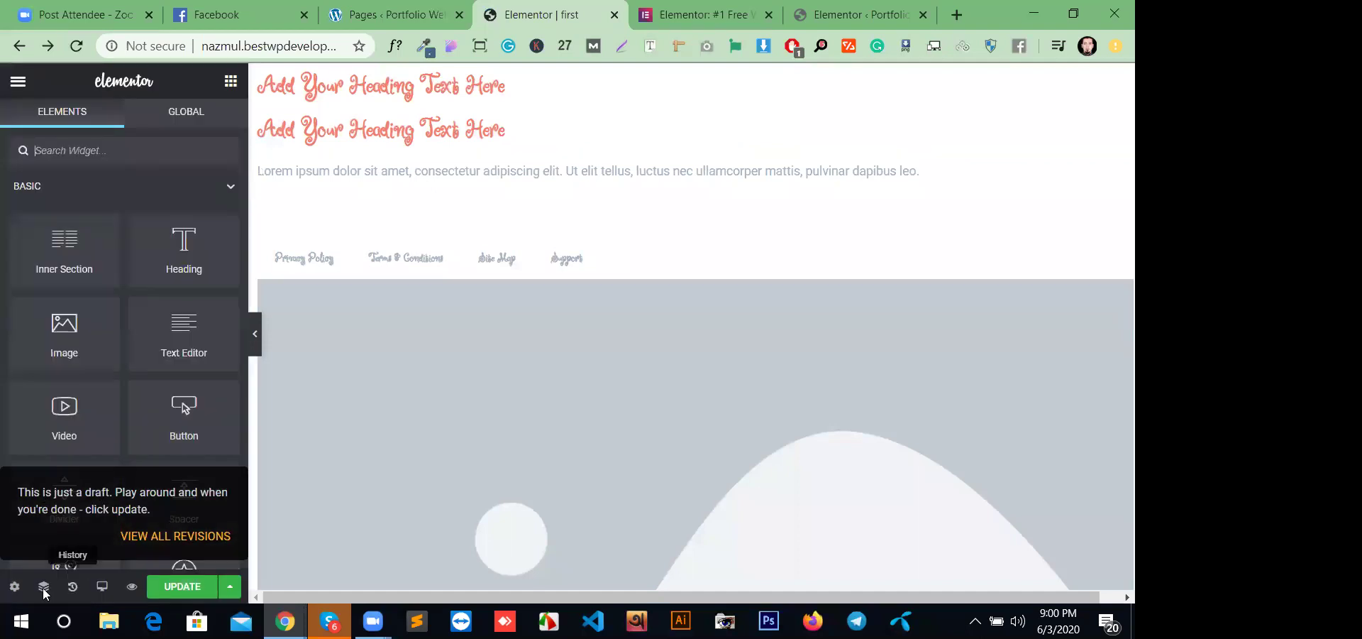
- Open the live page in a new browser tab, close the Elementor website tab, and return to the editor
click(17, 82)
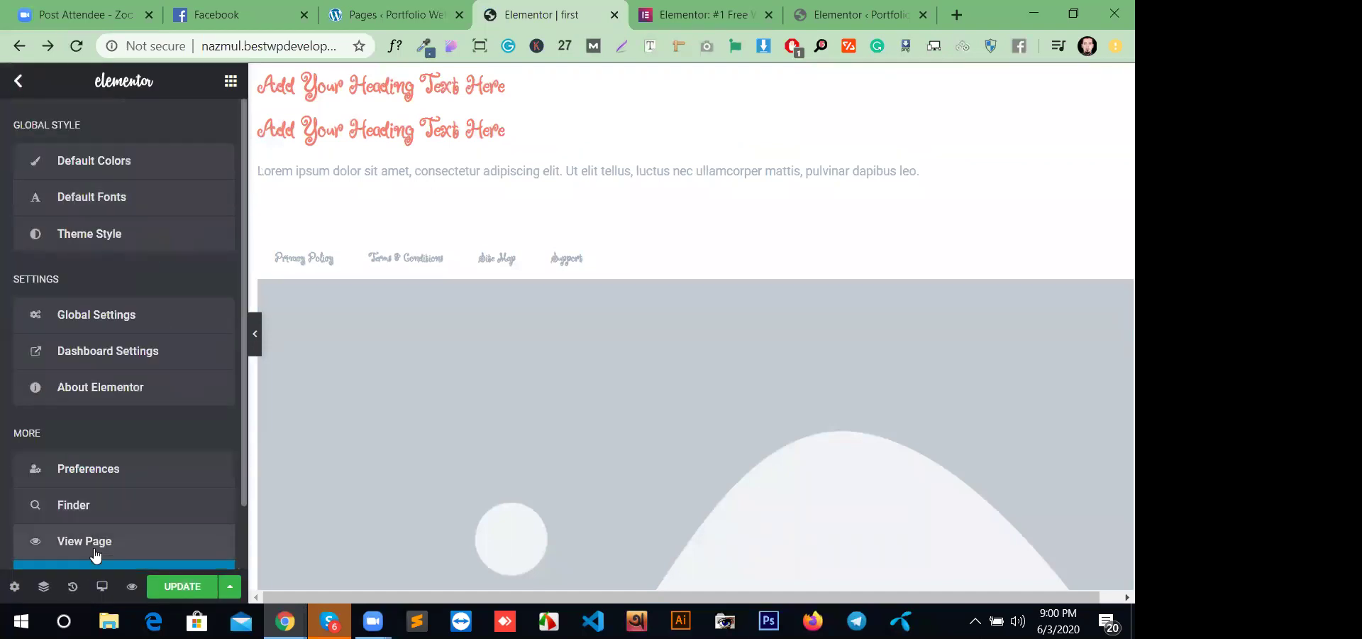
click(98, 541)
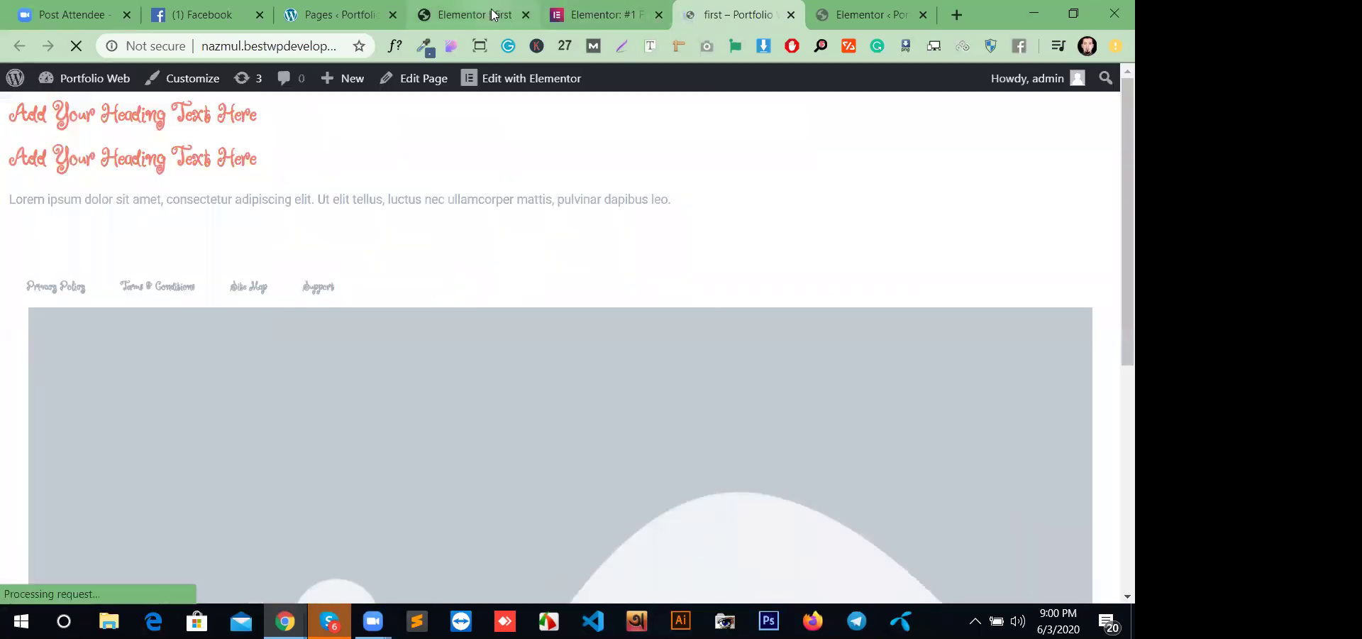
click(525, 15)
click(479, 14)
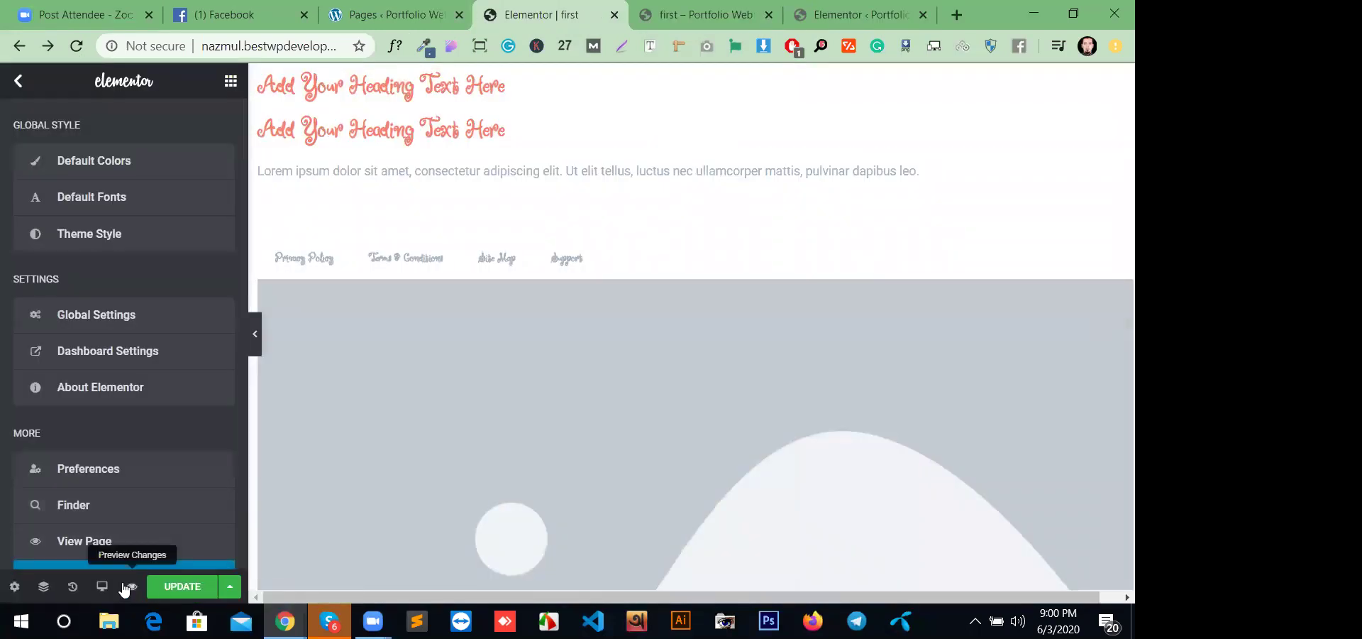
- Preview the page's changes in a new tab, compare them with the live page, and return to the editor
click(131, 586)
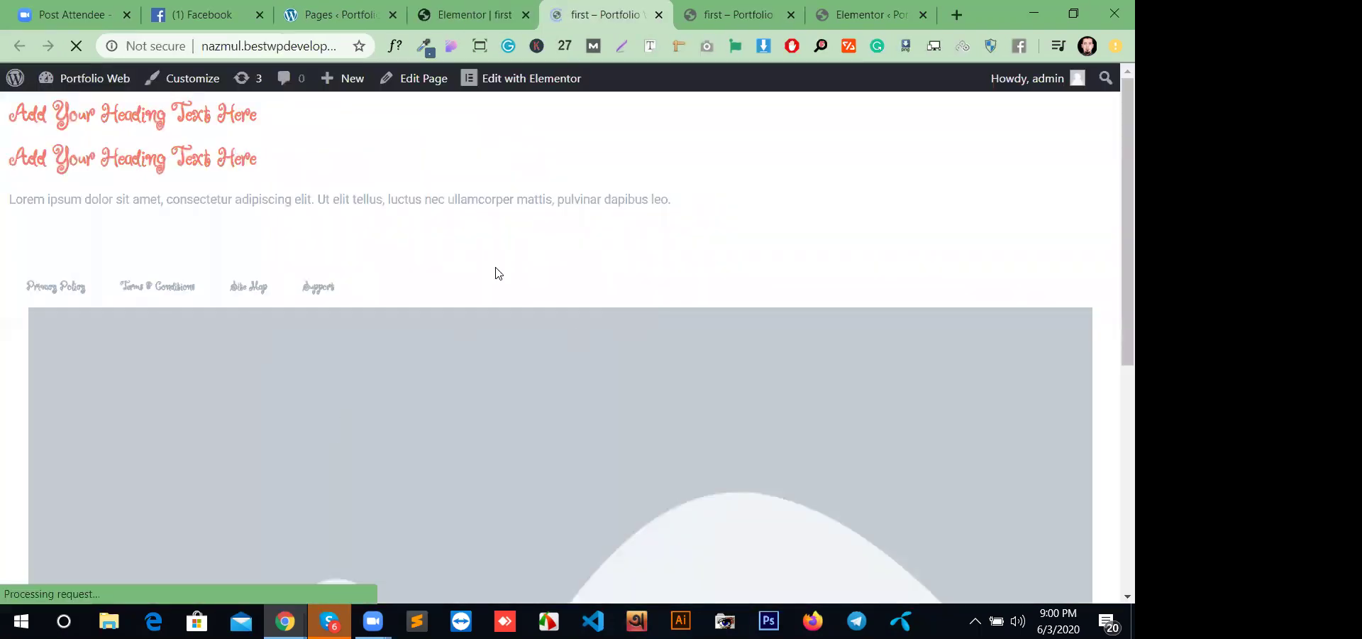
click(742, 15)
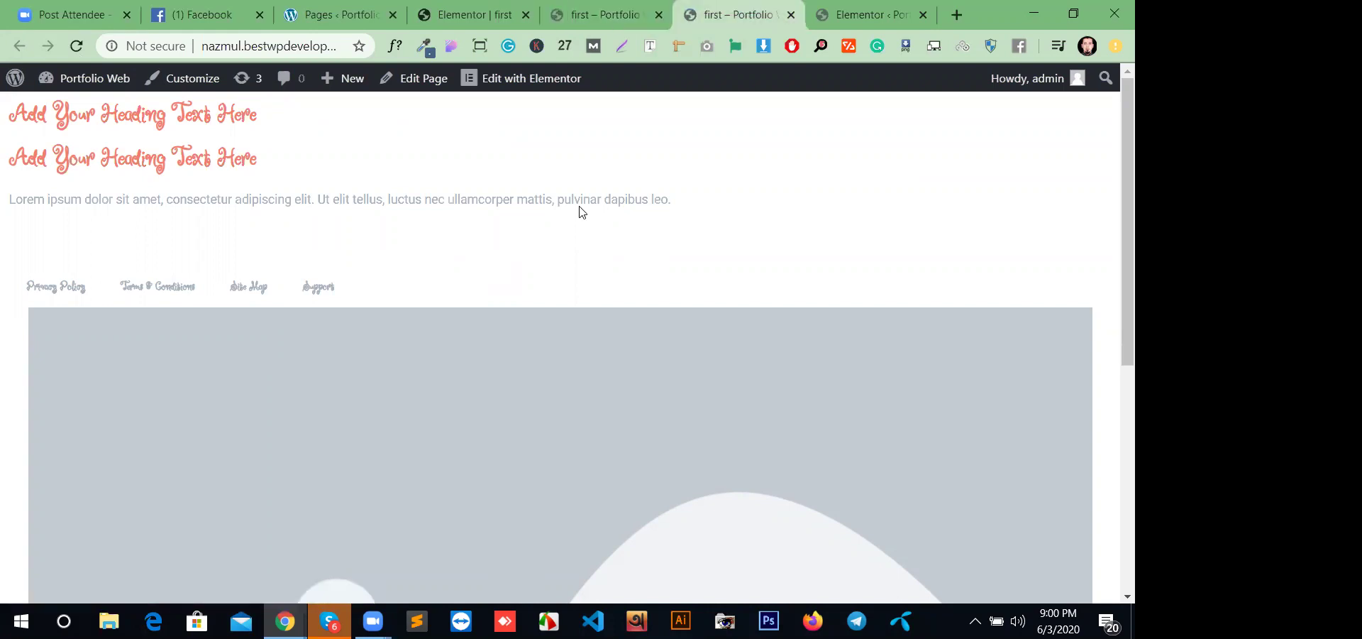
click(616, 14)
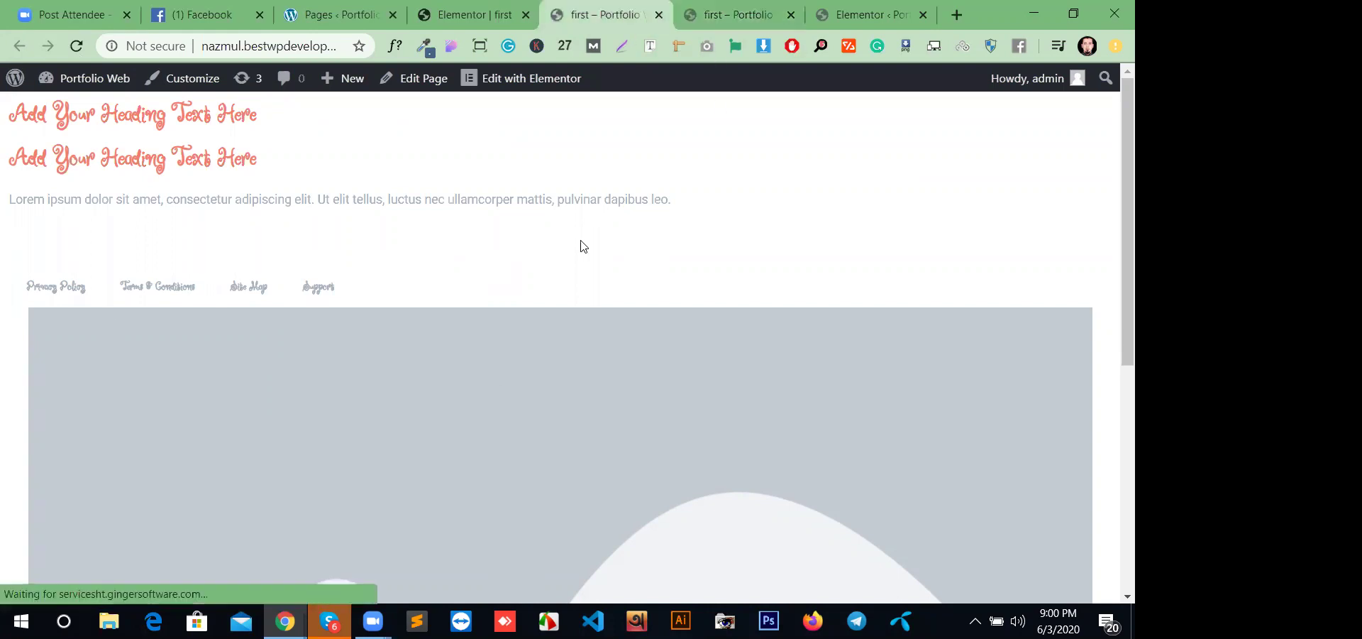
click(479, 18)
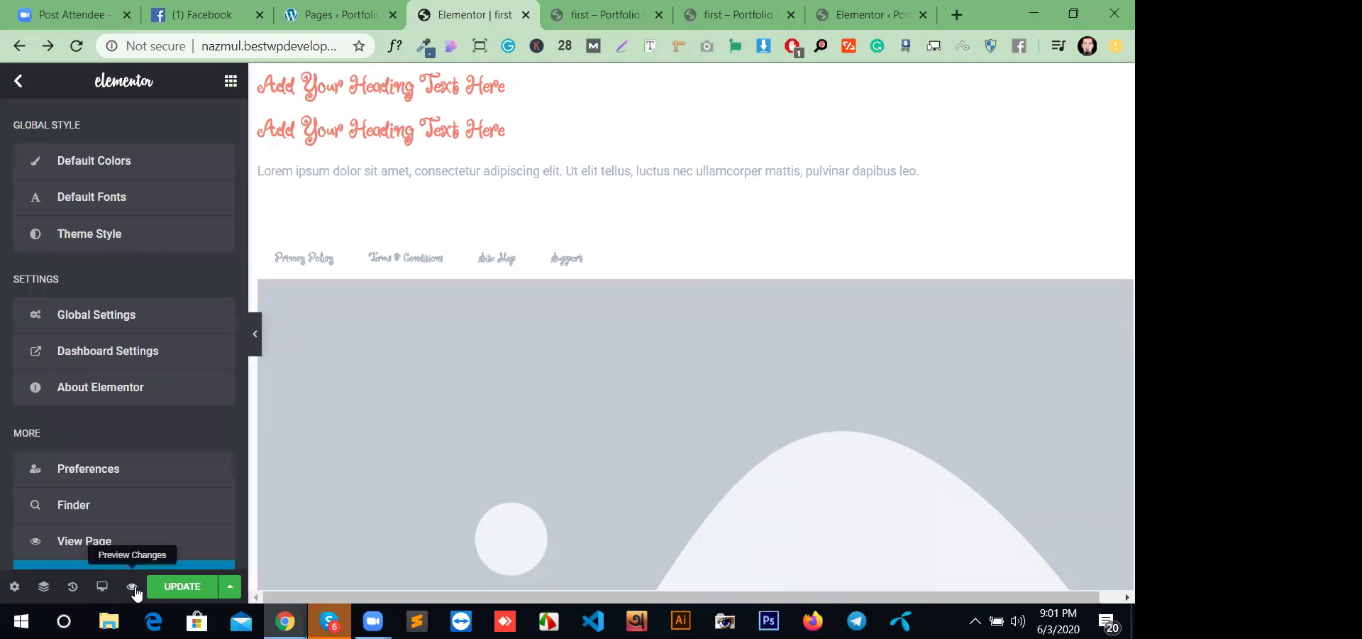
- Update the "first" page in Elementor and dismiss the browser notification
click(182, 587)
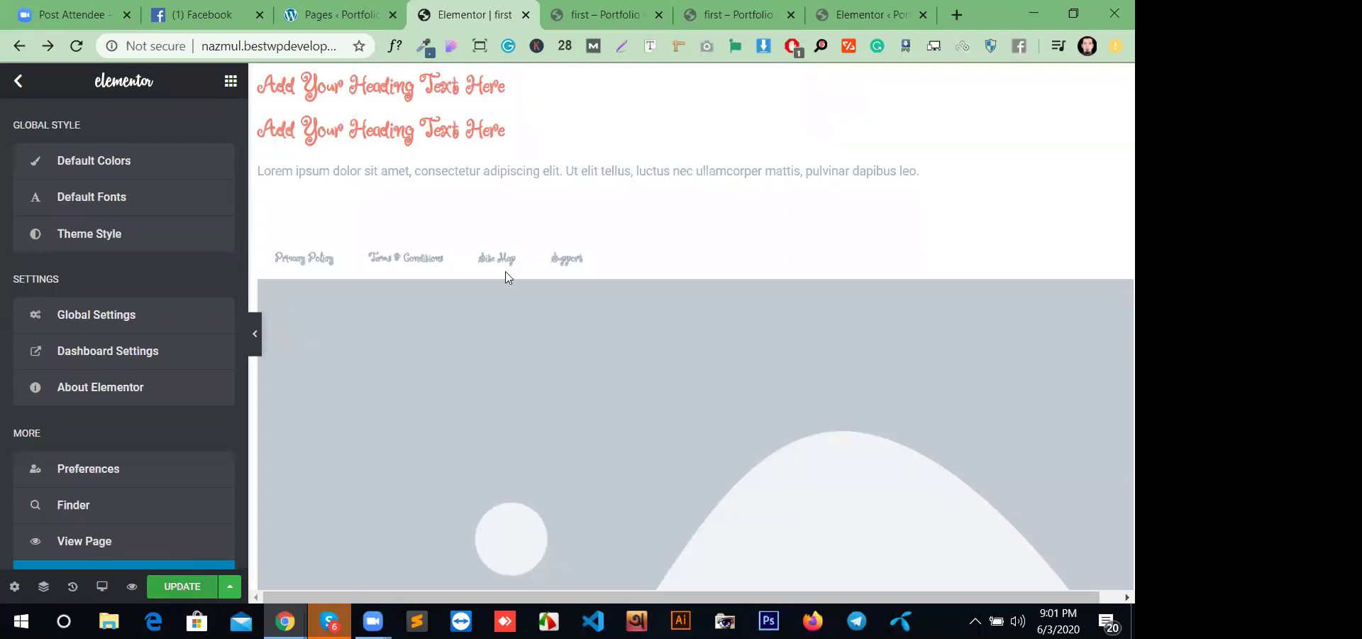
click(618, 10)
click(516, 16)
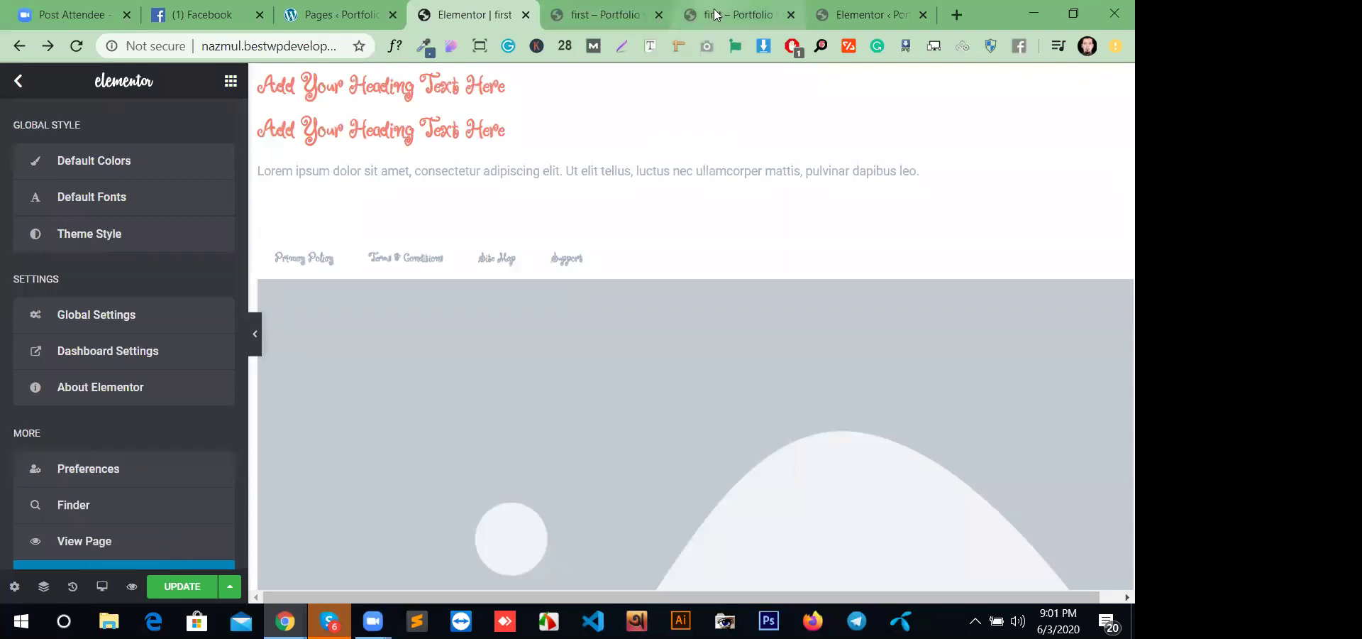
click(171, 586)
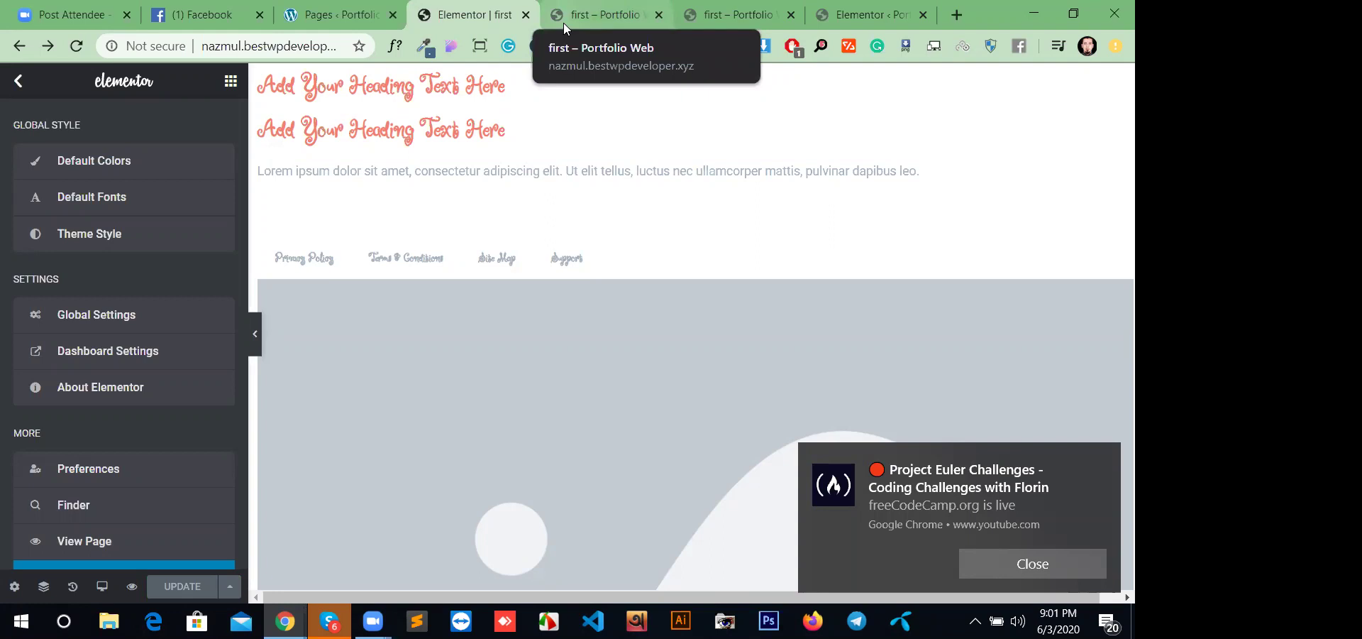
click(1105, 455)
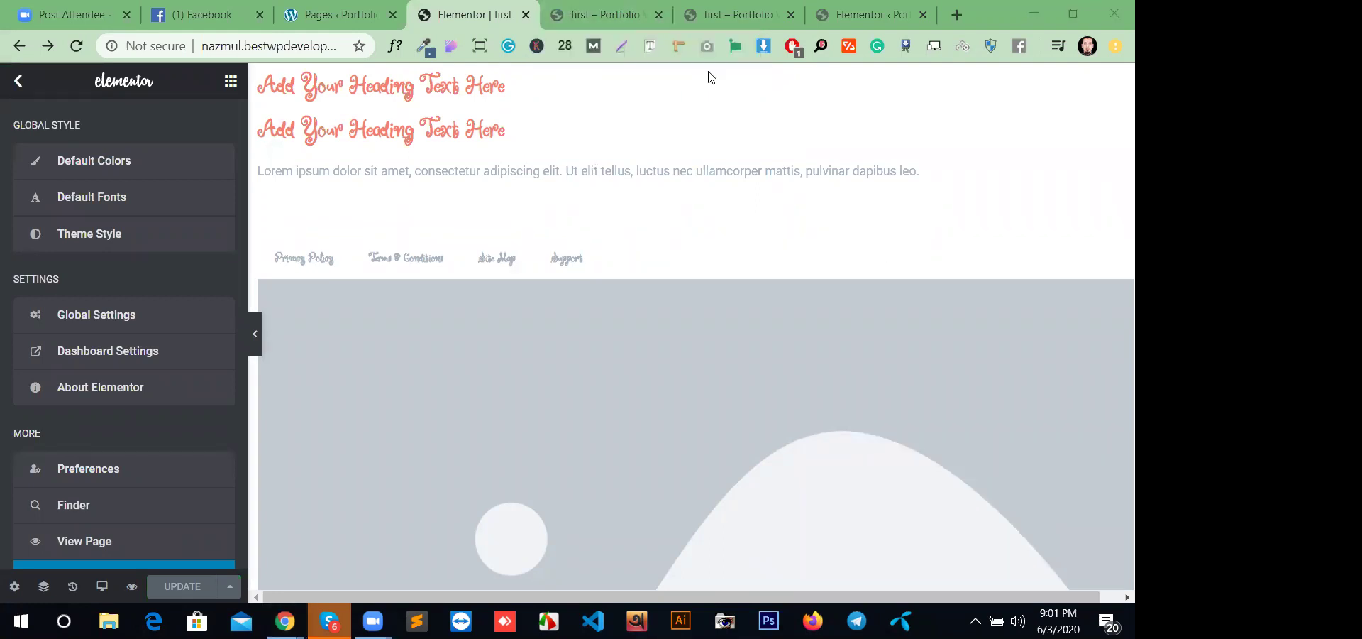
- Compare the preview tab with the live page tab, reload the live page, and return to the editor
click(611, 15)
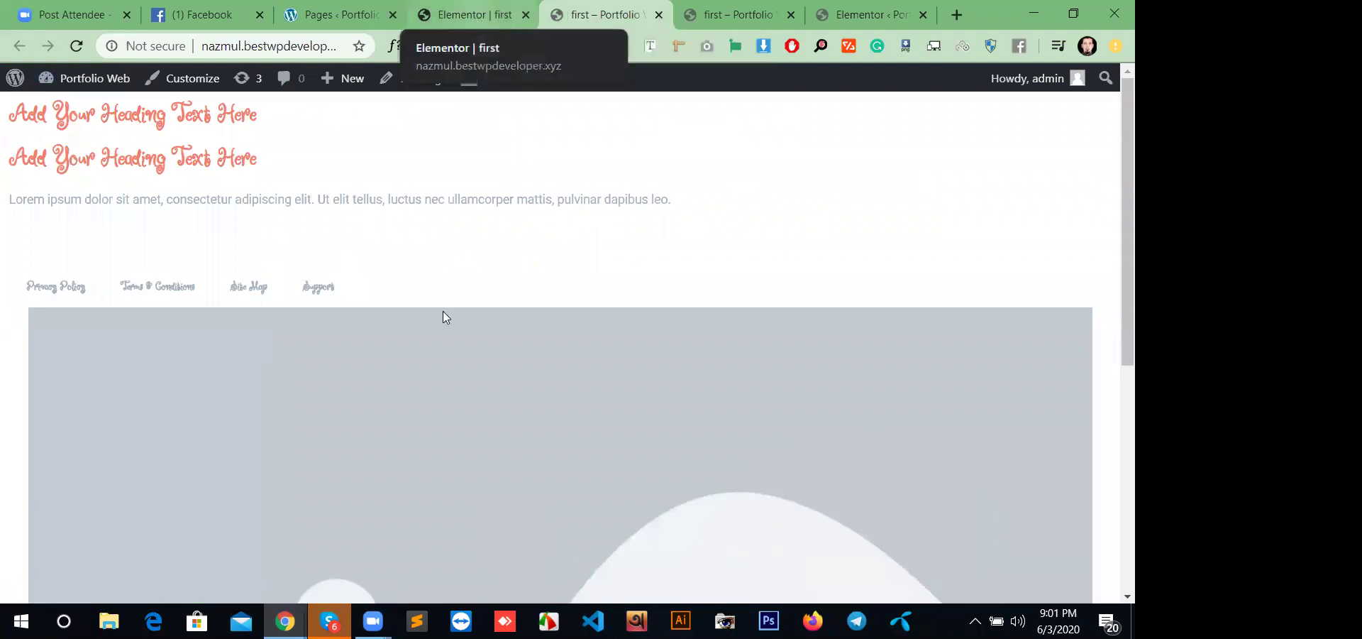
click(474, 15)
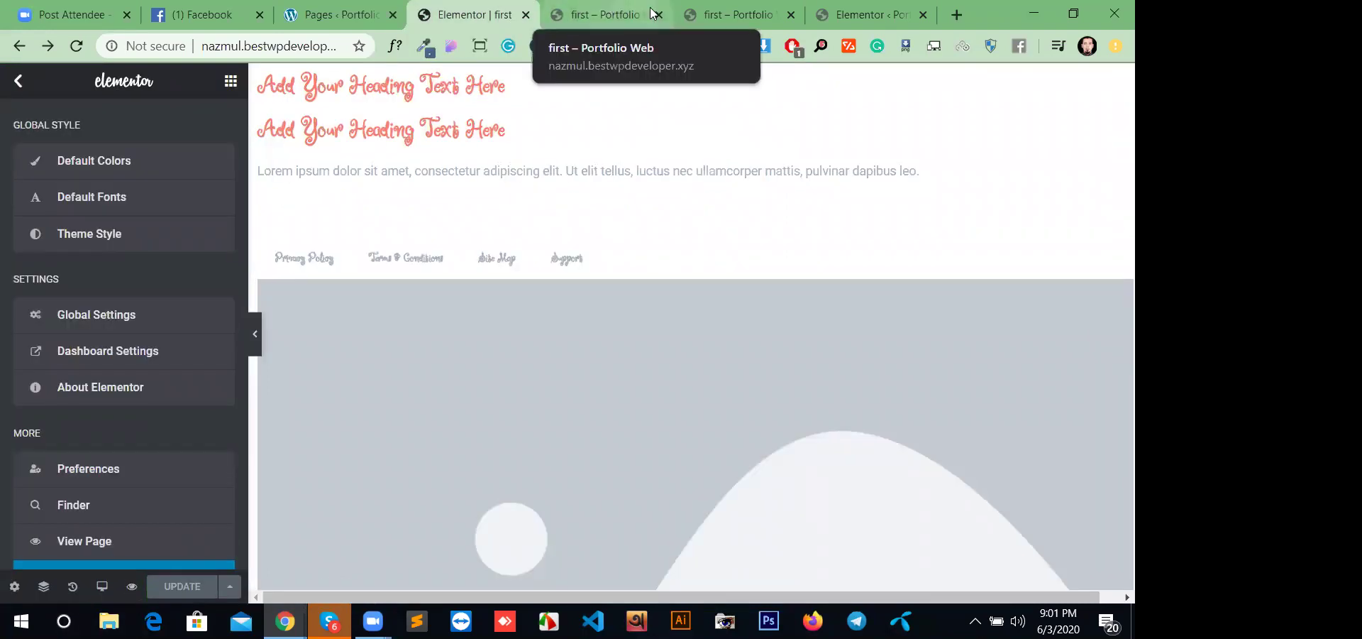
click(712, 14)
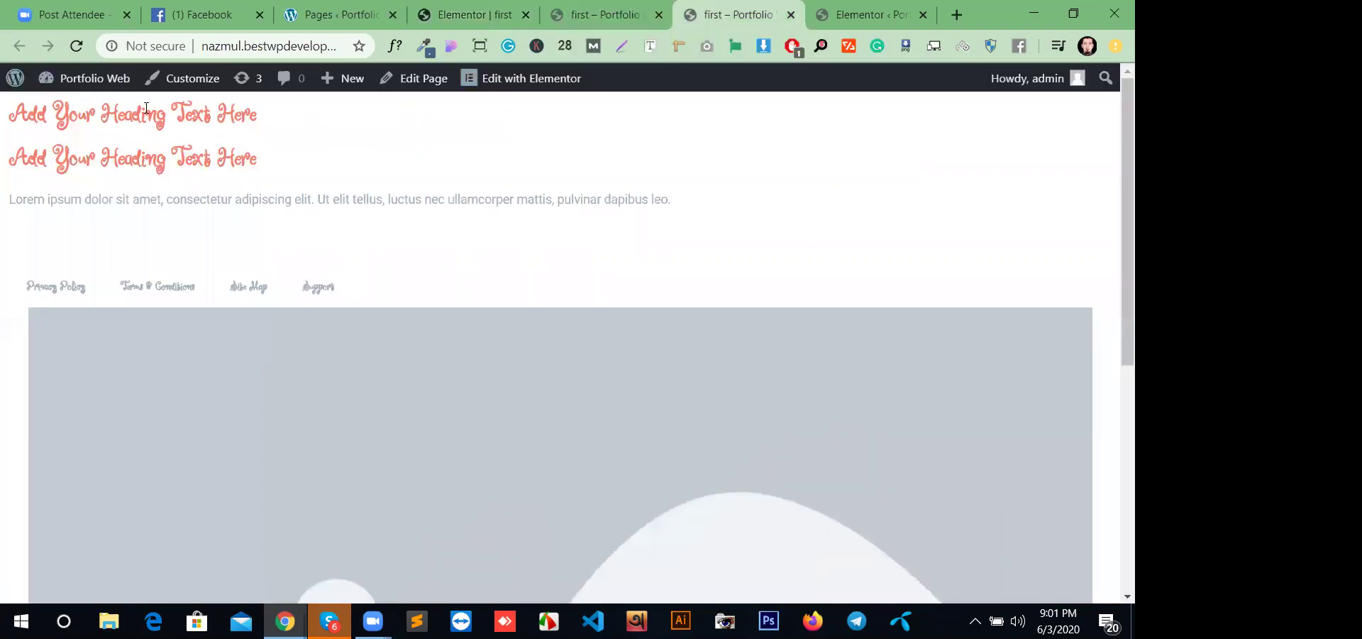
click(78, 49)
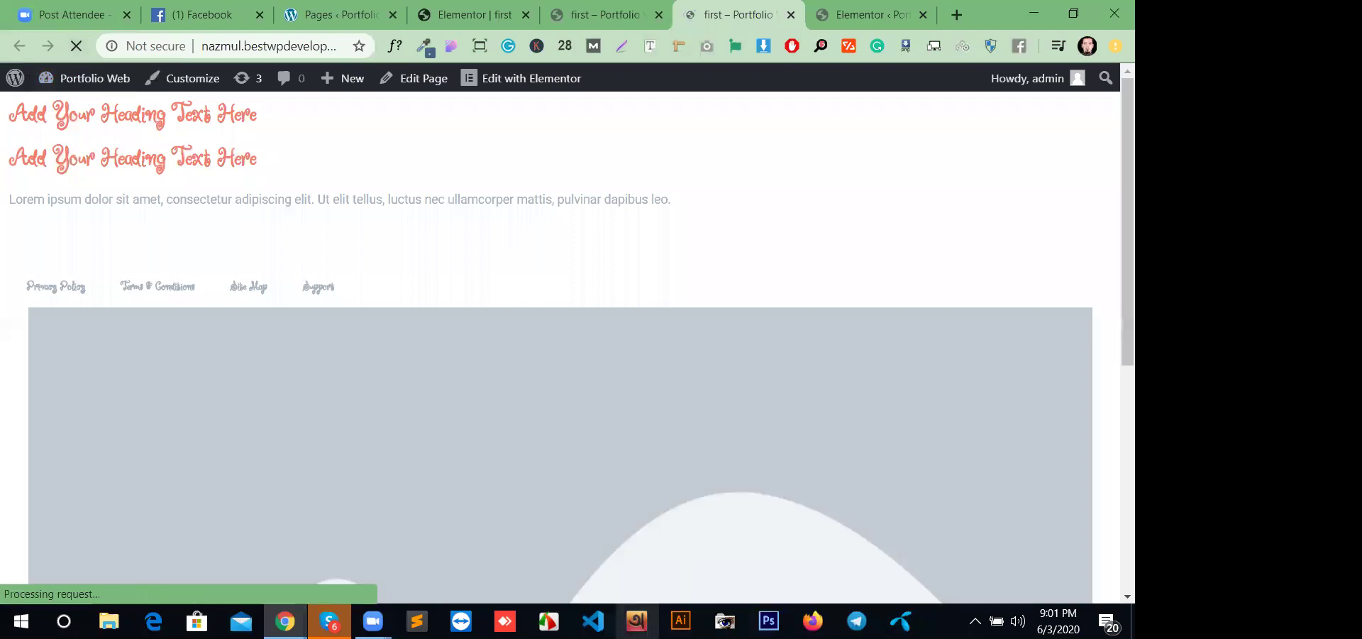
click(575, 20)
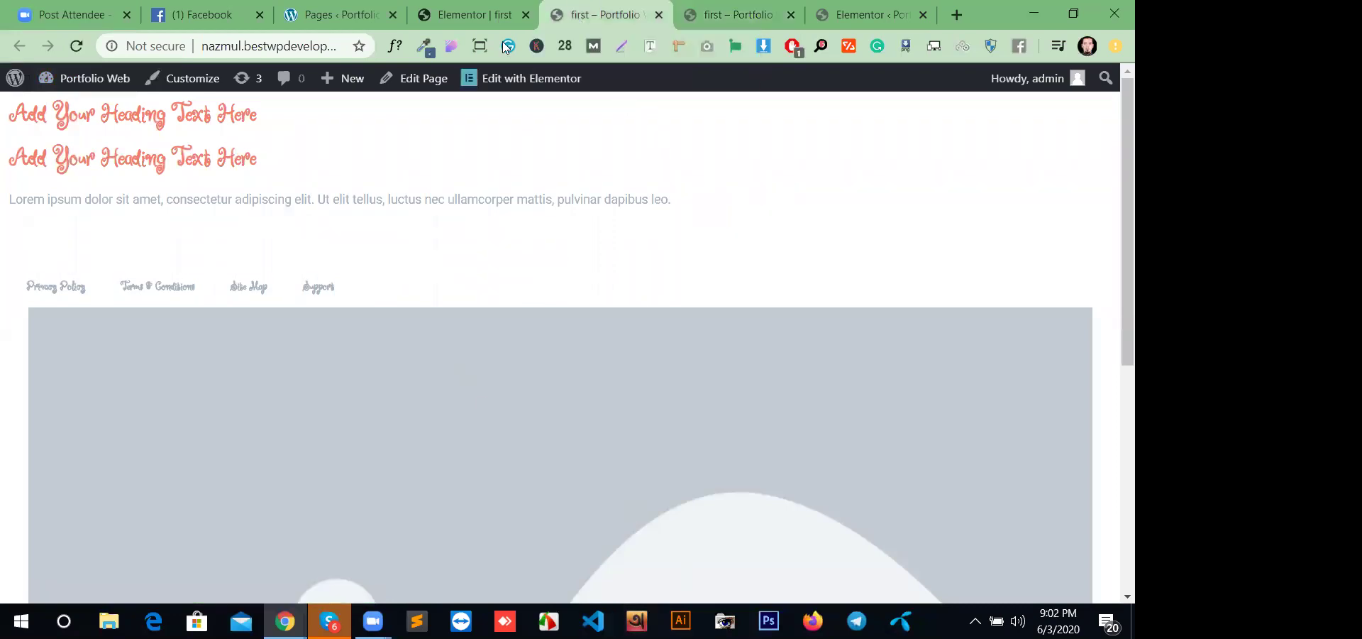
click(497, 16)
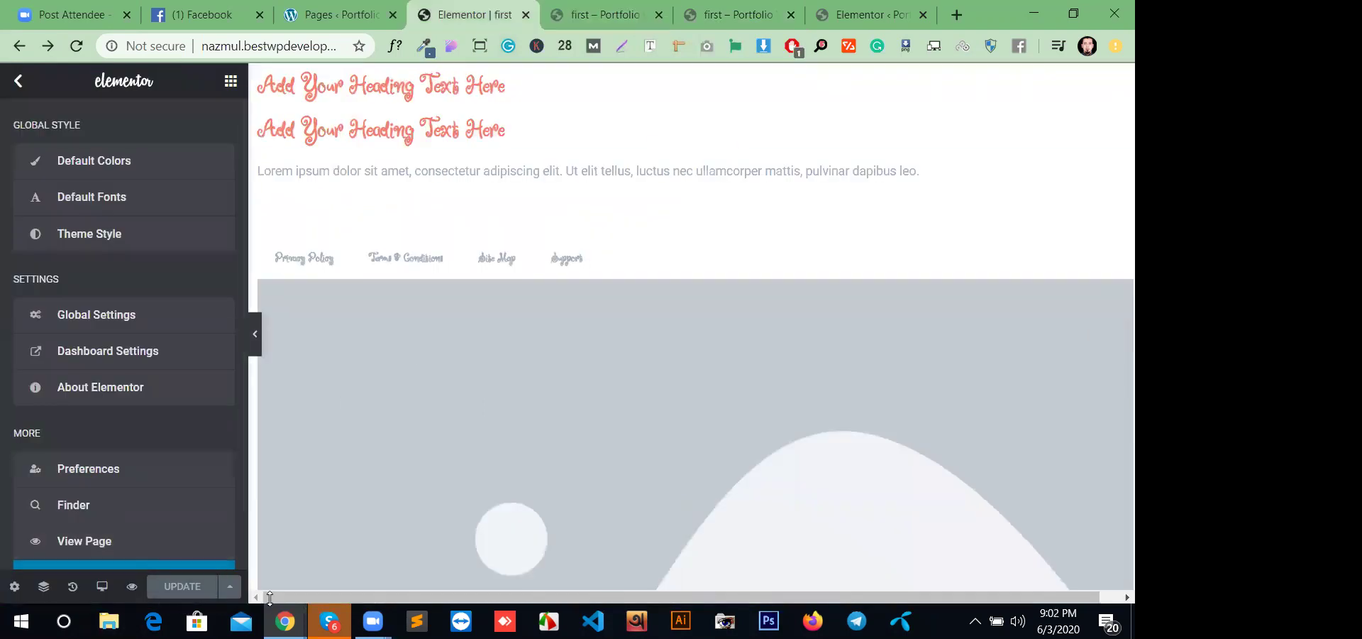
- Open the Exit to Dashboard link in a new browser tab, view the Edit Page screen, and return to the editor's widget list
scroll(183, 522, down, 2)
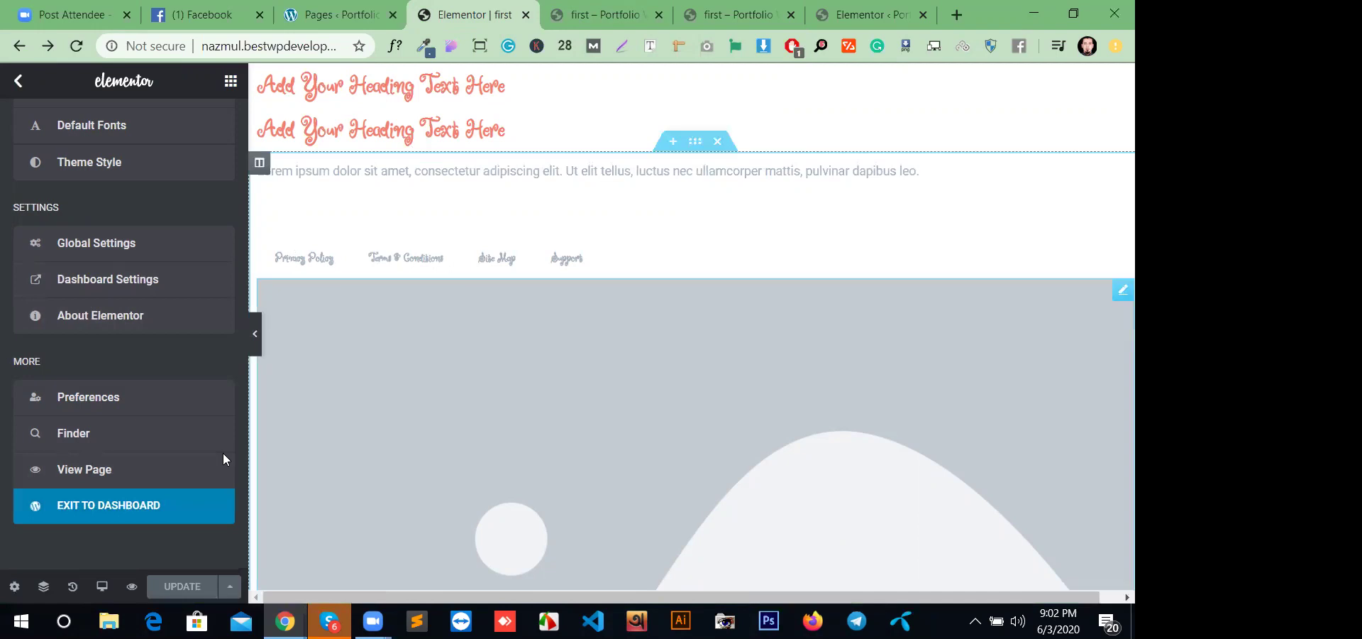
right_click(138, 516)
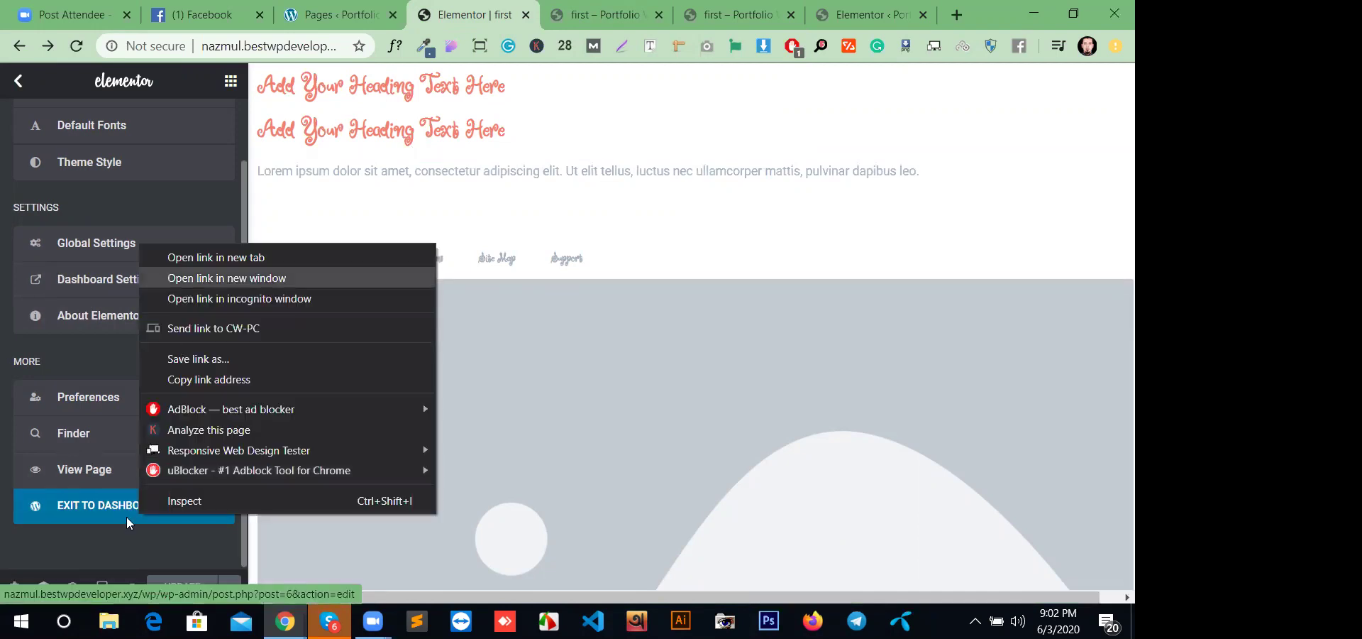
click(90, 552)
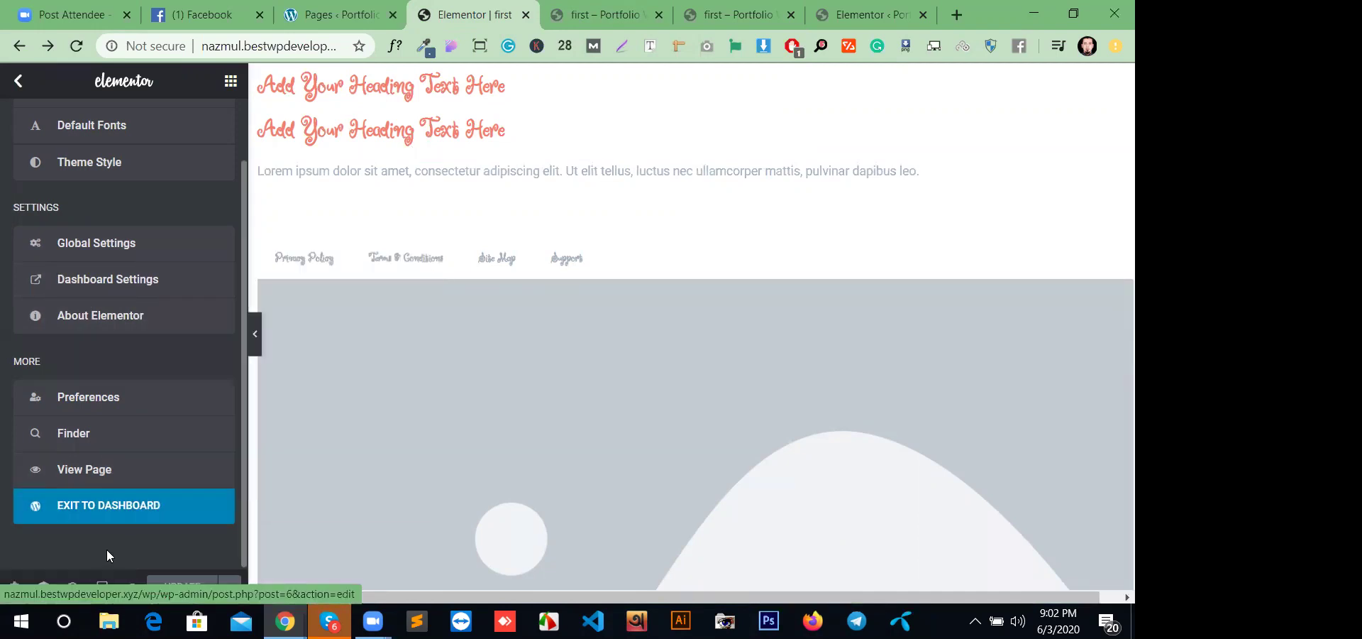
middle_click(138, 515)
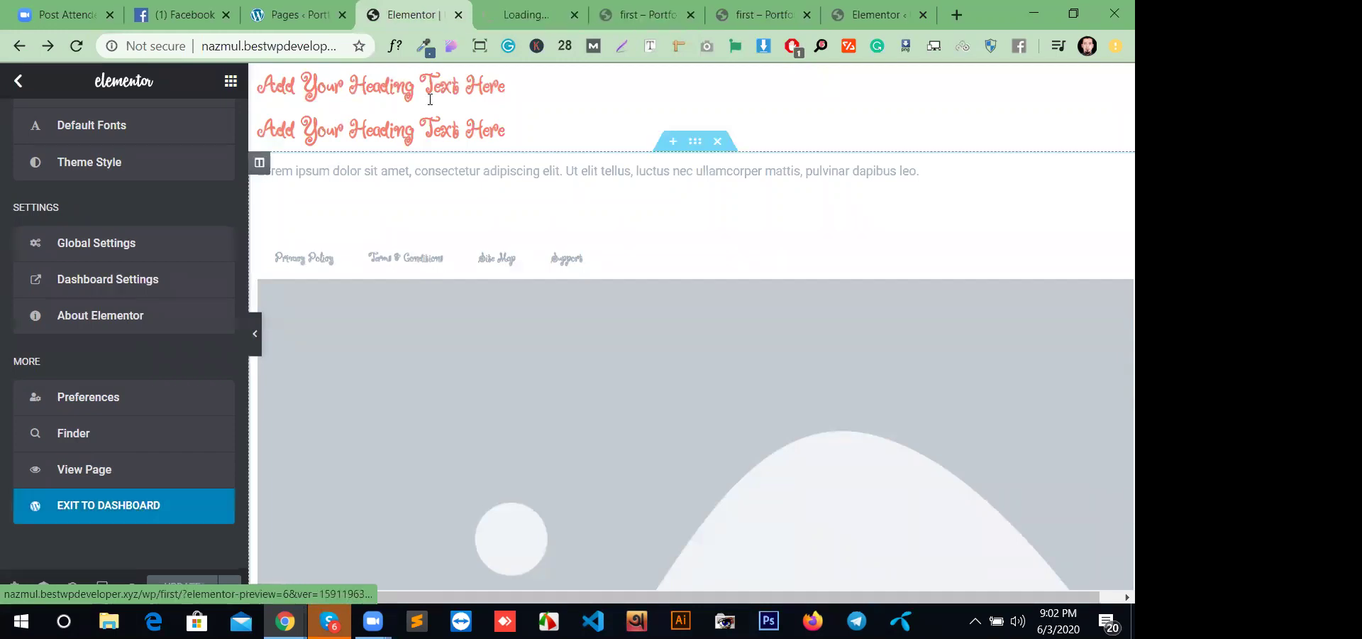
key(ctrl+Tab)
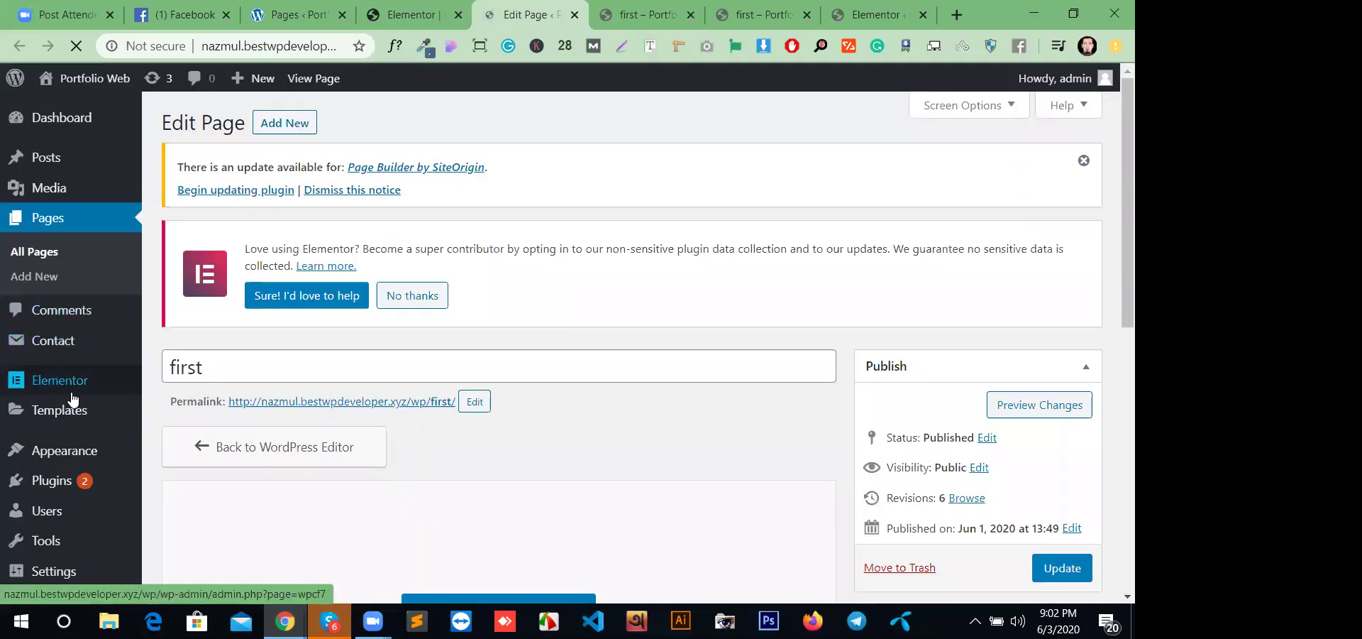
scroll(81, 411, down, 5)
scroll(81, 408, up, 5)
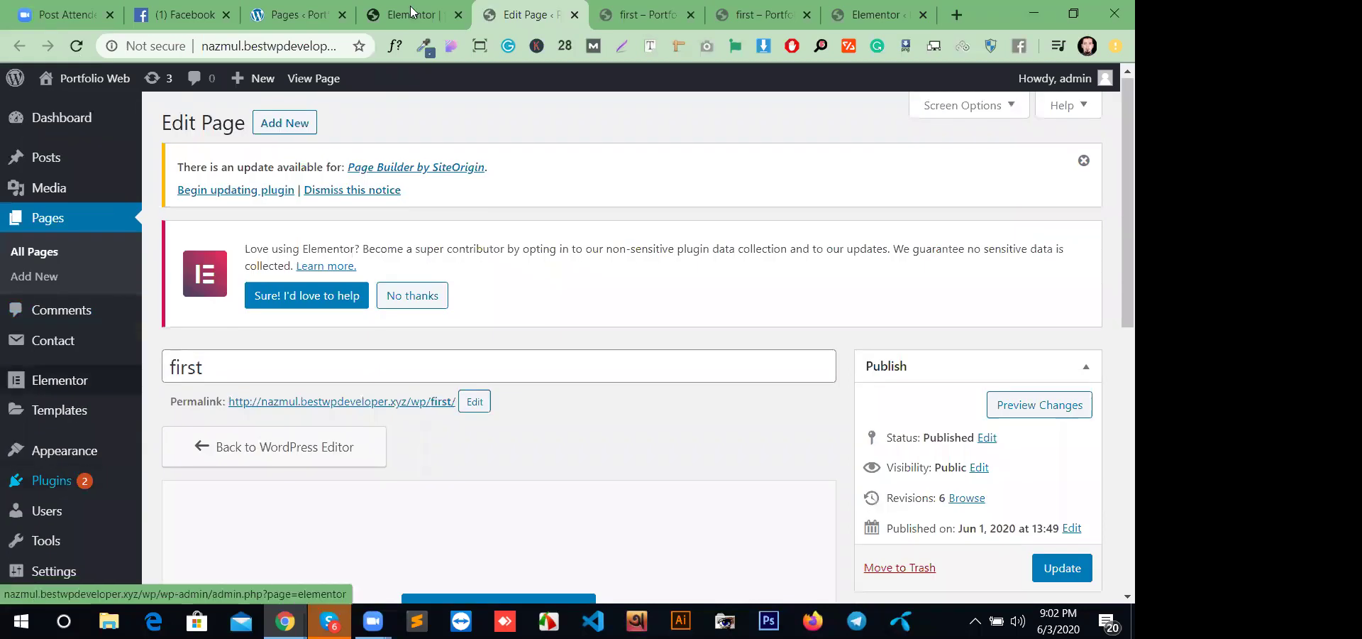
key(ctrl+shift+Tab)
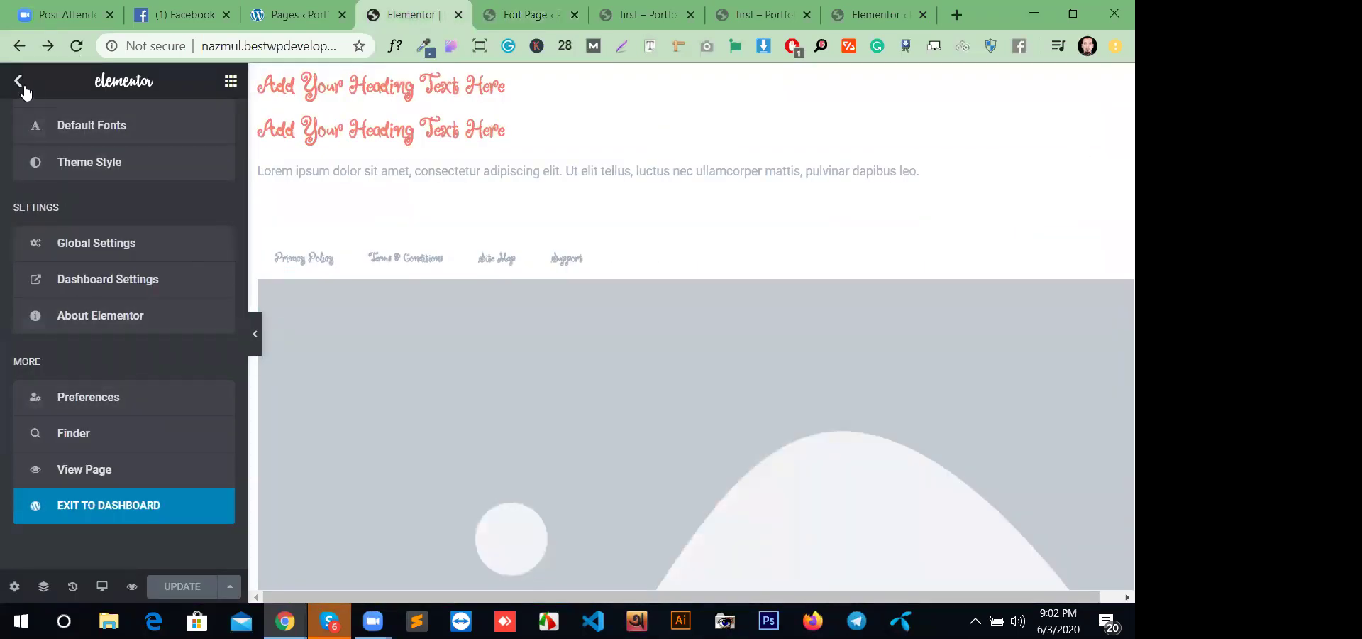
click(231, 83)
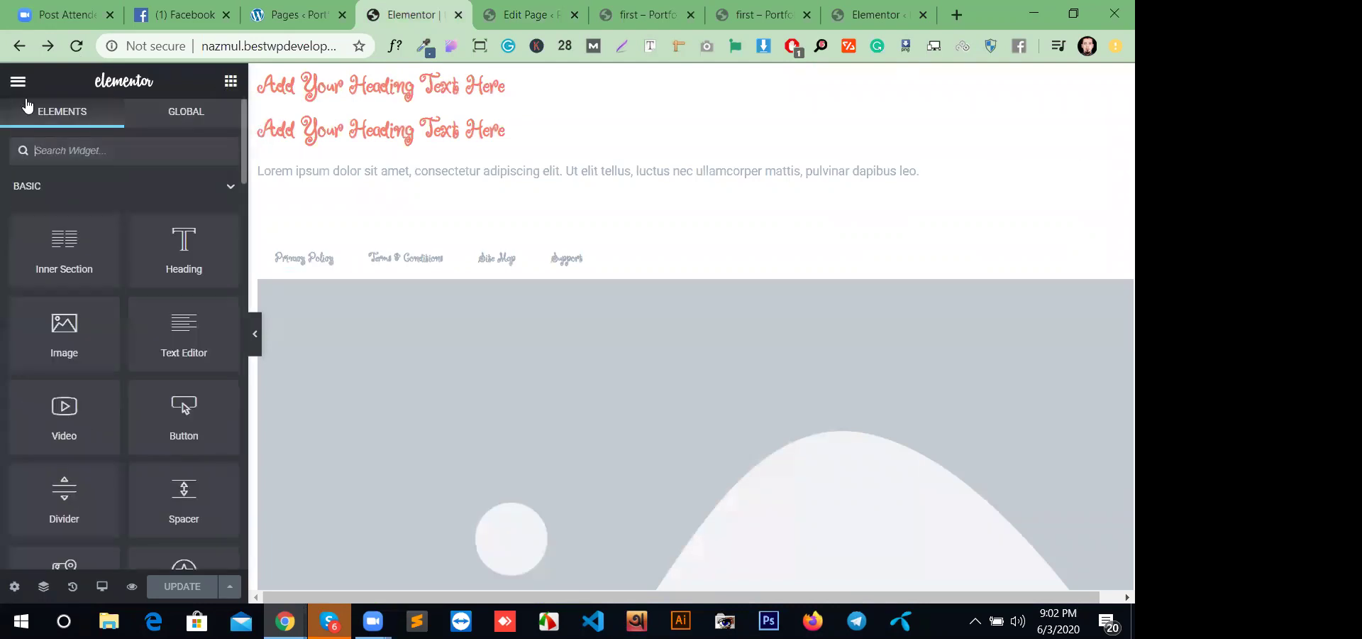
- Look through the Templates submenu in the dashboard's Edit Page tab and return to the Elementor editor
click(528, 14)
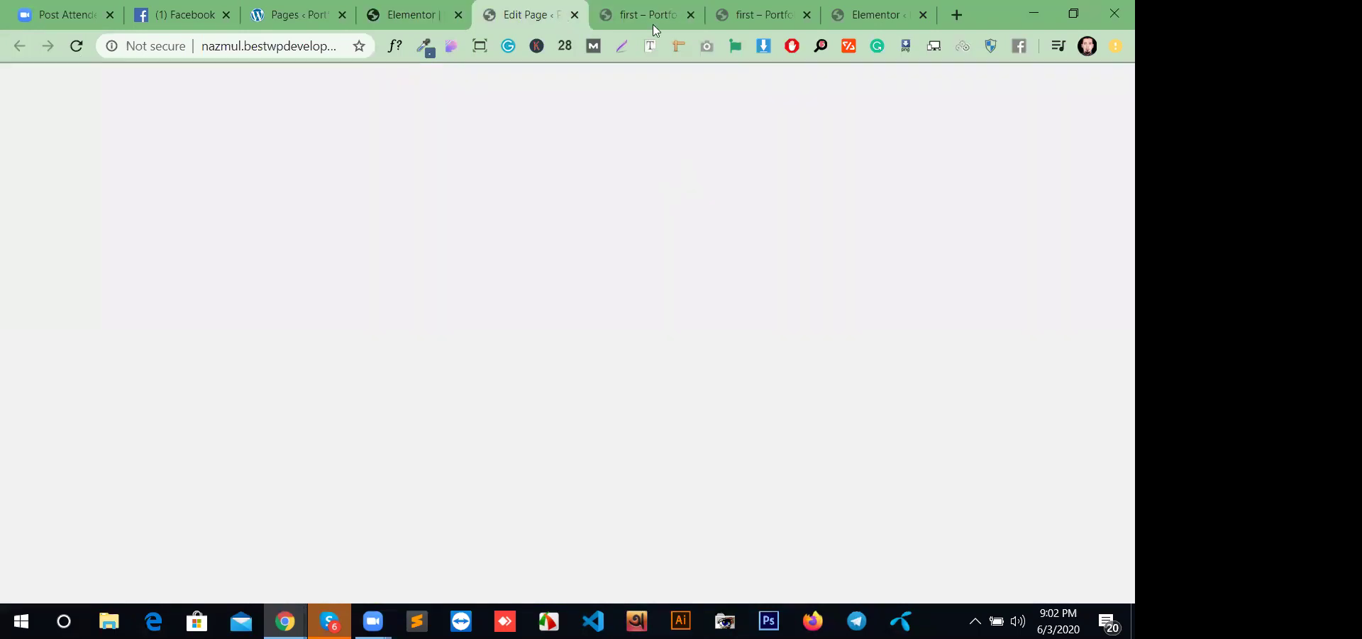
click(642, 14)
click(525, 14)
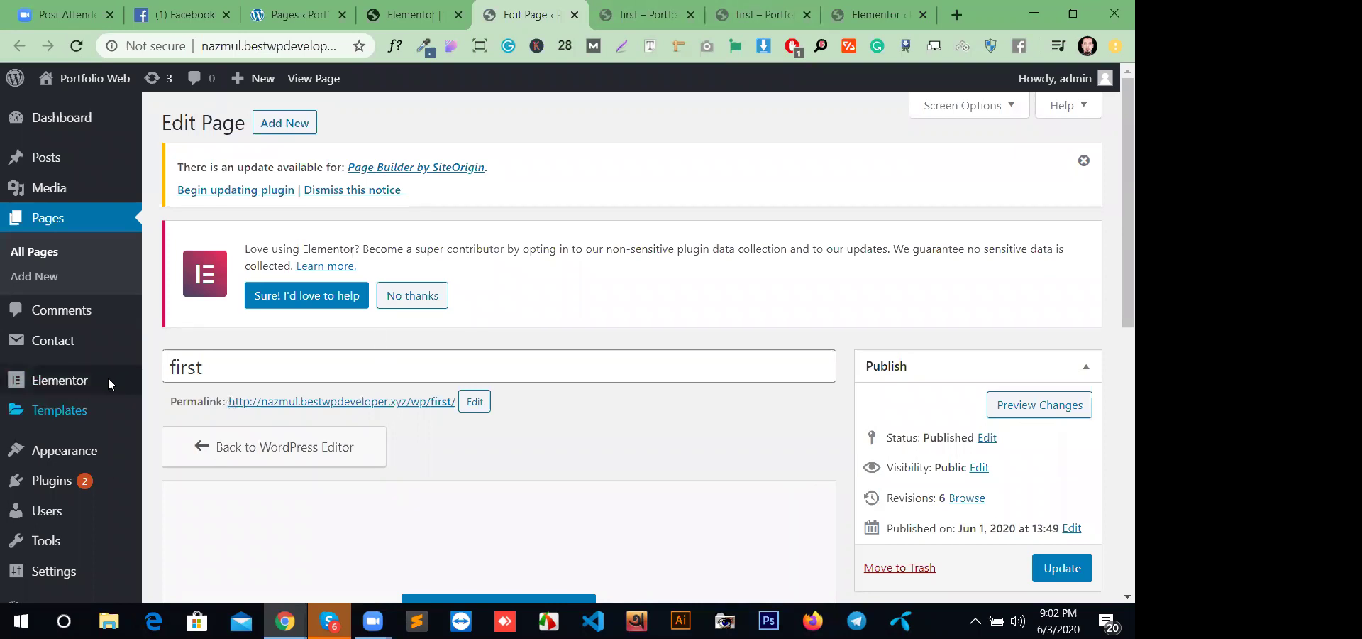
mouse_move(110, 416)
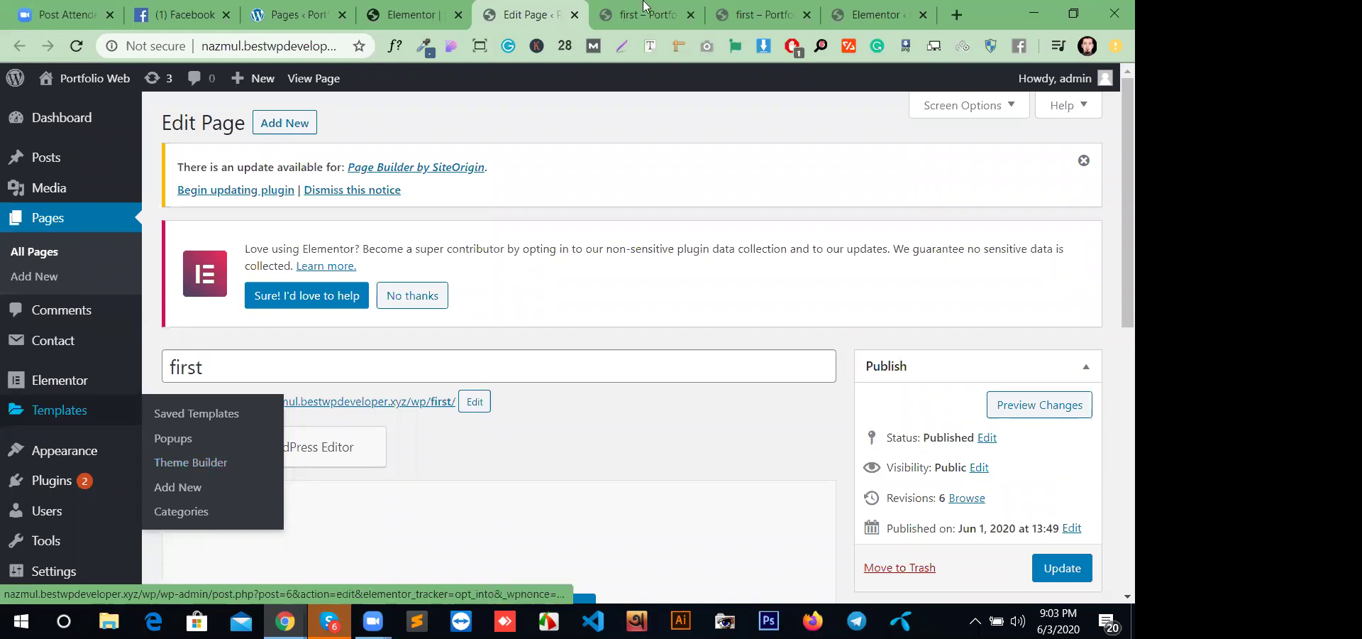
click(422, 20)
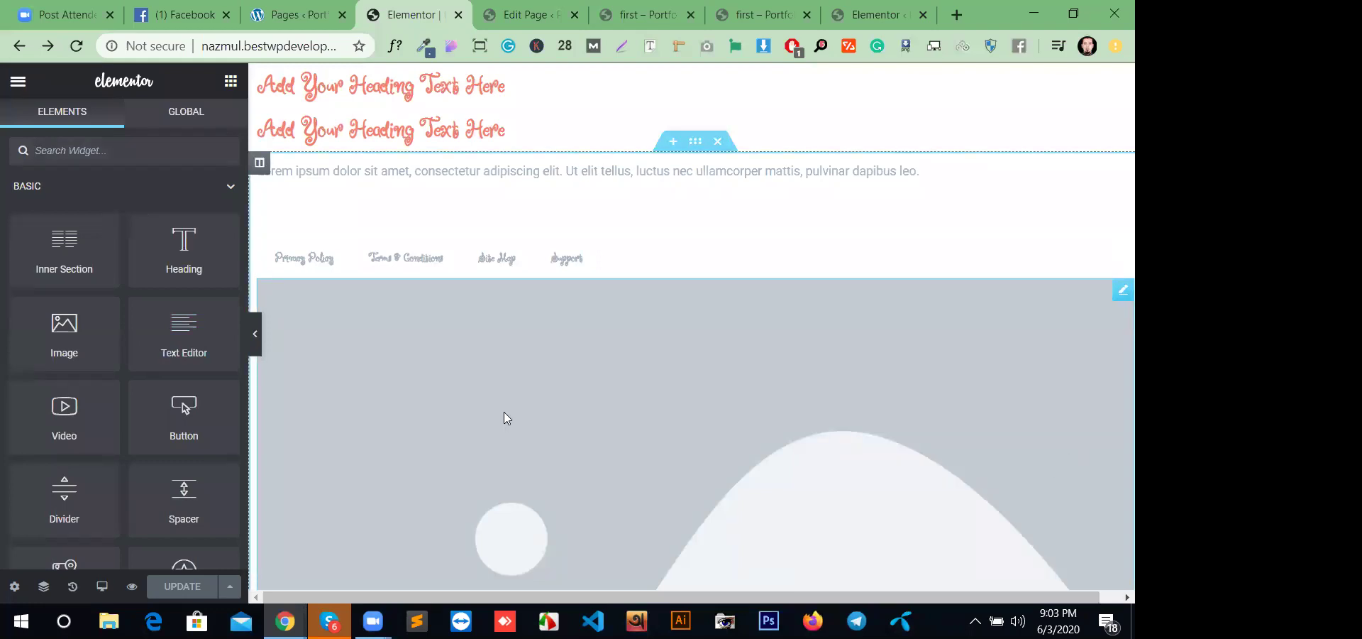
- Save the lorem ipsum Text Editor widget as a global widget named "heading"
right_click(696, 142)
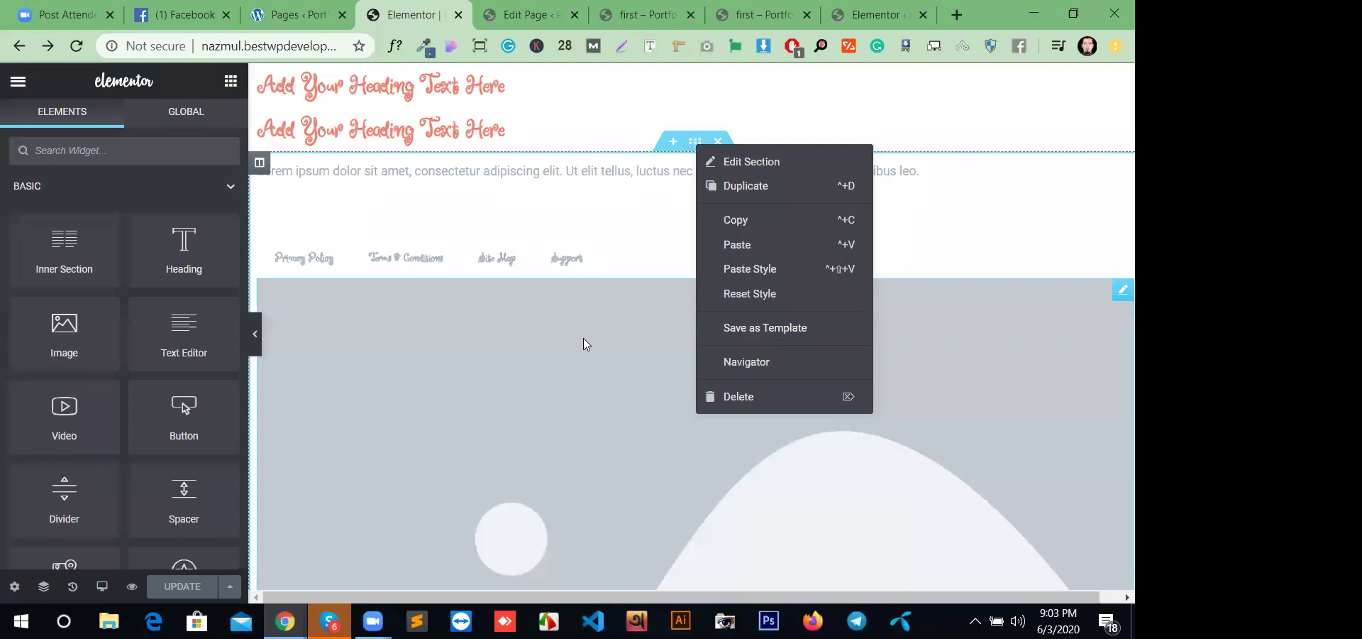
click(630, 192)
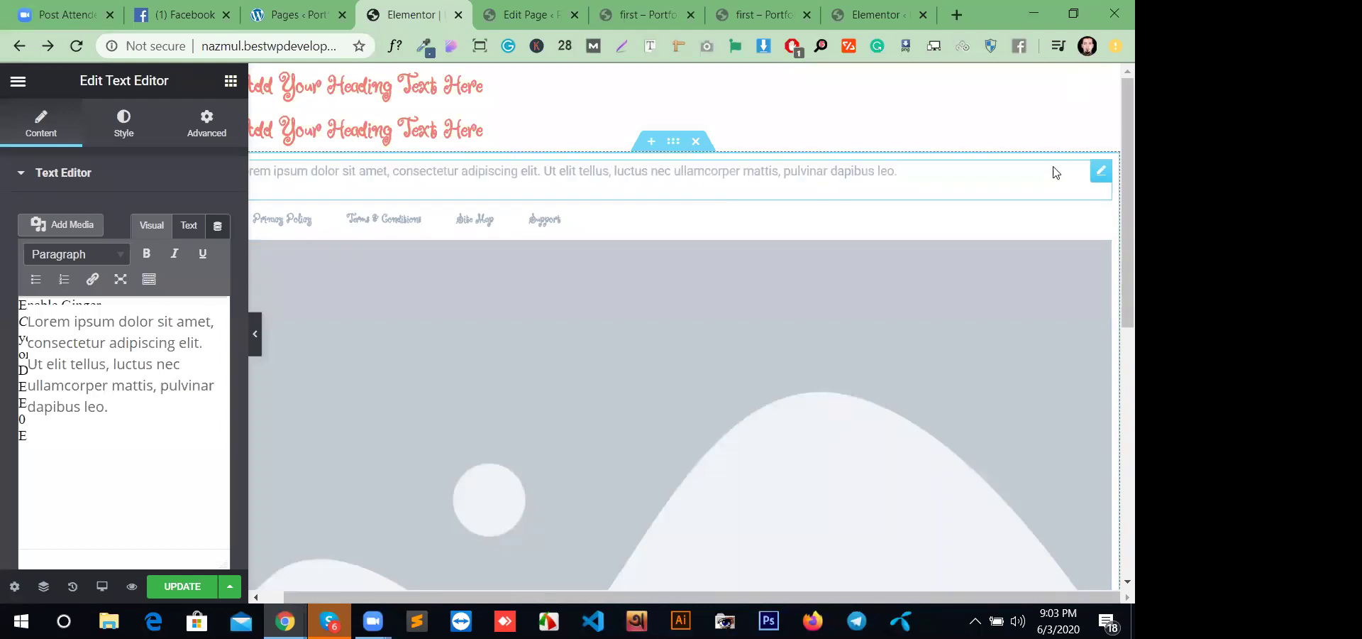
right_click(1099, 176)
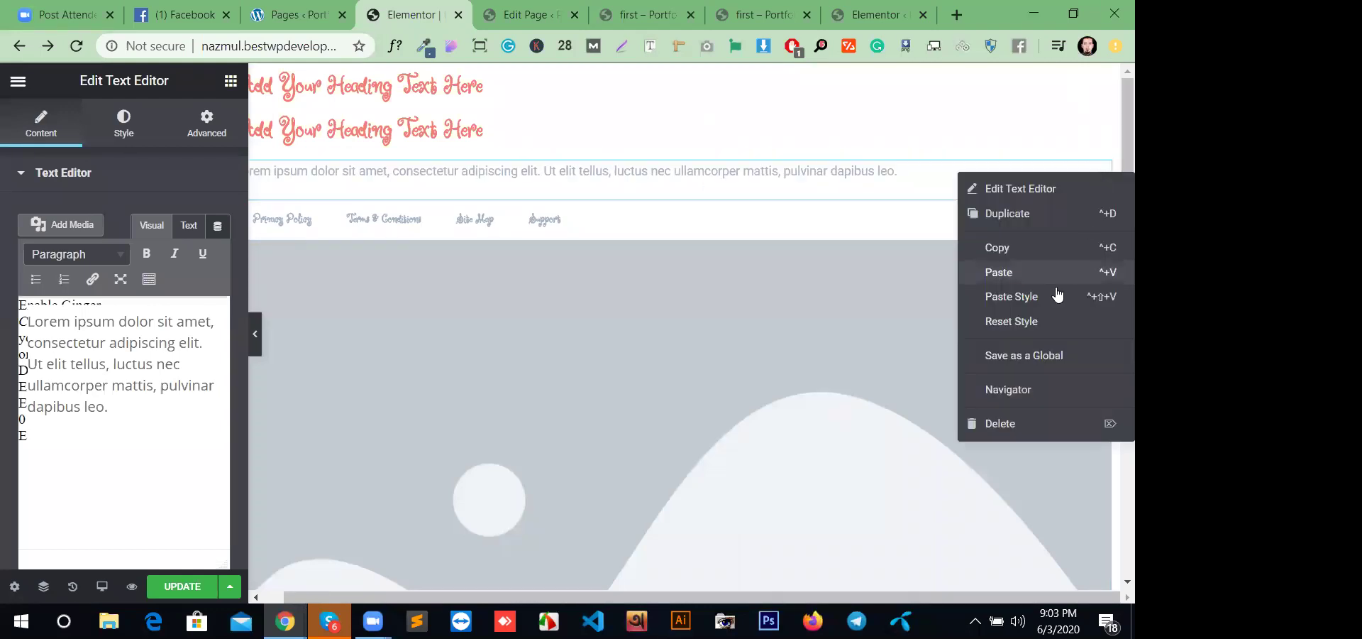
click(1026, 356)
click(478, 411)
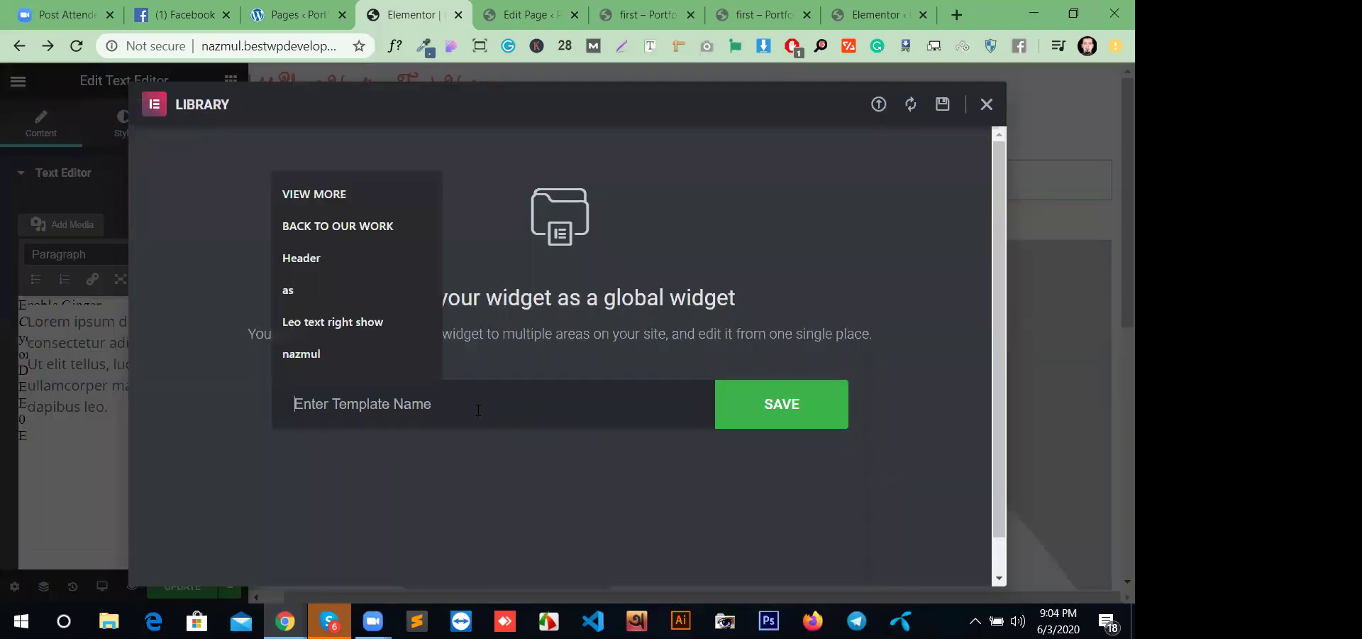
text(heading)
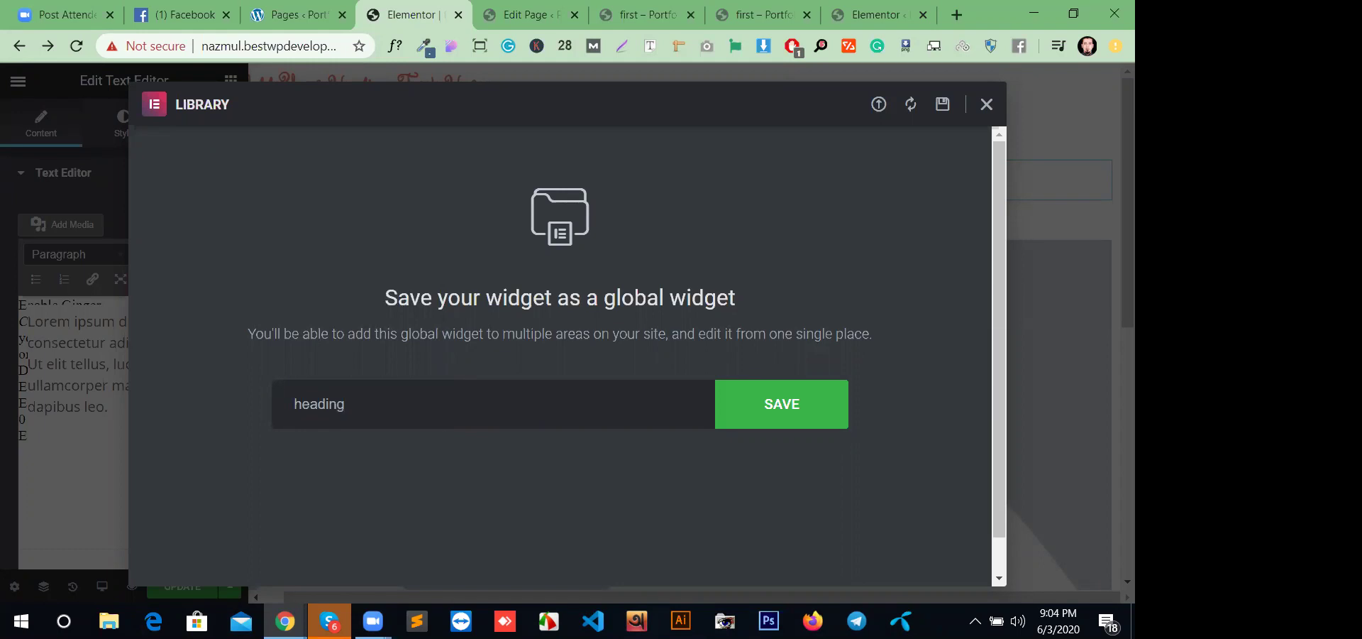
click(780, 419)
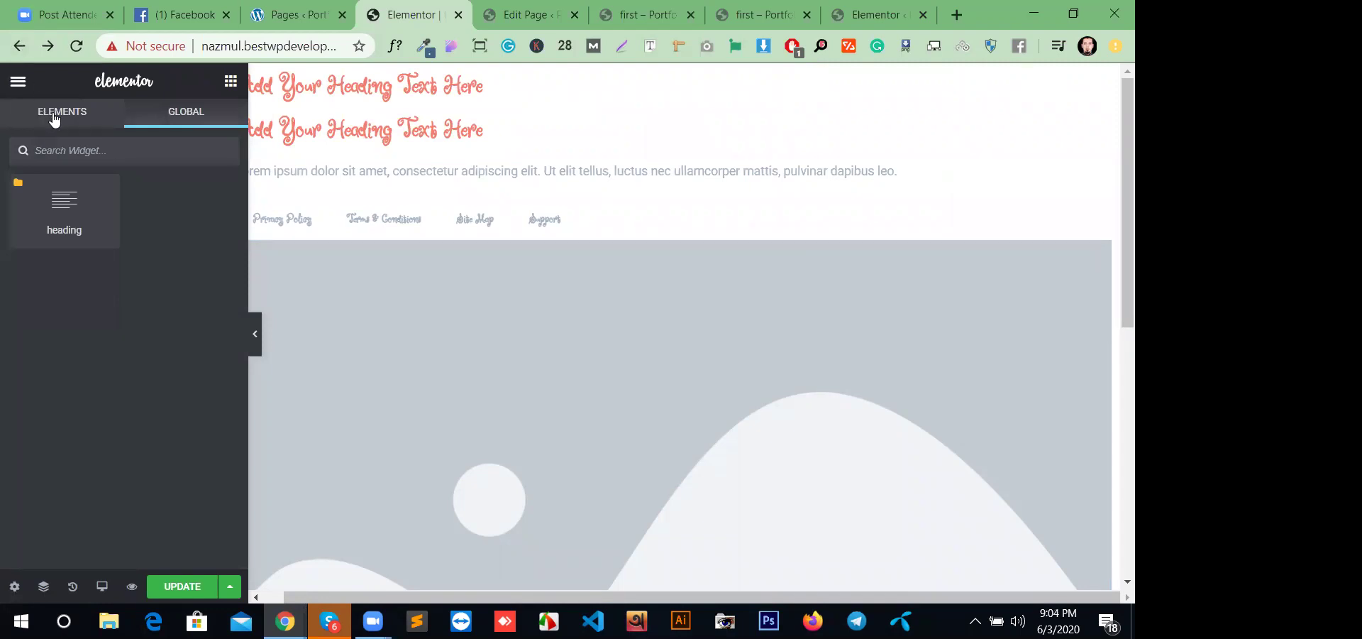
- Compare the standard Elements widget list with the Global widgets, browsing the Basic, Pro and General widget categories
click(91, 124)
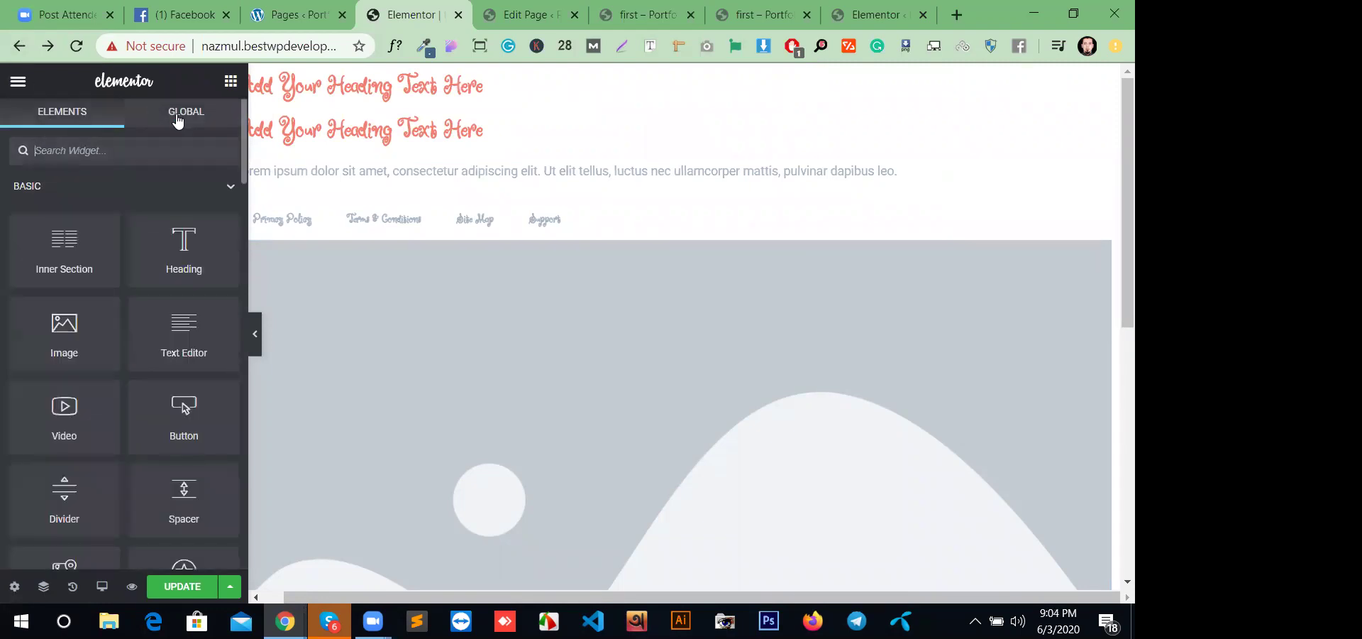
click(178, 124)
click(68, 122)
click(182, 125)
click(67, 118)
scroll(39, 326, down, 5)
scroll(36, 350, down, 20)
scroll(28, 366, up, 12)
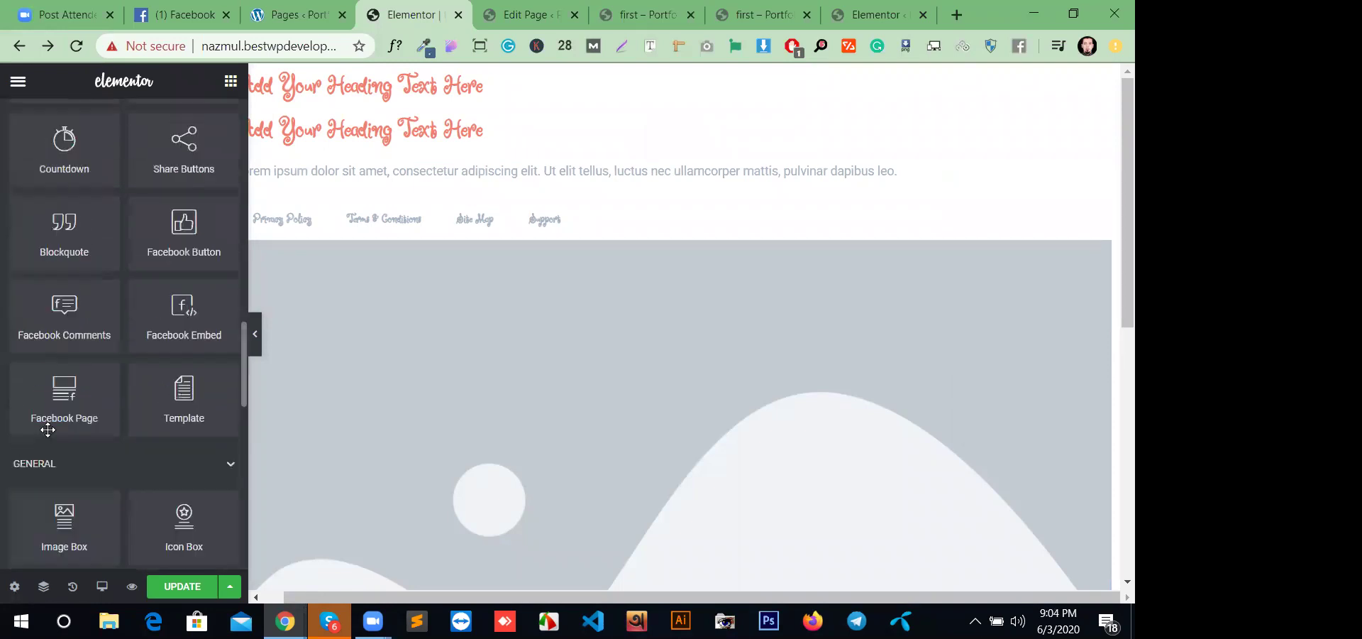
scroll(36, 355, up, 12)
scroll(32, 383, down, 6)
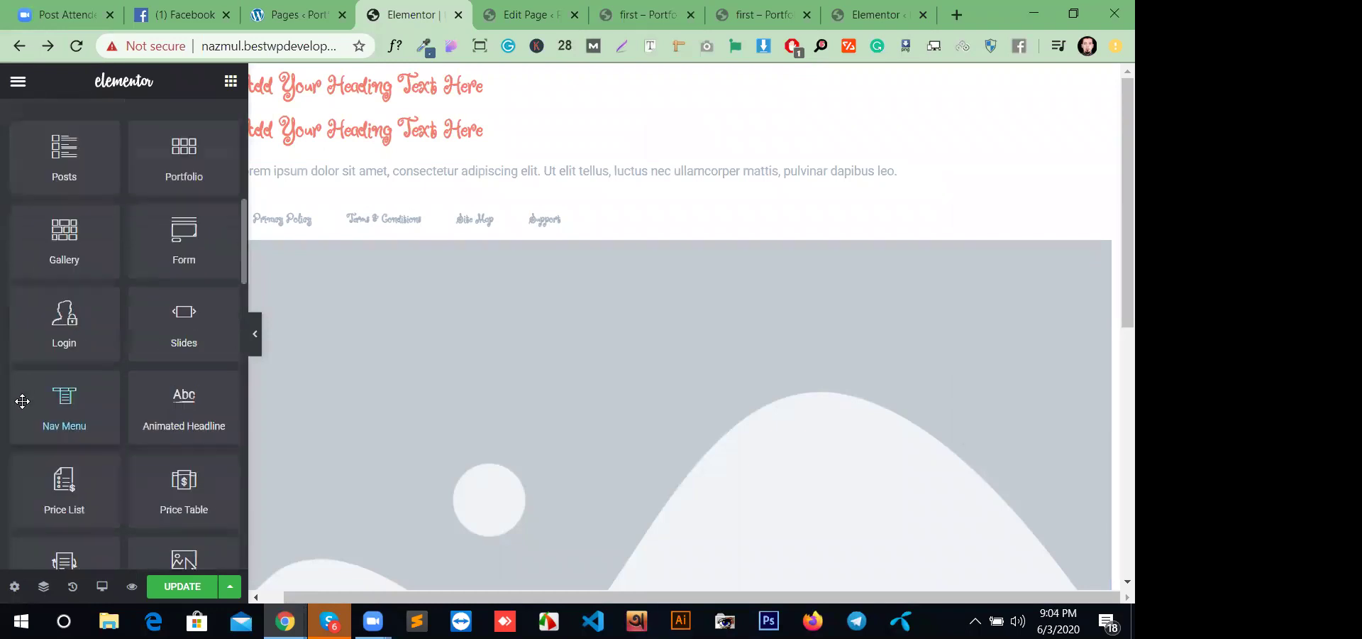
scroll(42, 386, down, 1)
scroll(42, 385, up, 8)
click(186, 114)
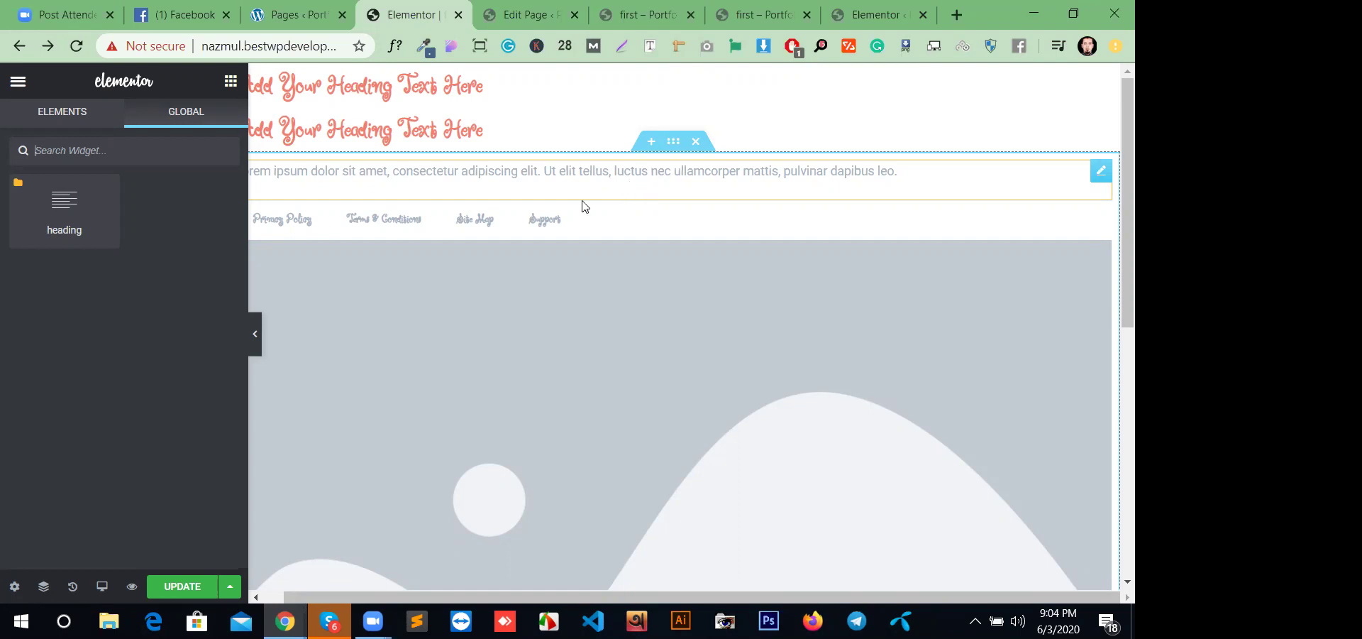
- Add the global "heading" widget to the empty area at the end of the page and dismiss the browser notification
scroll(785, 313, down, 10)
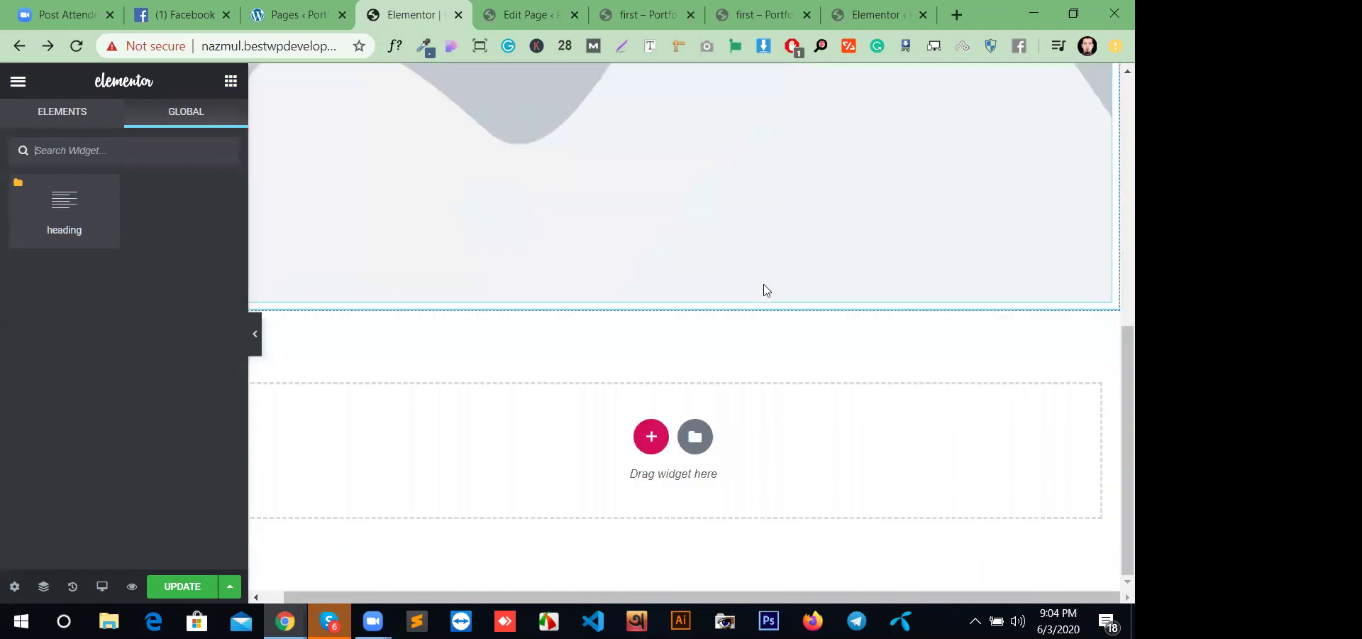
drag(64, 210, 716, 438)
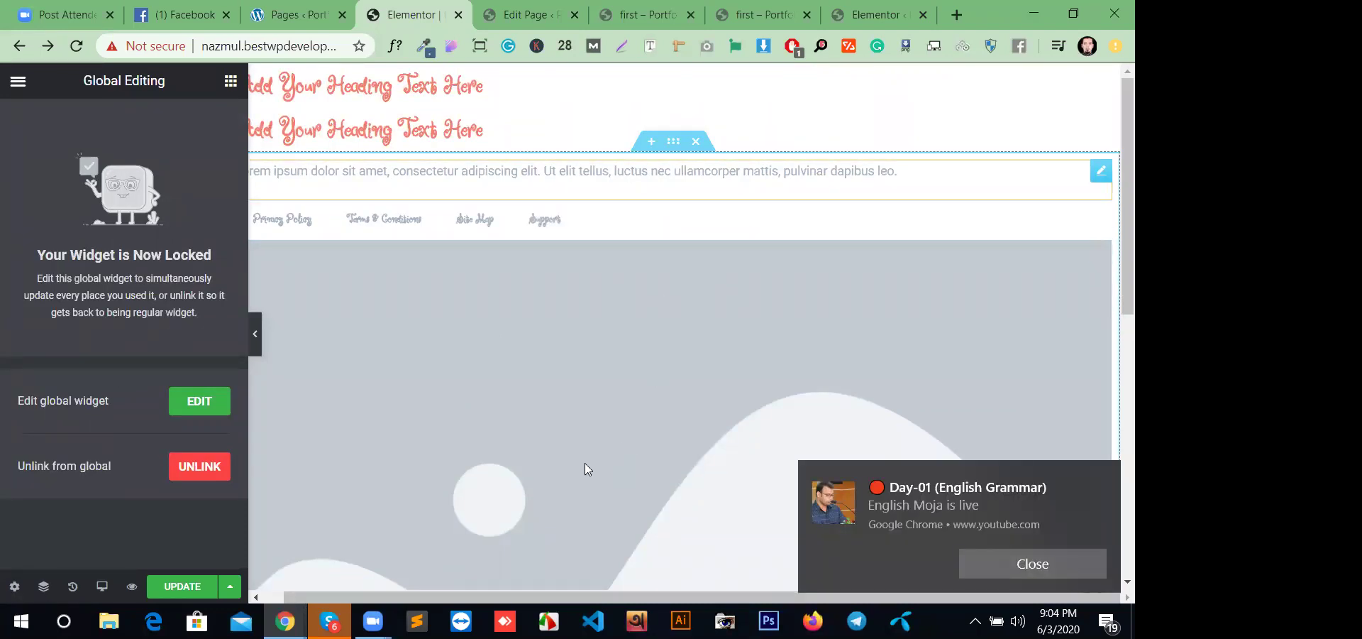
click(1104, 480)
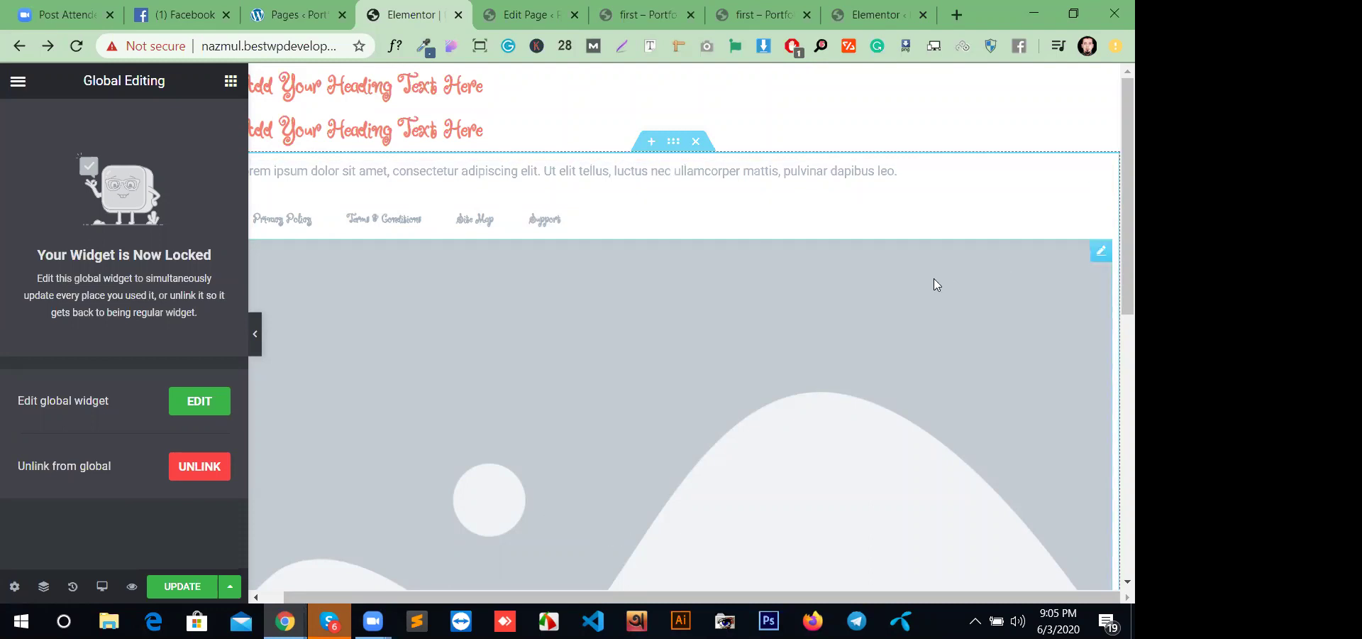
- Open the added global "heading" widget for editing to view its text settings, and return to the widget list
scroll(929, 287, down, 4)
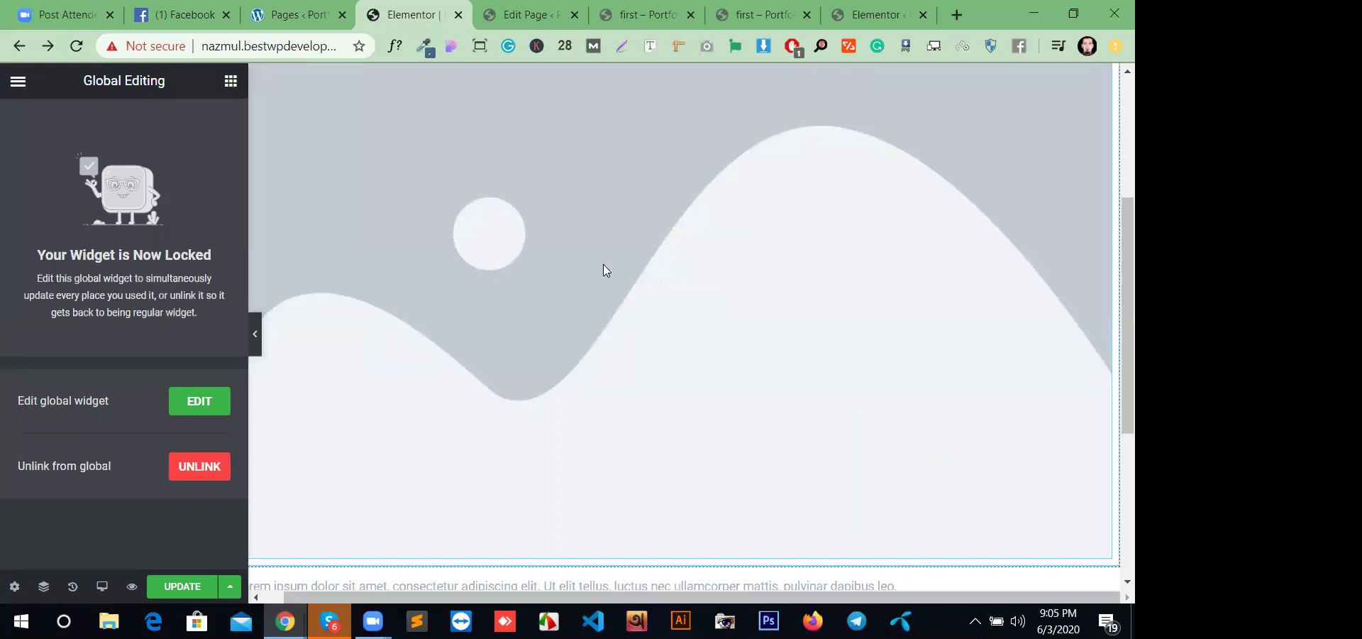
scroll(667, 376, down, 3)
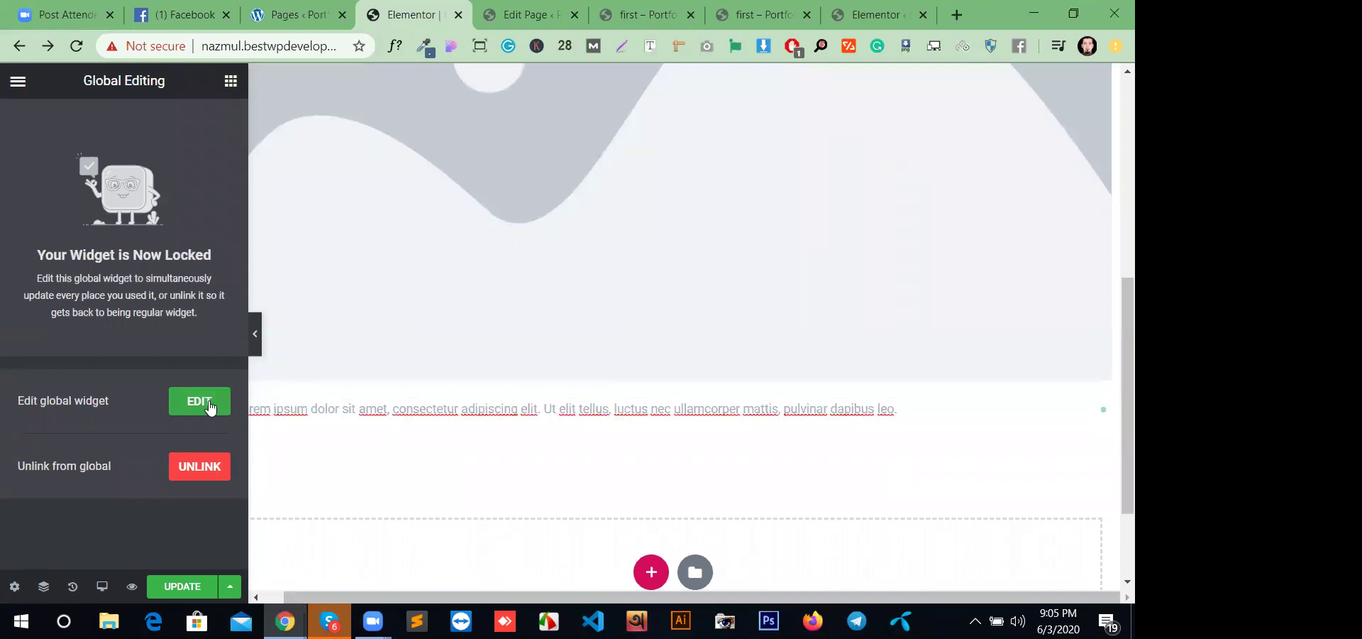
click(213, 406)
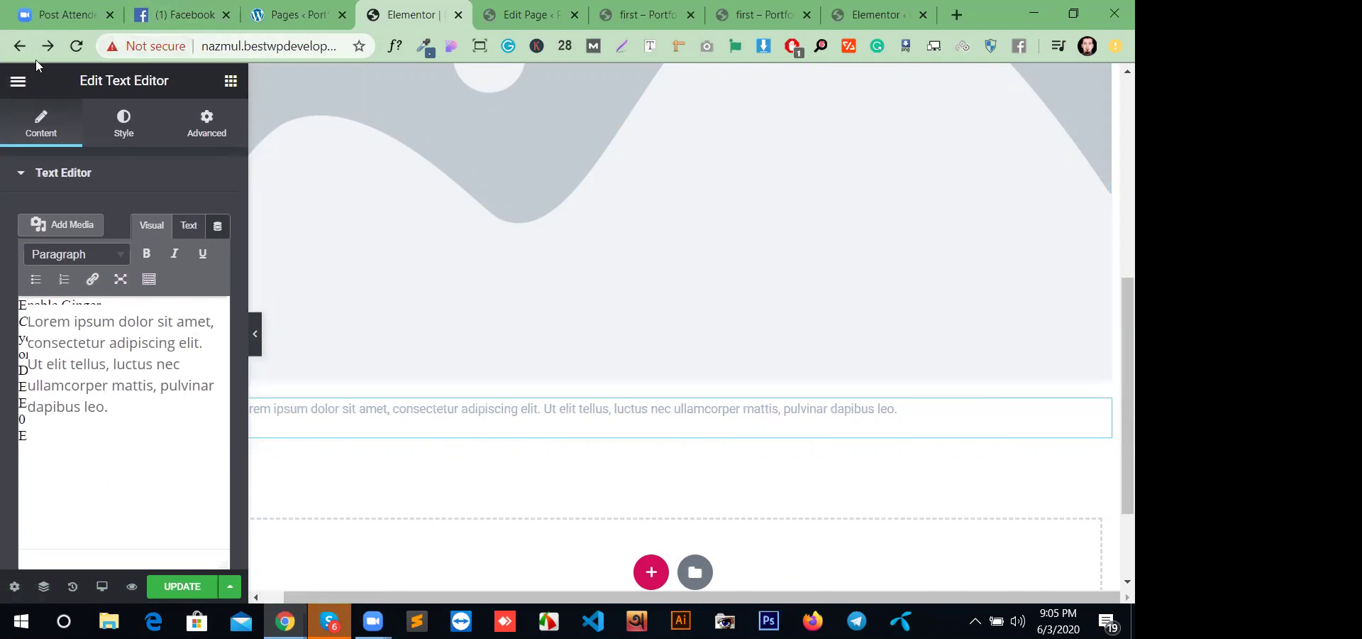
click(18, 80)
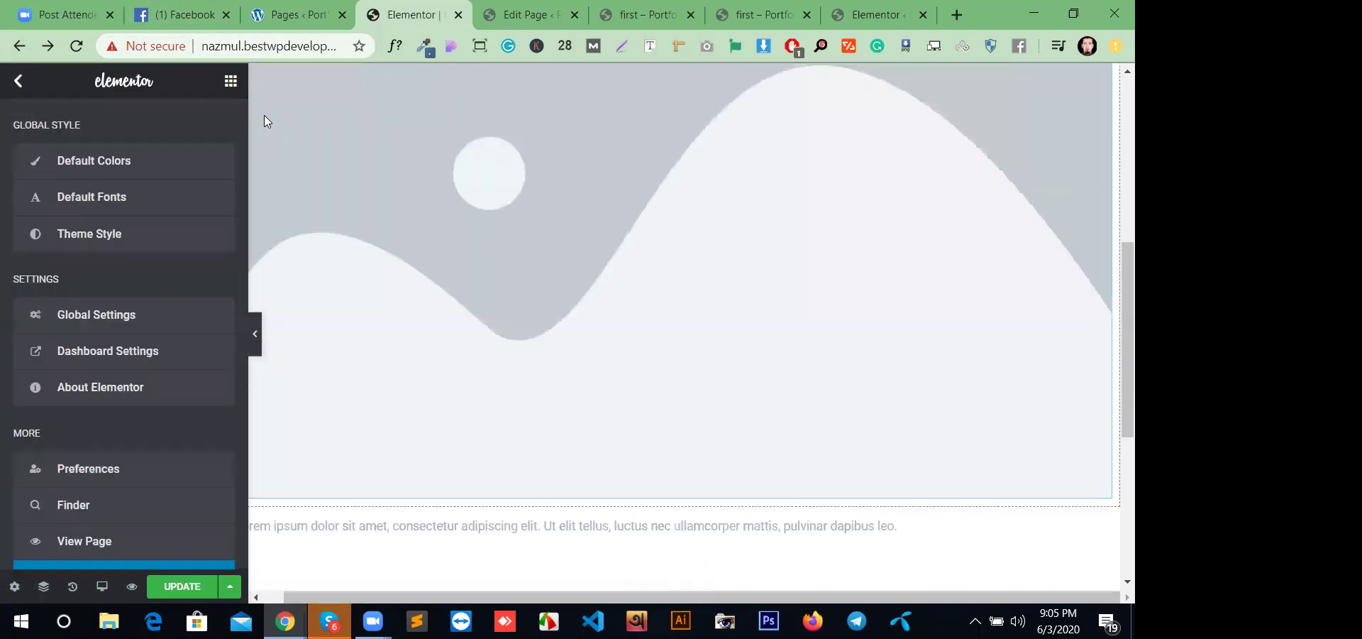
click(231, 80)
- Open the Theme Builder page of the dashboard's Templates in a new browser tab and switch to it
click(529, 14)
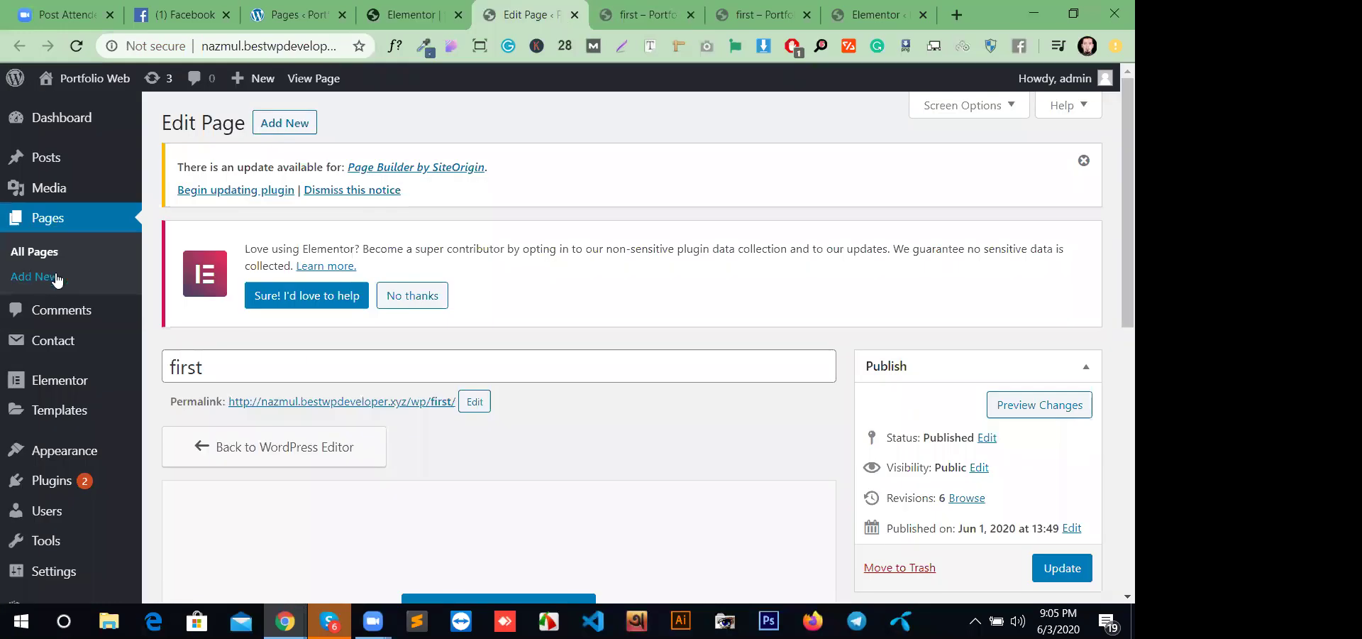
mouse_move(76, 384)
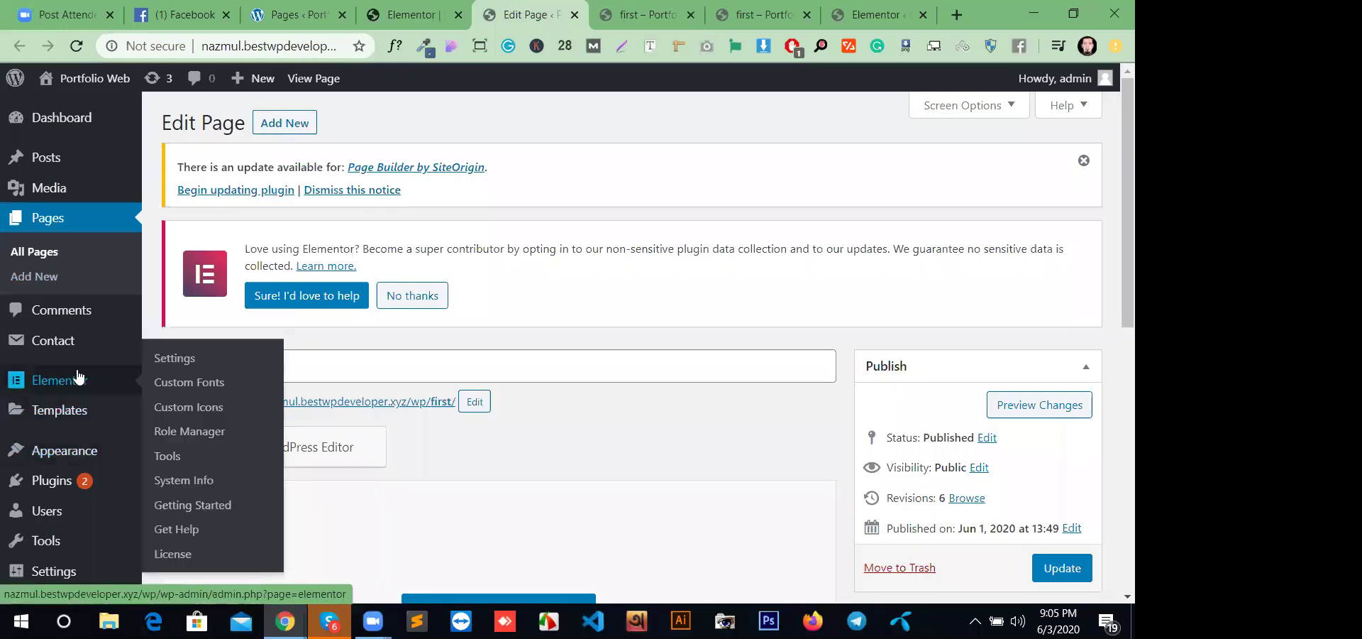
mouse_move(64, 410)
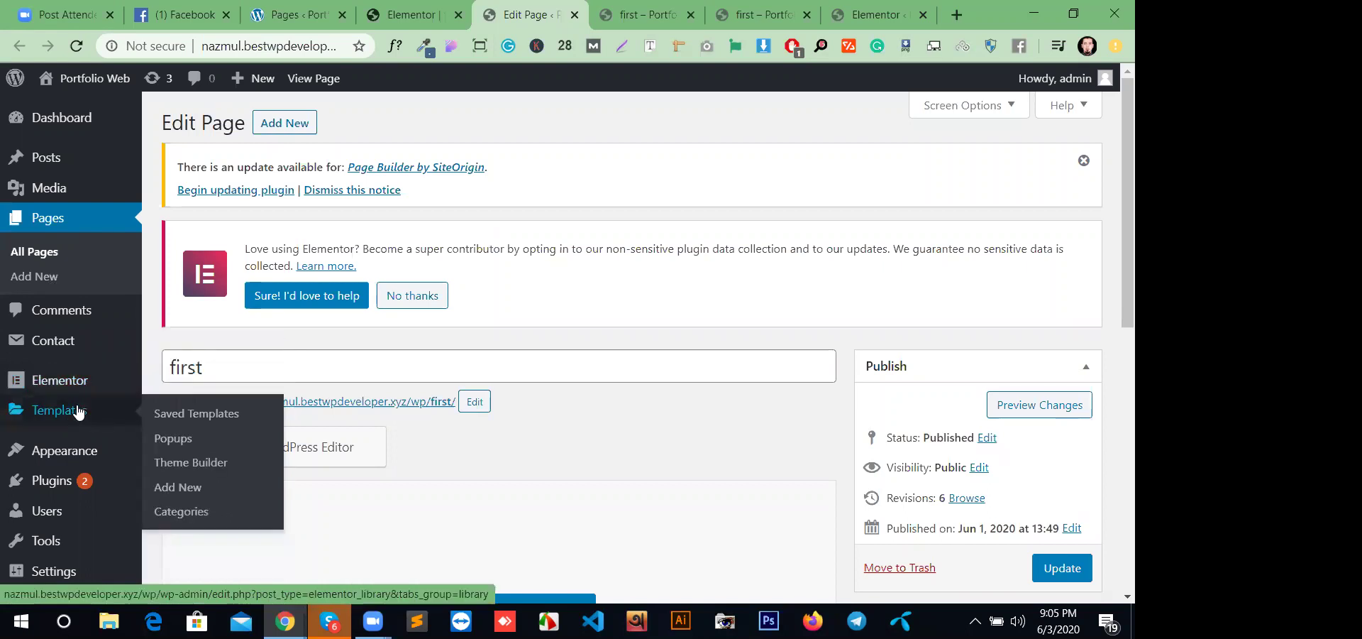
ctrl+click(177, 463)
key(ctrl+Tab)
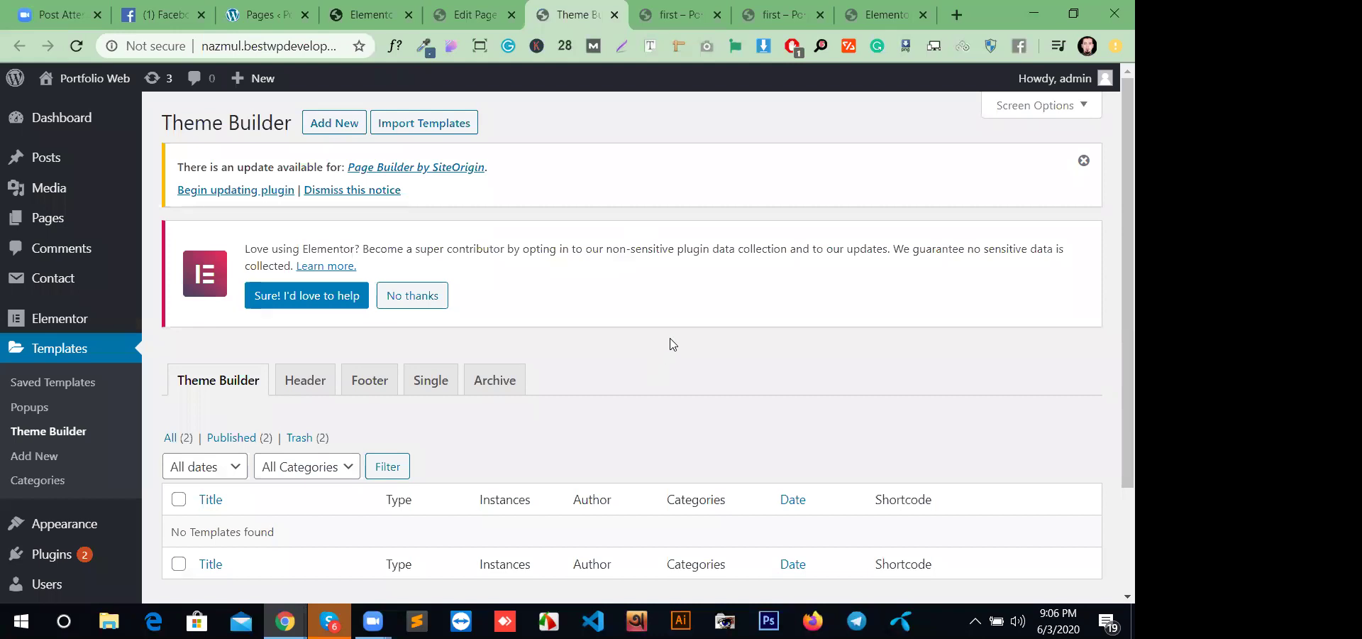
- Examine the Theme Builder template list and the open "first" page tab
scroll(669, 352, down, 2)
scroll(669, 350, up, 2)
click(671, 14)
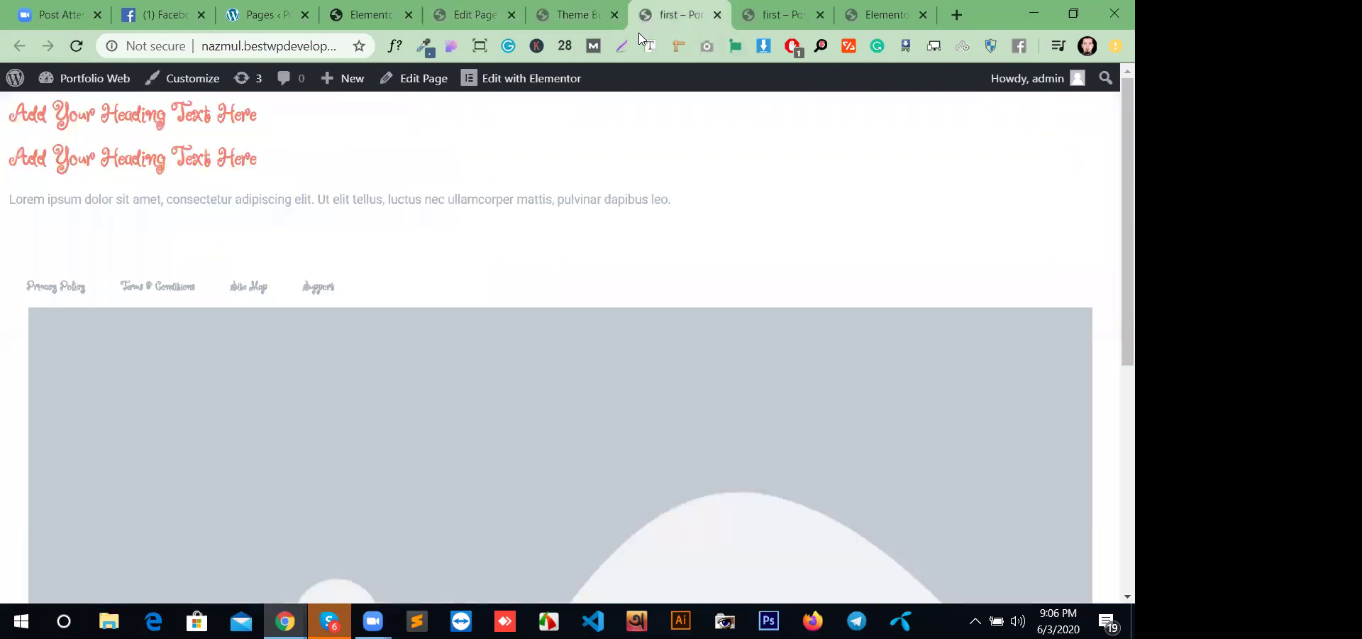
click(576, 14)
click(472, 14)
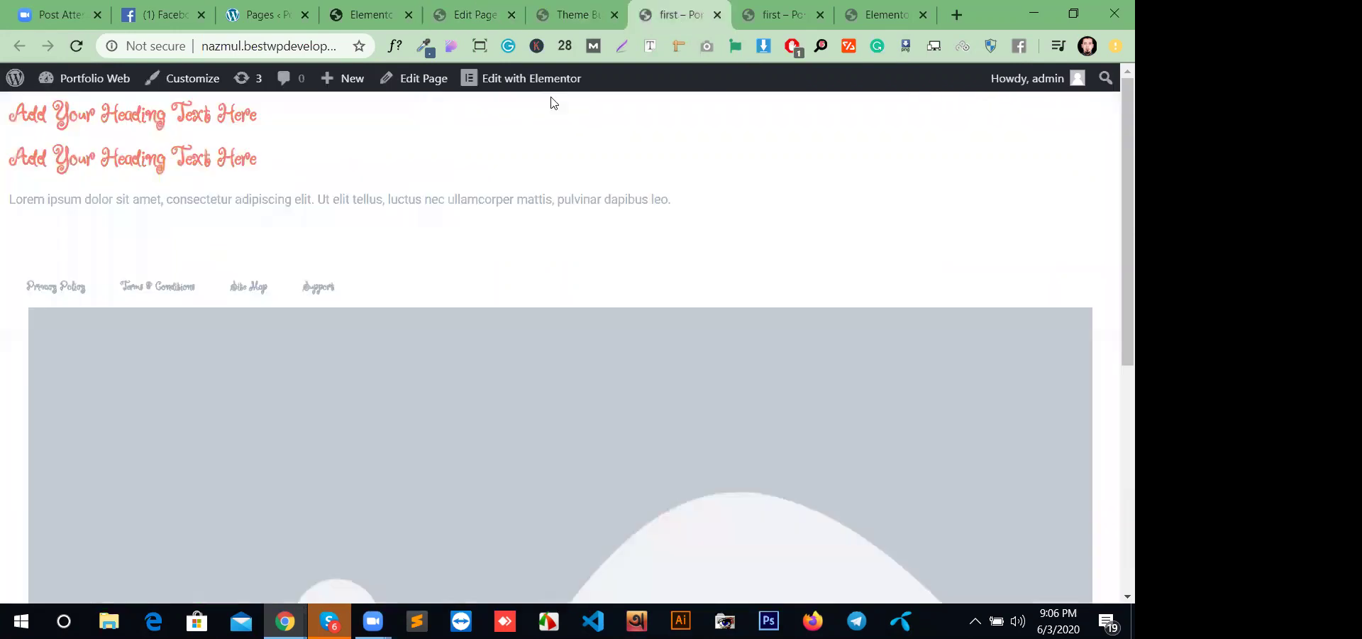
- Open the "first" page in the Elementor editor and view the Page Layout options in its page settings
click(679, 17)
click(551, 78)
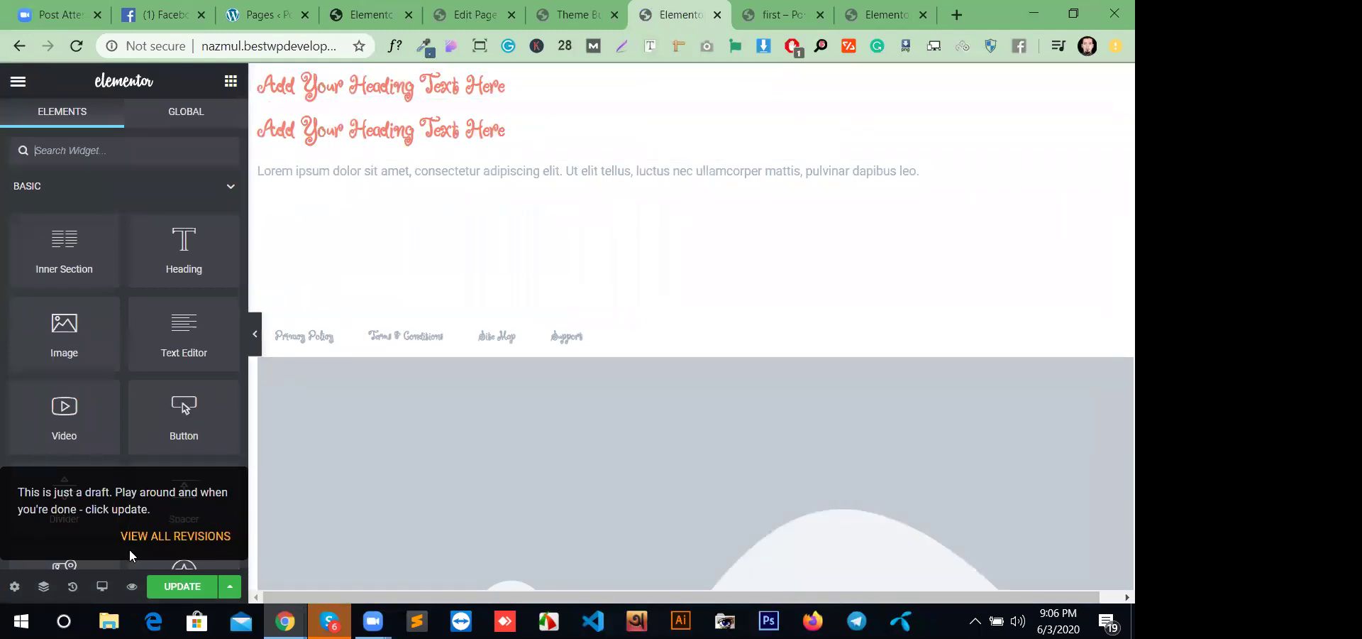
click(15, 586)
click(168, 379)
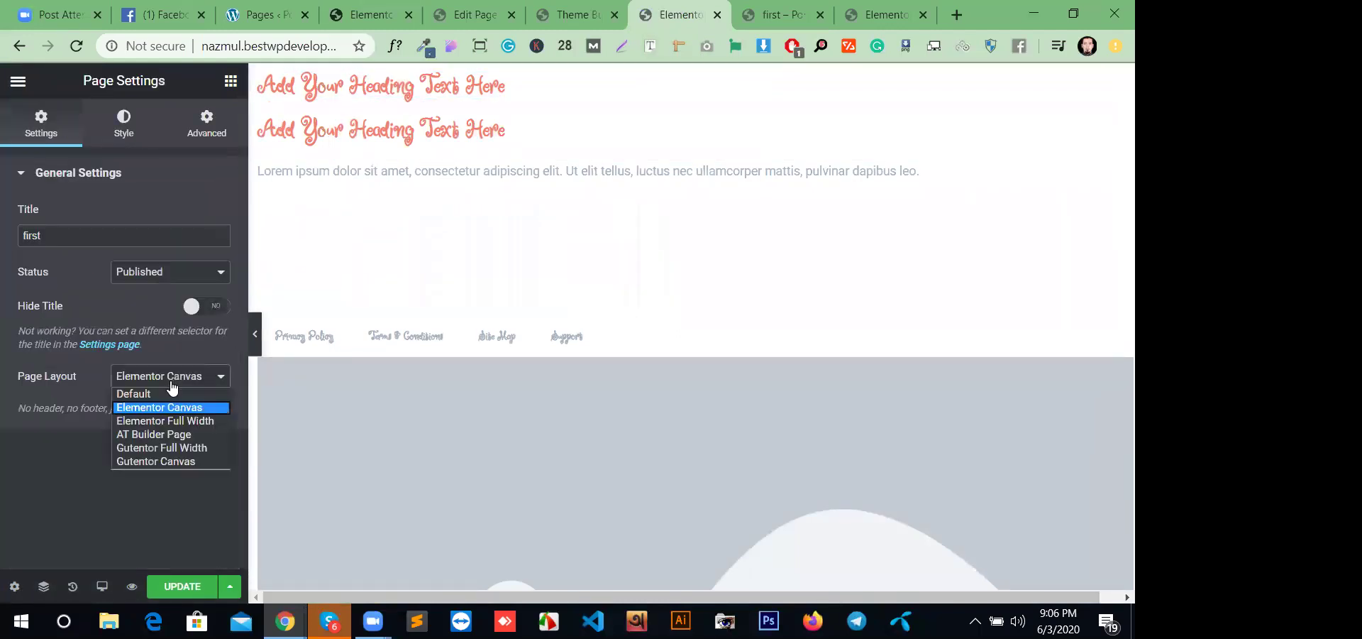
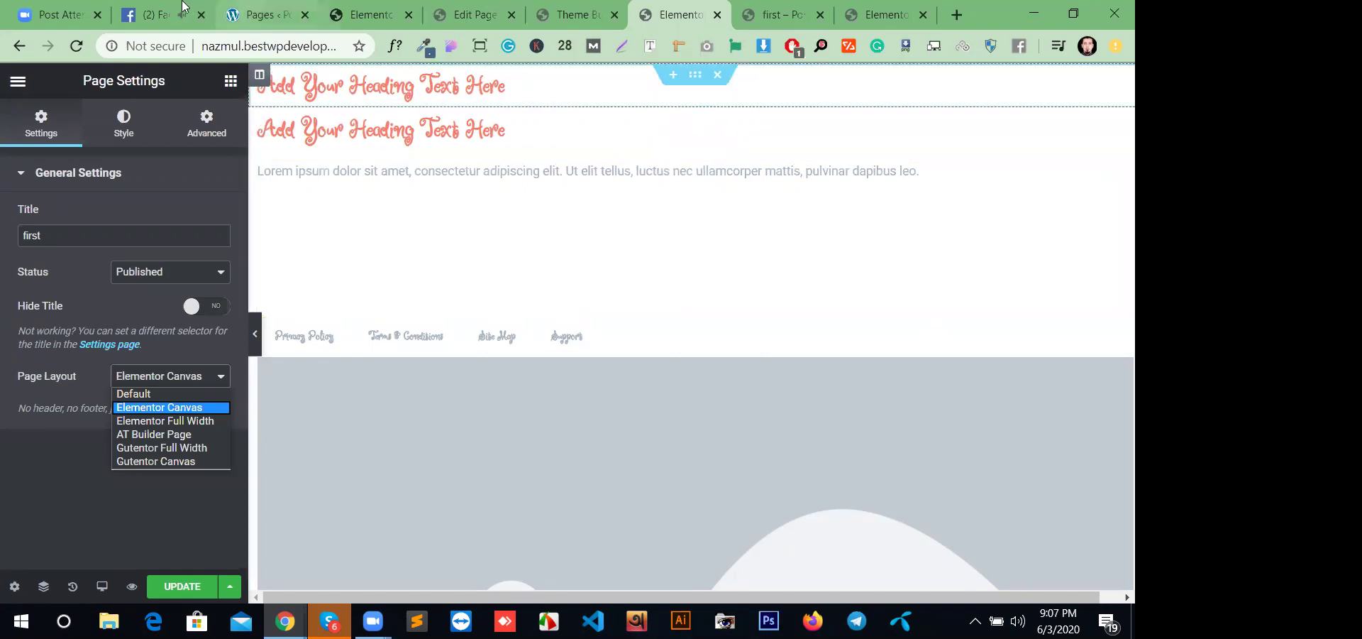
- Check the Facebook tab briefly, return to the "first" page's settings, and dismiss the browser notification
key(ctrl+2)
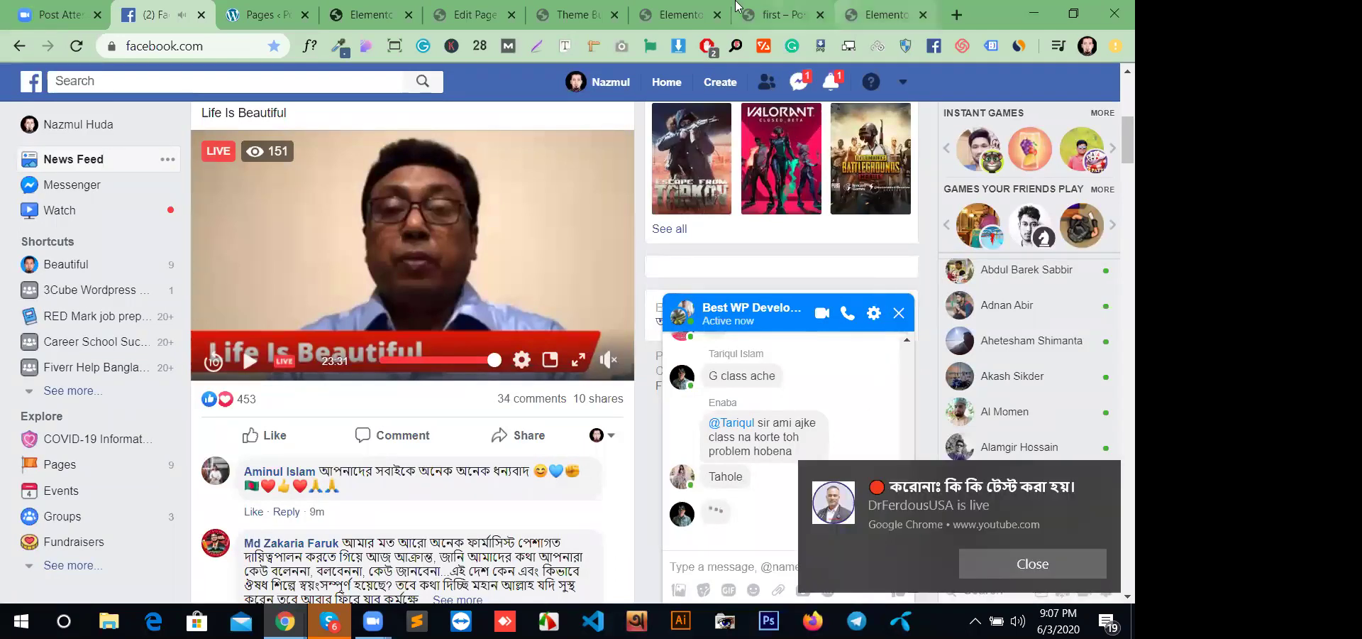
click(674, 14)
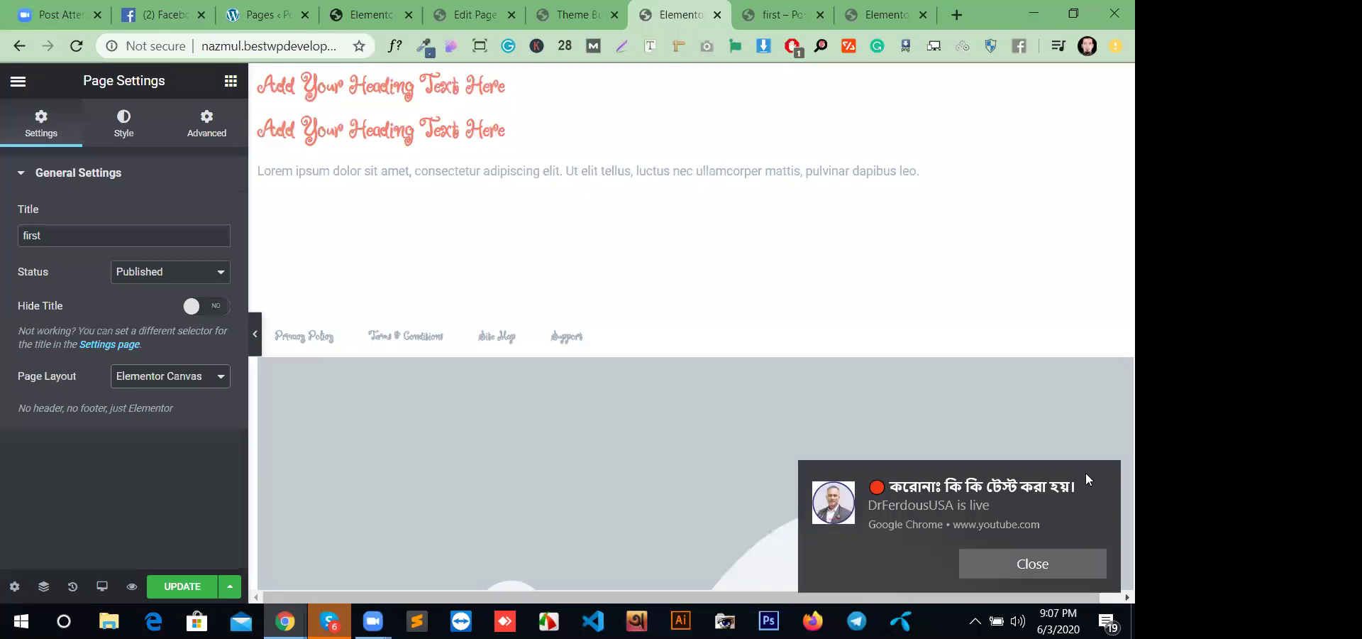
click(1107, 476)
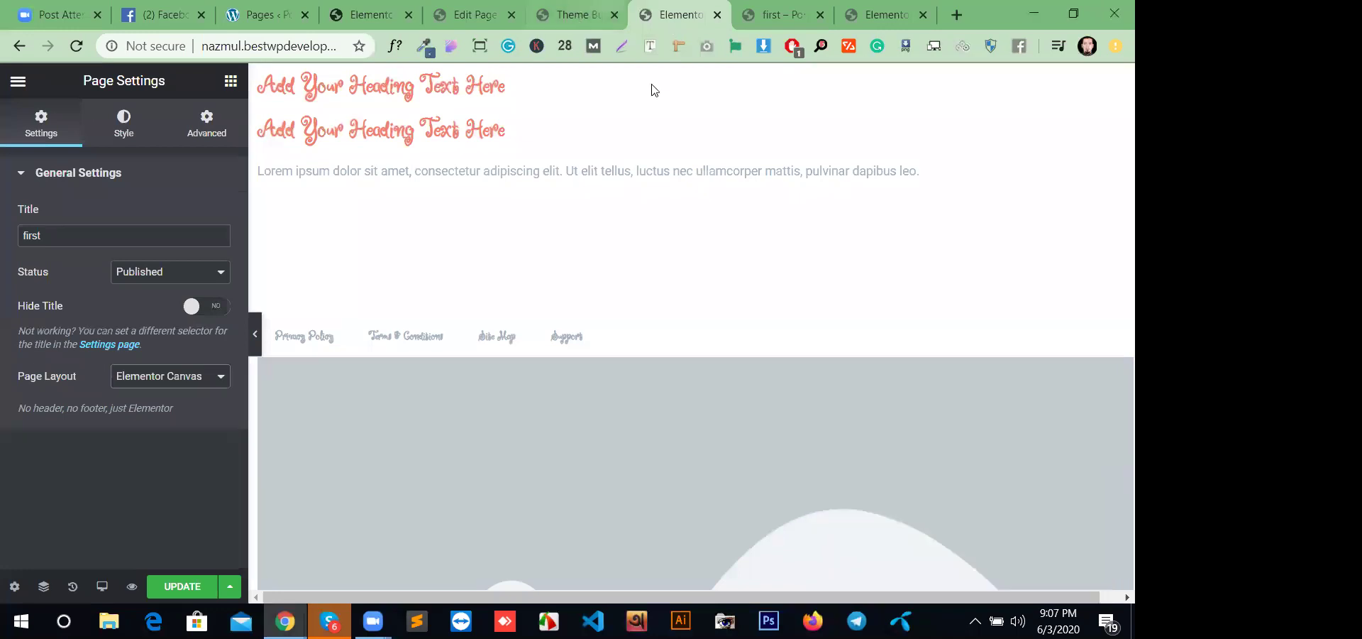
- Return to the Theme Builder tab to view its template categories, and close the Facebook tab
click(577, 15)
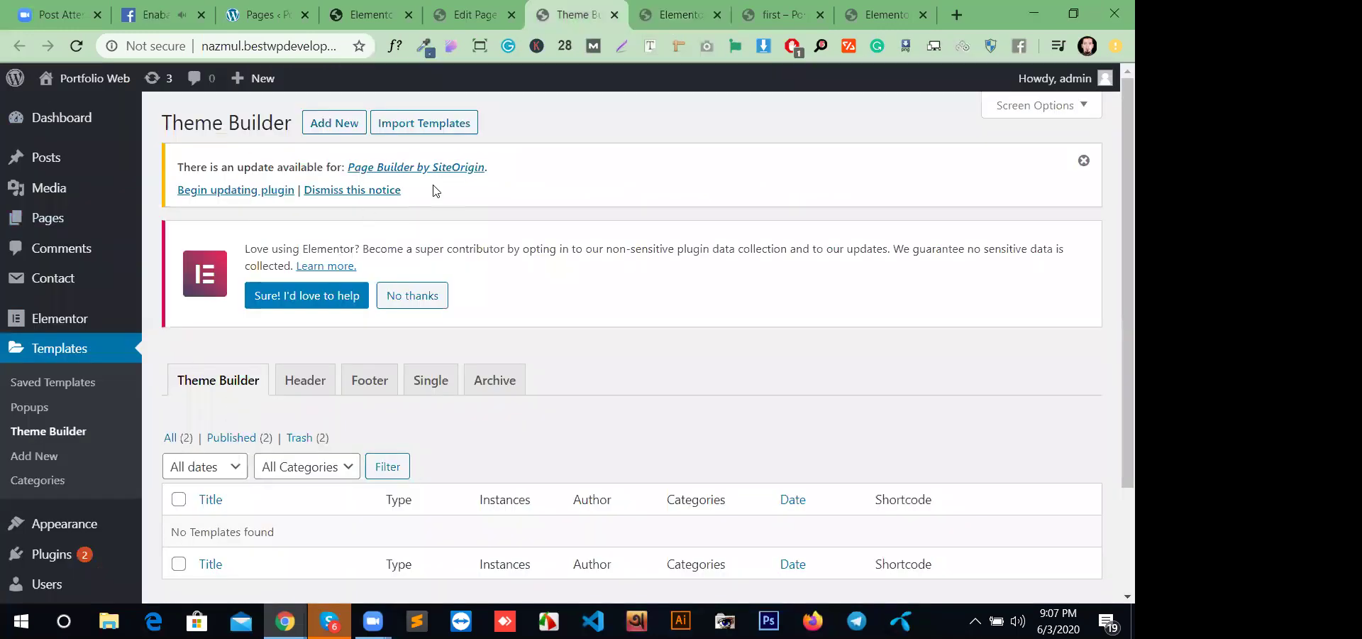
scroll(544, 374, down, 1)
scroll(543, 374, up, 1)
scroll(458, 128, down, 3)
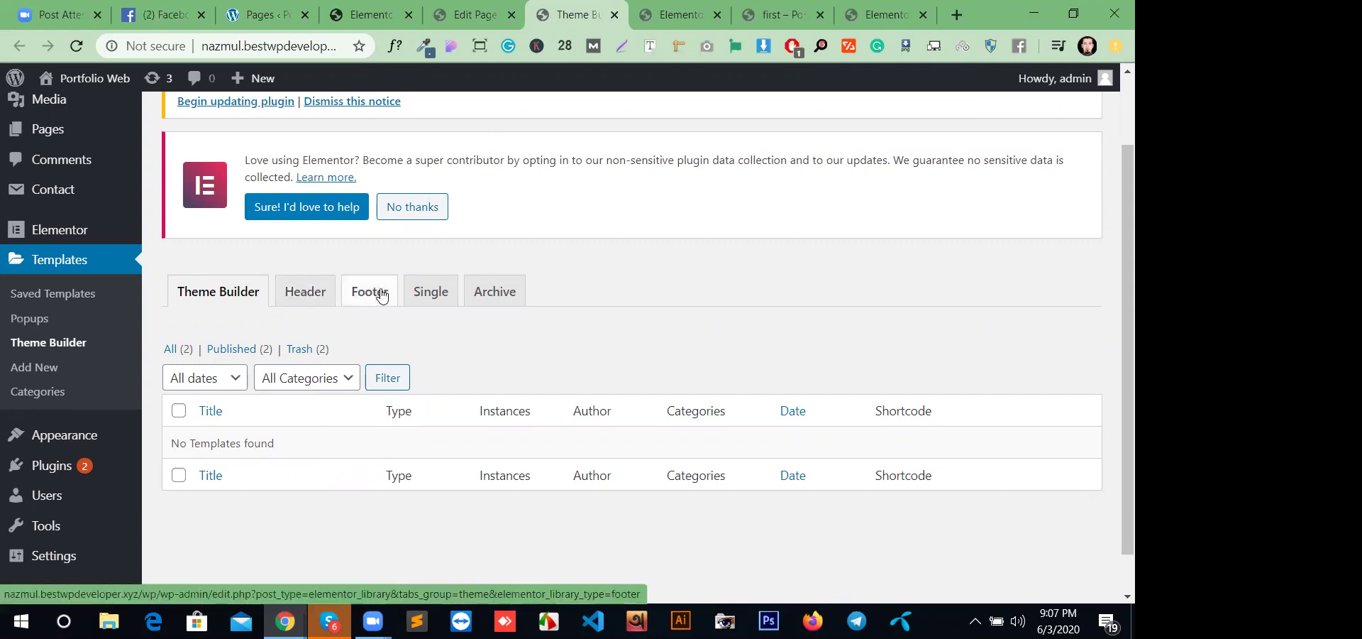
click(199, 17)
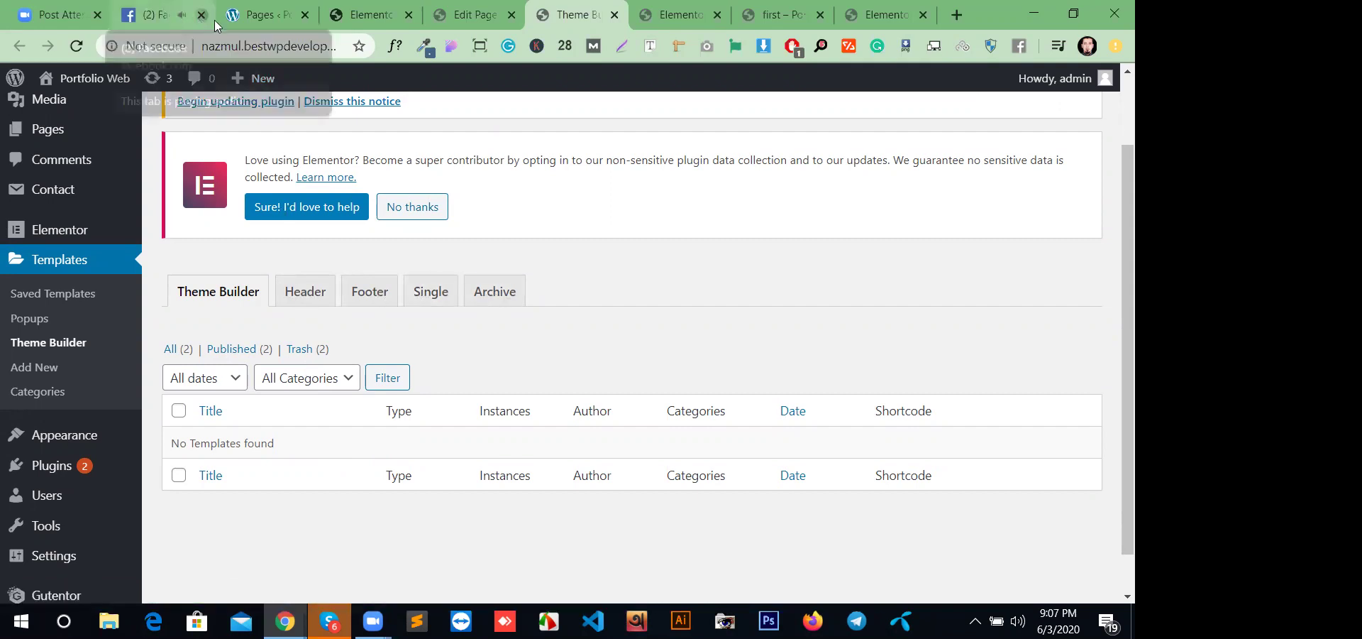
- Examine the Header category of Theme Builder and compare it with the overall template list
click(306, 301)
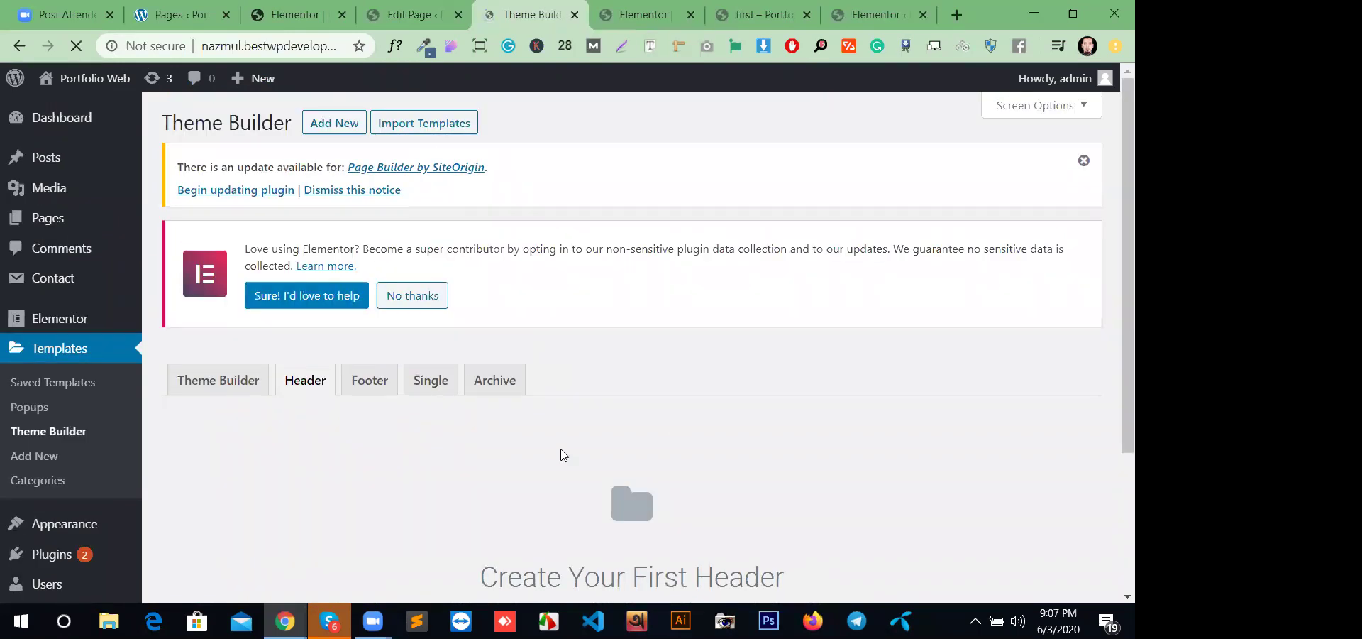
scroll(674, 435, down, 3)
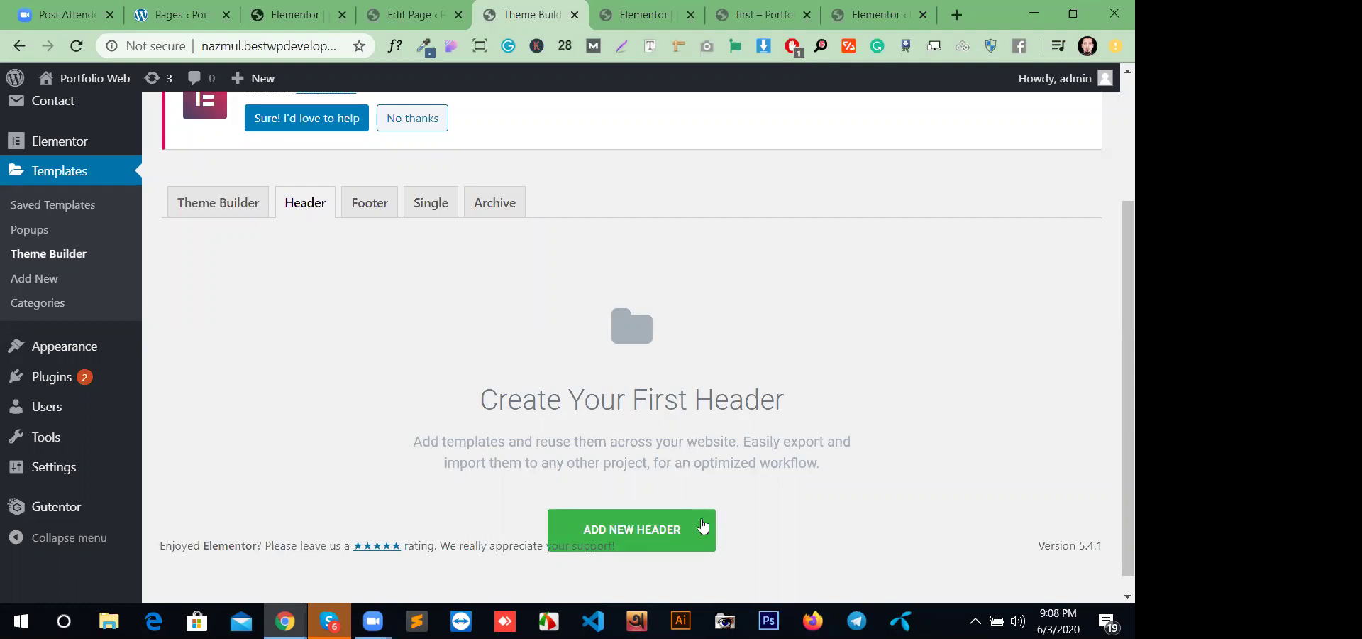
scroll(644, 508, down, 1)
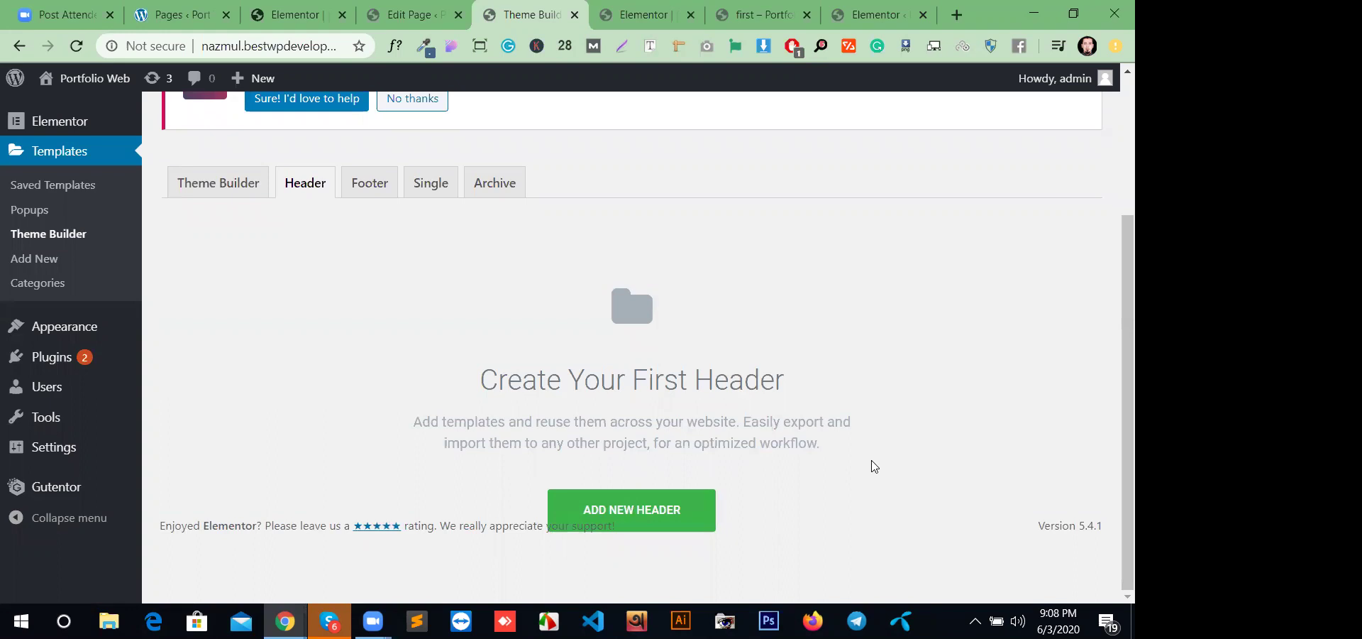
scroll(669, 462, up, 3)
scroll(653, 490, down, 3)
click(244, 188)
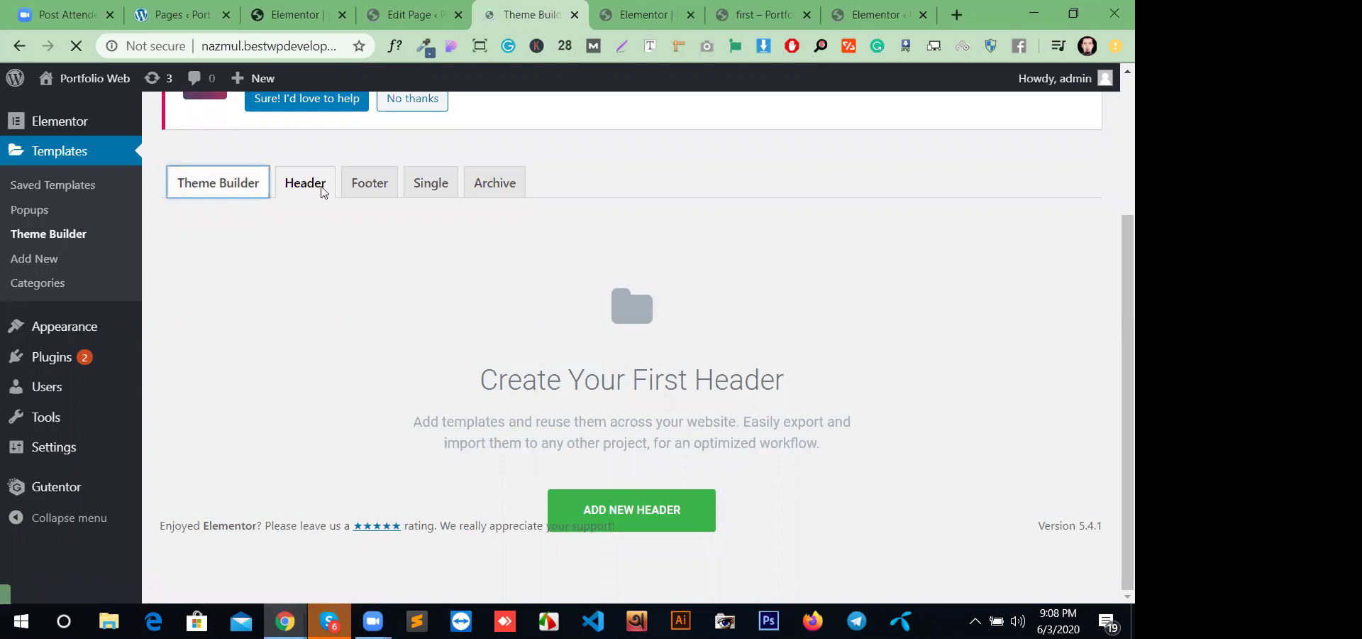
scroll(540, 284, down, 2)
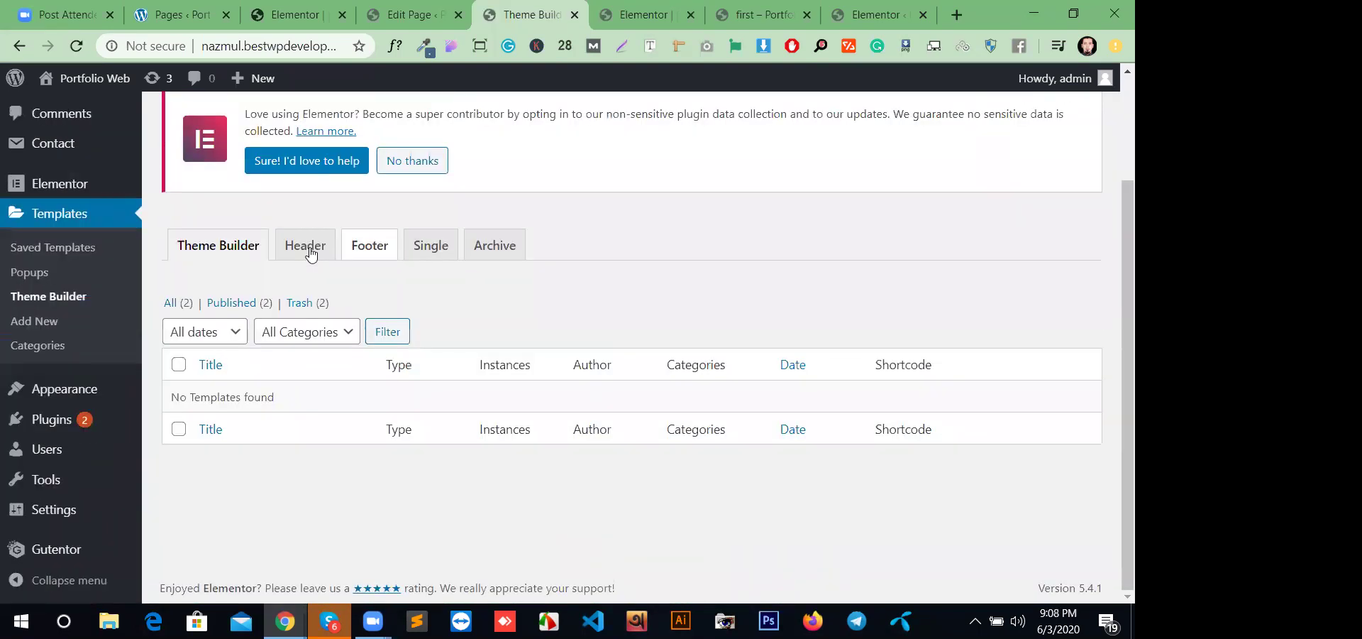
click(307, 248)
scroll(813, 447, down, 2)
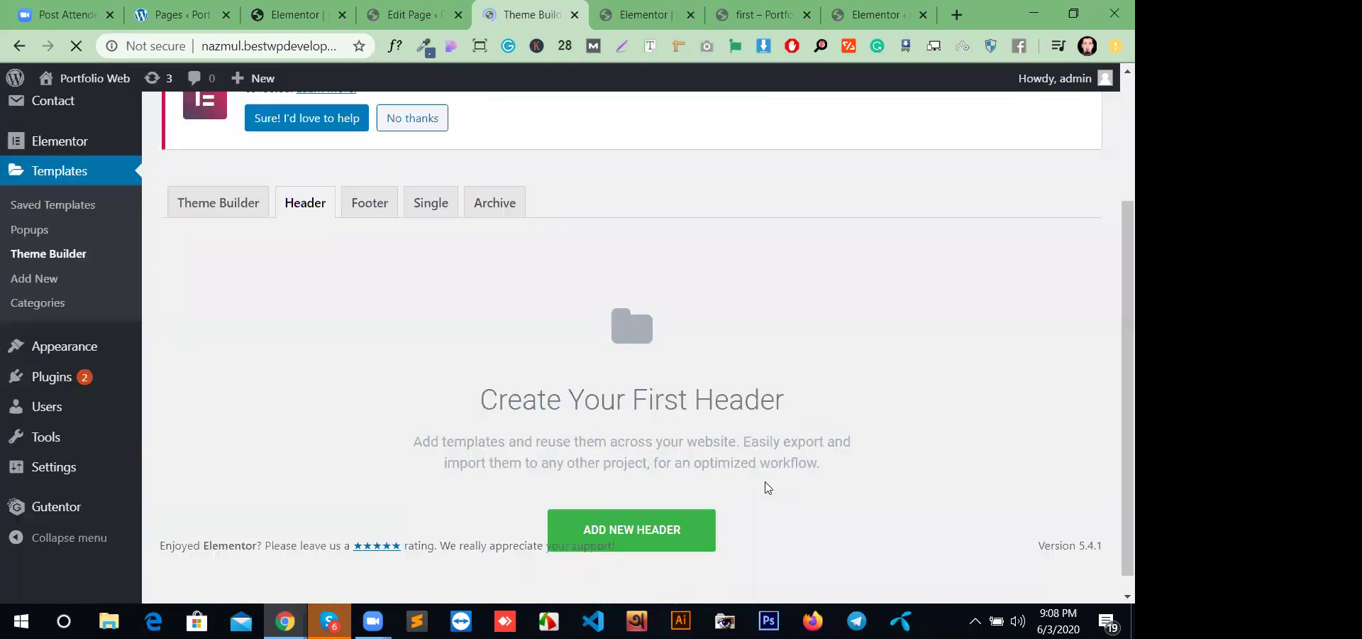
- Create a new template of type Header named "new", dismissing the browser notification
click(683, 526)
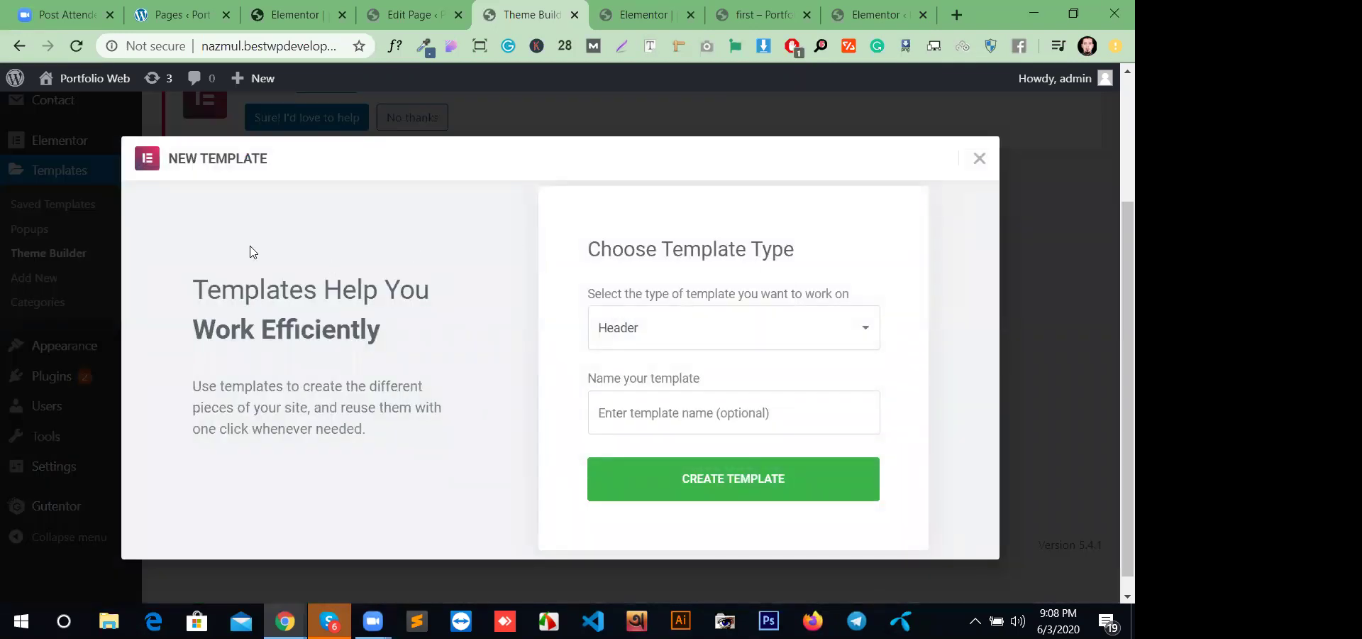
click(738, 332)
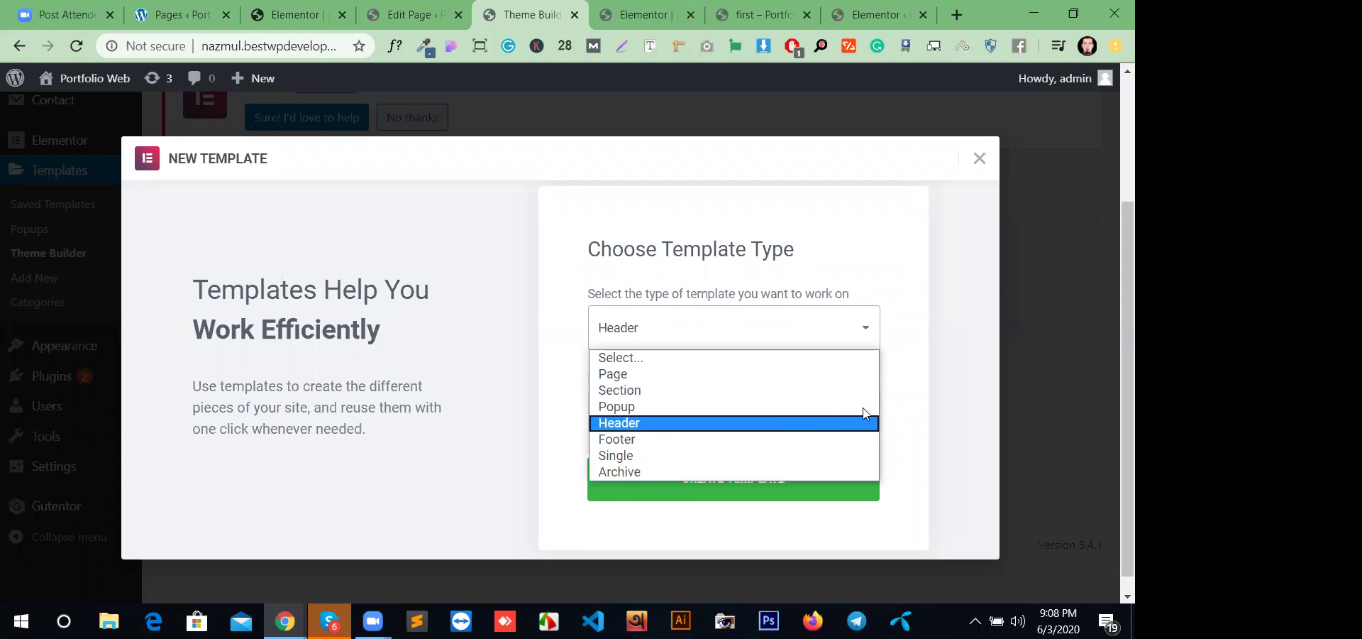
click(688, 422)
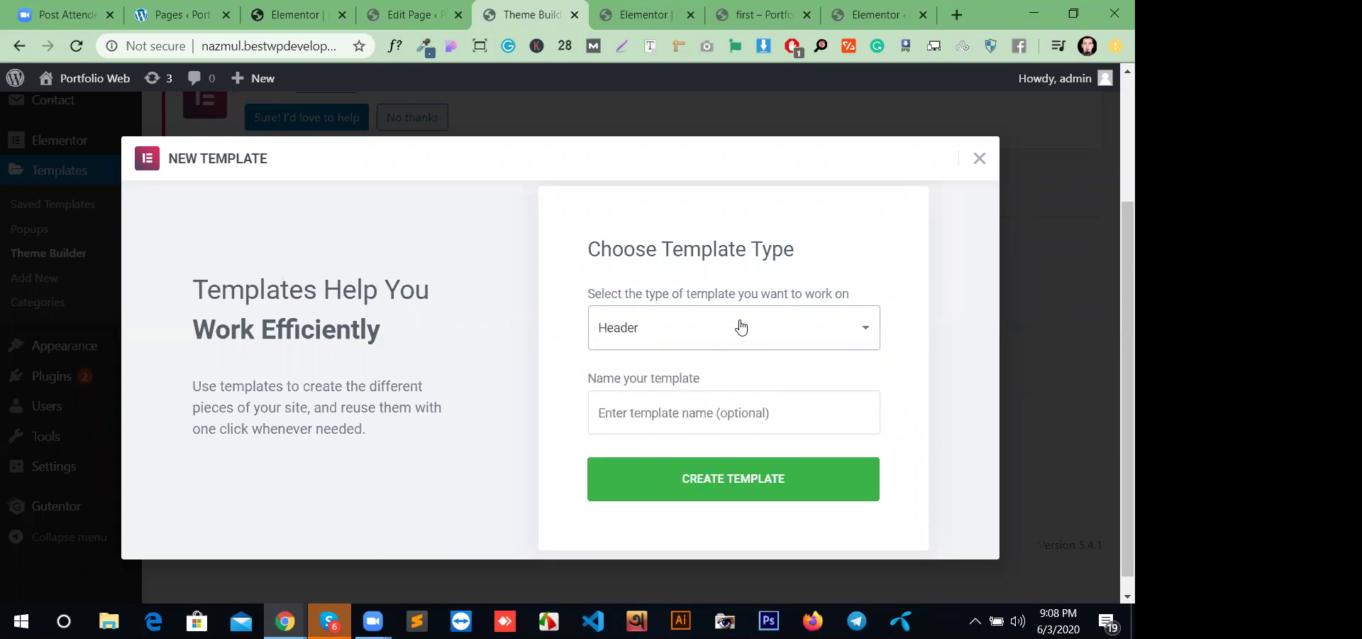
click(812, 408)
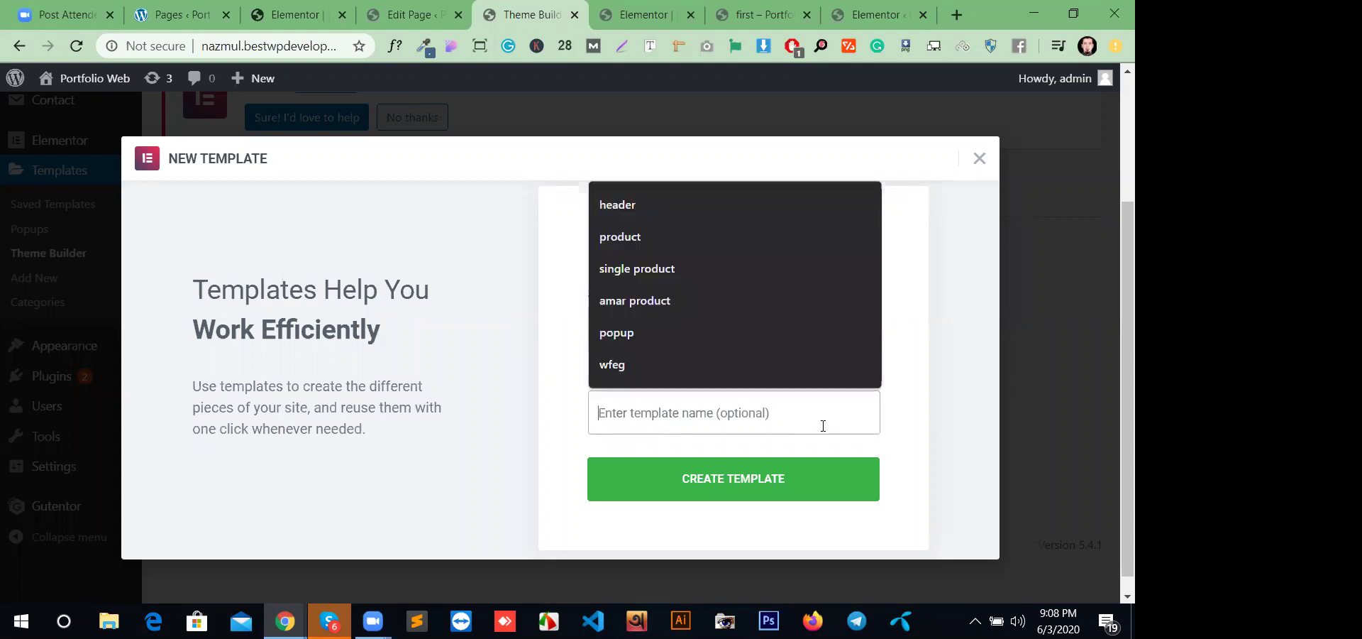
text(new)
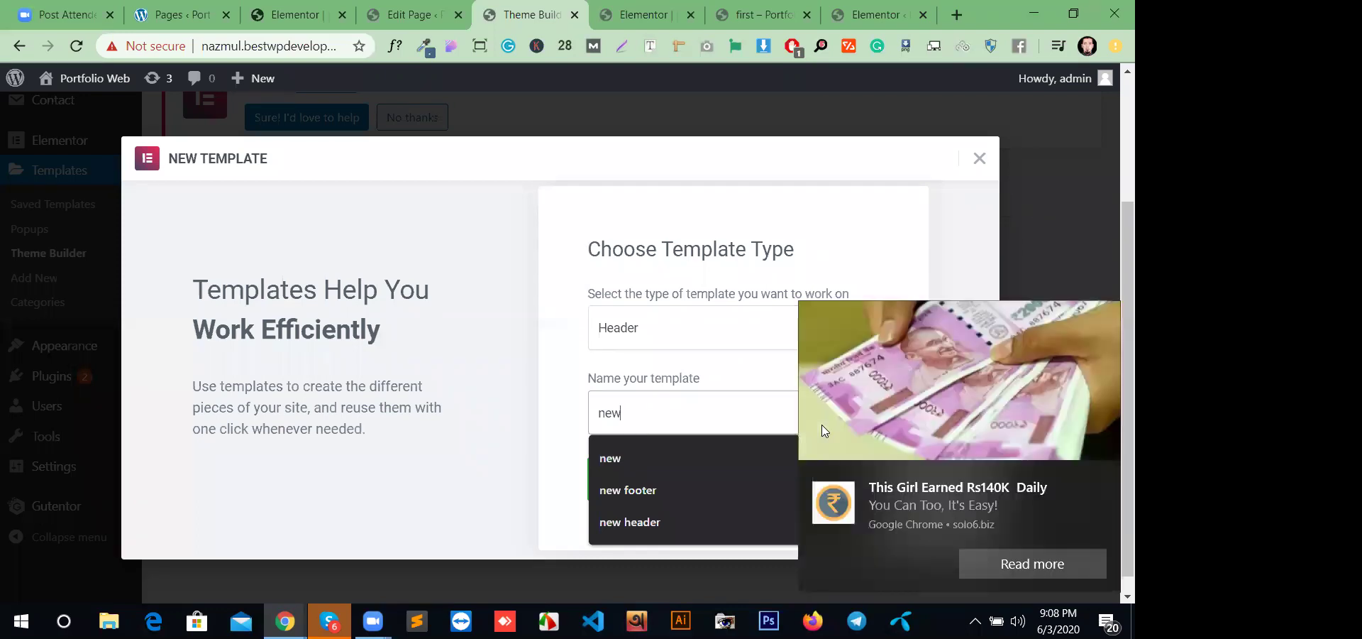
click(1105, 477)
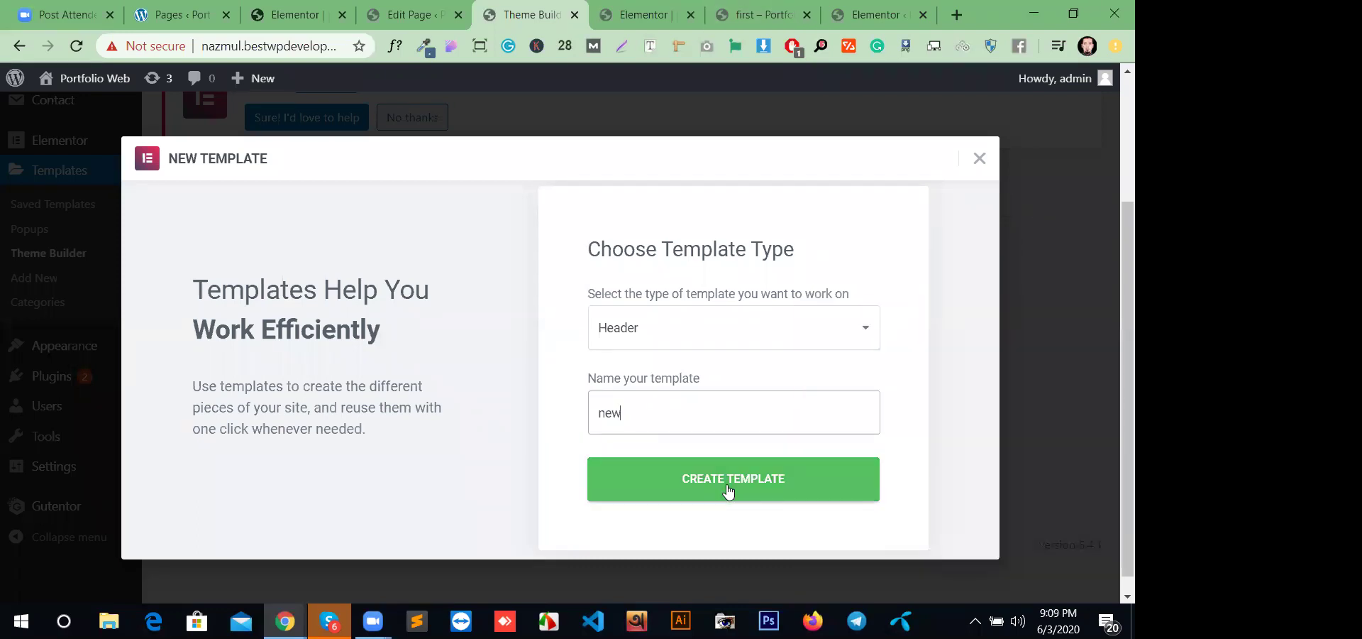
click(728, 491)
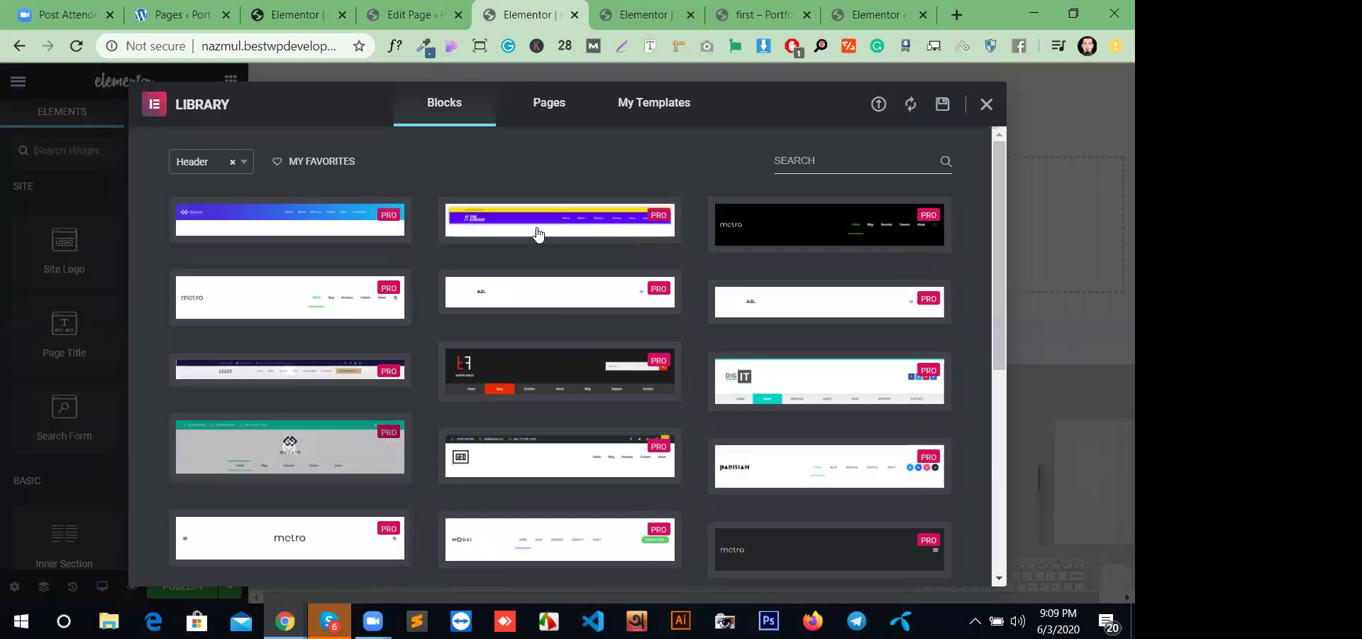
- Try to insert the white "metro" header block from the library, opening the Elementor account login, and close the login page
mouse_move(608, 477)
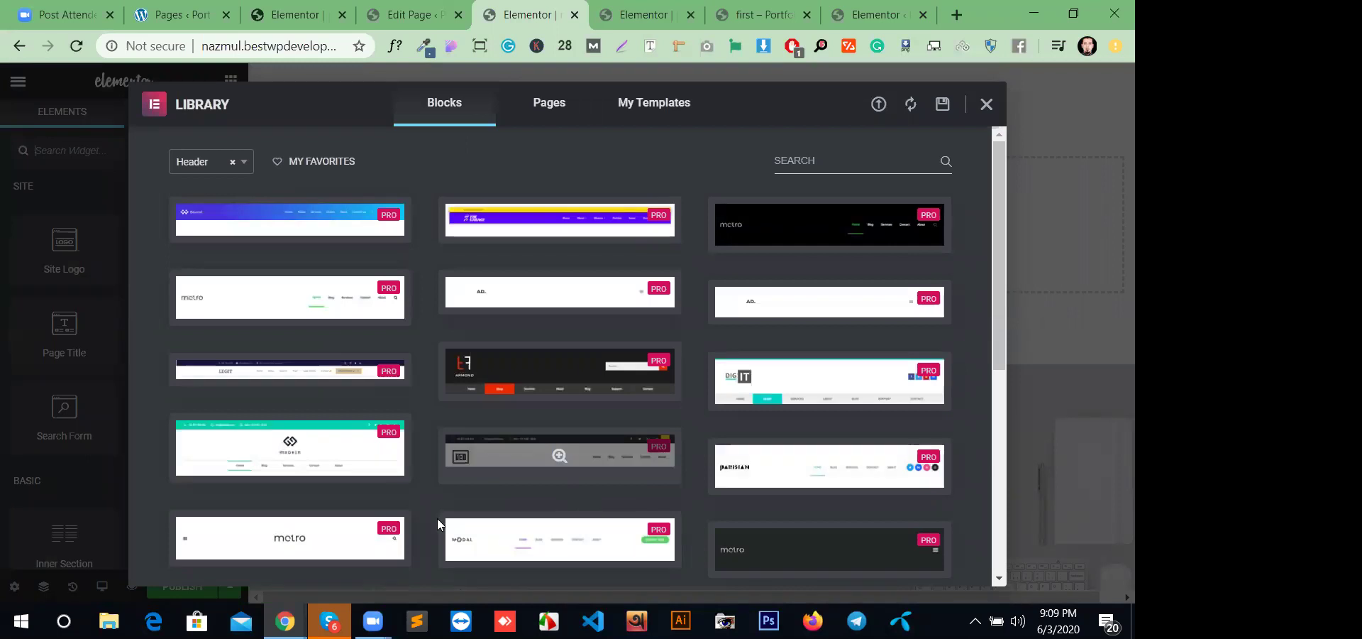
mouse_move(213, 319)
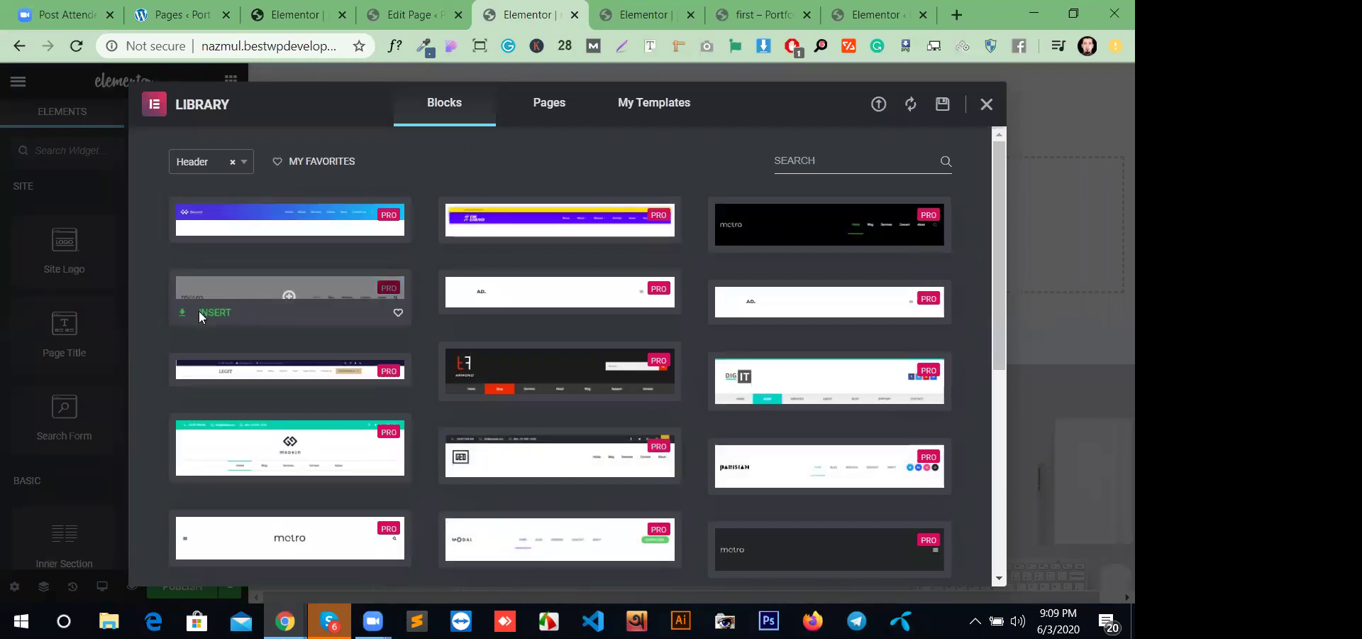
click(201, 313)
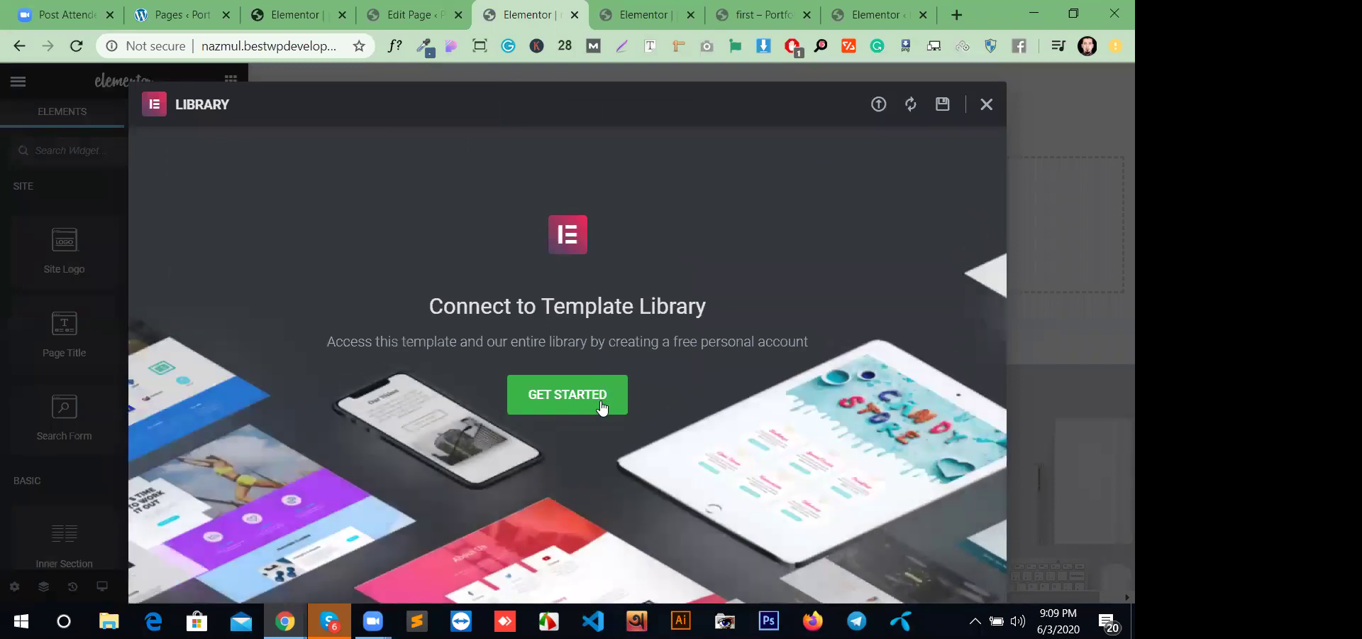
click(575, 395)
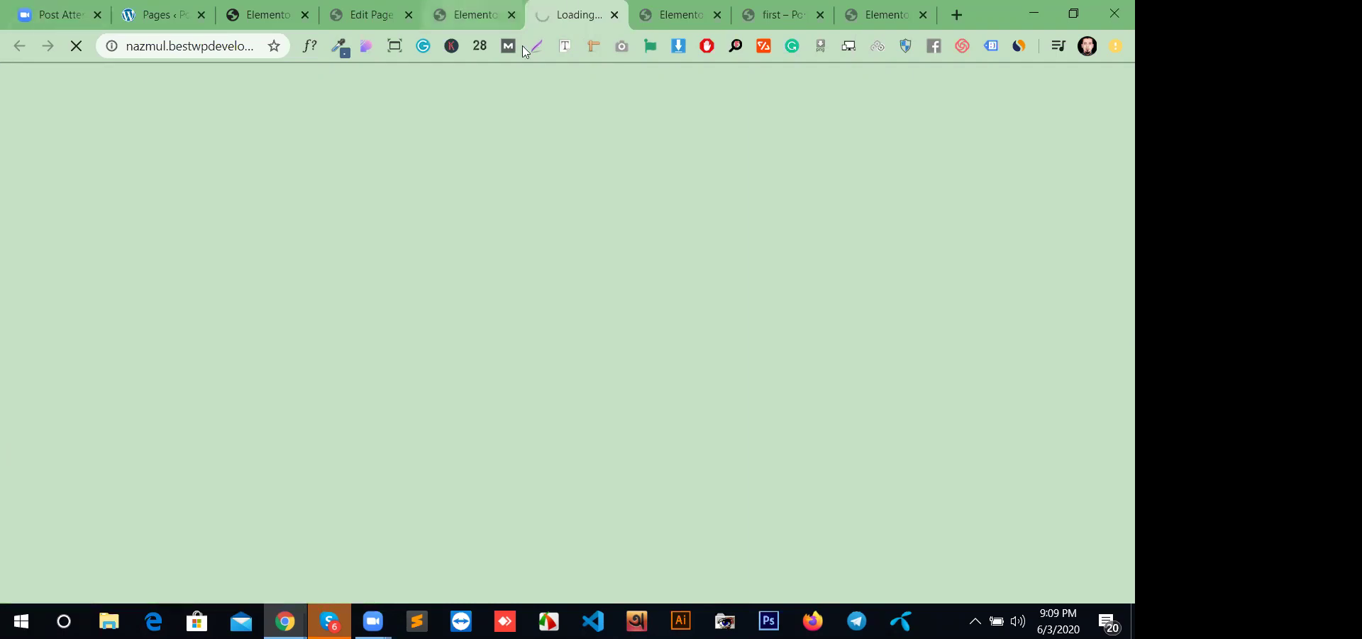
key(ctrl+shift+Tab)
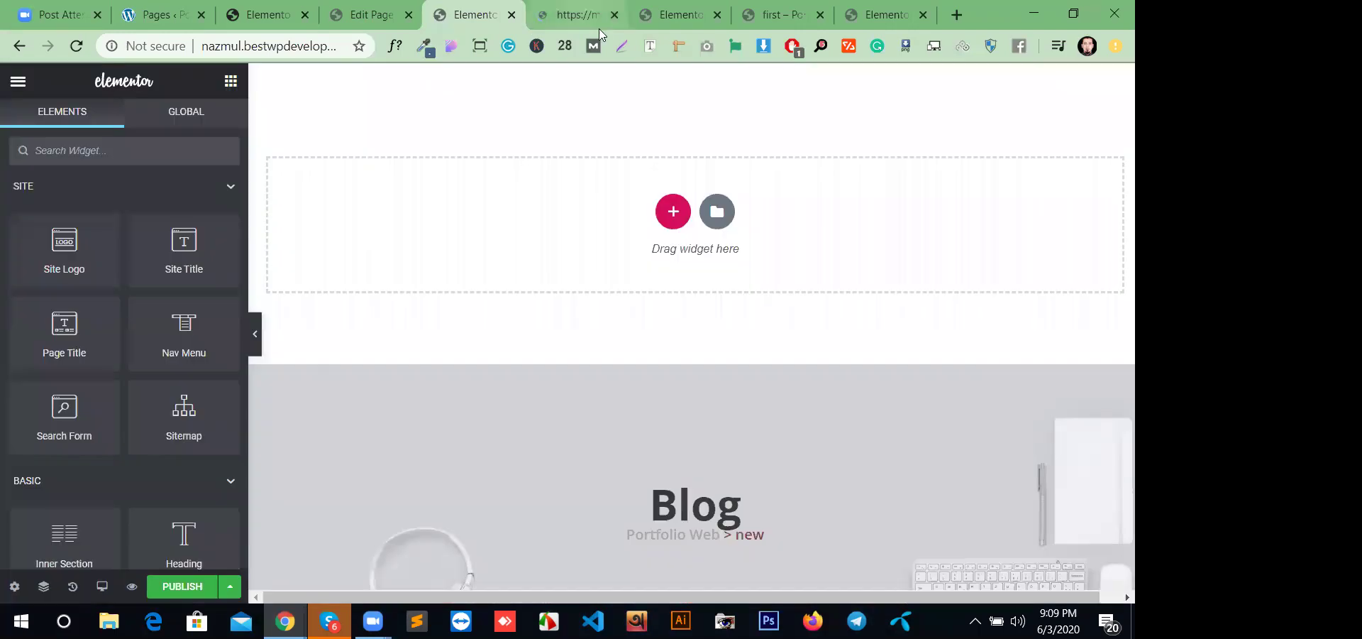
click(599, 27)
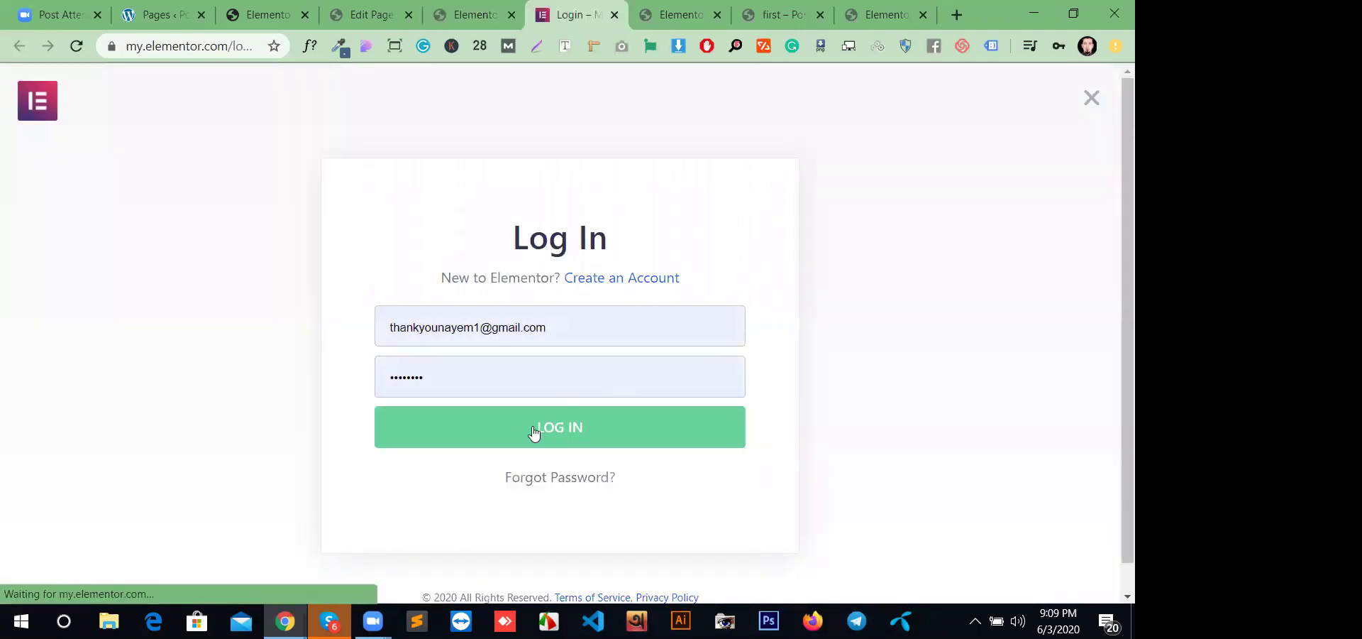
click(615, 19)
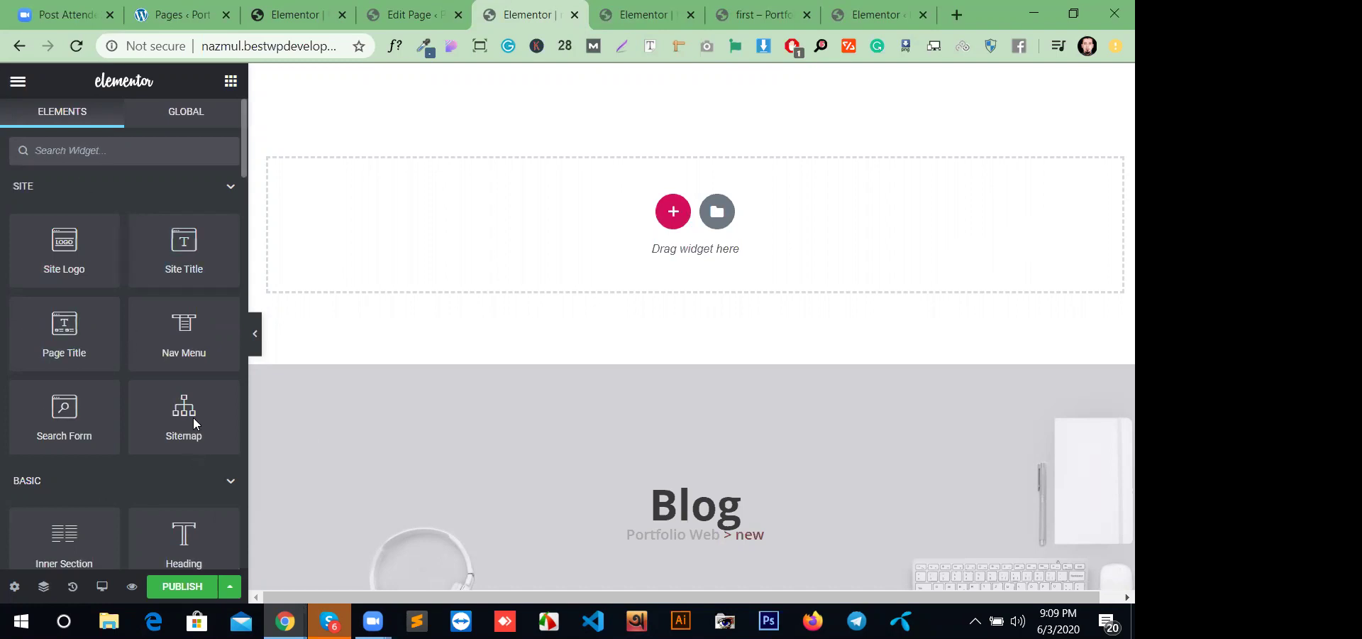
- Leave the header template's editor, go back to Theme Builder, and list the templates in the Header category
click(420, 16)
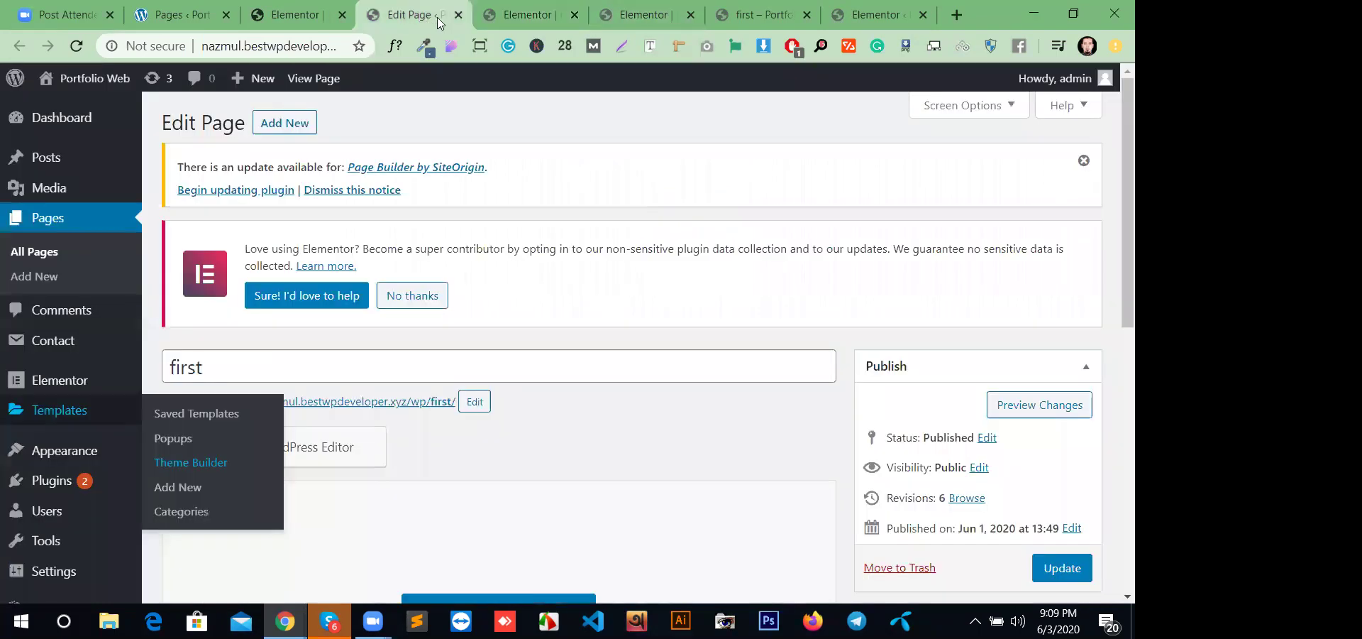
click(505, 16)
click(19, 47)
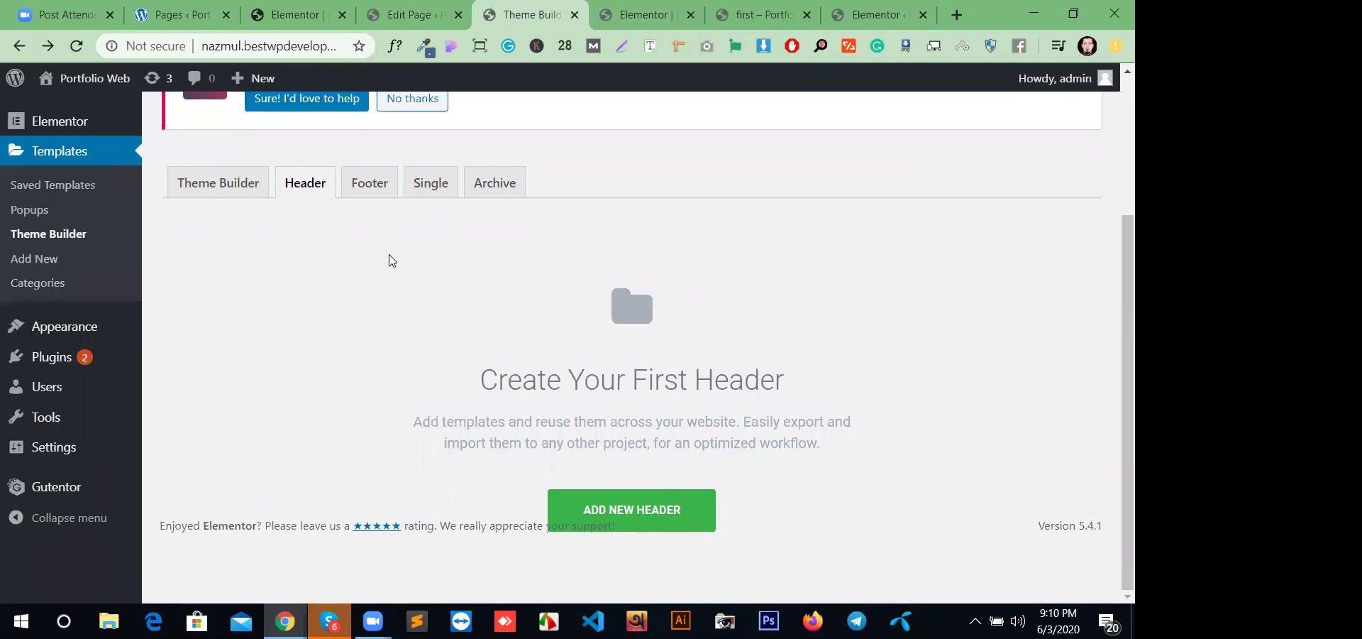
click(242, 183)
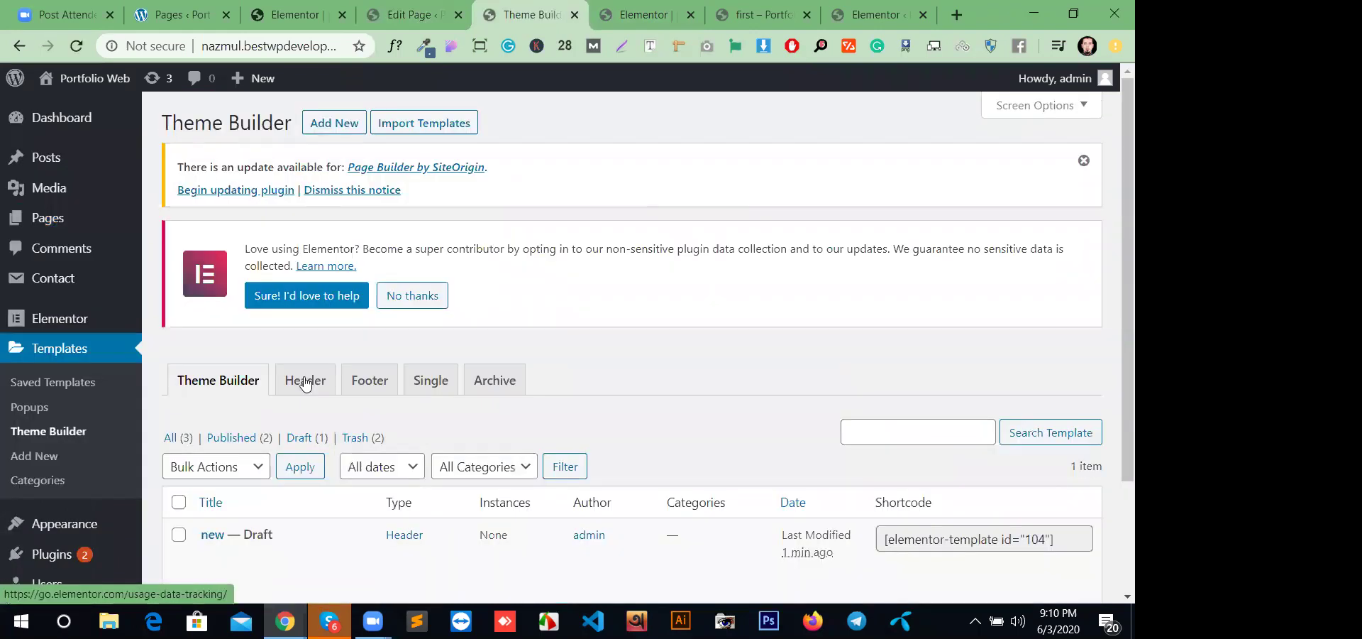
click(320, 376)
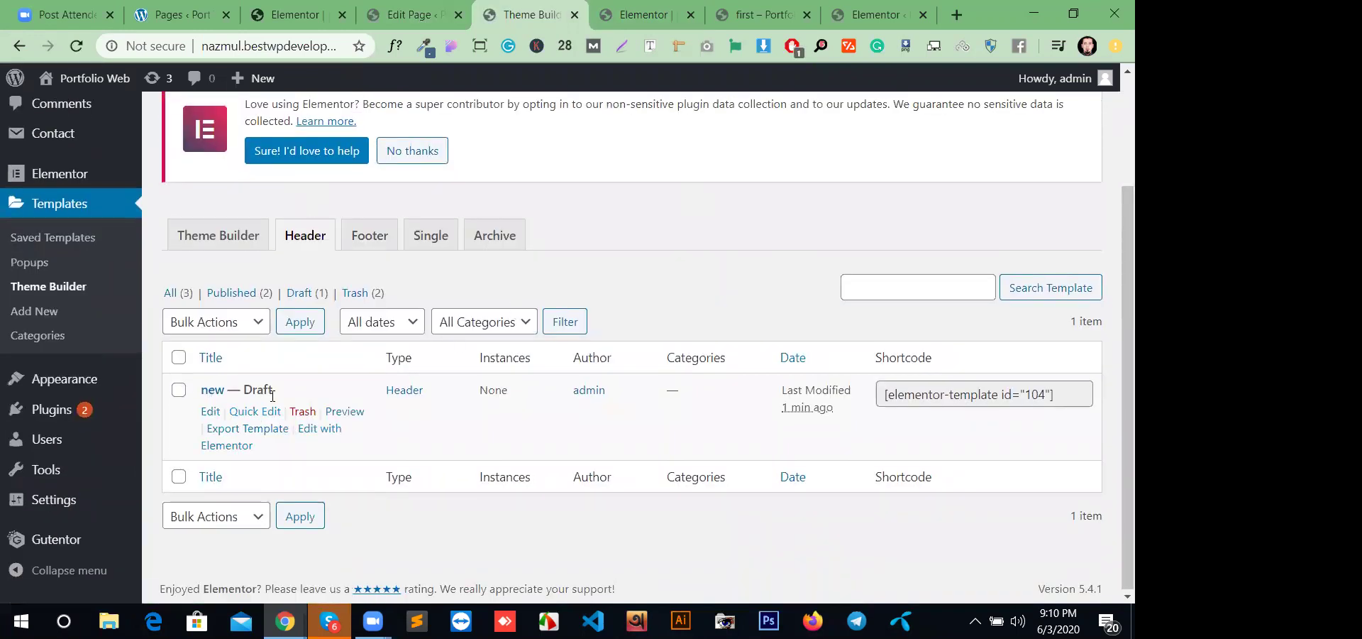
- Open the "new" header draft's edit page and load the template in the Elementor editor
click(213, 414)
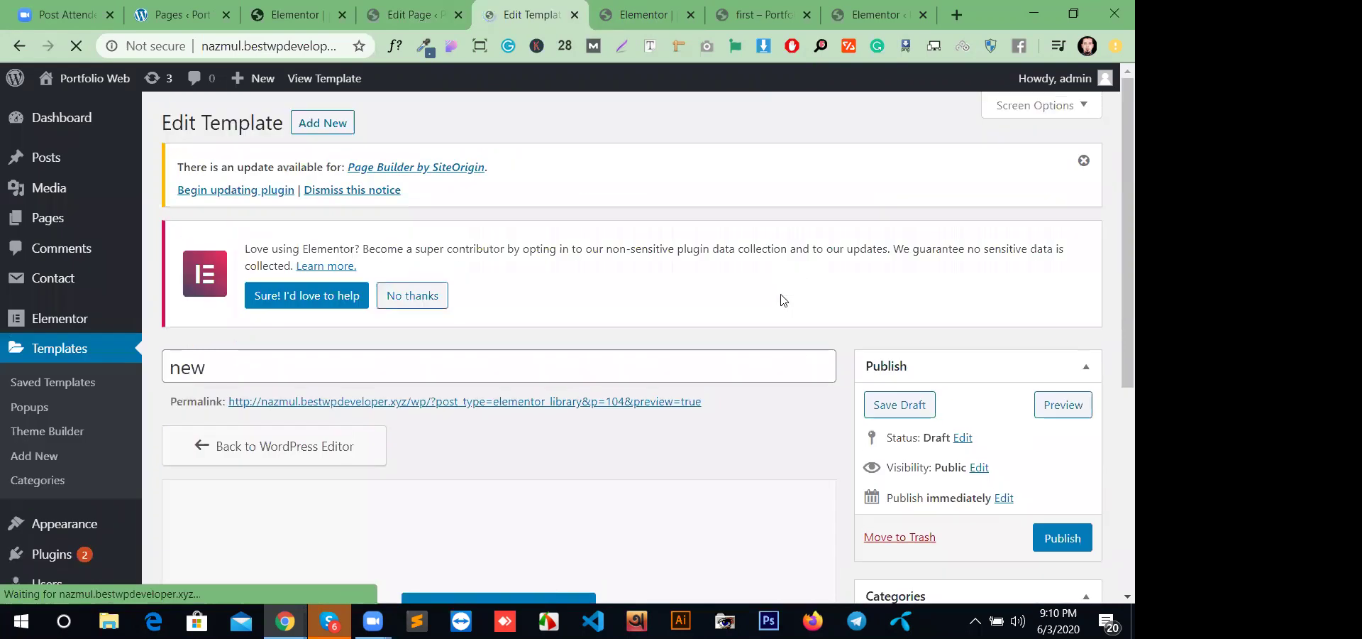
scroll(779, 304, down, 3)
click(589, 424)
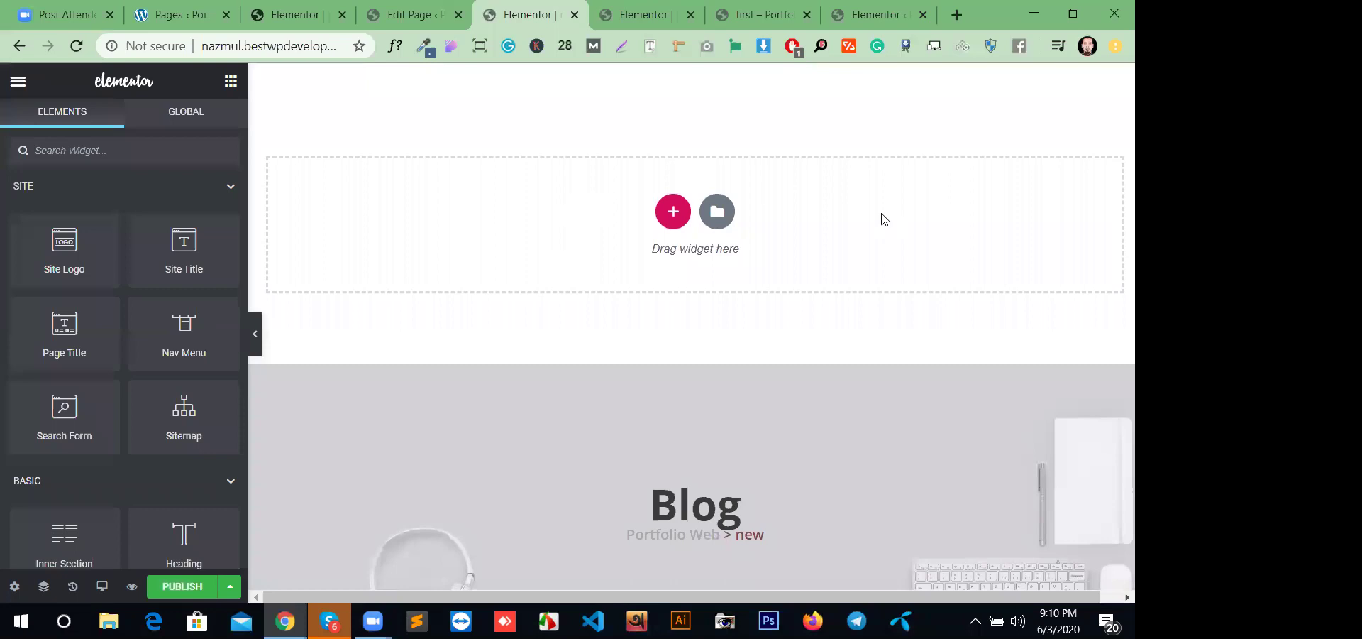
- Add a two-column section to the header with a narrower first column and place an Image widget in that column
click(674, 211)
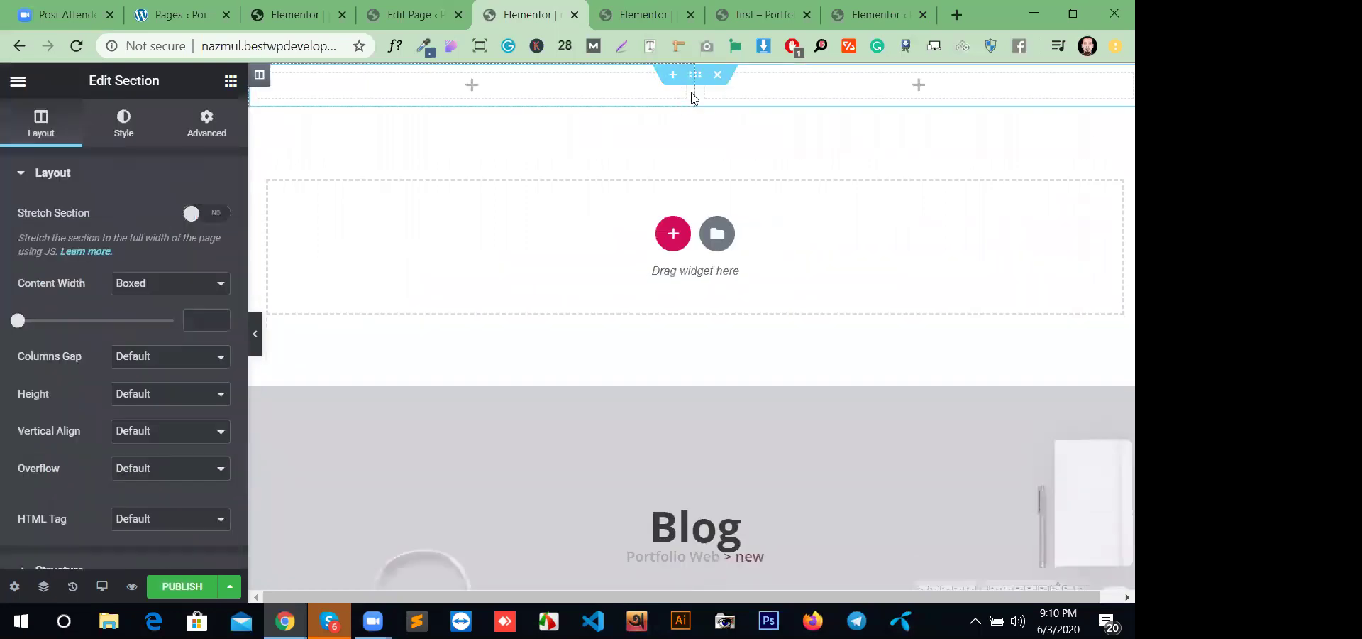
drag(694, 90, 521, 96)
click(385, 84)
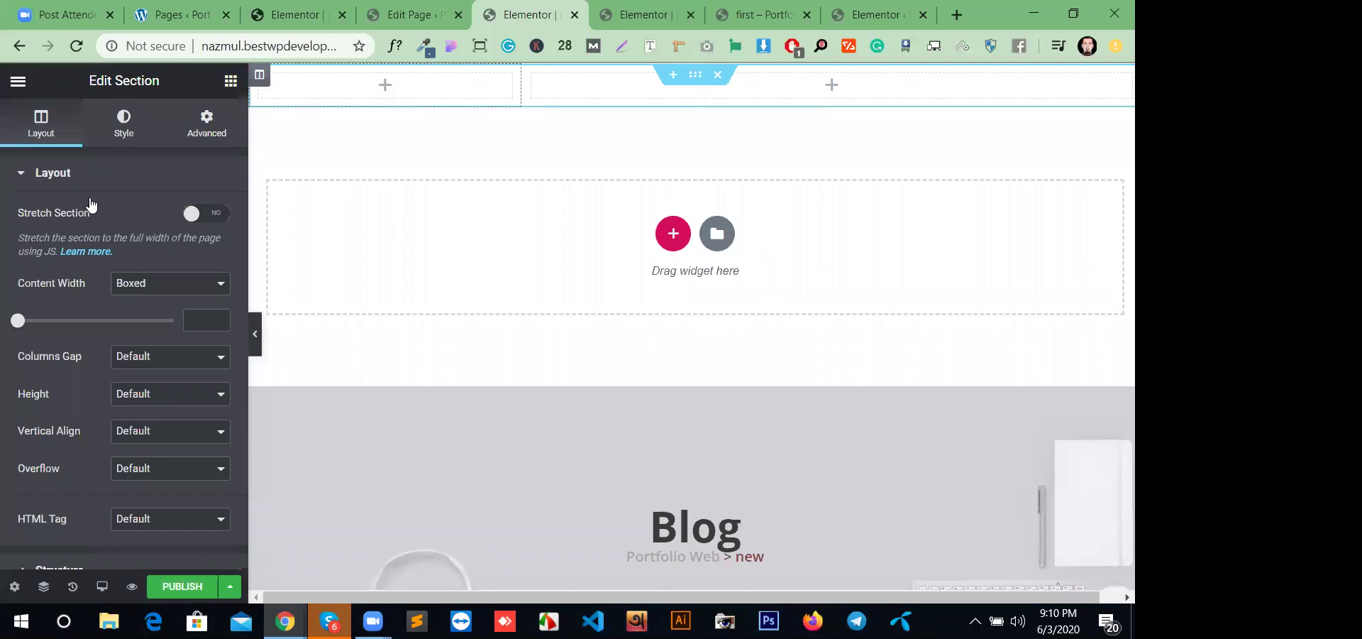
scroll(93, 477, down, 3)
drag(64, 401, 364, 89)
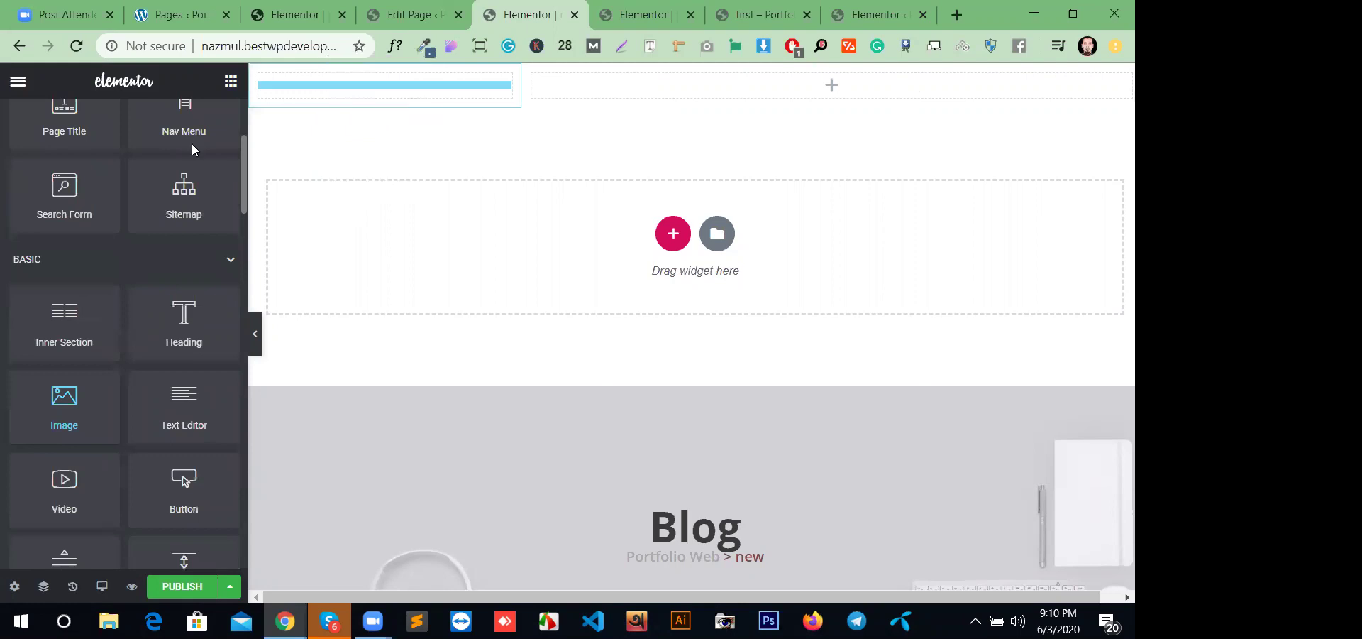
- Place a Nav Menu widget in the header section's wider second column
click(231, 82)
scroll(121, 511, down, 15)
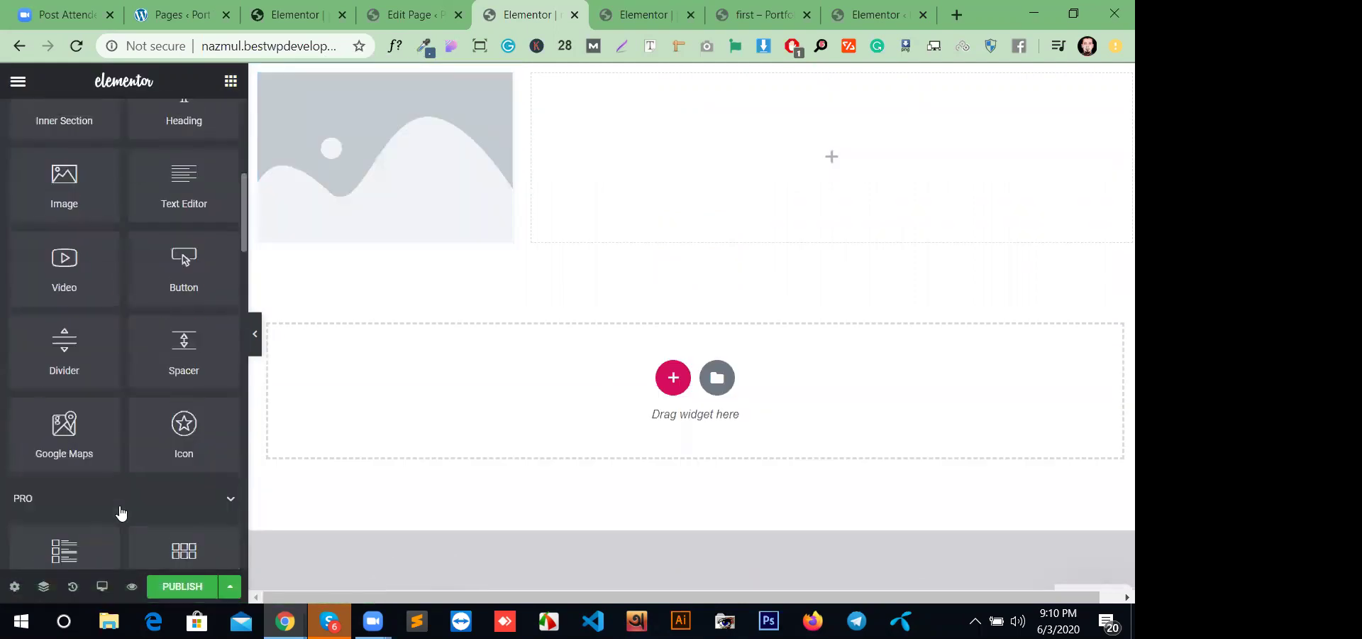
scroll(97, 444, up, 6)
scroll(97, 444, down, 2)
drag(97, 450, 781, 131)
drag(607, 360, 606, 361)
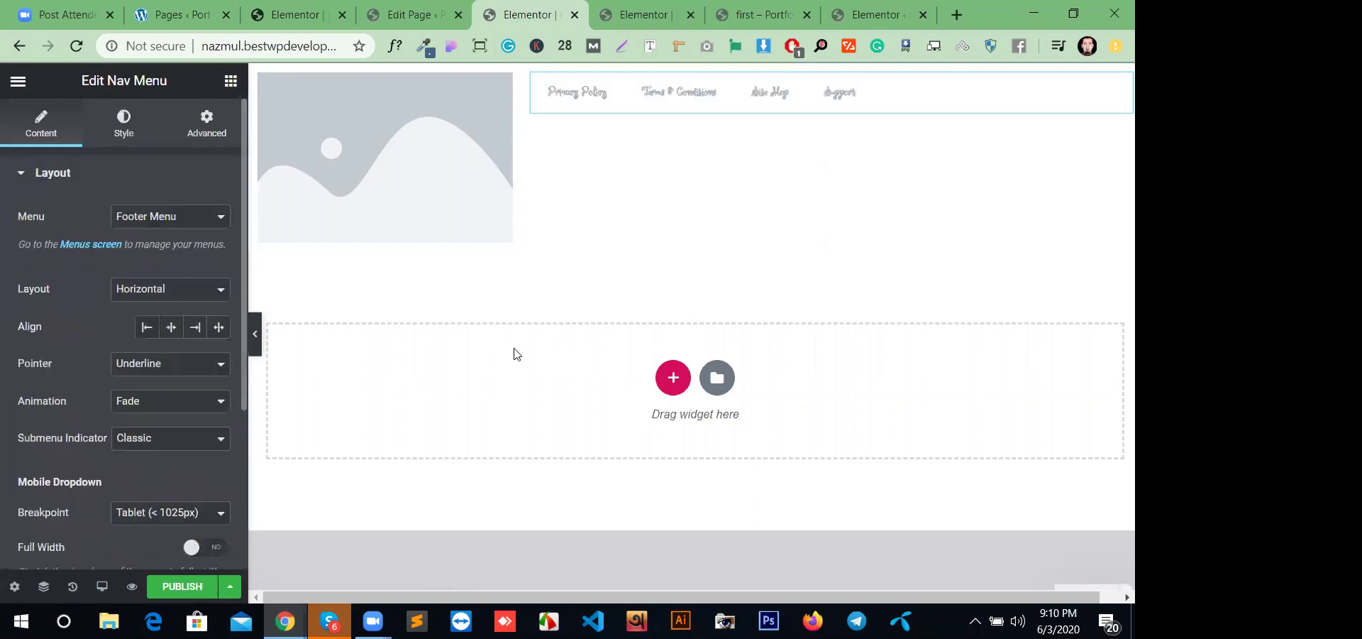
- Widen the nav menu column to about 82% and set its vertical alignment to Middle
drag(412, 128, 408, 131)
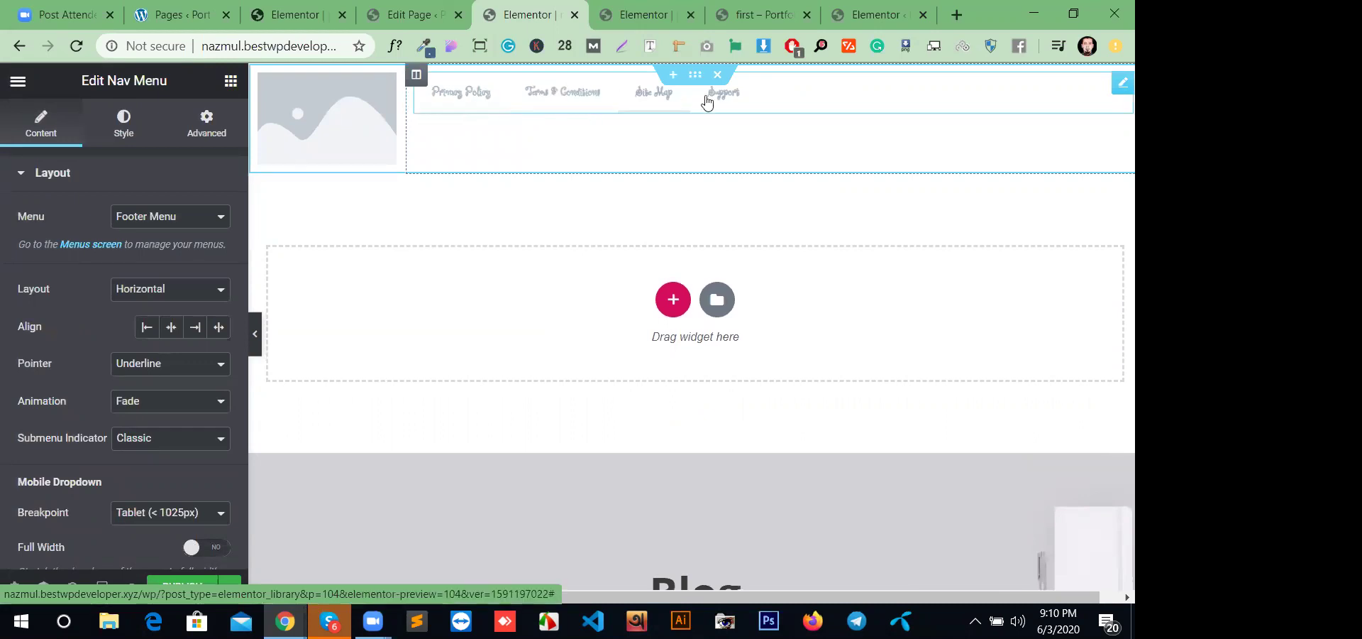
click(416, 77)
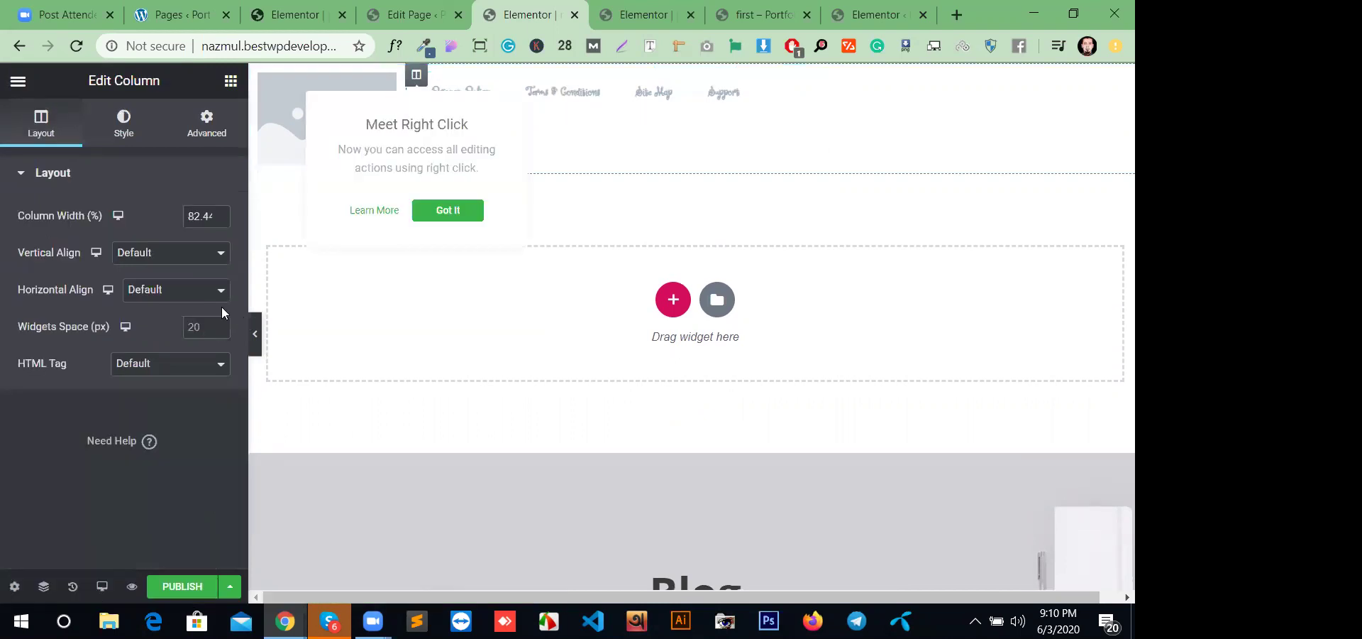
click(178, 256)
click(168, 296)
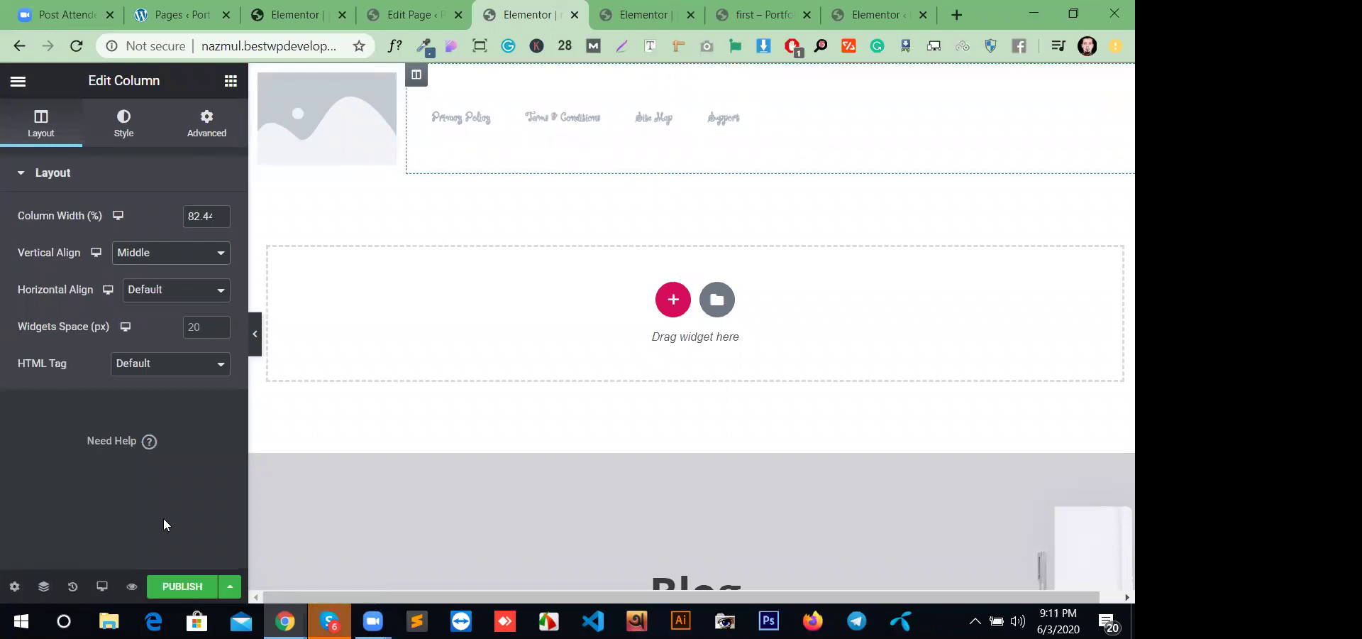
- Publish the header template with a display condition that includes the Entire Site
click(183, 588)
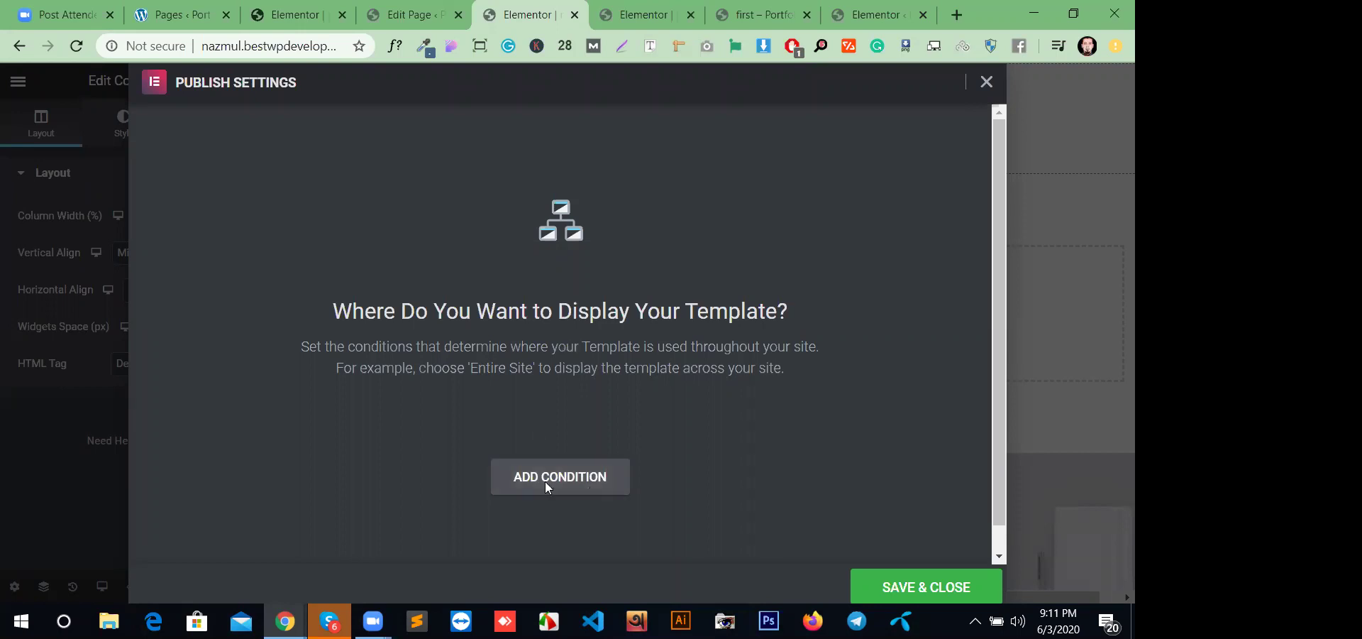
click(577, 483)
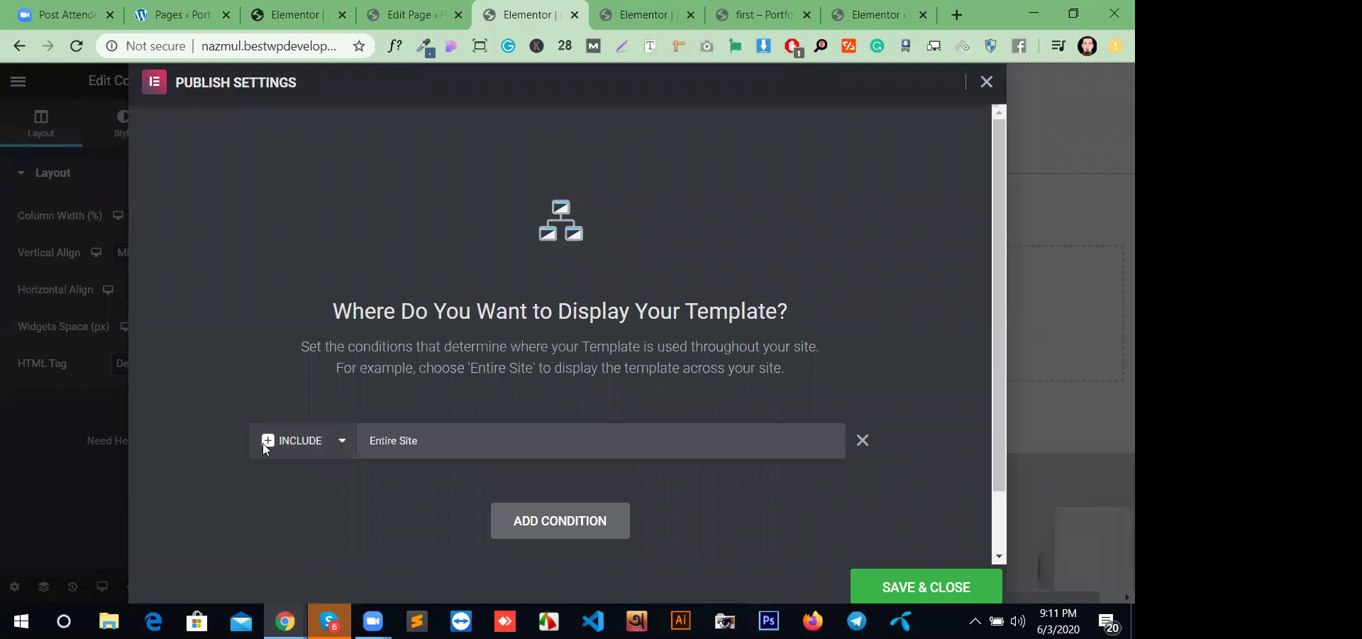
click(338, 441)
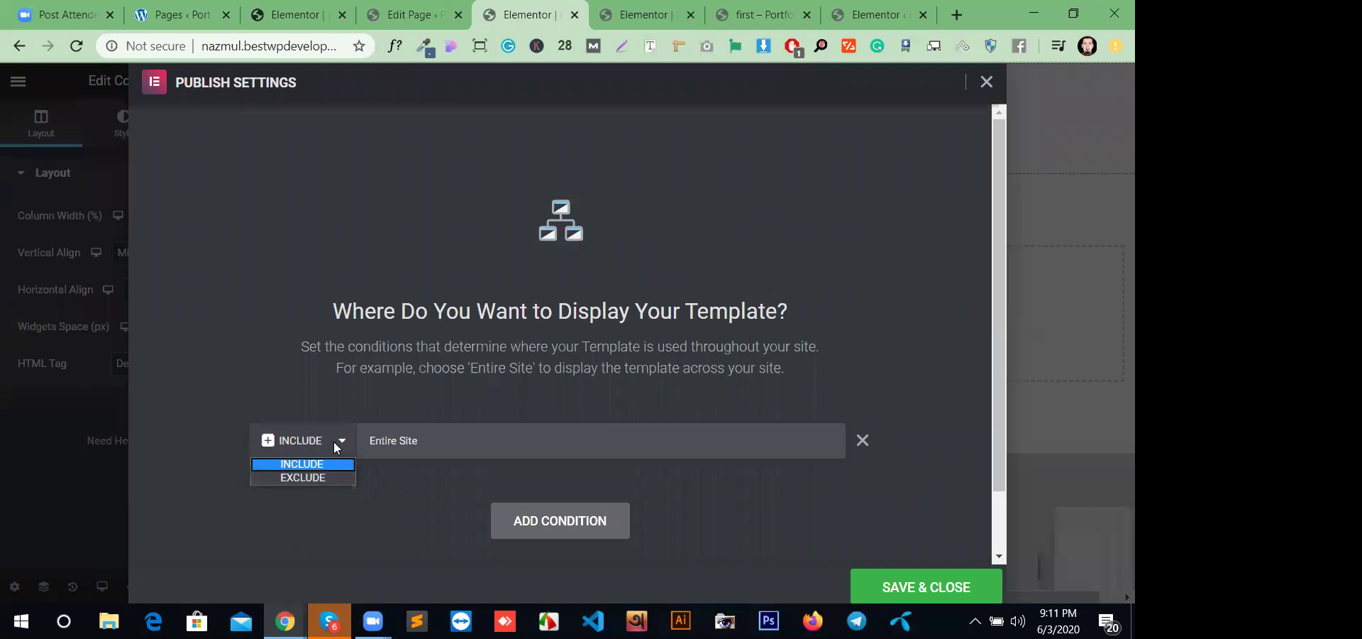
click(343, 443)
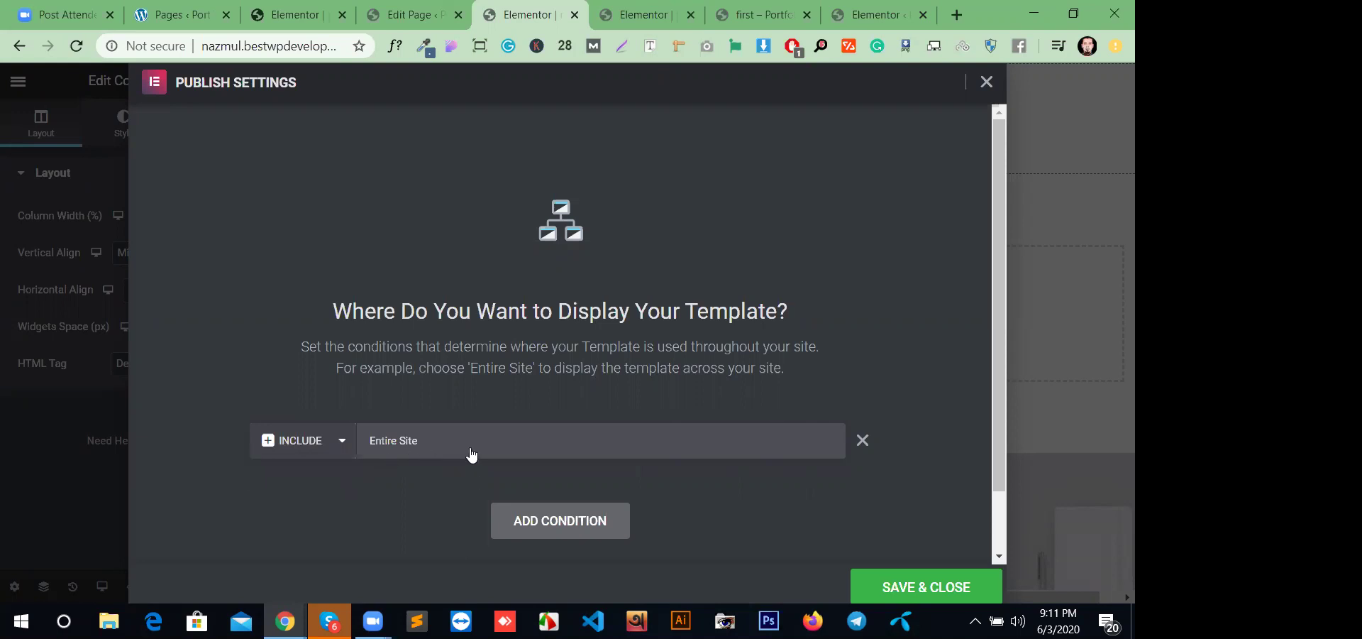
click(531, 444)
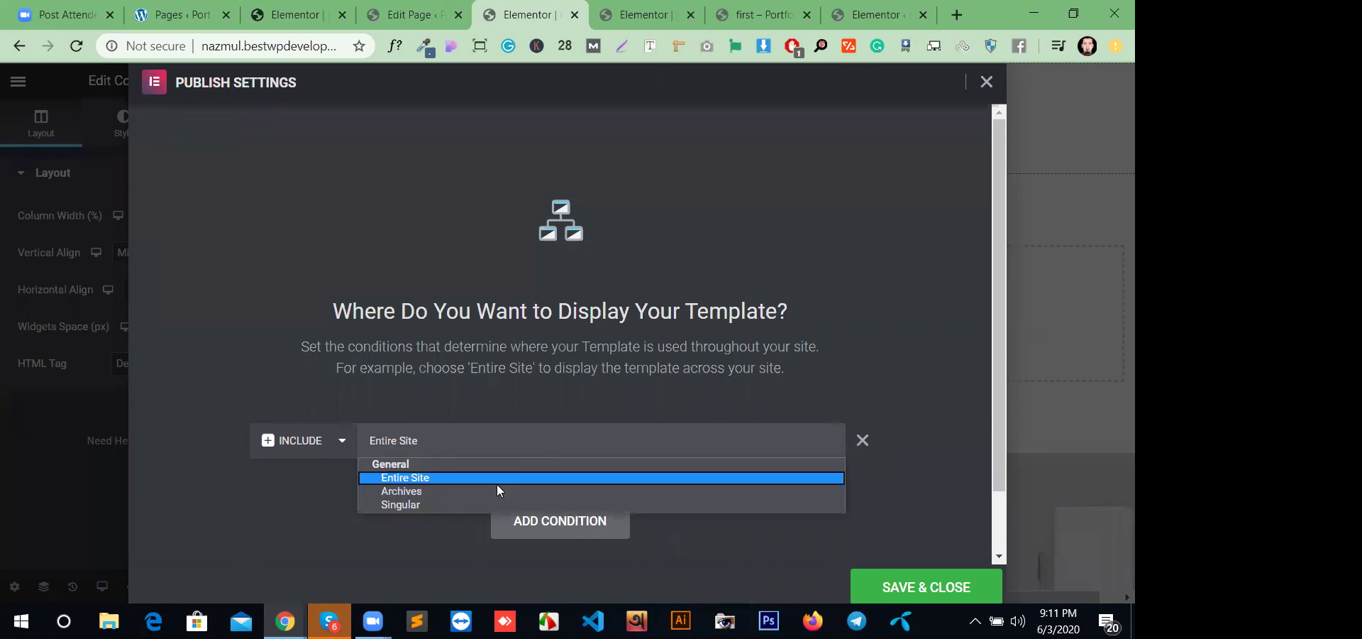
click(458, 450)
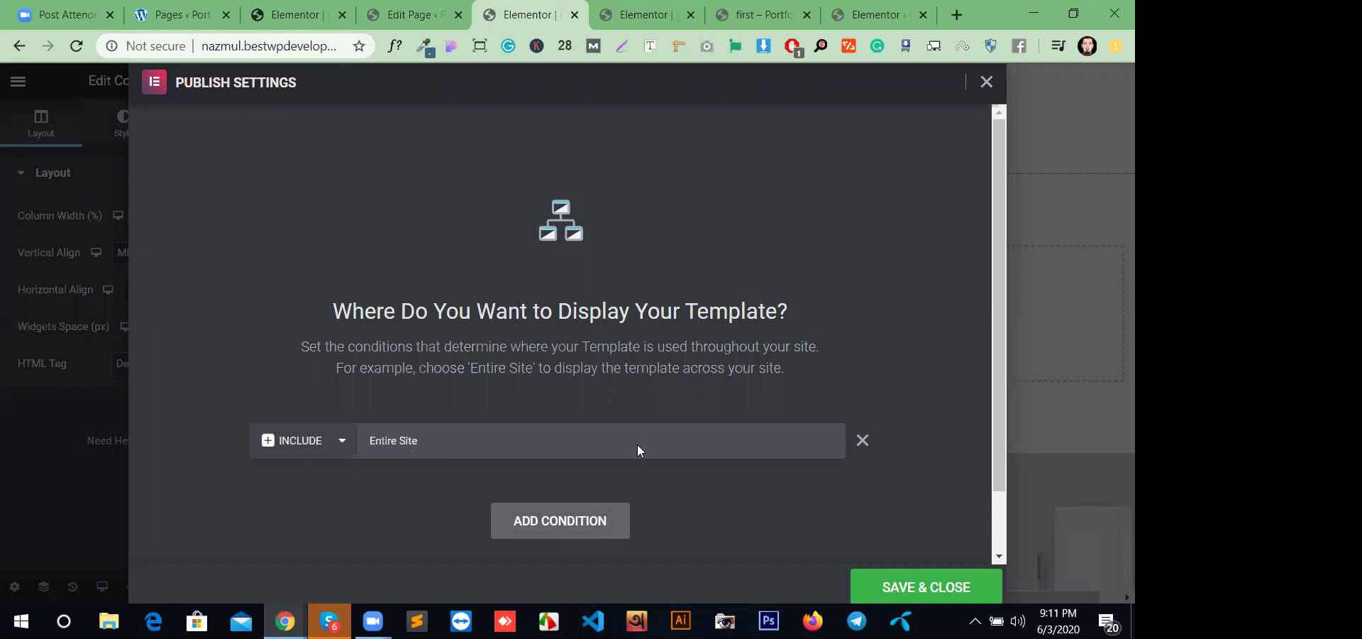
click(919, 586)
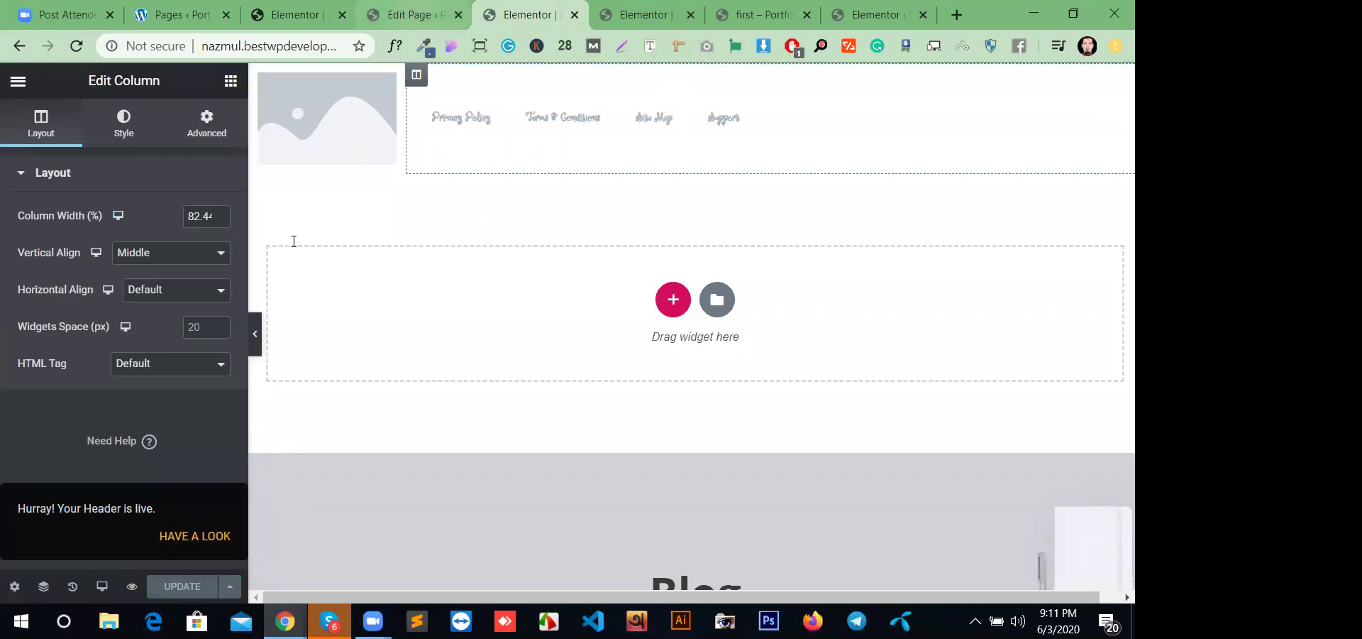
- Open the live "first" page from its edit page and check whether the published header is displayed on it
click(408, 15)
ctrl+click(367, 401)
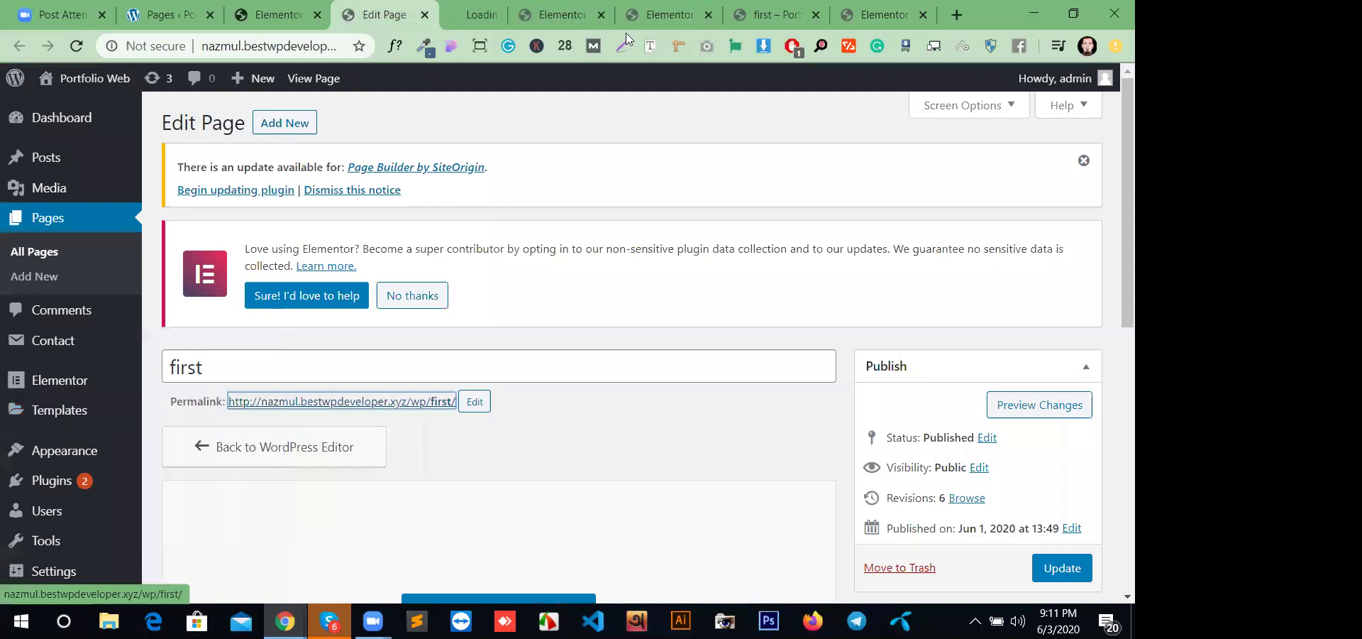
click(446, 24)
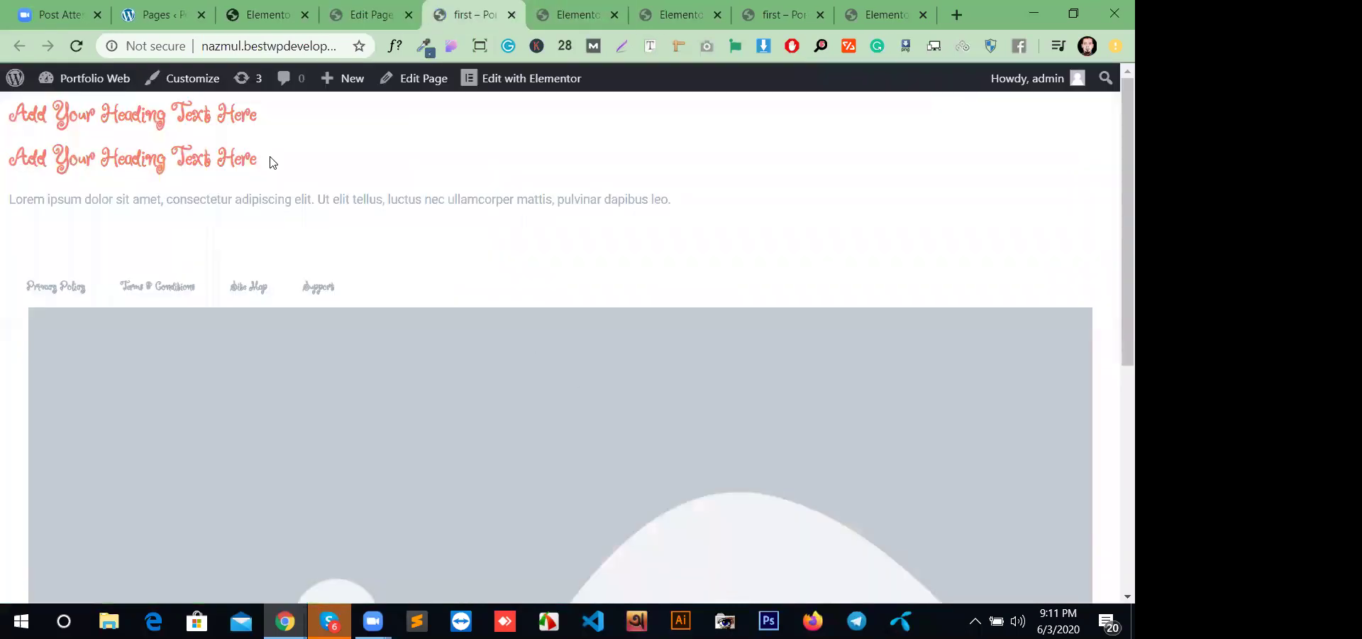
click(376, 17)
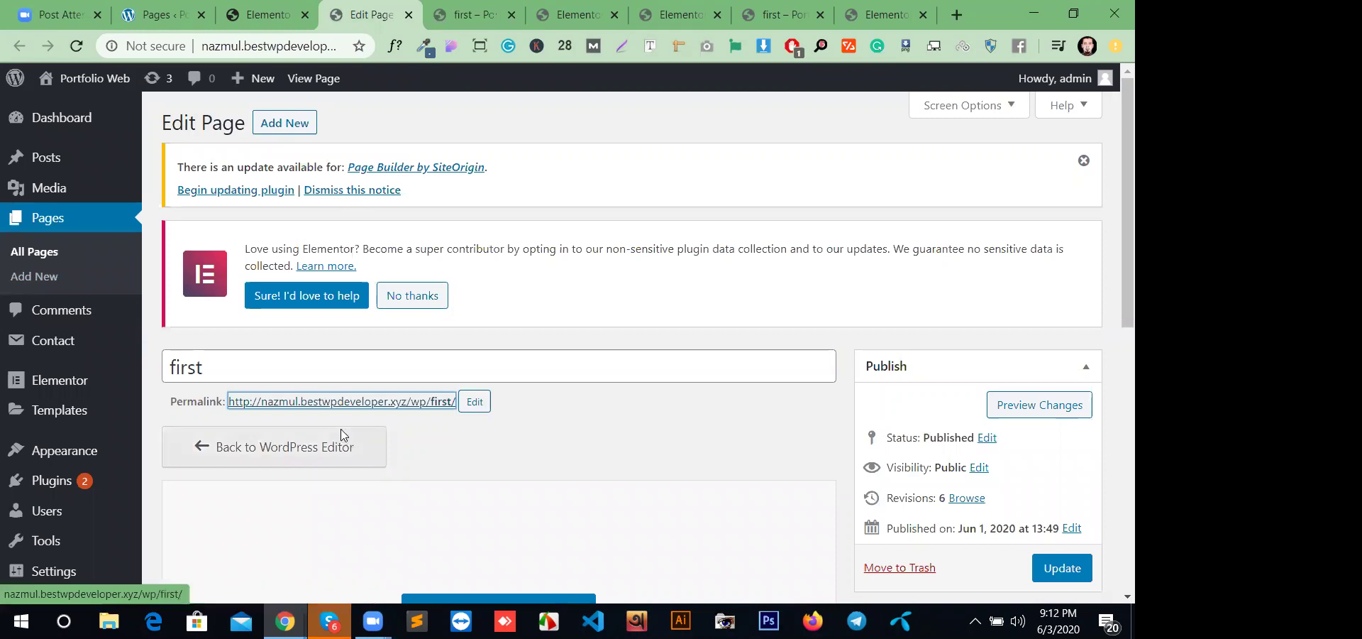
click(366, 401)
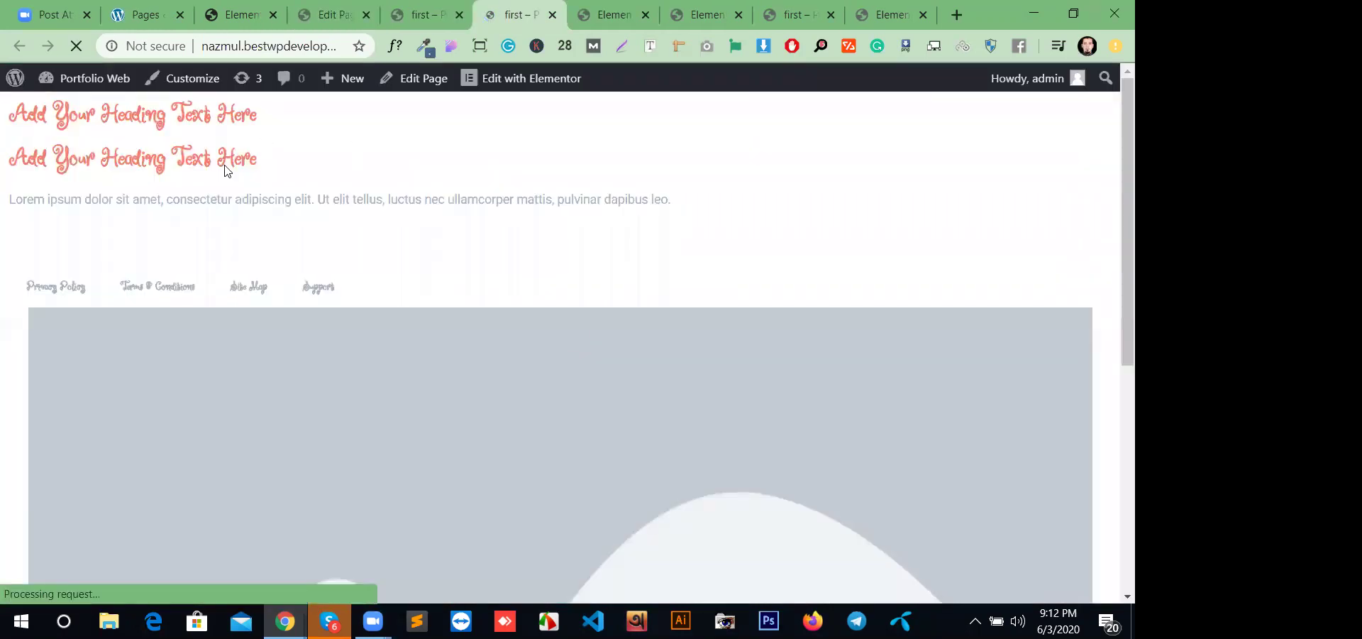
mouse_move(373, 621)
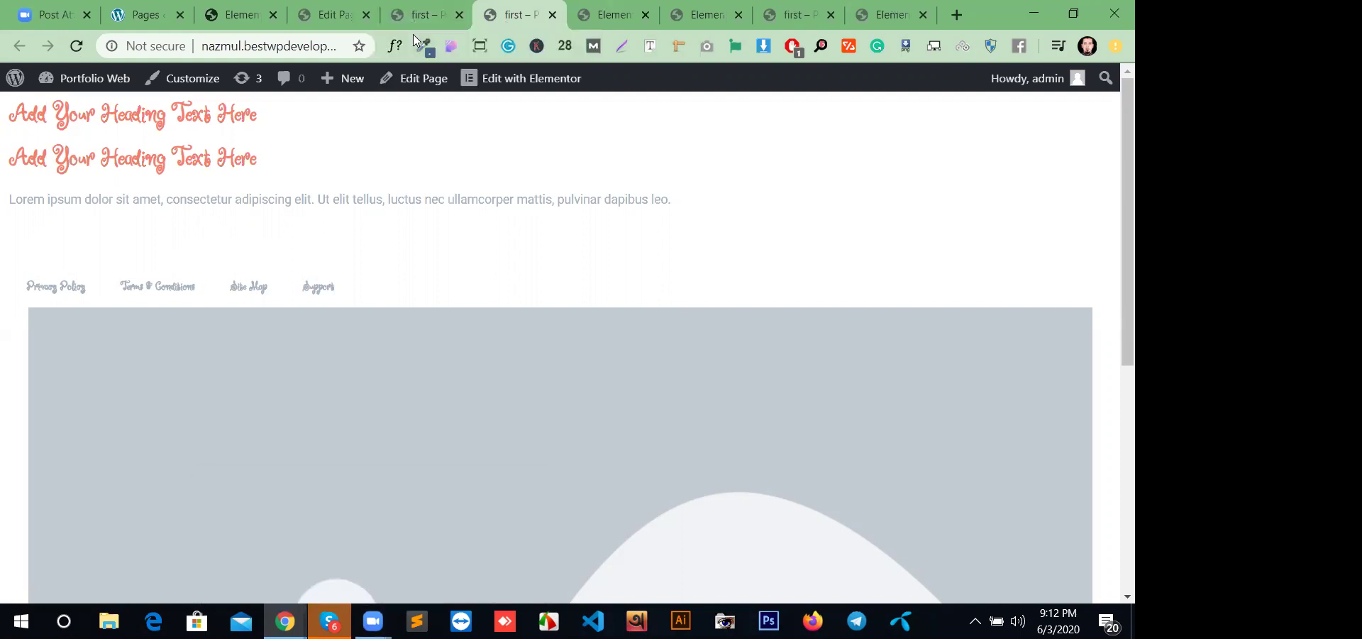
click(337, 15)
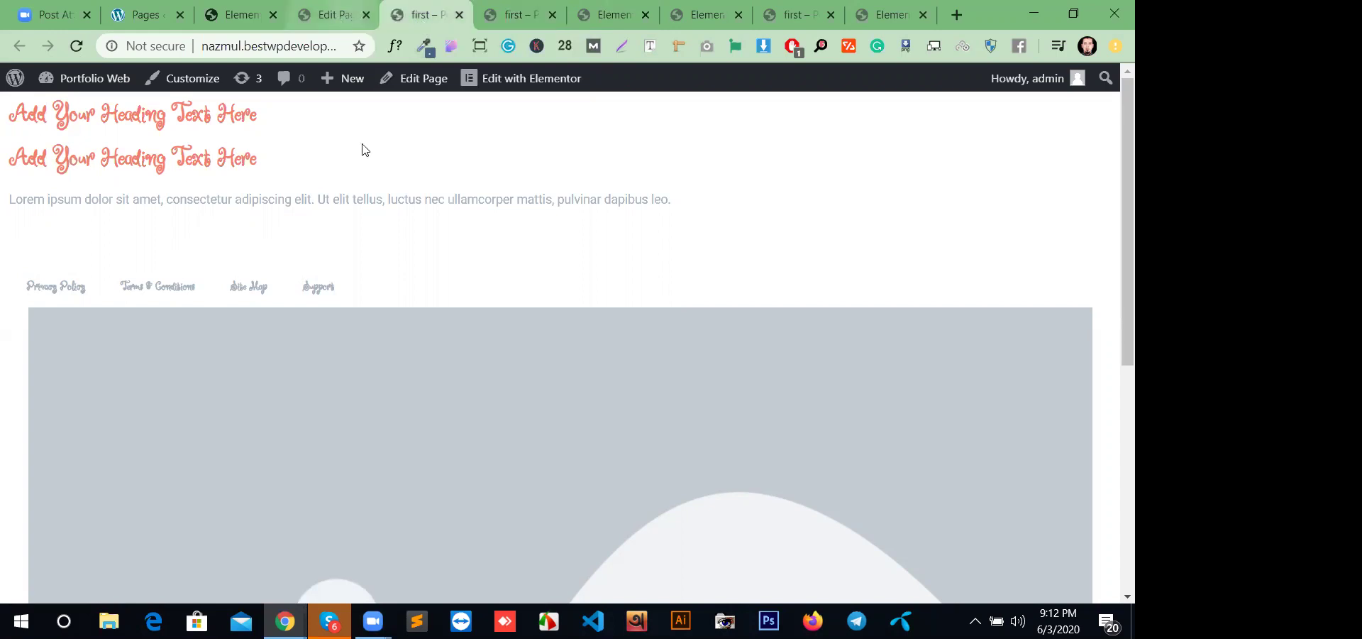
click(589, 16)
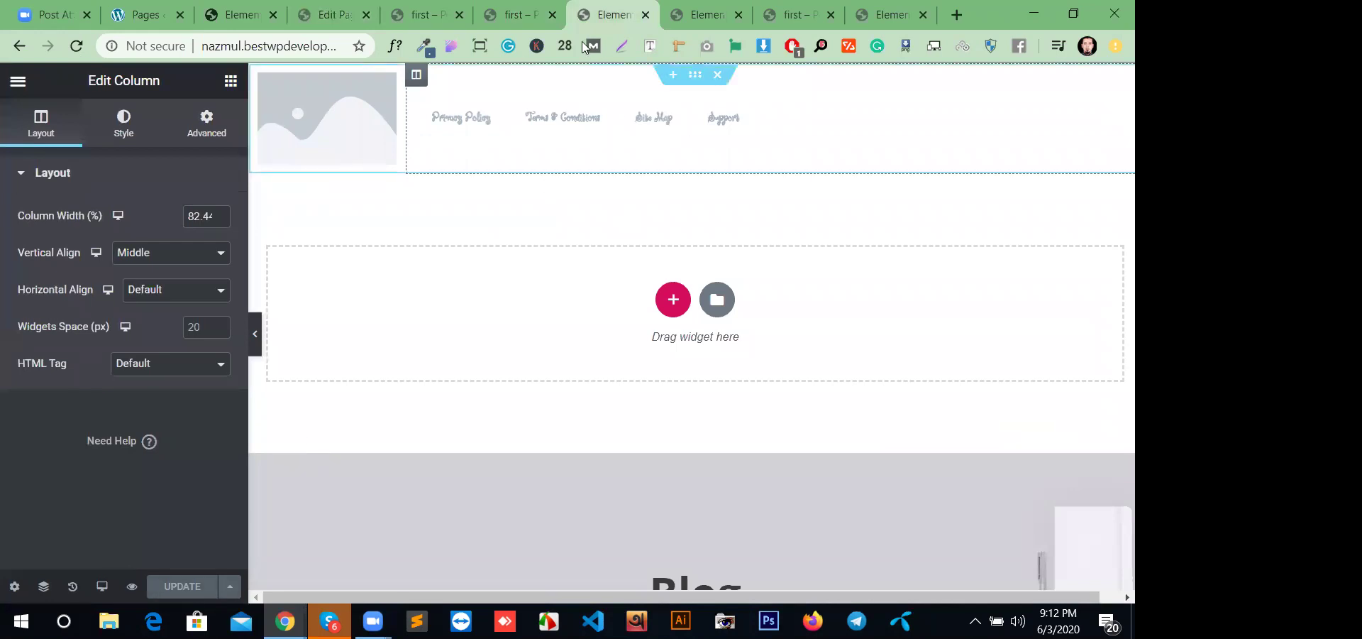
click(506, 20)
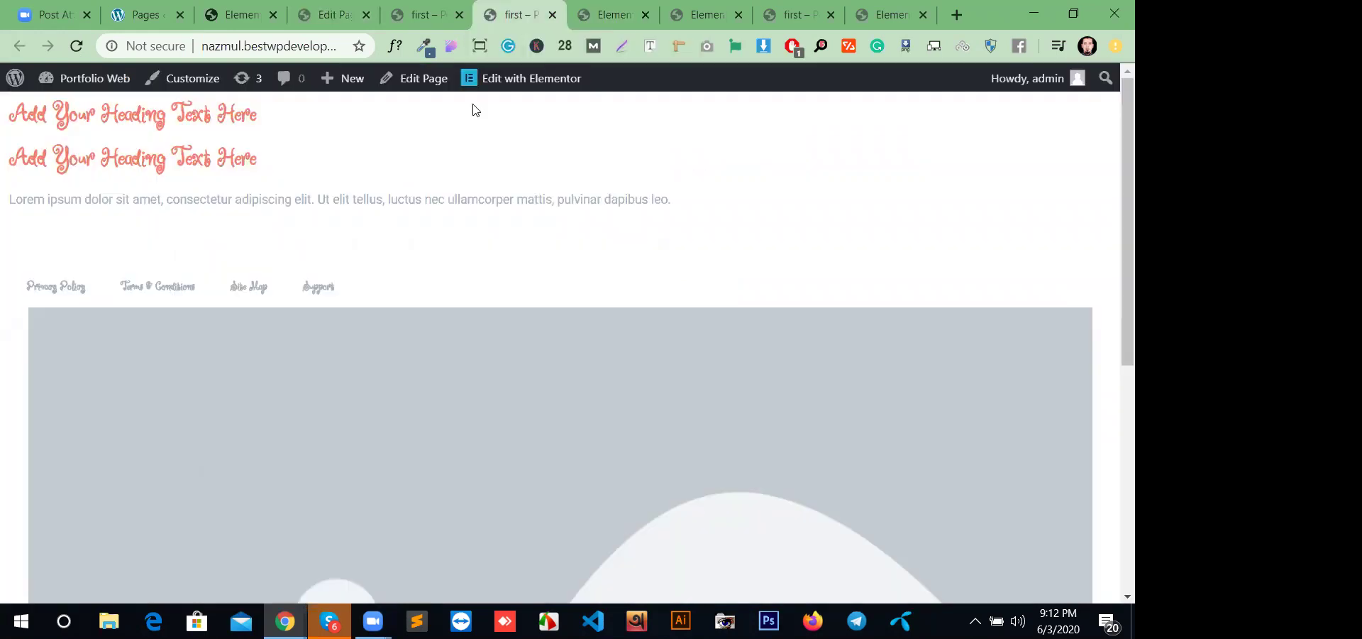
click(431, 20)
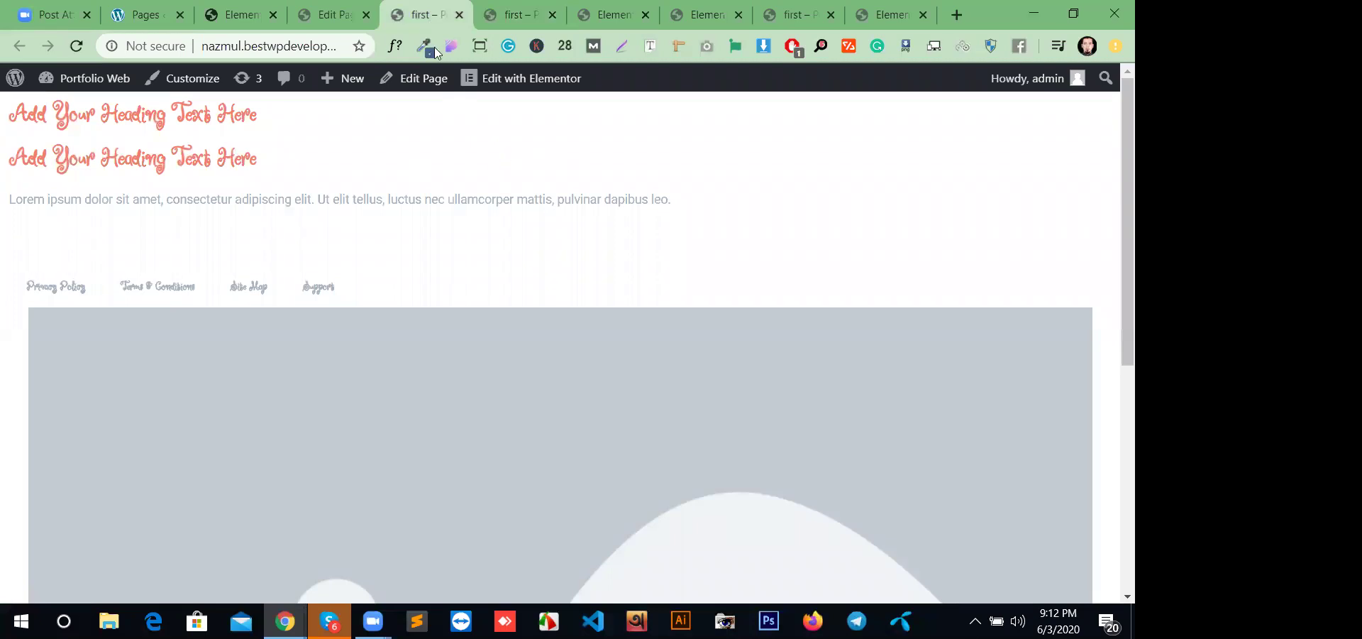
click(340, 21)
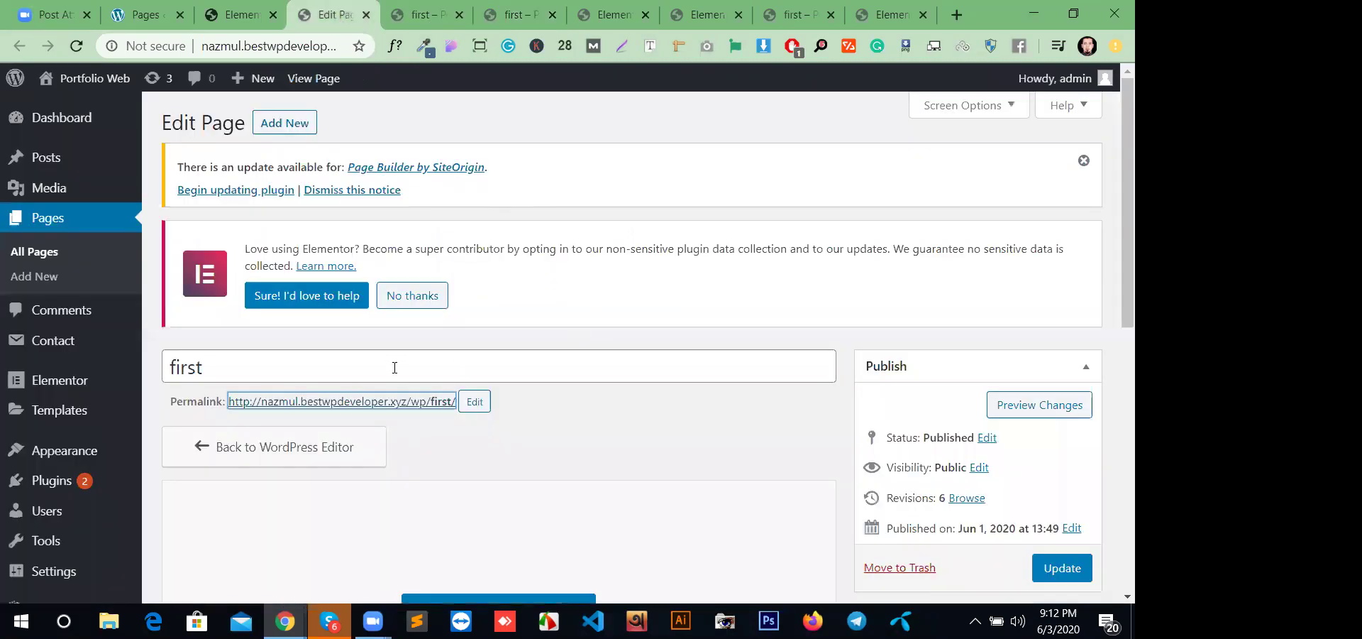
key(ctrl+Tab)
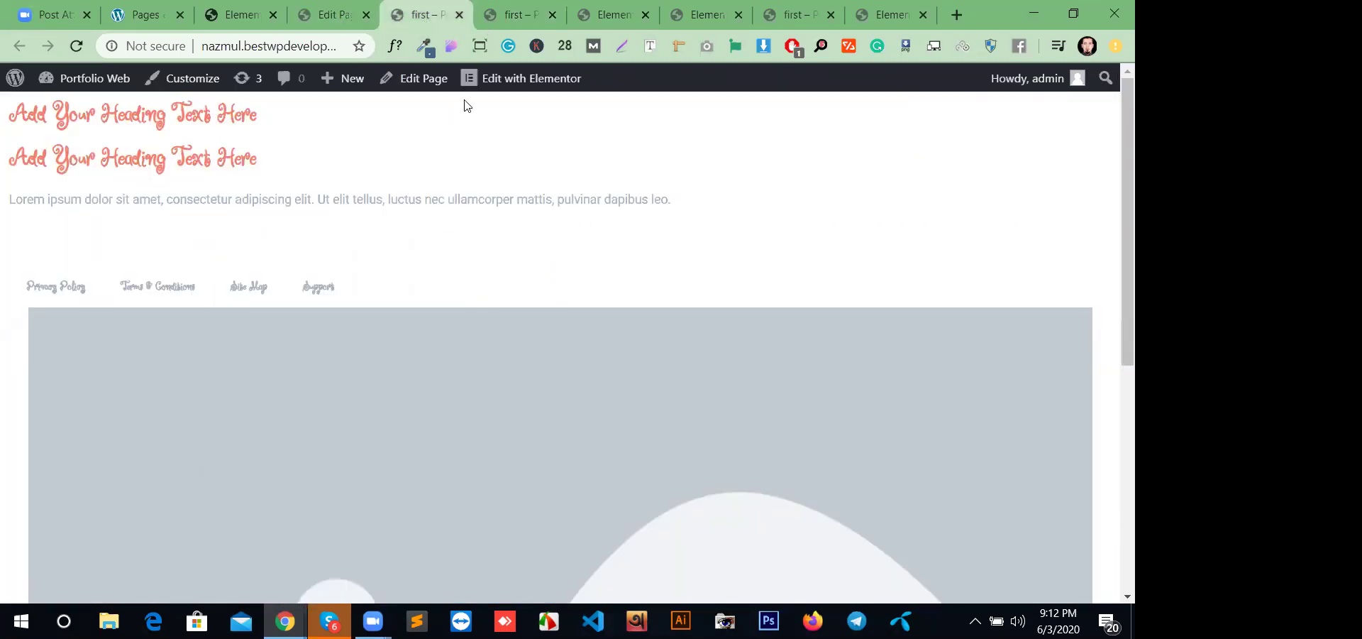
- Open the "first" page in the Elementor editor, set its page layout to Elementor Full Width, and update the page
key(F5)
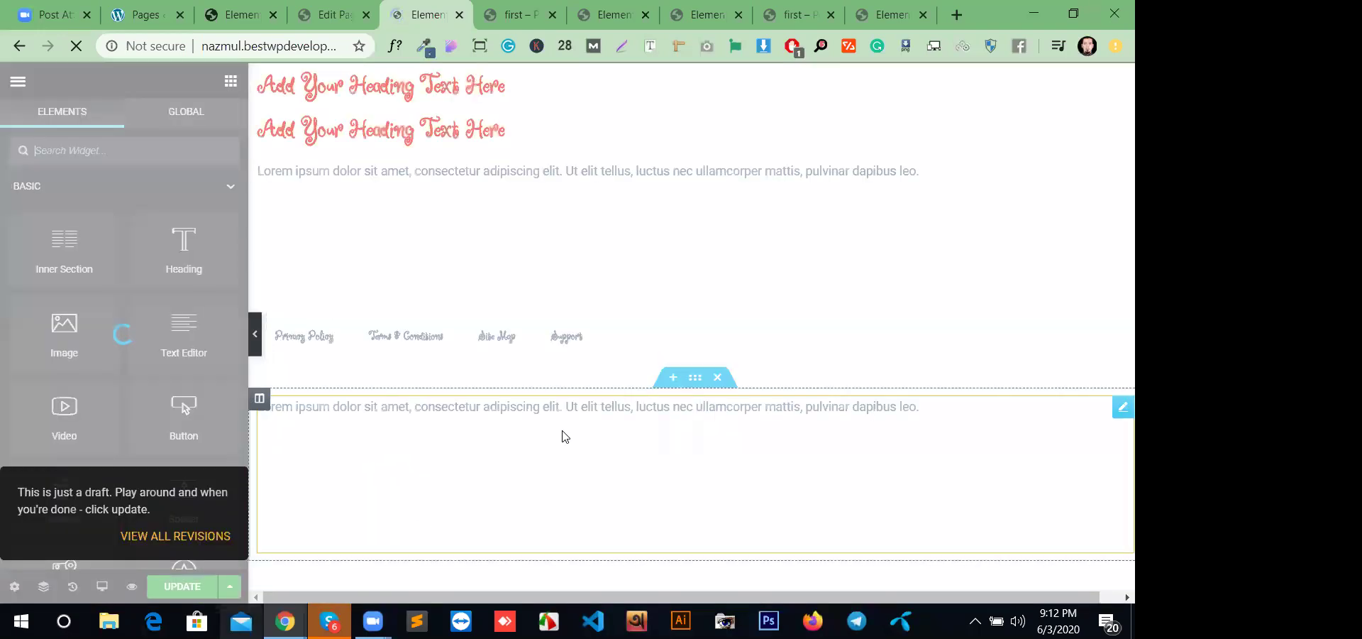
click(14, 586)
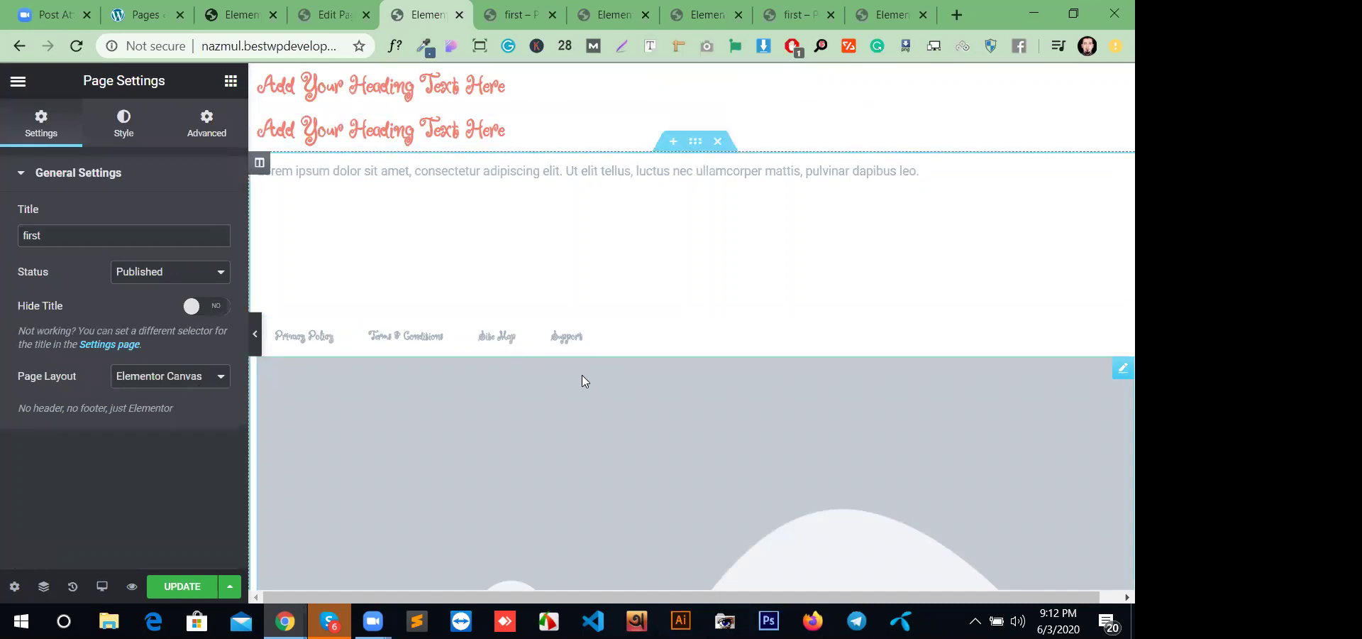
click(193, 383)
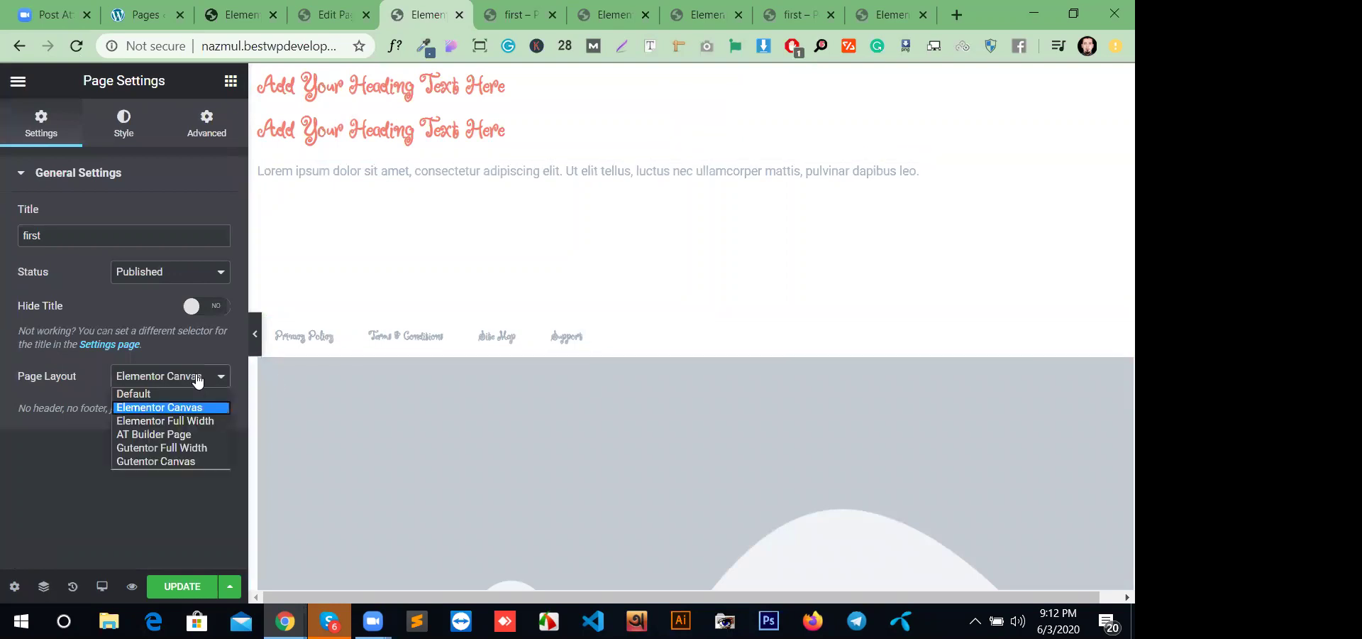
click(191, 422)
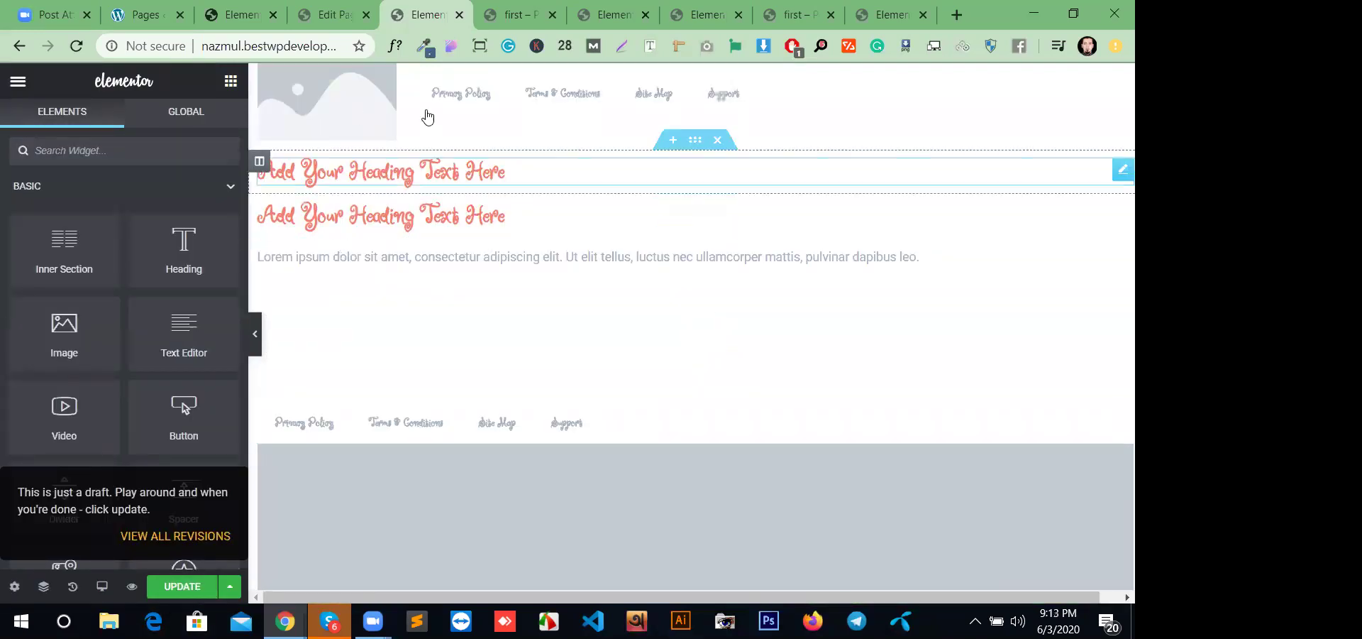
click(181, 589)
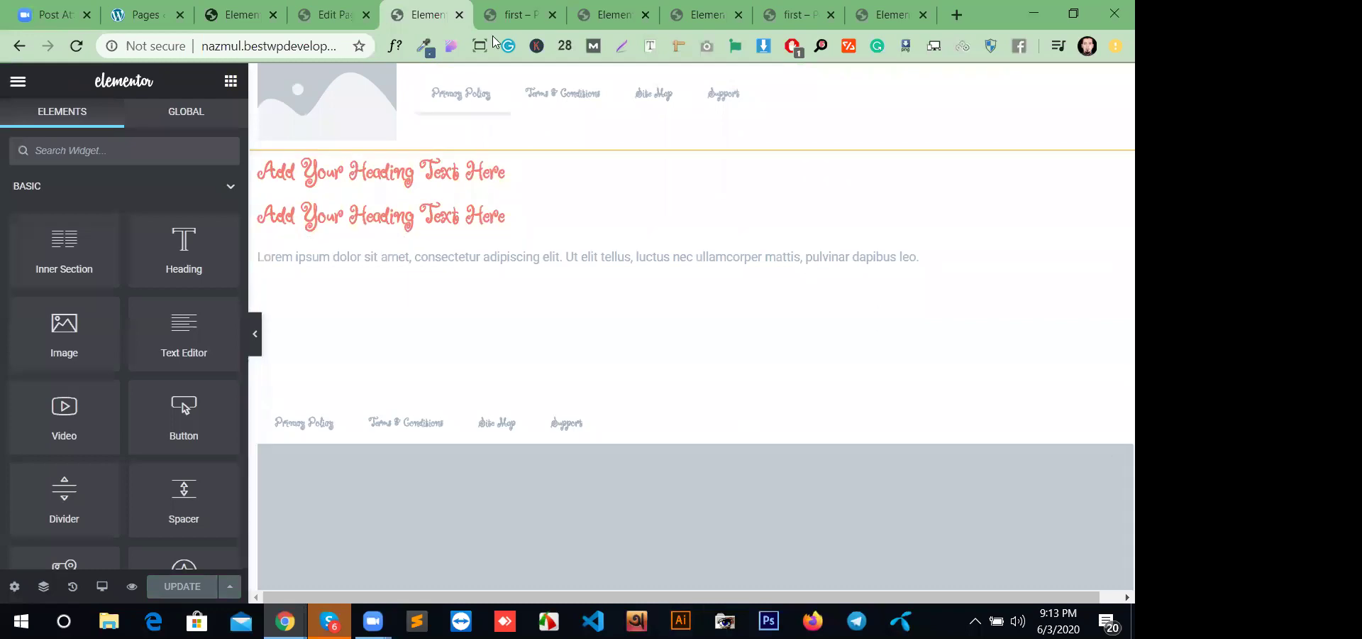
- Reload the live "first" page and check its header against the page in the editor
click(512, 14)
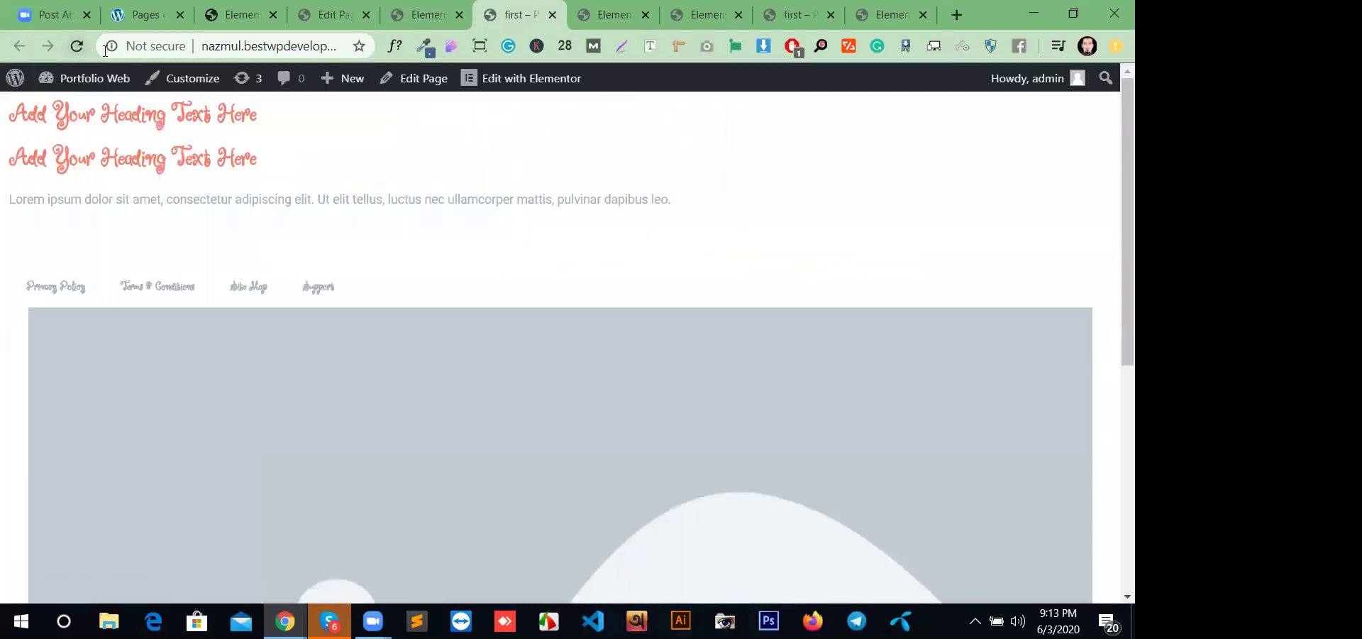
click(77, 46)
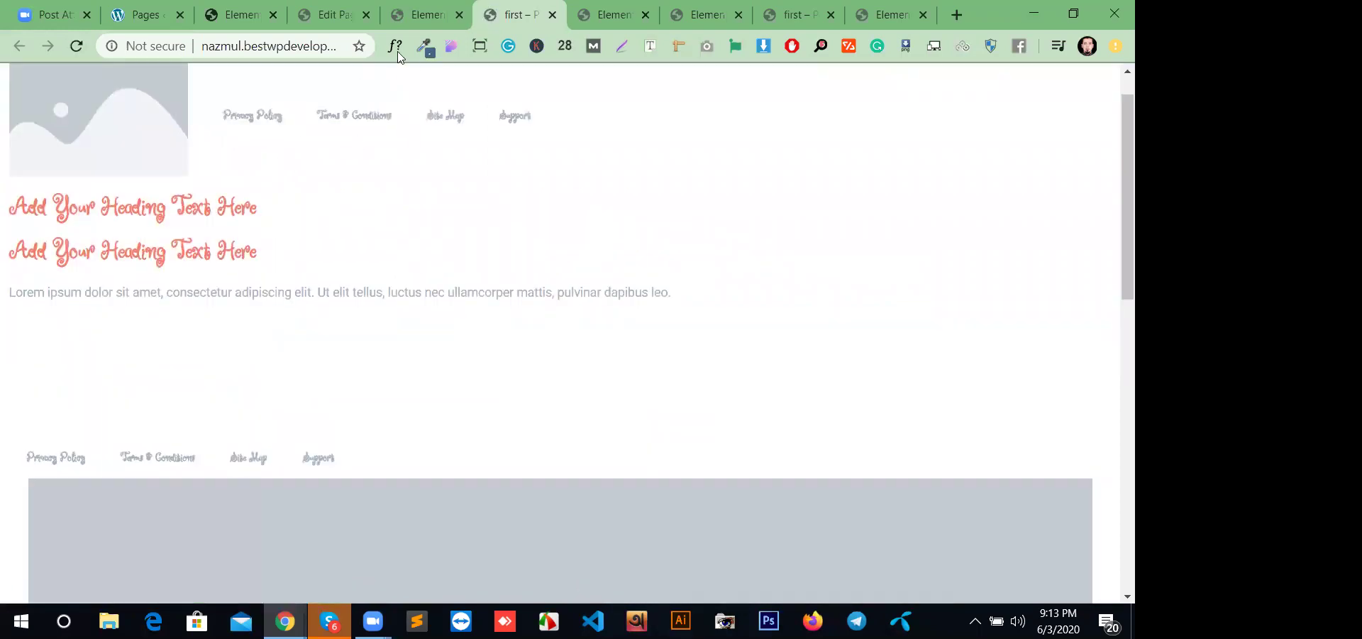
click(436, 22)
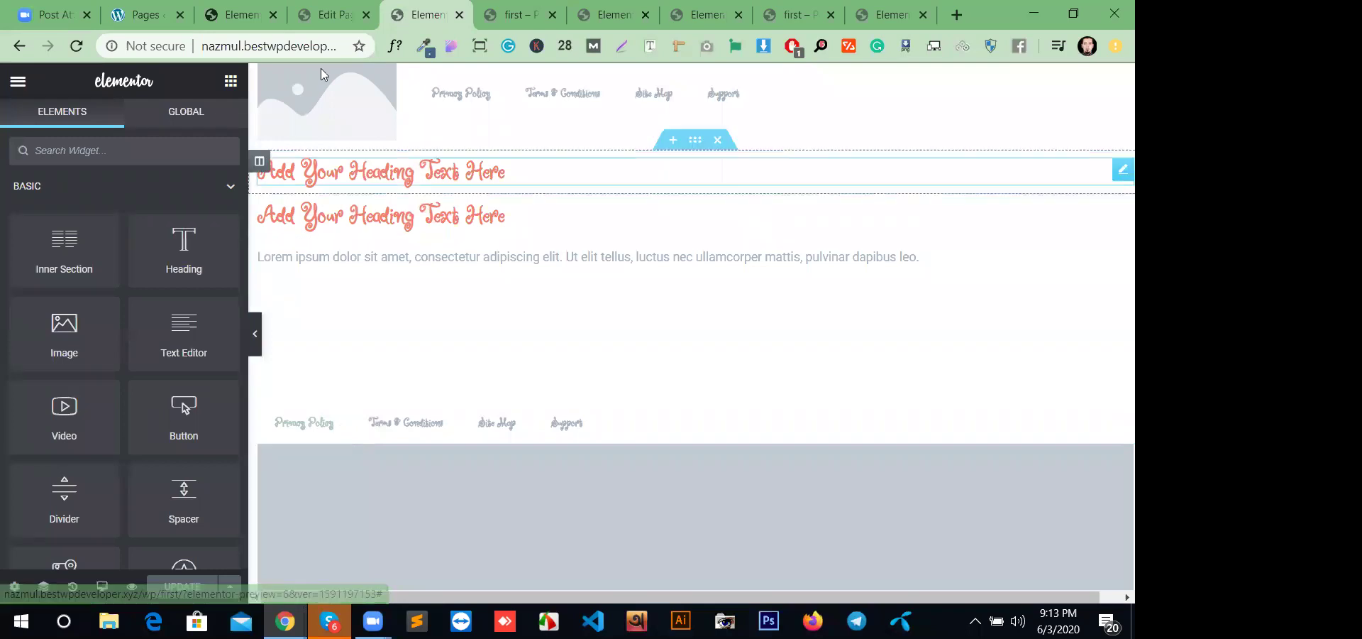
click(334, 16)
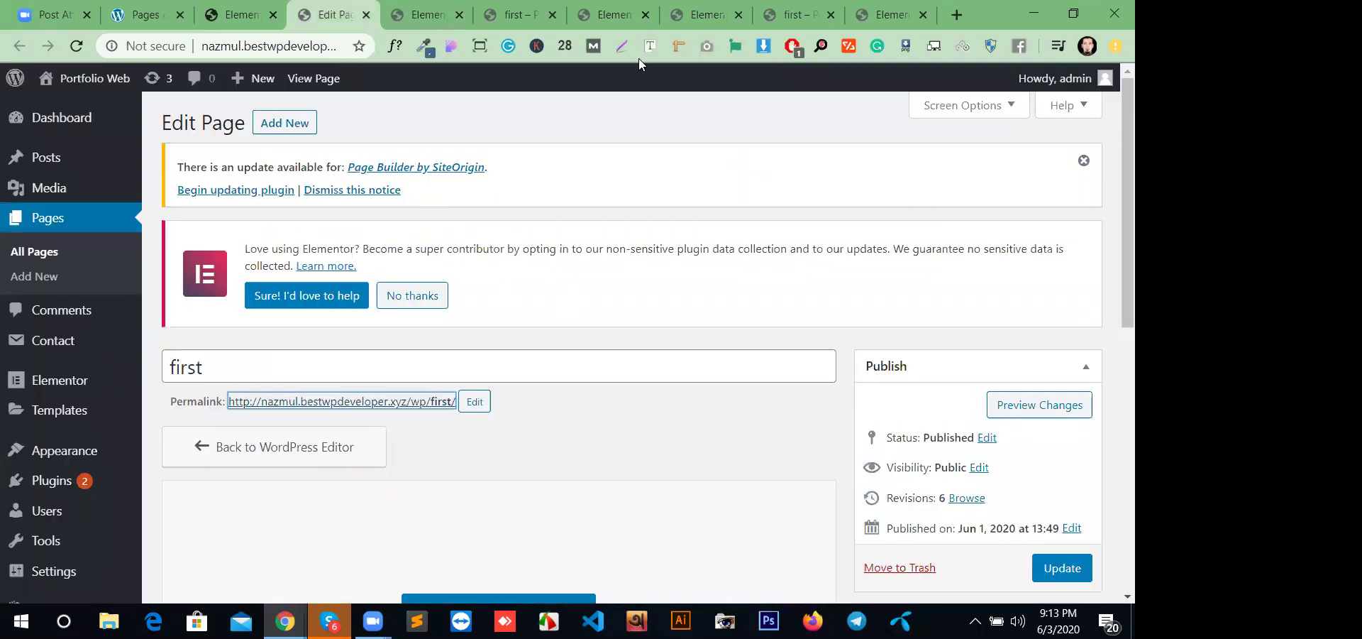
click(515, 14)
- Return to the header template's editor and show its additional save options, including Display Conditions
click(625, 16)
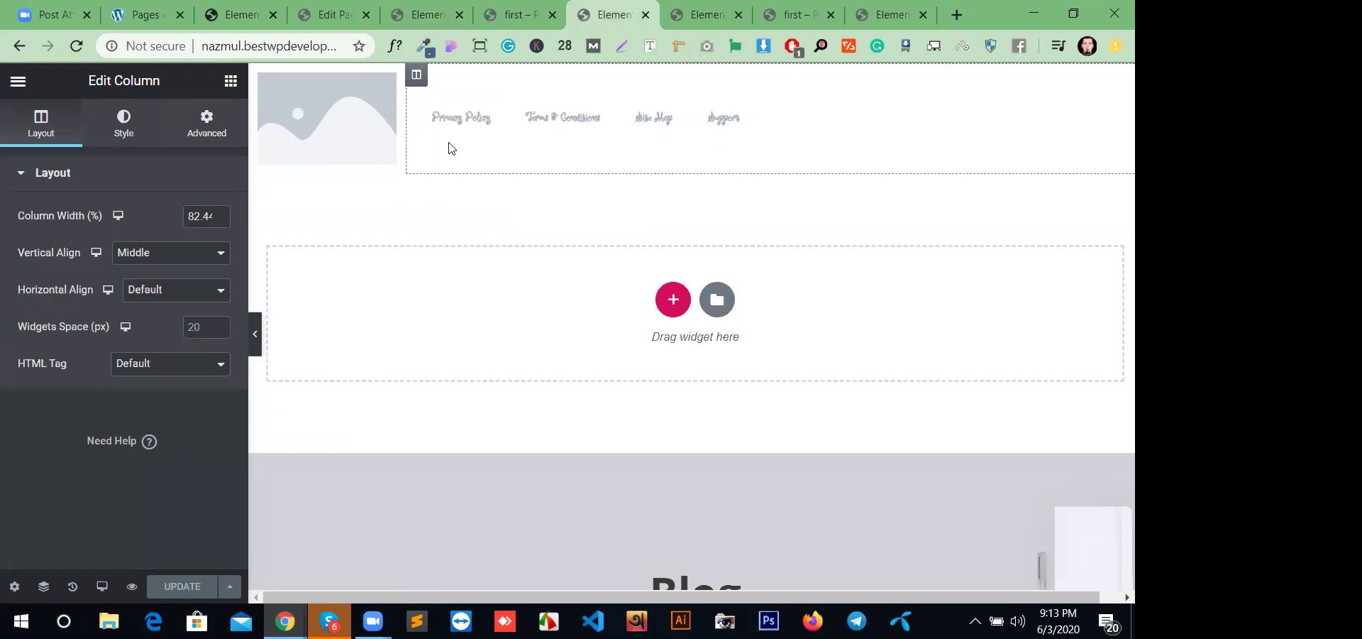
click(227, 588)
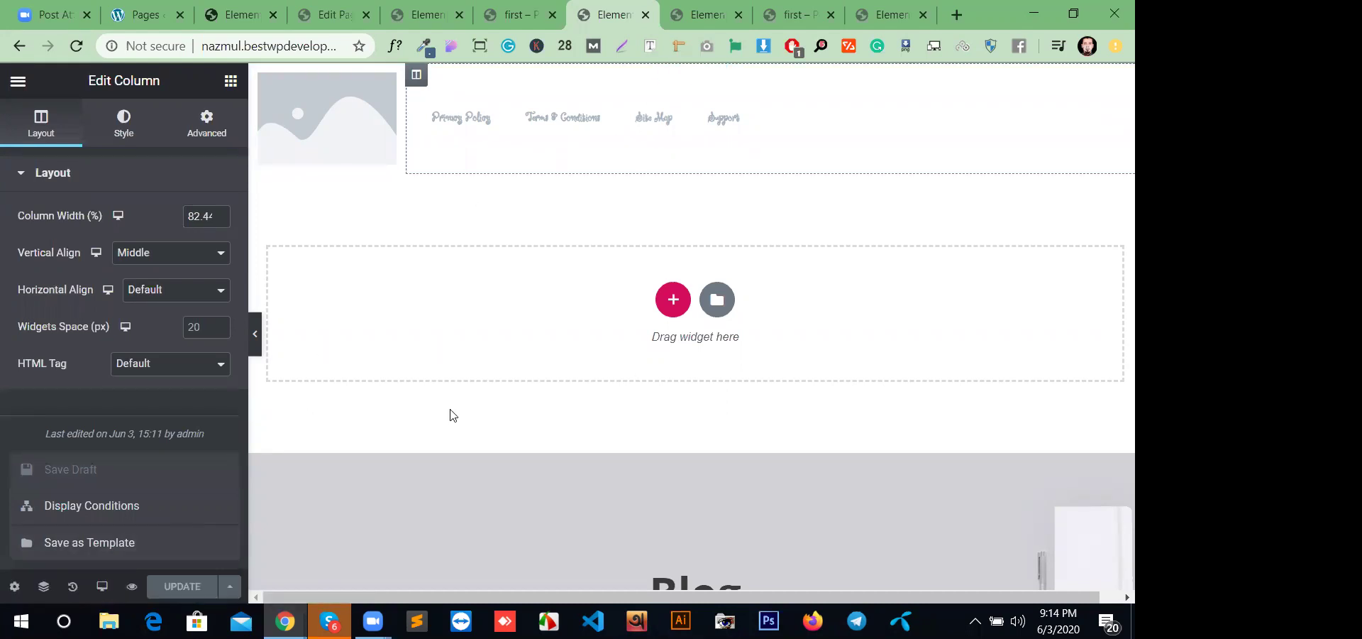
- Open the Theme Builder template list in a new tab from the WordPress page editor of "first"
click(516, 14)
click(424, 15)
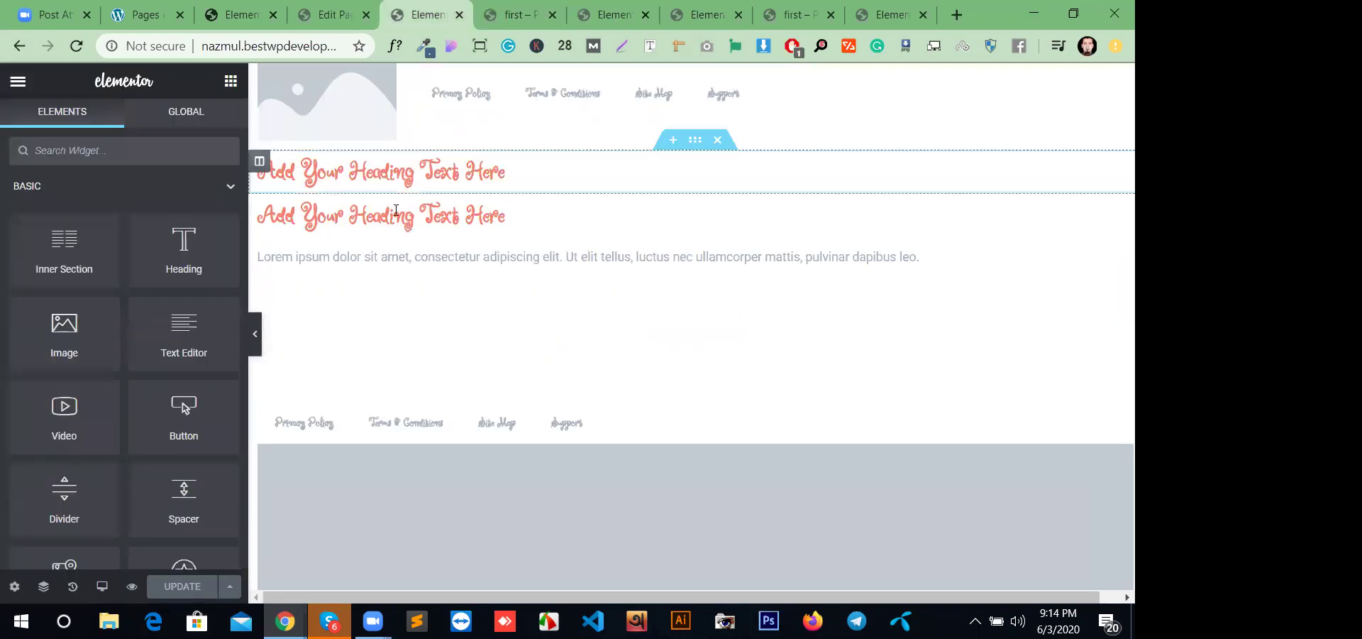
click(343, 16)
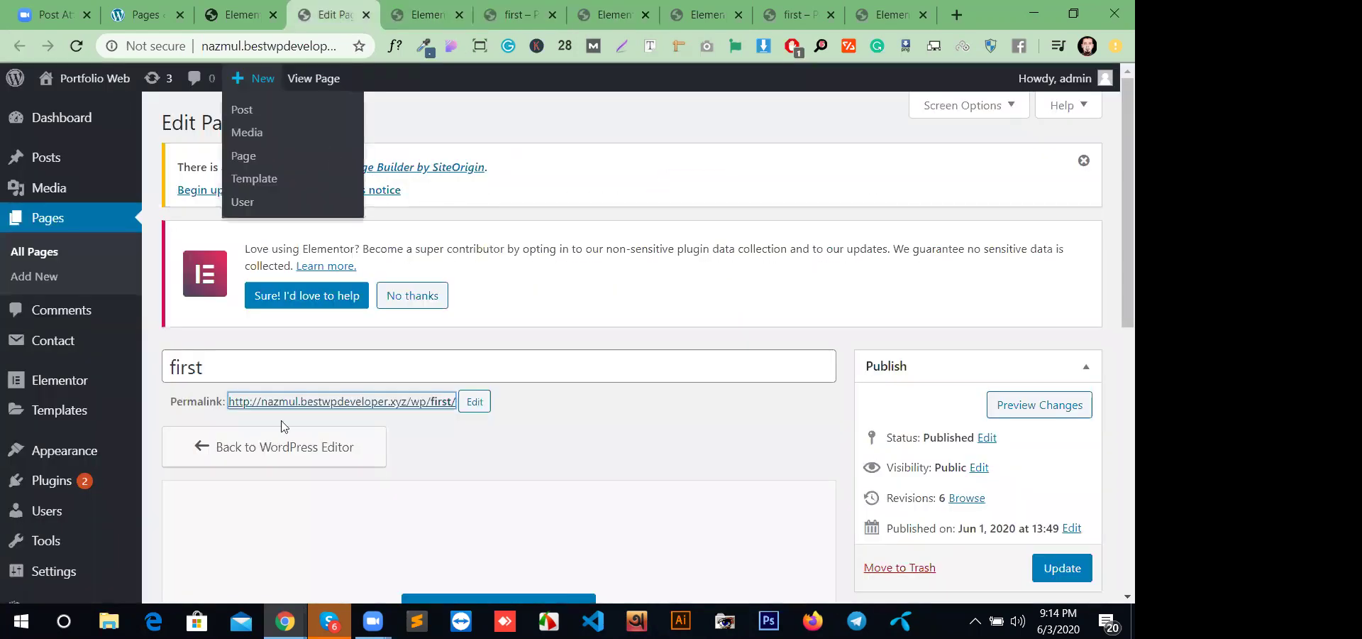
mouse_move(71, 400)
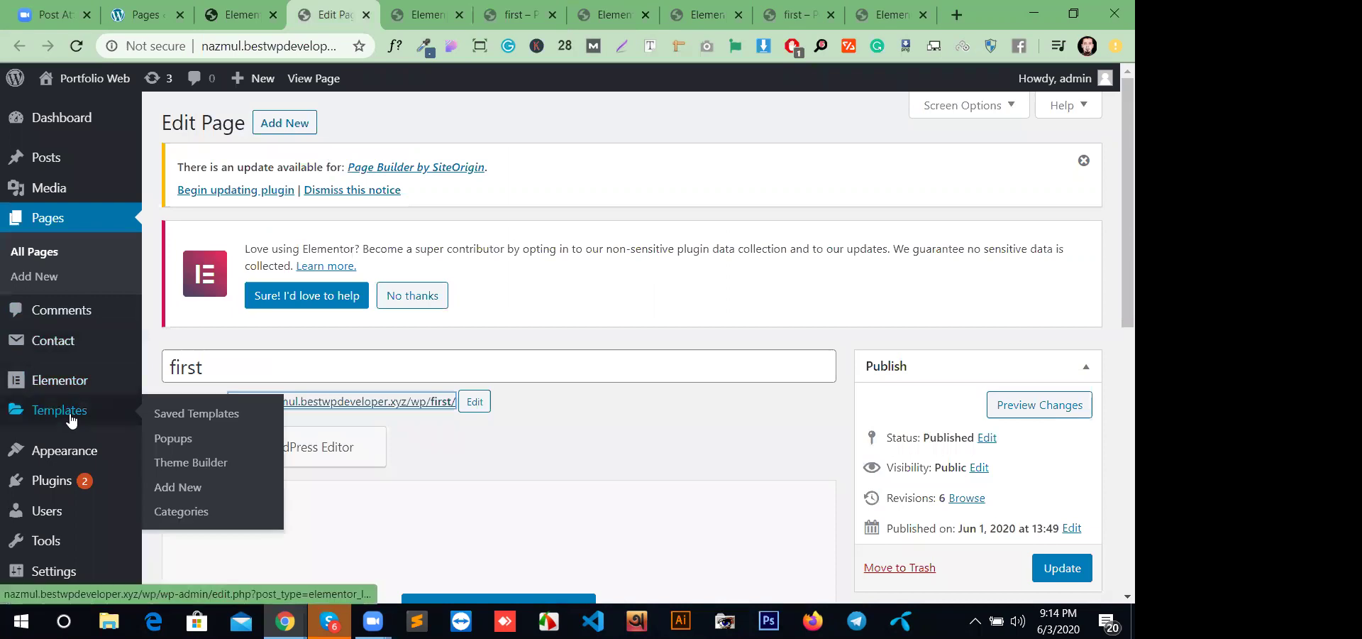
middle_click(190, 462)
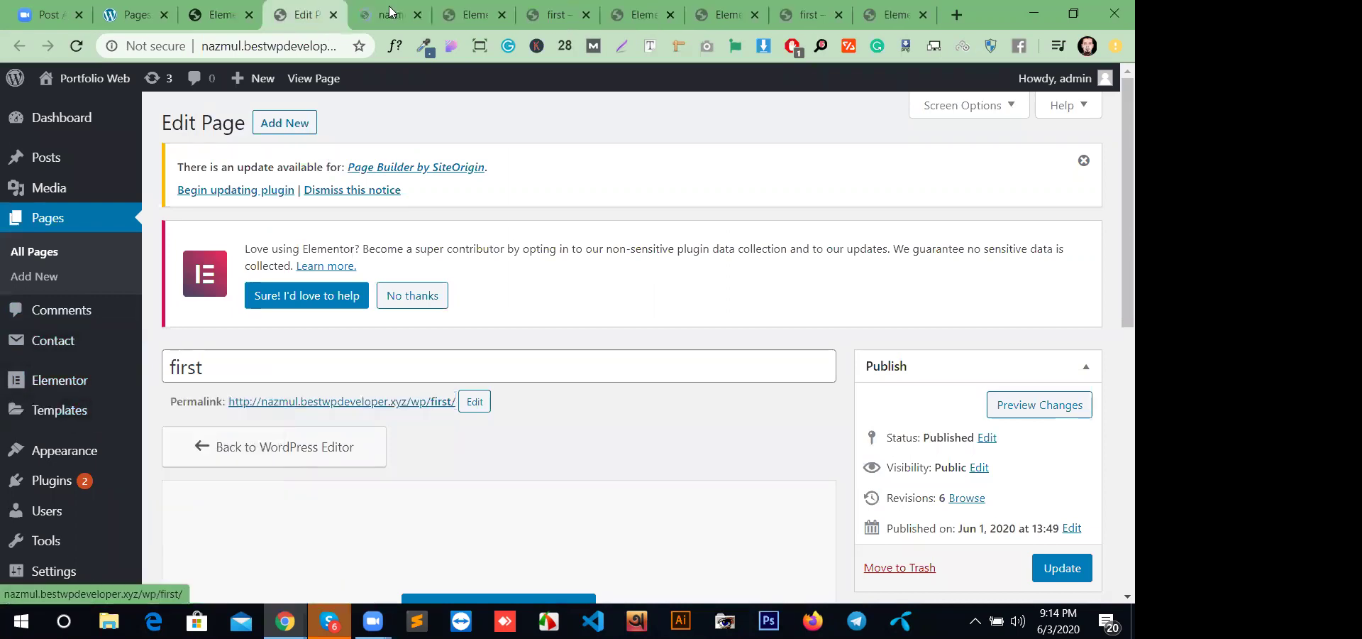
click(389, 11)
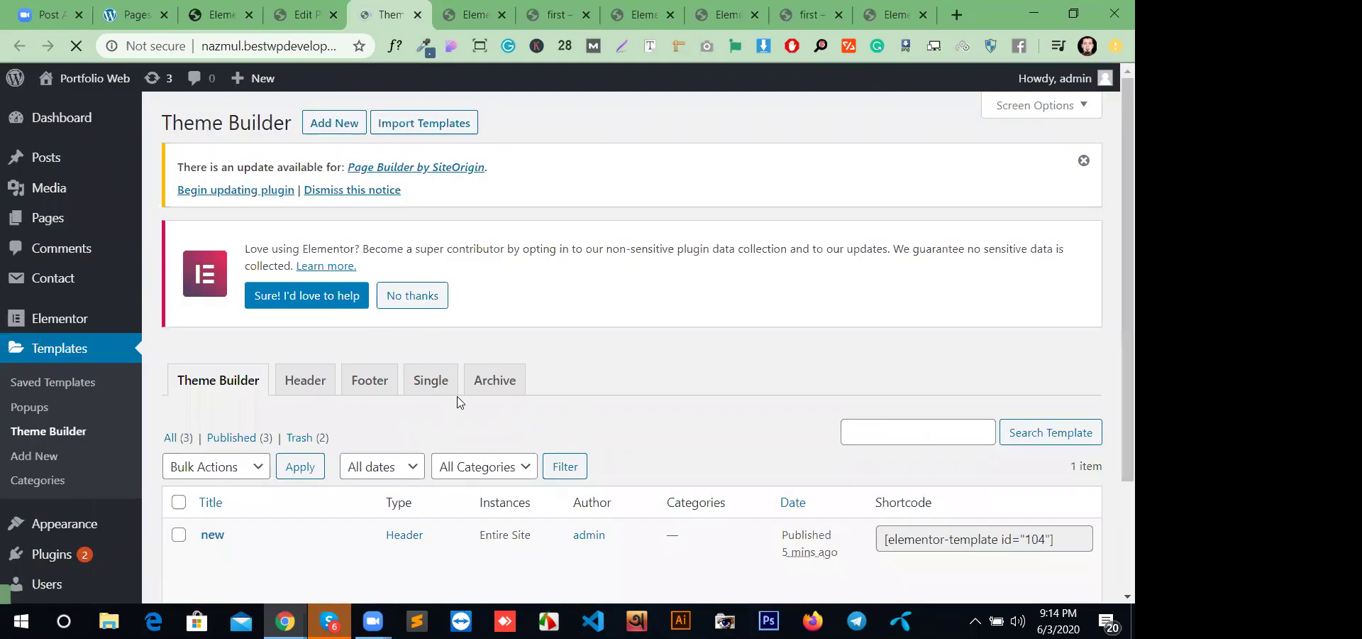
scroll(460, 397, down, 2)
scroll(461, 395, up, 2)
- Create a new Header template named "old" and dismiss the template library to start from a blank layout
click(339, 123)
click(715, 343)
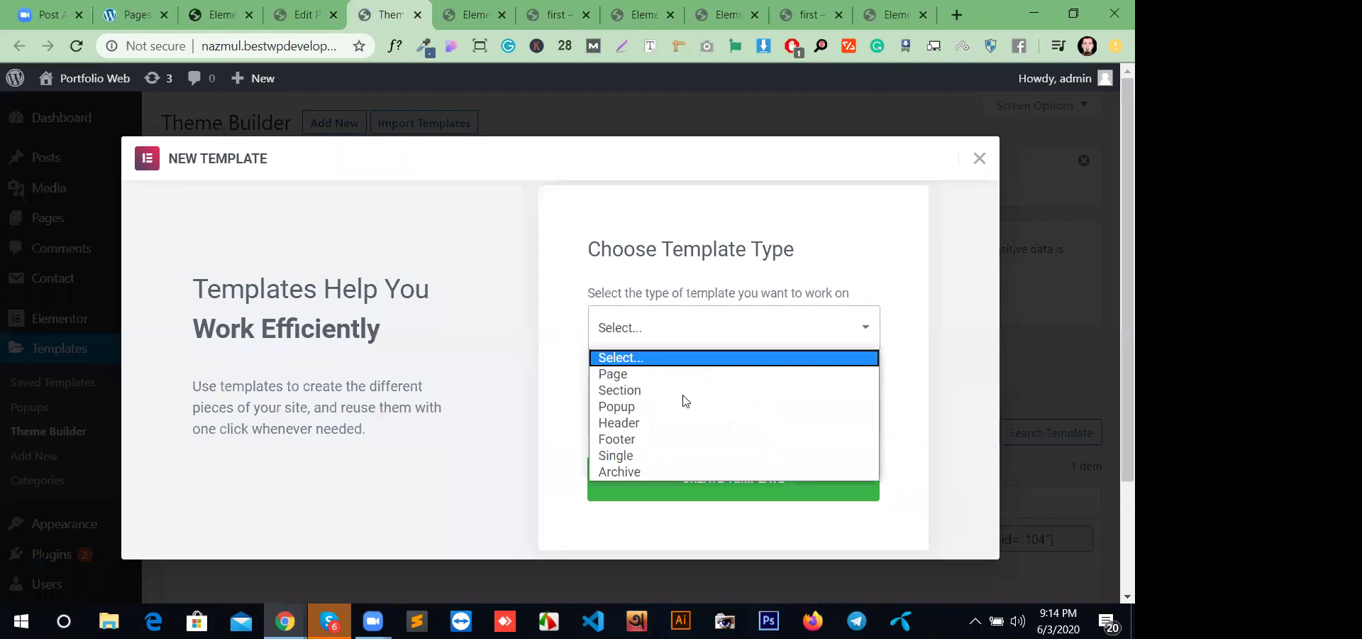
click(671, 423)
click(779, 420)
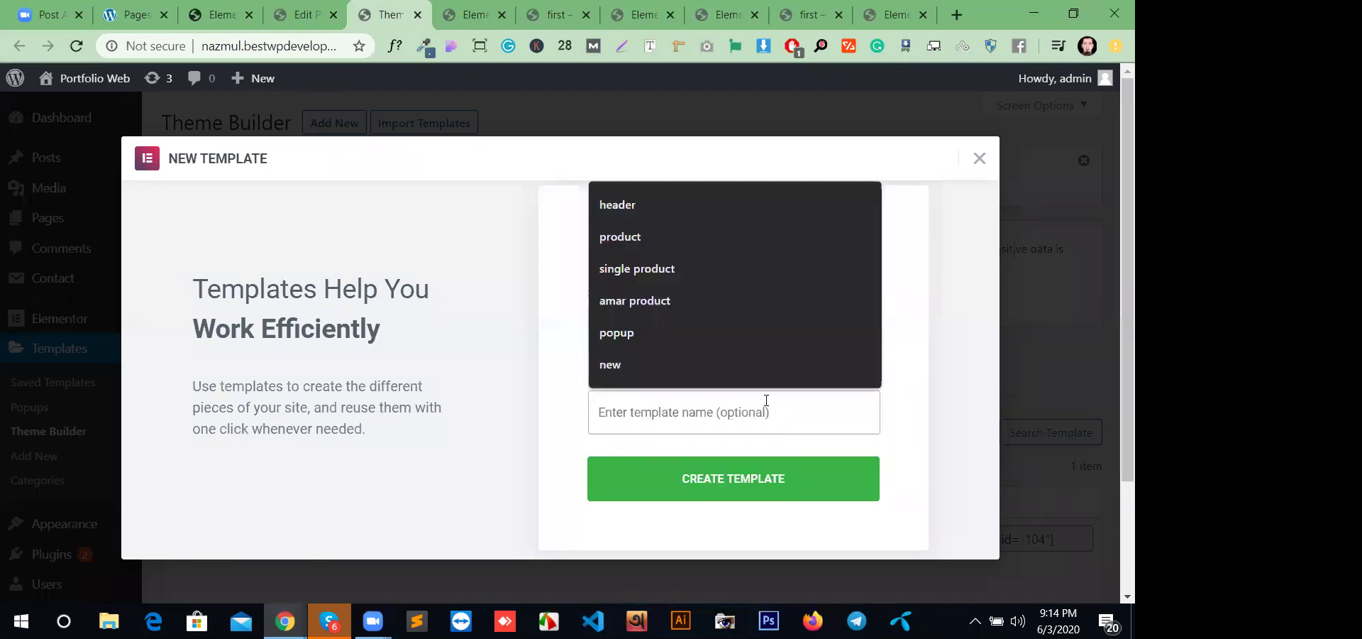
text(d)
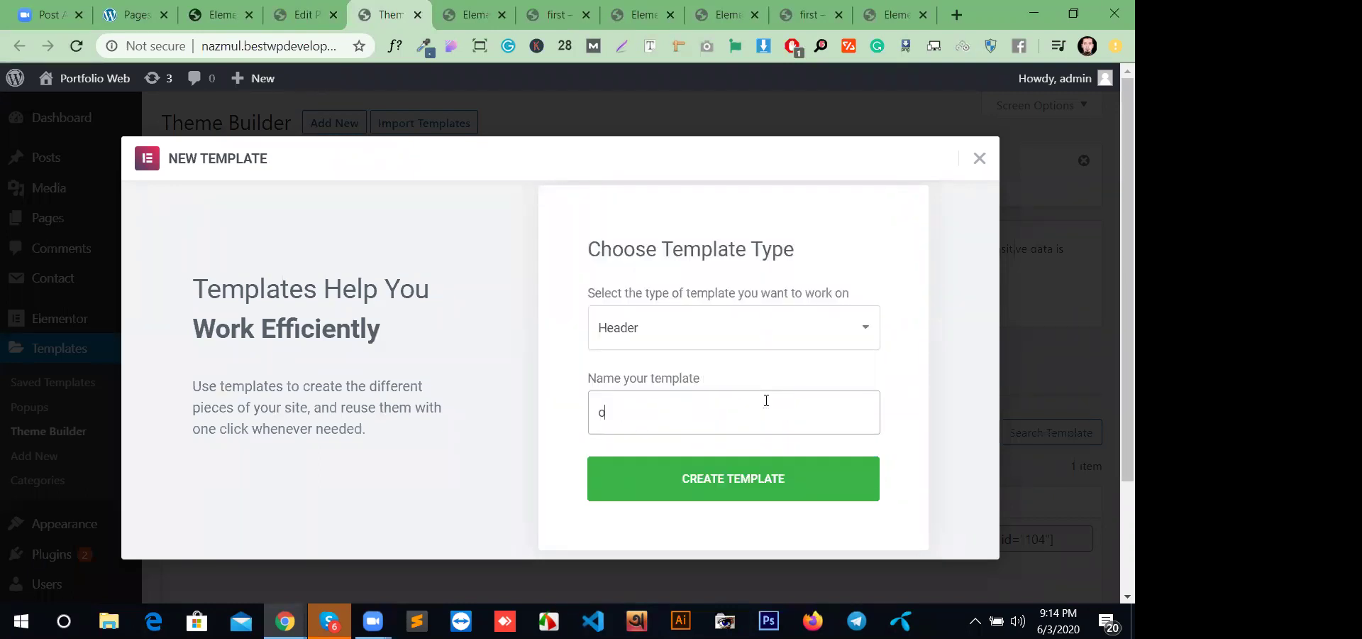
click(833, 488)
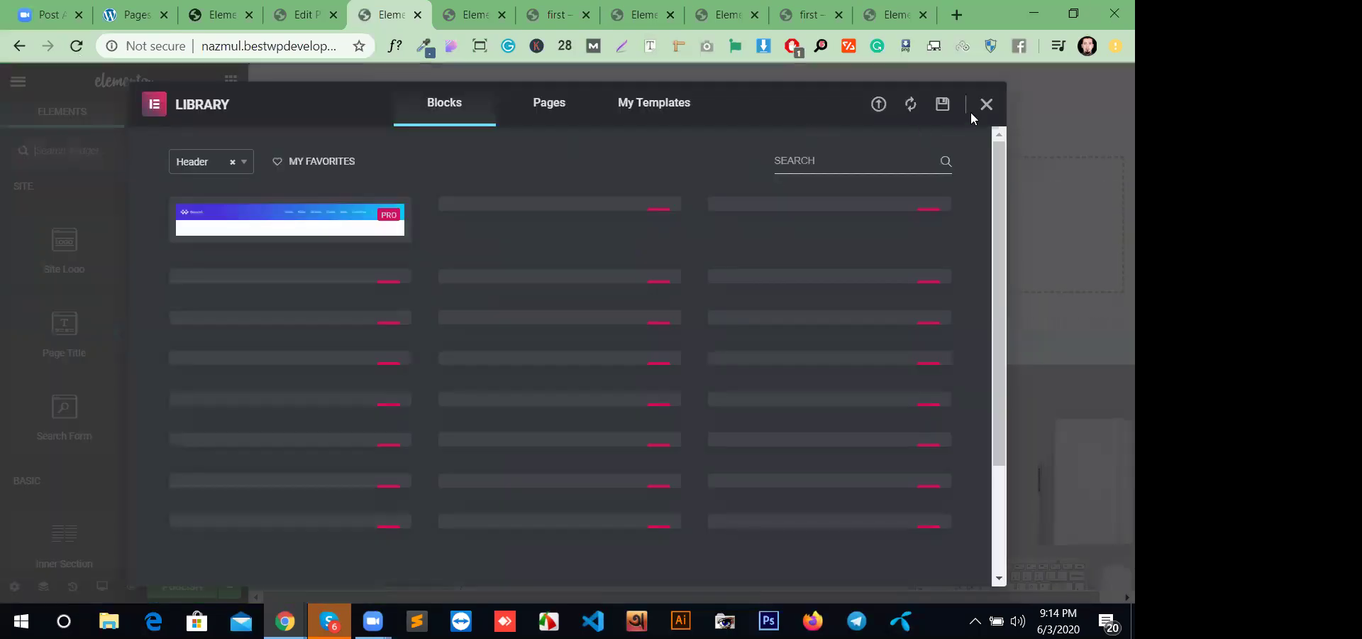
click(984, 104)
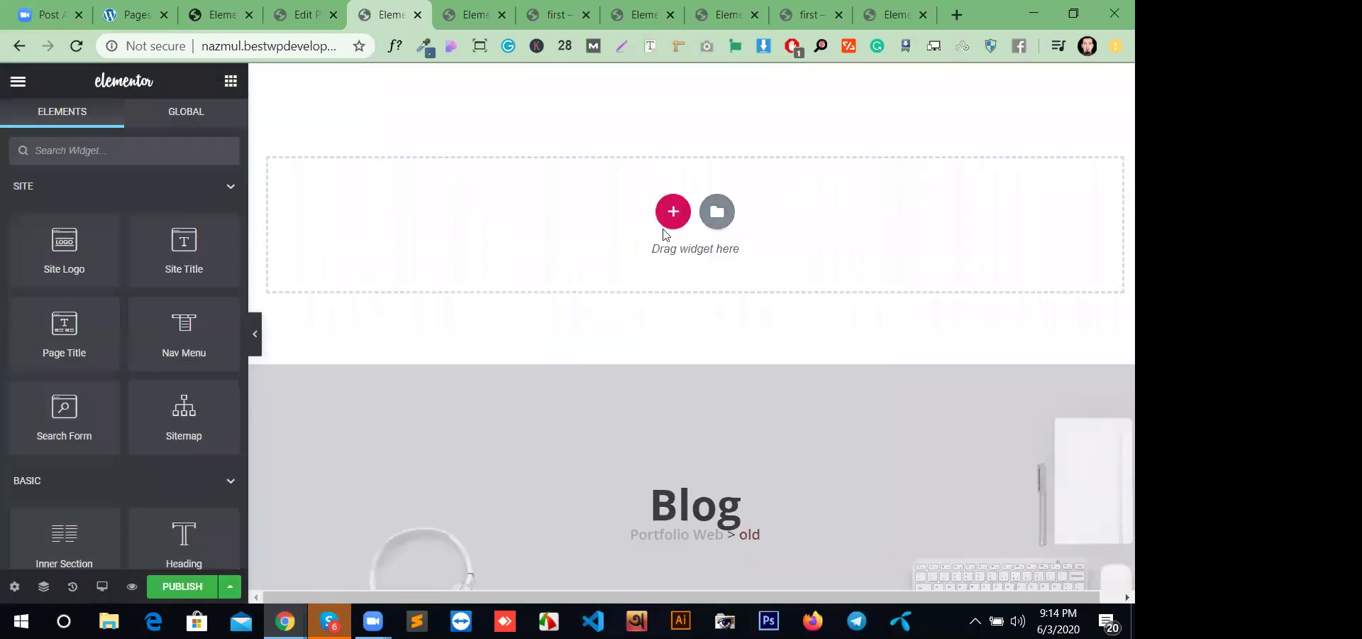
- Add a two-column section with a narrower first column and place a Nav Menu widget in the second column
click(682, 221)
click(564, 269)
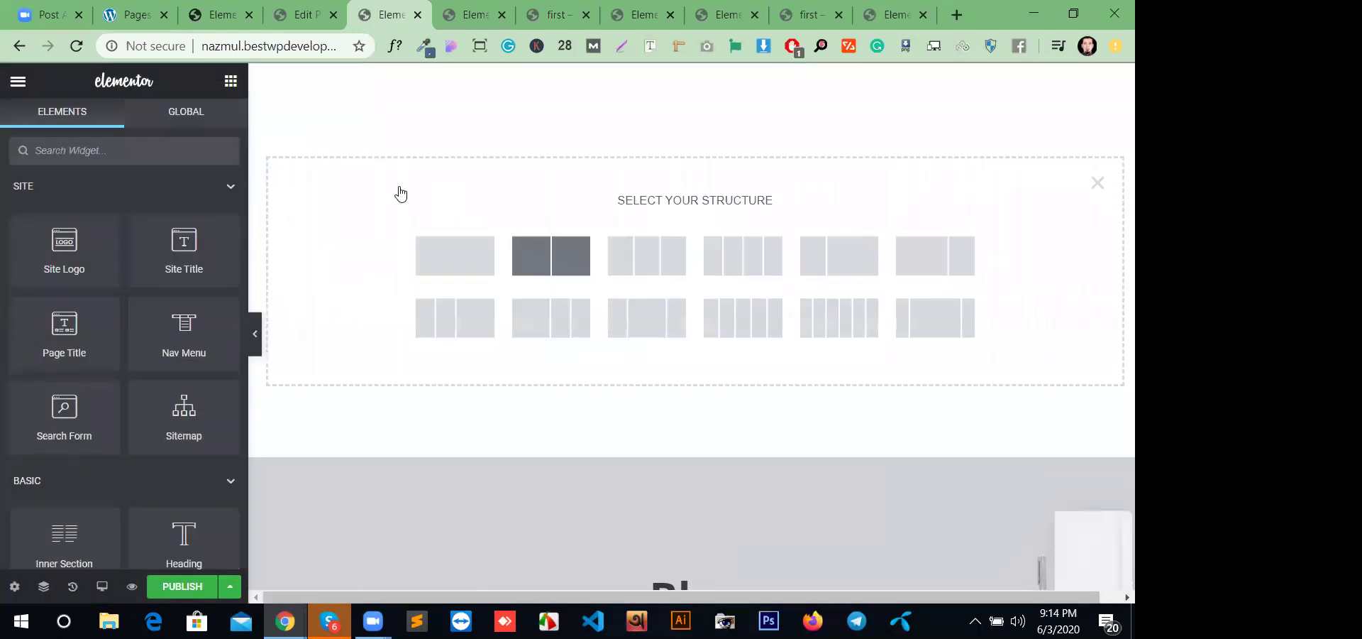
click(230, 81)
drag(686, 97, 553, 89)
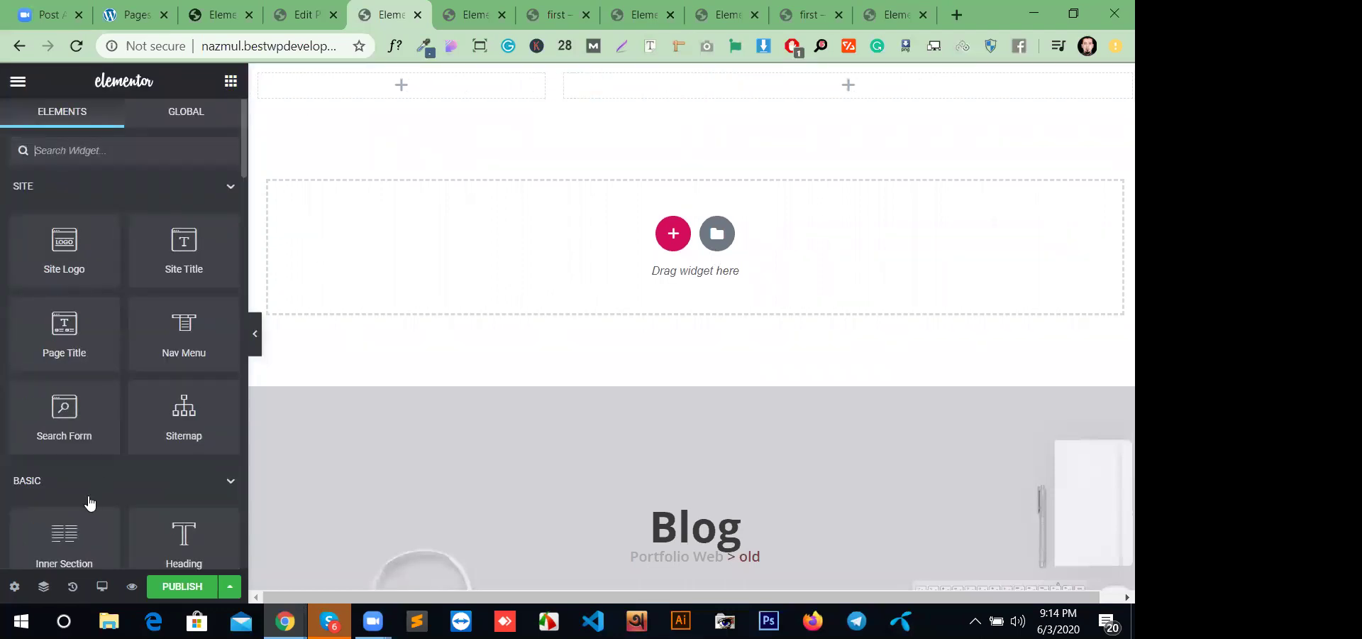
scroll(92, 496, down, 5)
drag(64, 366, 797, 85)
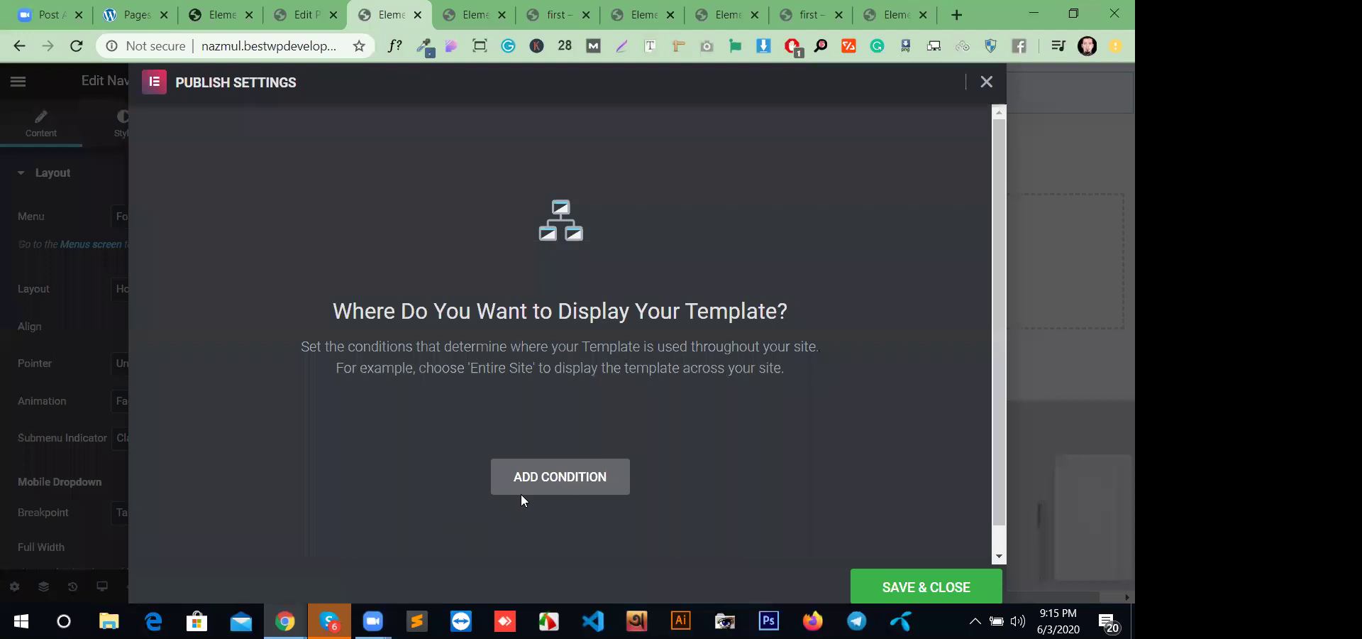
- Add a display condition to the header's publish settings that includes the Entire Site
click(574, 483)
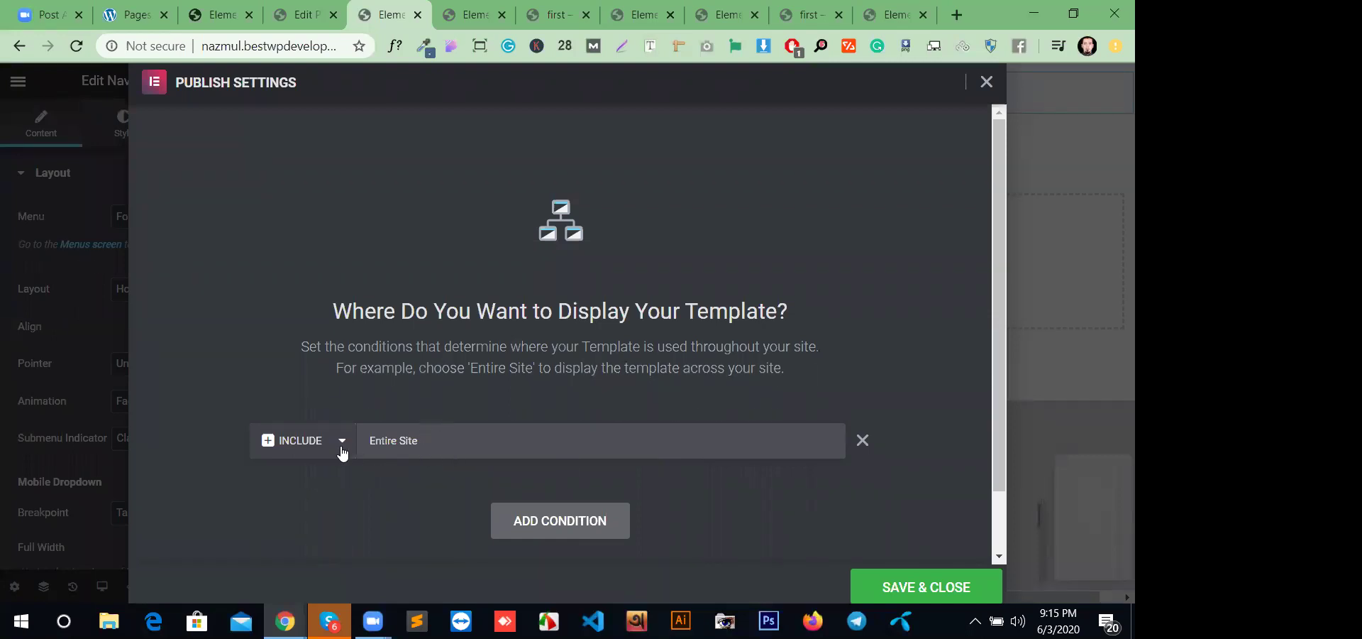
click(310, 444)
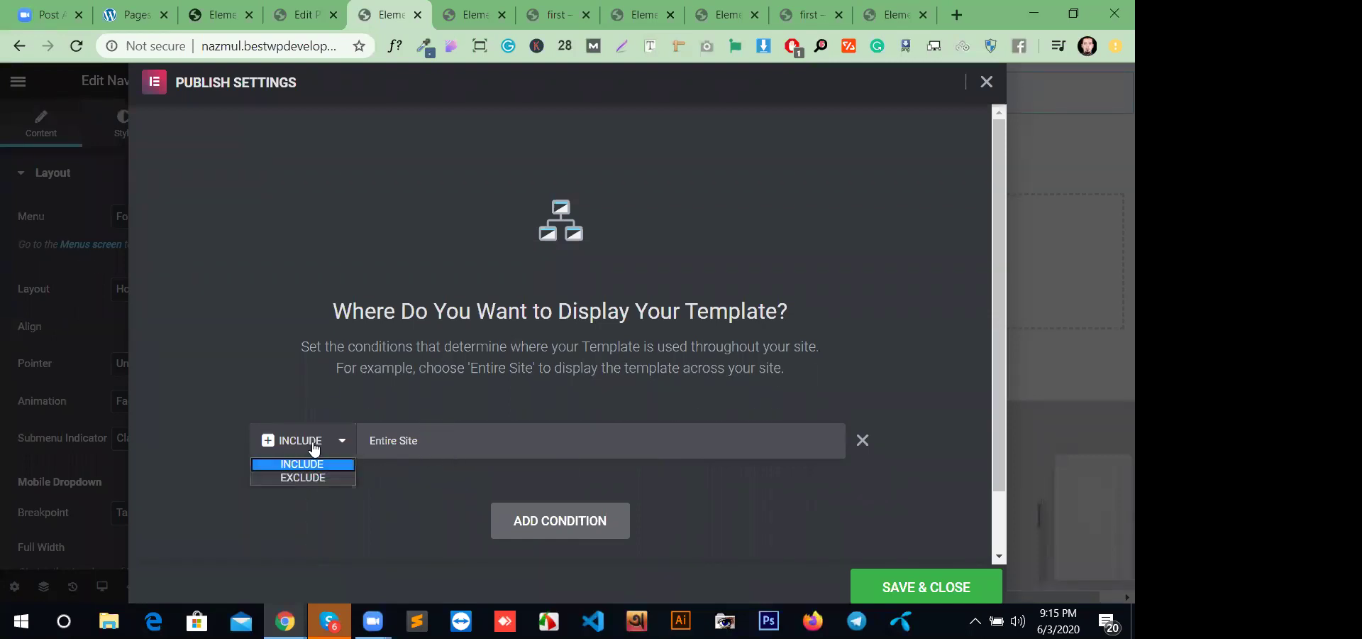
click(342, 443)
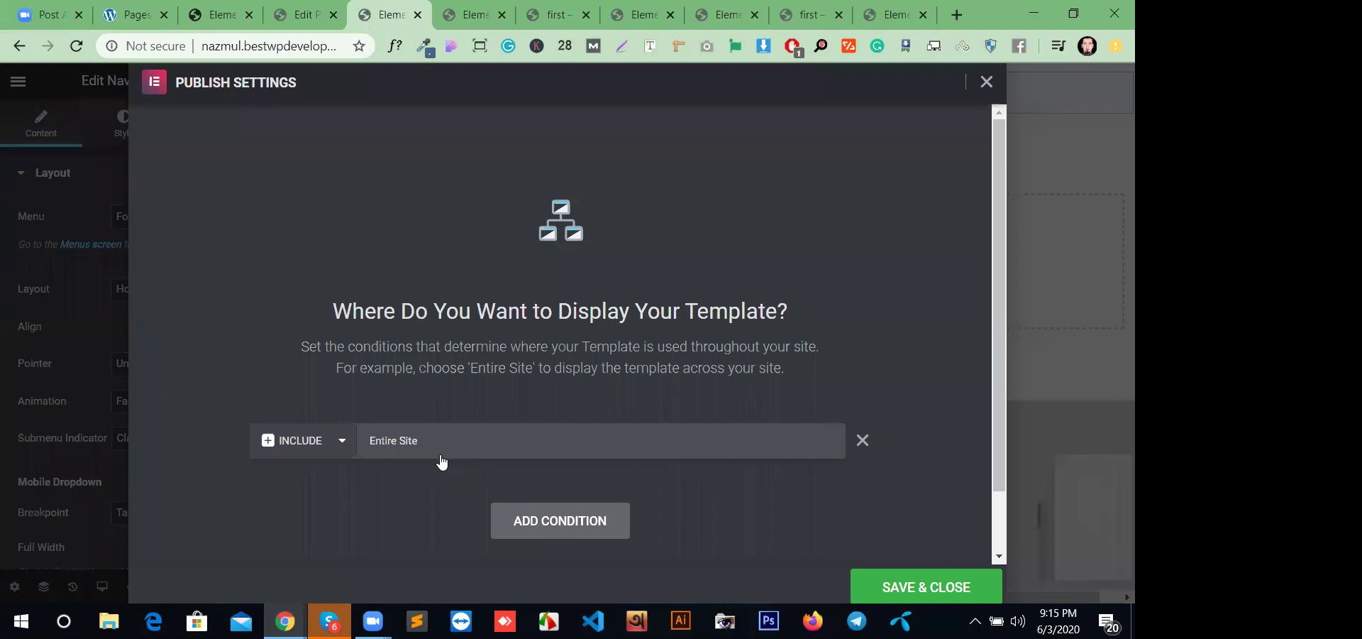
click(342, 453)
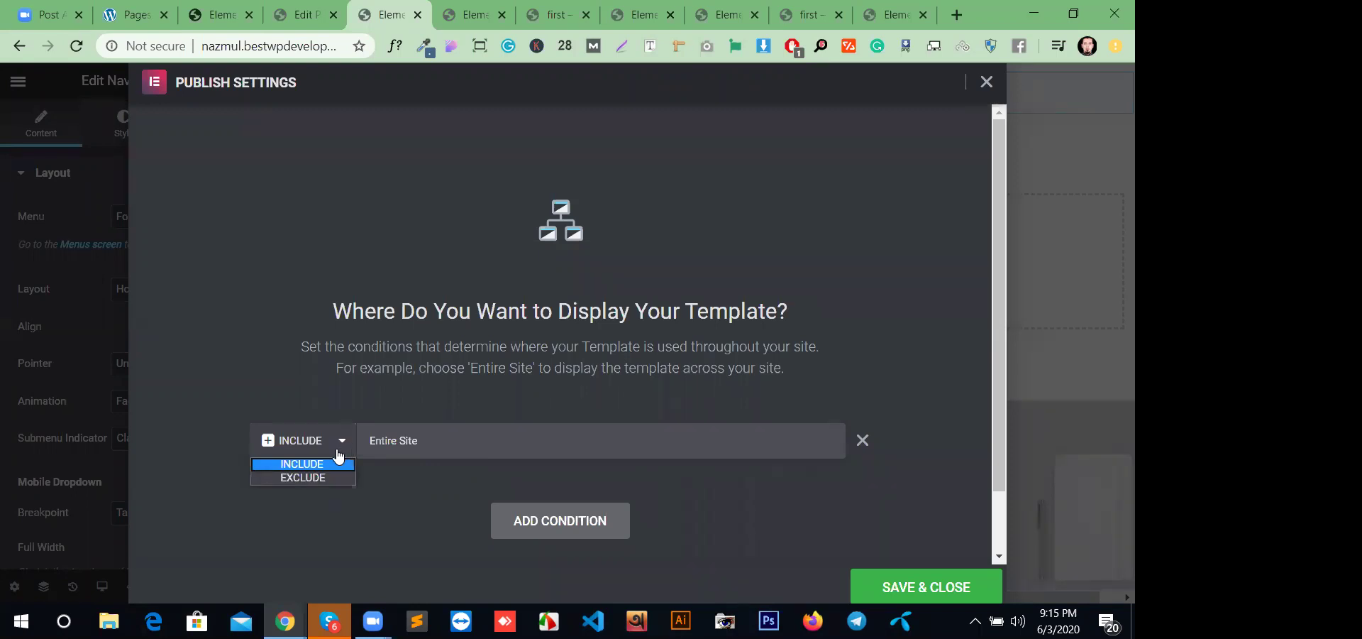
click(404, 485)
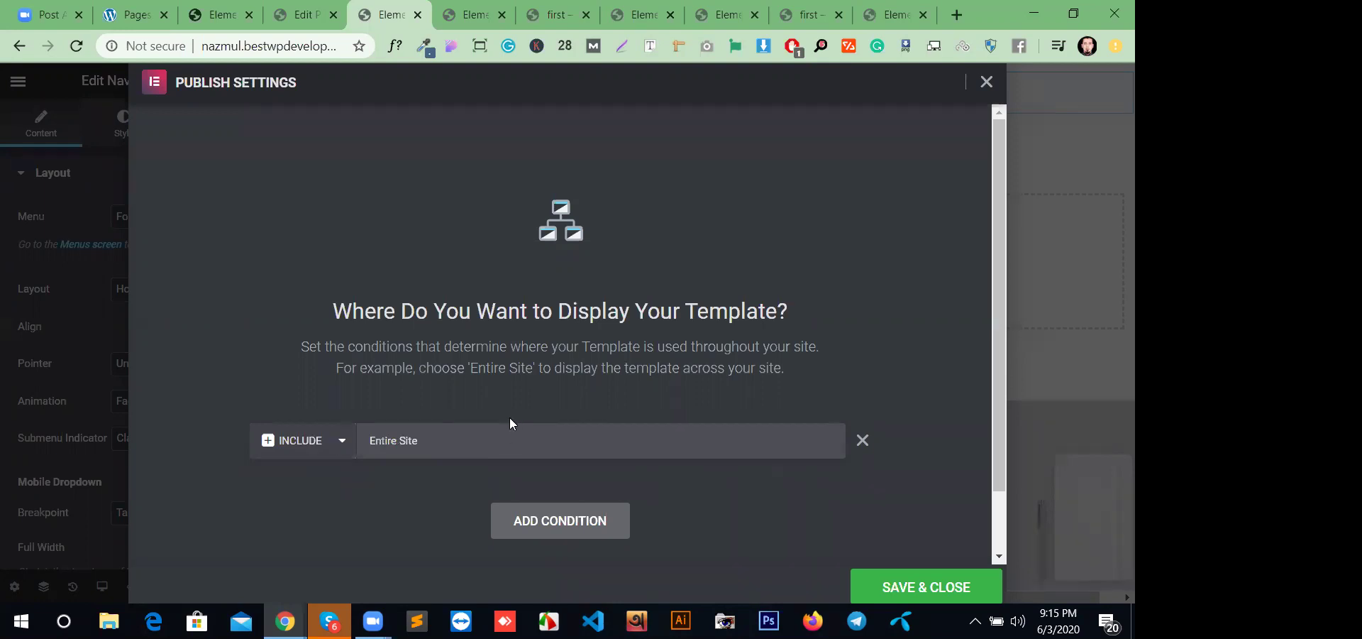
- Add a second display condition that excludes Singular content
click(537, 520)
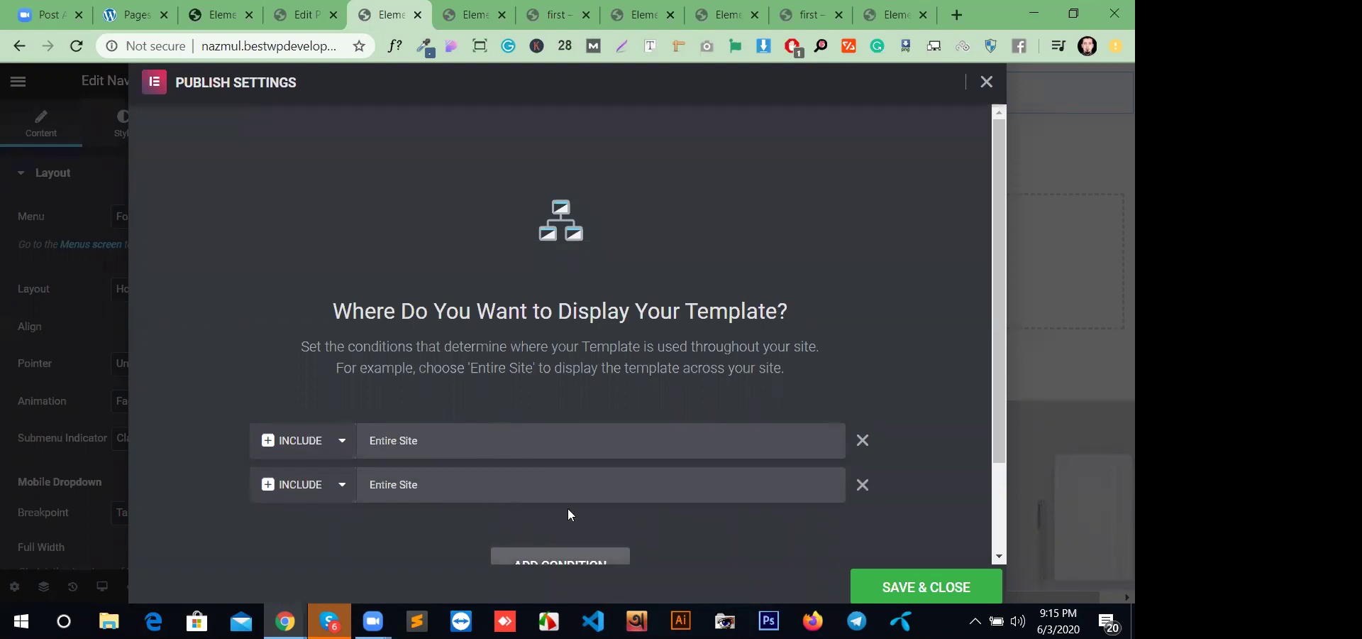
click(341, 483)
click(321, 518)
click(471, 491)
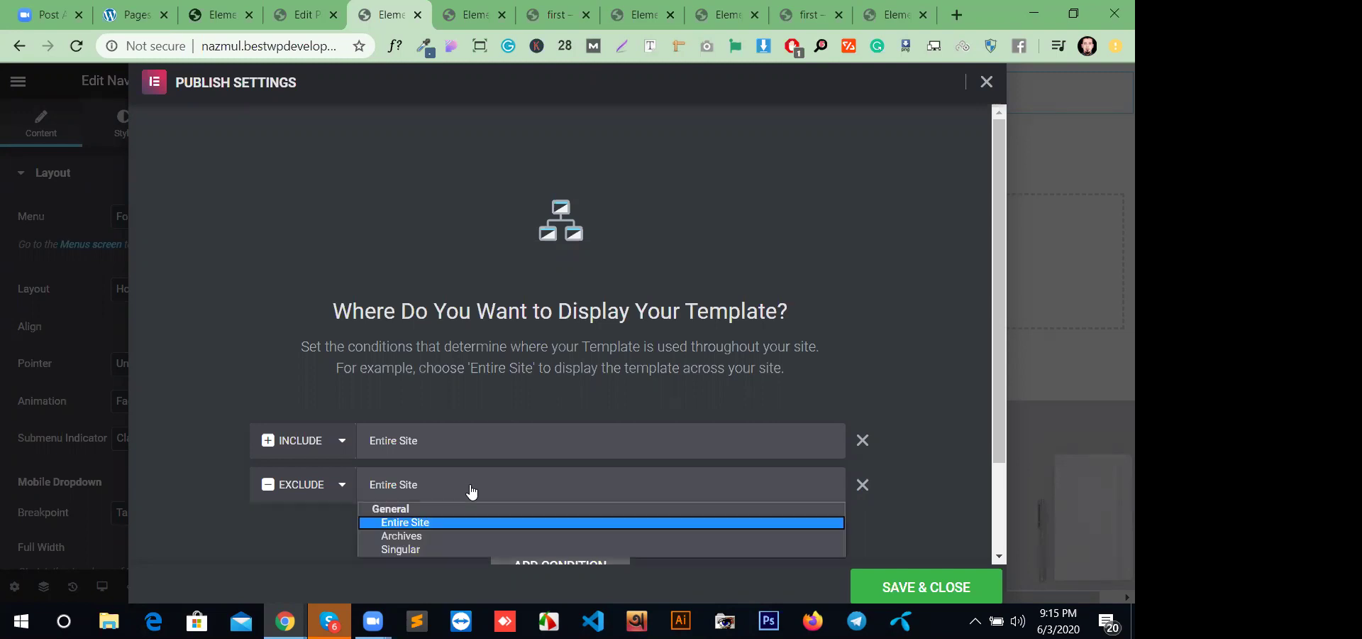
click(444, 548)
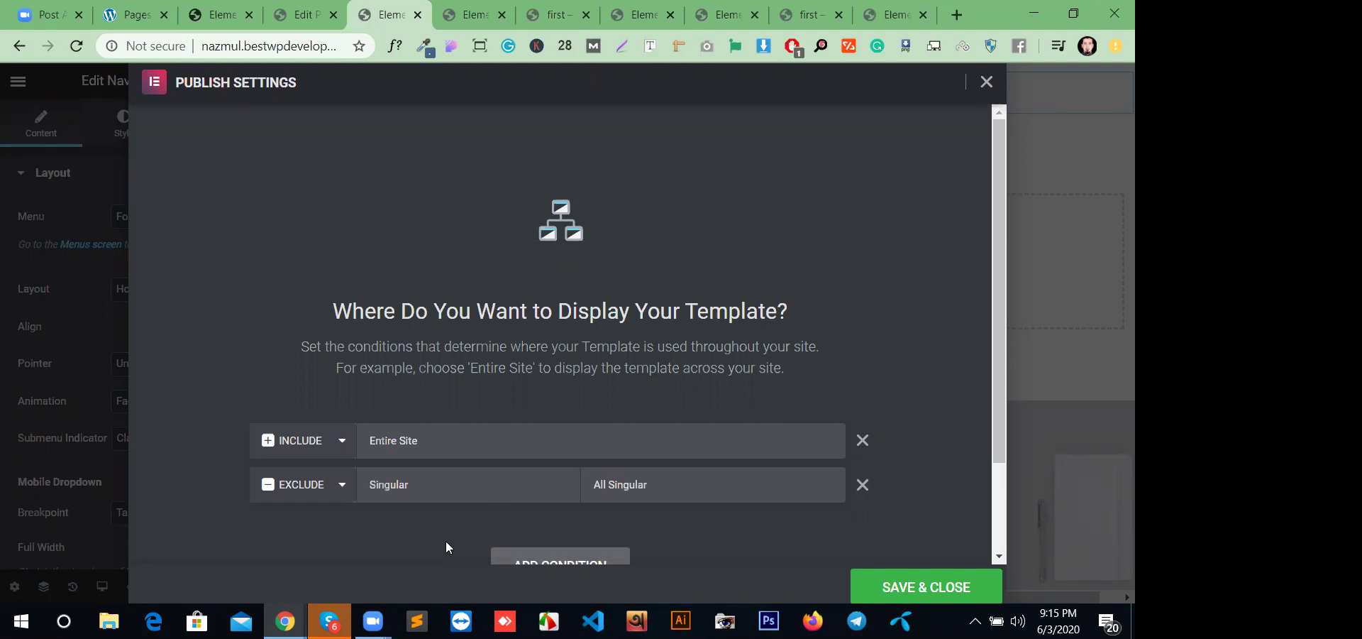
- Narrow the exclusion to the page "first" under Pages and save the header's publish settings
click(704, 495)
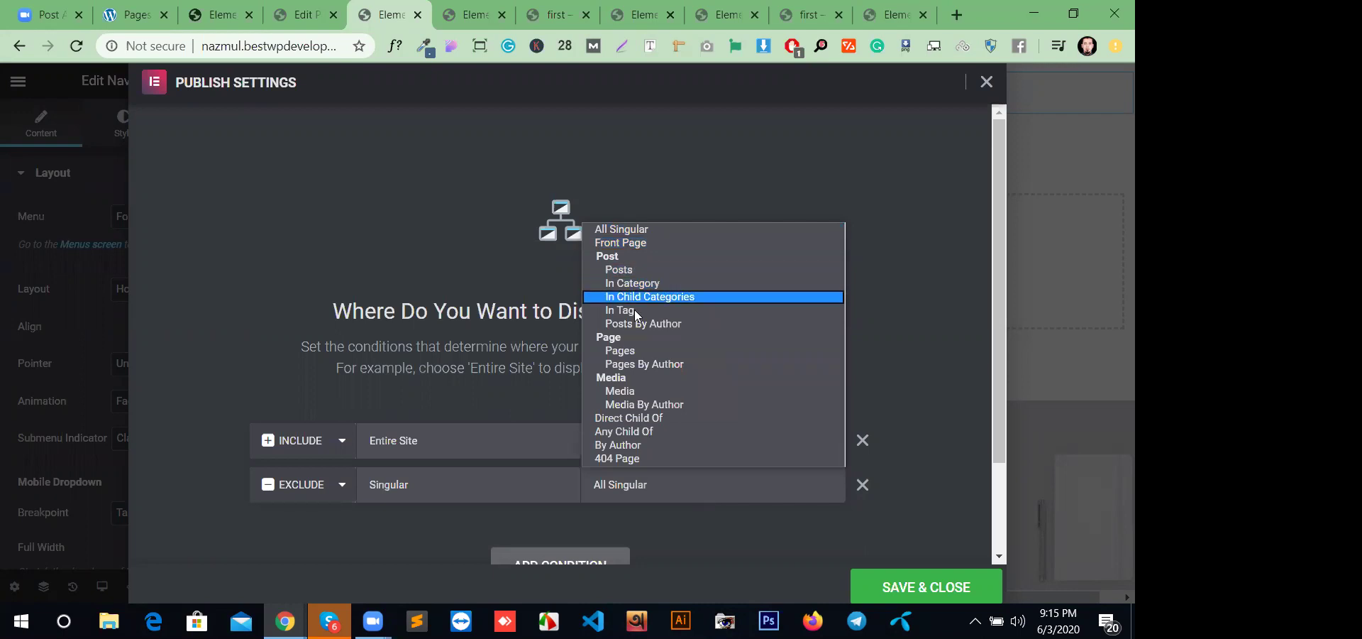
click(630, 351)
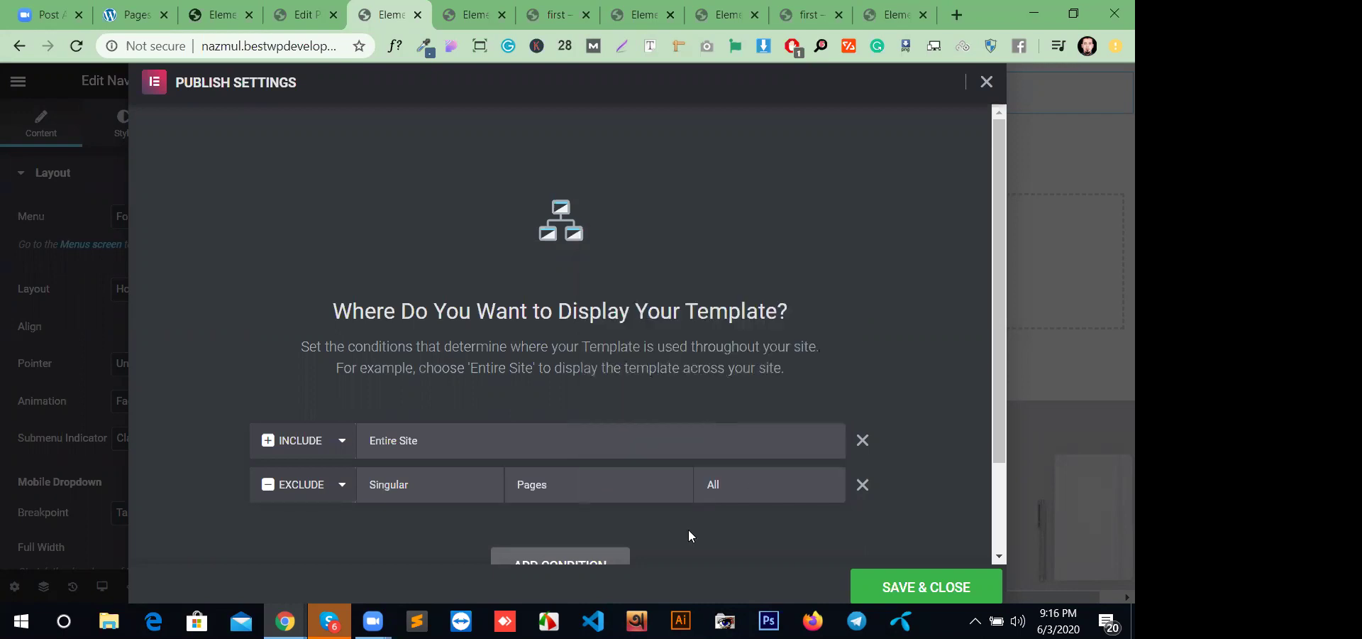
click(754, 496)
text(t)
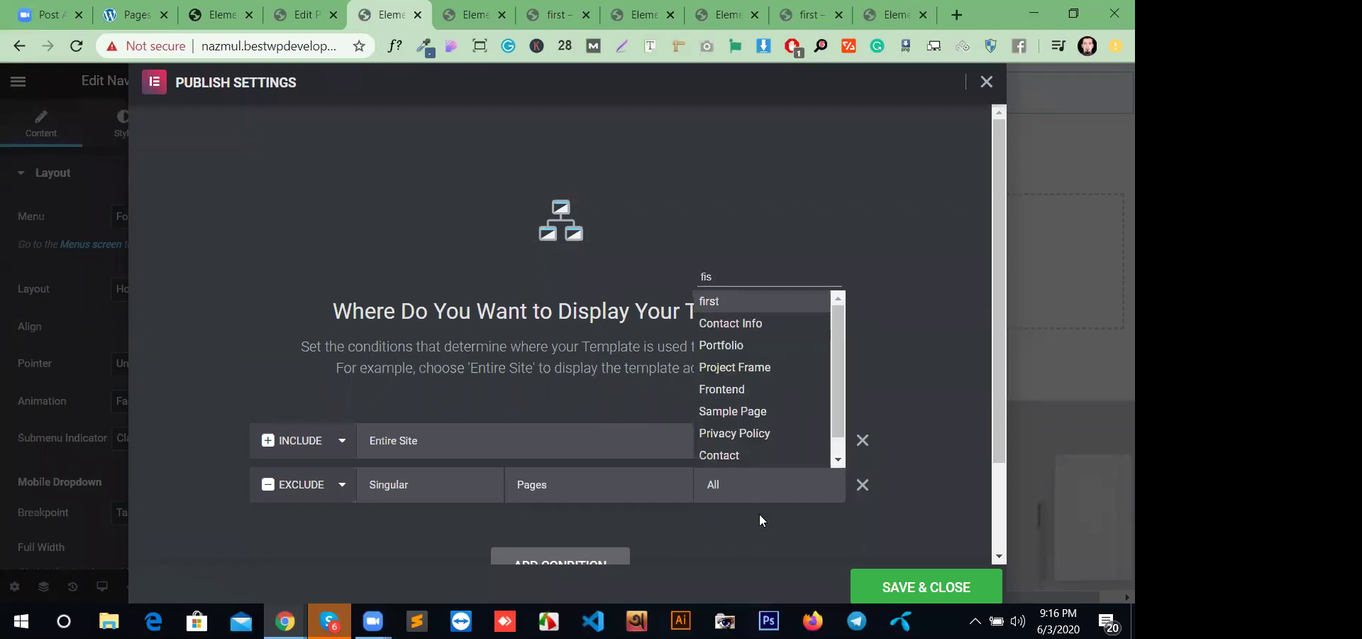
click(740, 306)
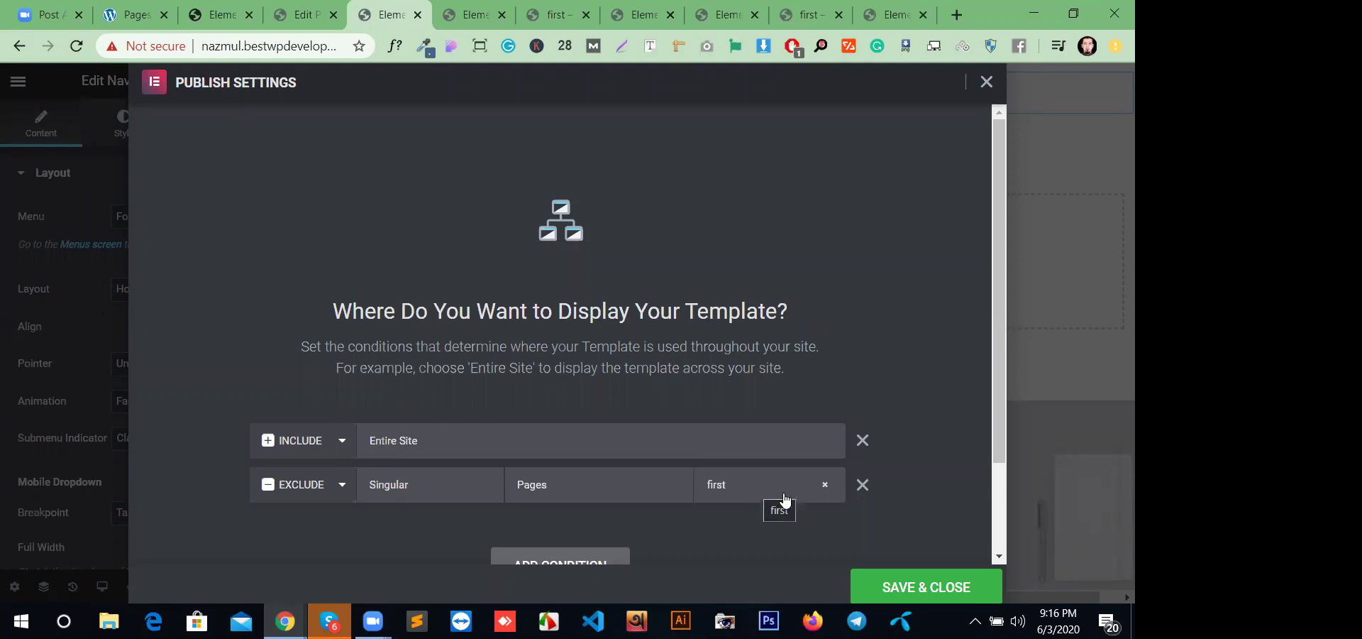
click(920, 590)
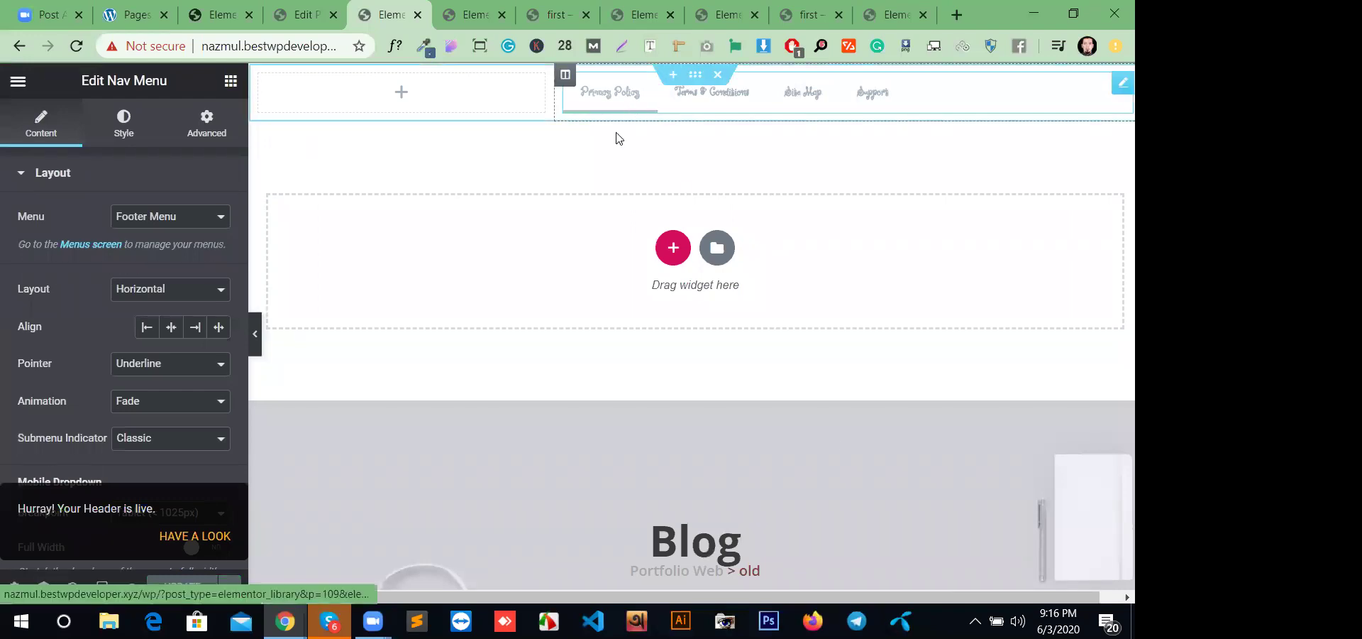
- Reload the live "first" page and check which header it displays
click(537, 14)
click(83, 50)
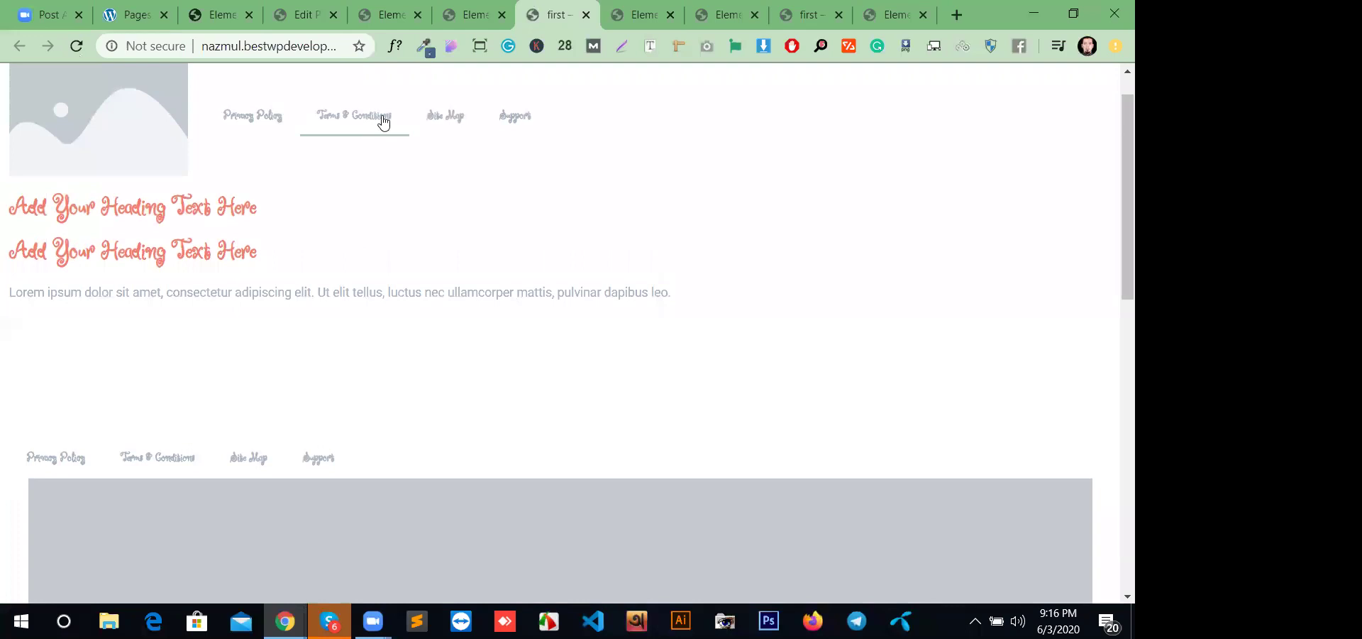
click(350, 20)
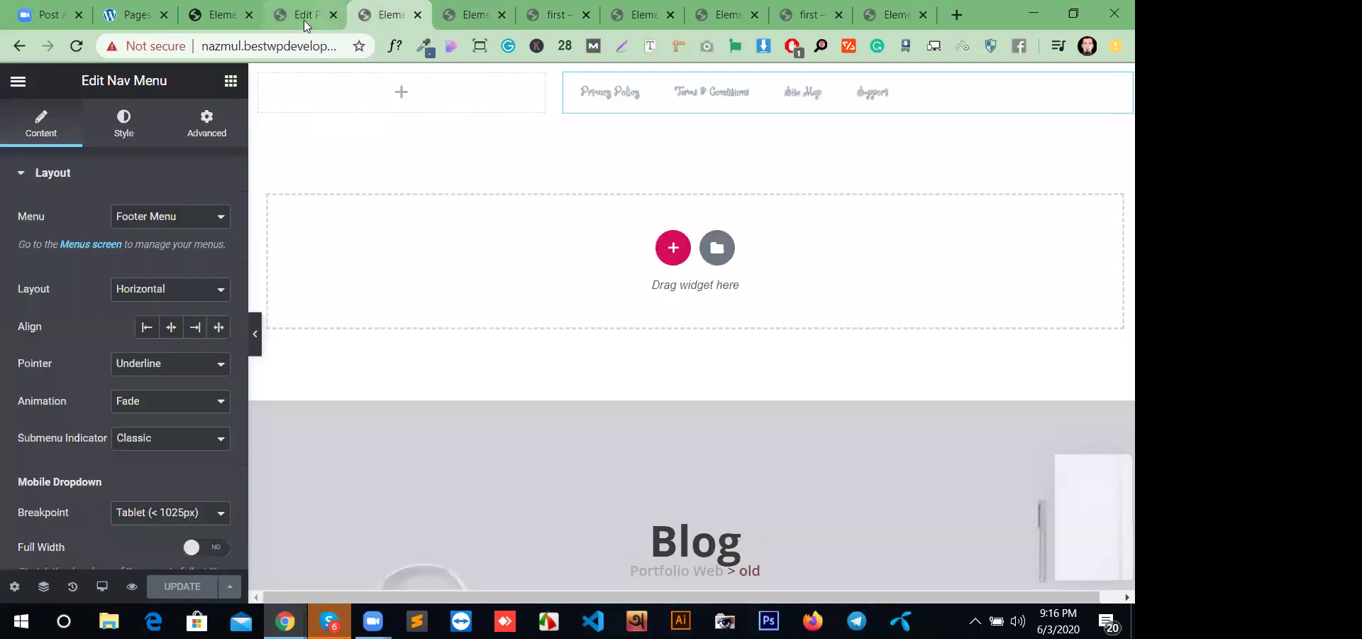
- Create a new WordPress page titled "sdvgdfhgd" and publish it
click(304, 20)
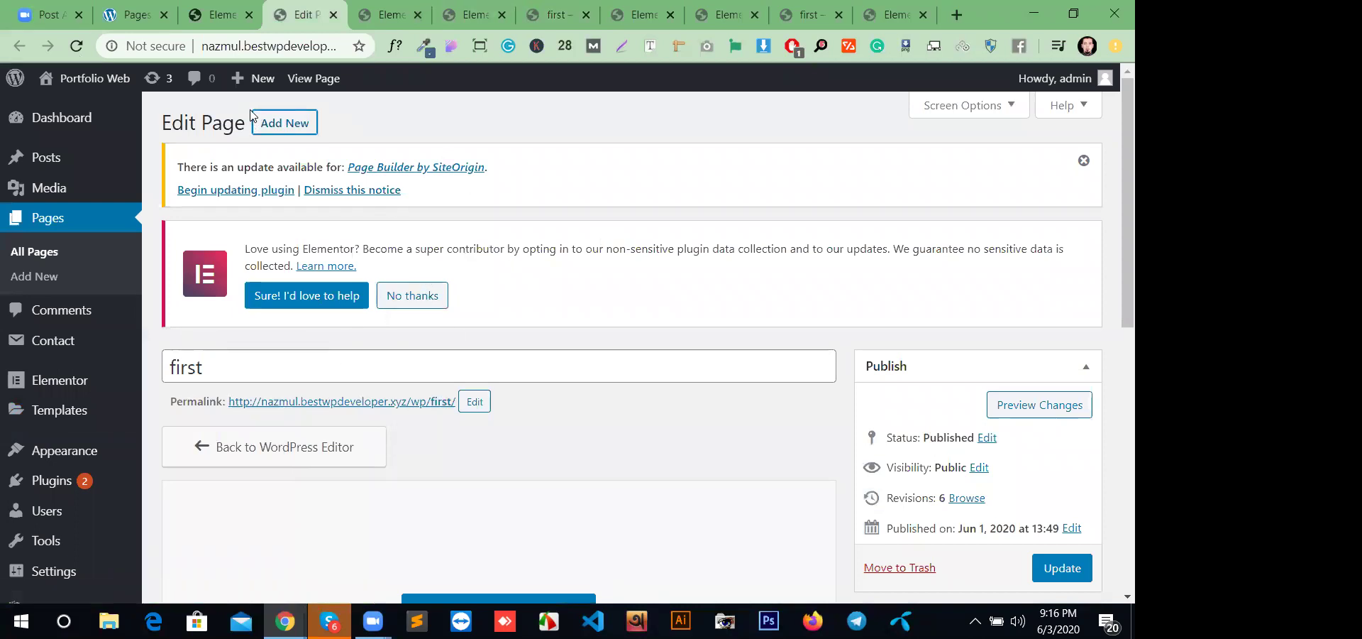
click(291, 123)
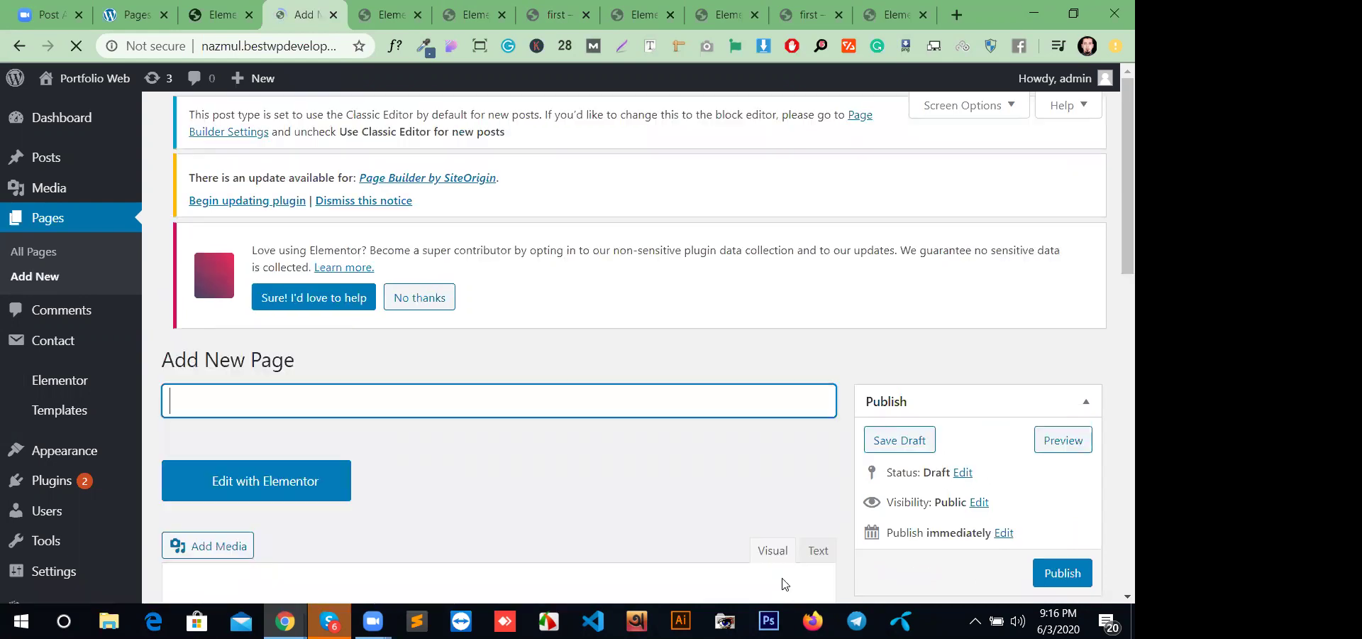
text(sdvgdfhgd)
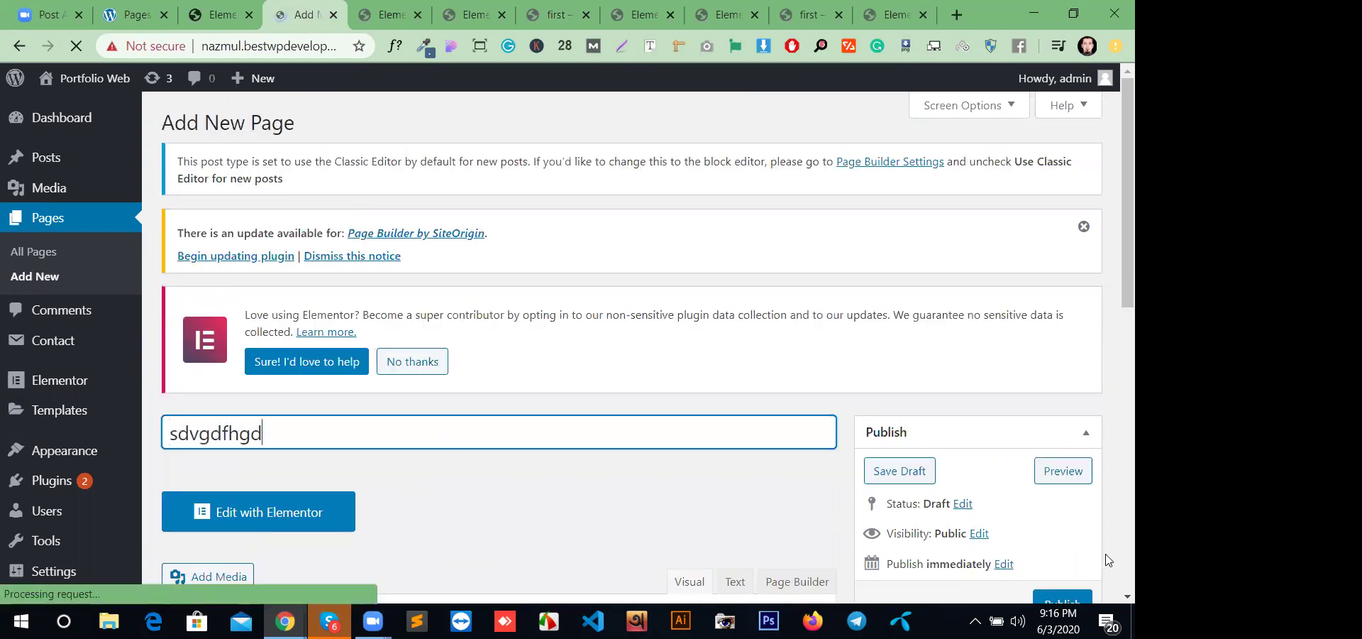
scroll(1070, 450, down, 5)
click(1063, 435)
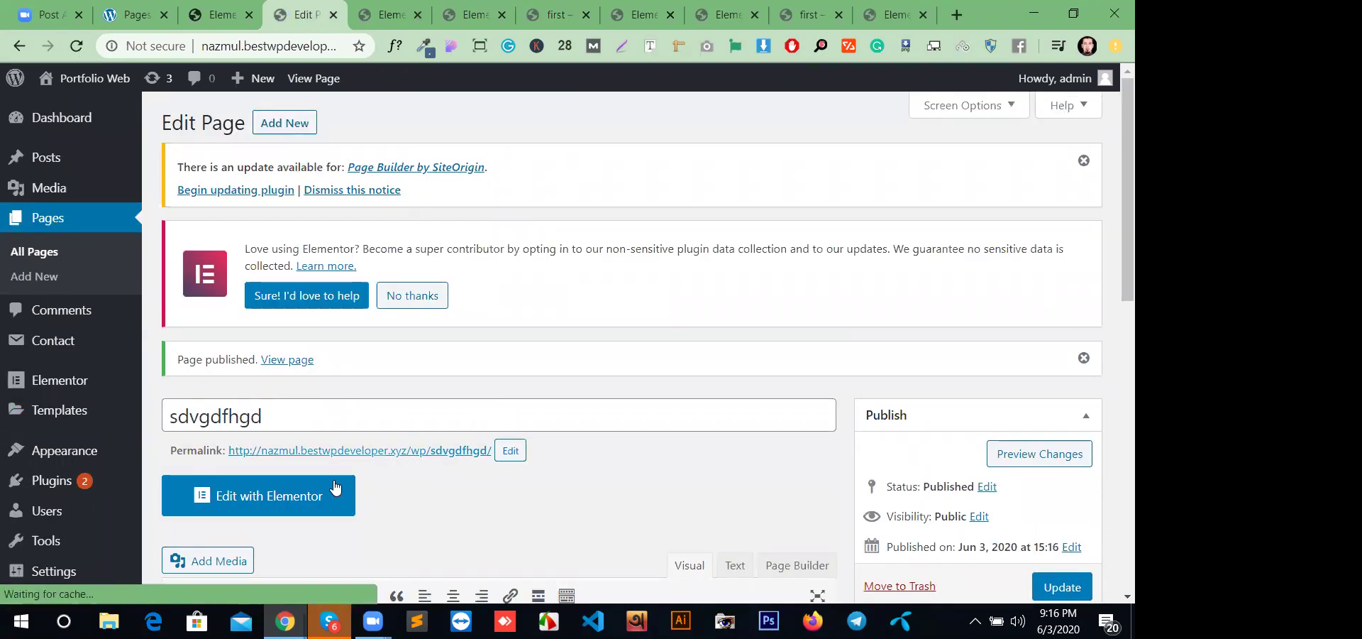
- Open the published "sdvgdfhgd" page in a new tab and check which header it displays
middle_click(442, 450)
click(353, 21)
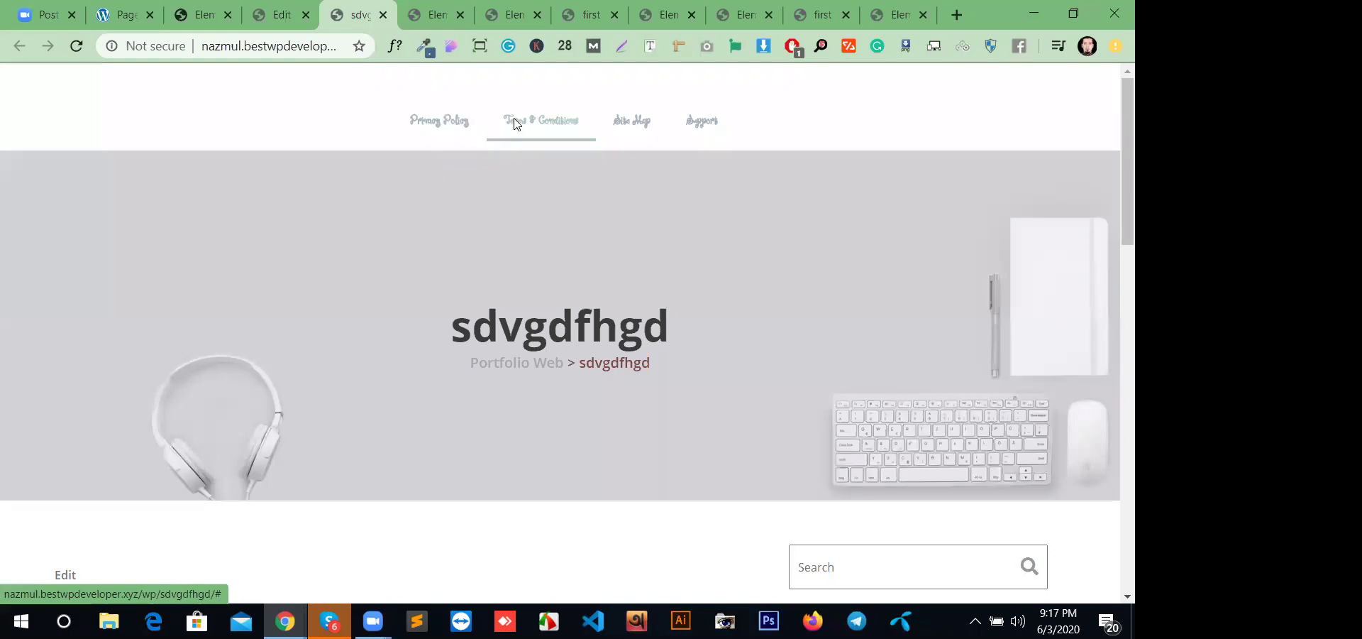
click(277, 15)
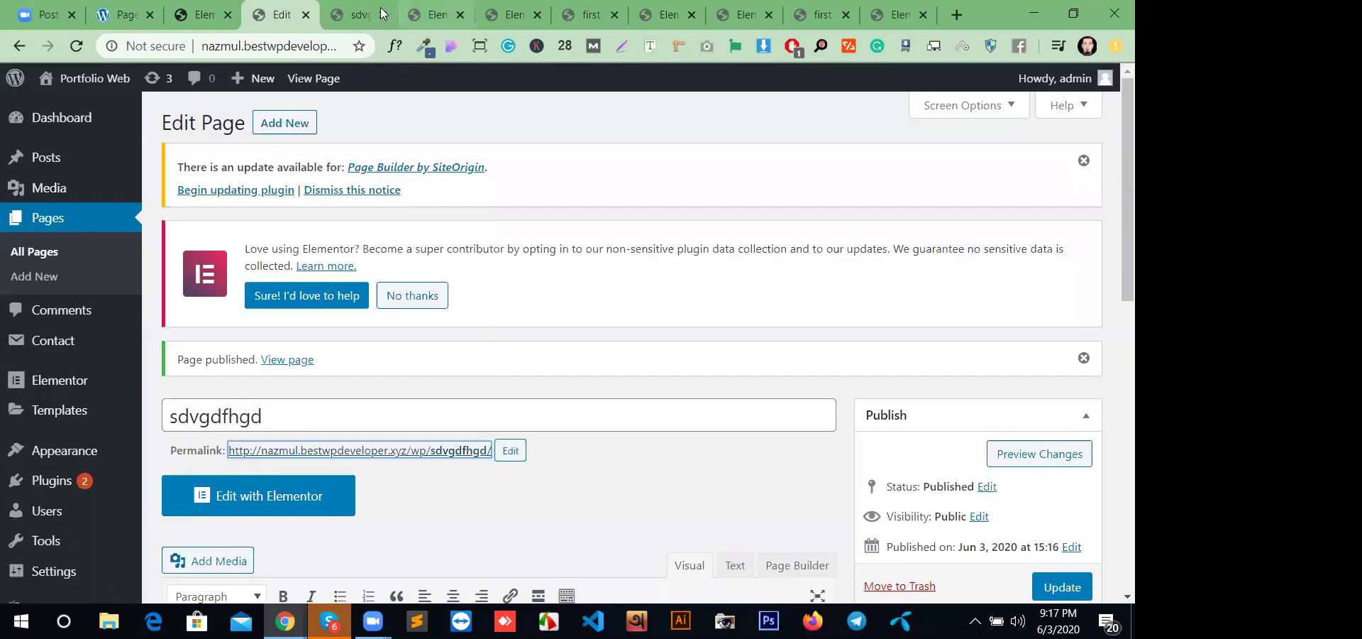
click(391, 16)
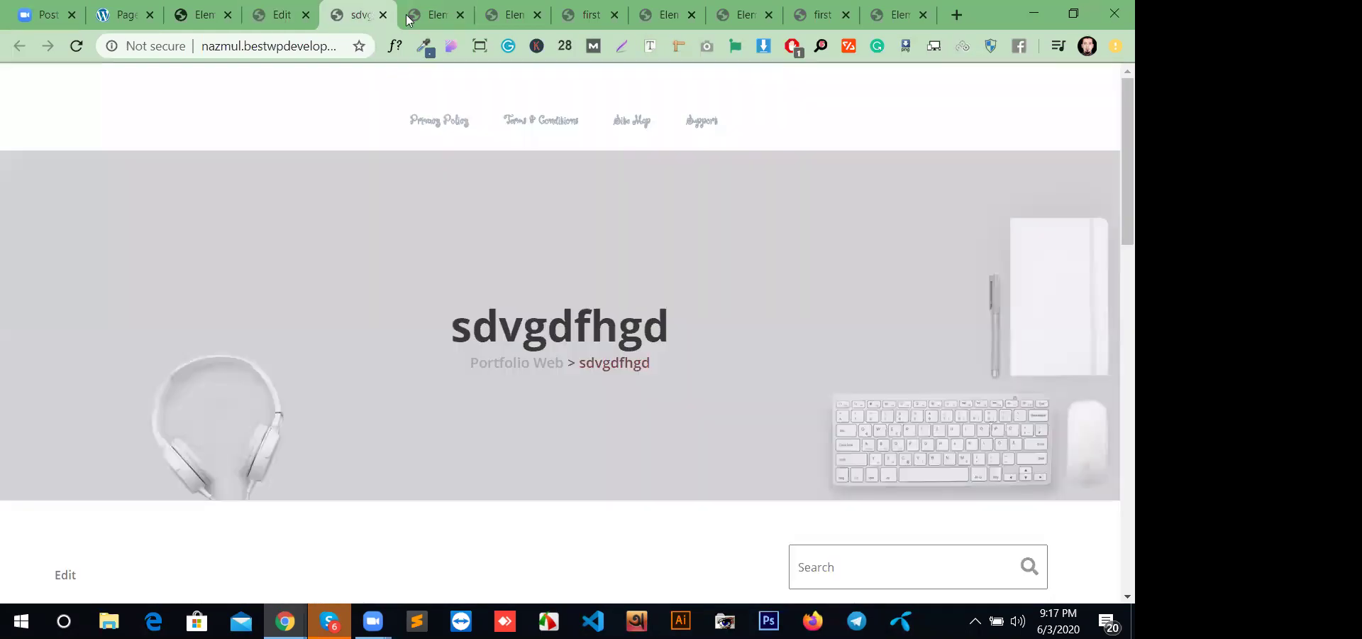
- Return from the open Elementor editor to the WordPress dashboard and open the Theme Builder template list
click(457, 15)
click(497, 17)
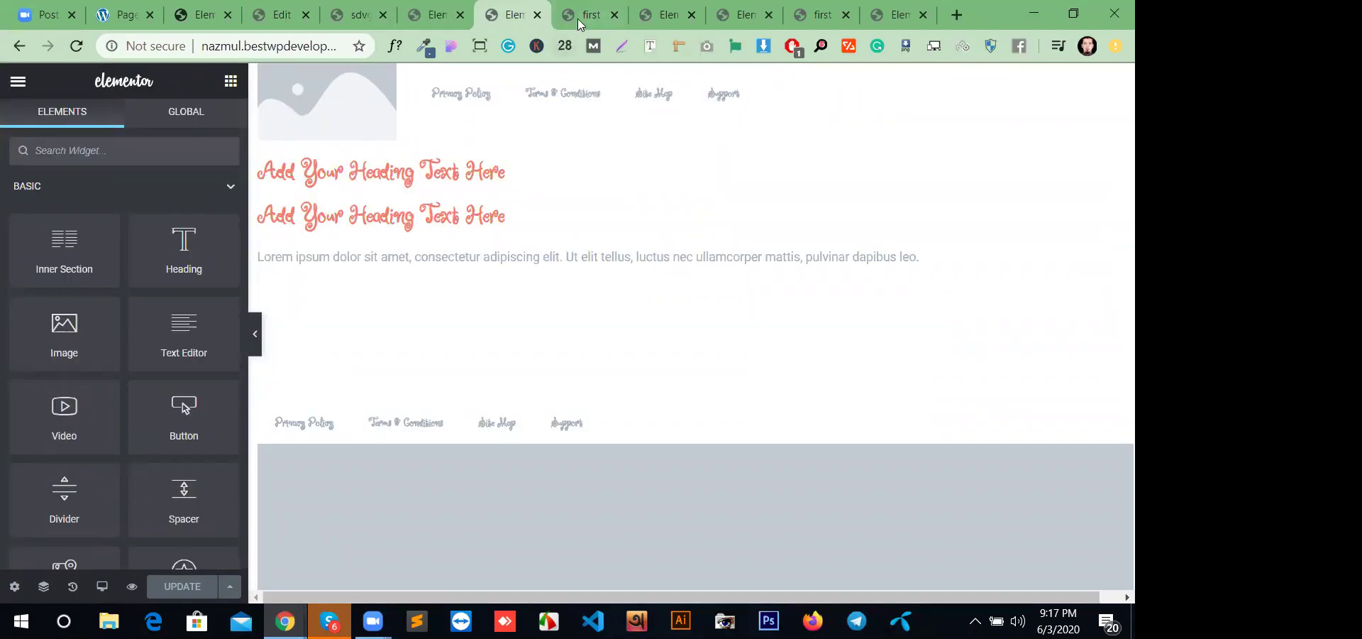
click(578, 19)
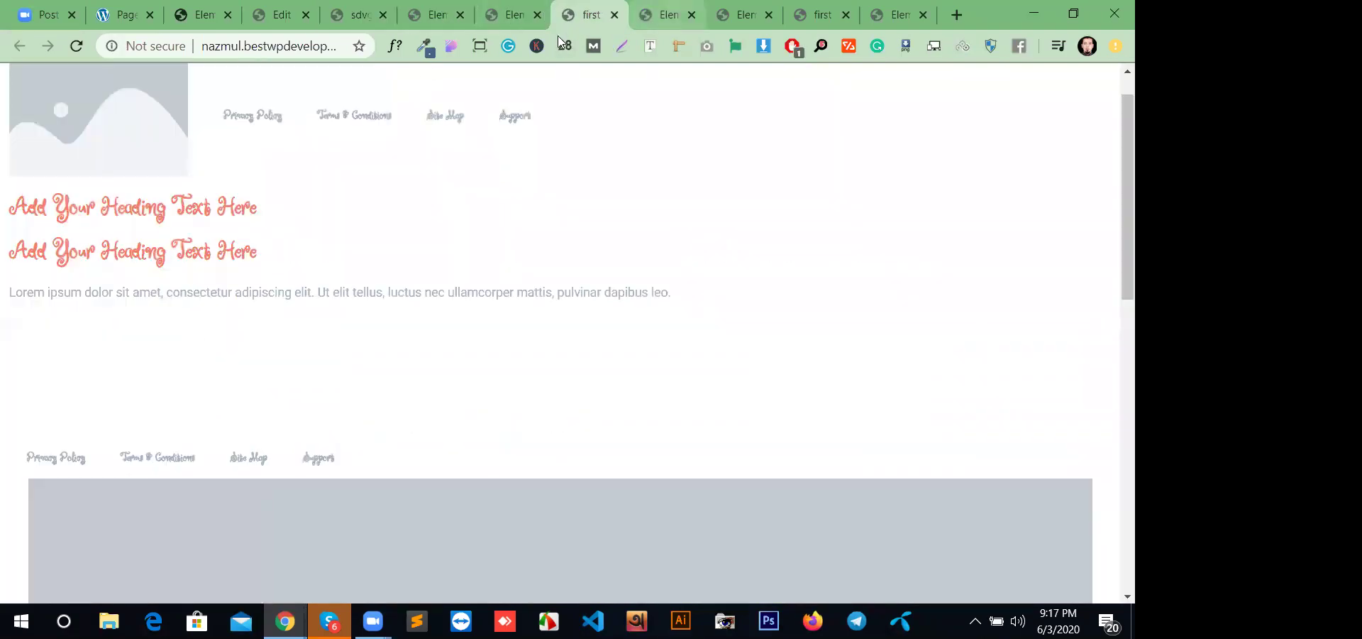
click(667, 15)
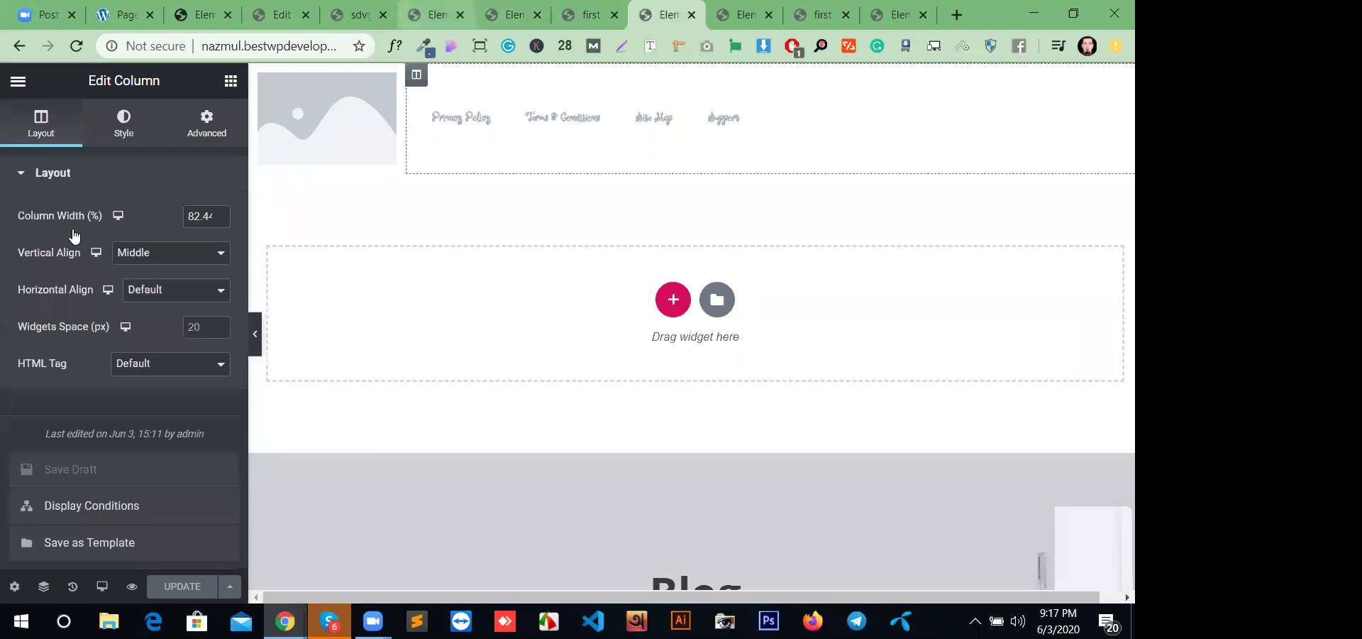
click(17, 81)
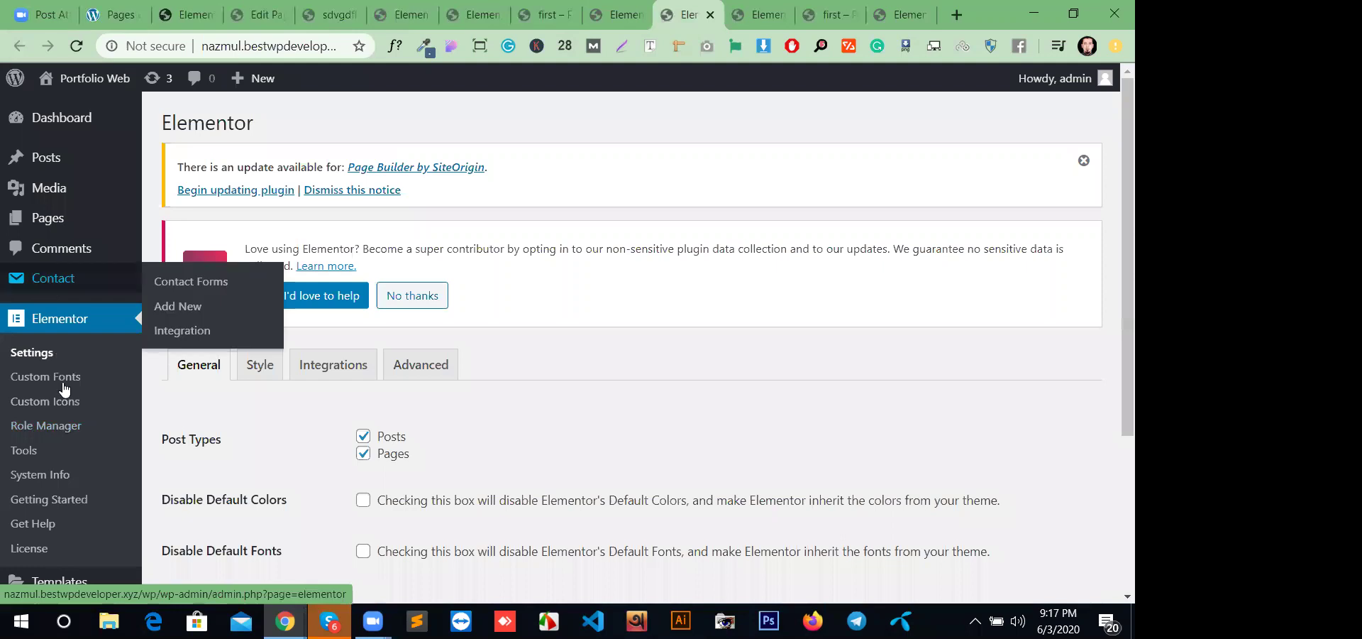
scroll(64, 383, down, 3)
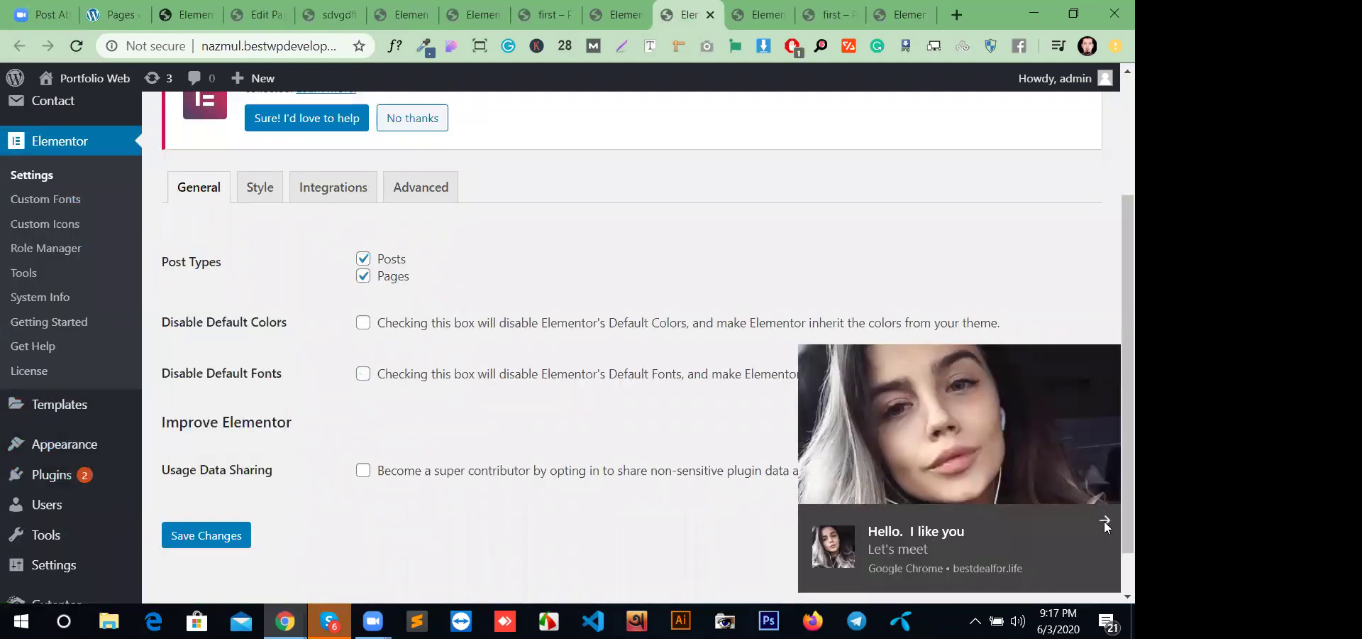
click(1103, 523)
mouse_move(106, 406)
click(196, 458)
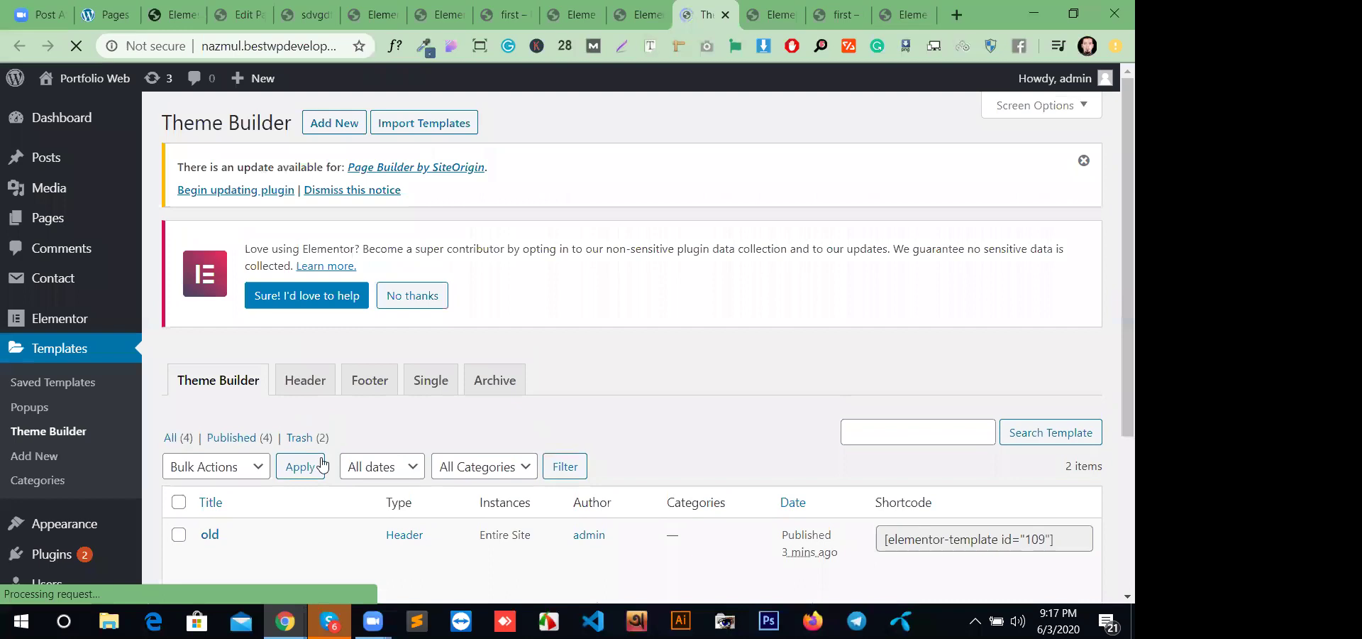
- Examine the template types offered when adding a new footer, and close the form without creating one
scroll(430, 454, down, 3)
click(360, 213)
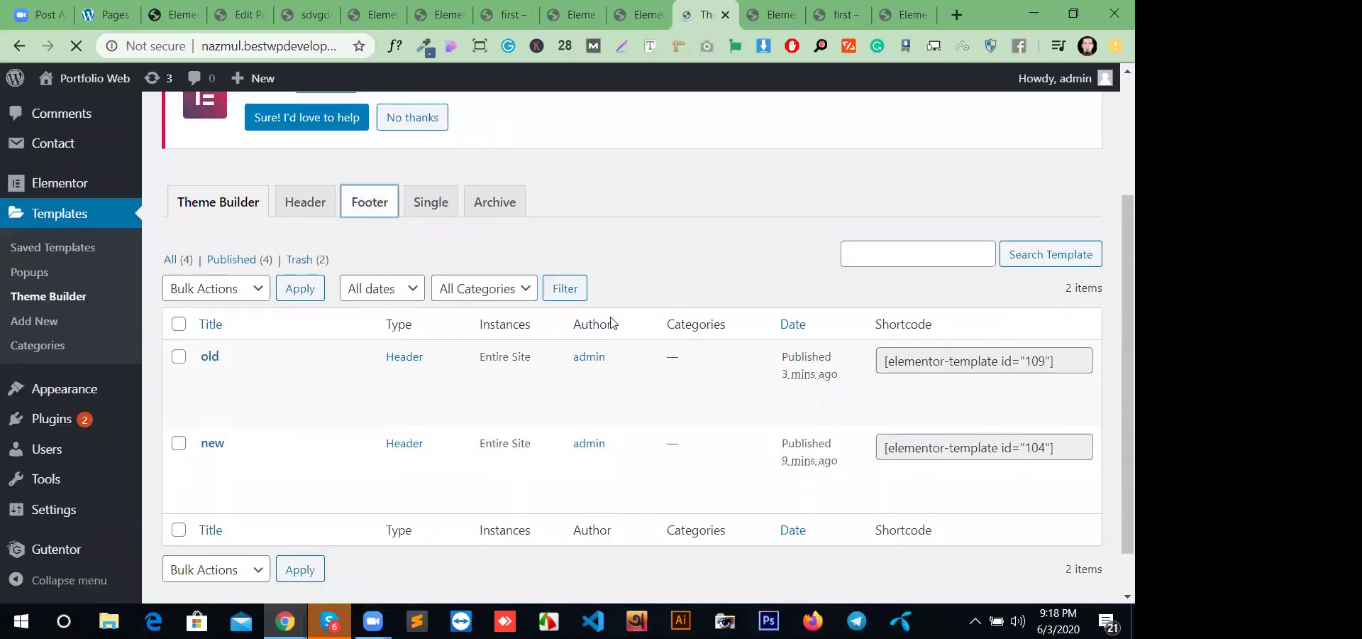
scroll(692, 405, down, 3)
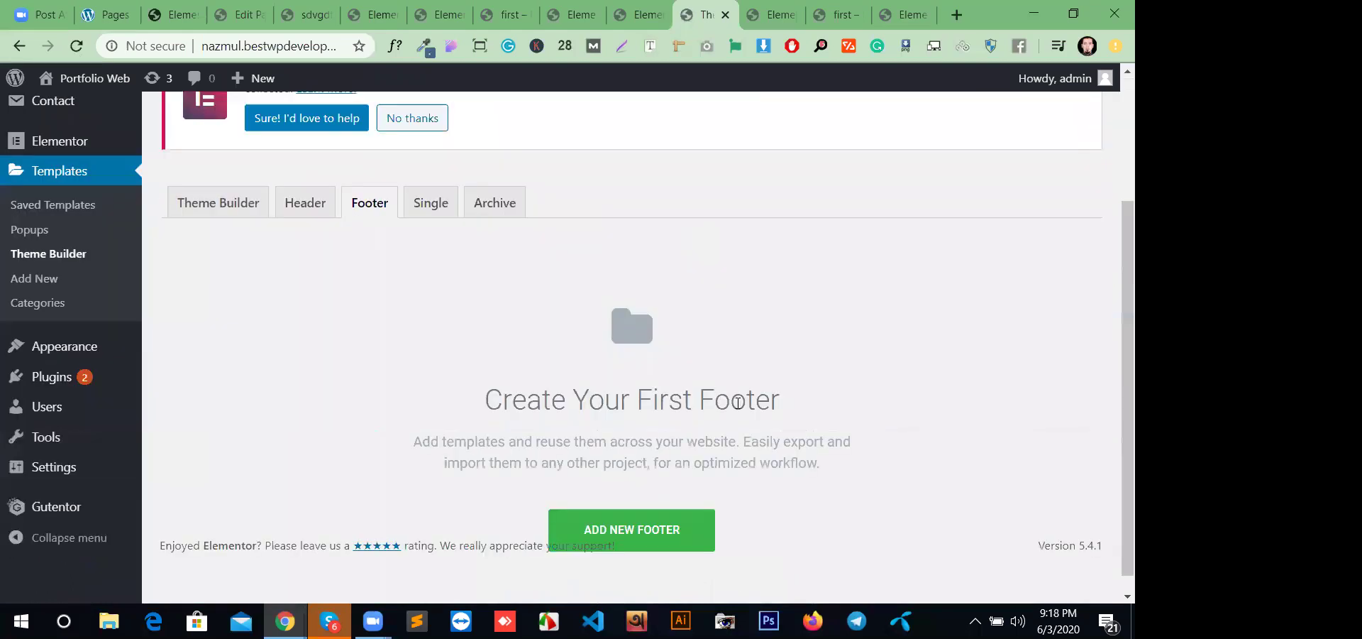
scroll(673, 522, down, 1)
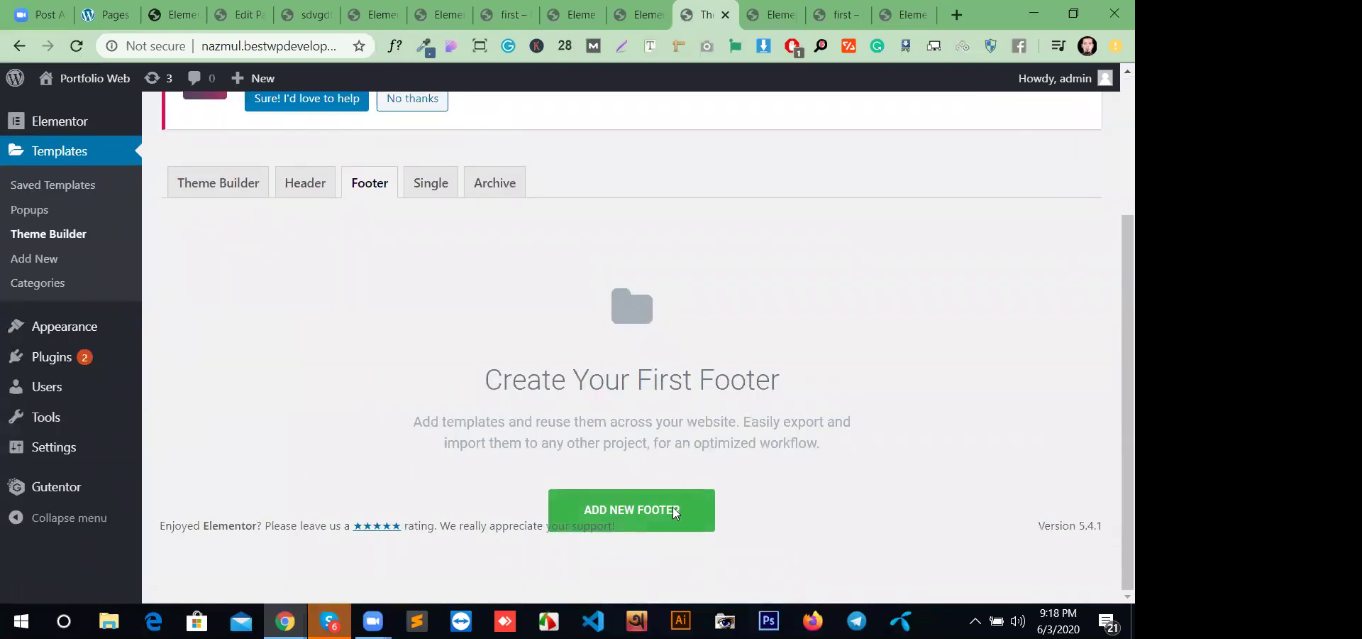
click(669, 510)
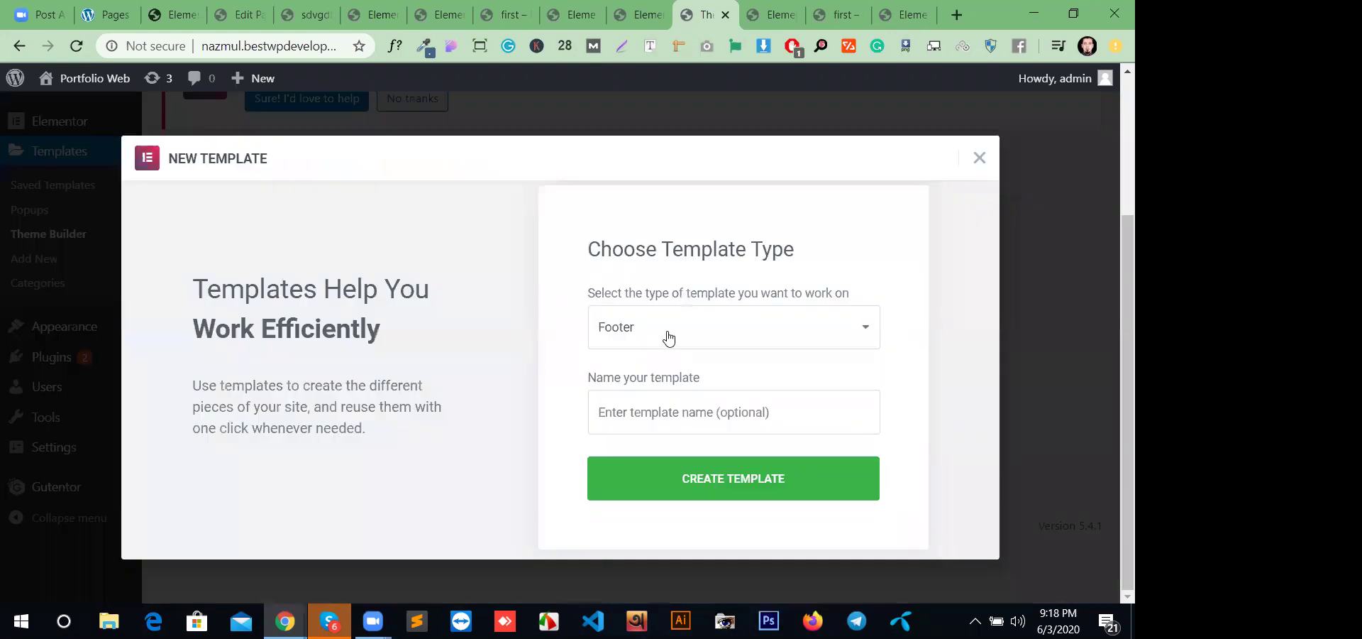
click(669, 337)
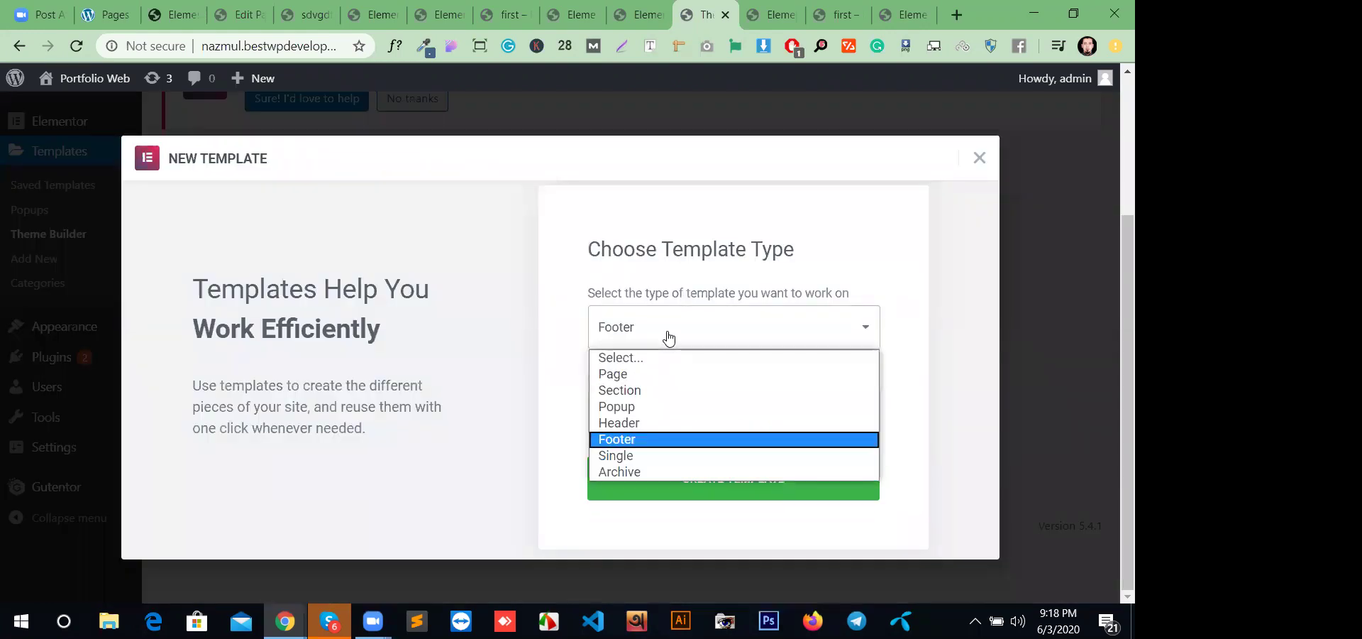
click(668, 342)
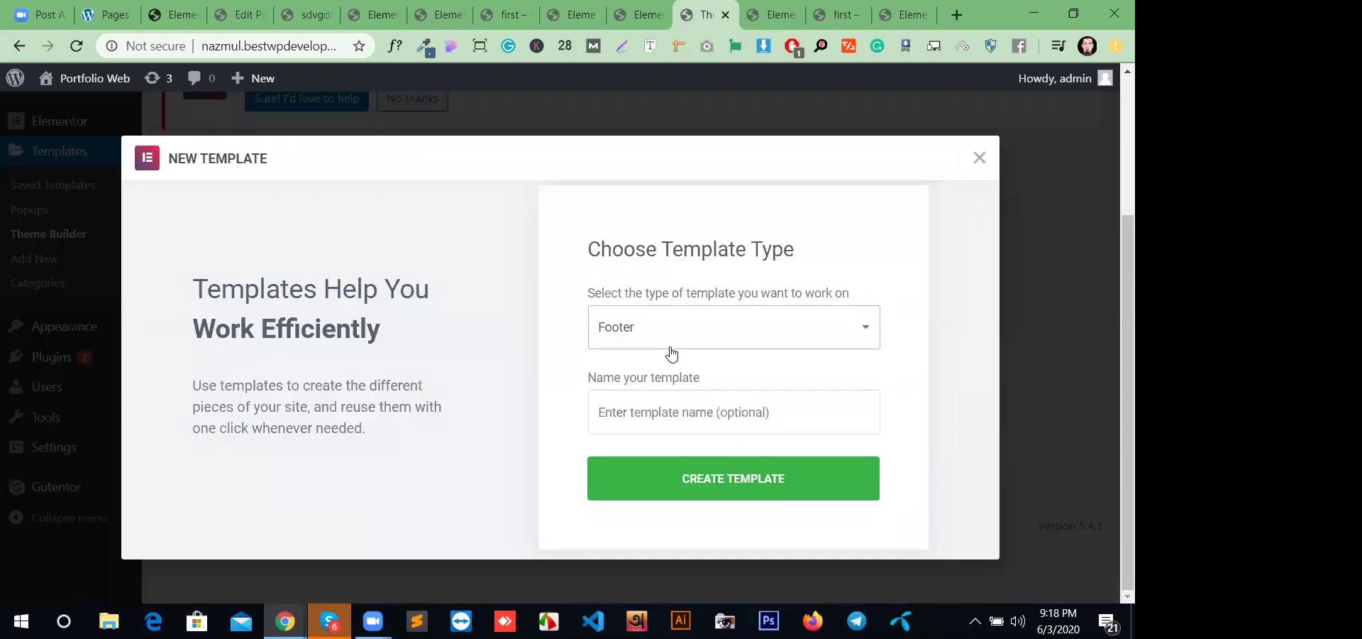
click(713, 415)
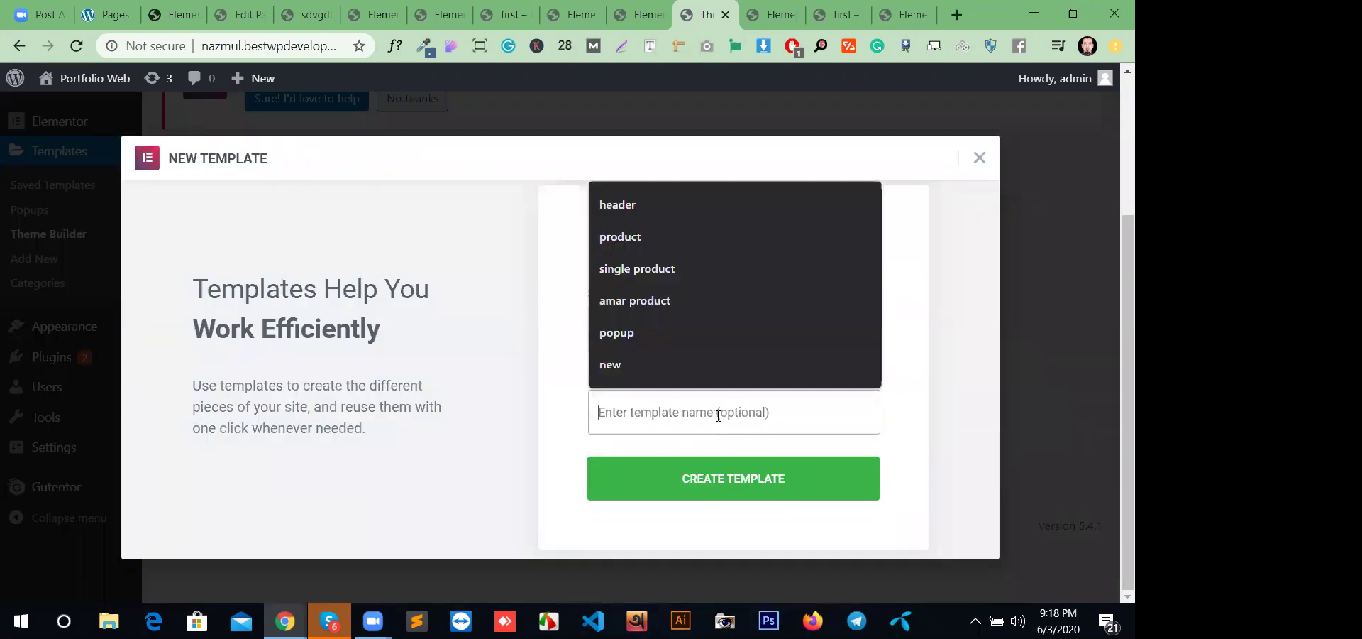
click(979, 158)
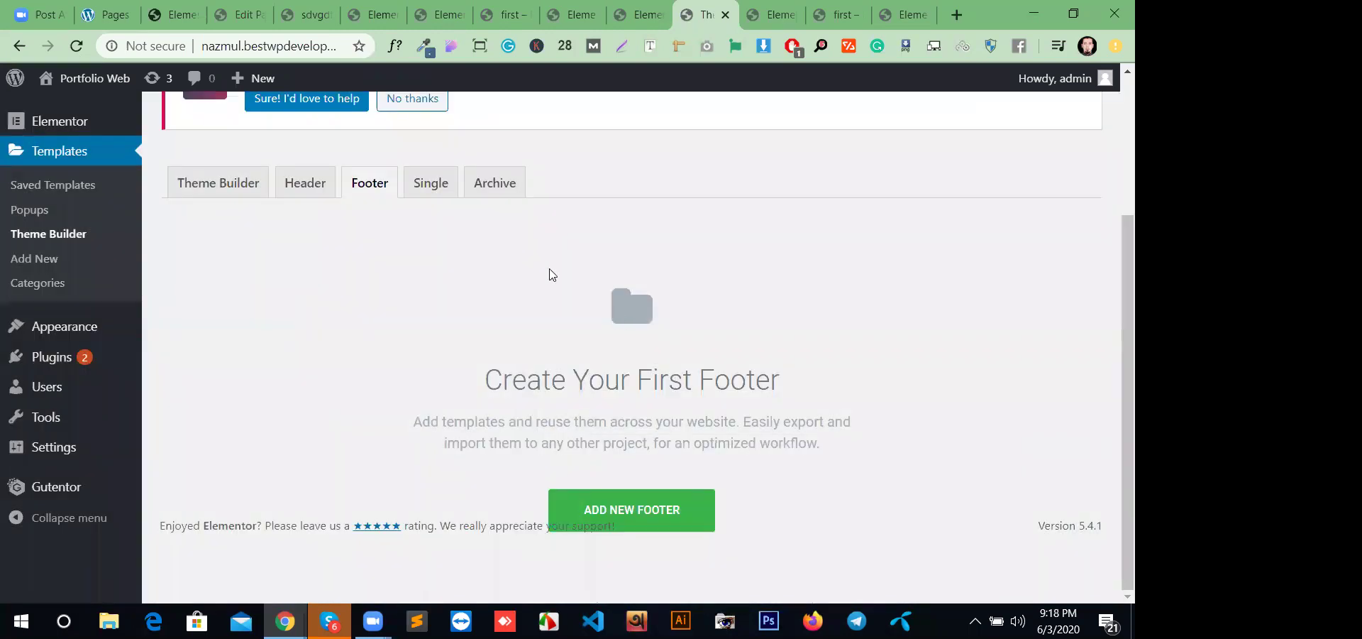
- Review the Single and Header template listings in the Theme Builder
click(446, 186)
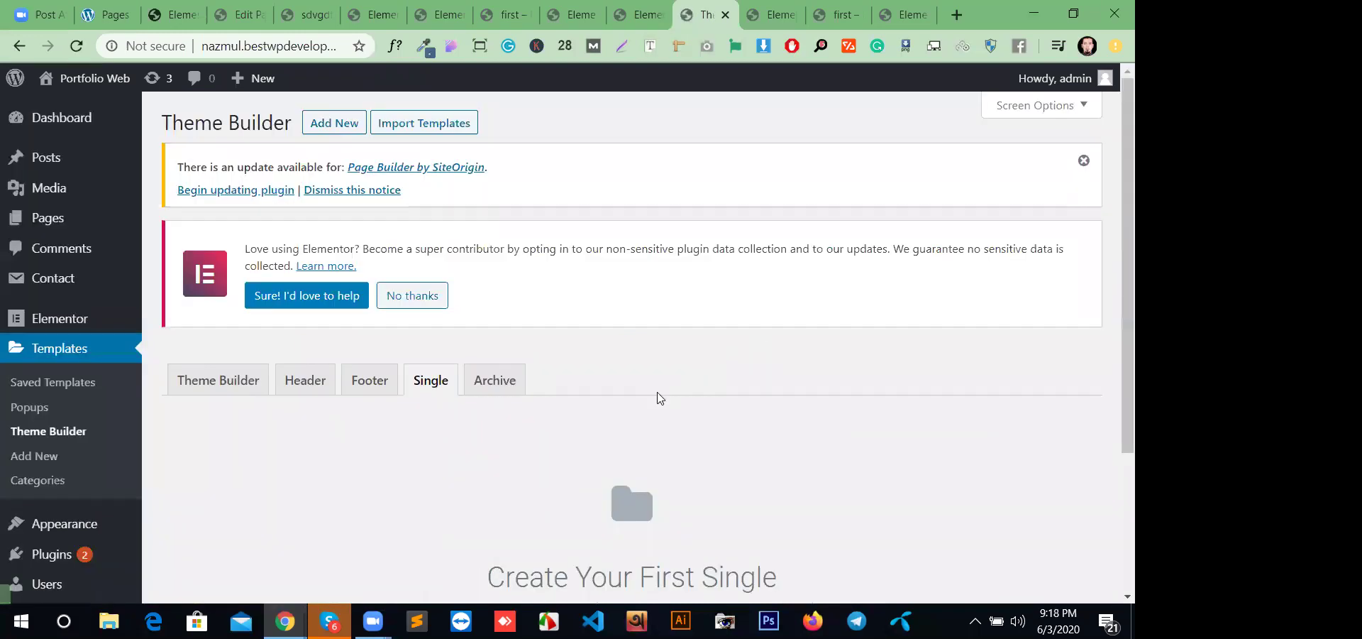
scroll(657, 396, down, 3)
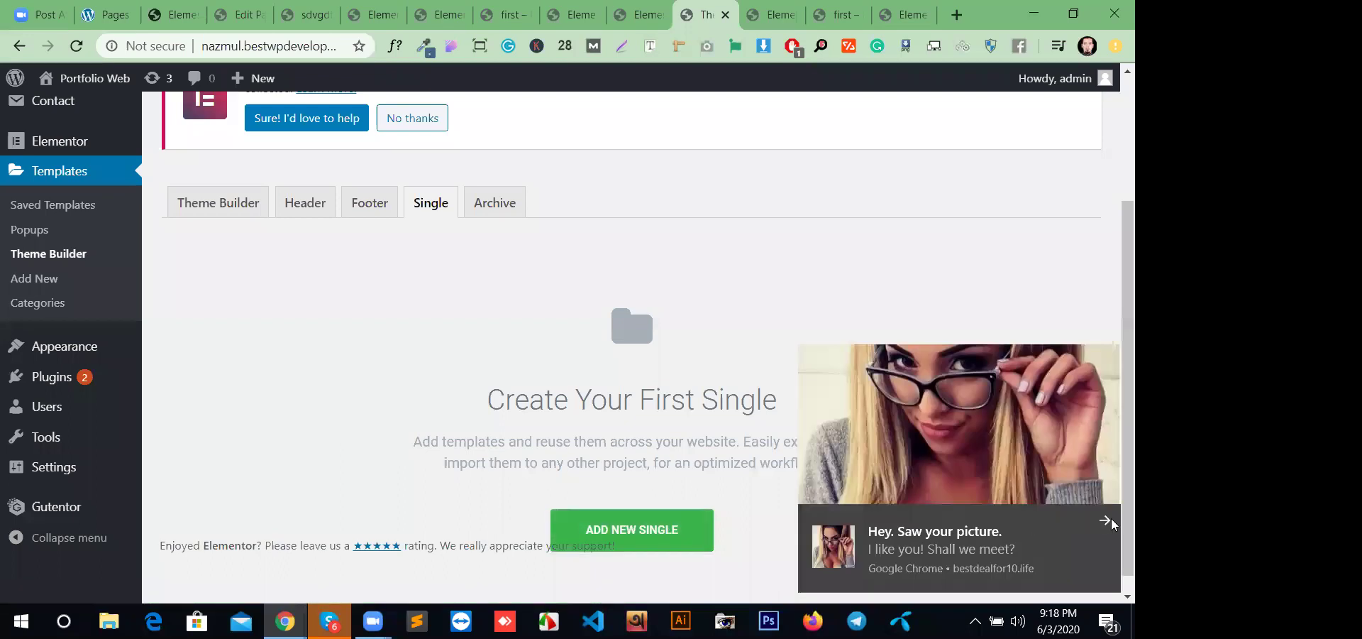
click(1105, 521)
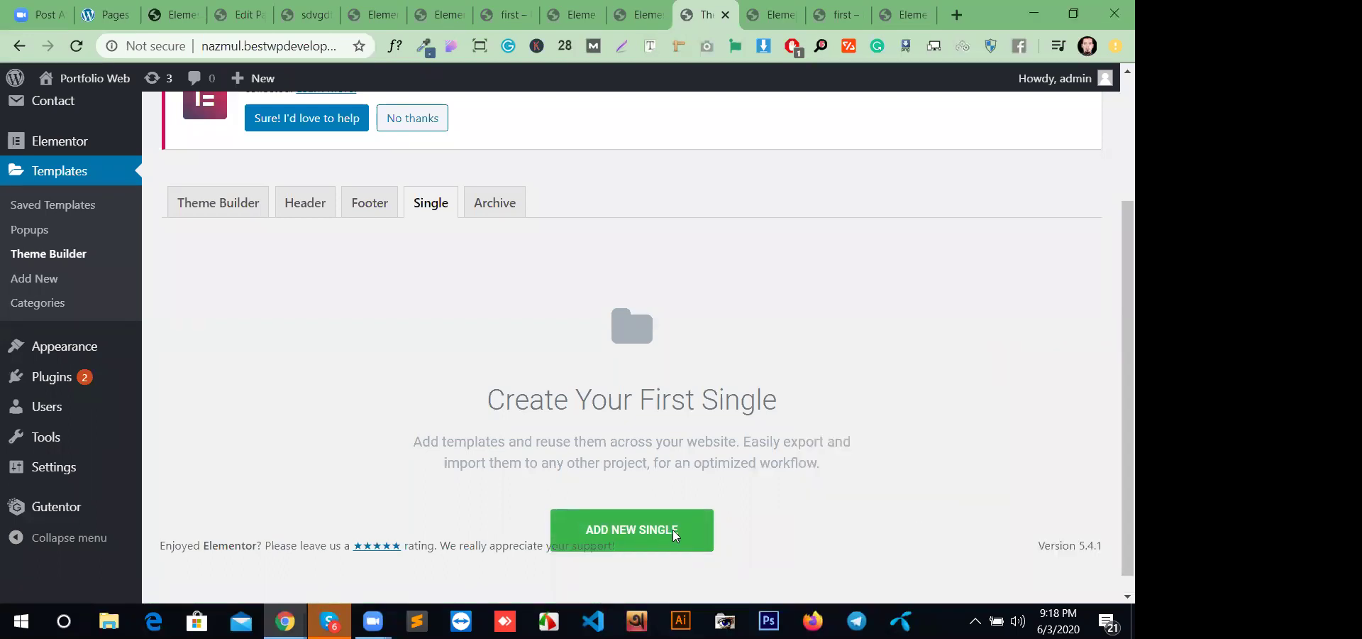
click(310, 204)
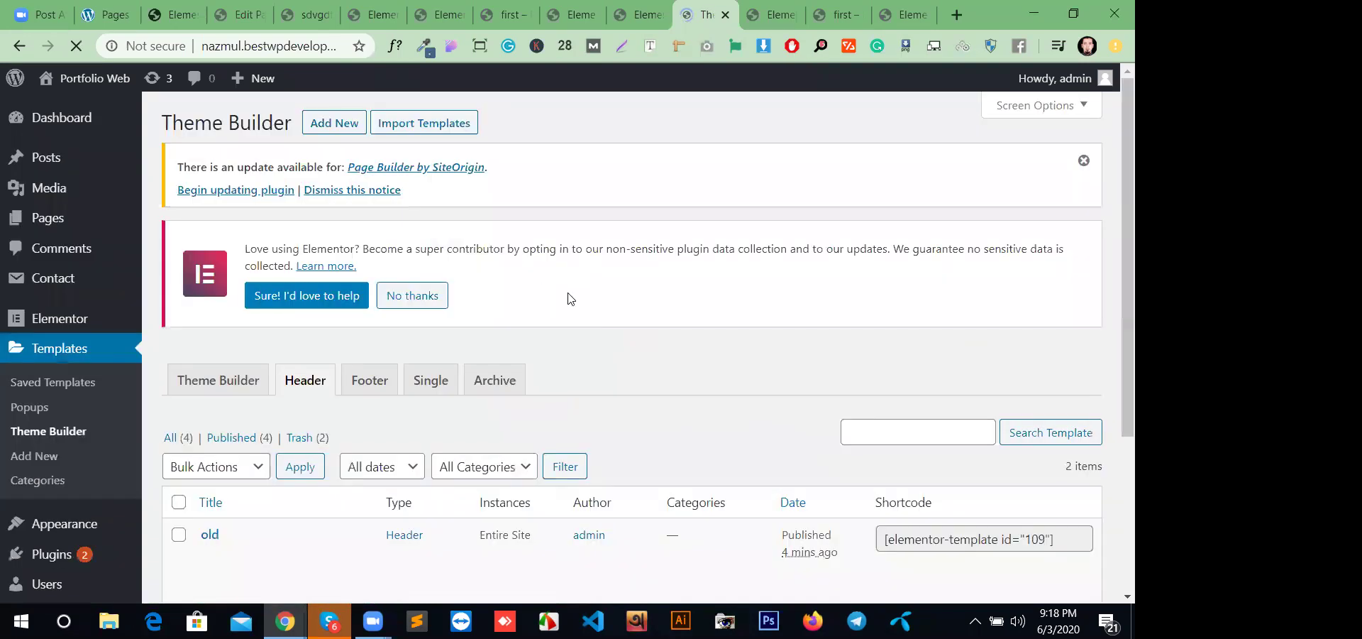
scroll(571, 298, down, 2)
- Examine the post type options offered for a new single template, and close the form without creating one
click(431, 202)
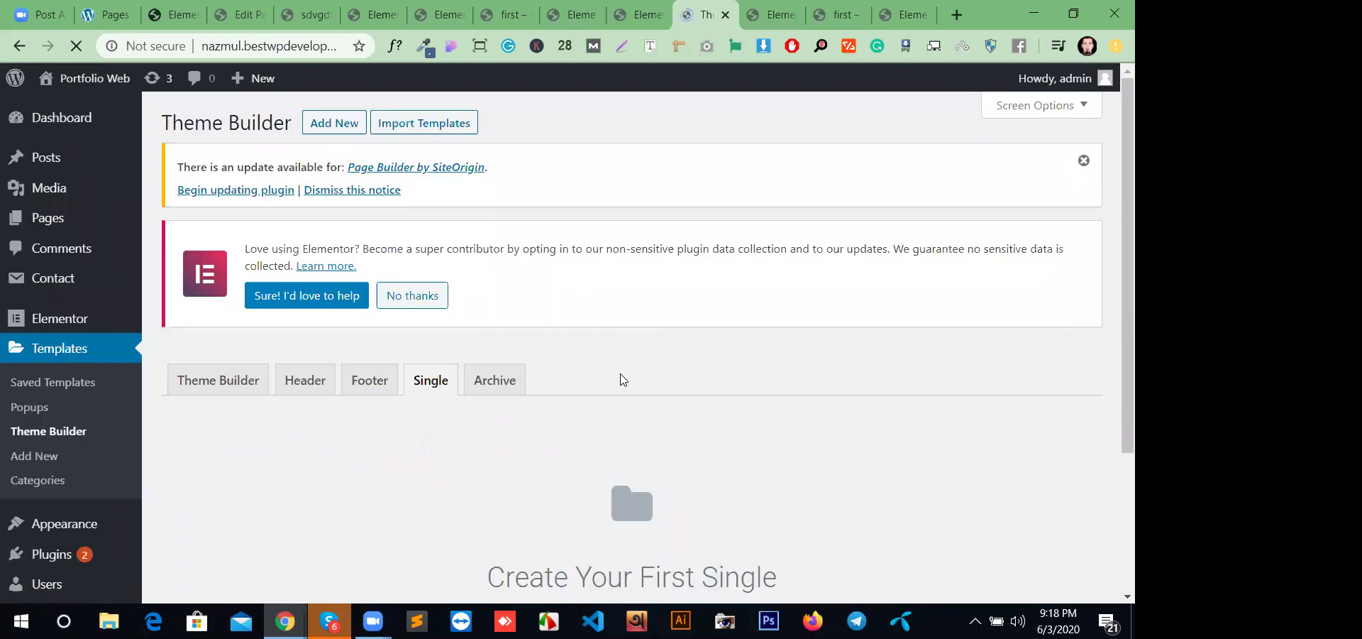
scroll(622, 379, down, 3)
click(672, 497)
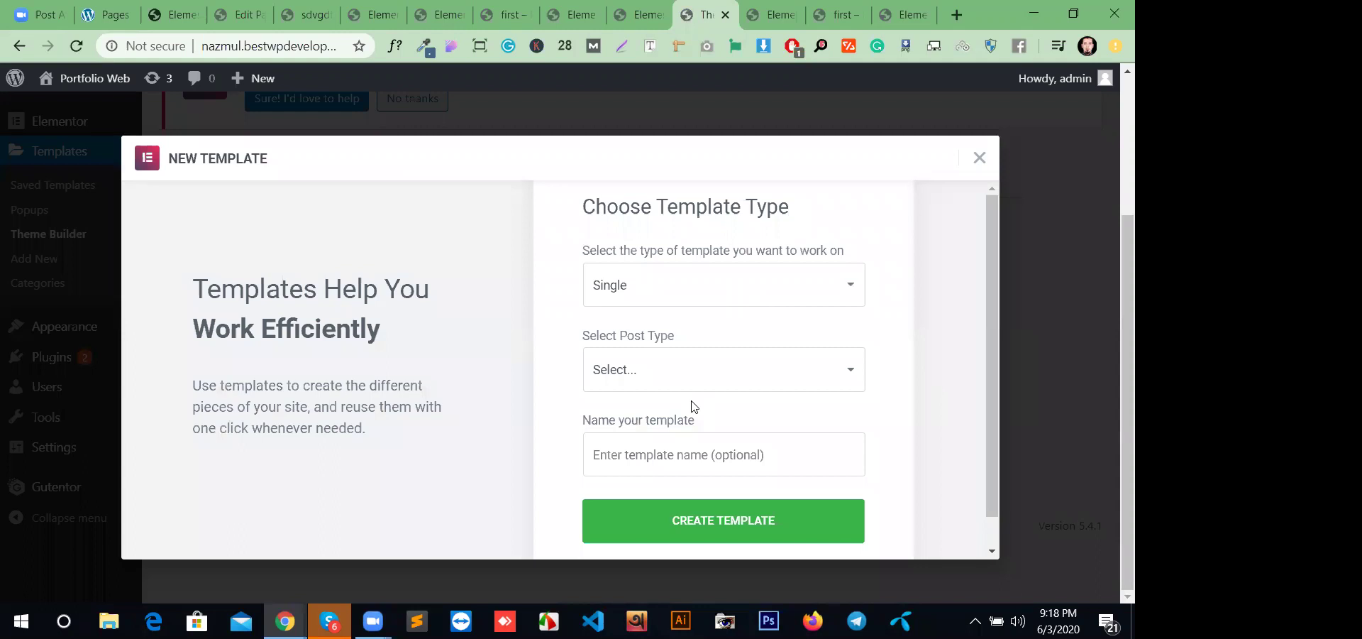
click(692, 402)
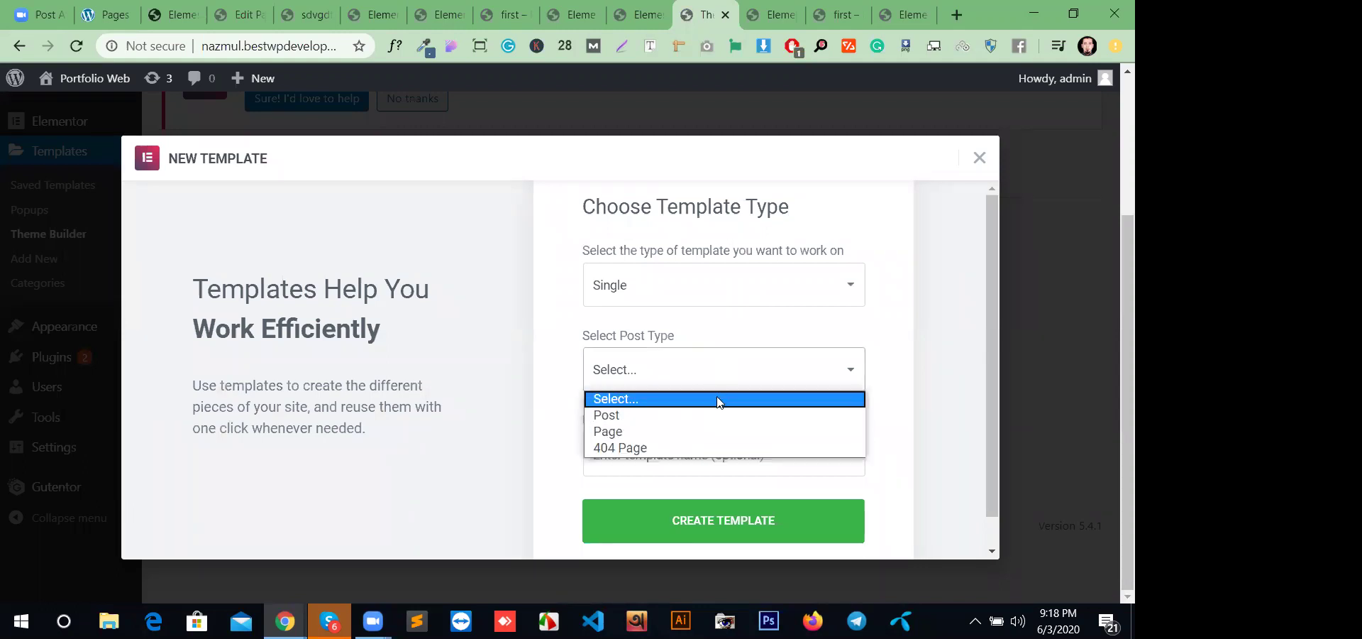
click(795, 326)
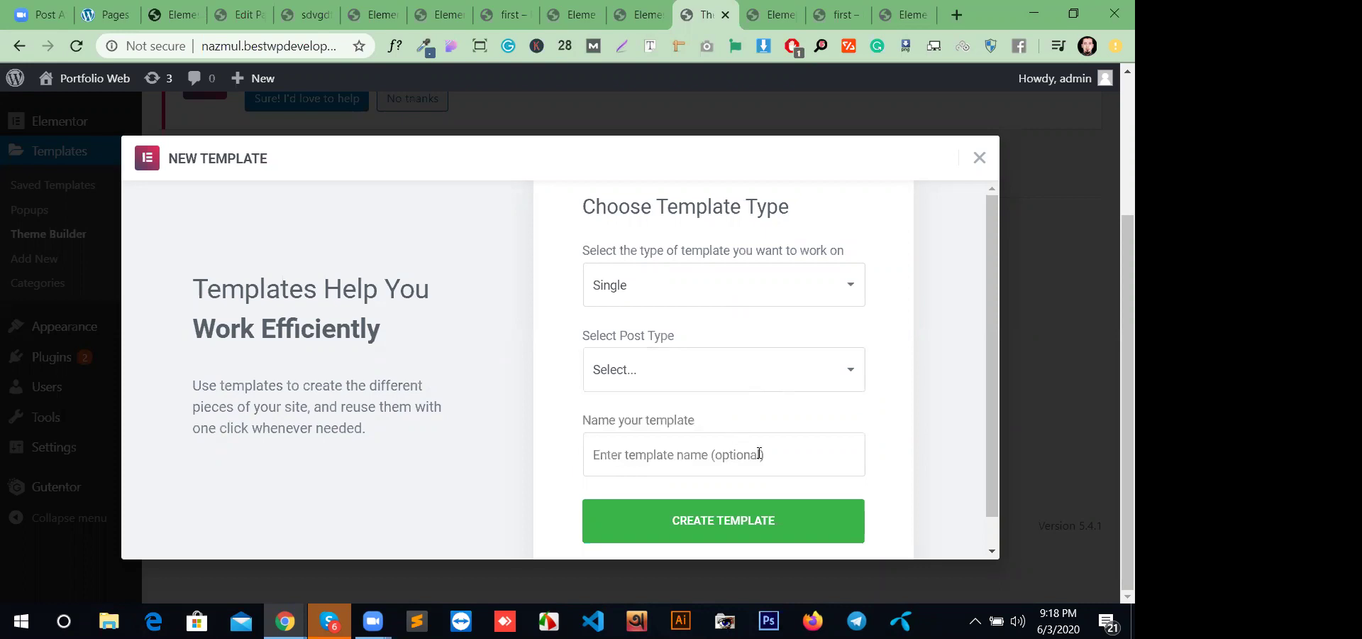
click(759, 453)
click(980, 159)
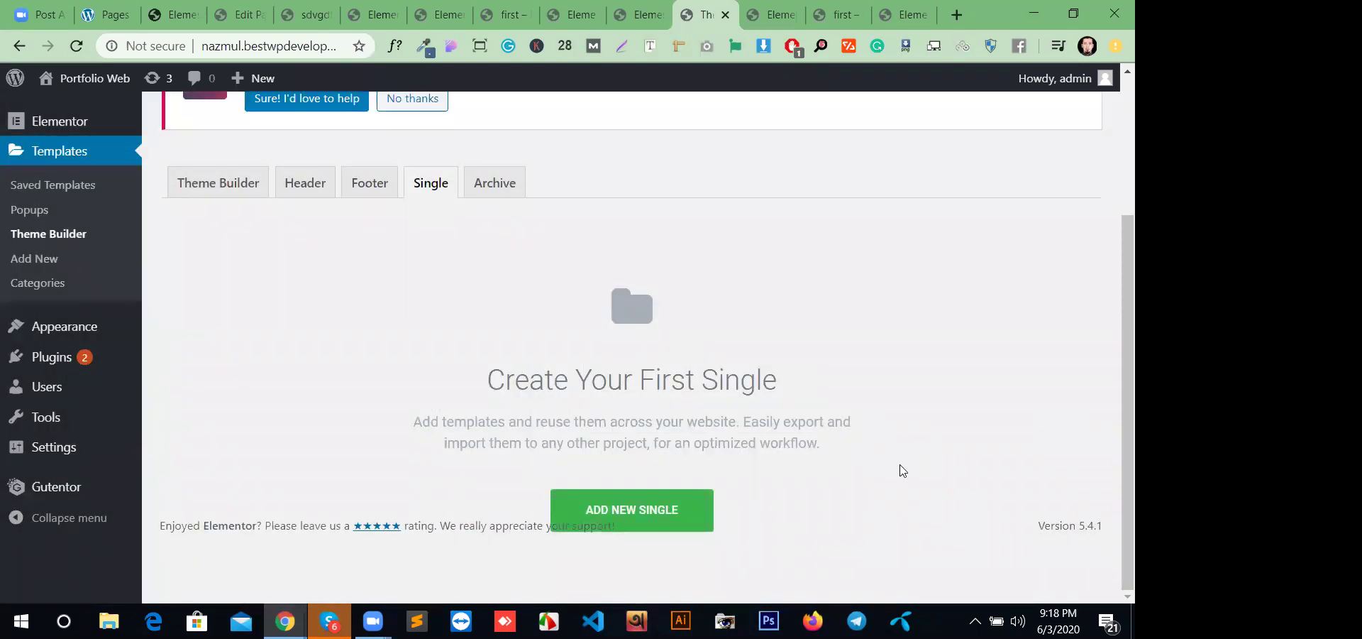
- Create a new template of type Section named "secition" and dismiss the block library that opens in its editor
scroll(901, 468, up, 3)
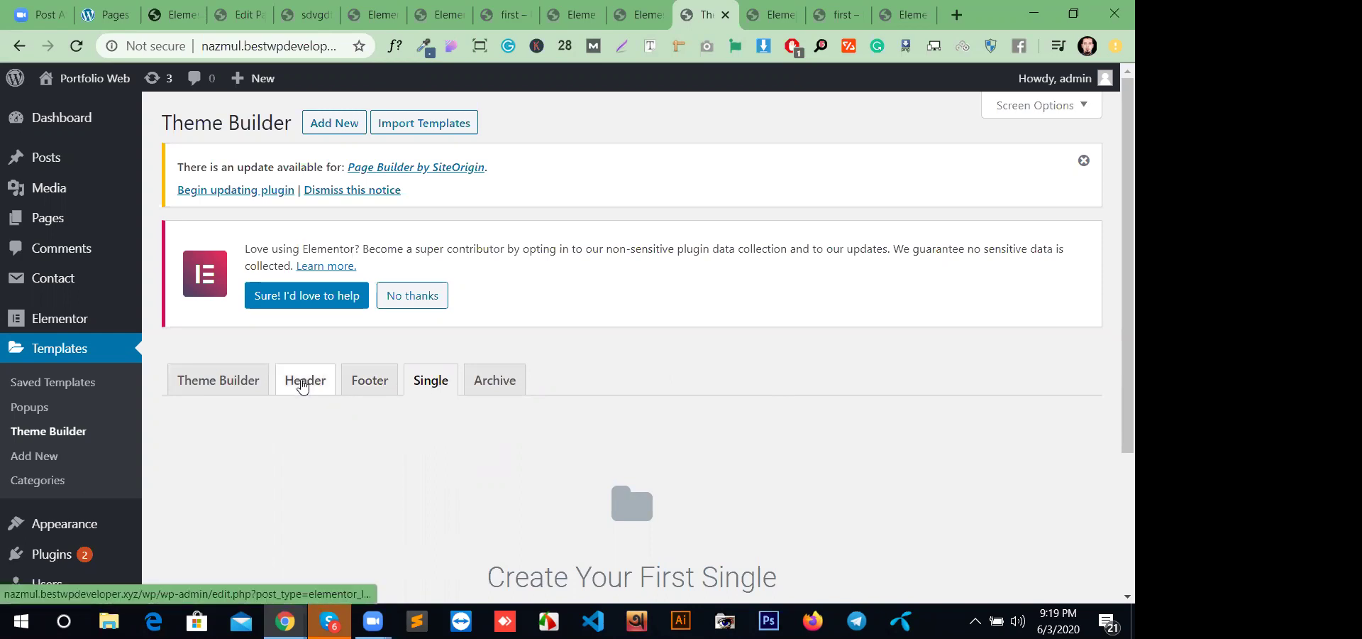
click(252, 387)
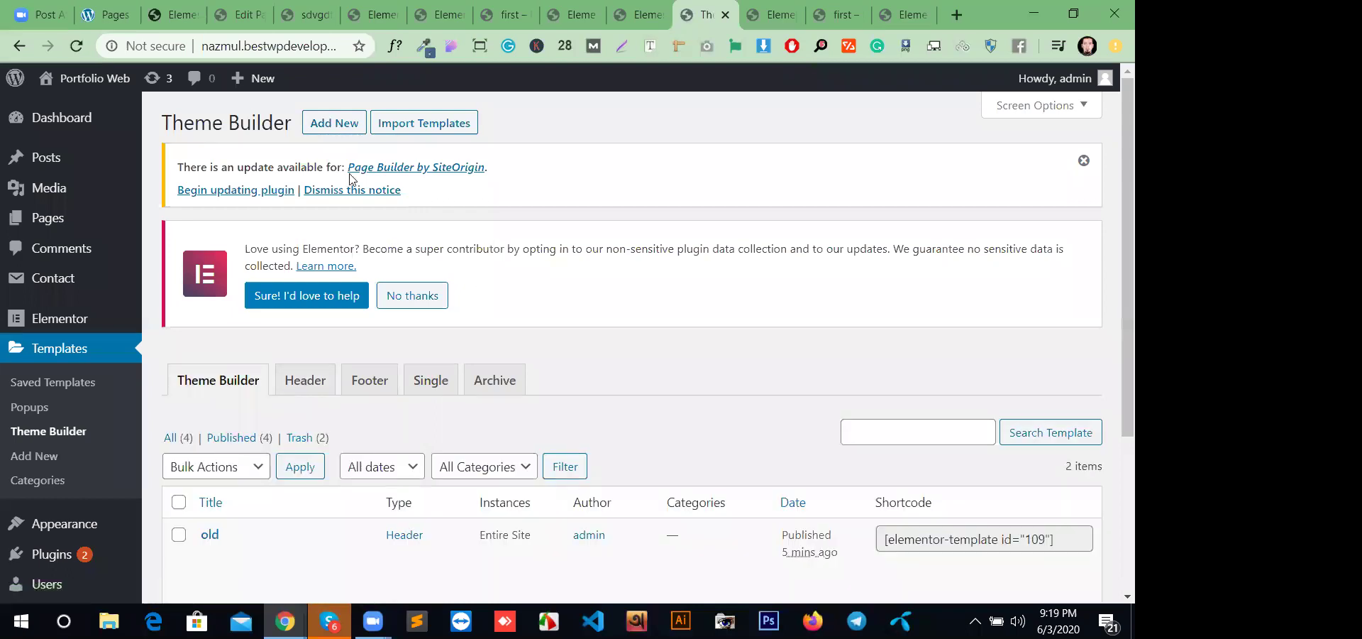
click(334, 127)
click(754, 333)
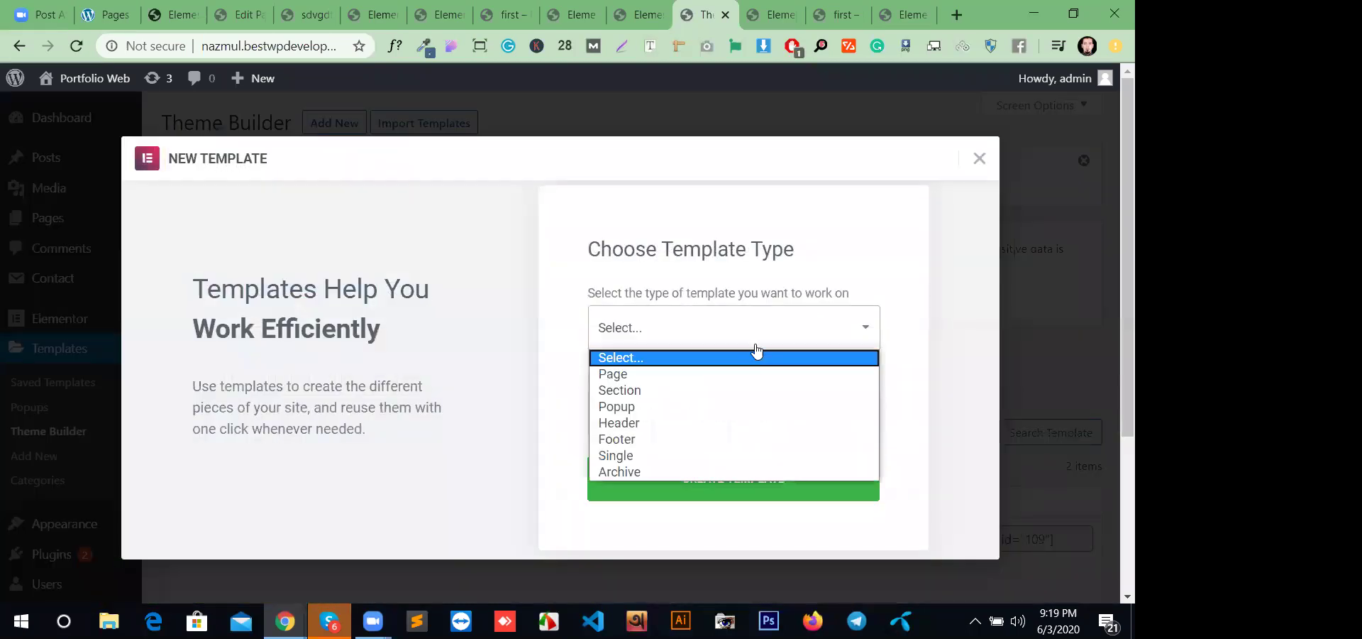
click(674, 390)
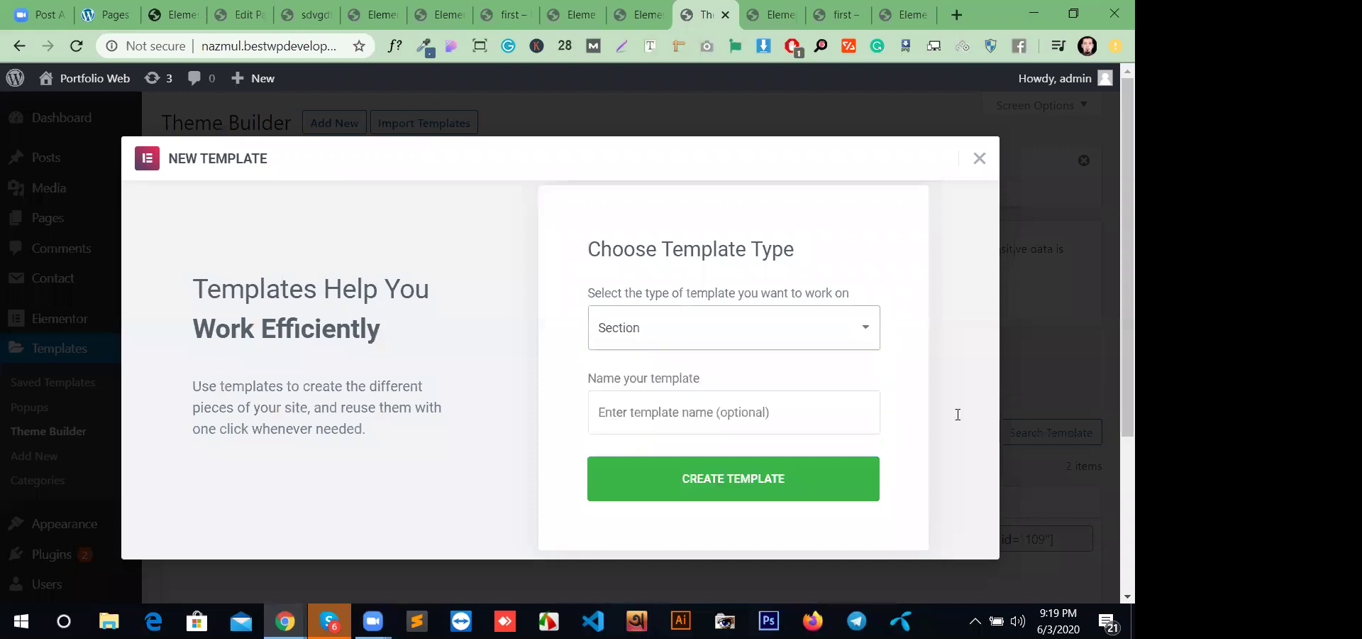
click(719, 409)
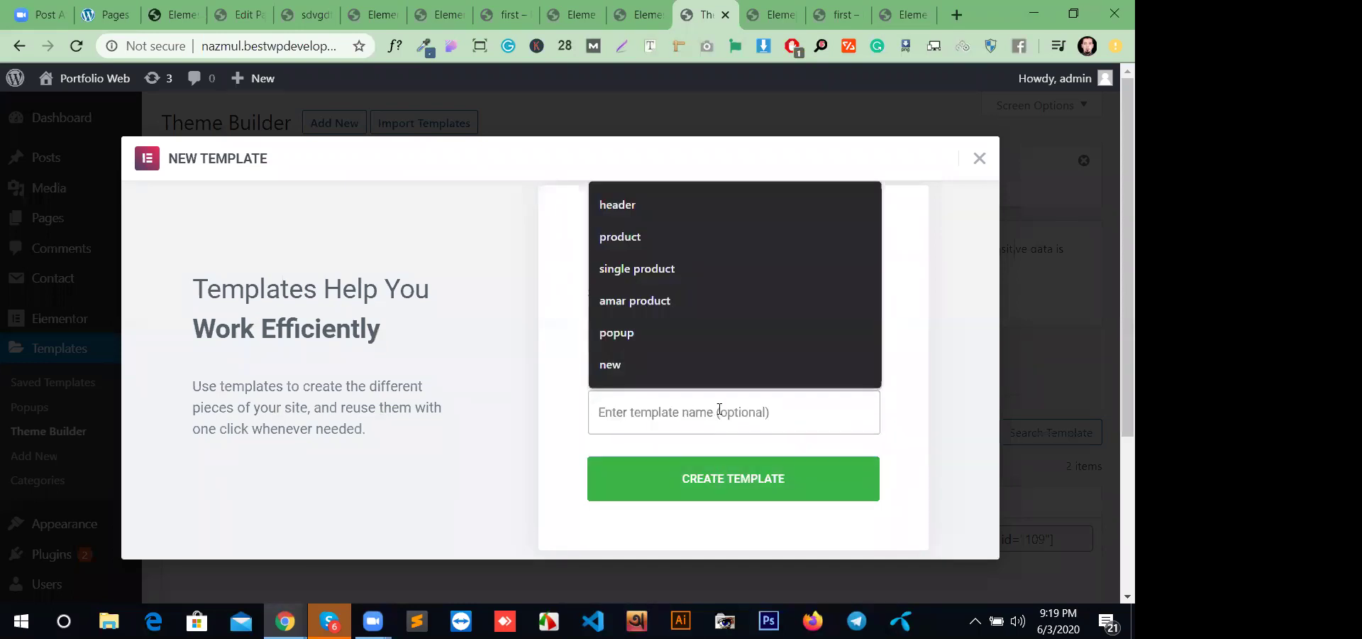
text(secition)
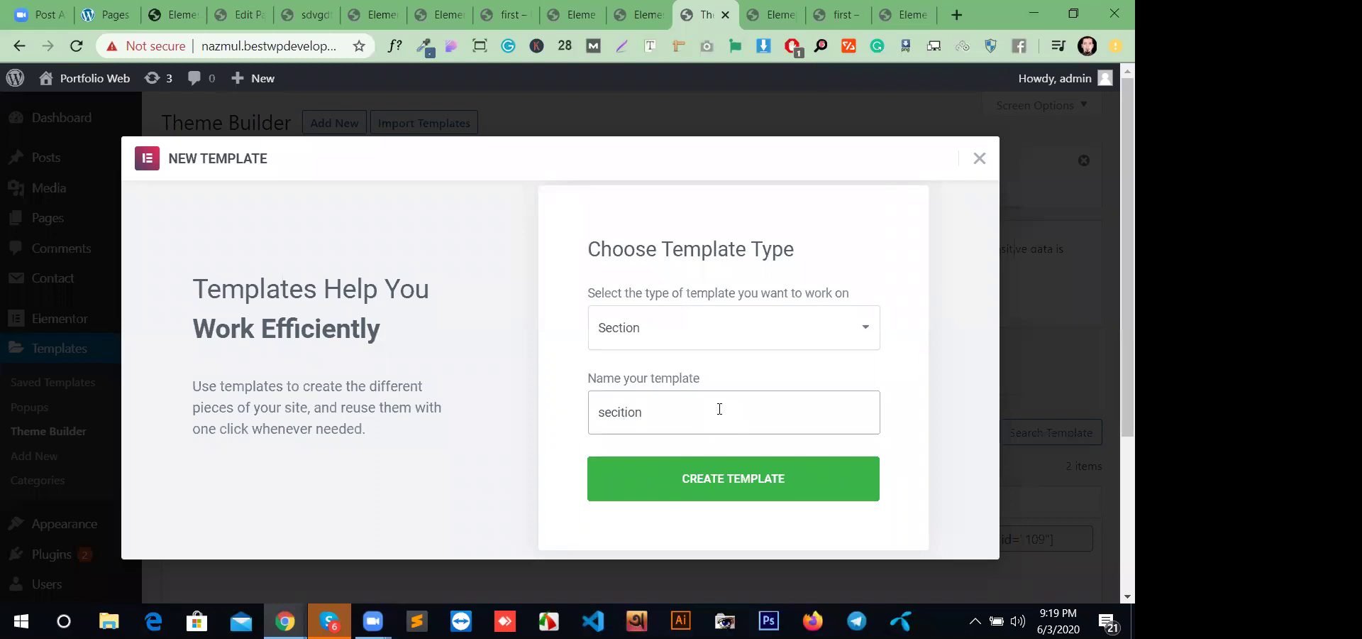
click(733, 478)
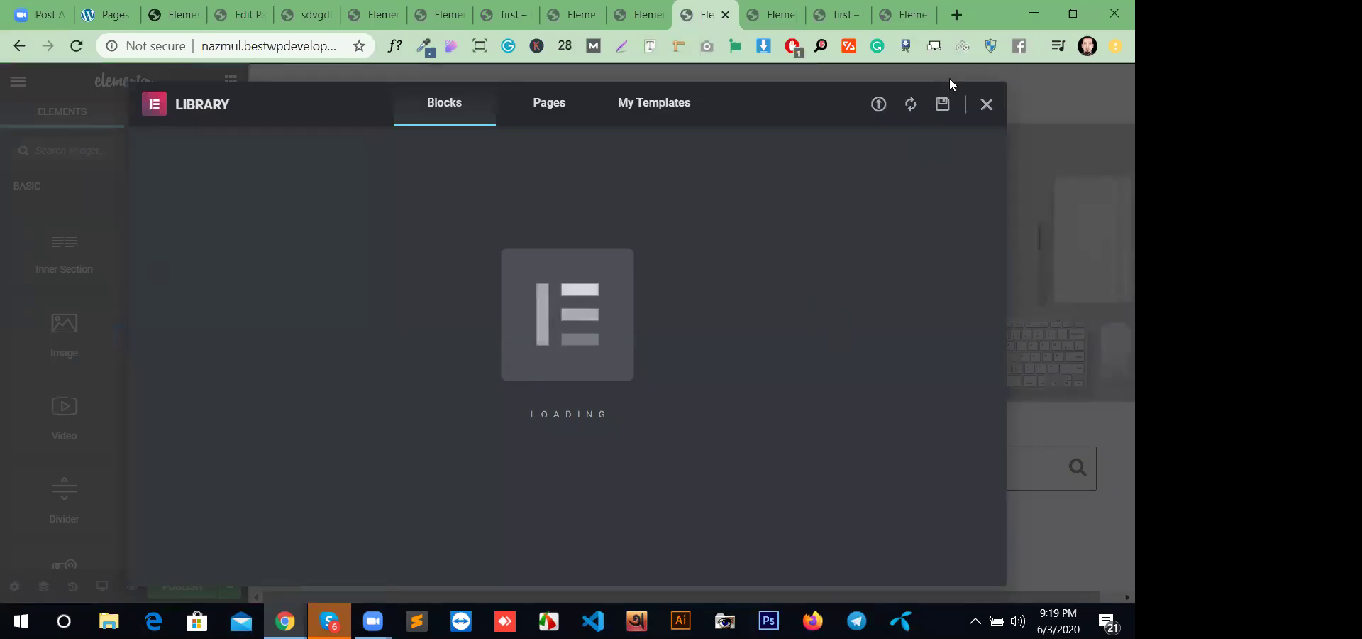
click(986, 105)
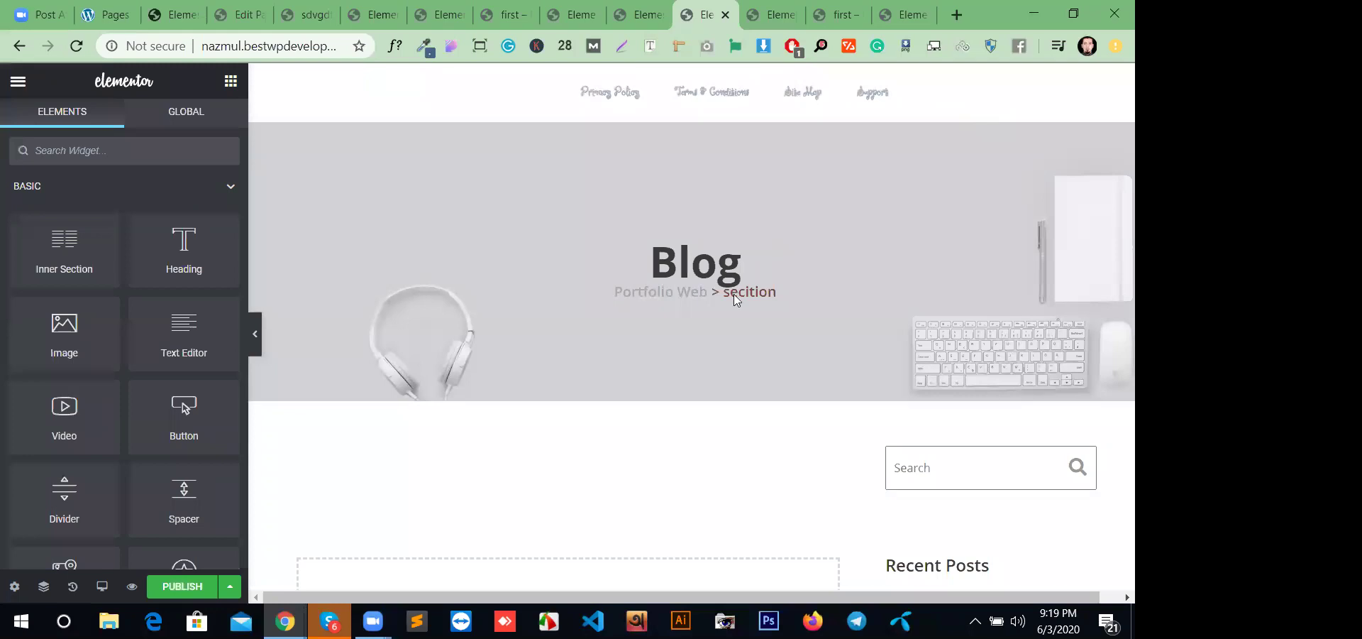
- Examine the section template's page layout and its General and Preview settings
scroll(737, 300, down, 7)
scroll(765, 327, up, 5)
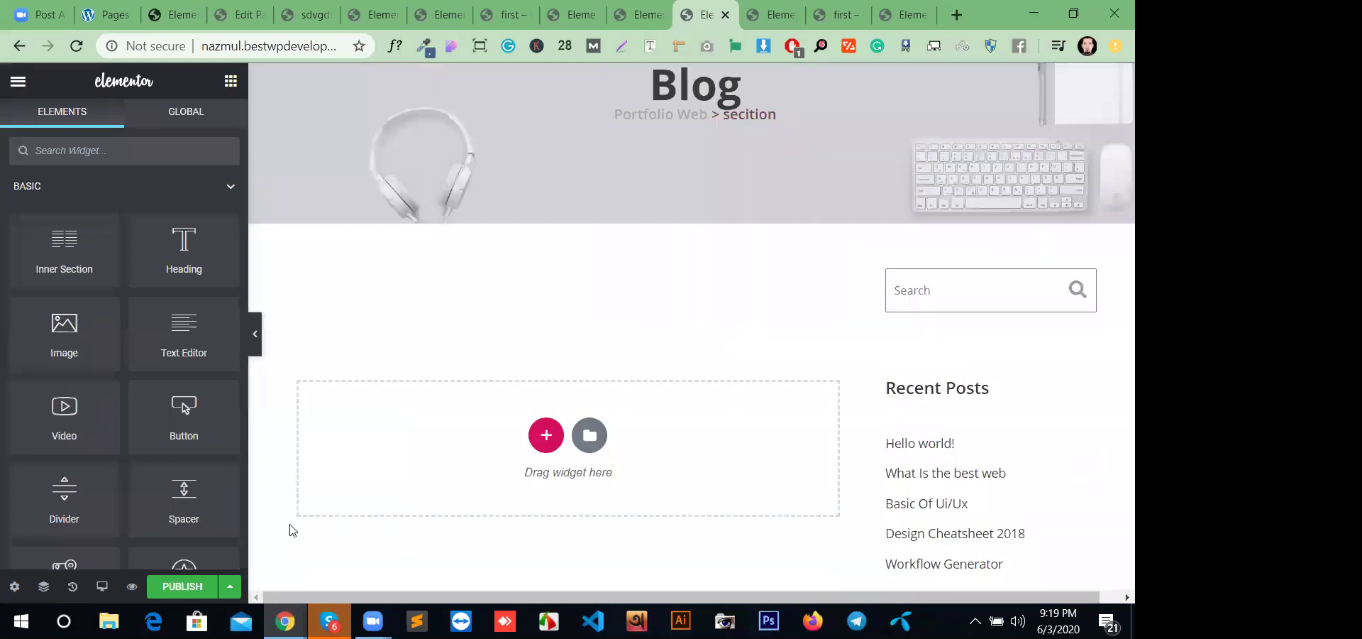
click(14, 586)
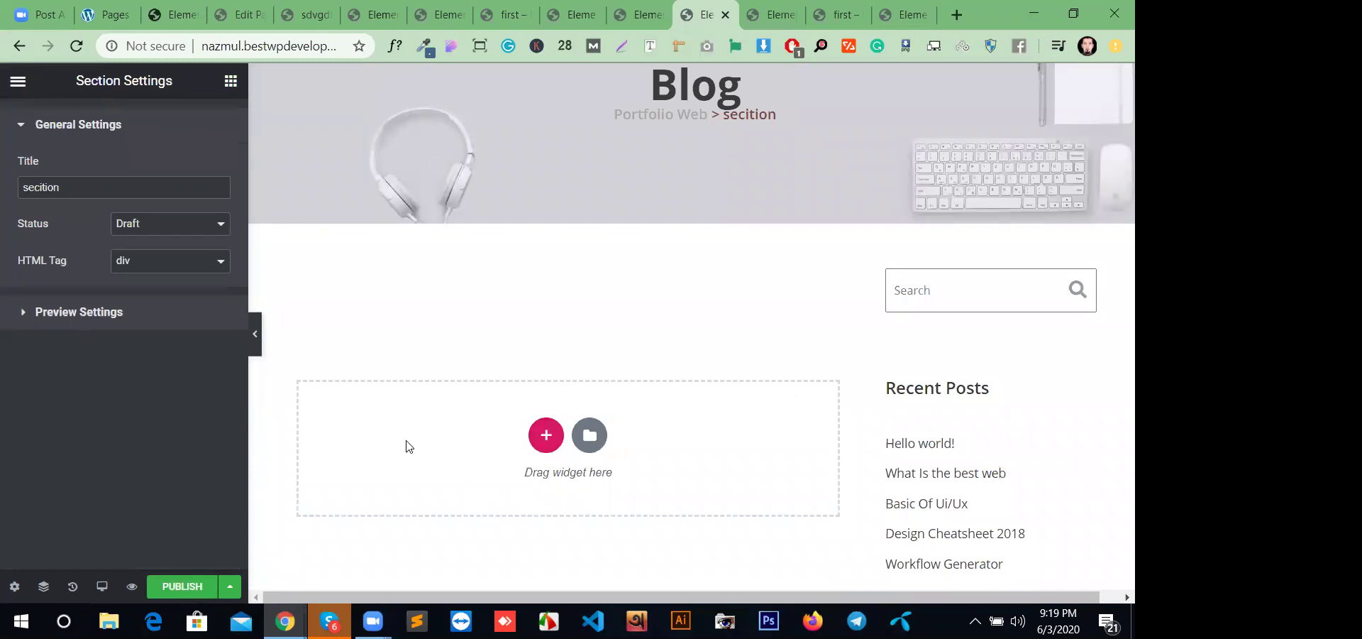
click(168, 321)
click(173, 237)
click(173, 248)
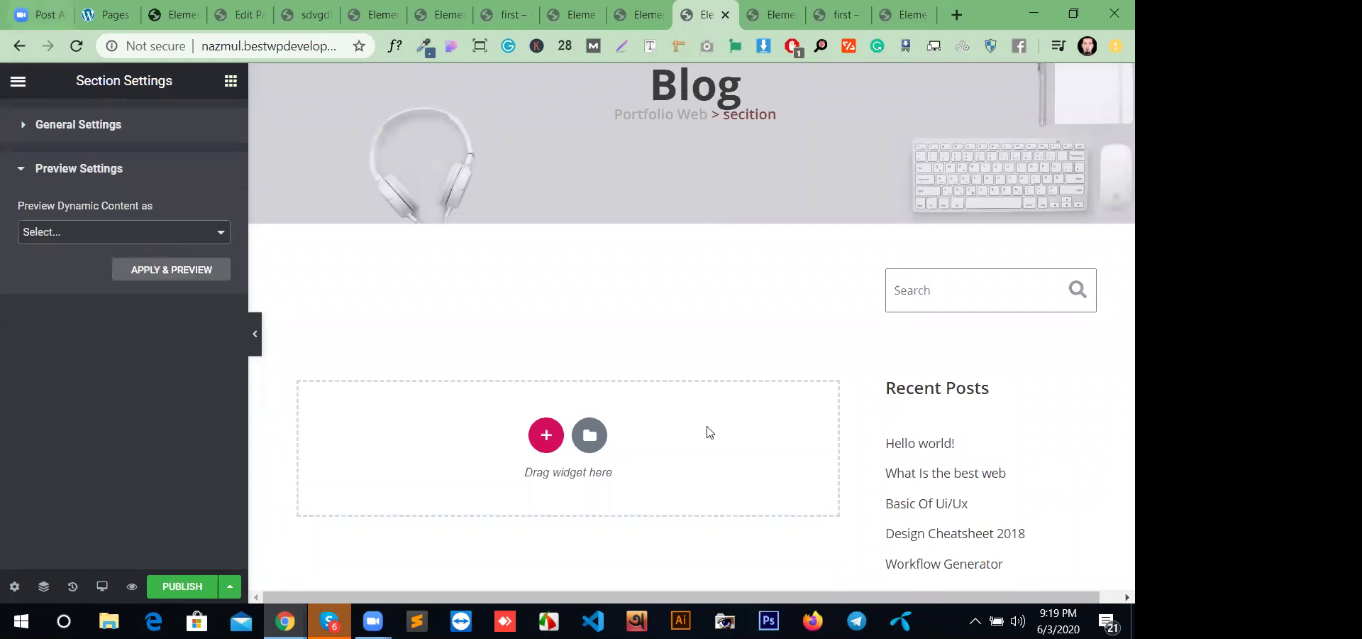
- Add a single-column section to the "secition" template and publish the template
click(546, 435)
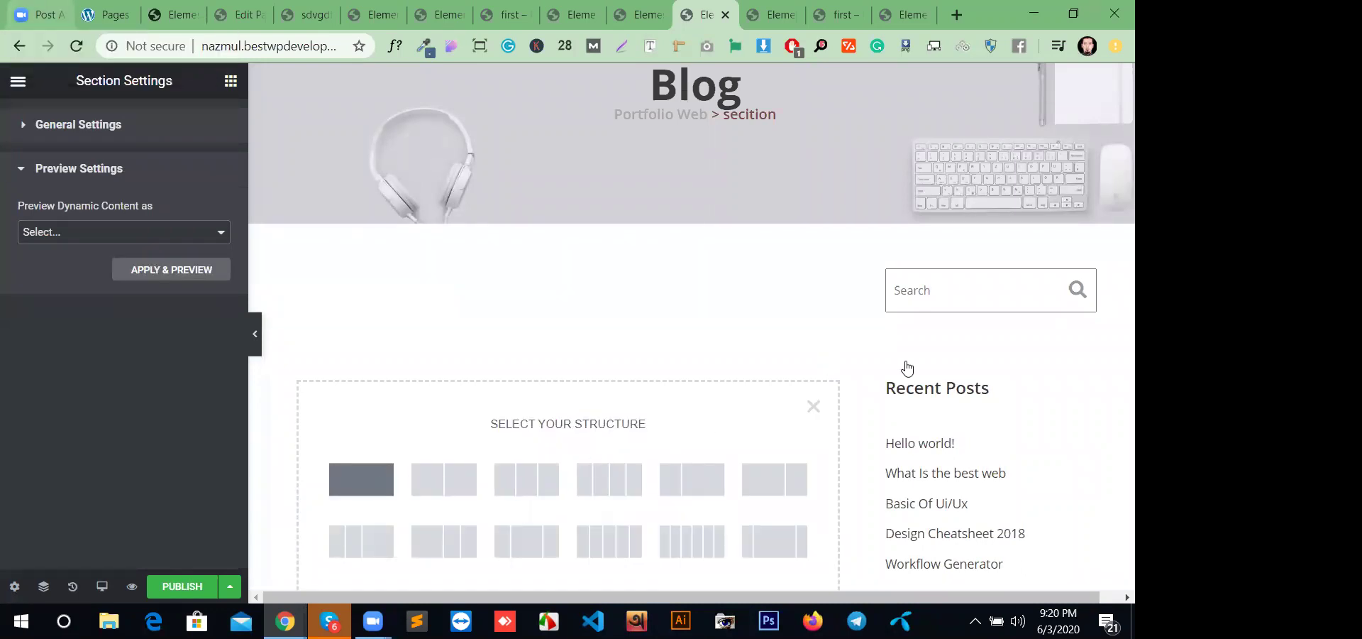
click(361, 479)
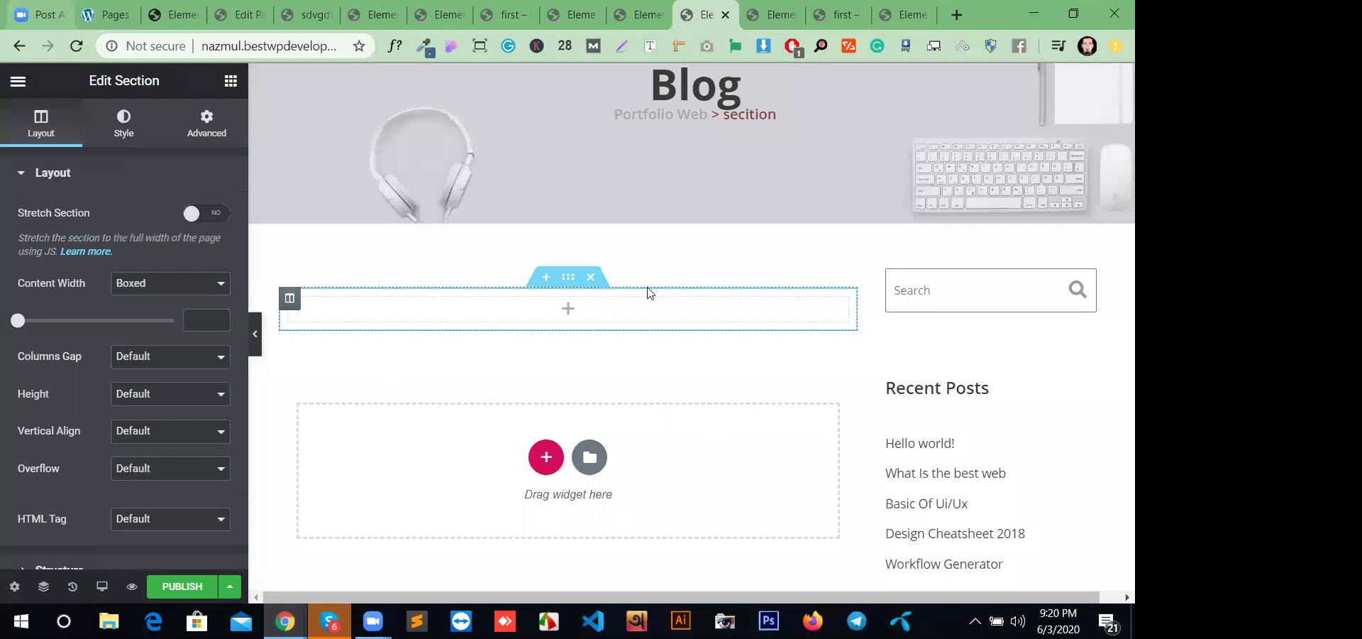
click(196, 593)
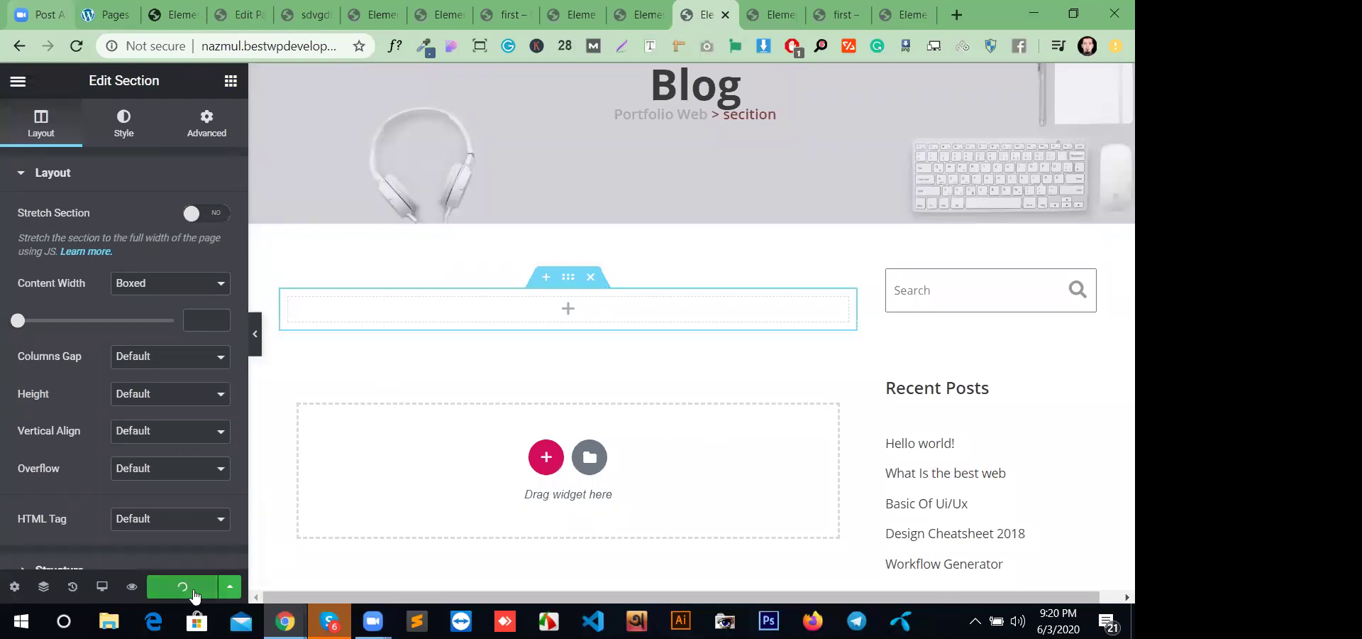
- Give the new section a classic background in solid green and update the template
click(569, 286)
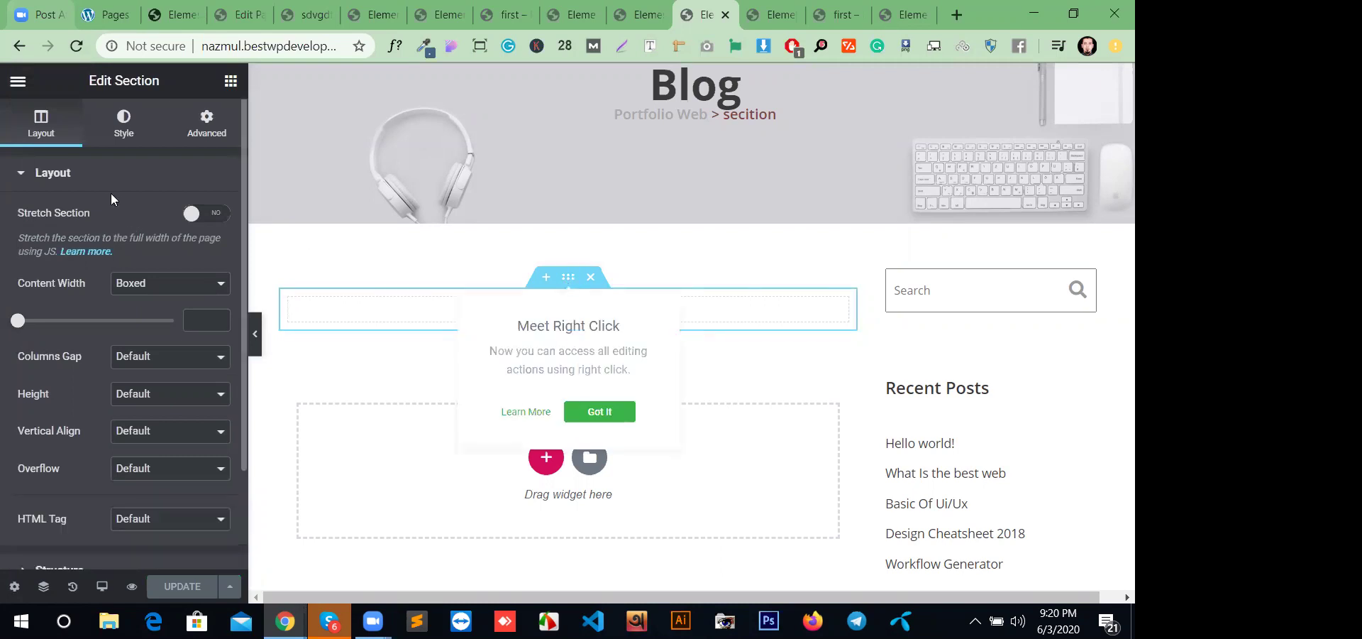
click(124, 122)
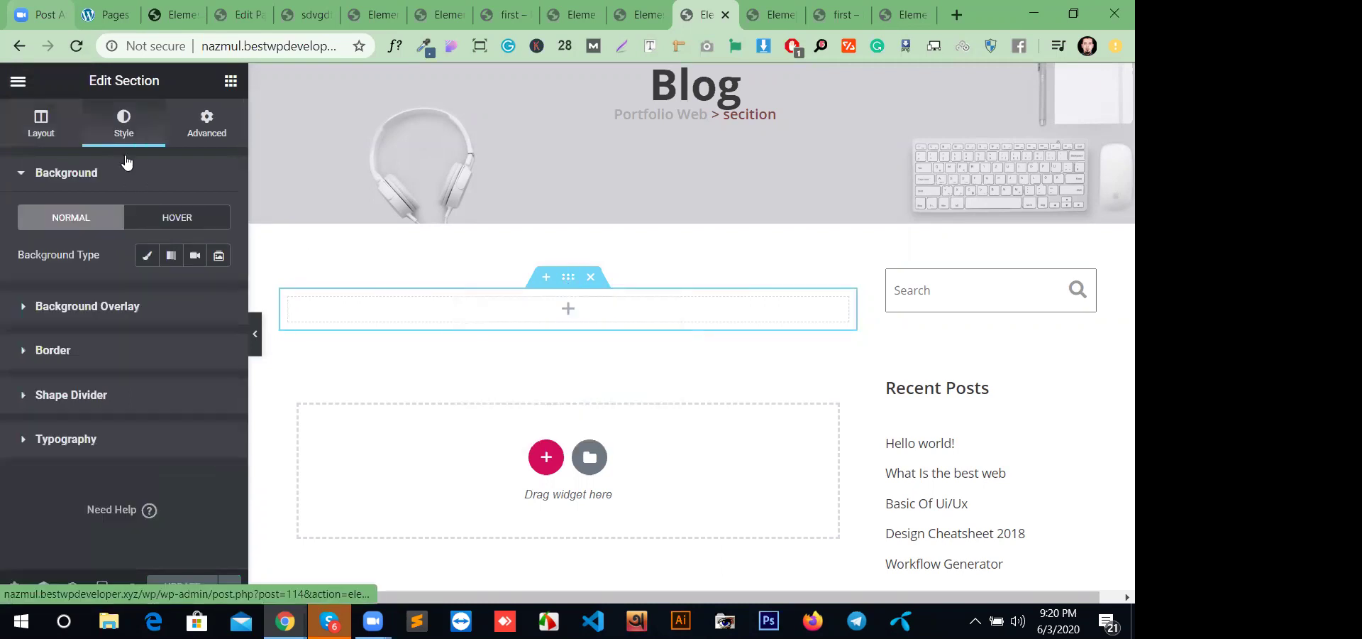
click(171, 256)
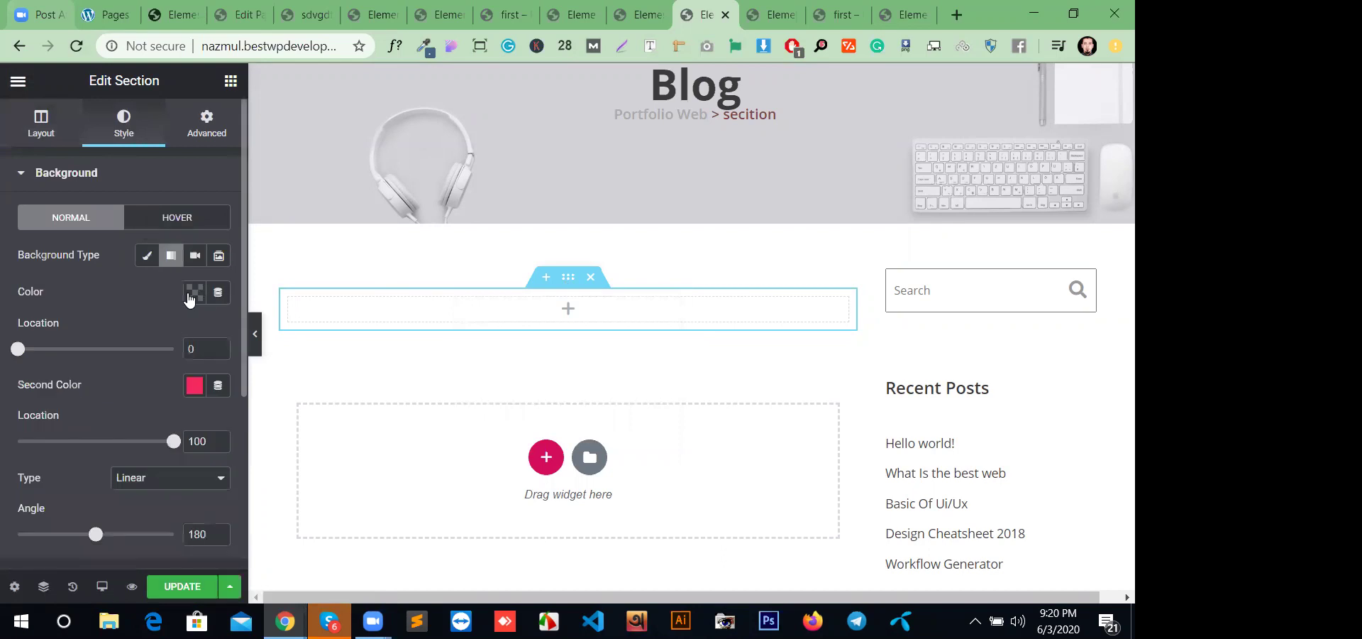
click(193, 293)
click(147, 257)
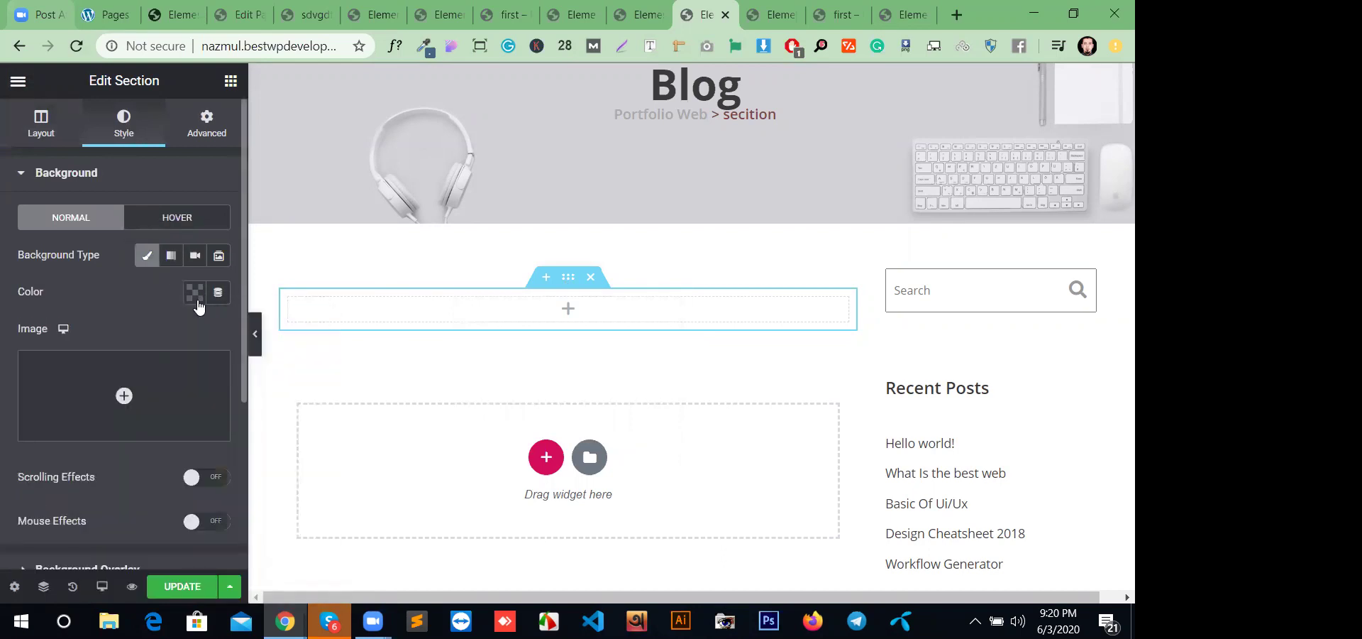
click(195, 292)
click(147, 255)
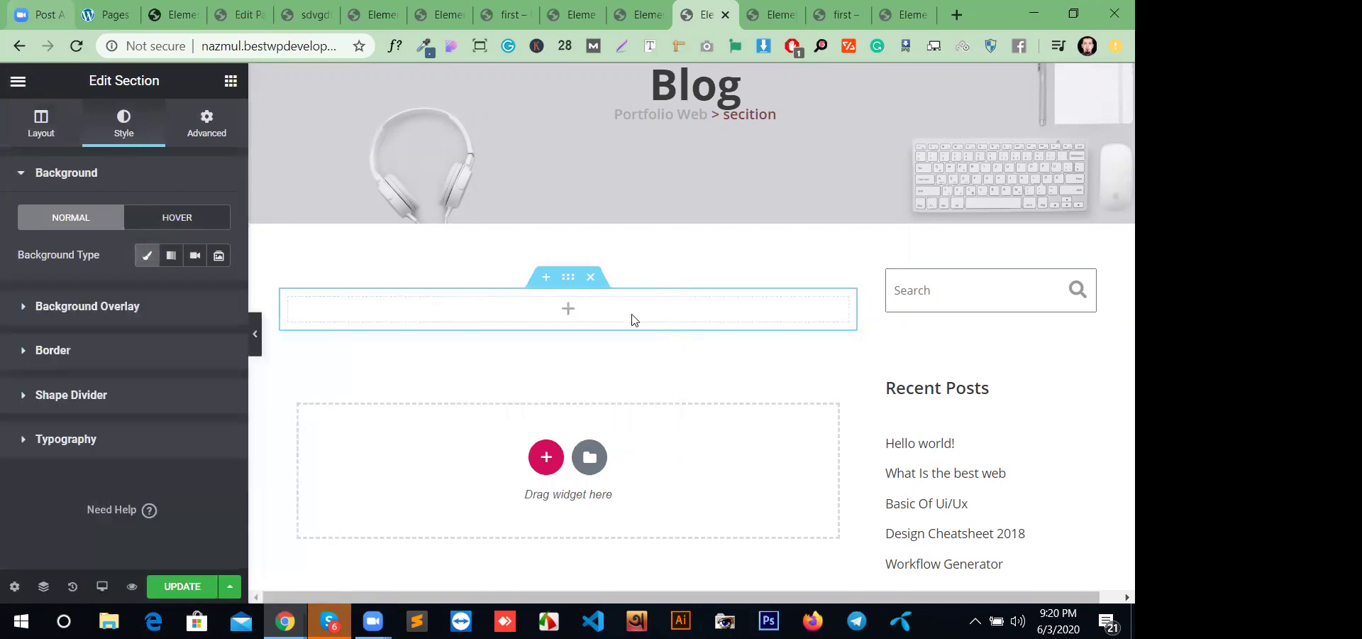
click(147, 256)
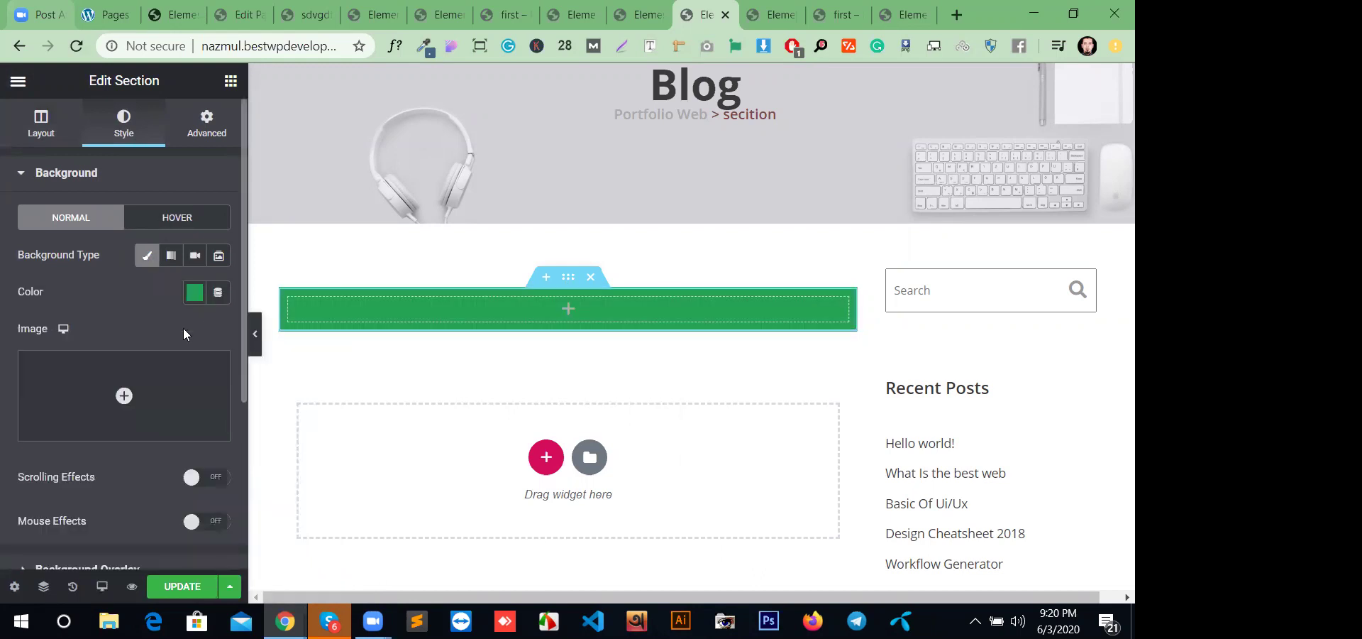
click(183, 586)
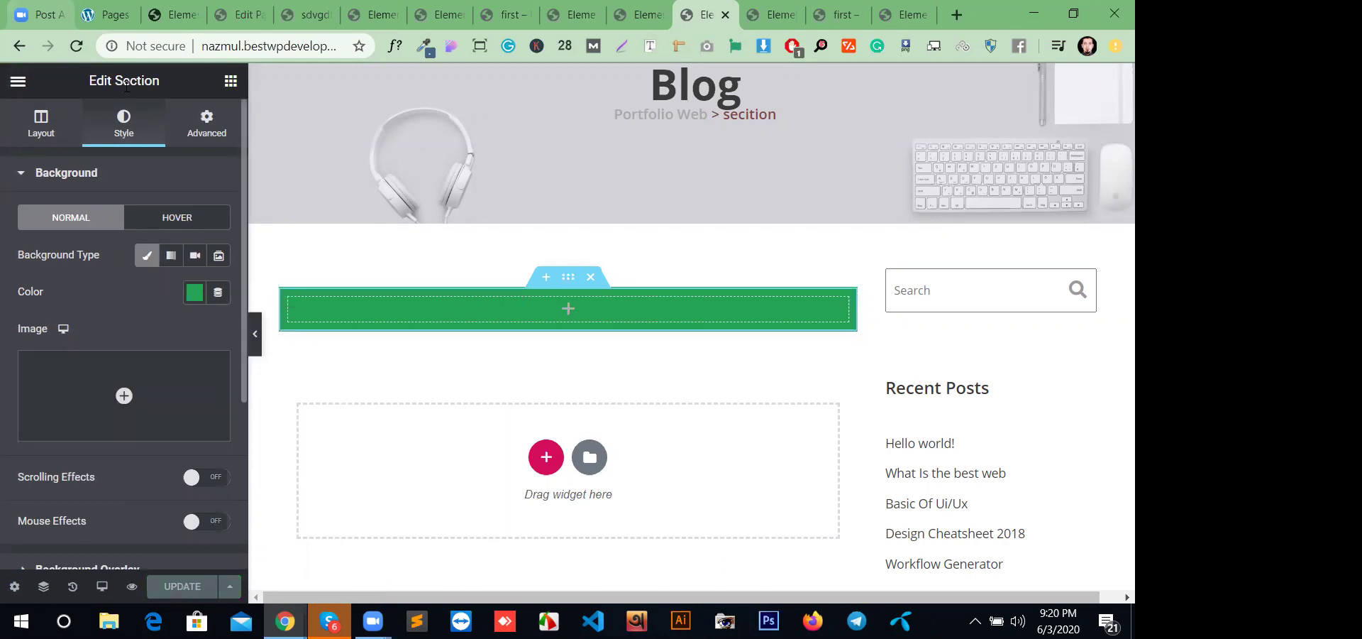
- Reload the editor of the header template with the logo placeholder and insert the saved "secition" template below its menu
click(601, 21)
click(580, 15)
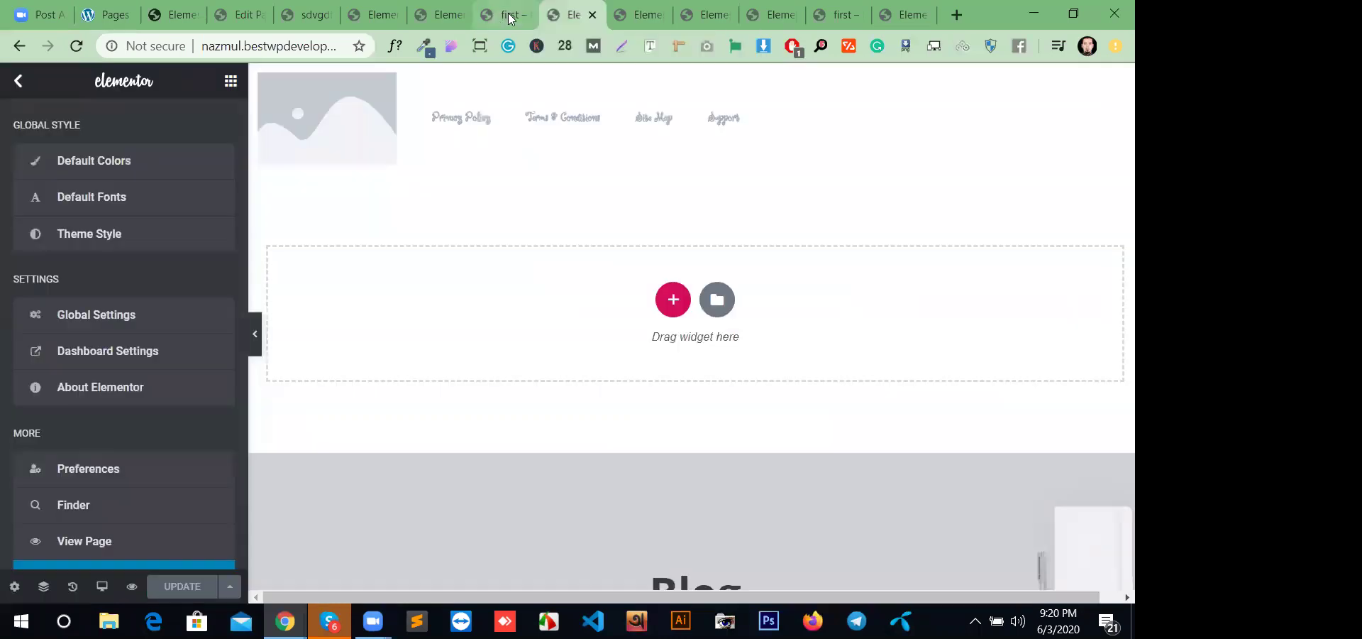
click(79, 48)
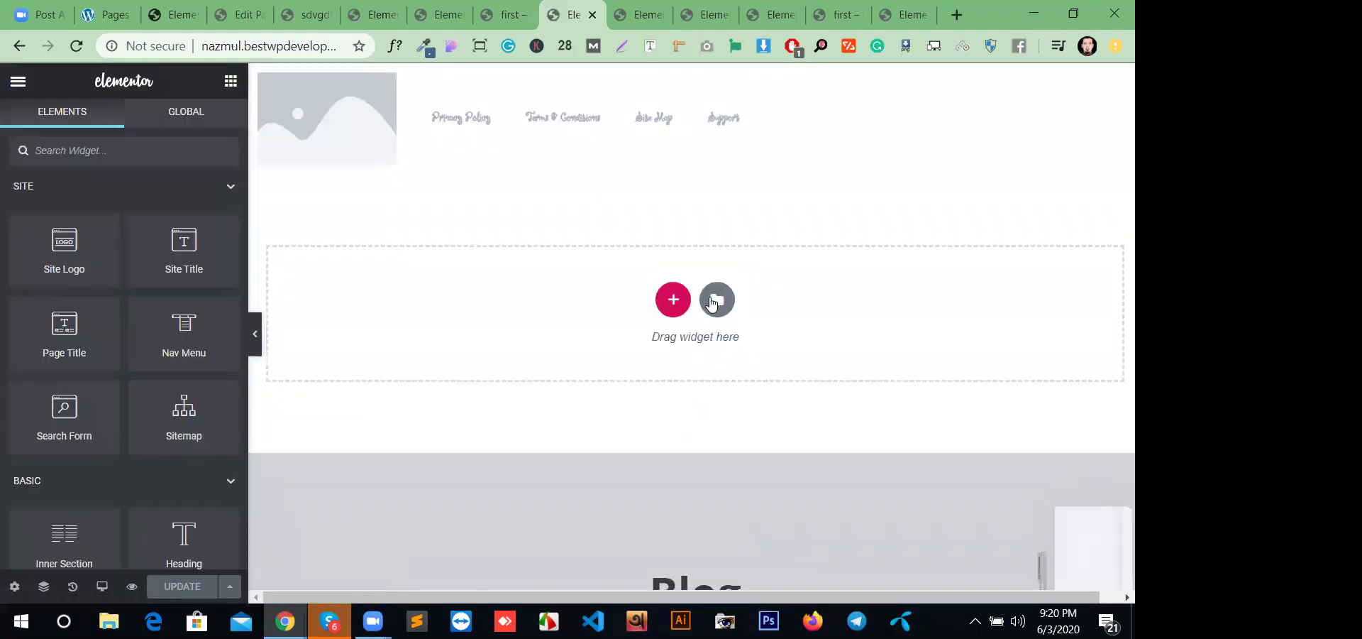
click(713, 298)
click(660, 117)
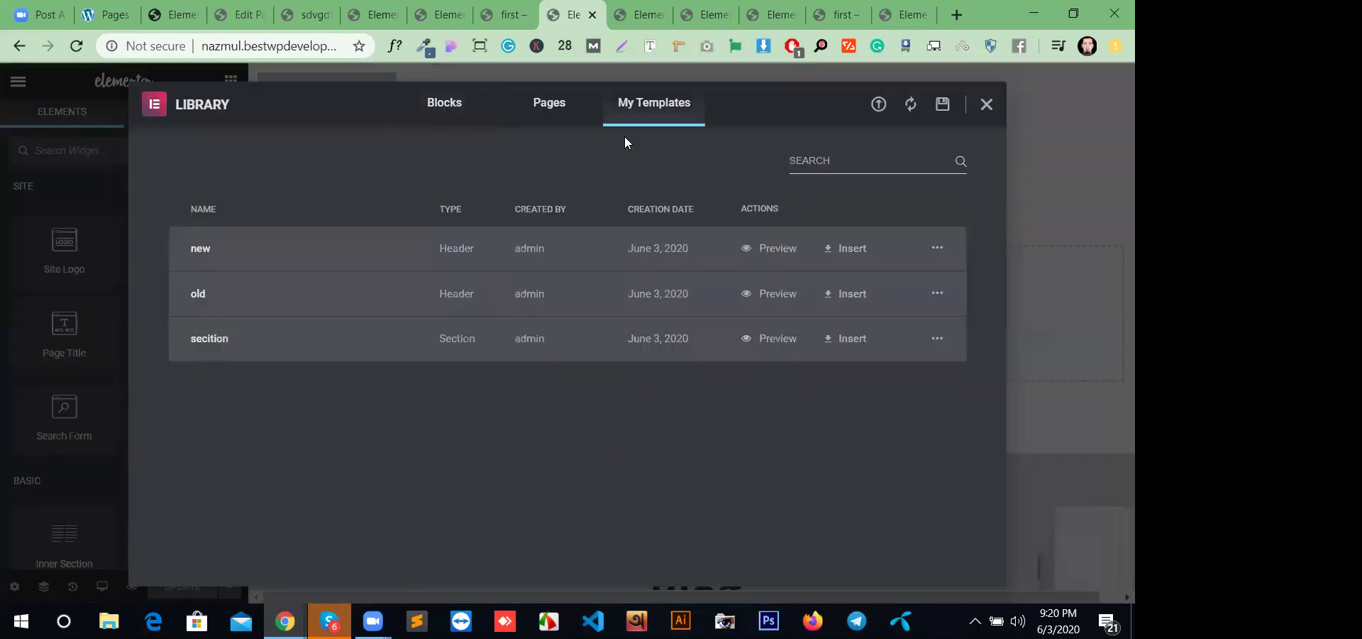
click(985, 104)
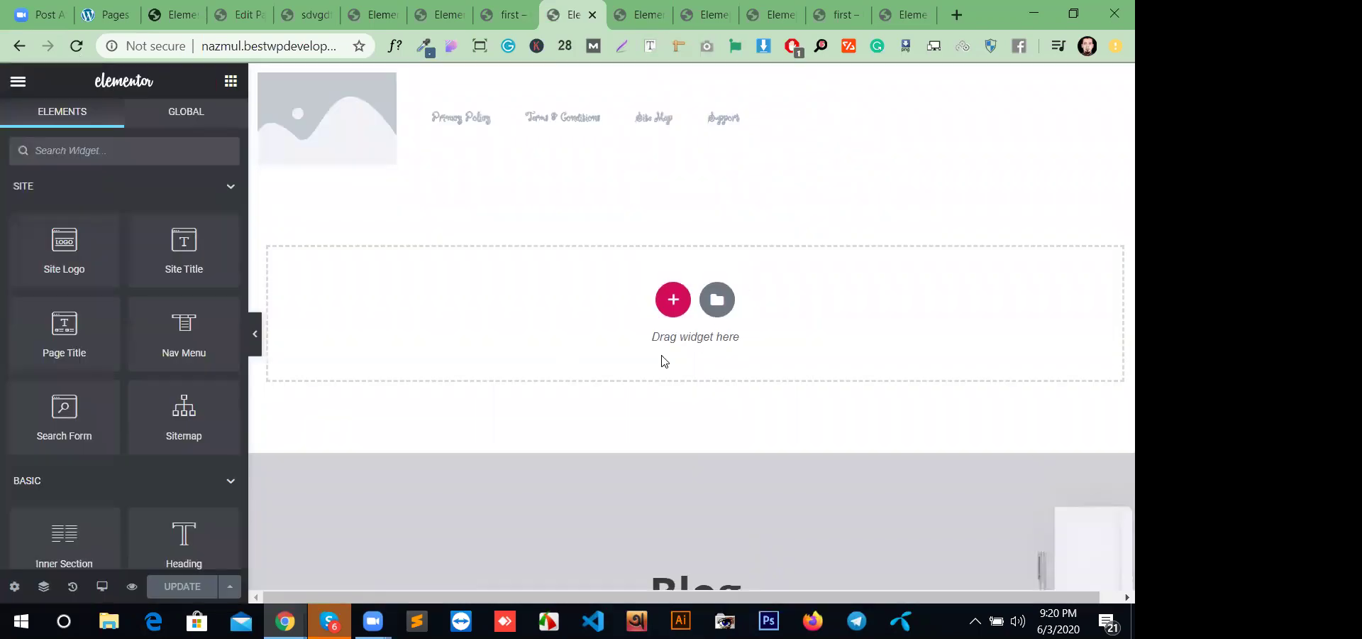
click(716, 299)
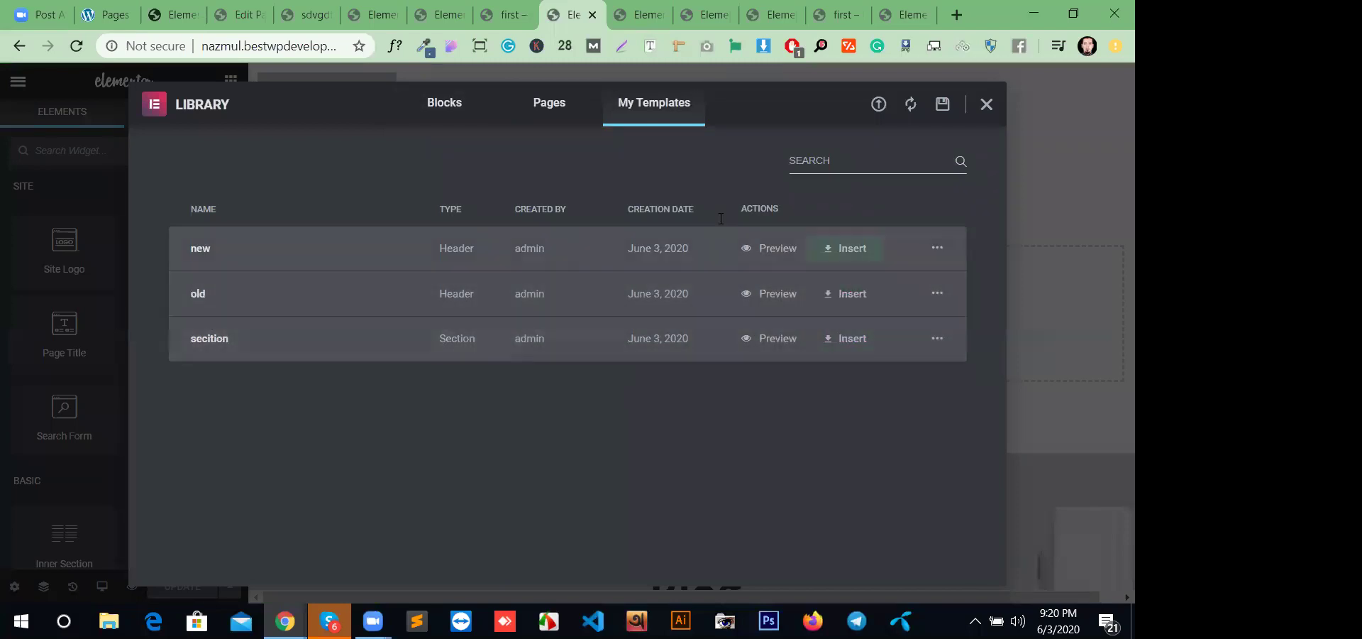
click(626, 108)
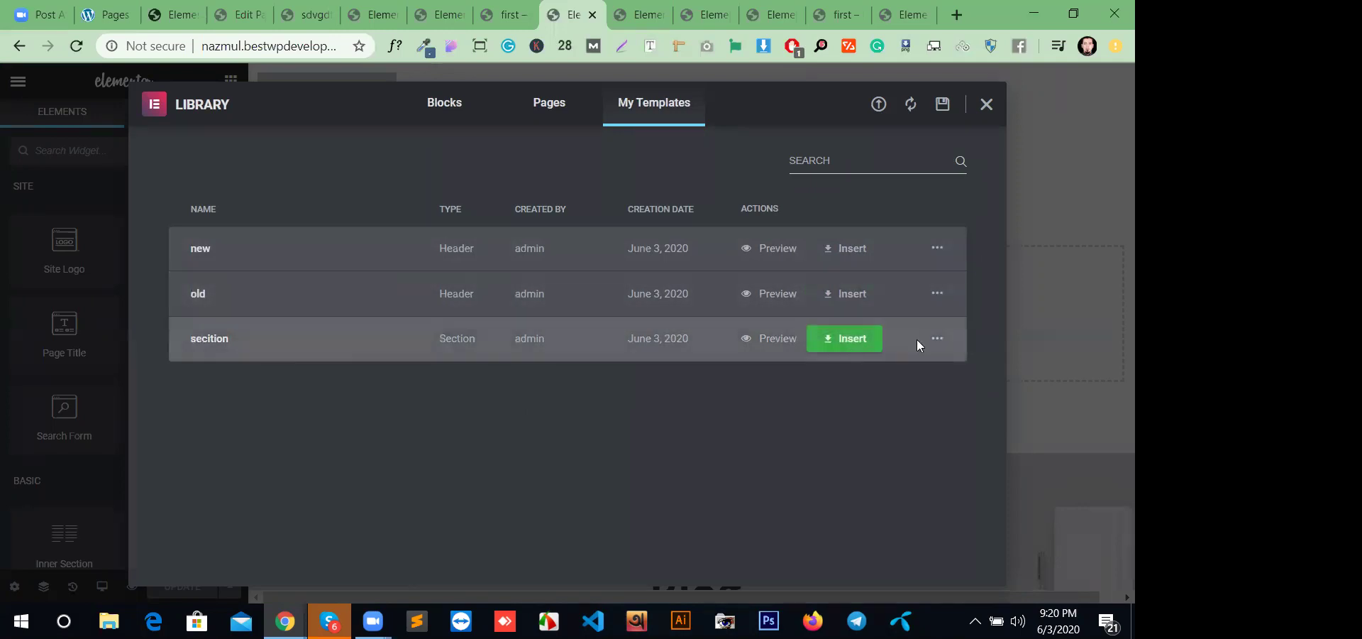
click(848, 338)
click(616, 396)
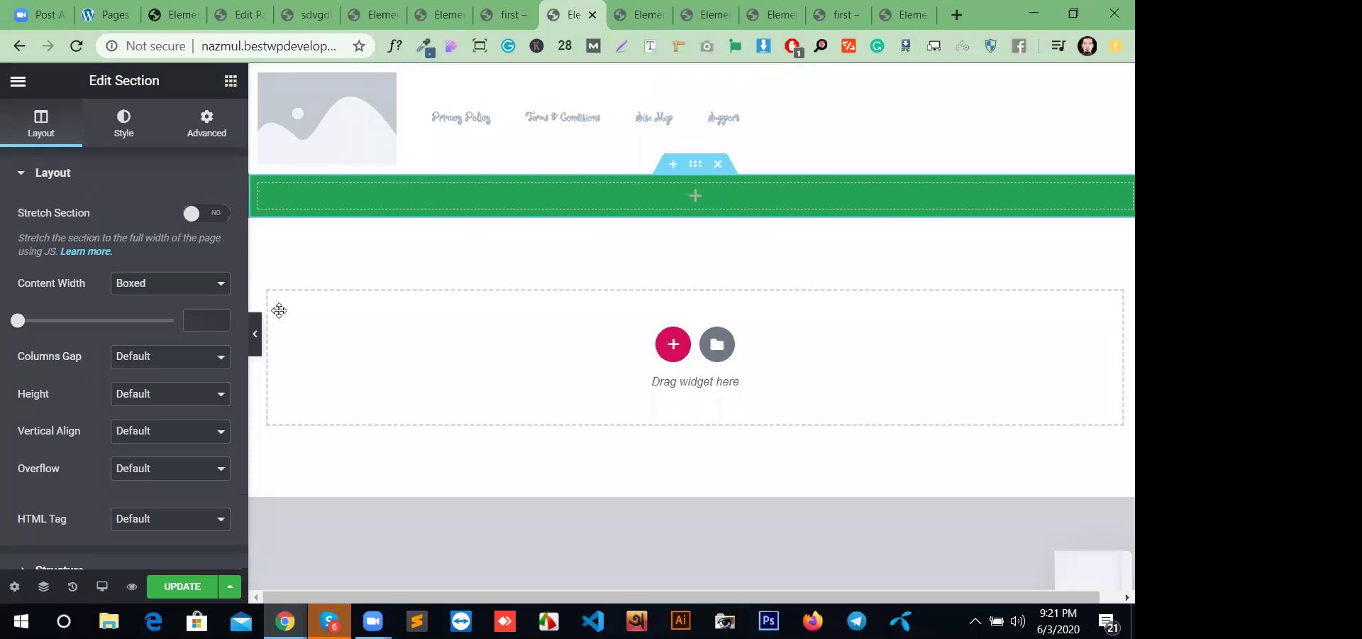
- Add a Template widget below the inserted green section and choose "secition" as its template
click(651, 348)
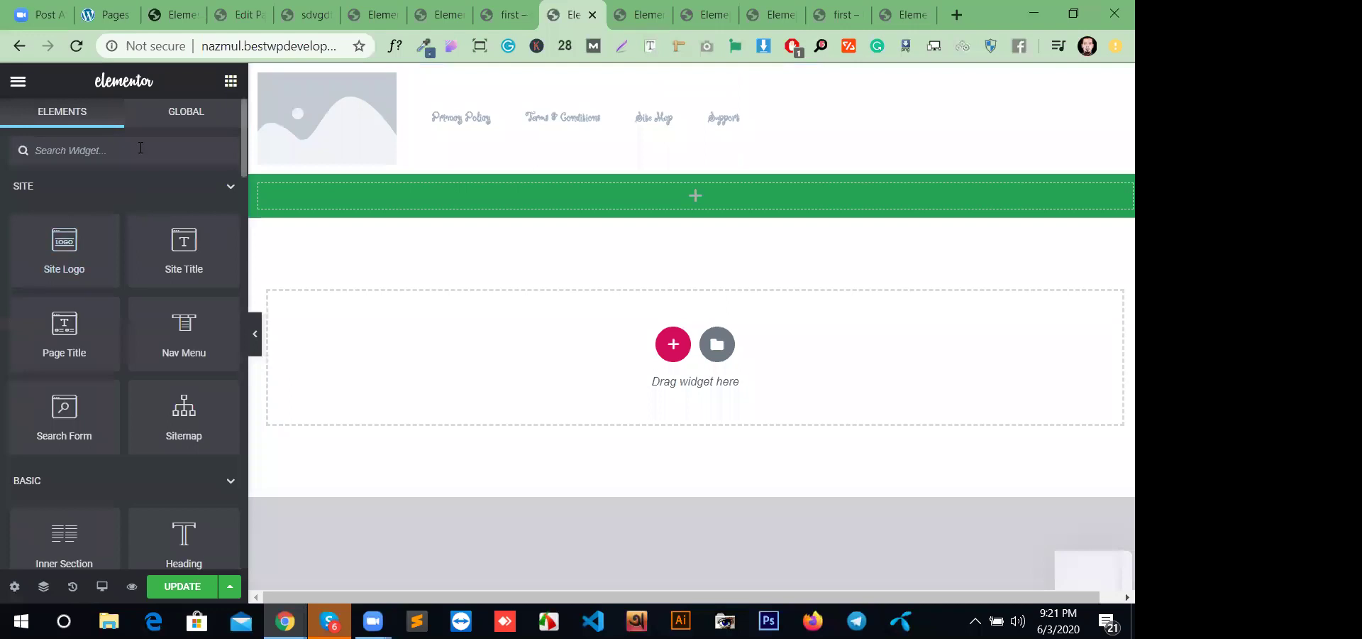
text(rte)
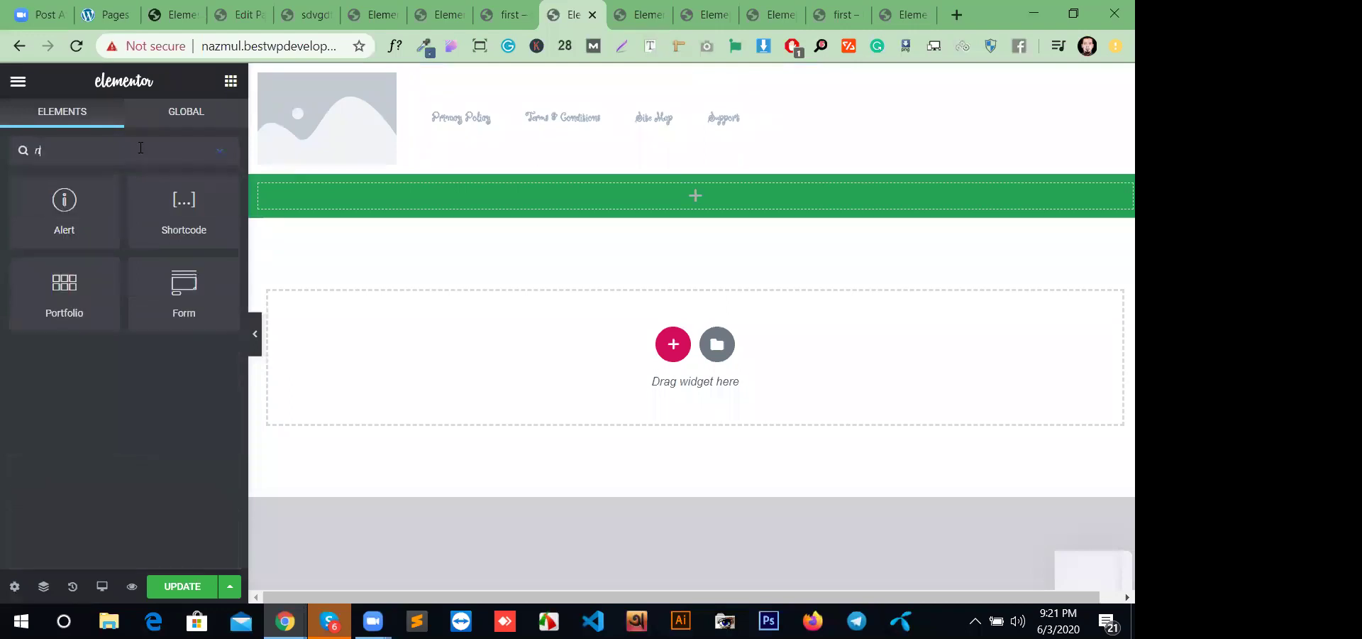
text(em)
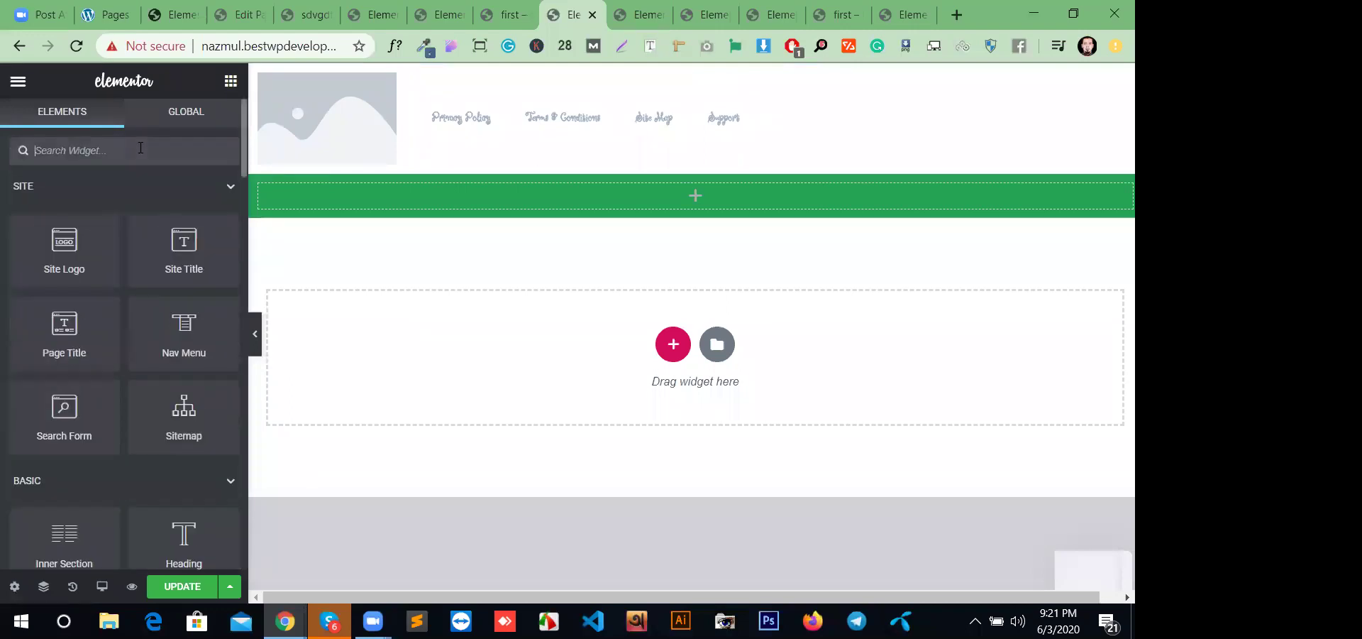
drag(170, 297, 676, 402)
click(118, 242)
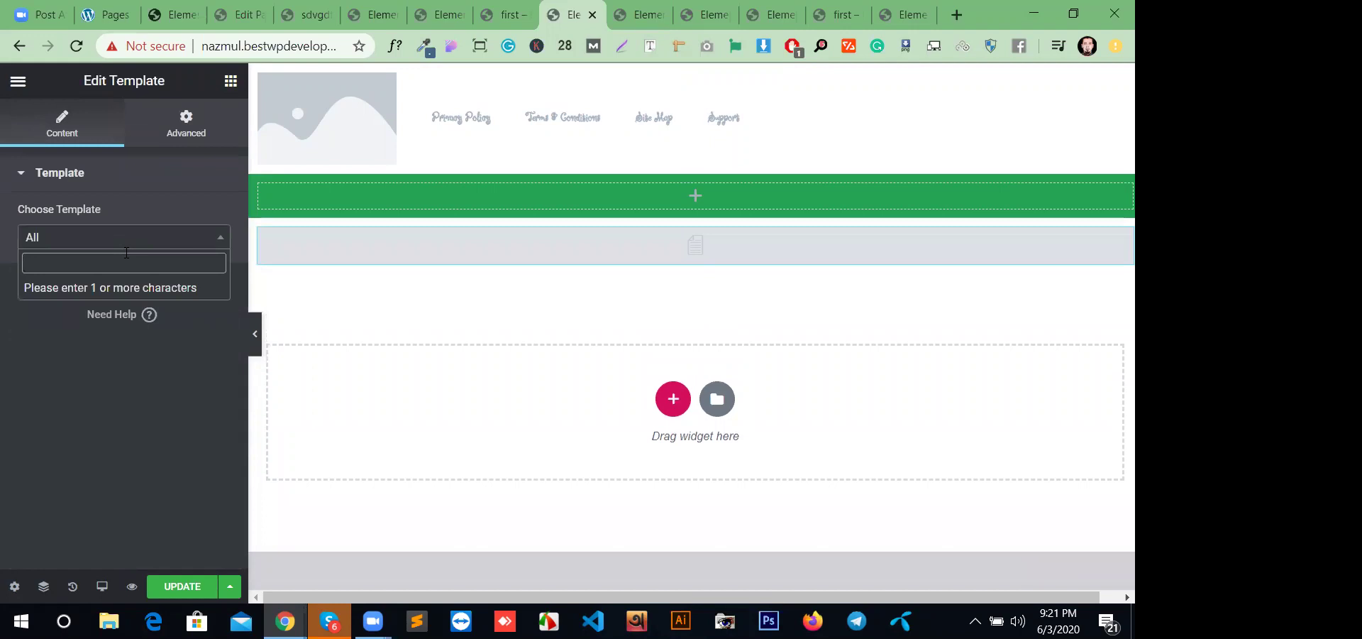
text(sec)
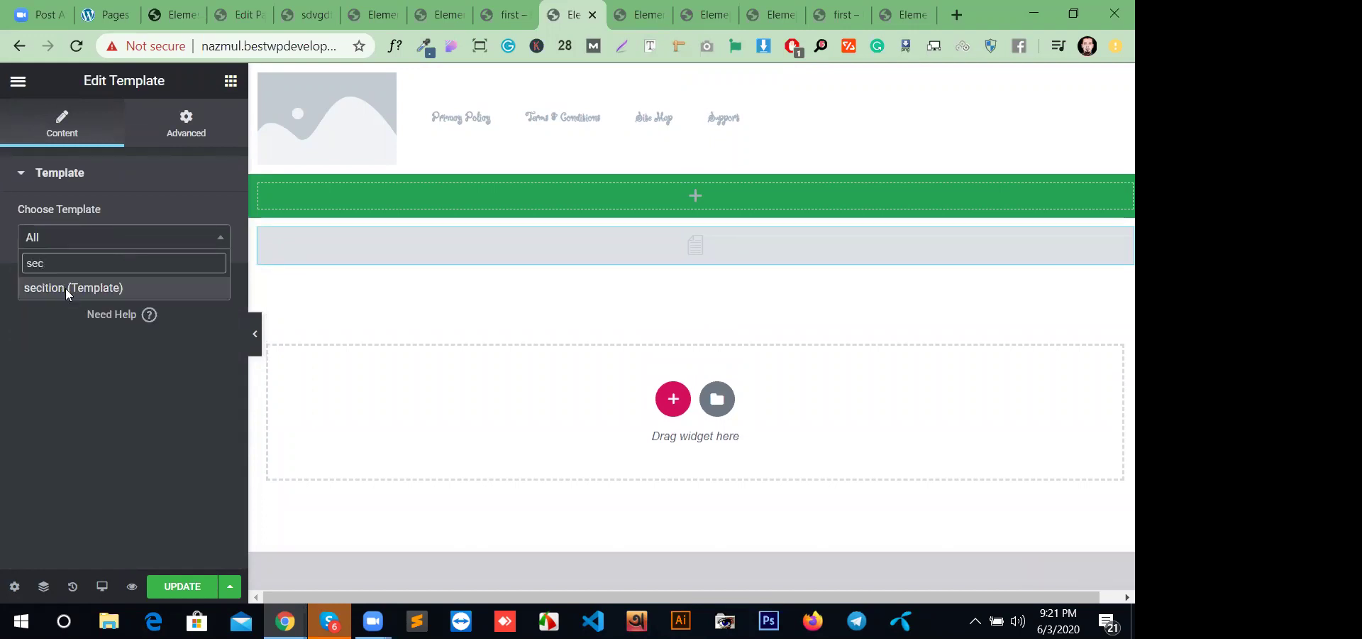
click(66, 288)
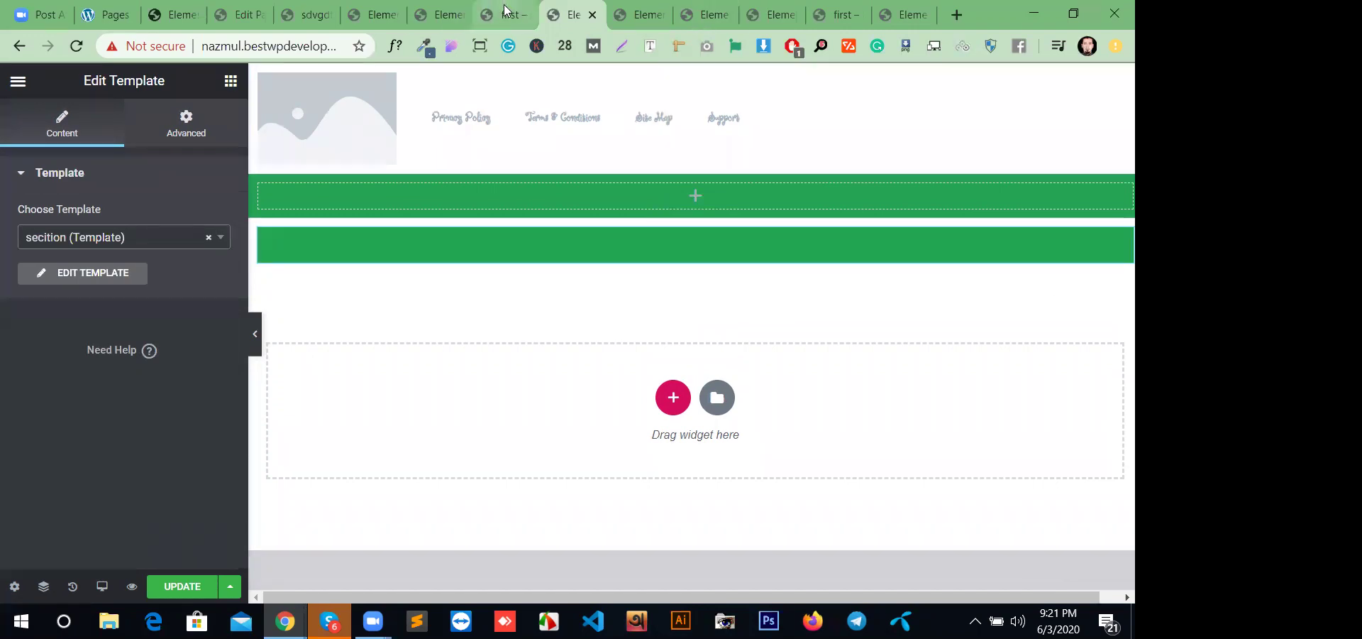
click(440, 15)
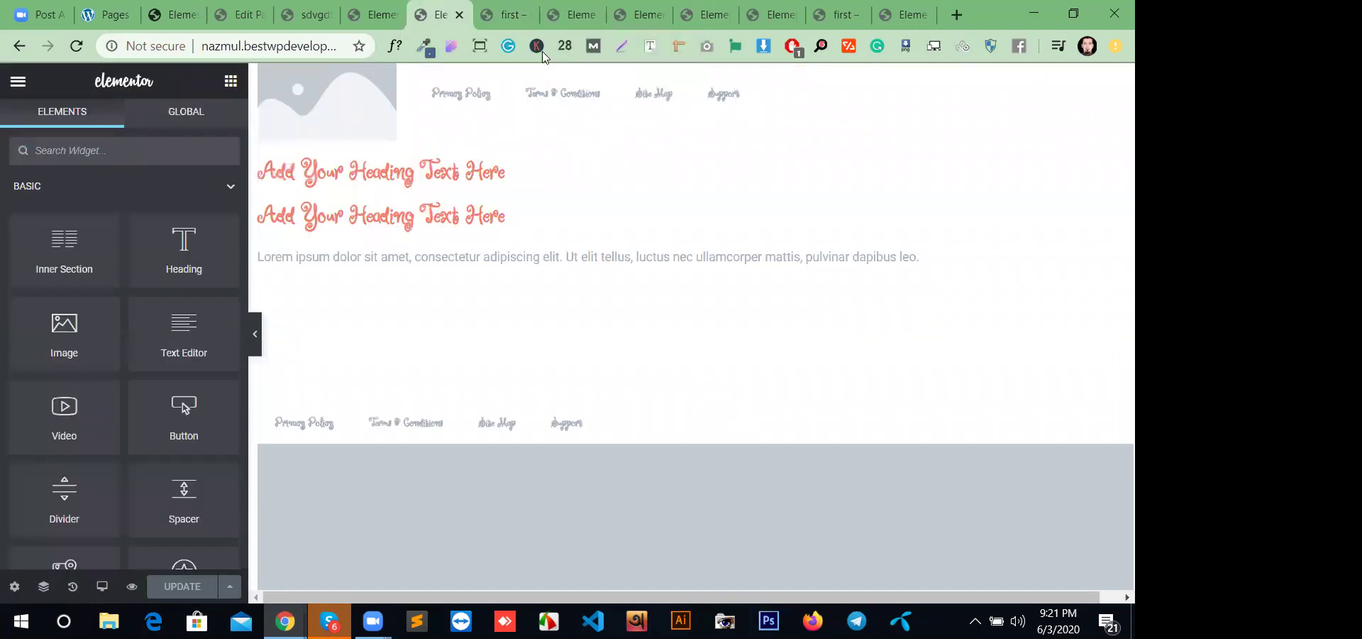
click(517, 21)
click(601, 22)
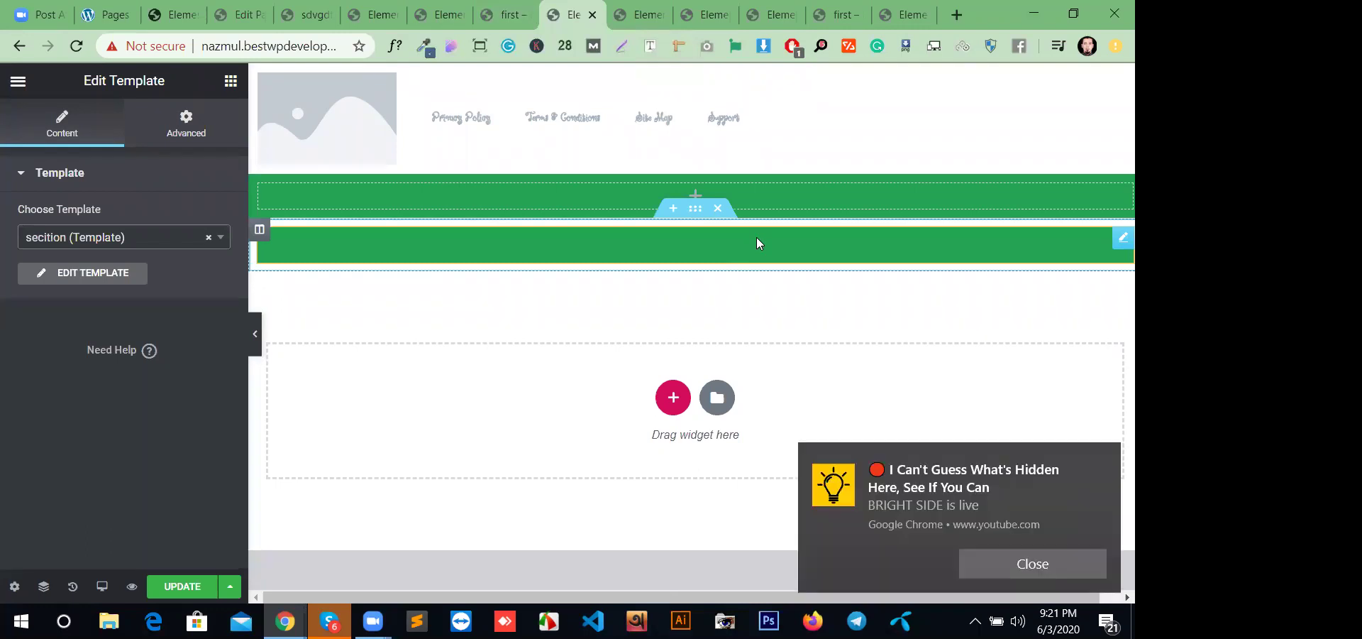
click(1108, 465)
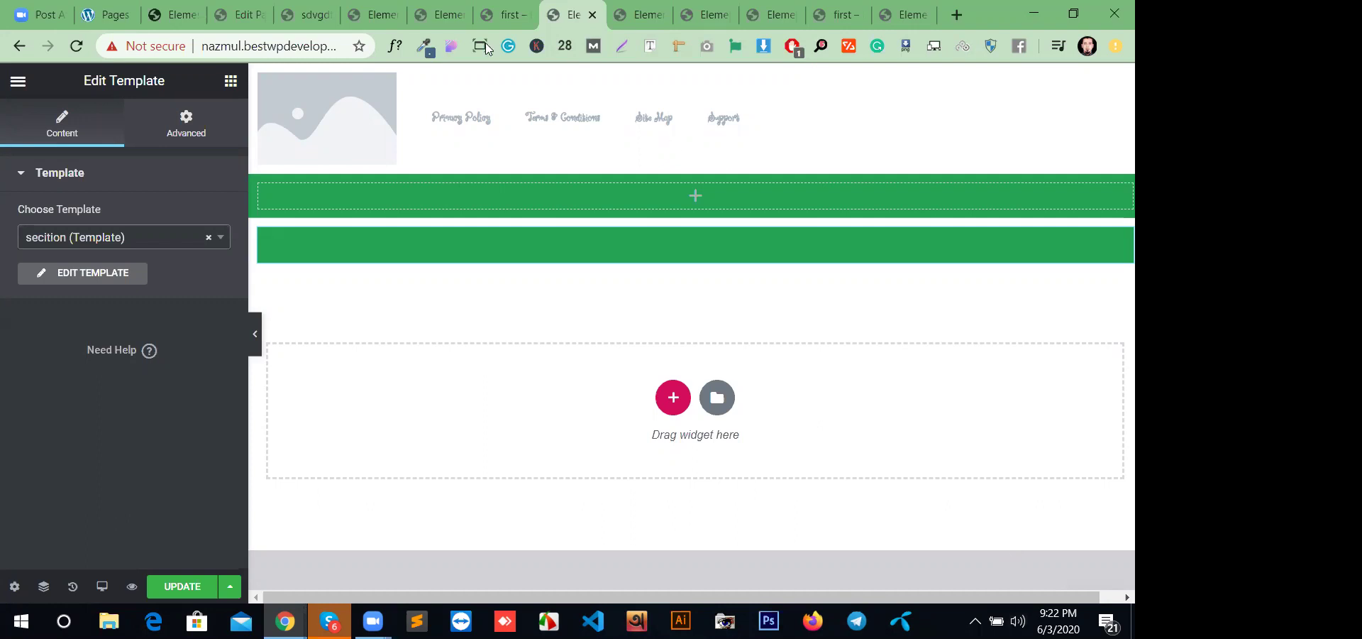
click(505, 14)
click(571, 14)
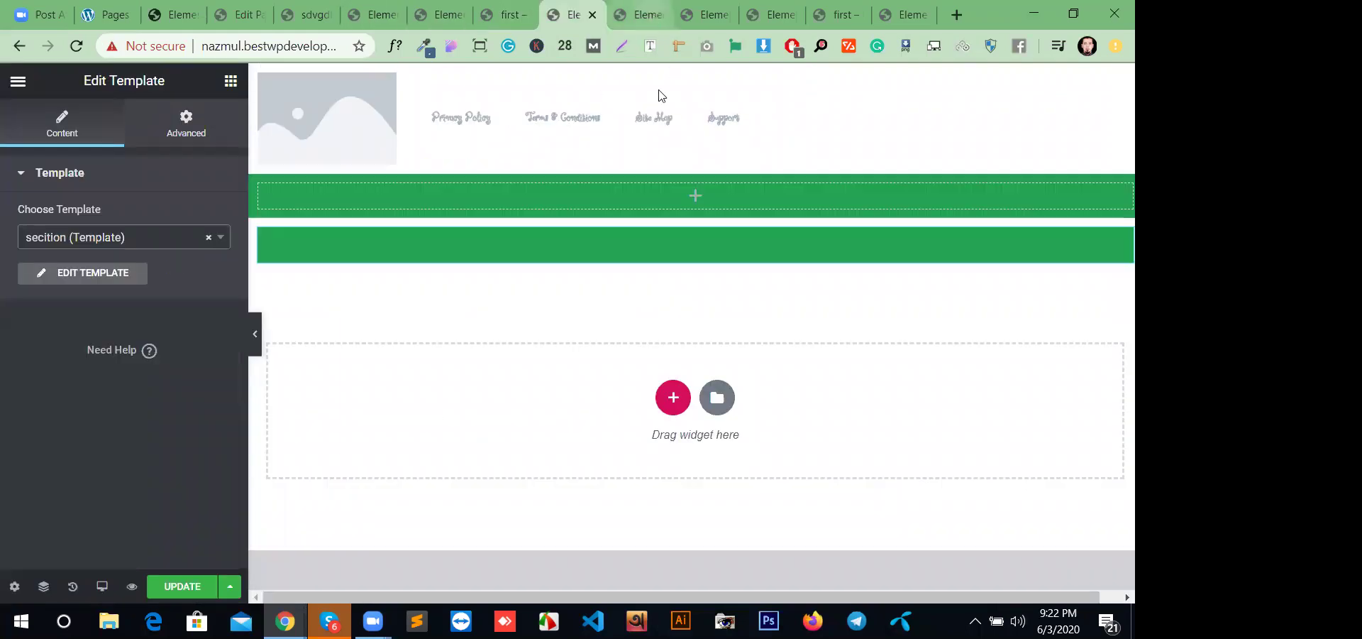
- Switch to the editor of the "old" header template and add a single-column section above its navigation menu
click(625, 17)
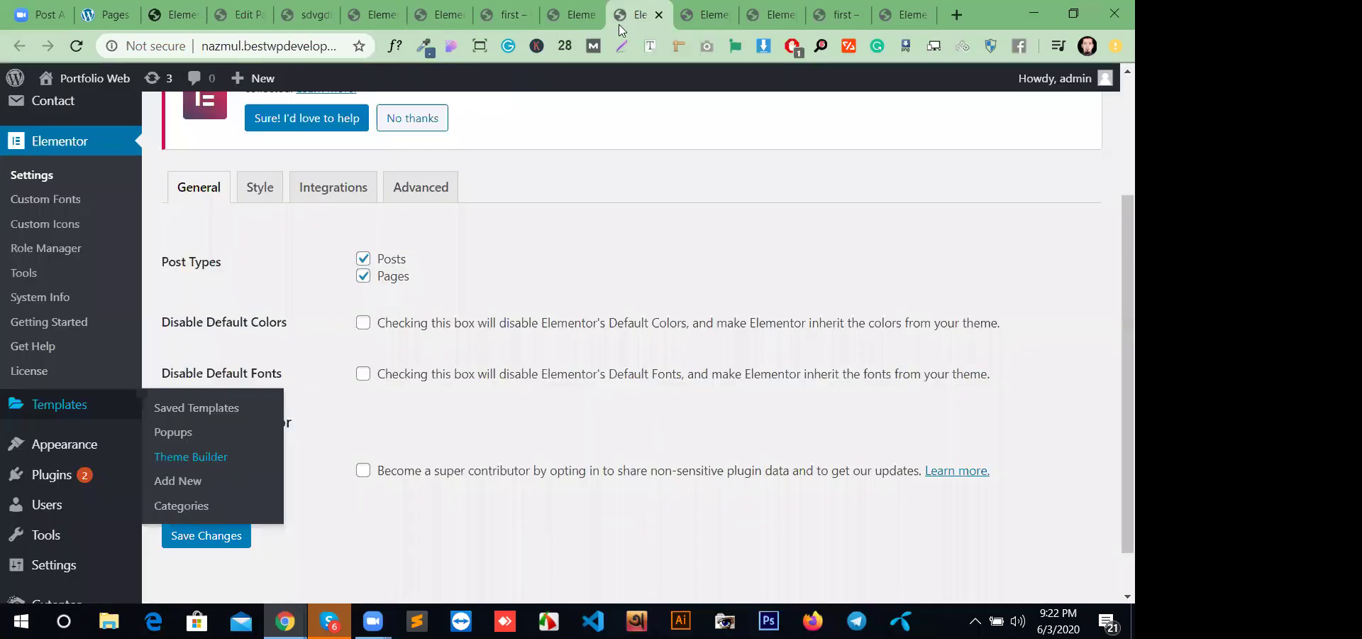
click(709, 16)
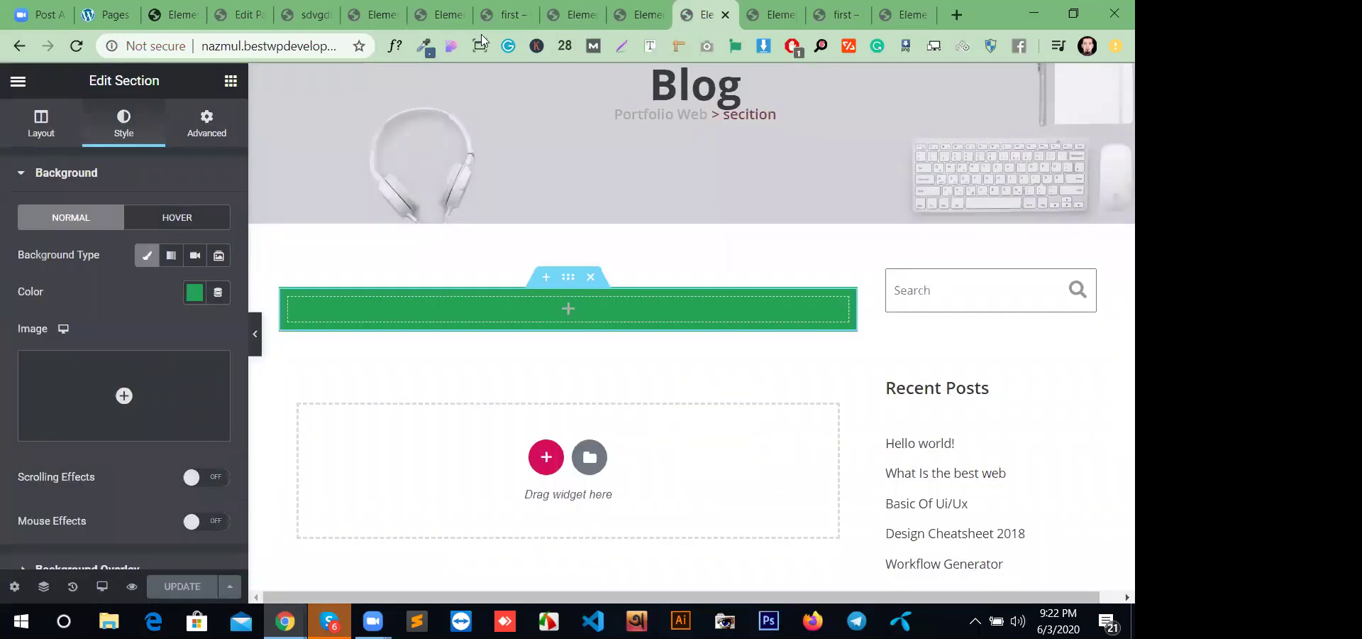
click(439, 14)
click(372, 15)
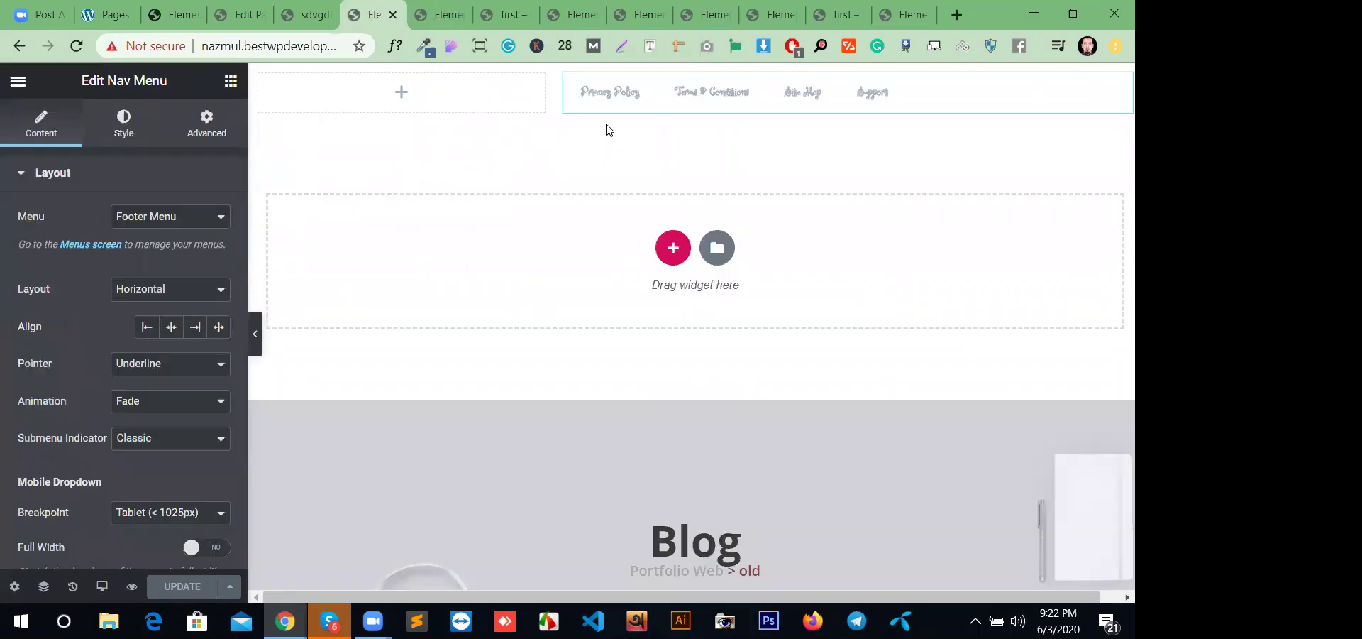
click(672, 77)
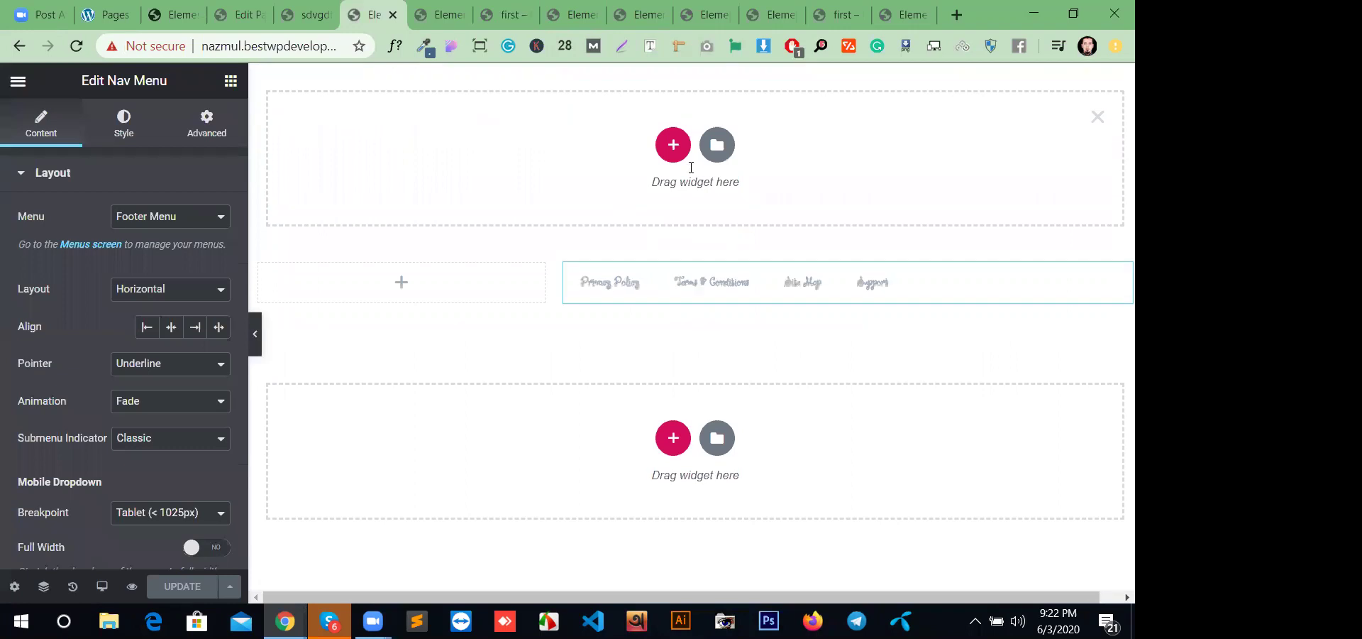
click(672, 145)
click(785, 221)
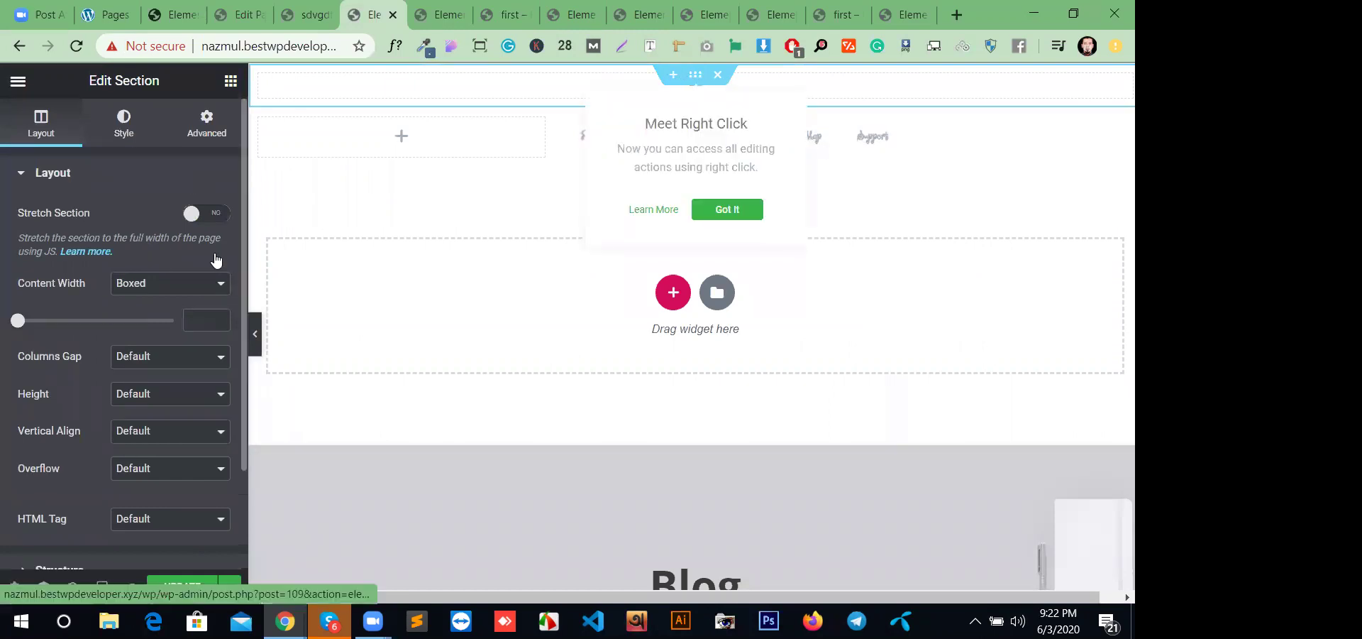
- Set the new top section's classic background color to dark red #7E3A3A and update the header template
click(126, 131)
click(147, 255)
click(195, 292)
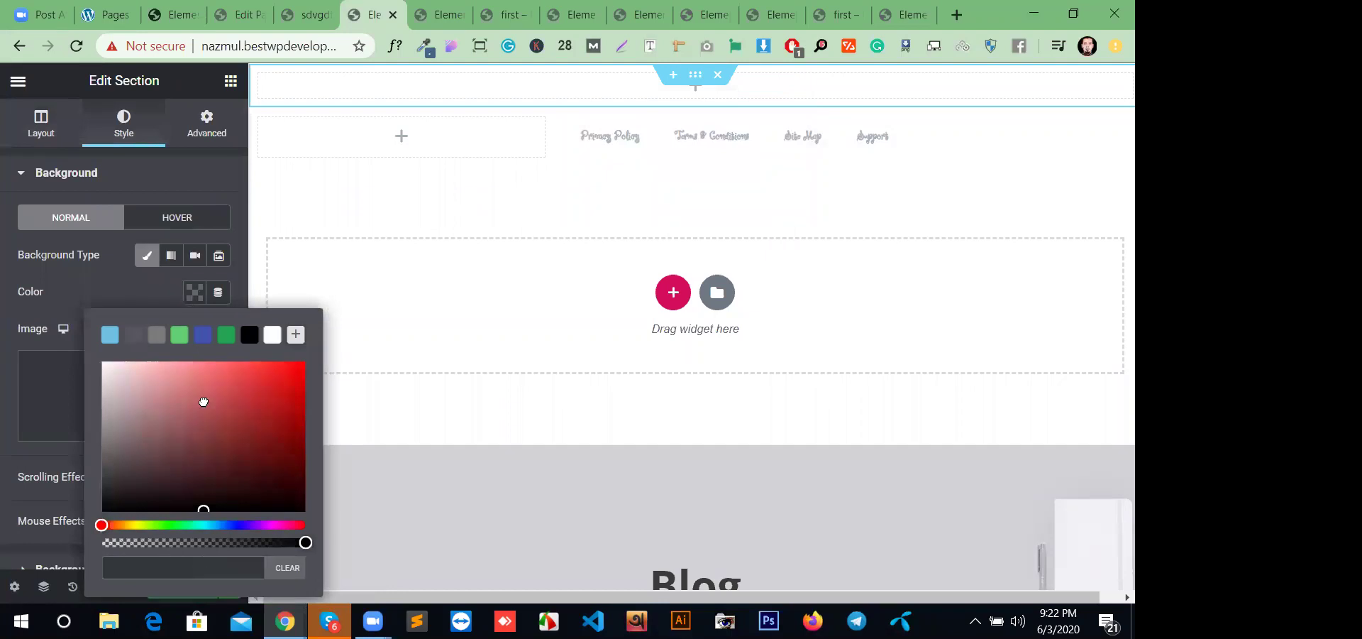
click(211, 437)
click(194, 293)
click(194, 292)
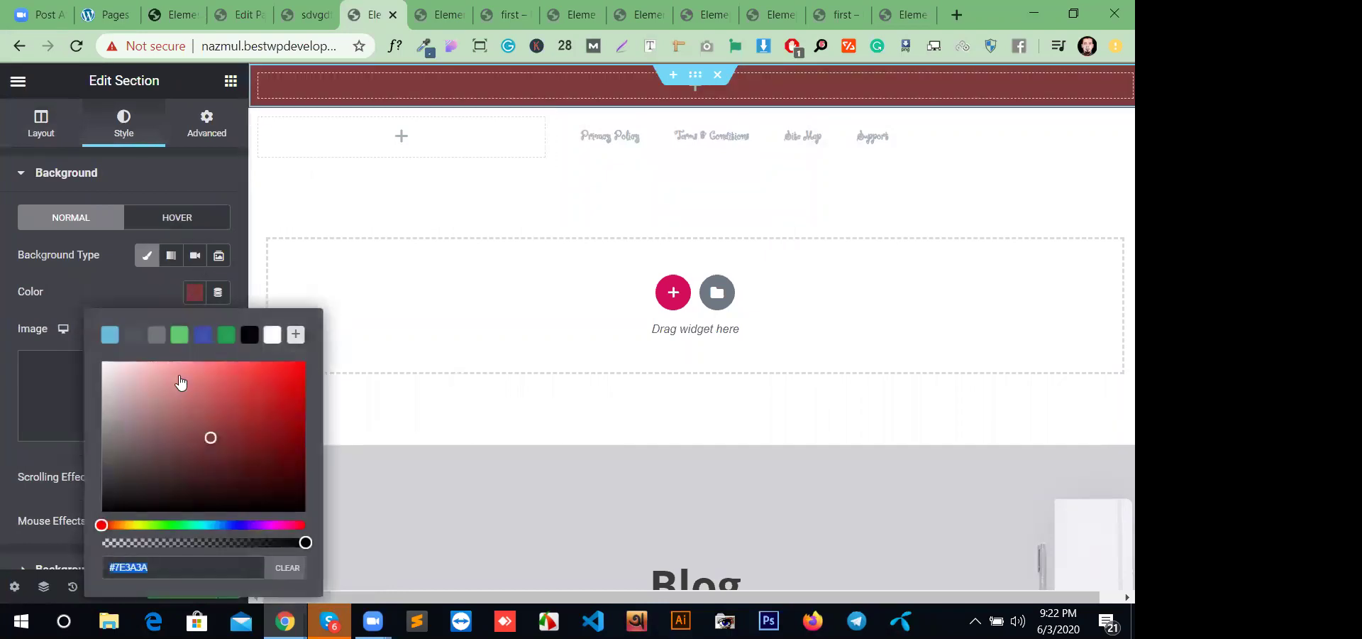
click(189, 592)
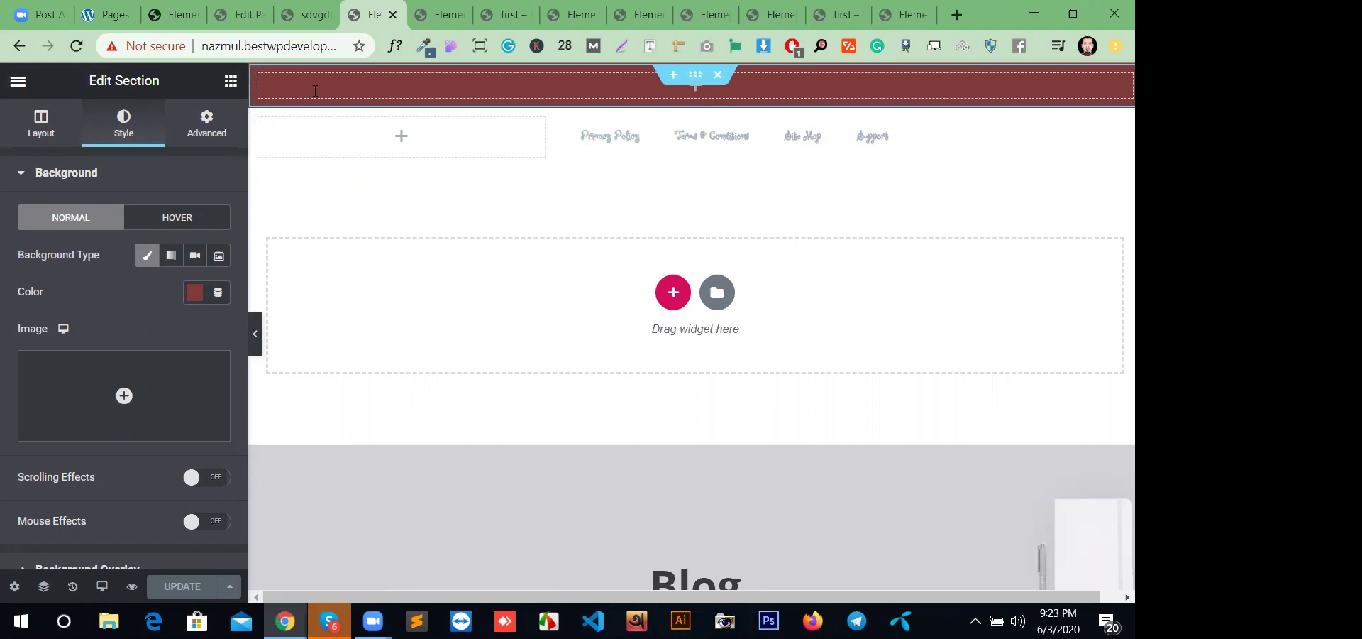
- Close the editor tab of the header template with the two green sections without saving and go to the Elementor settings
click(316, 21)
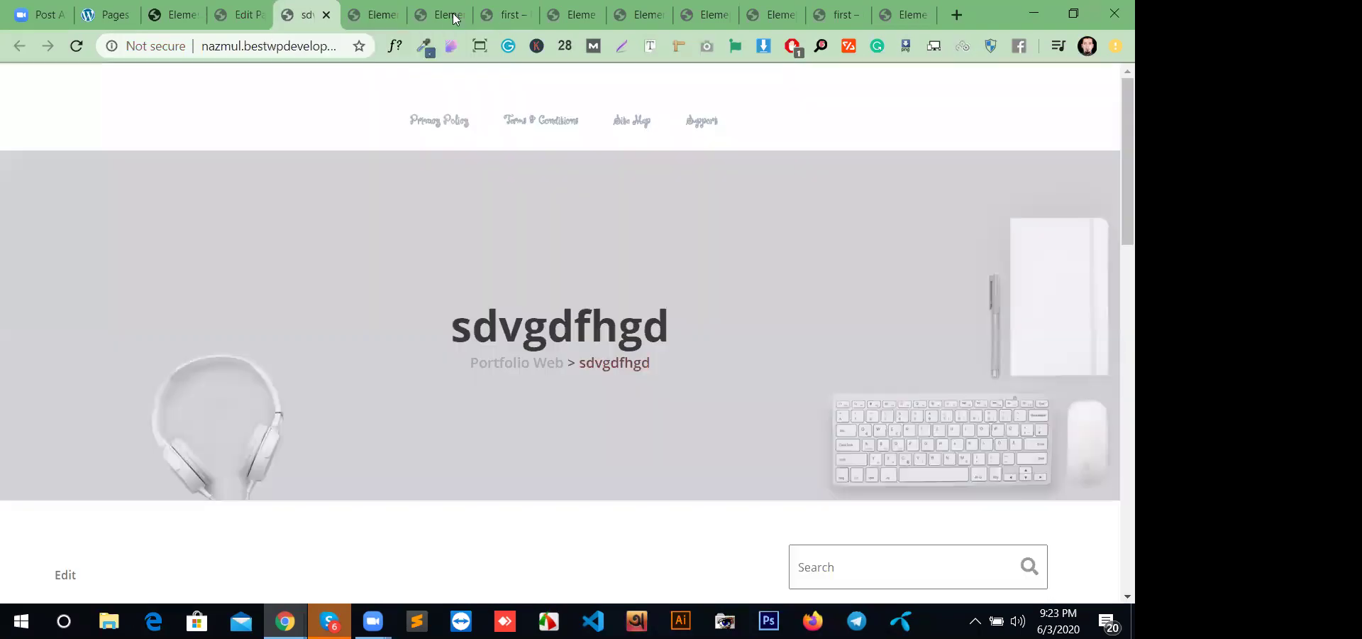
click(466, 15)
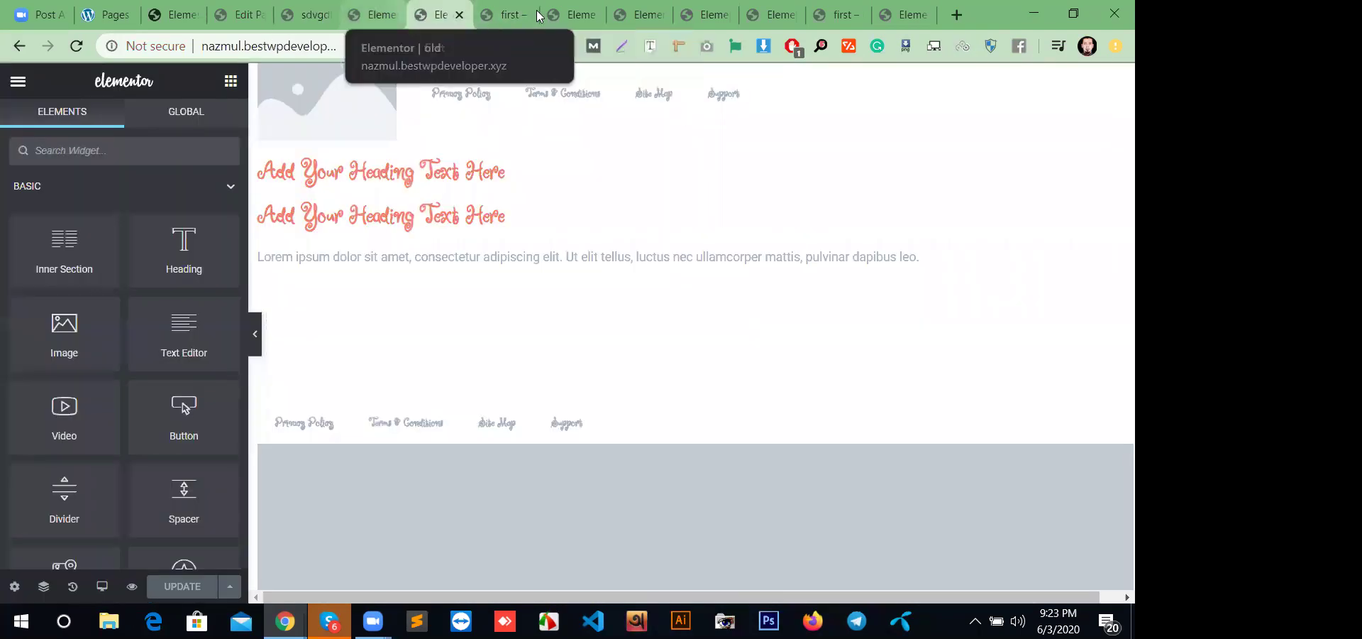
click(571, 17)
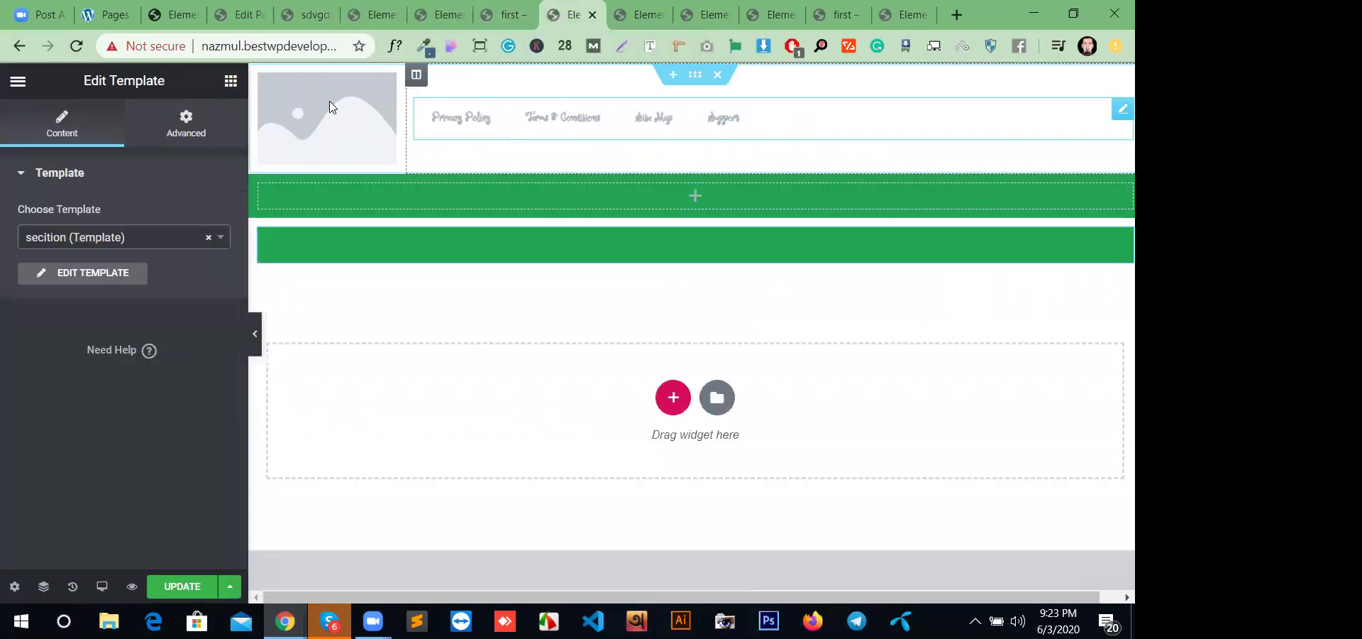
click(592, 15)
click(651, 144)
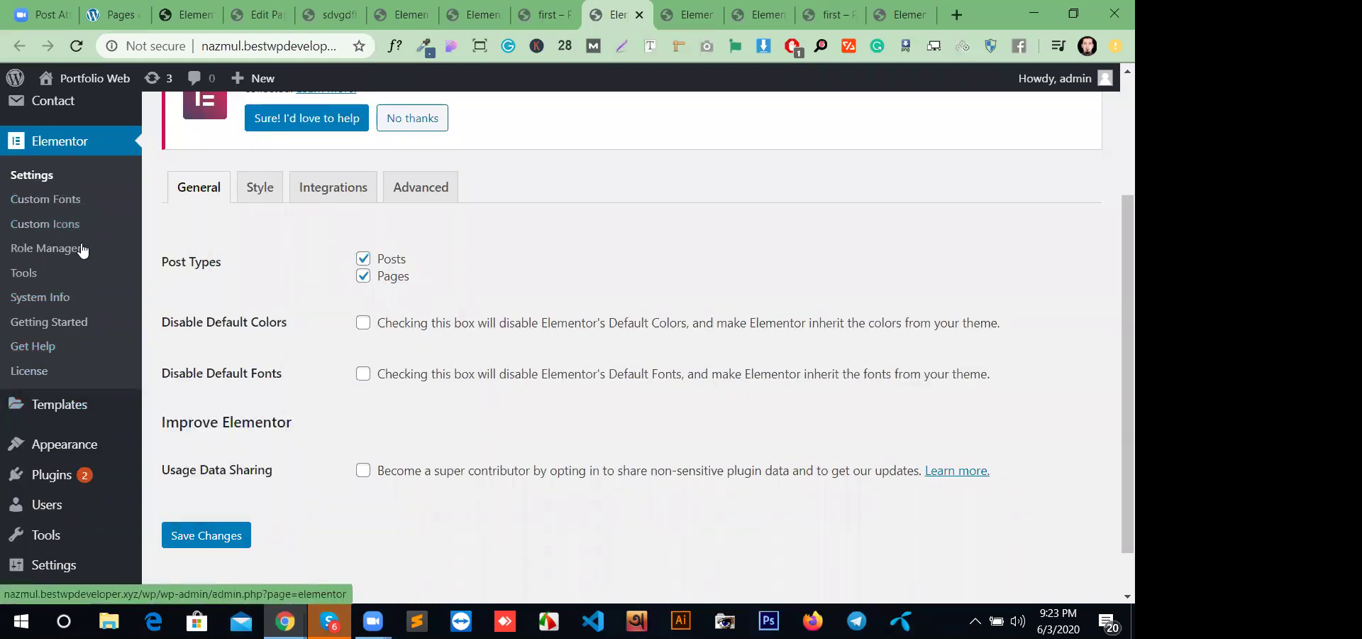
- Exclude Pages from the Elementor post types, keeping only Posts, and save the settings
scroll(133, 397, up, 3)
mouse_move(63, 579)
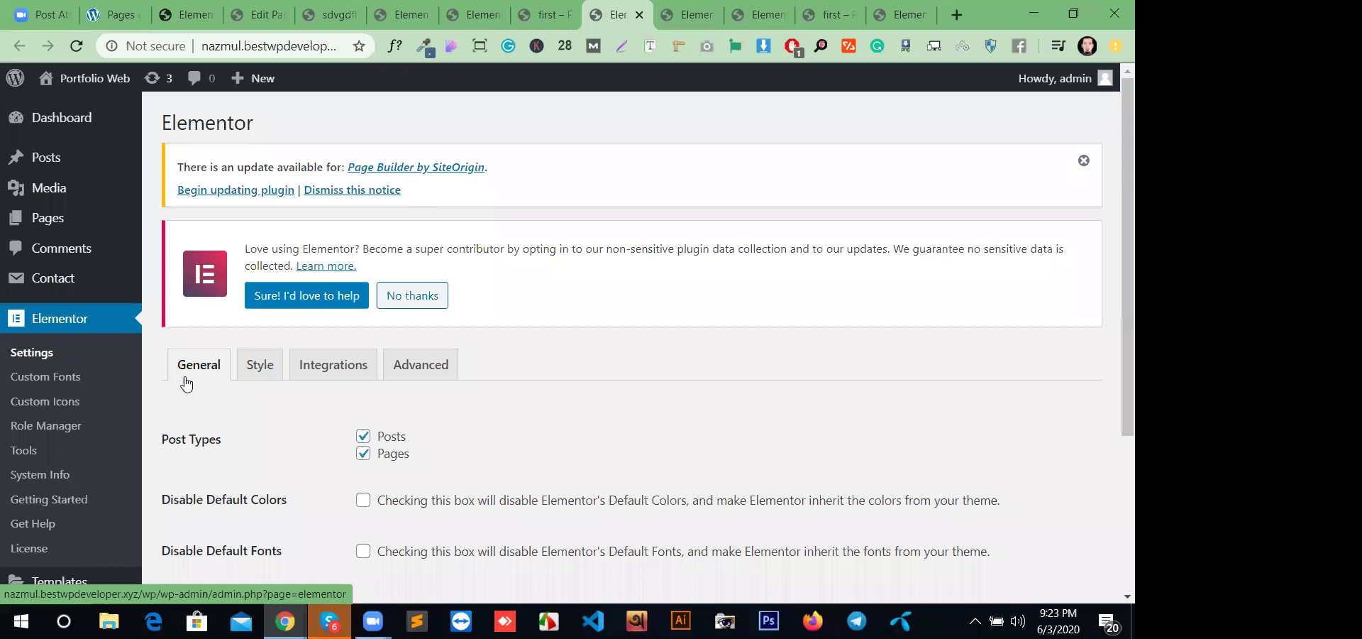
scroll(186, 383, down, 1)
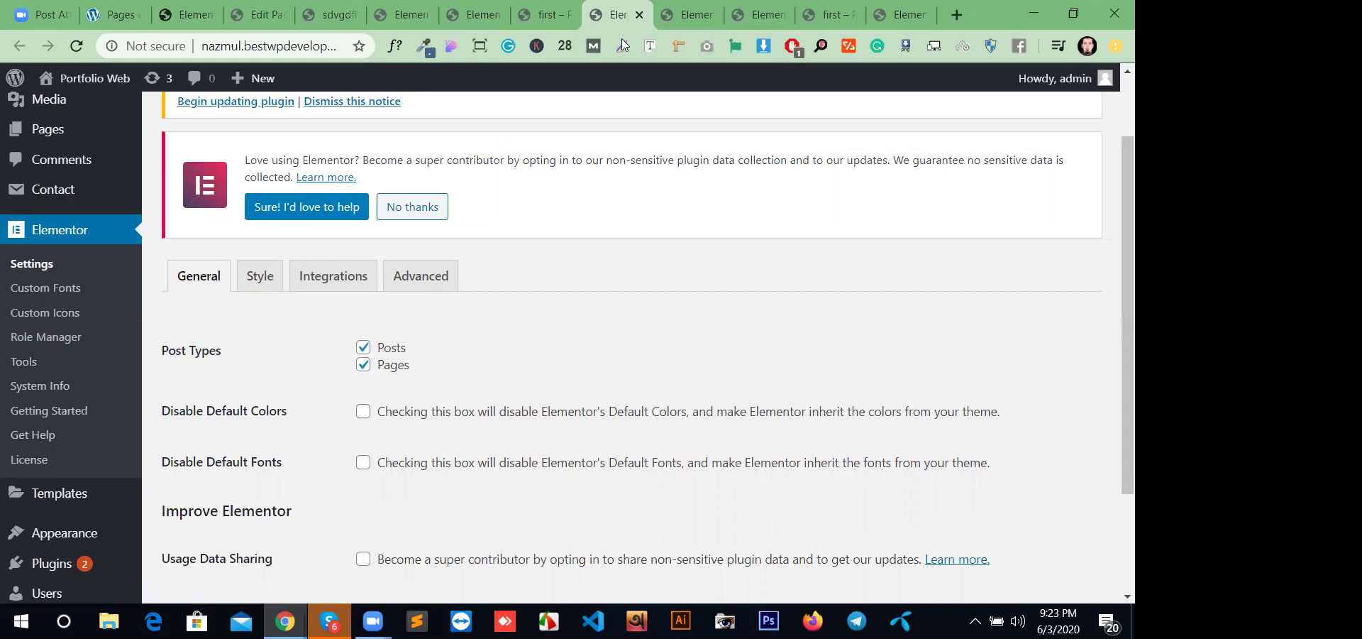
click(364, 364)
scroll(312, 440, down, 2)
click(203, 490)
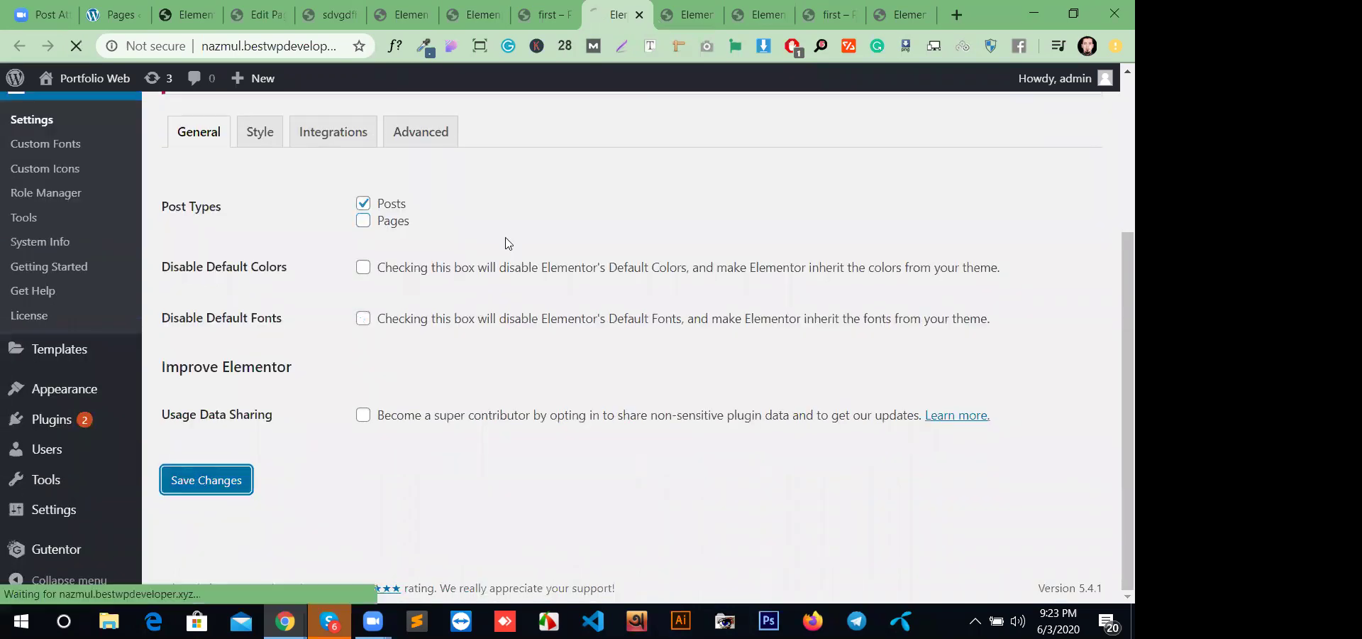
click(688, 15)
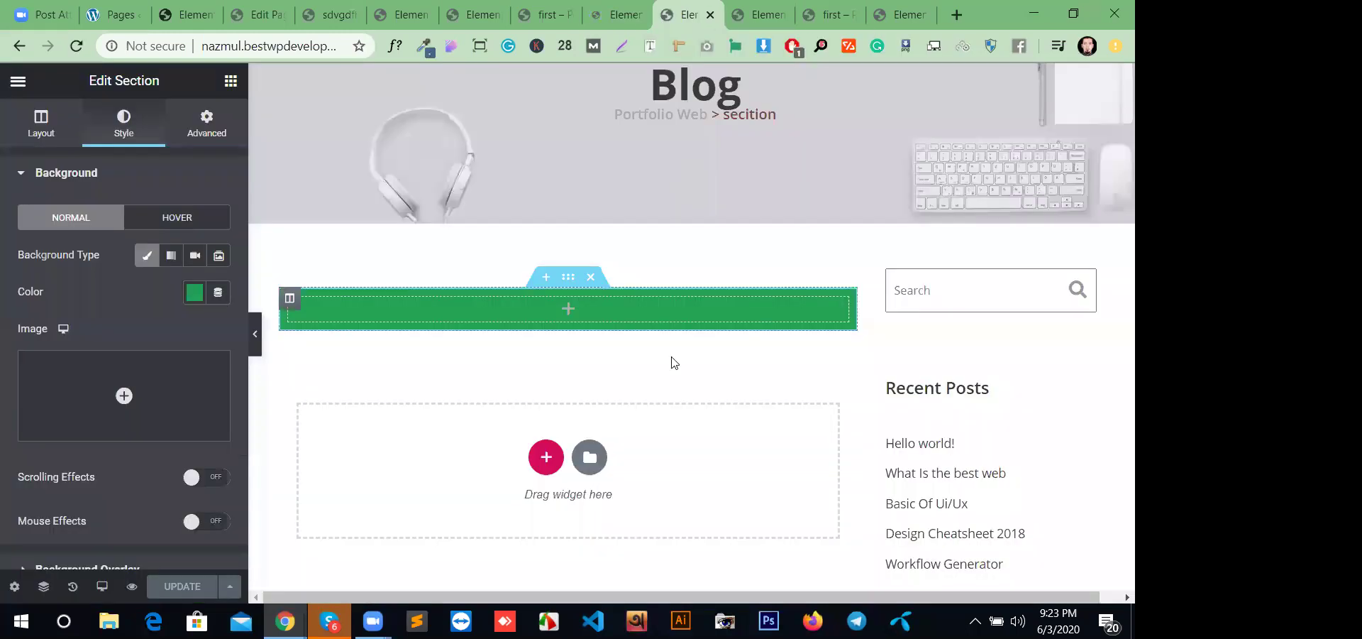
click(548, 15)
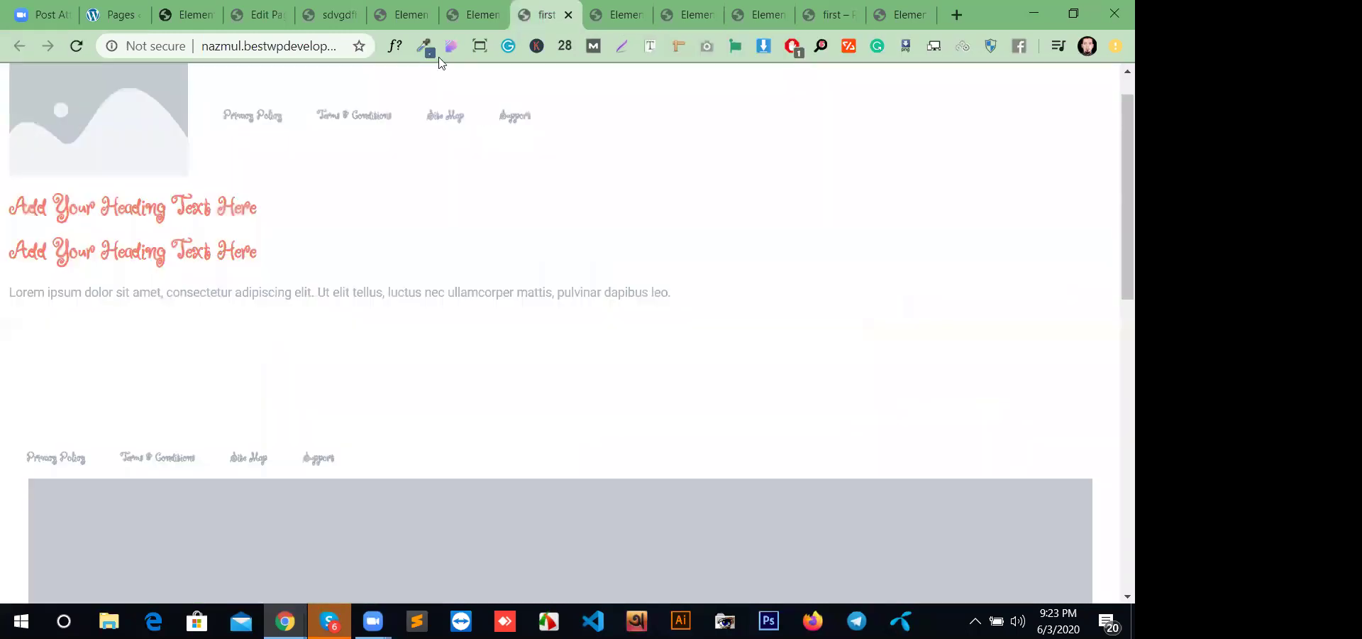
click(483, 21)
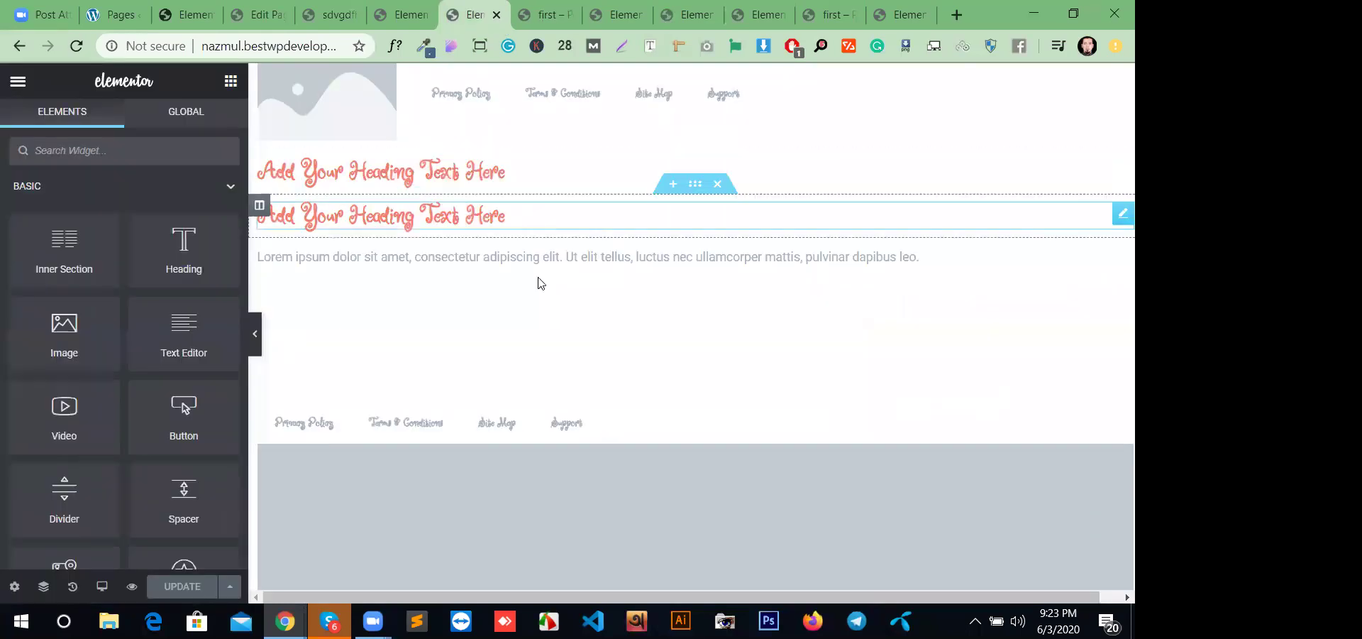
click(413, 16)
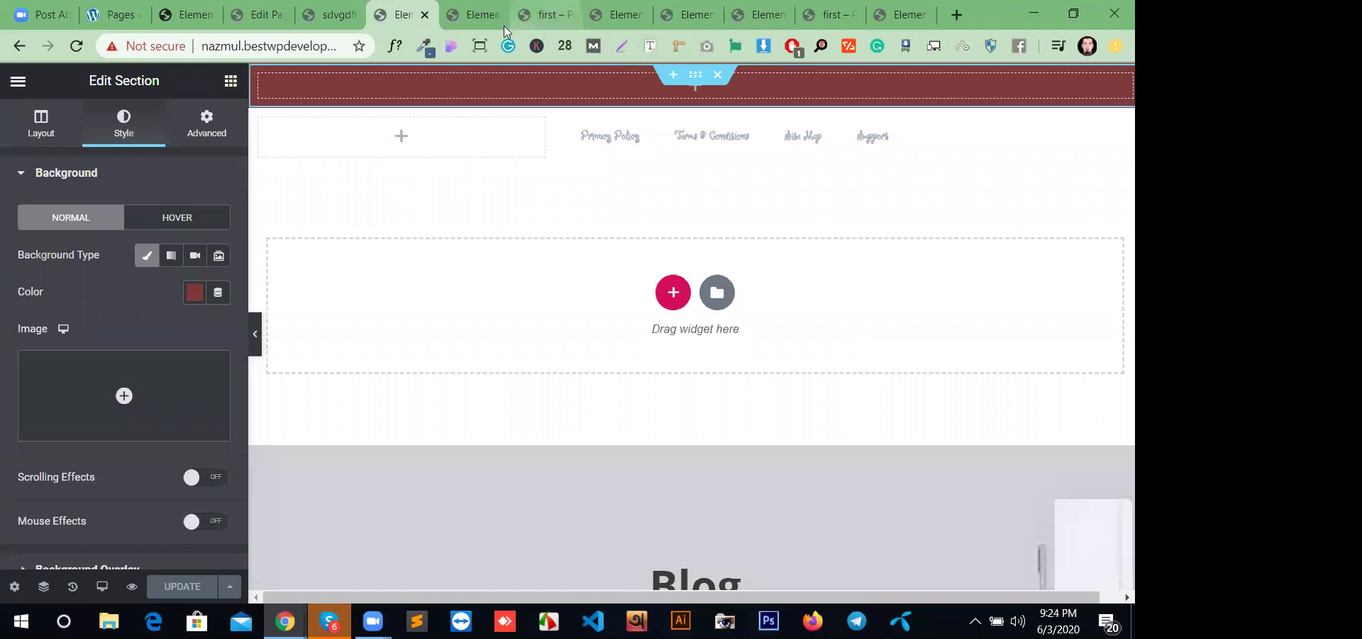
click(315, 17)
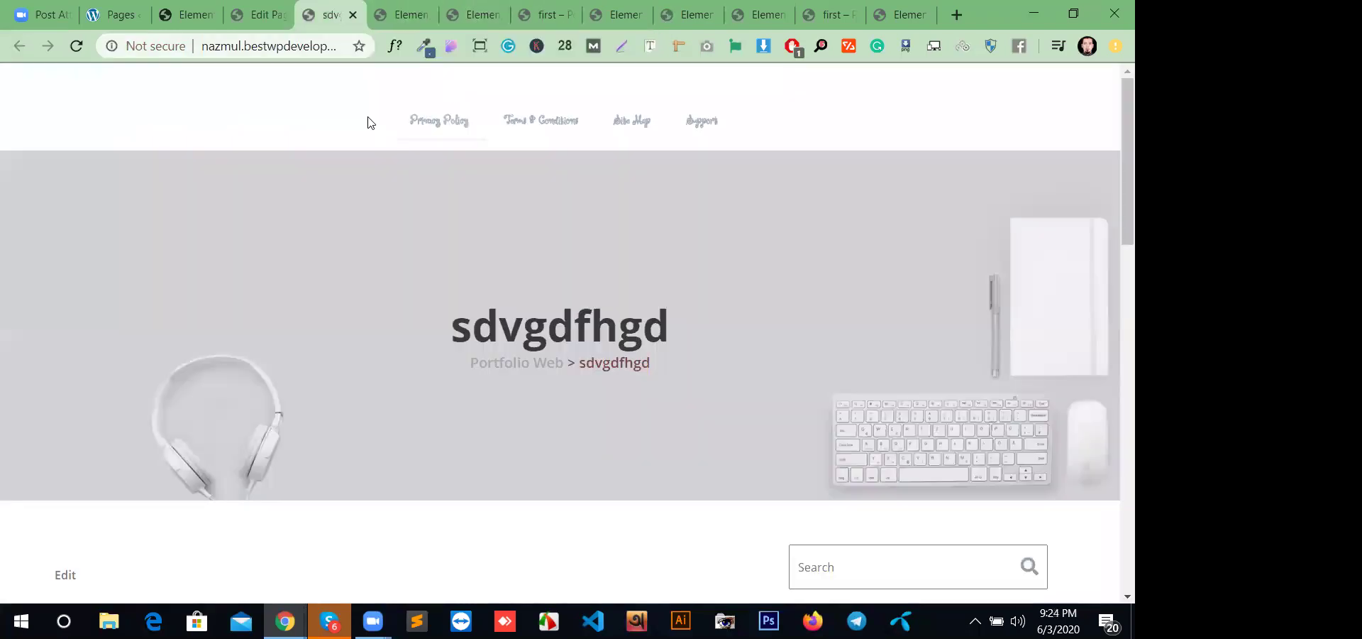
- Open the WordPress Posts list and examine the row actions offered for the posts
key(ctrl+shift+Tab)
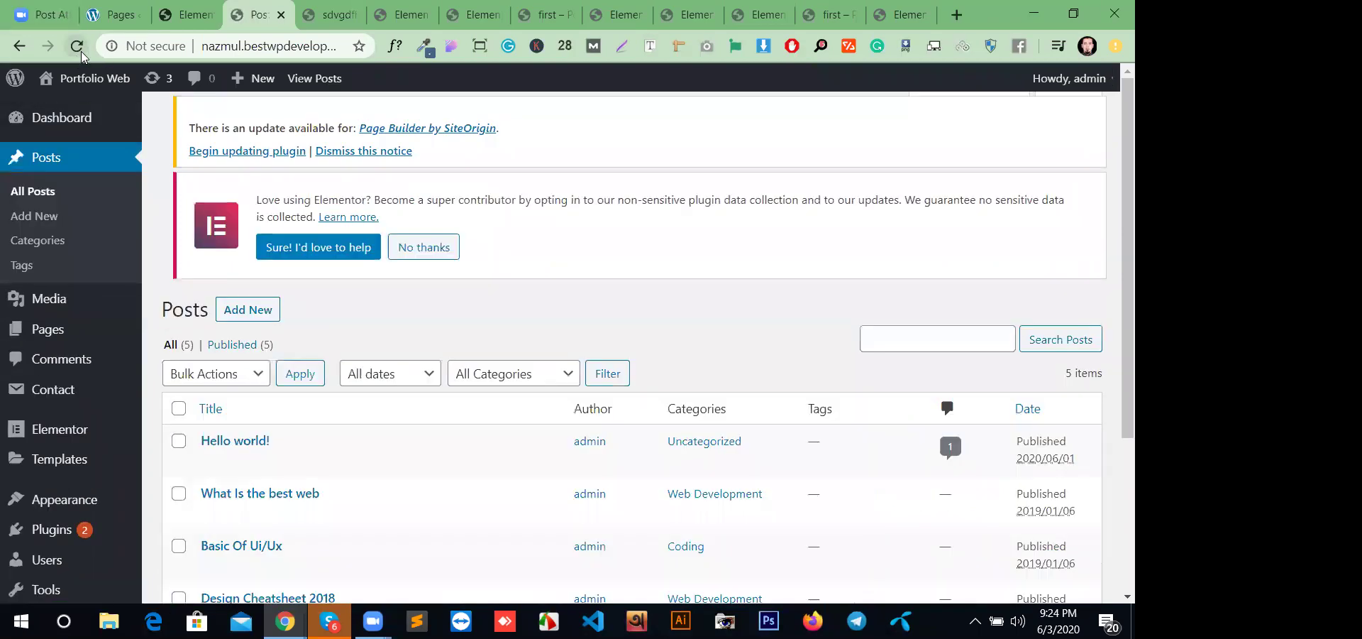
scroll(353, 491, down, 1)
scroll(353, 491, down, 2)
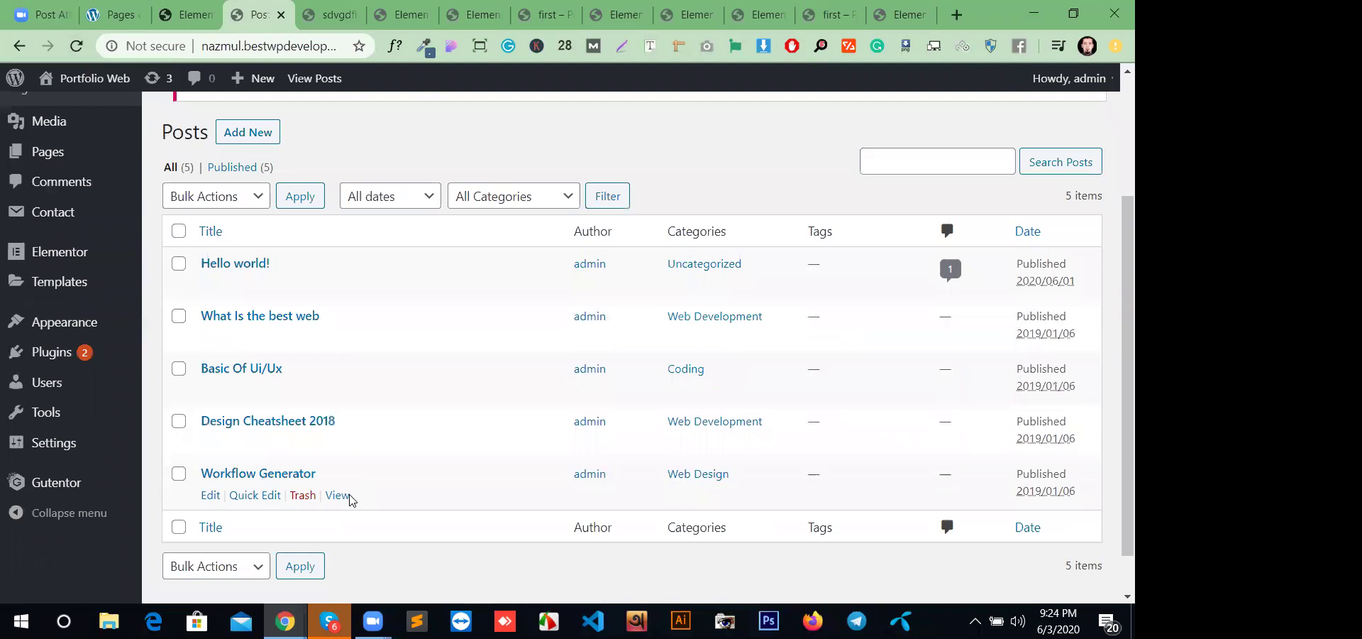
scroll(395, 329, up, 3)
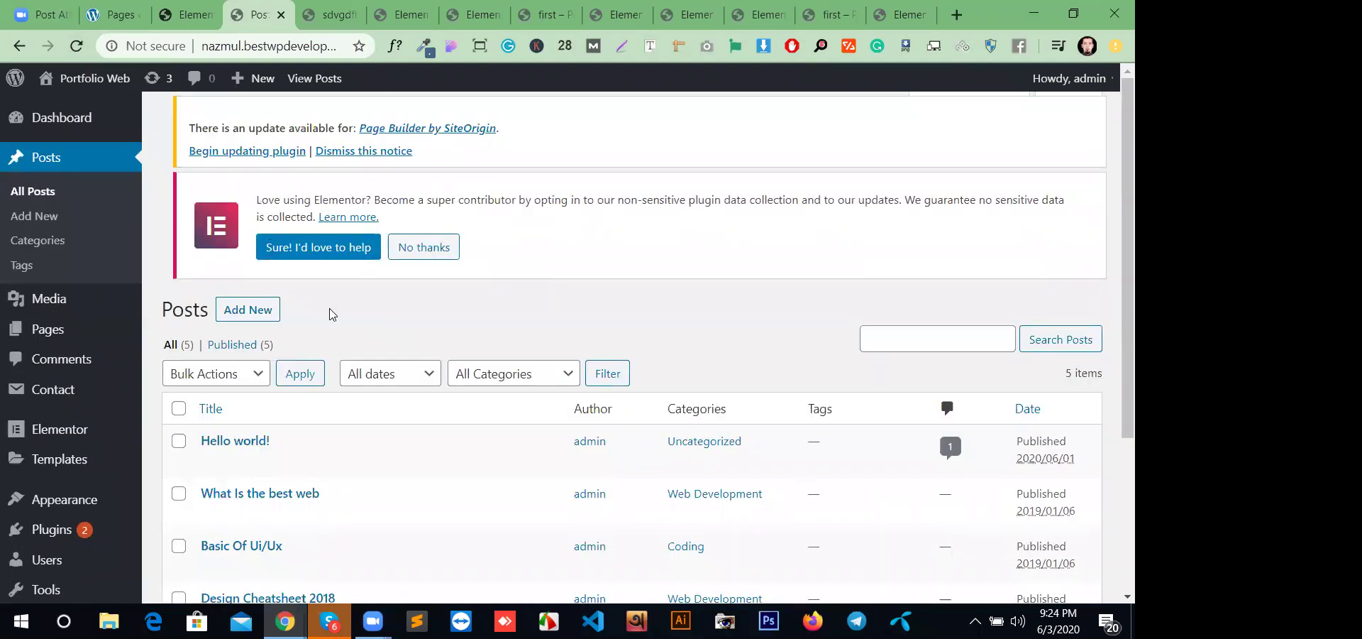
scroll(352, 423, down, 3)
scroll(369, 422, up, 3)
- Create a new page titled "asdfds" and publish it
mouse_move(269, 86)
click(257, 156)
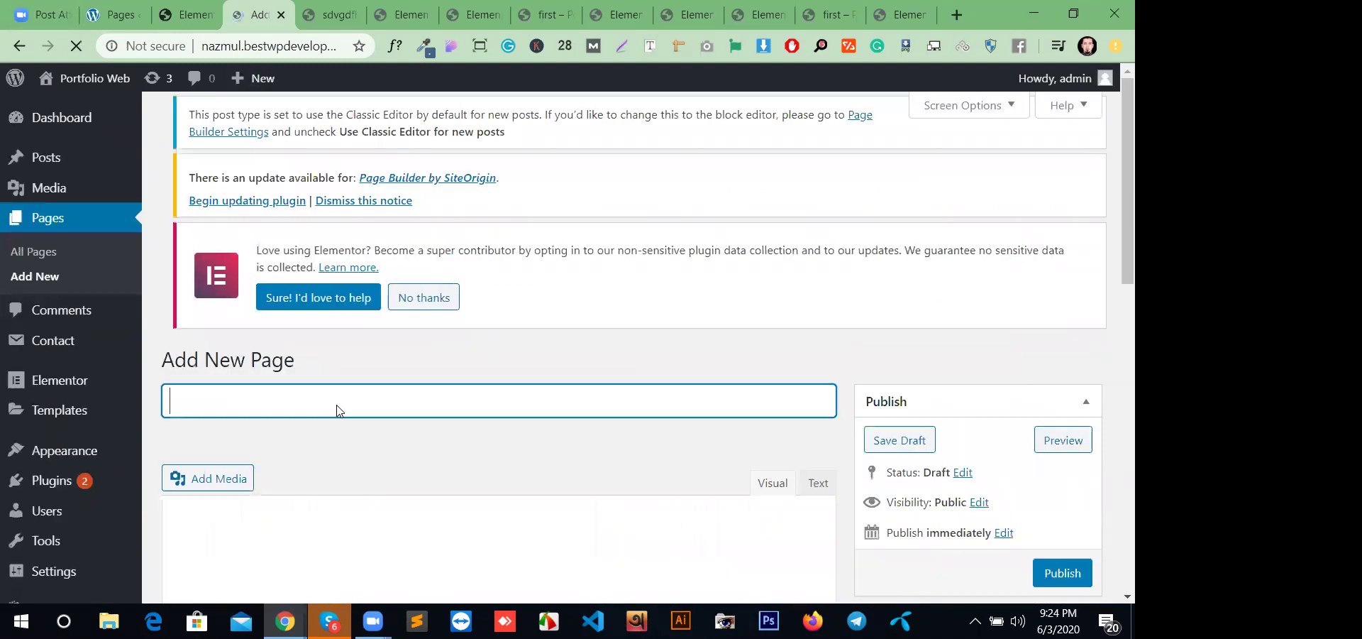
click(325, 428)
text(asdfds)
scroll(1071, 517, down, 3)
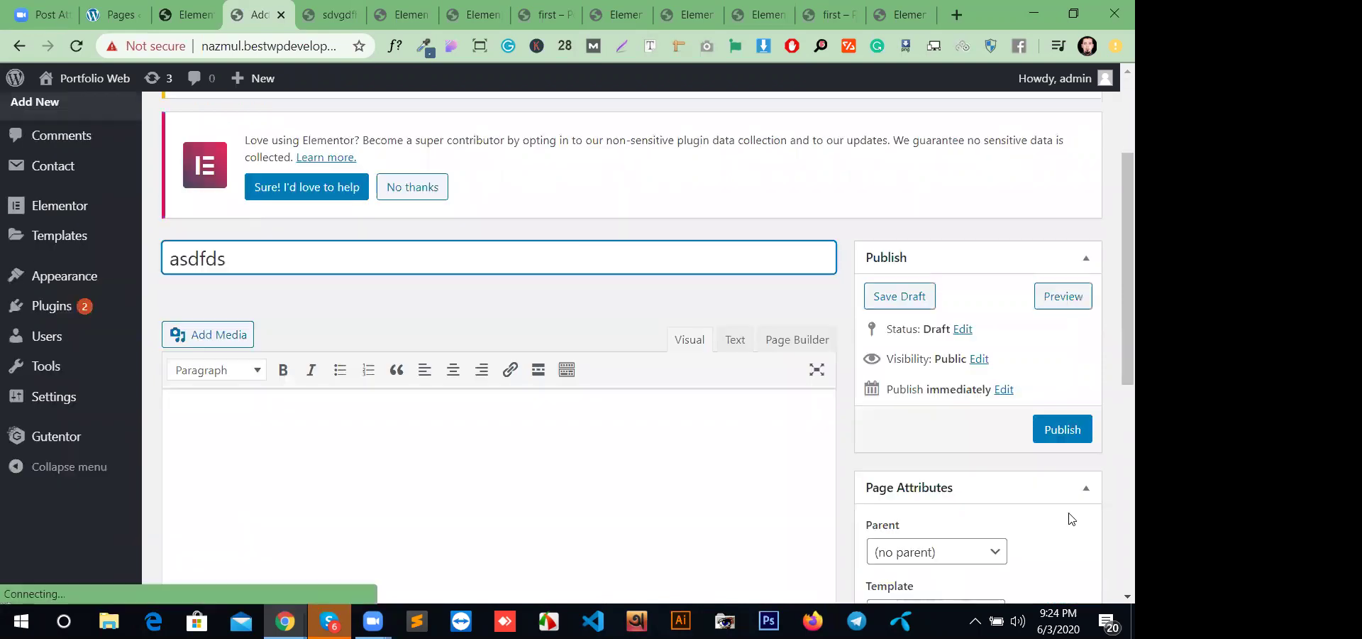
click(1066, 431)
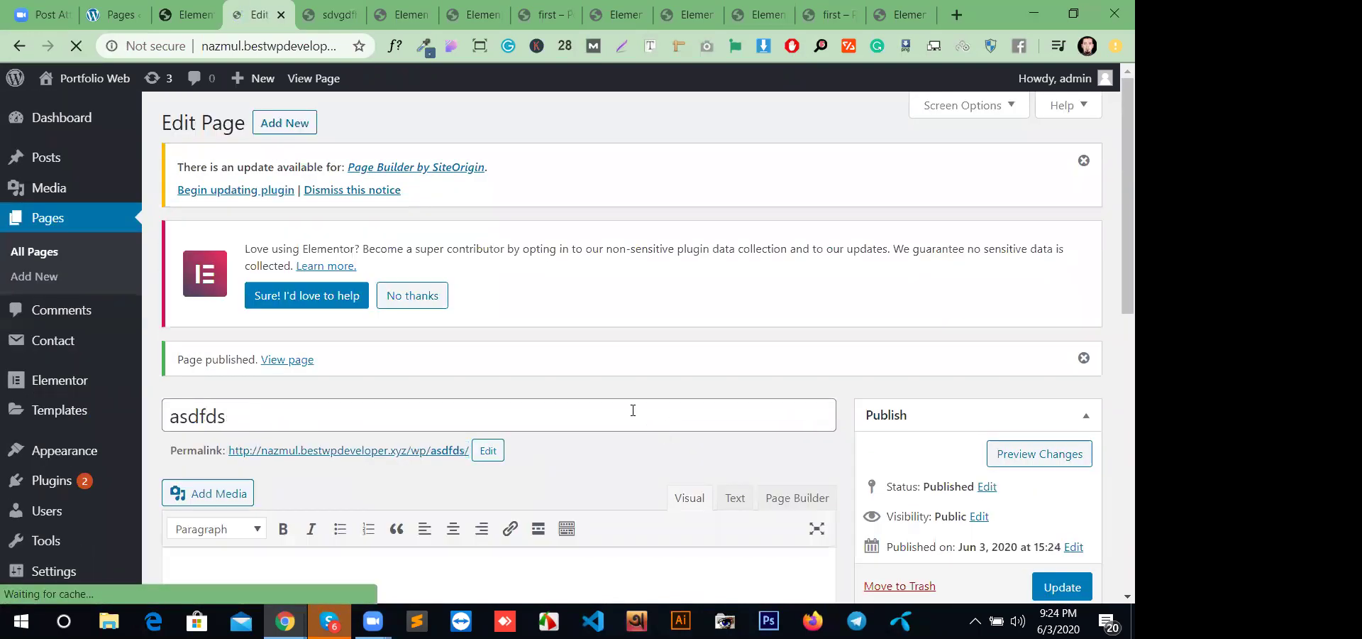
scroll(632, 415, down, 1)
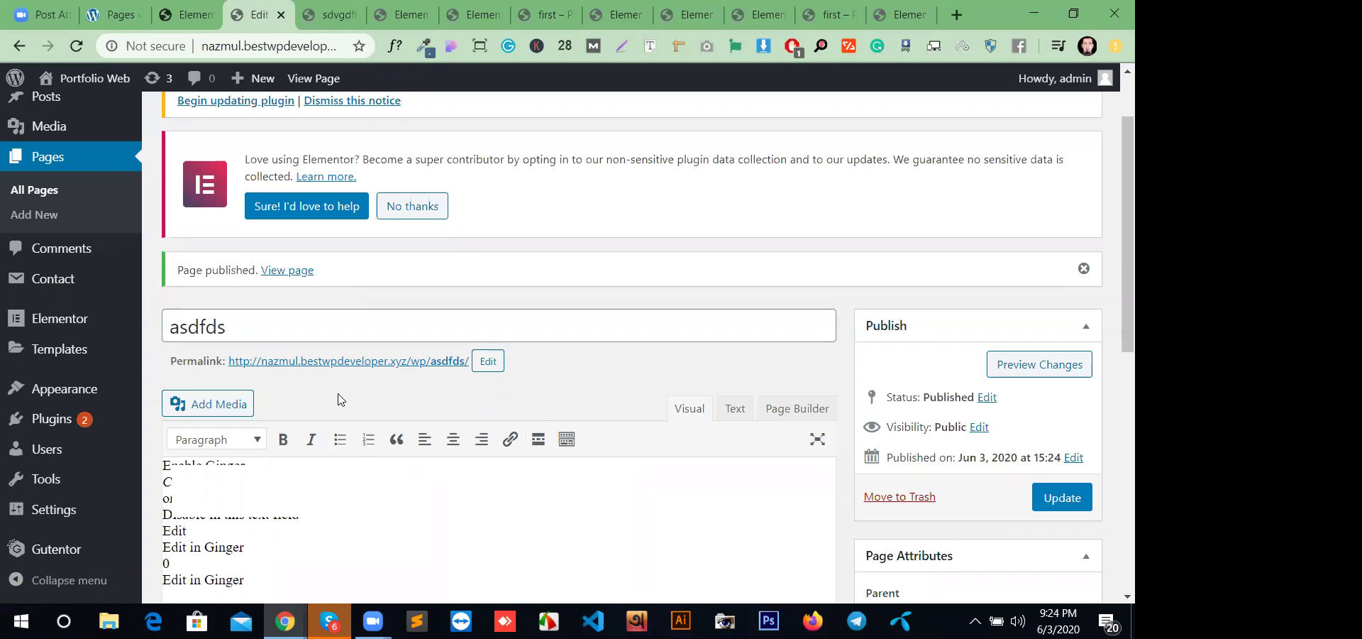
- Close the "sdvgdfhgd" preview, the "old" header editor and the neighbouring surplus tabs to return to the Elementor settings
click(334, 14)
click(402, 17)
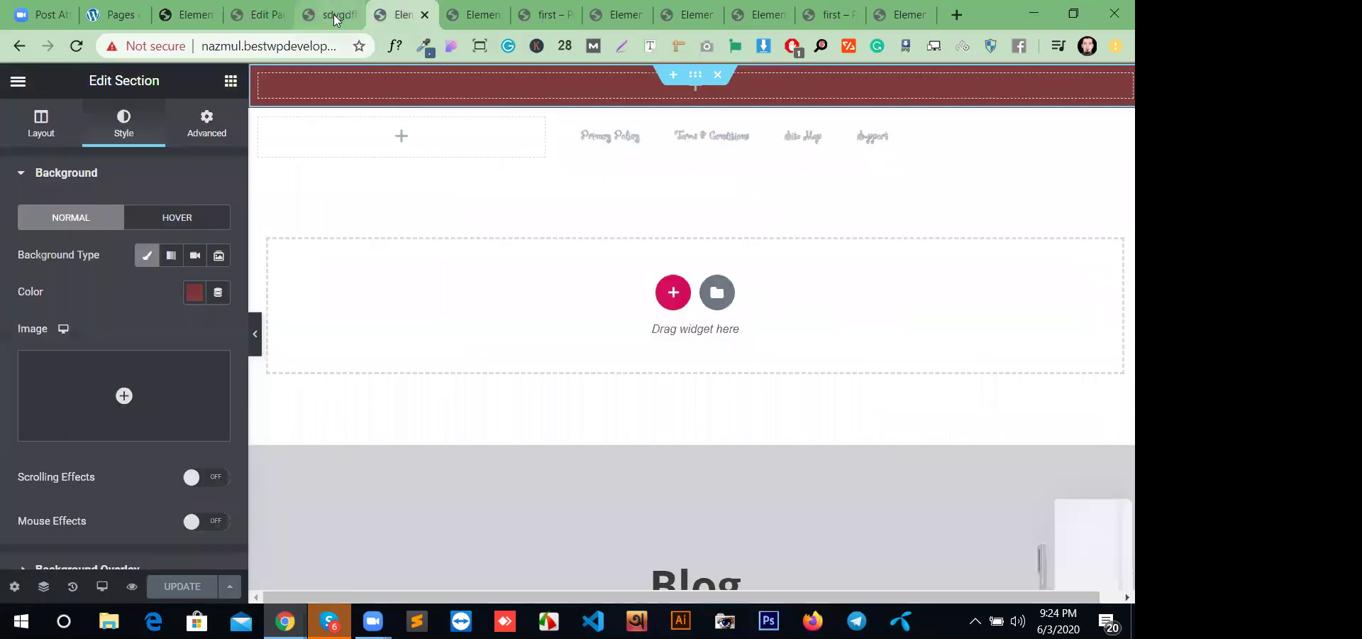
click(353, 15)
click(352, 15)
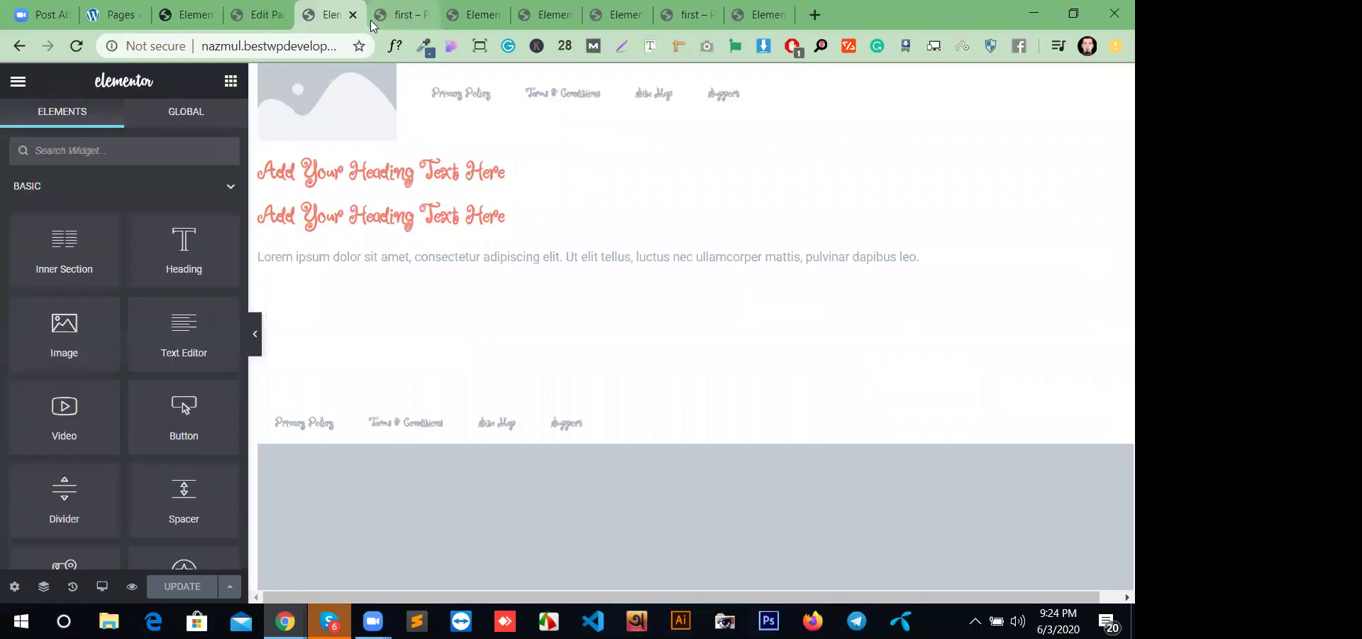
click(353, 15)
click(352, 15)
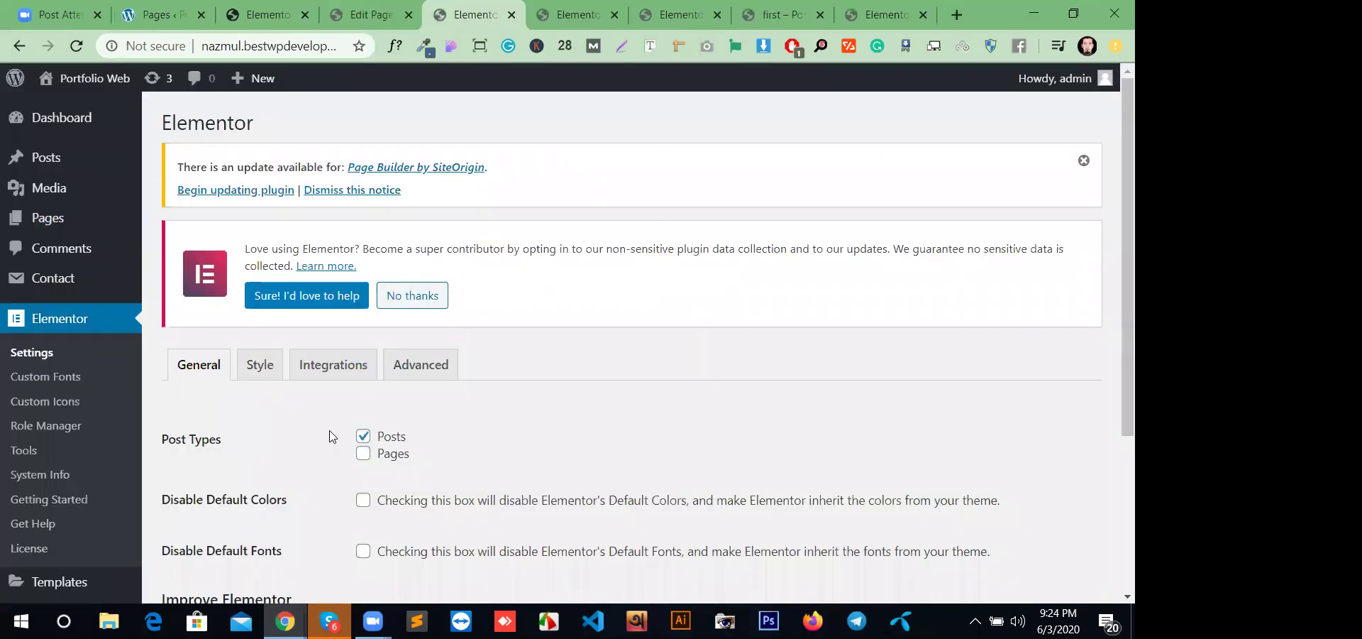
scroll(330, 435, down, 1)
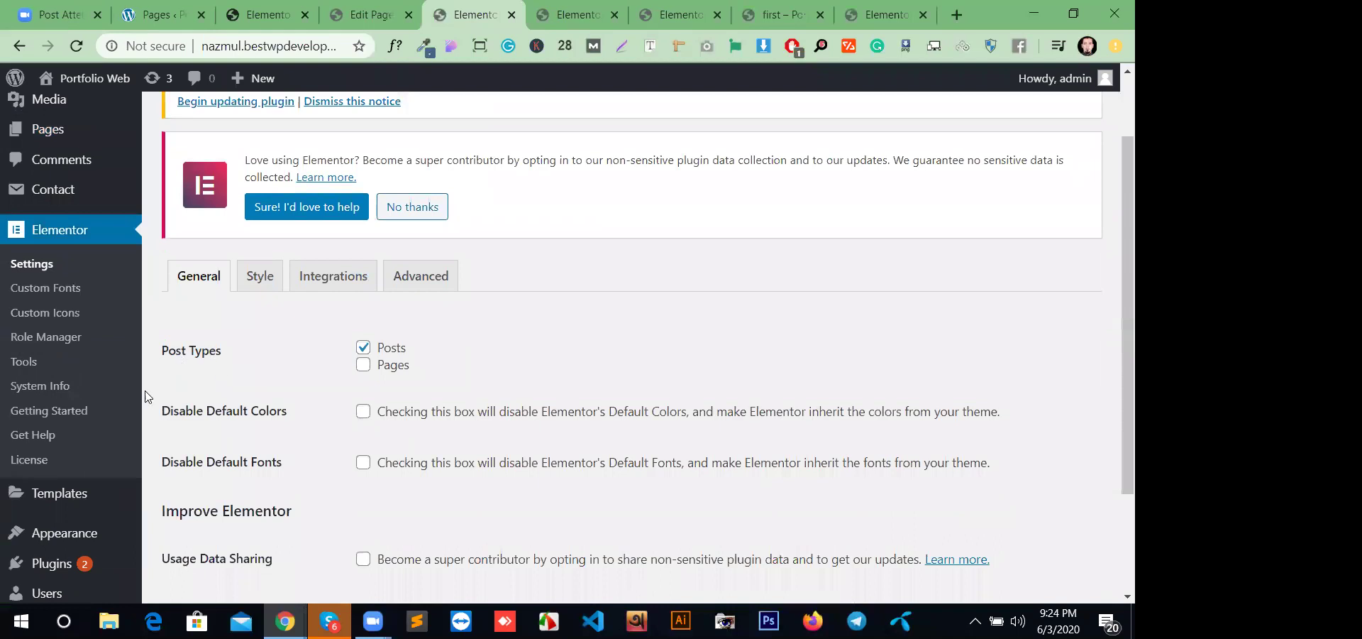
scroll(85, 404, up, 1)
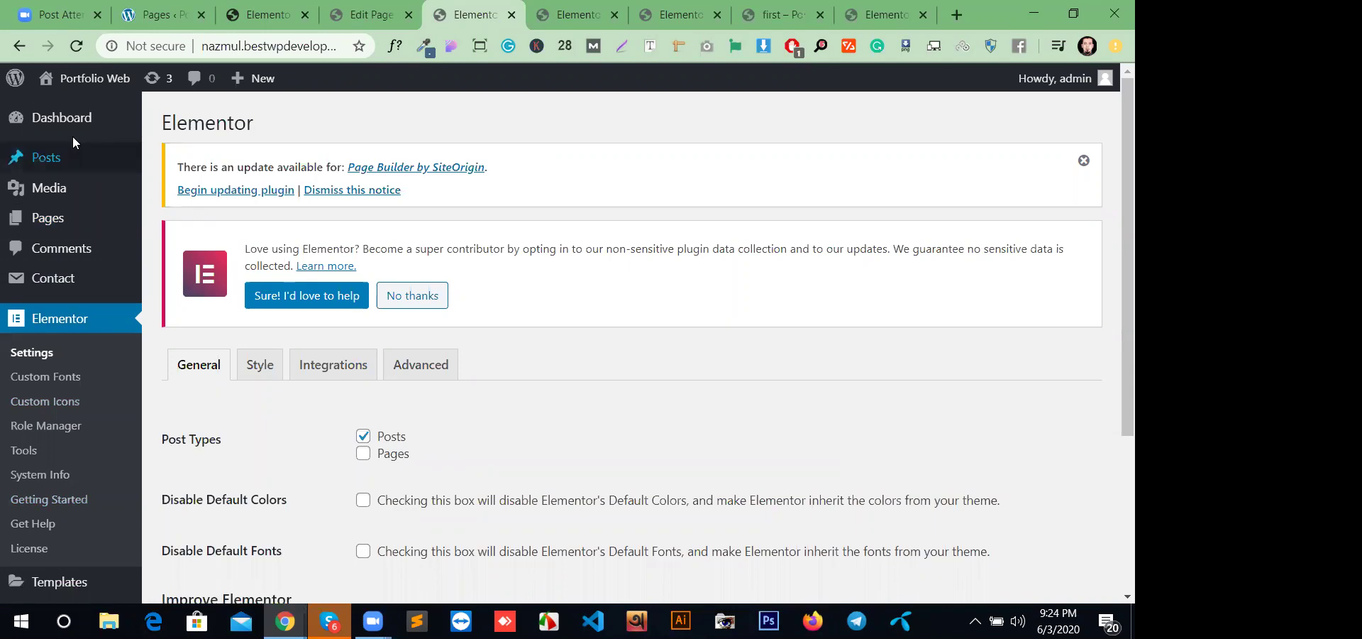
mouse_move(60, 160)
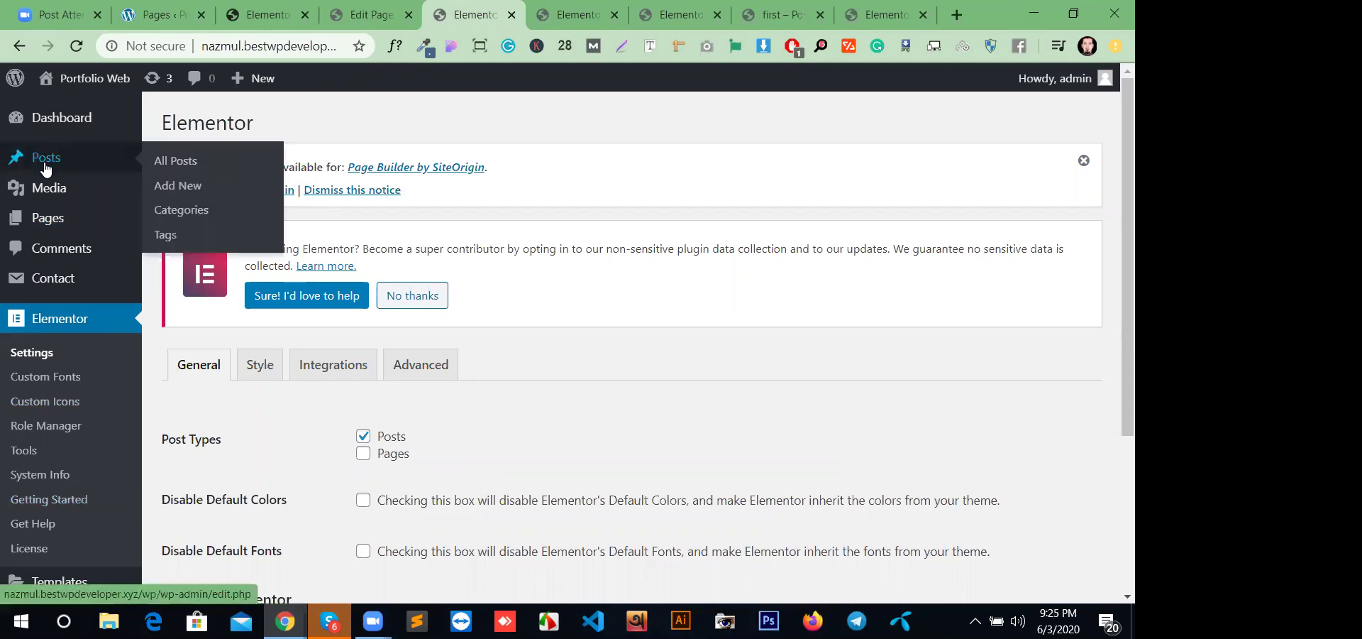
mouse_move(50, 198)
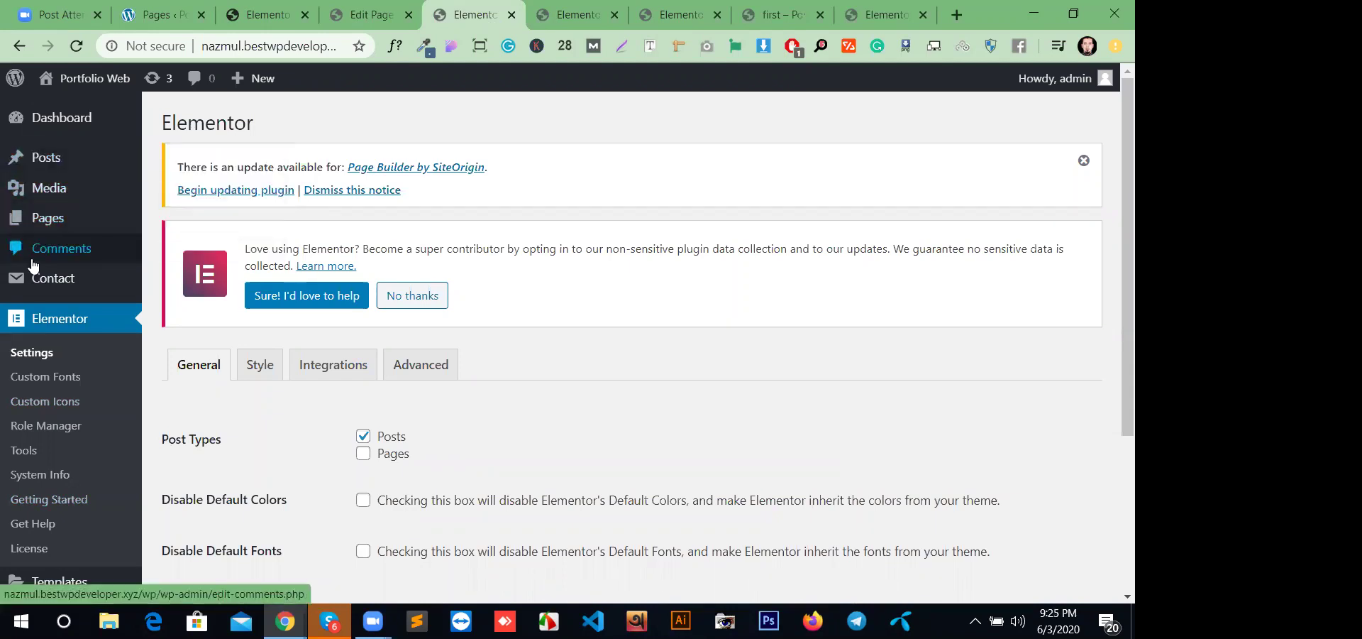
scroll(54, 426, down, 1)
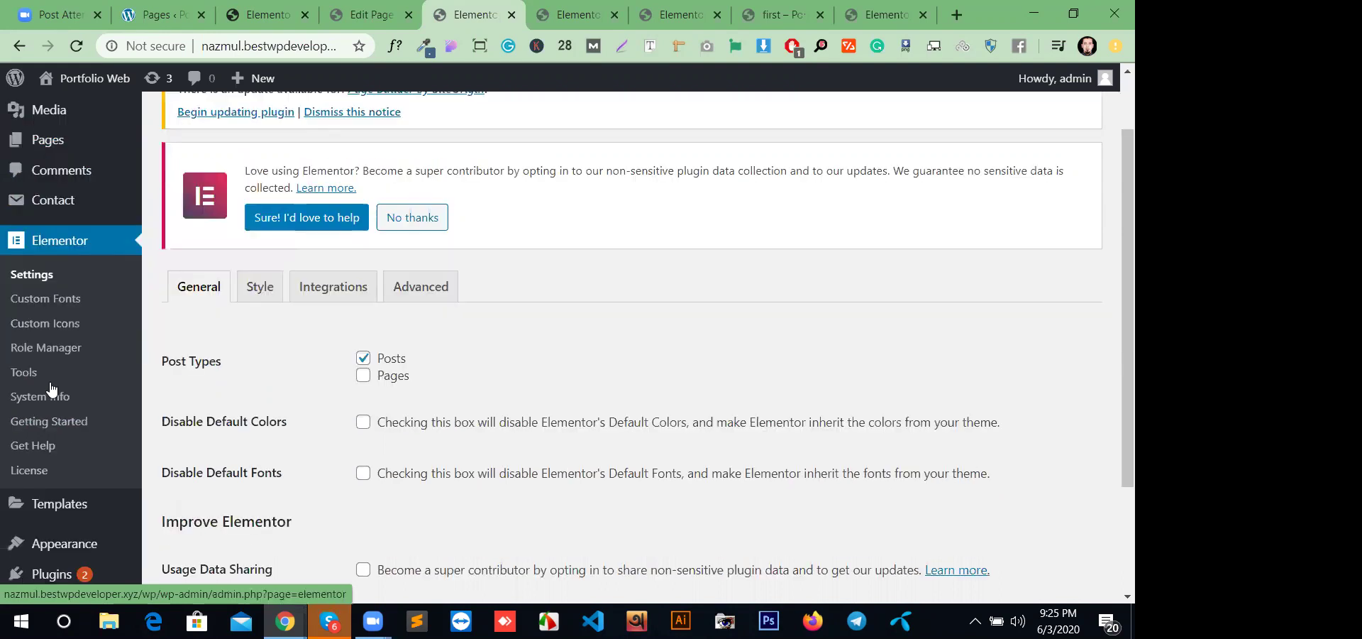
mouse_move(39, 511)
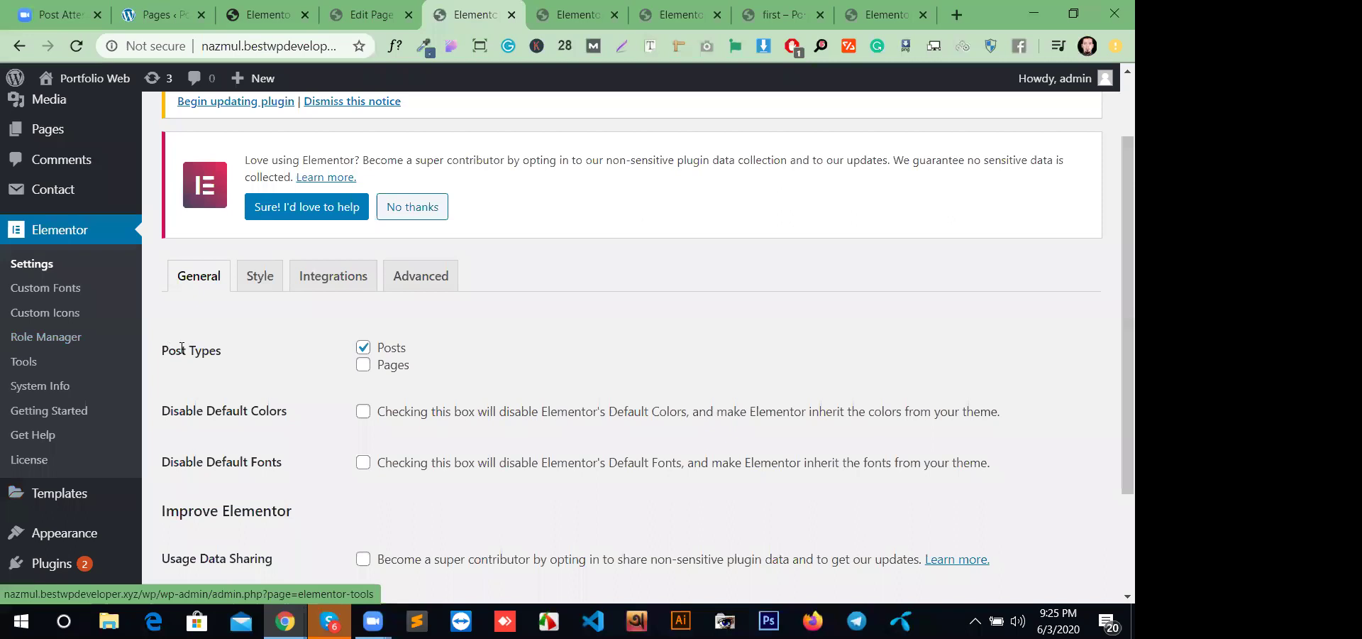
- Enable Elementor for both Posts and Pages, turn on Disable Default Colors and Disable Default Fonts, and save the settings
click(362, 349)
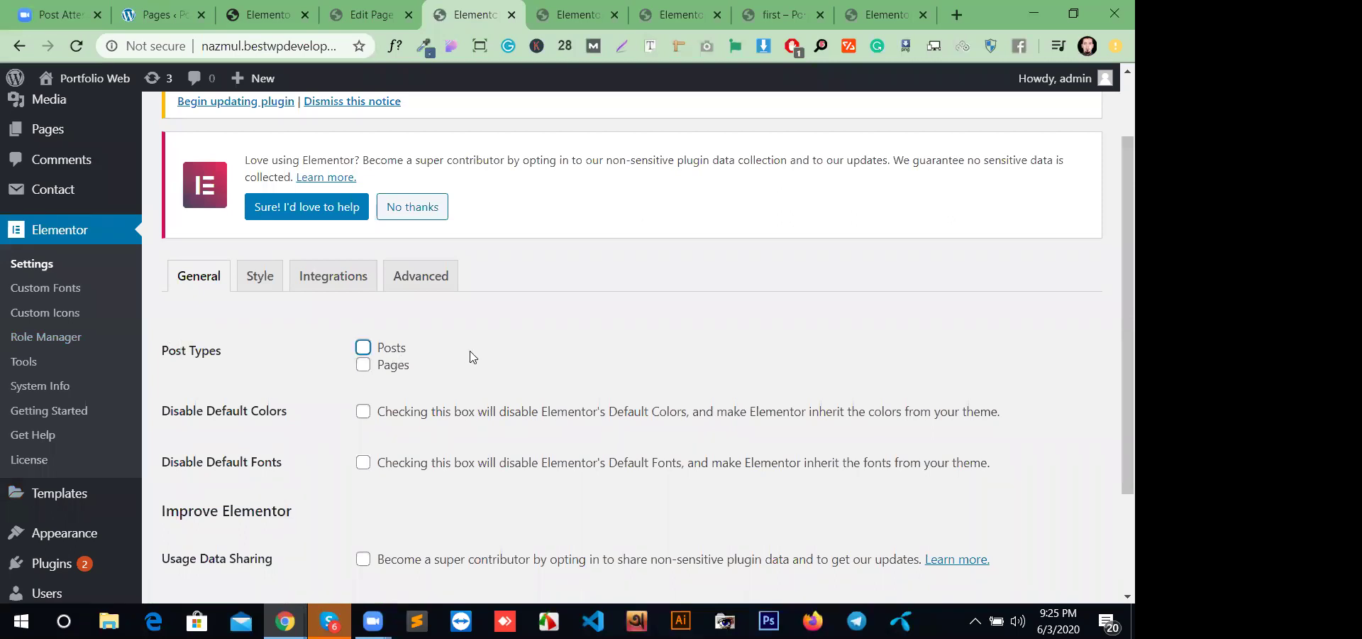
click(363, 348)
click(363, 365)
scroll(448, 359, down, 1)
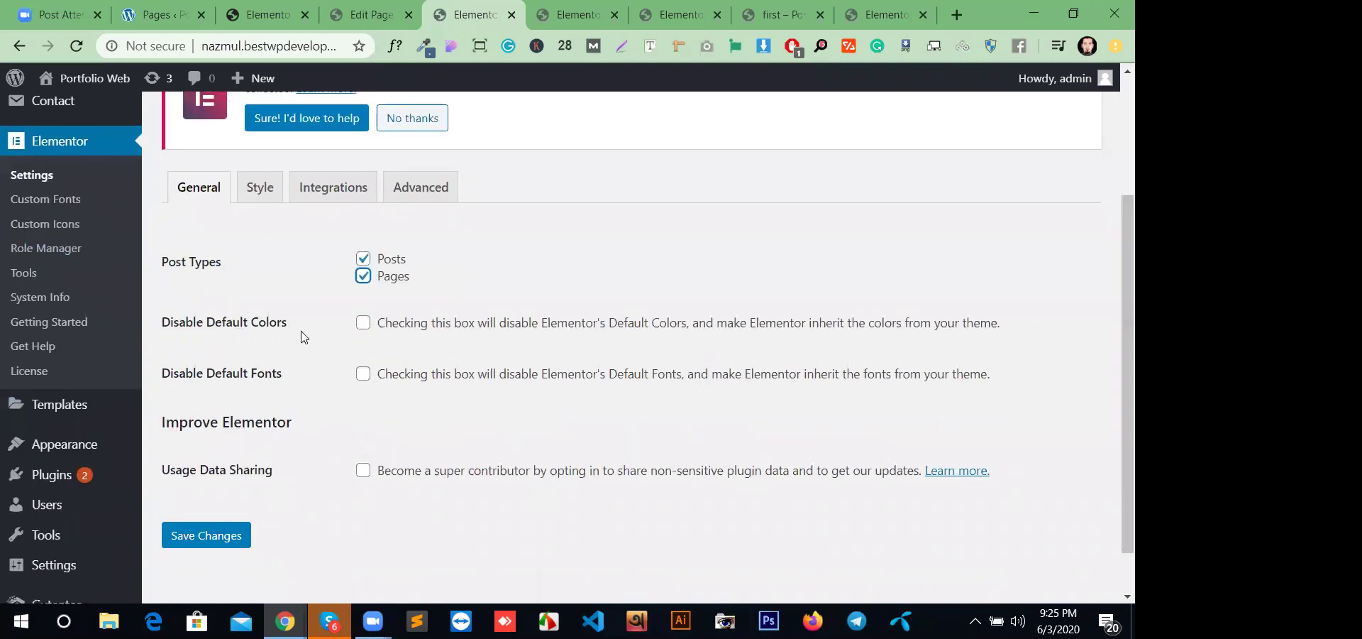
click(362, 322)
click(362, 372)
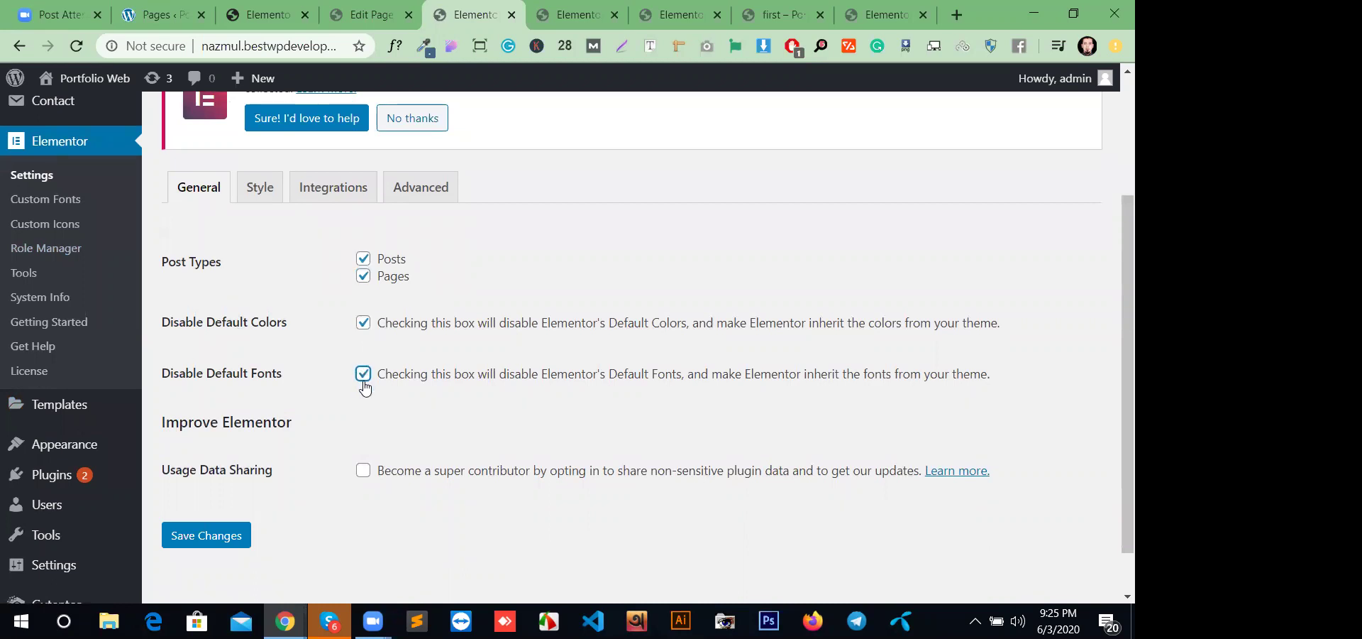
click(203, 534)
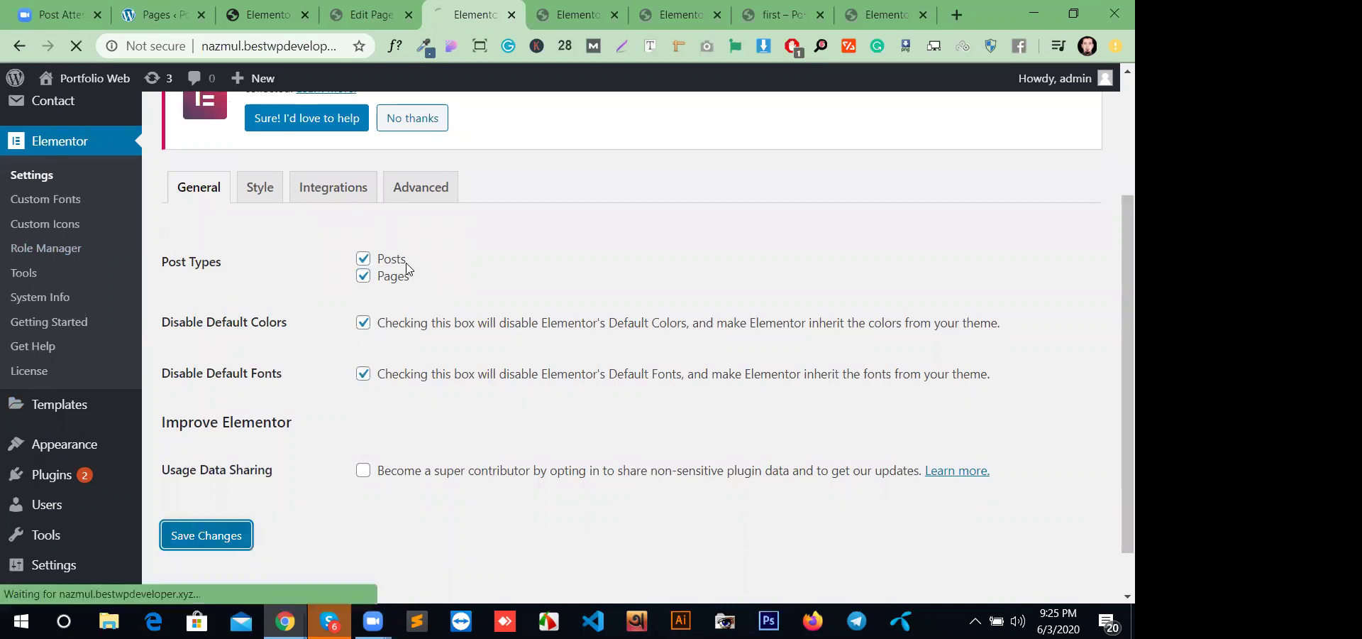
- Switch to the Elementor editor of the page with the large image placeholder and reload it
click(539, 20)
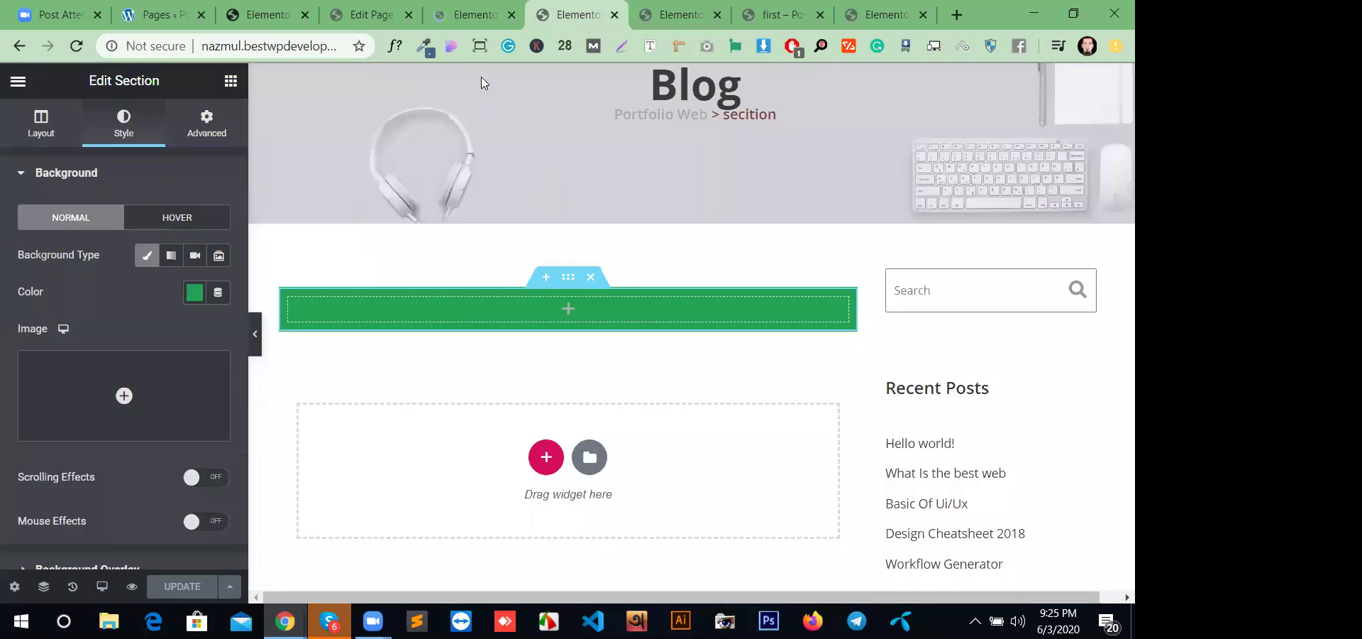
click(369, 14)
click(270, 21)
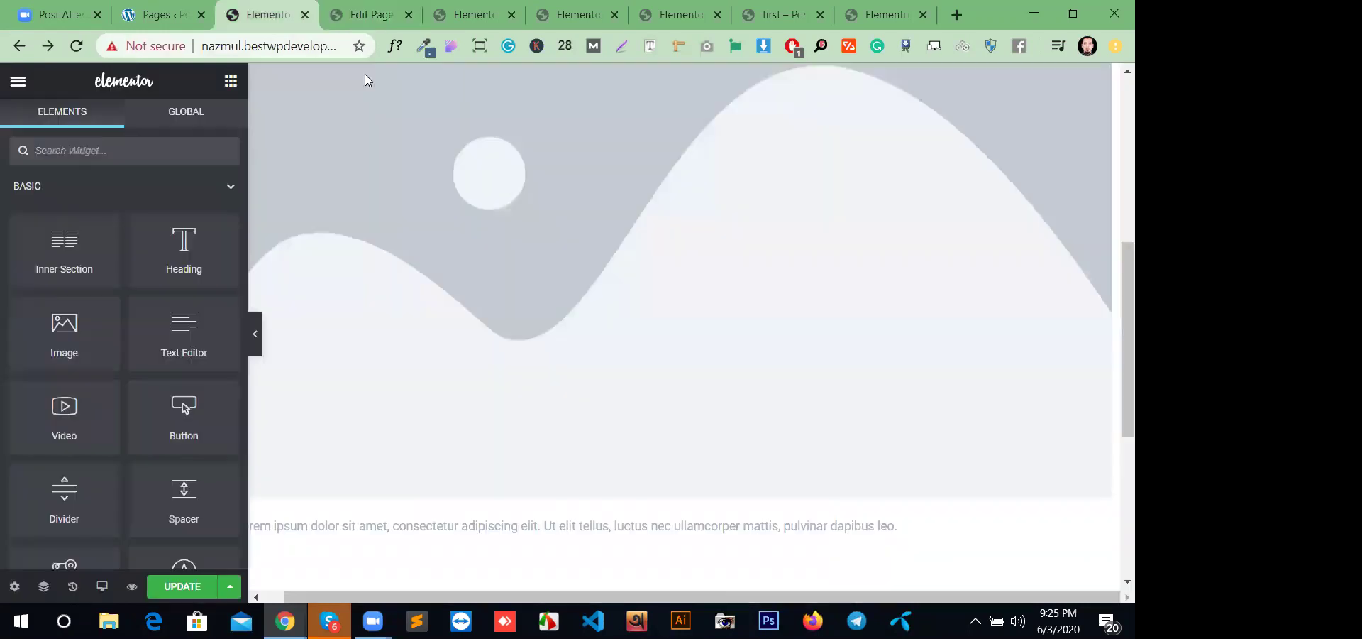
click(76, 47)
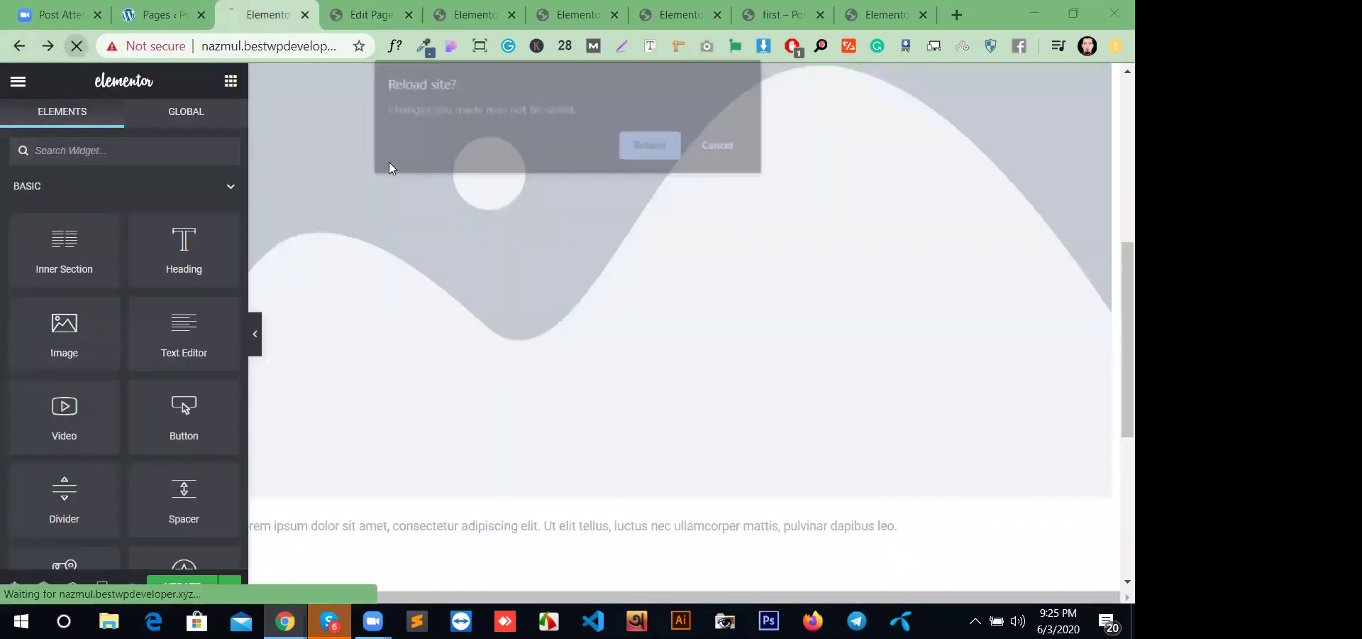
- Confirm reloading the page editor and check the Default Colors and Default Fonts panels there
click(627, 147)
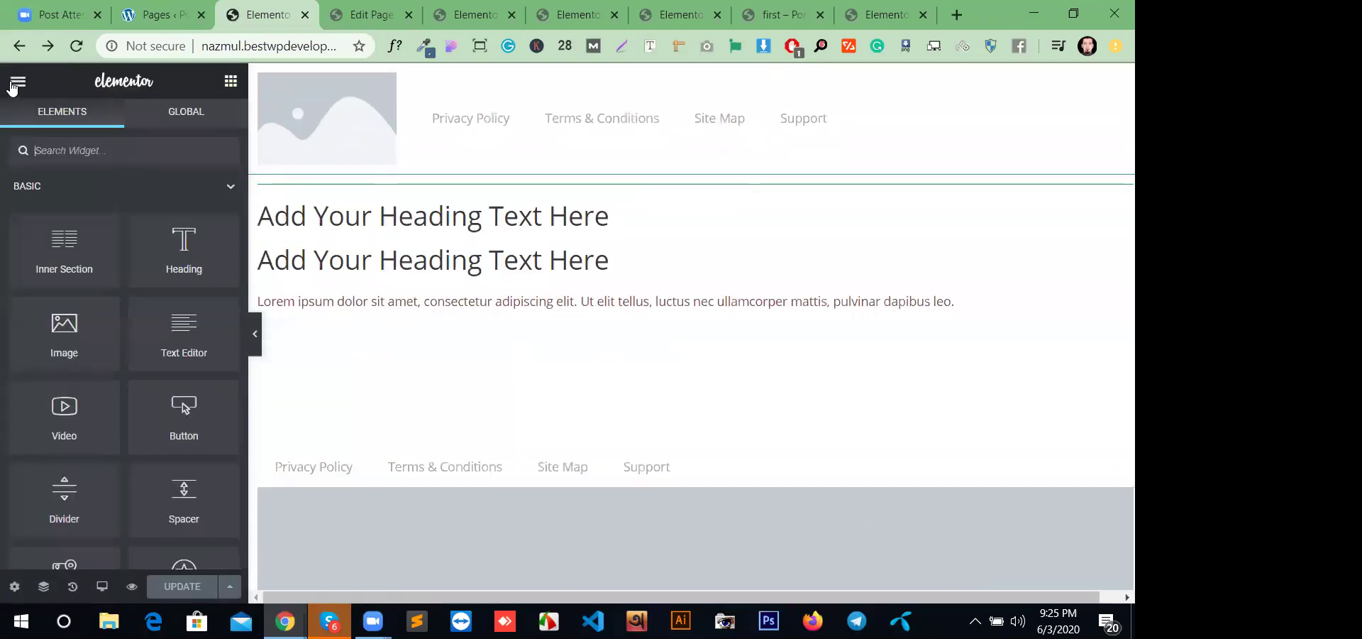
click(17, 83)
click(95, 159)
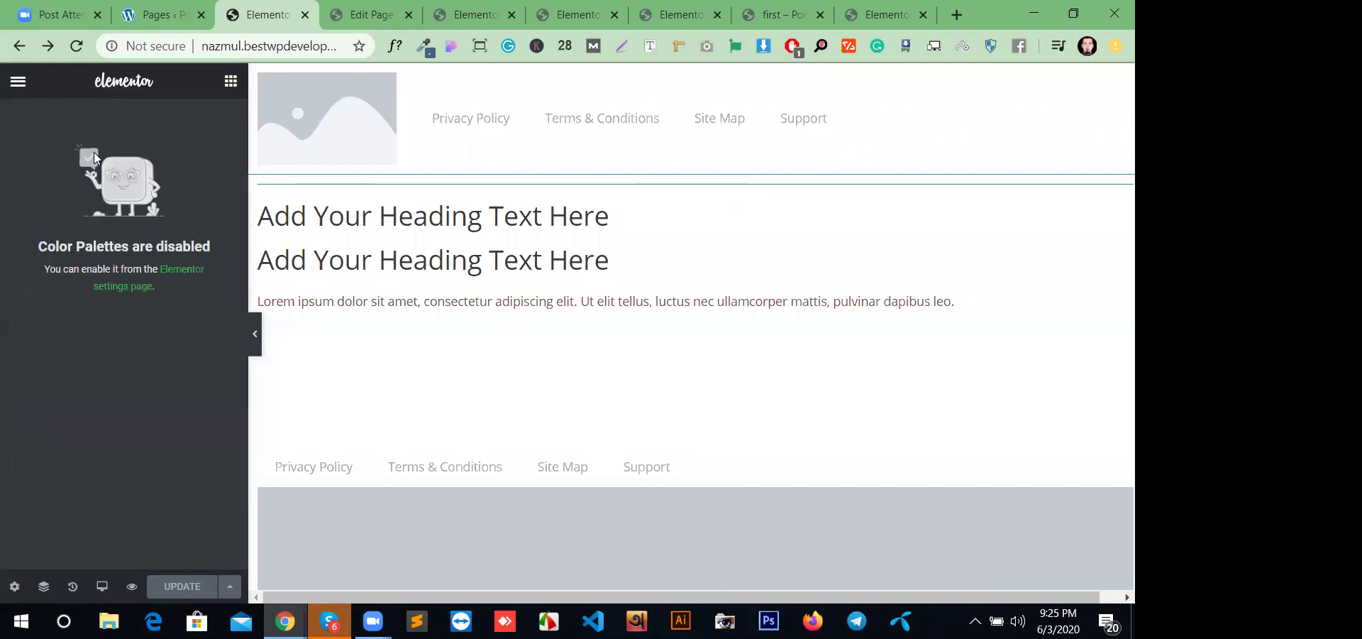
click(18, 83)
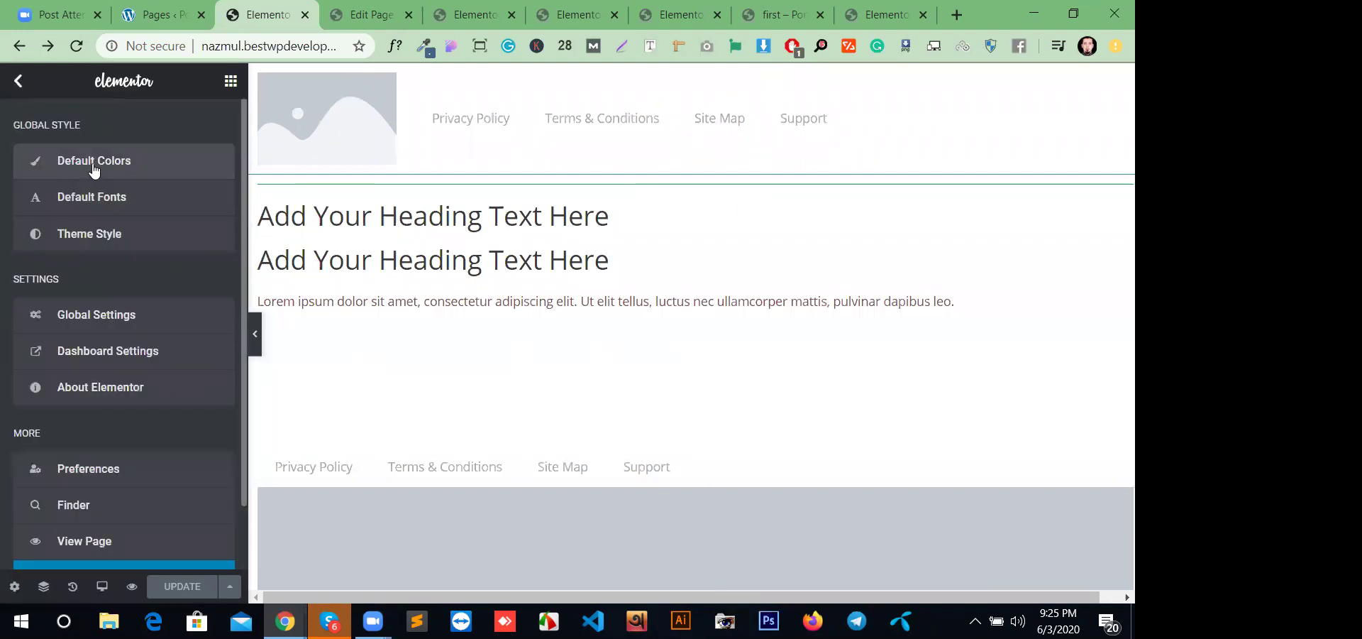
click(95, 202)
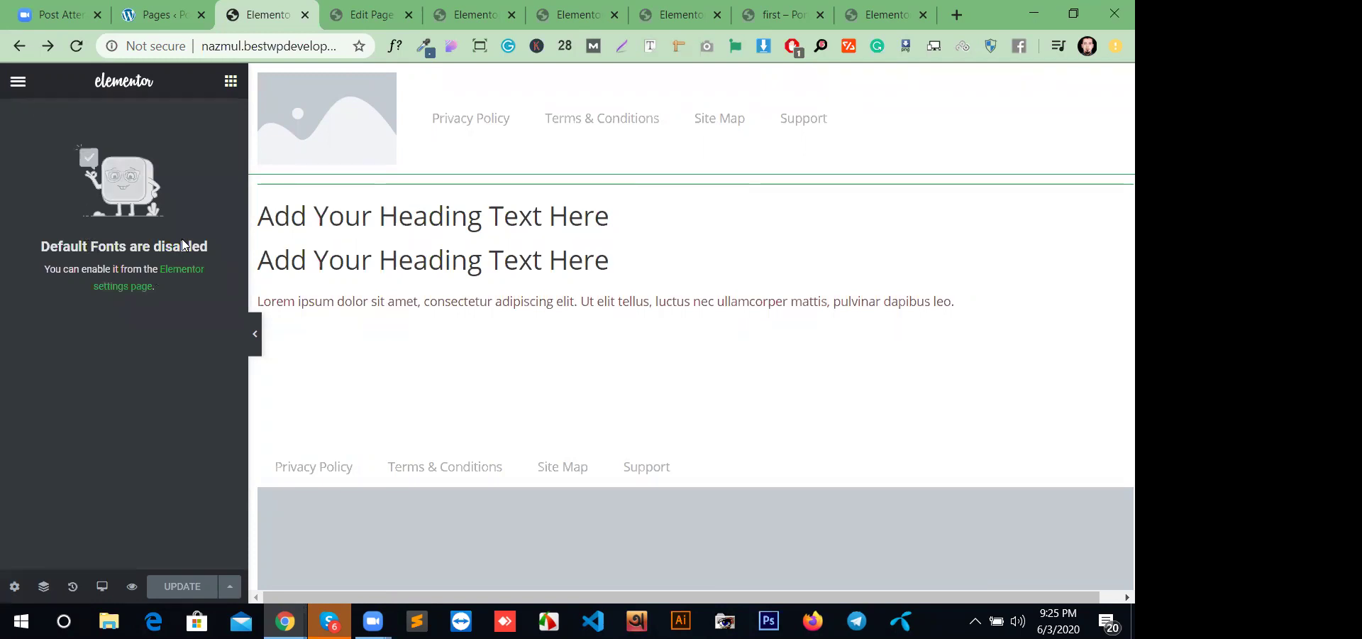
click(13, 84)
click(82, 160)
click(18, 81)
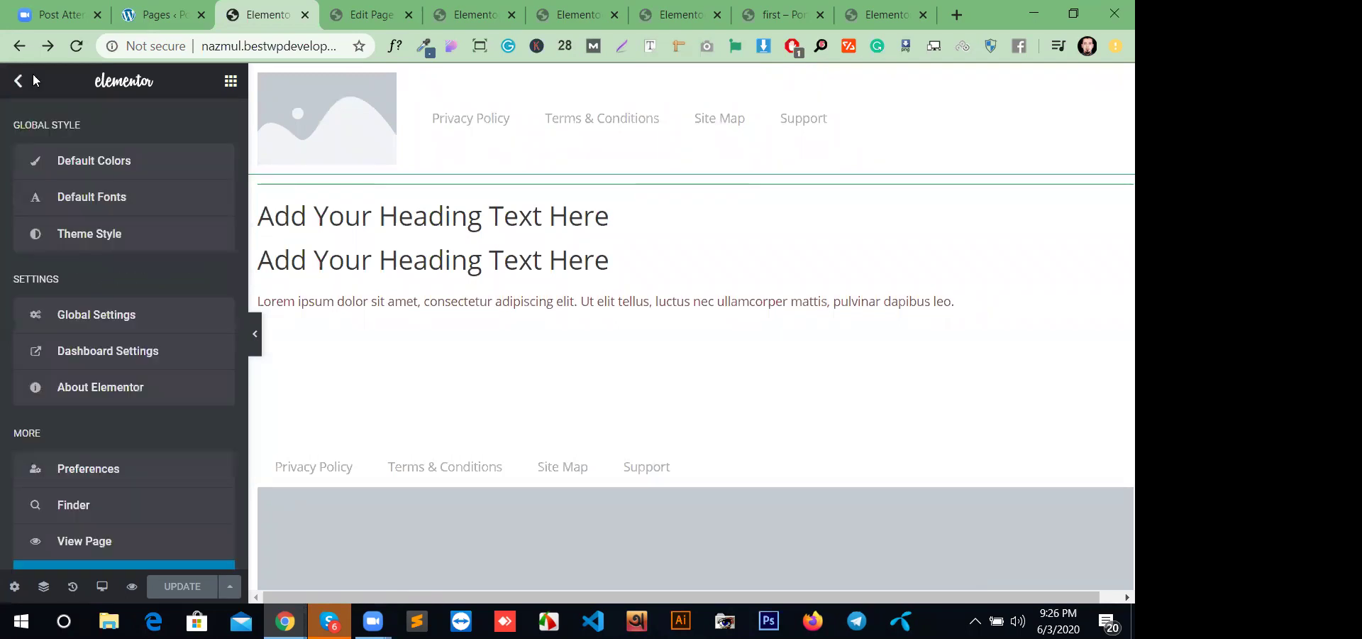
- Turn off Disable Default Colors and Disable Default Fonts in the Elementor general settings and save the changes
click(458, 16)
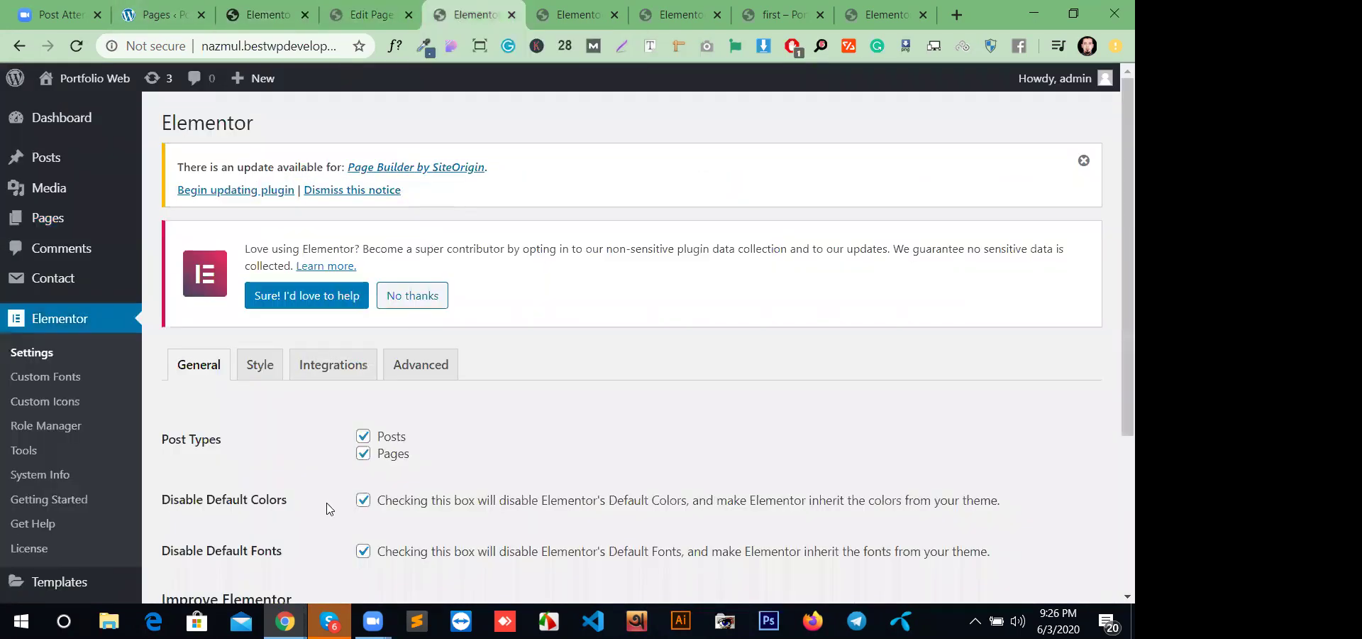
scroll(328, 507, down, 2)
click(364, 323)
click(364, 375)
click(213, 534)
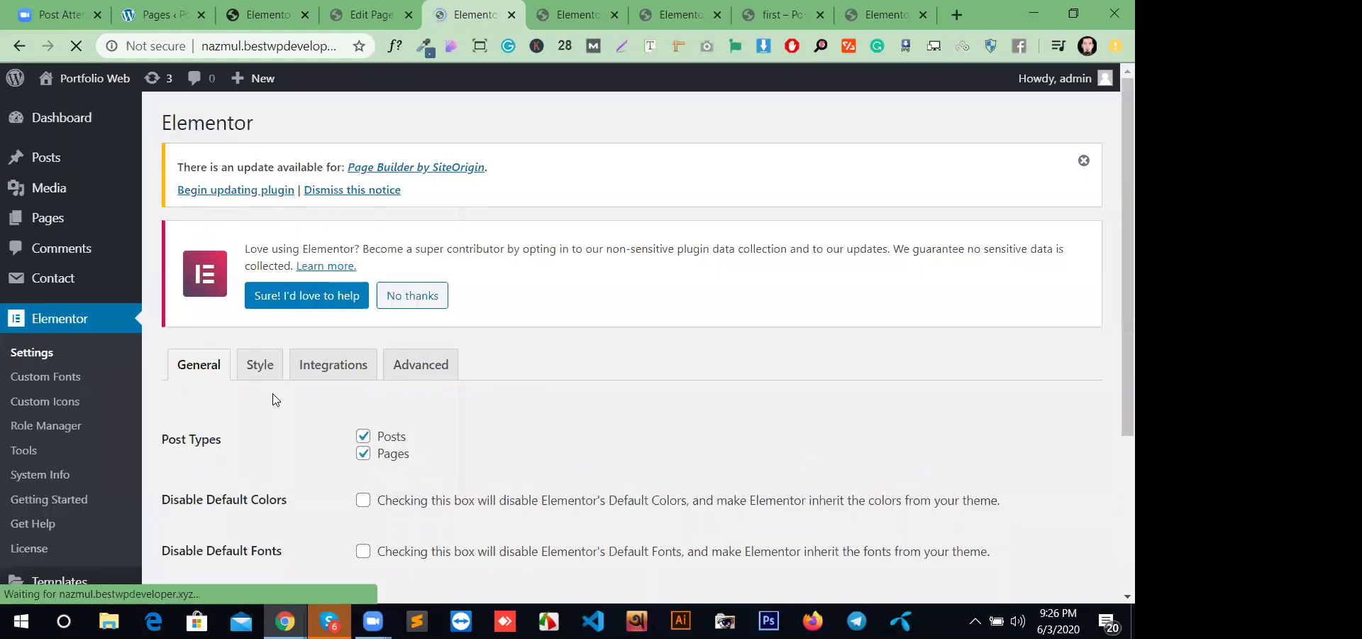
- Review Elementor's Style settings from Default Generic Fonts to Image Lightbox, toggling the Image Lightbox option off and on again
click(260, 364)
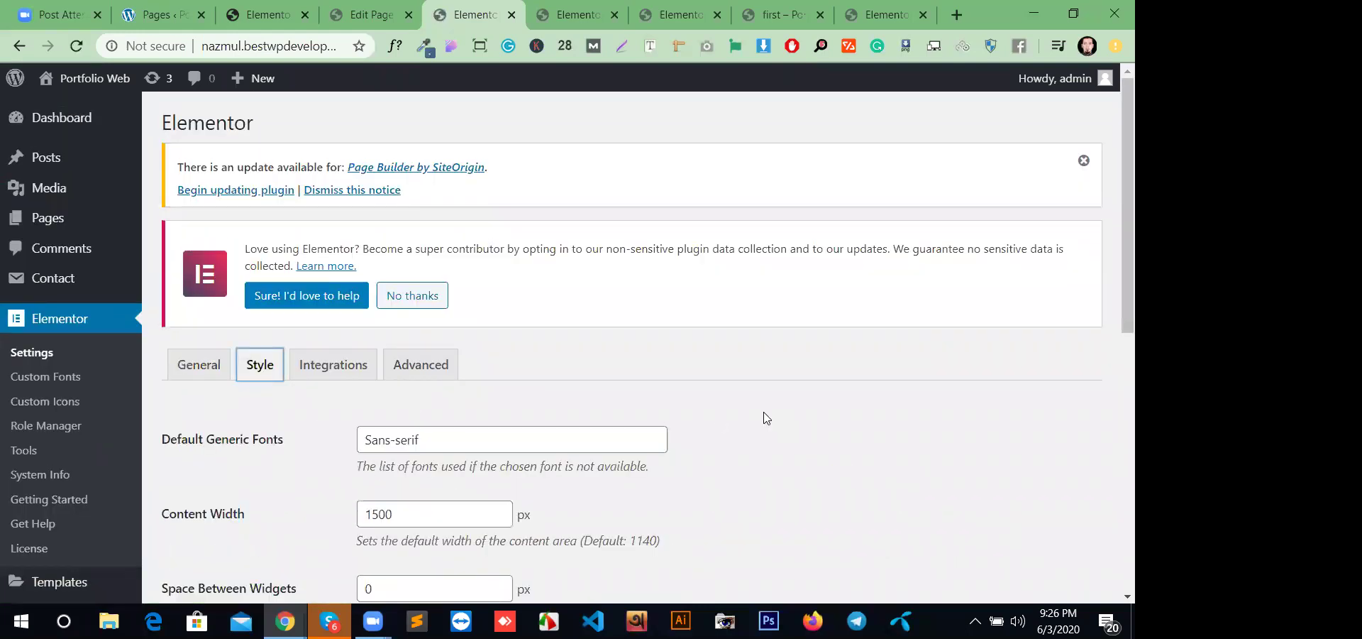
scroll(674, 415, down, 2)
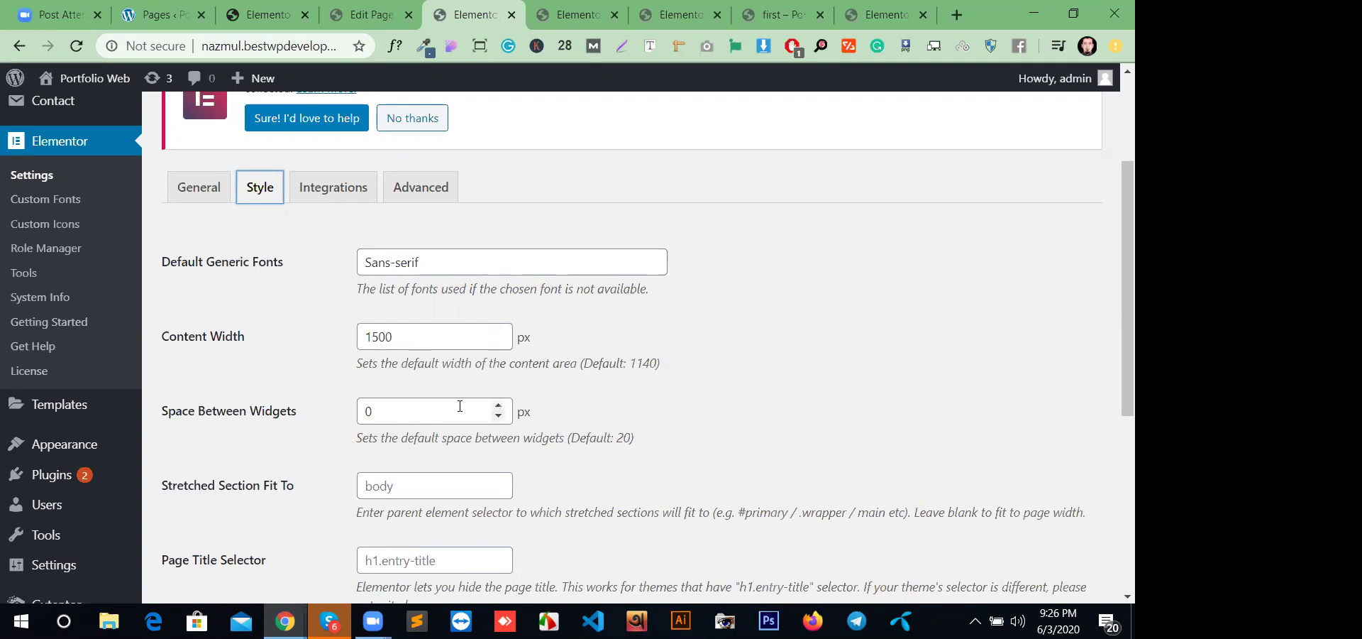
scroll(459, 405, down, 3)
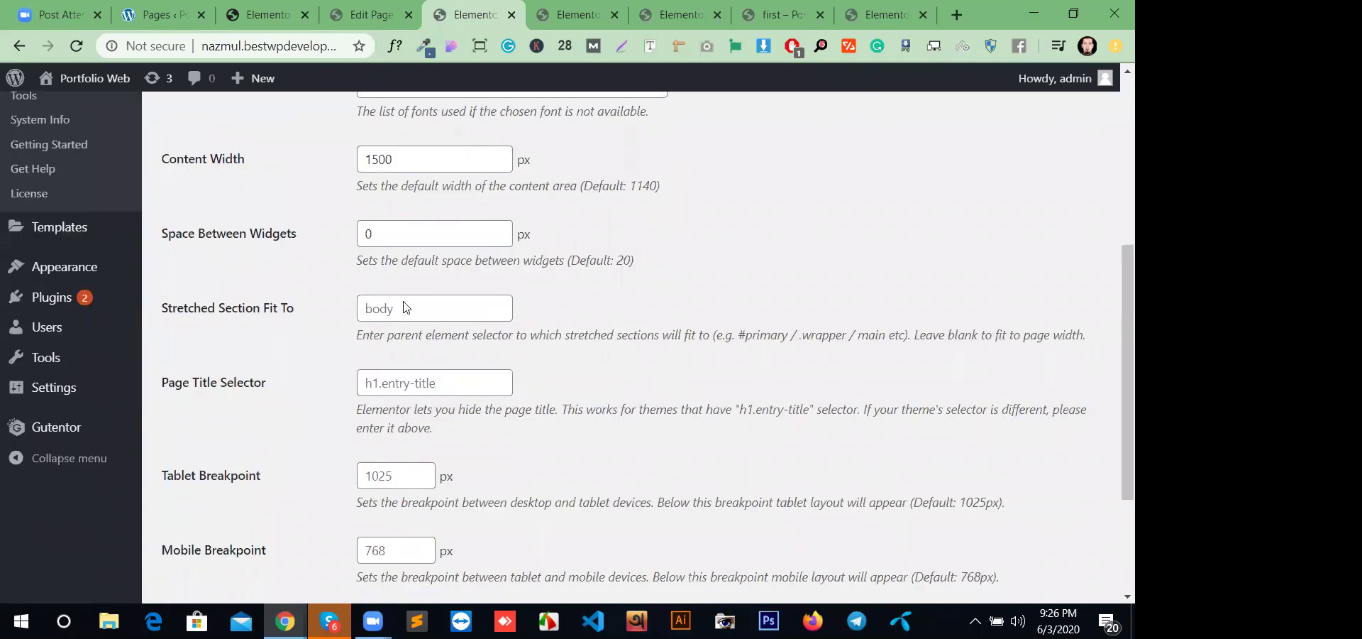
scroll(309, 412, down, 1)
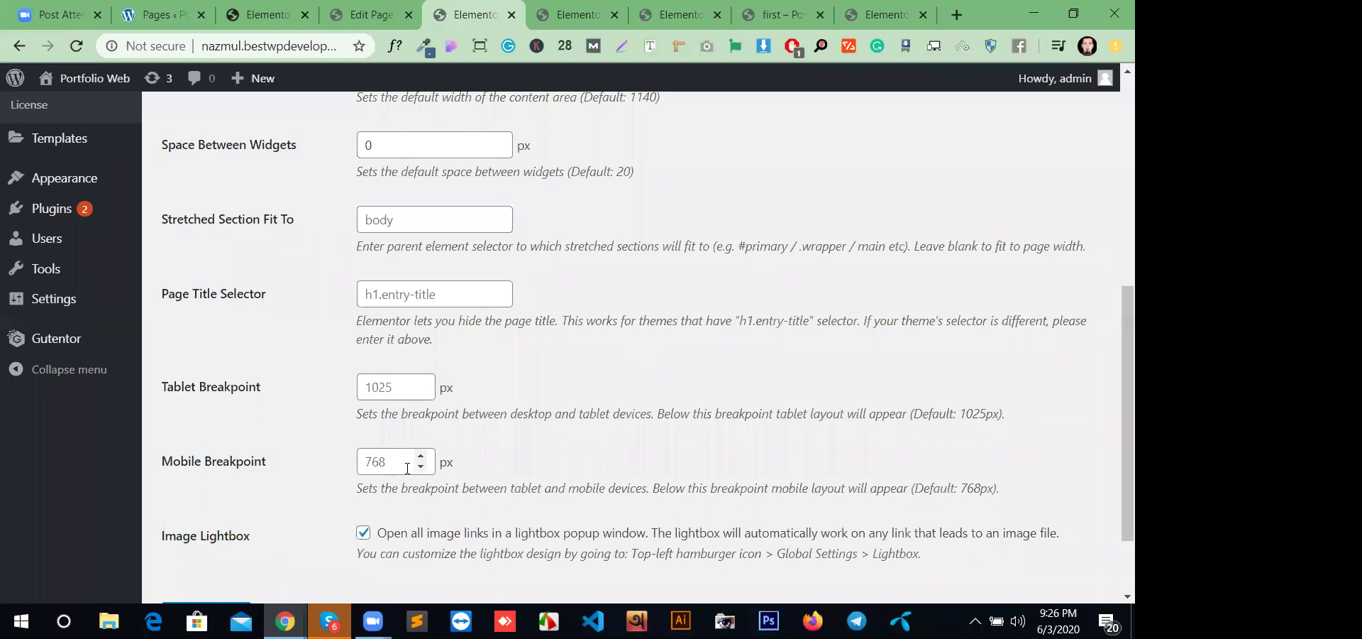
scroll(340, 525, down, 2)
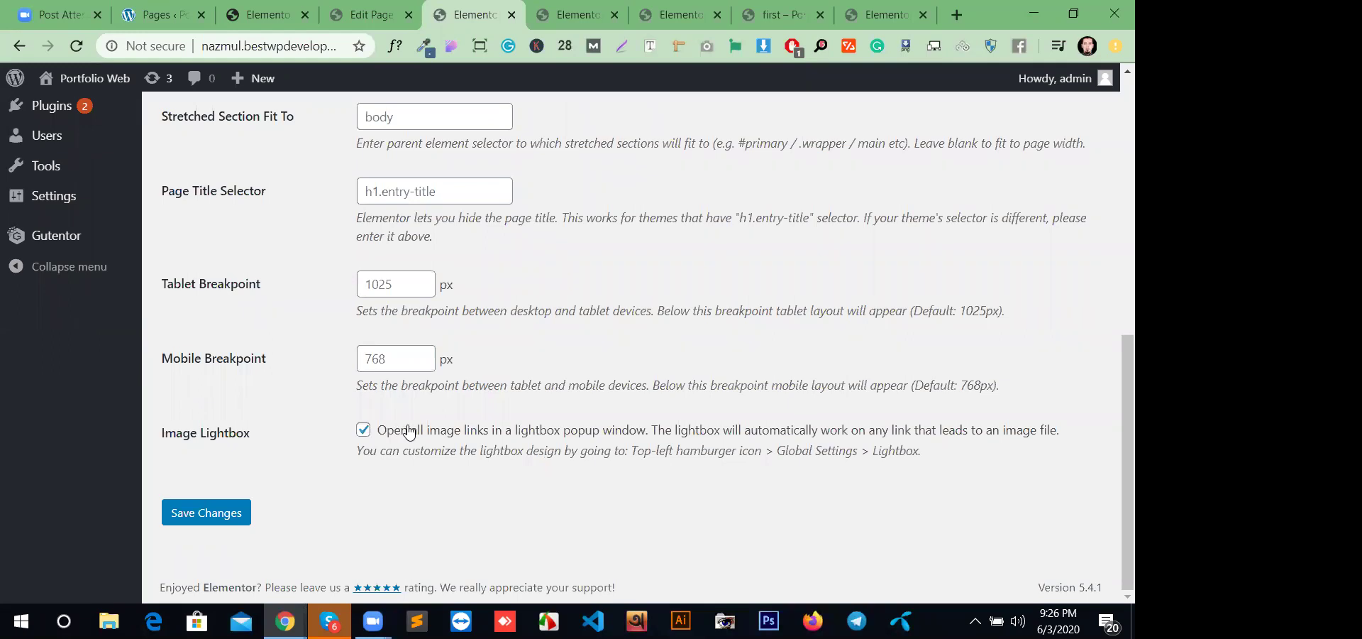
click(364, 430)
click(364, 430)
scroll(372, 450, up, 8)
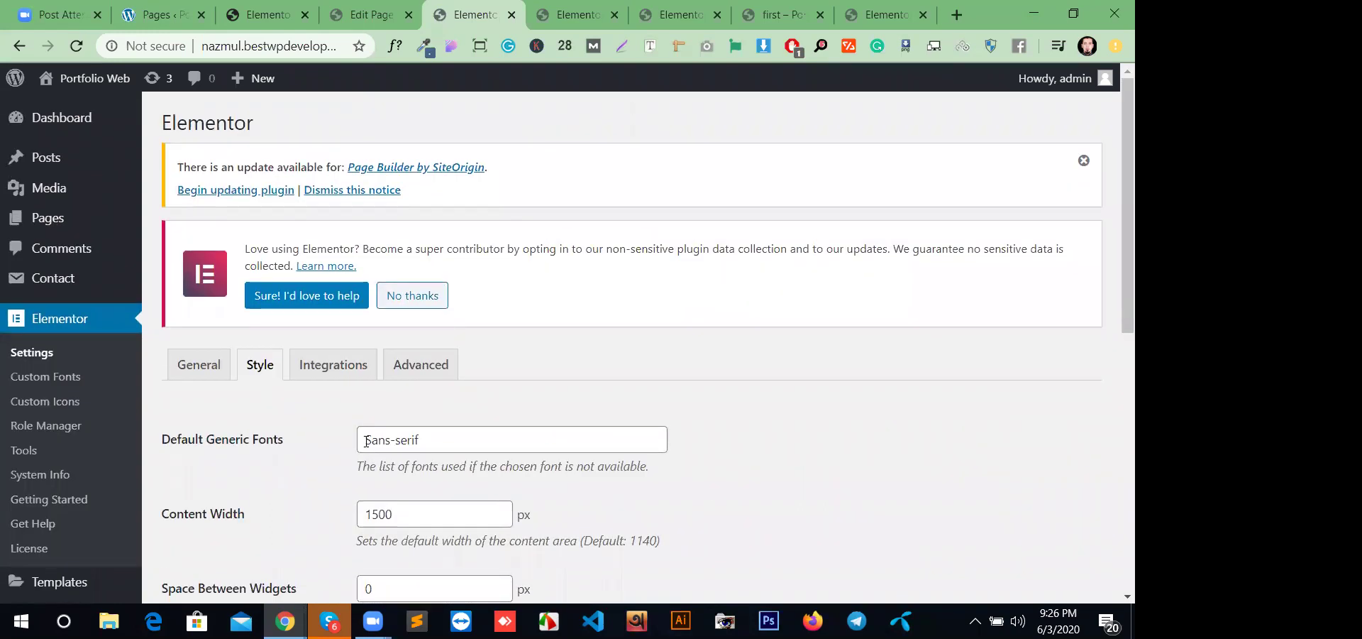
scroll(323, 551, down, 10)
scroll(323, 496, up, 10)
- Return to the page editor and view the Style and Lightbox sections of its Global Settings
click(266, 15)
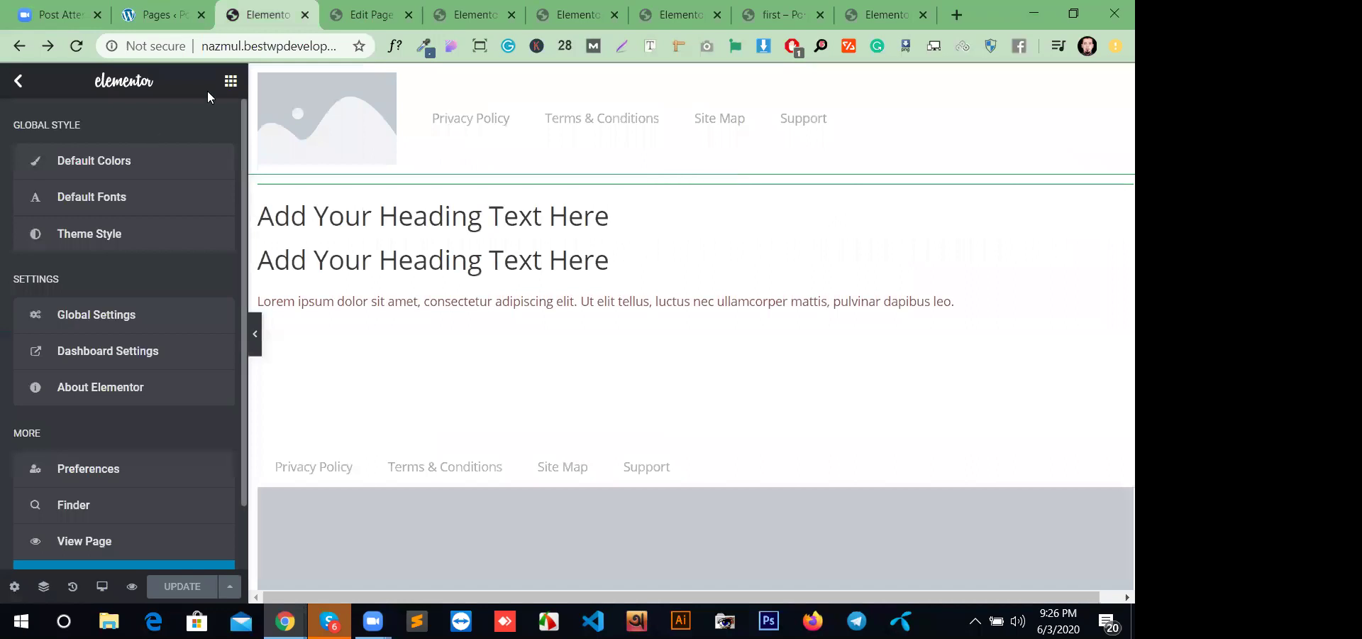
click(148, 314)
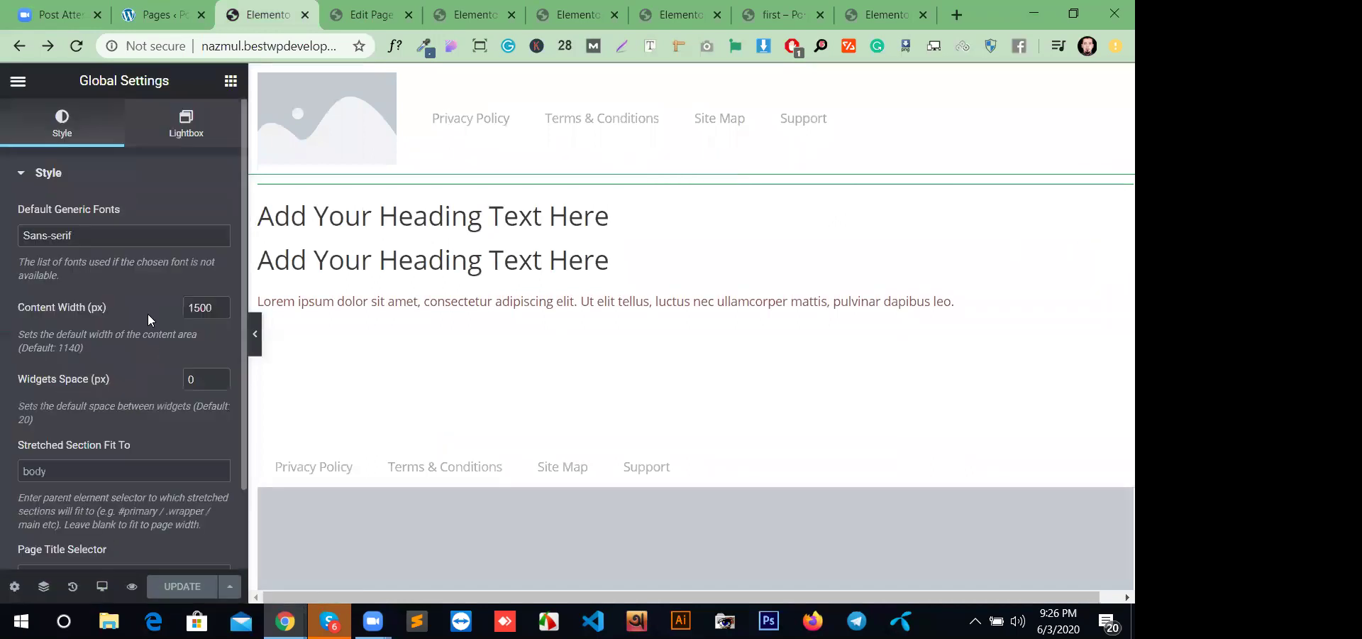
click(184, 137)
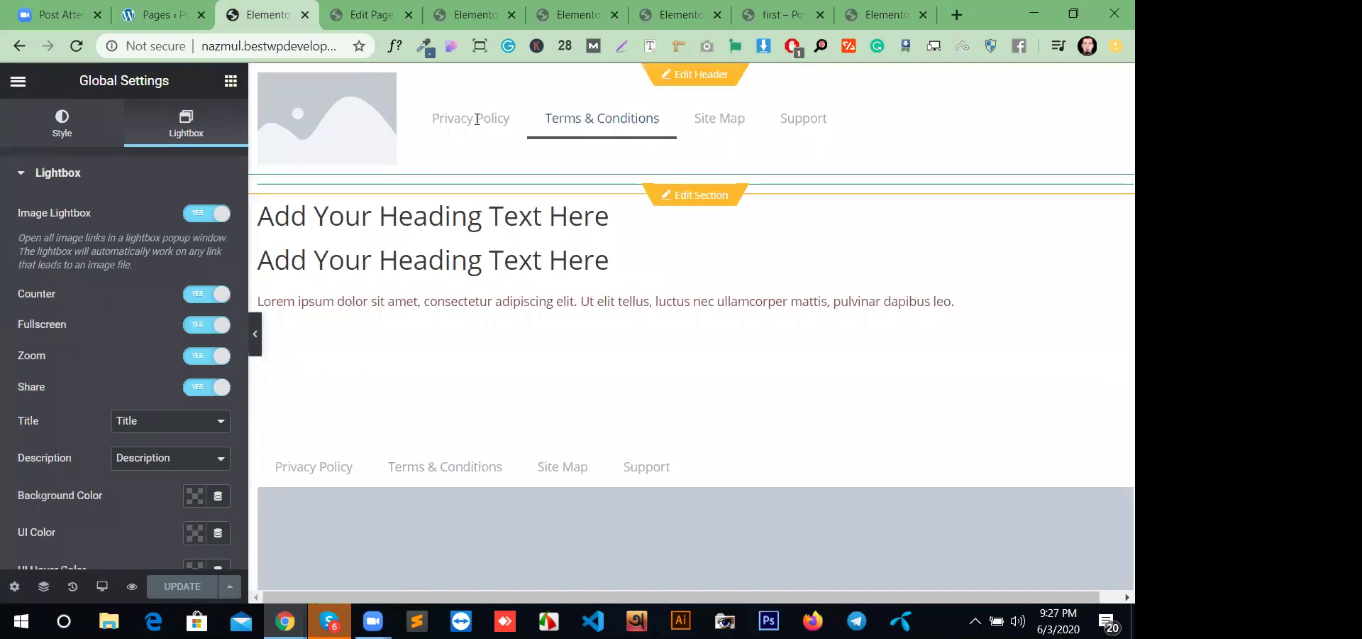
- Select the large image placeholder below the footer links and set its link to Media File
scroll(745, 481, down, 3)
click(702, 433)
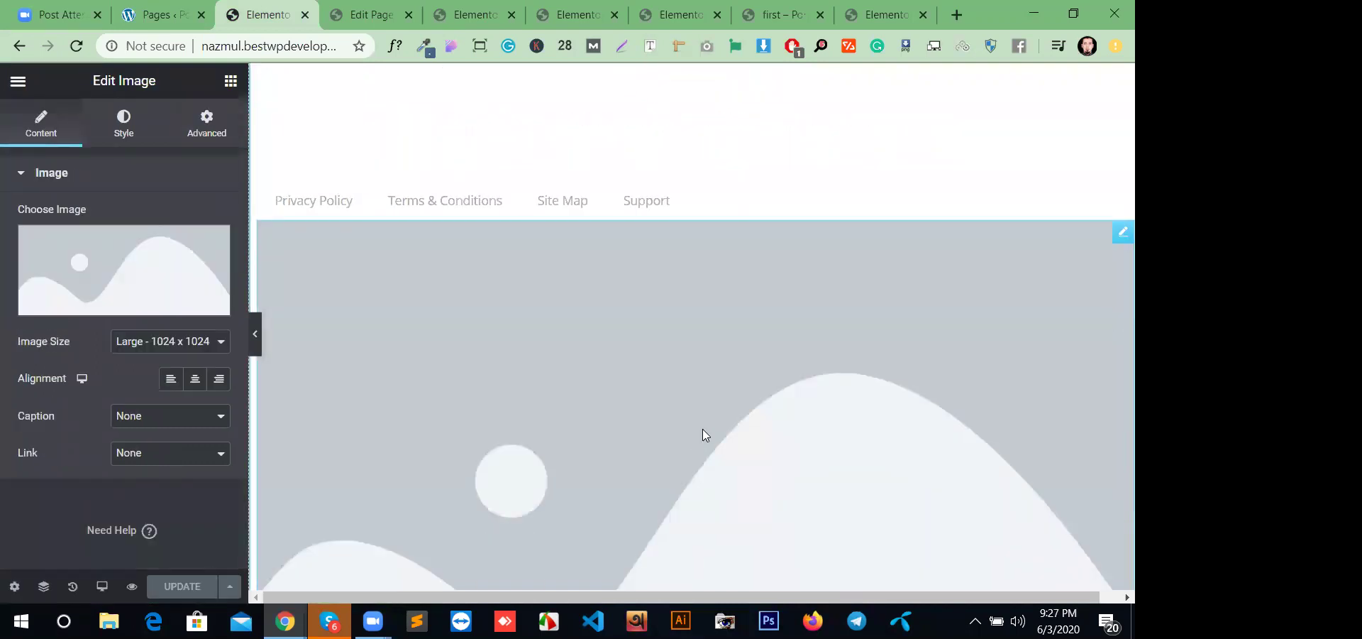
click(161, 457)
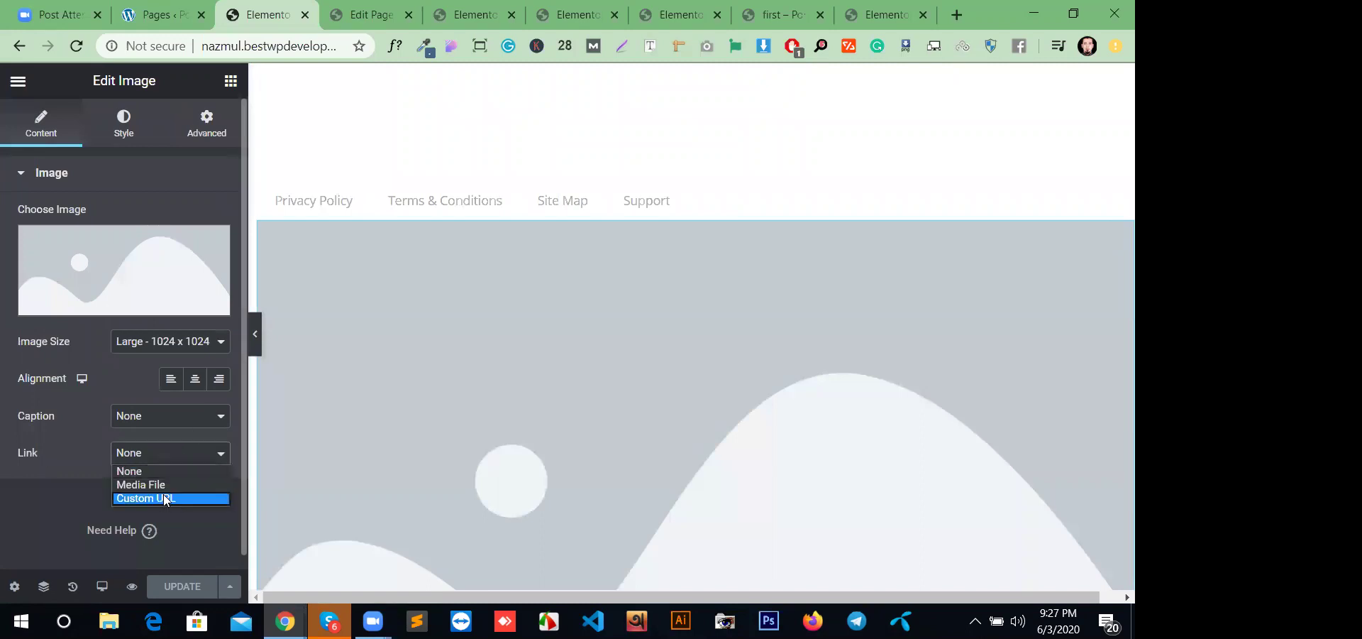
click(167, 485)
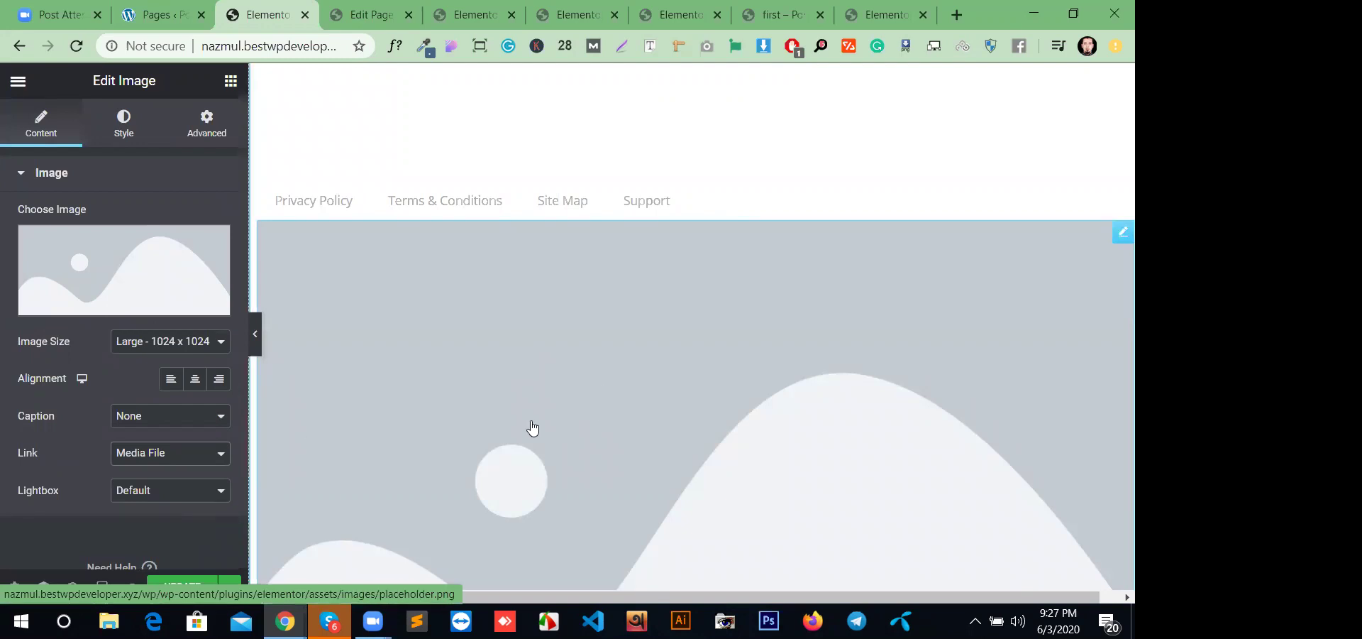
- Try the None and Custom URL link options on the image, keeping its caption set to None
click(178, 455)
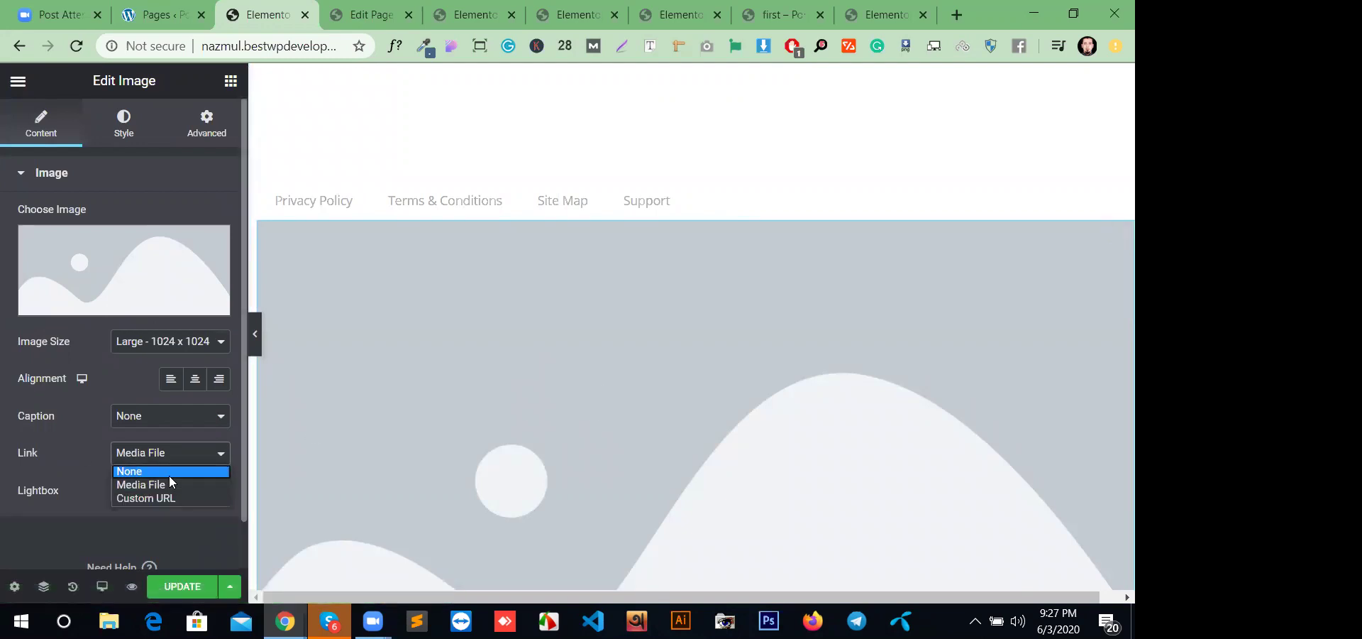
click(169, 473)
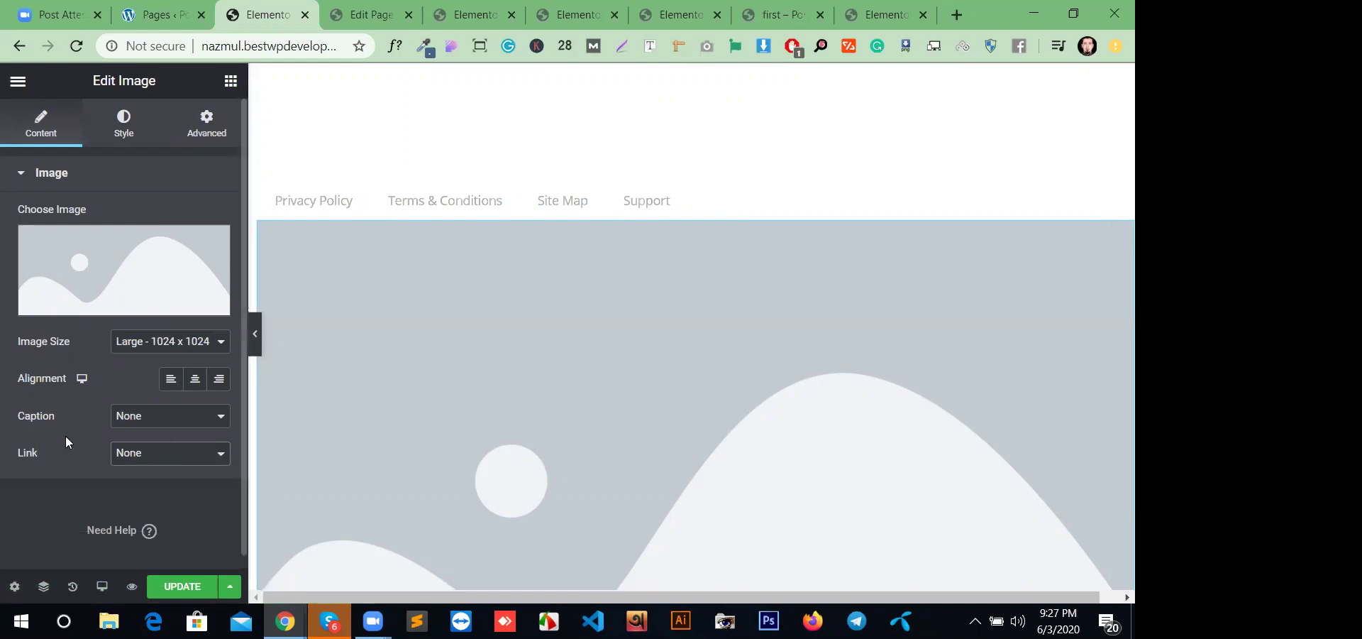
click(159, 419)
click(168, 435)
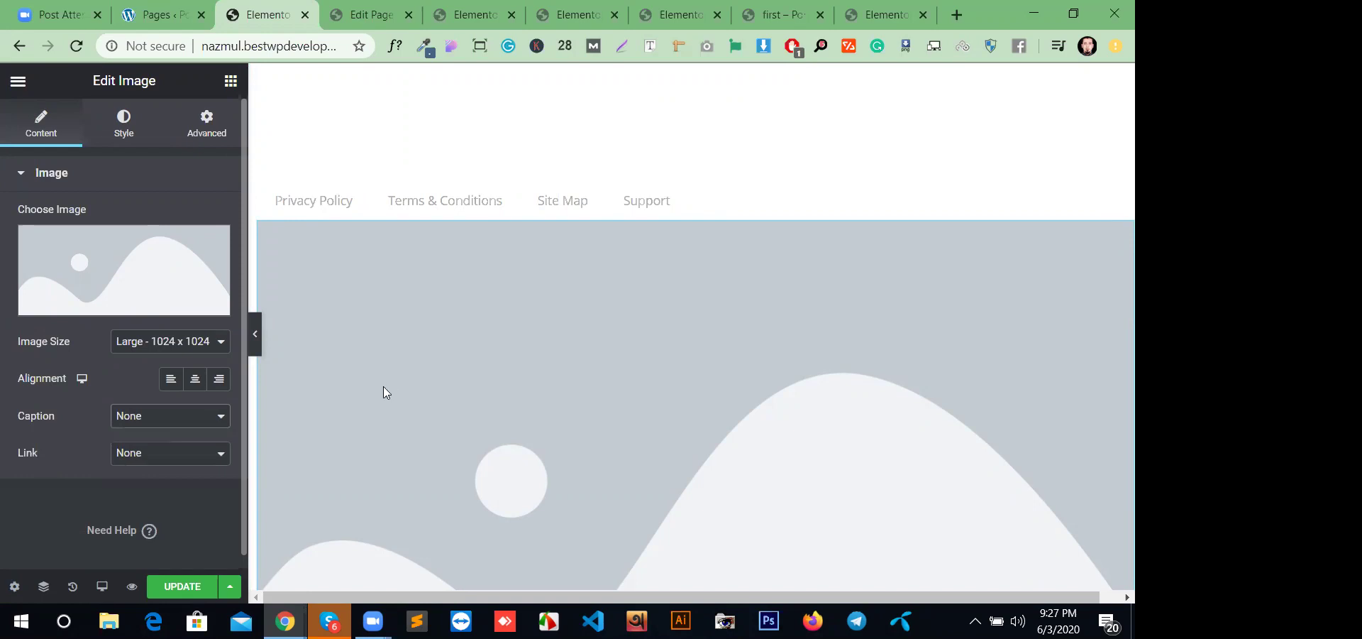
click(177, 453)
click(172, 495)
click(169, 501)
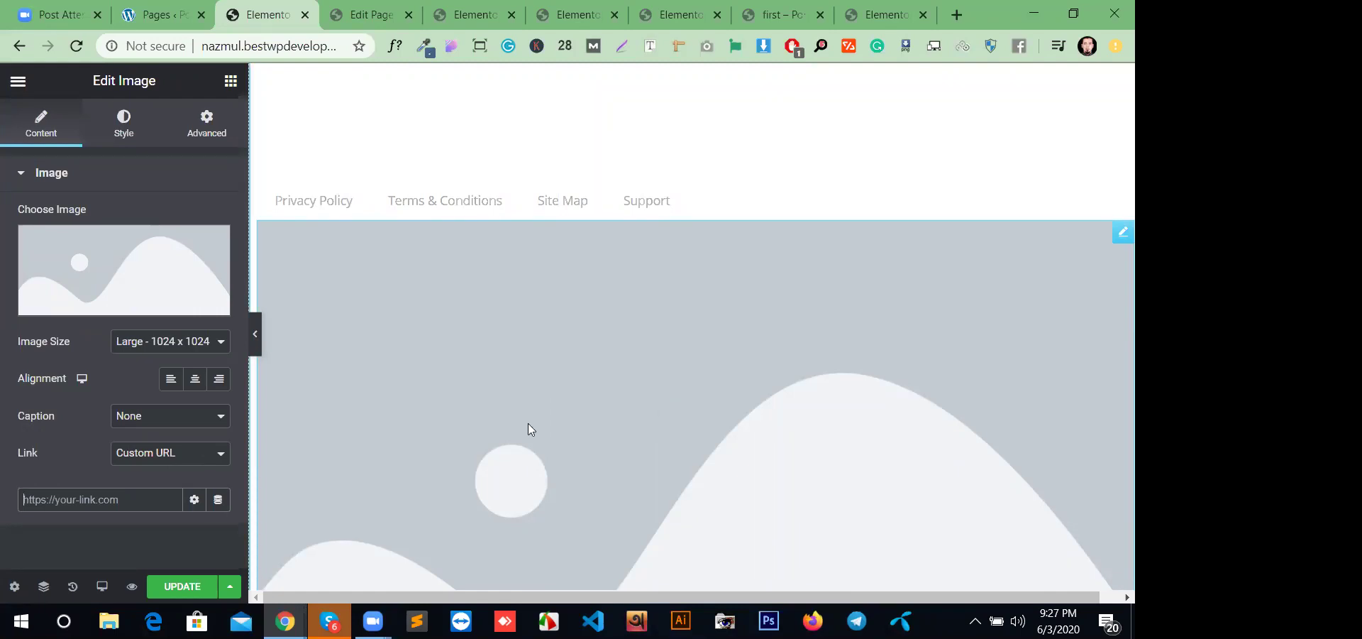
- Set the image's link to Media File with Lightbox set to Yes, and open the image in the lightbox
click(179, 455)
click(158, 487)
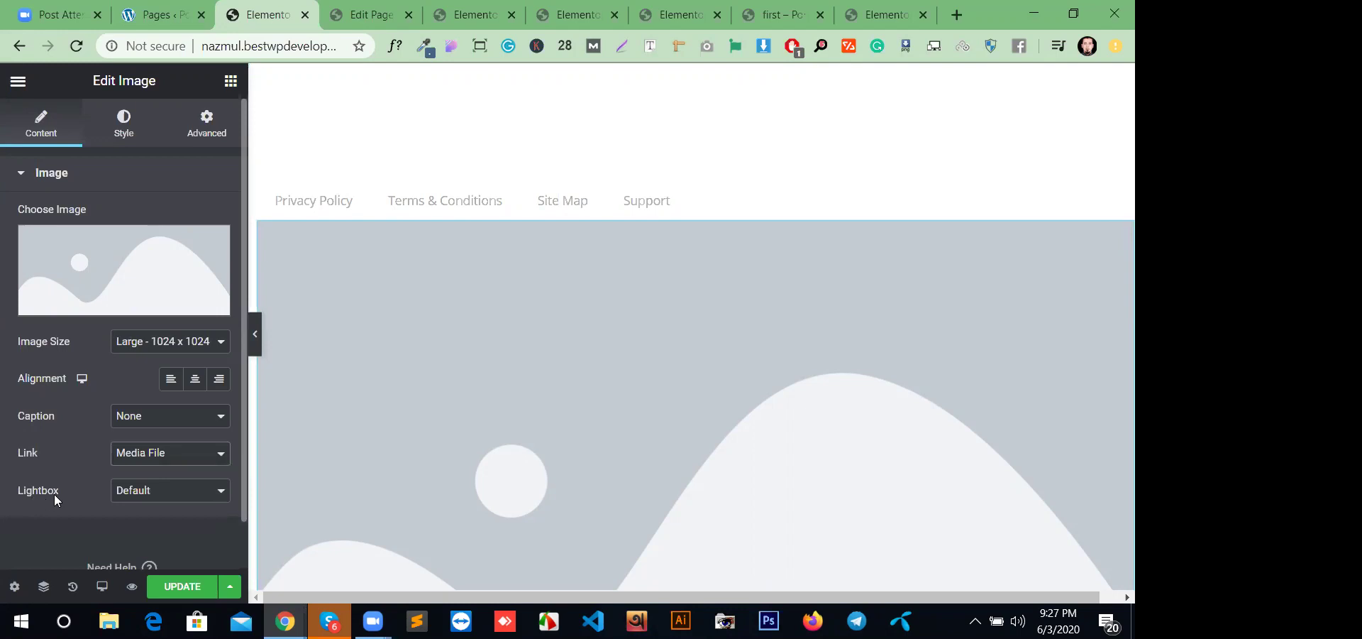
click(159, 490)
click(145, 522)
click(661, 414)
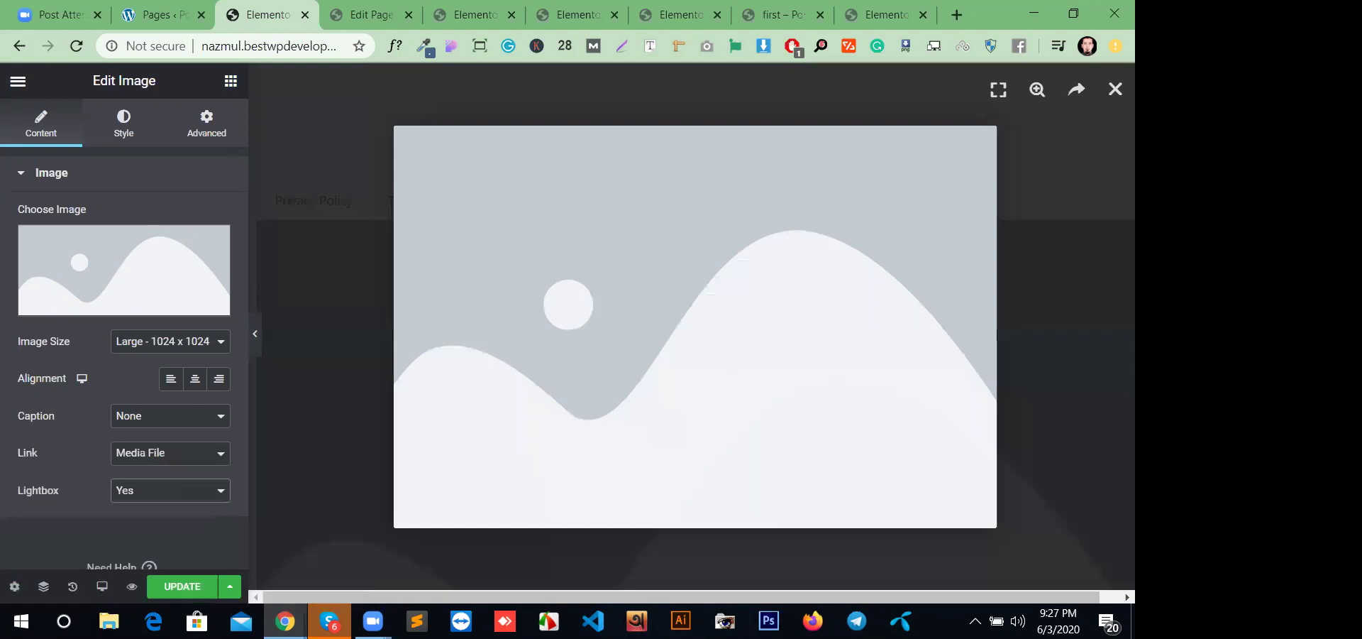
- Close and reopen the image's lightbox, and display the global Lightbox settings beside it
click(1089, 204)
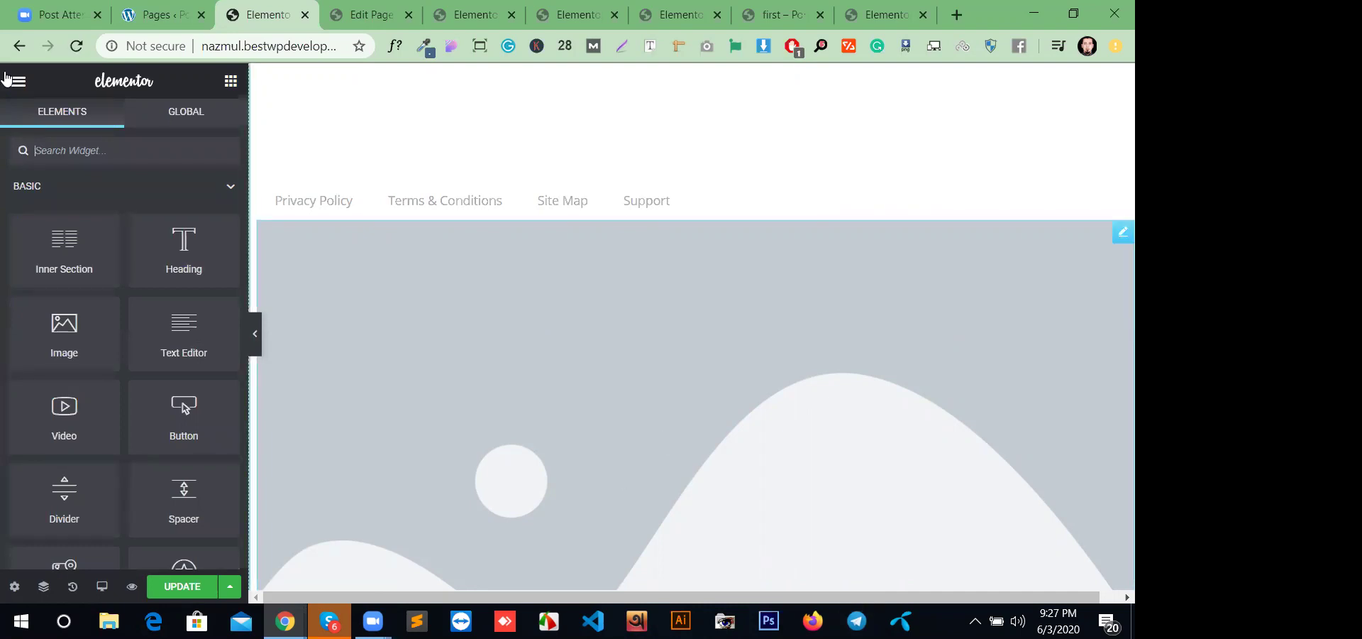
key(Escape)
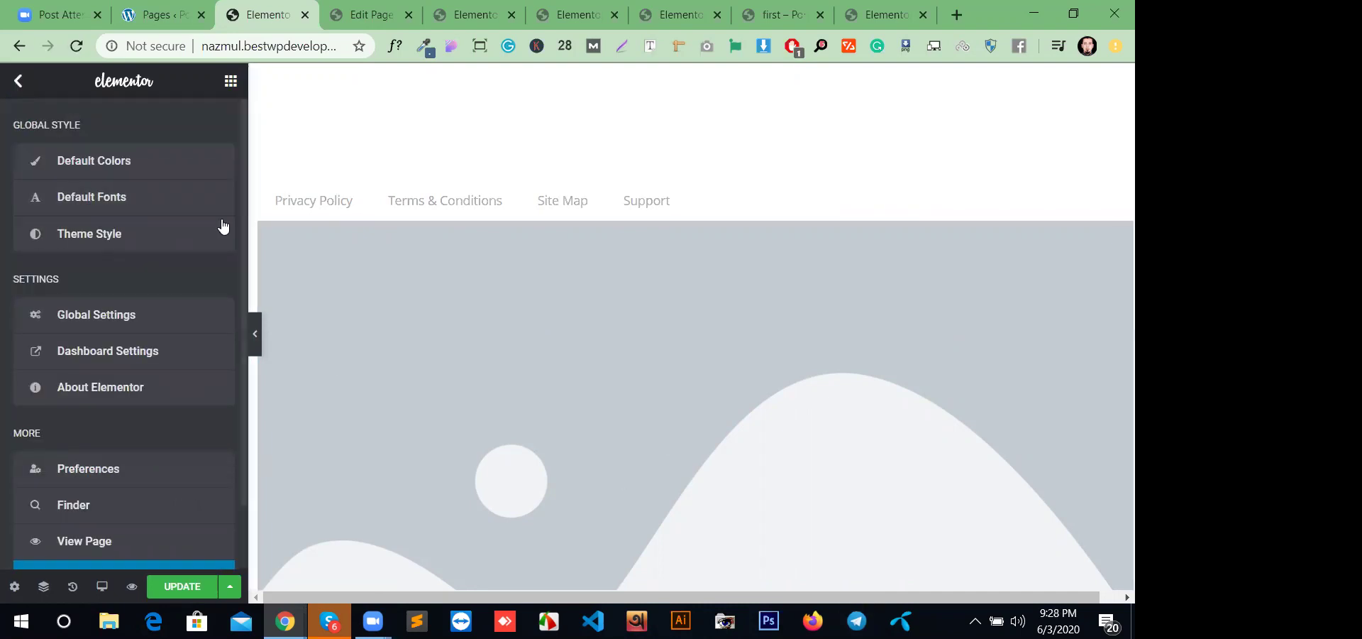
click(580, 319)
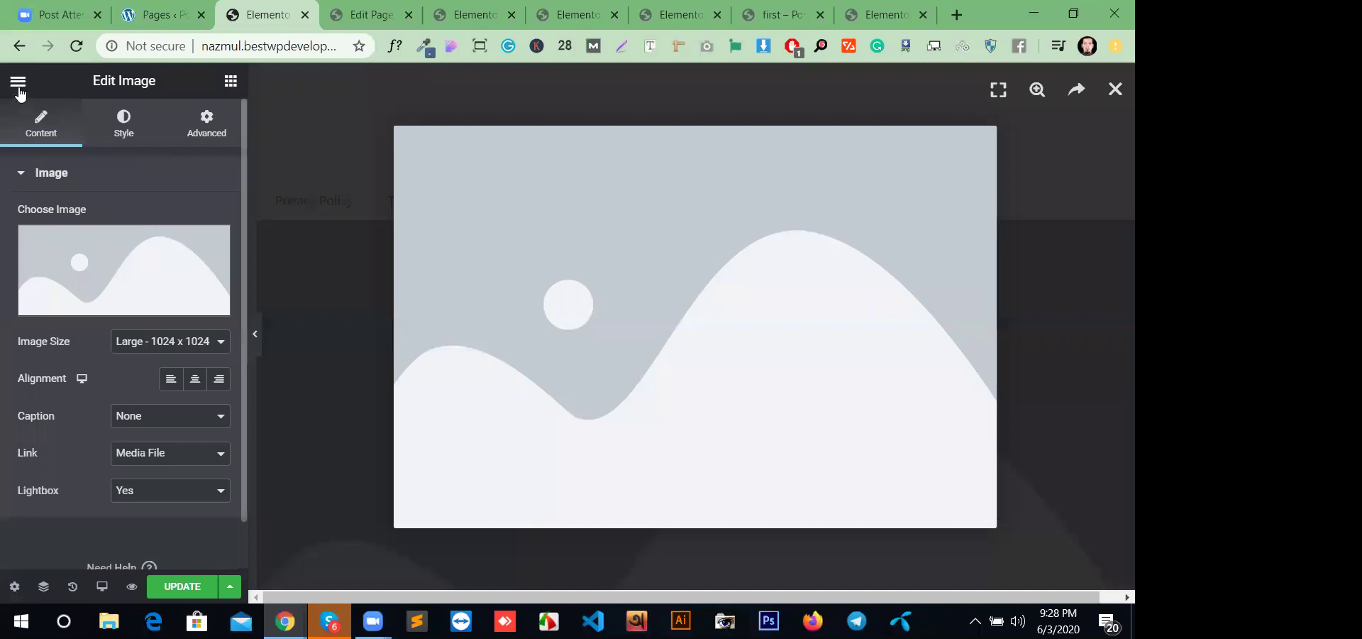
click(17, 80)
click(115, 314)
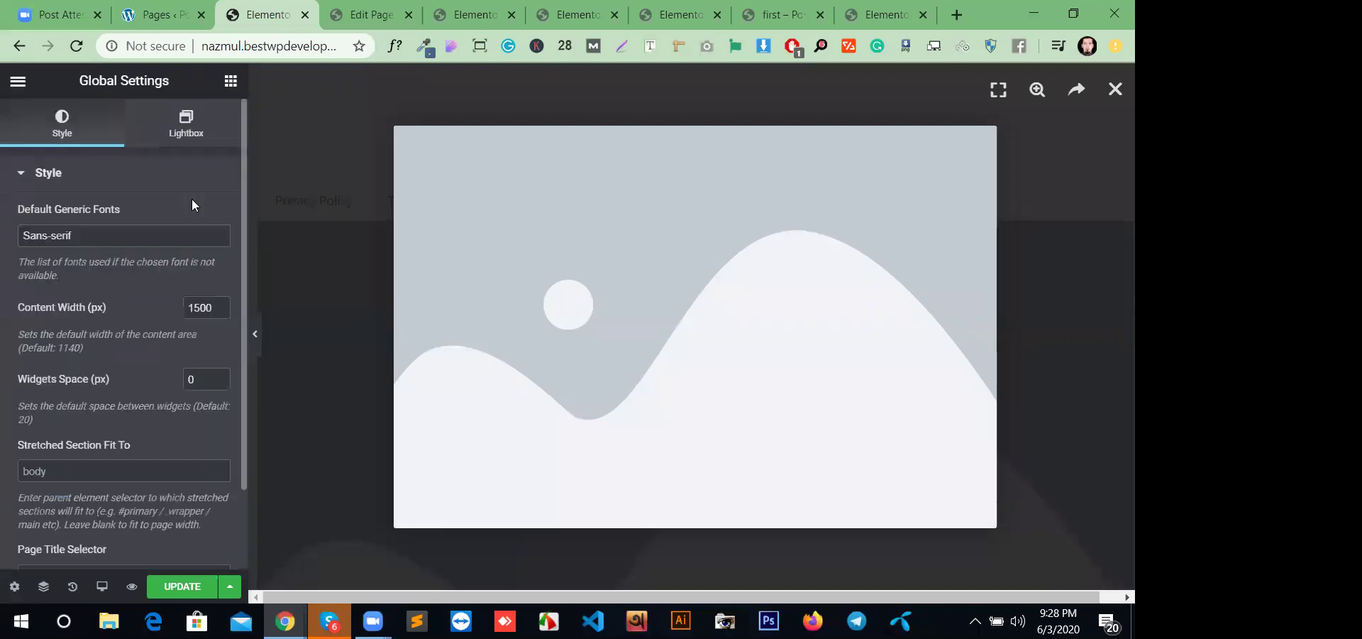
click(212, 142)
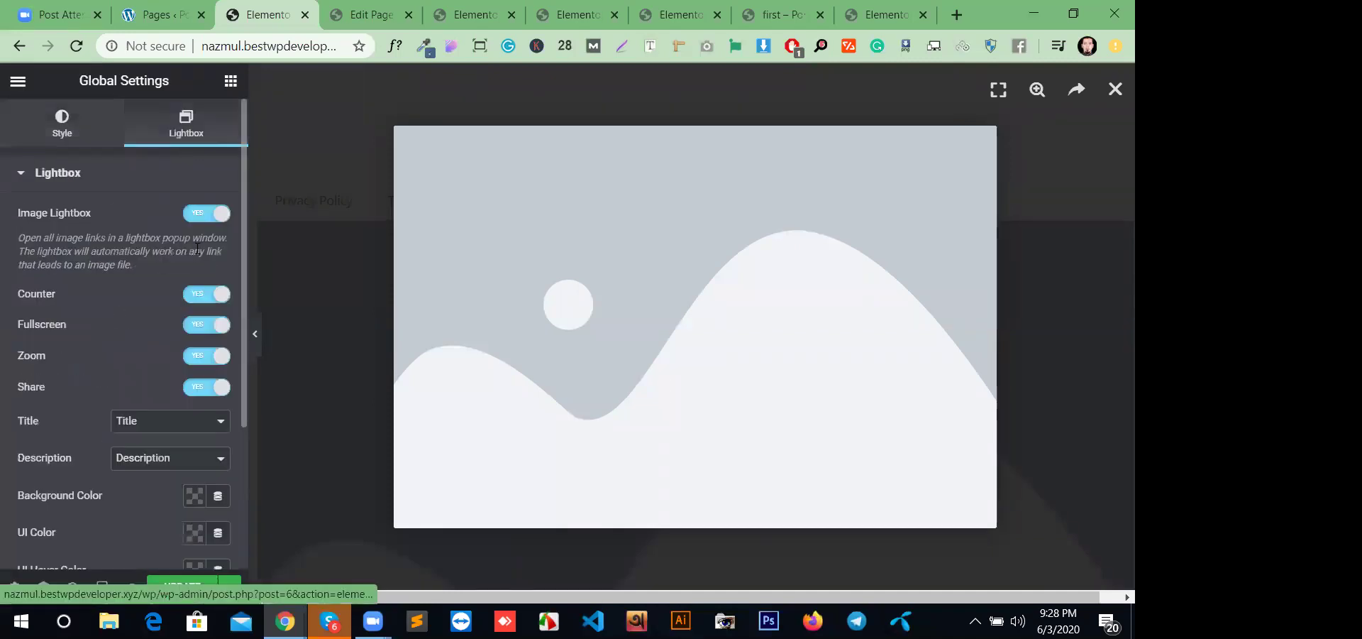
- Toggle the global Image Lightbox and Counter options off and back on, checking the open lightbox
click(212, 215)
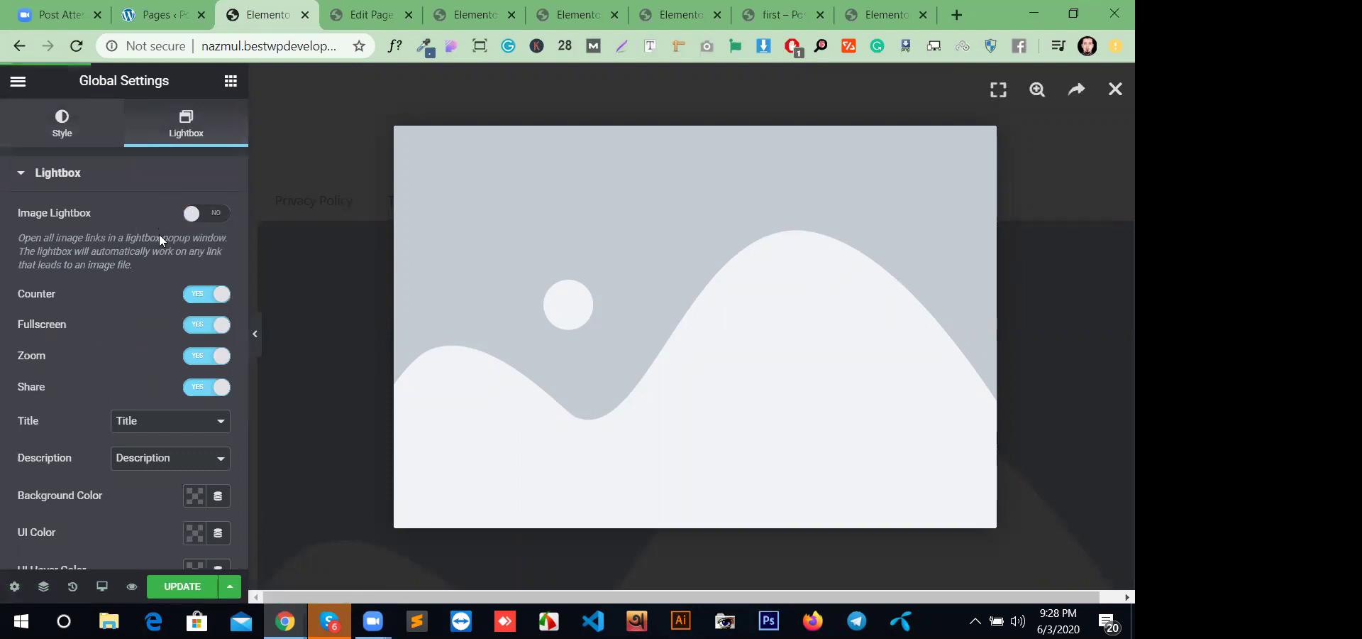
click(206, 214)
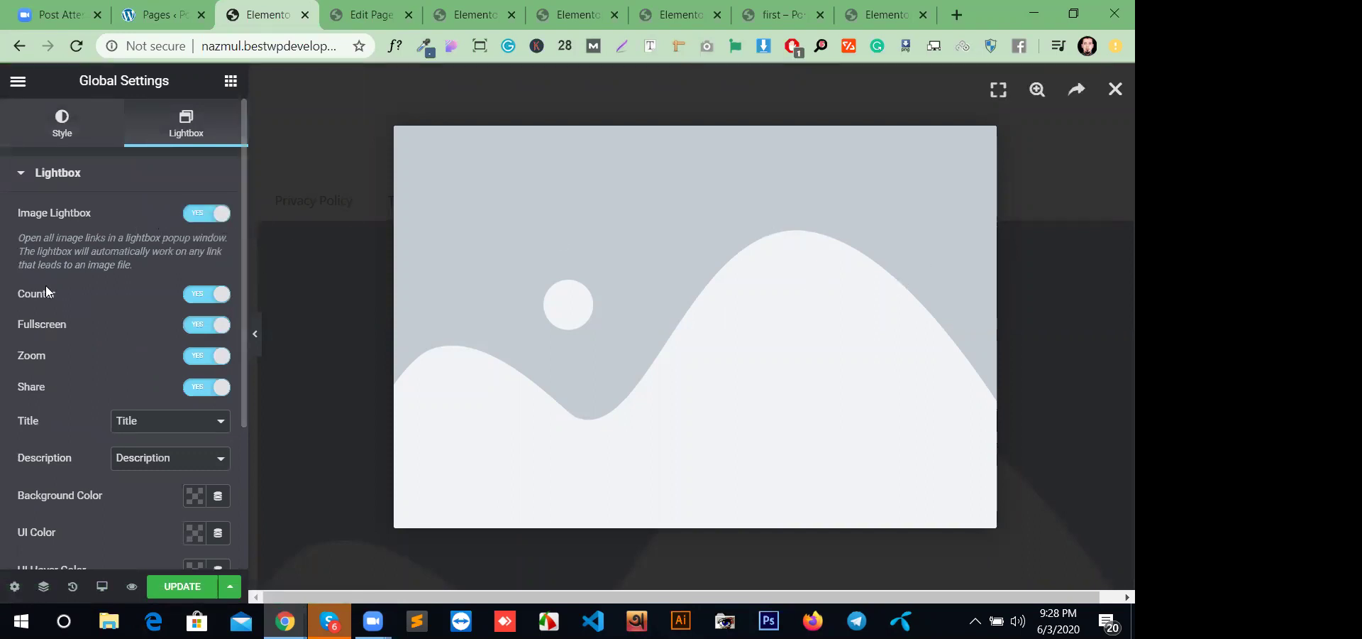
click(196, 296)
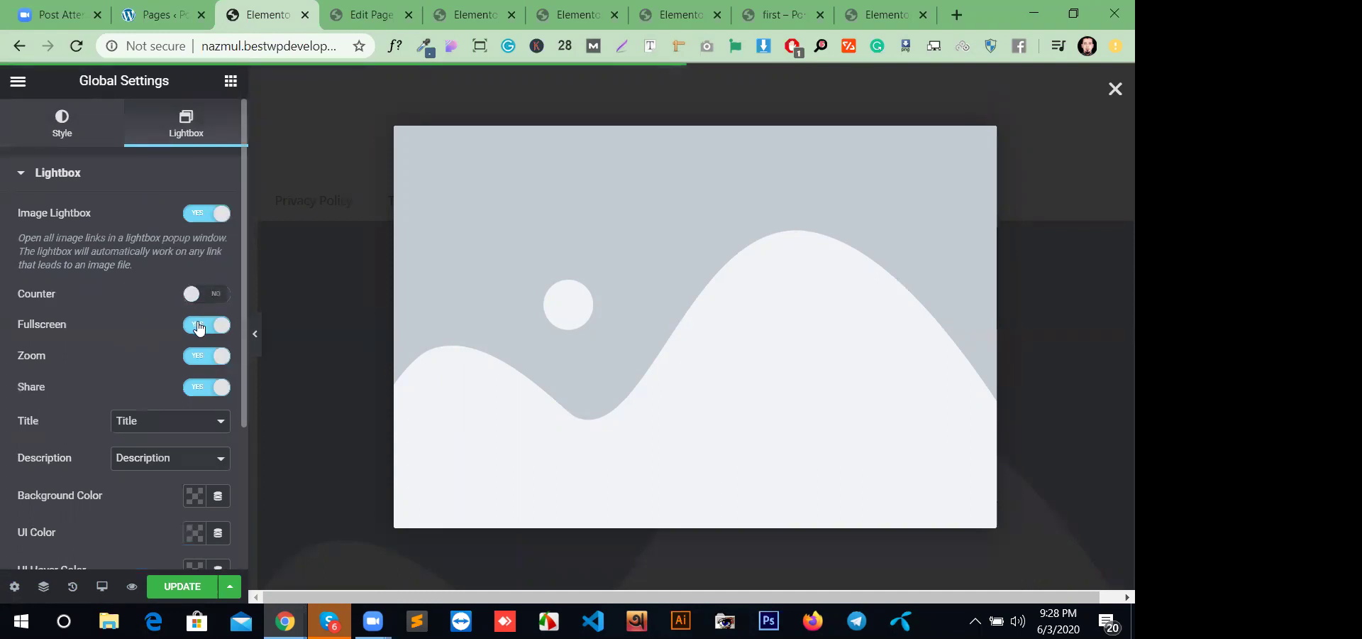
mouse_move(949, 132)
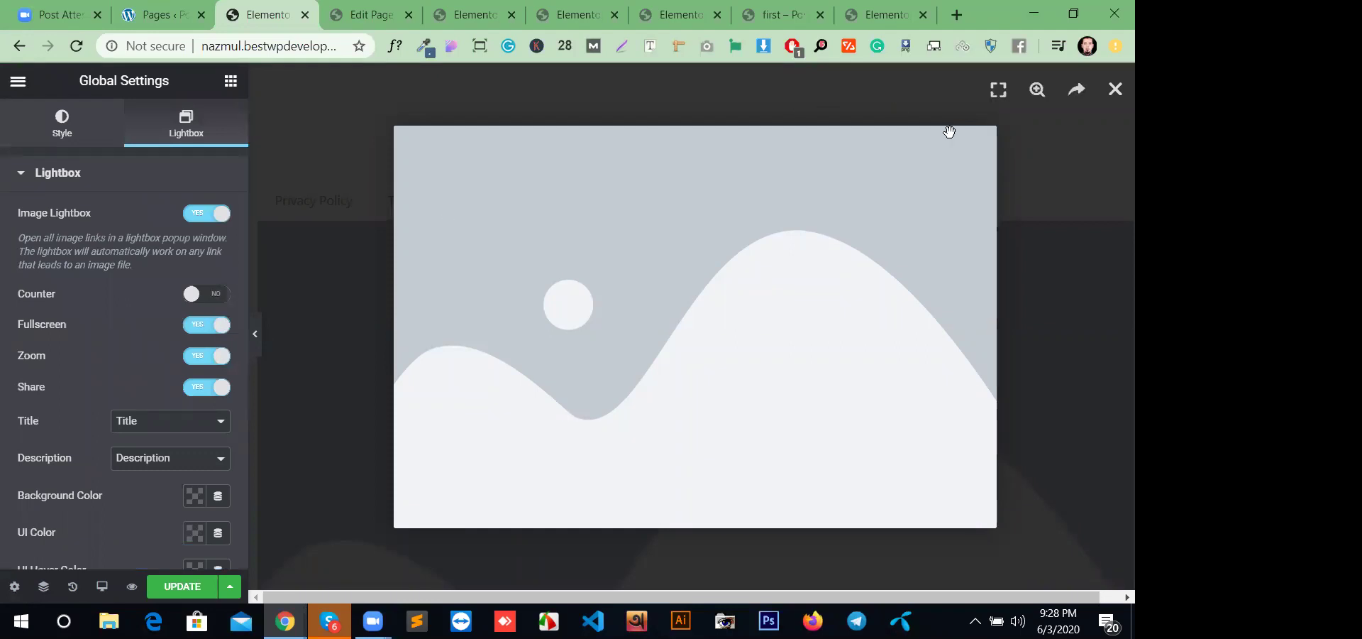
click(226, 304)
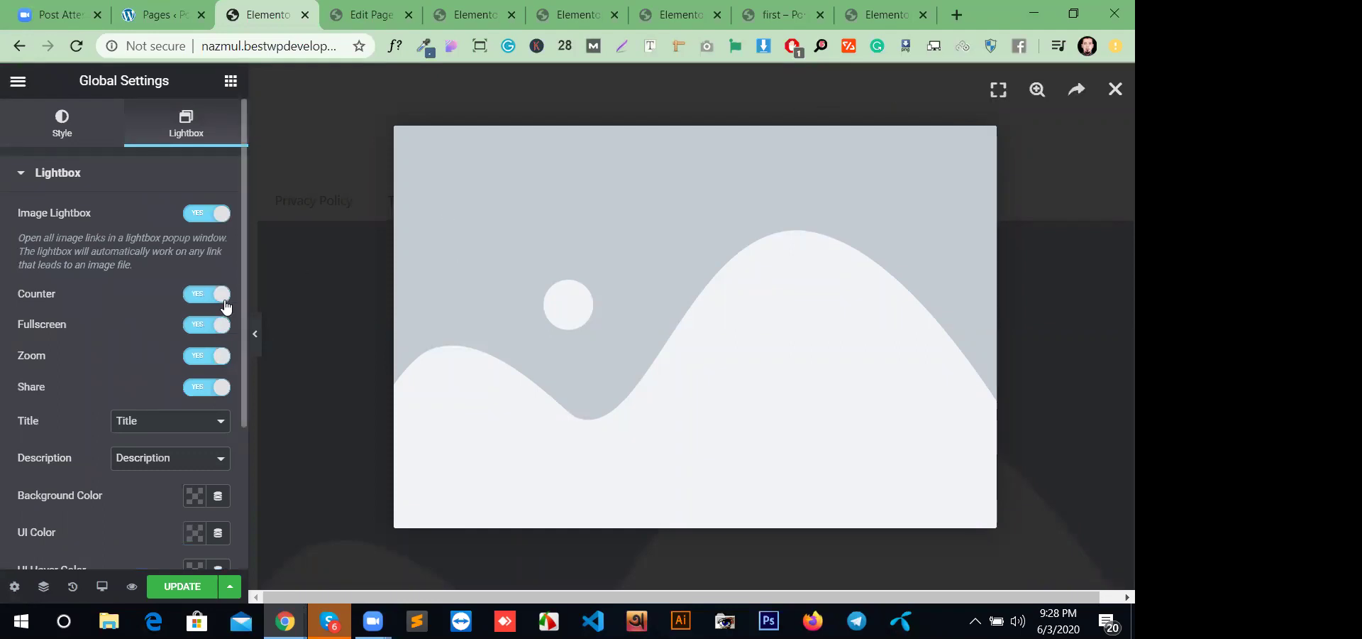
- Turn off the global Fullscreen, Zoom and Share lightbox options, and try the open lightbox's full-screen view
click(205, 330)
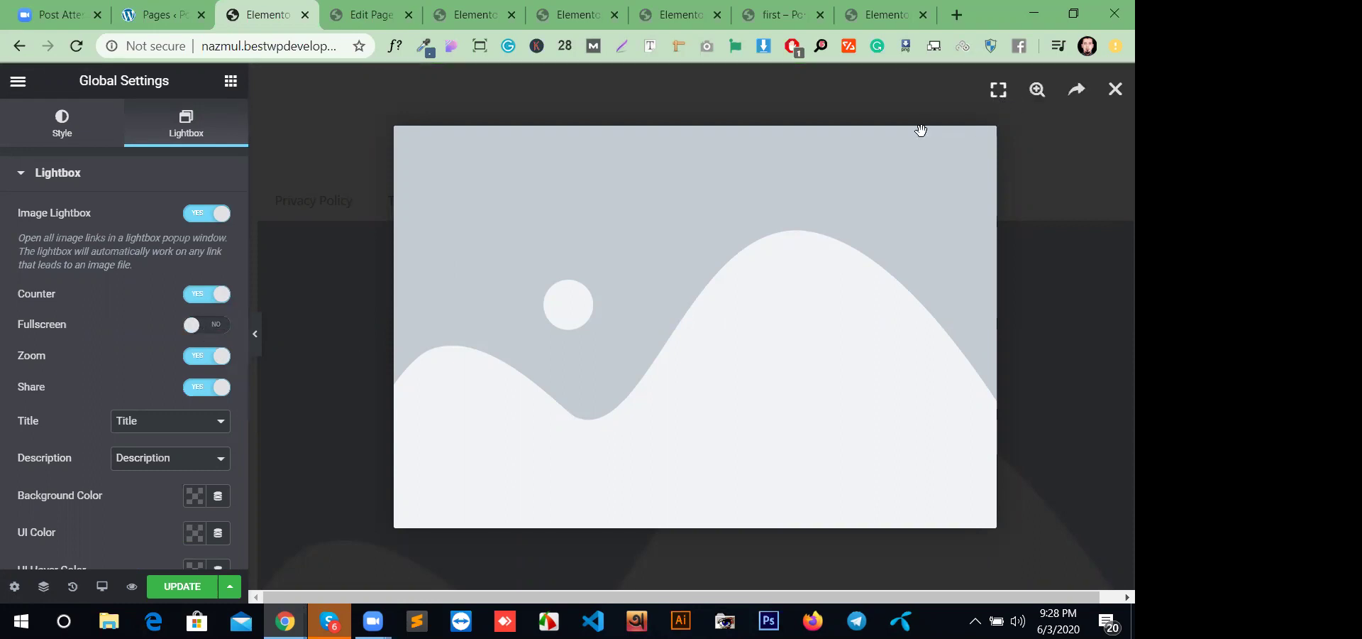
click(198, 360)
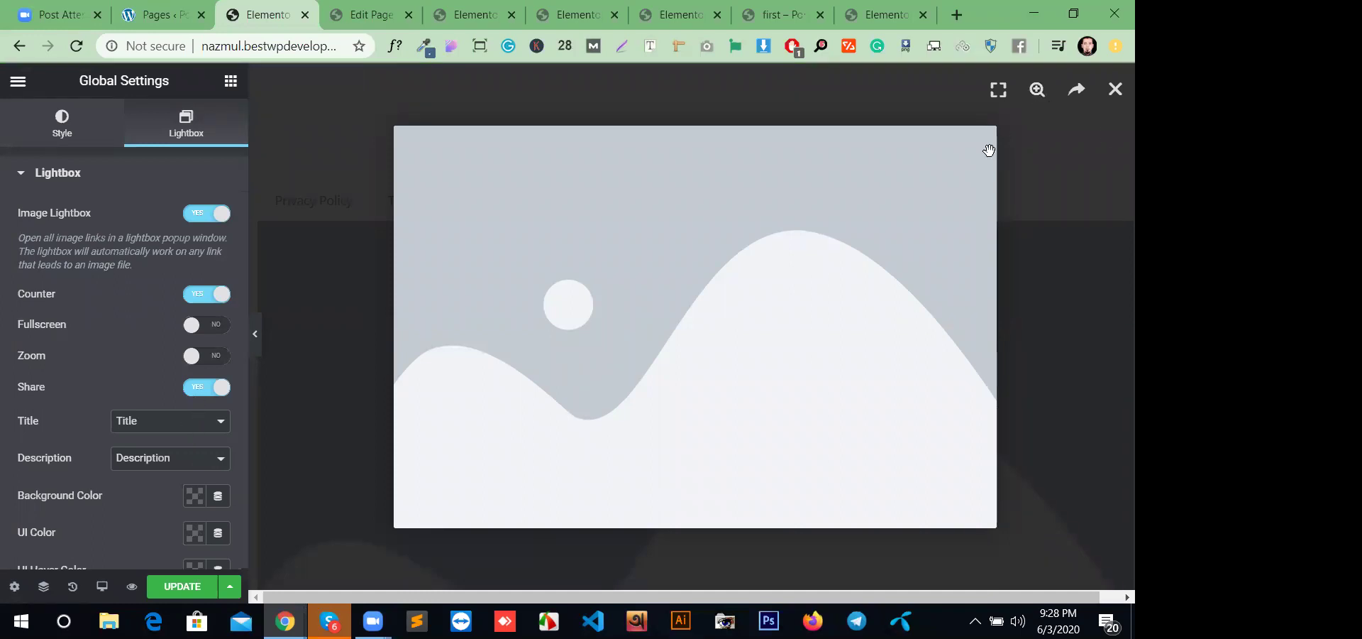
click(199, 397)
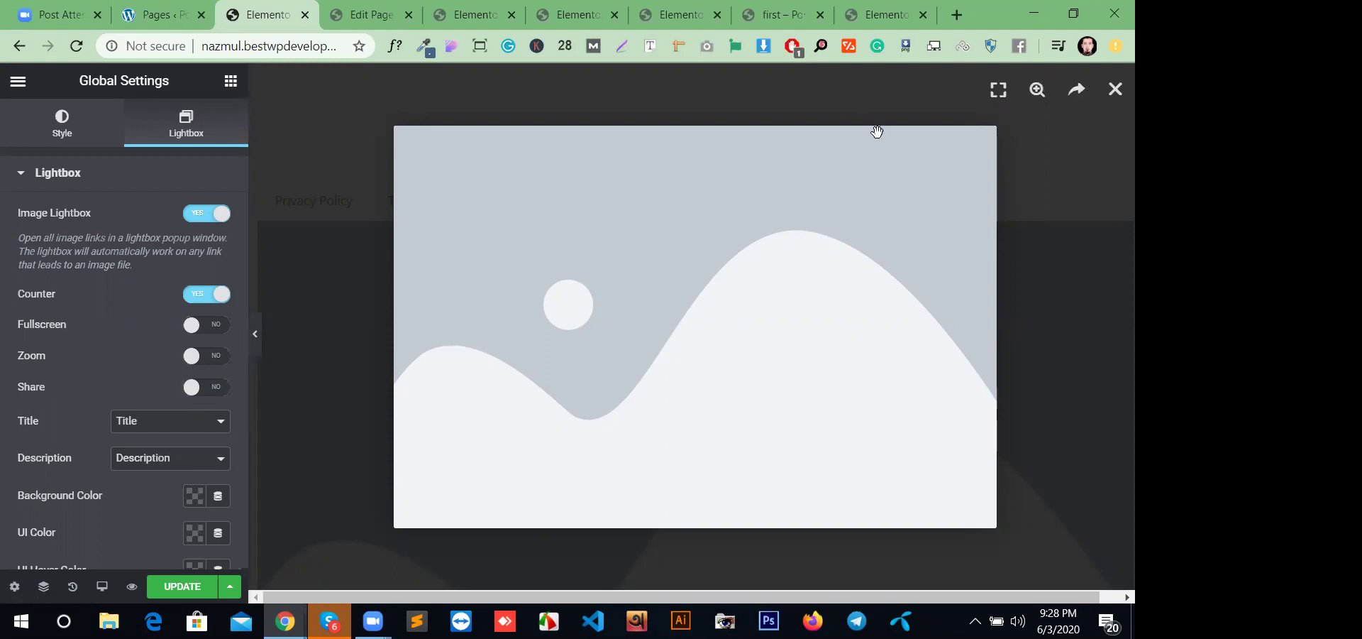
click(998, 90)
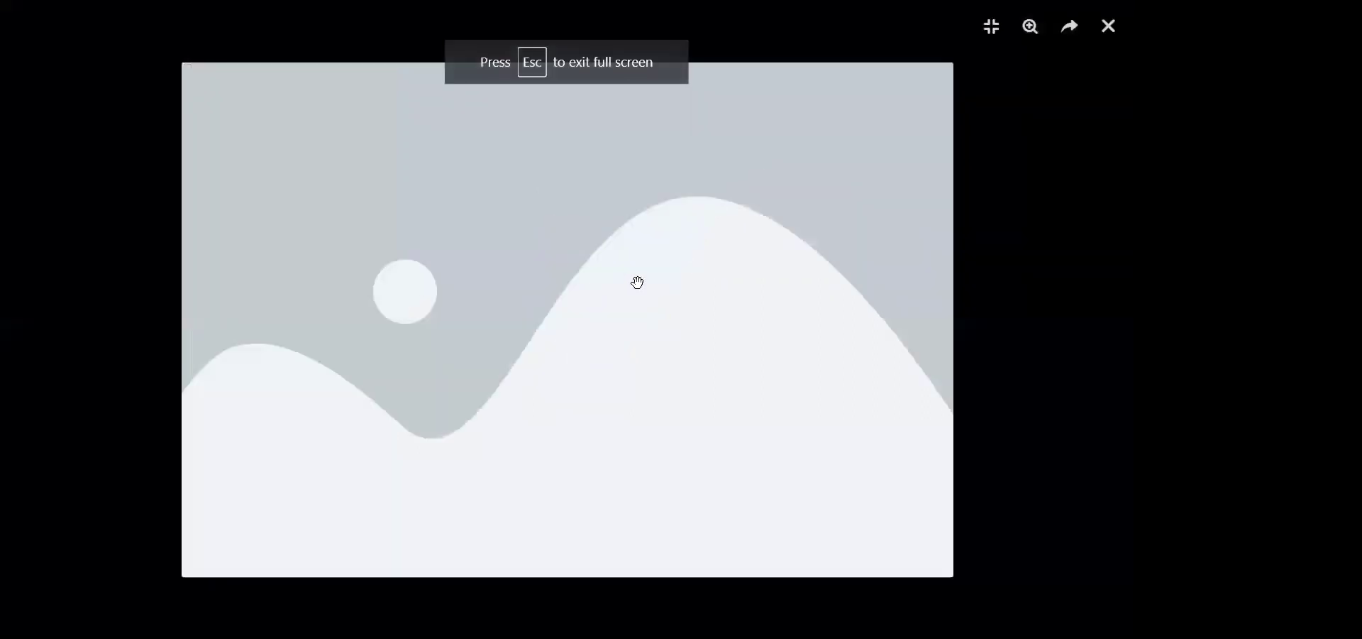
click(986, 34)
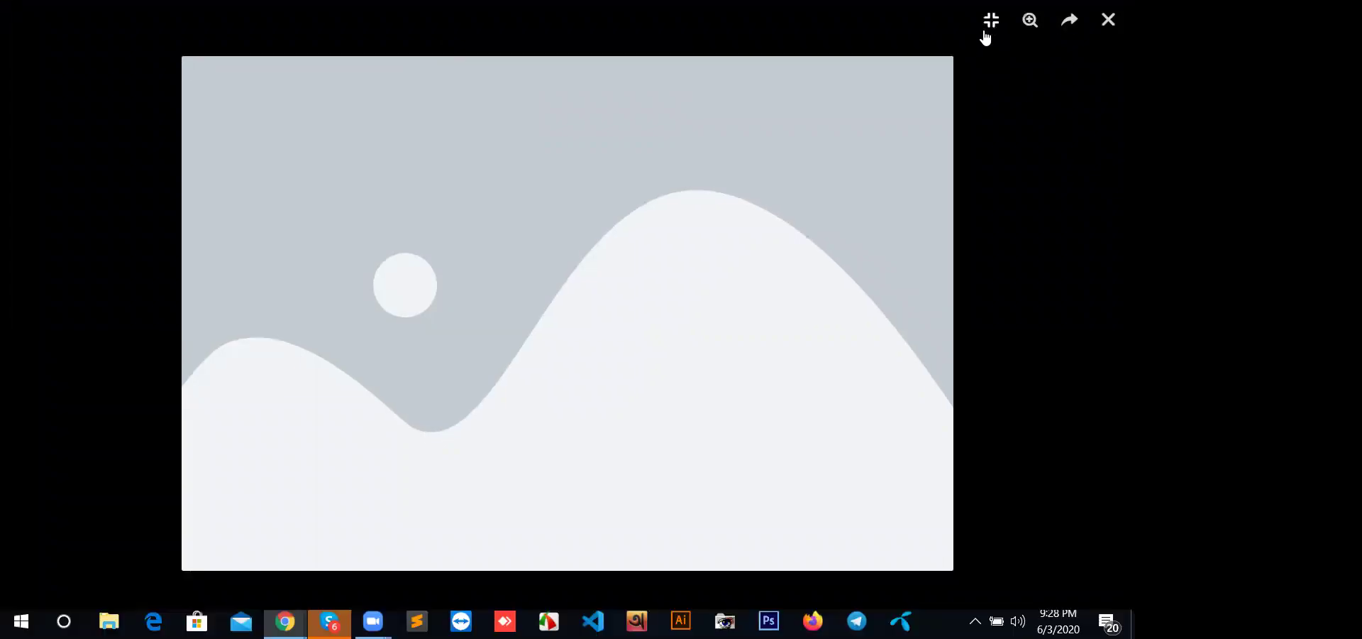
- Reopen the global Lightbox settings and turn Fullscreen, Zoom and Share back on
click(18, 81)
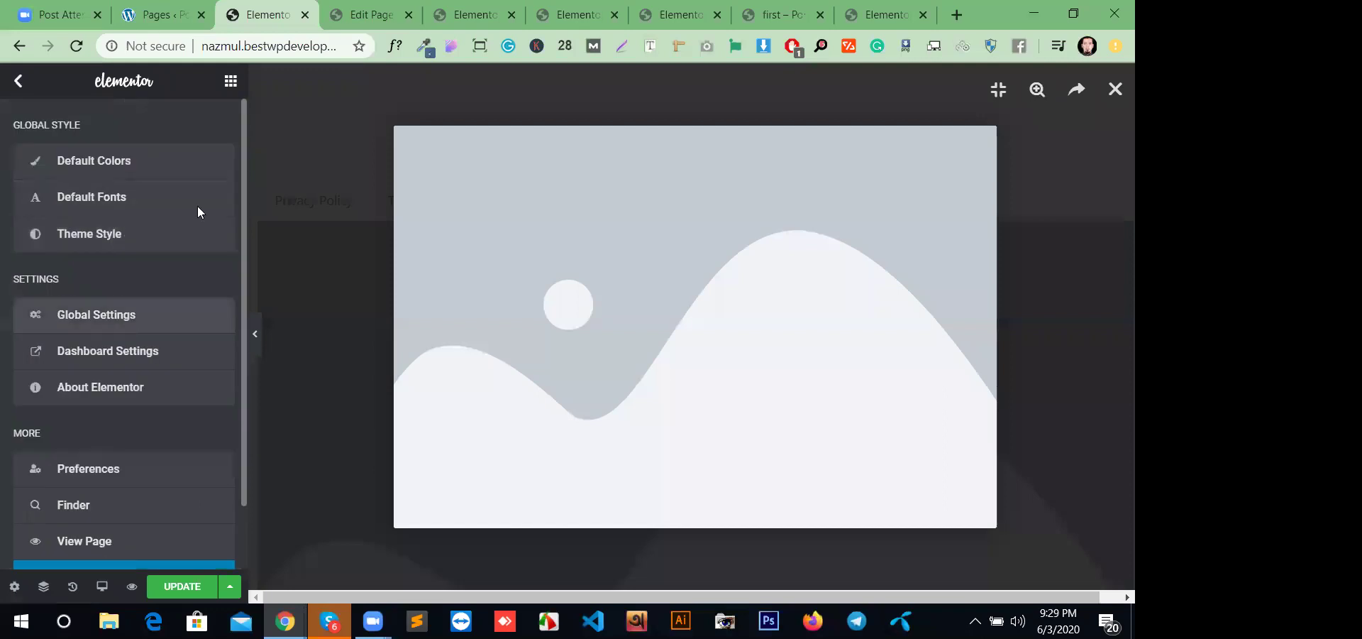
click(202, 314)
click(186, 124)
click(207, 326)
click(209, 355)
click(207, 387)
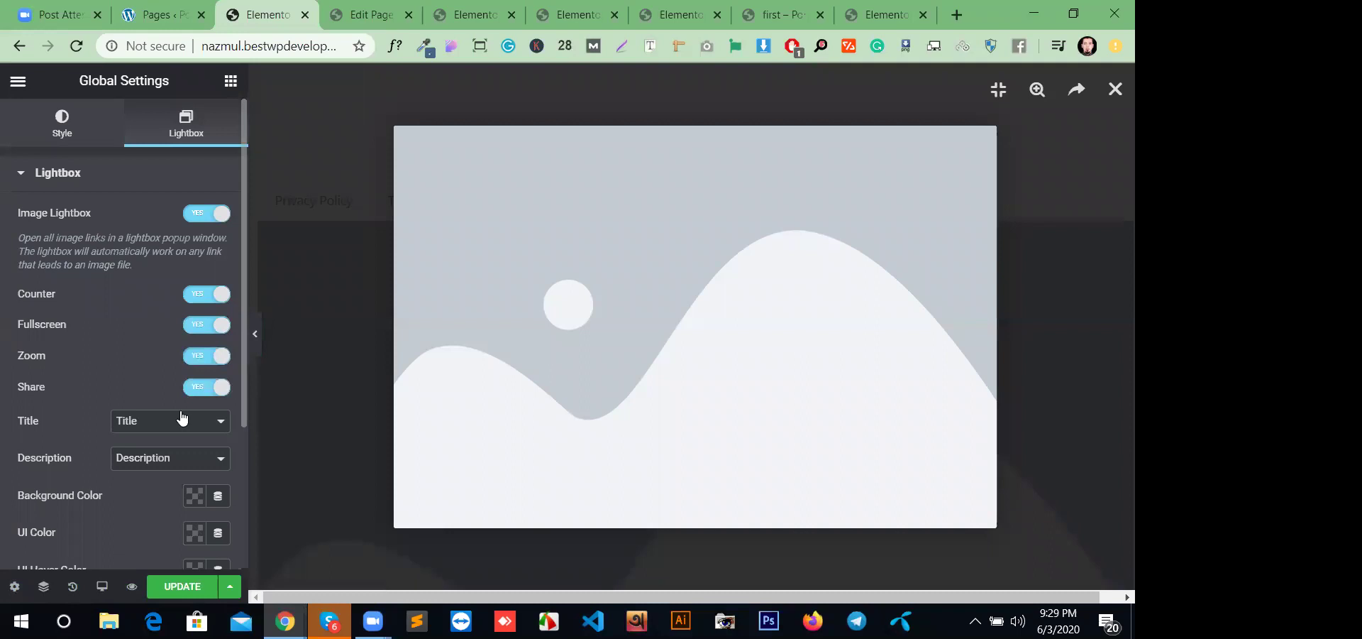
- Check the lightbox Description choices and set the lightbox Background Color to semi-transparent red #AA28288F
click(178, 461)
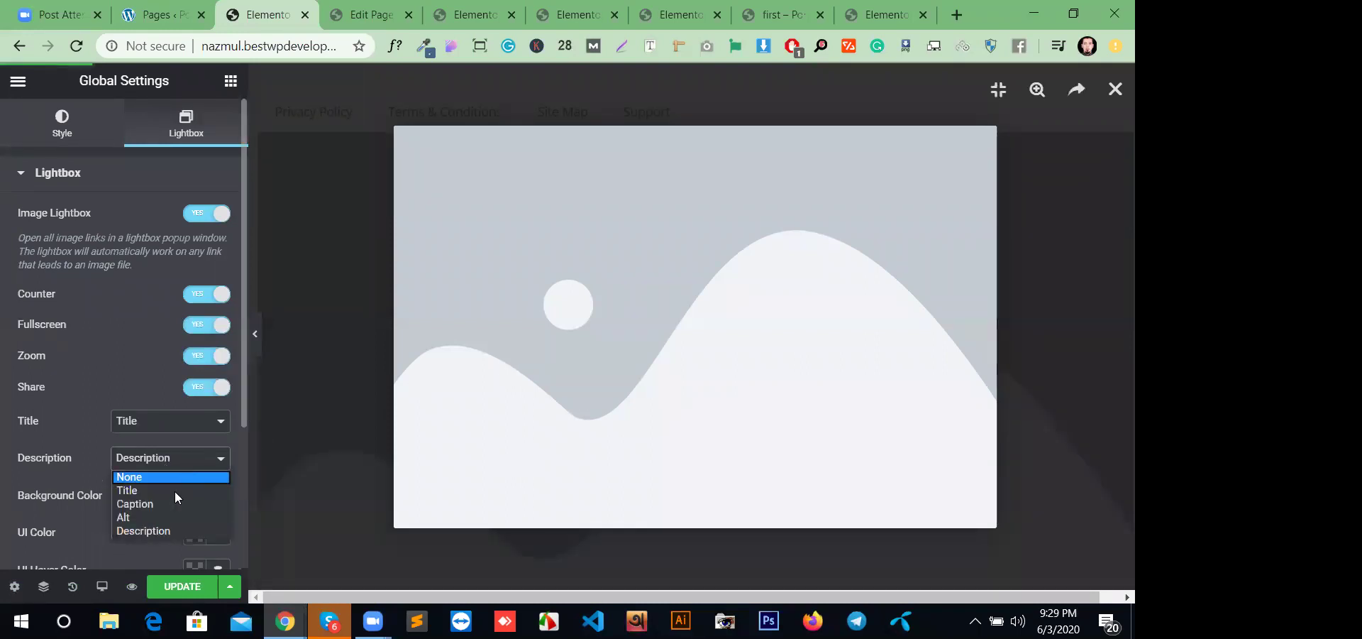
click(178, 461)
scroll(142, 495, down, 2)
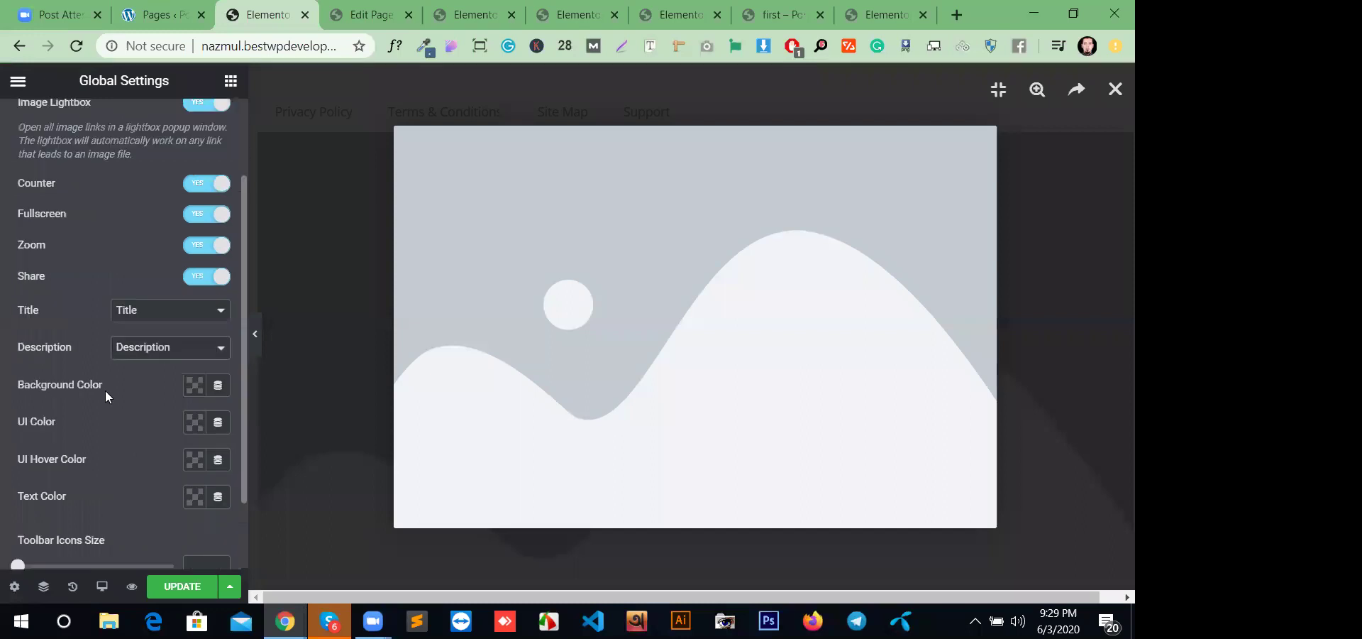
click(194, 386)
click(257, 184)
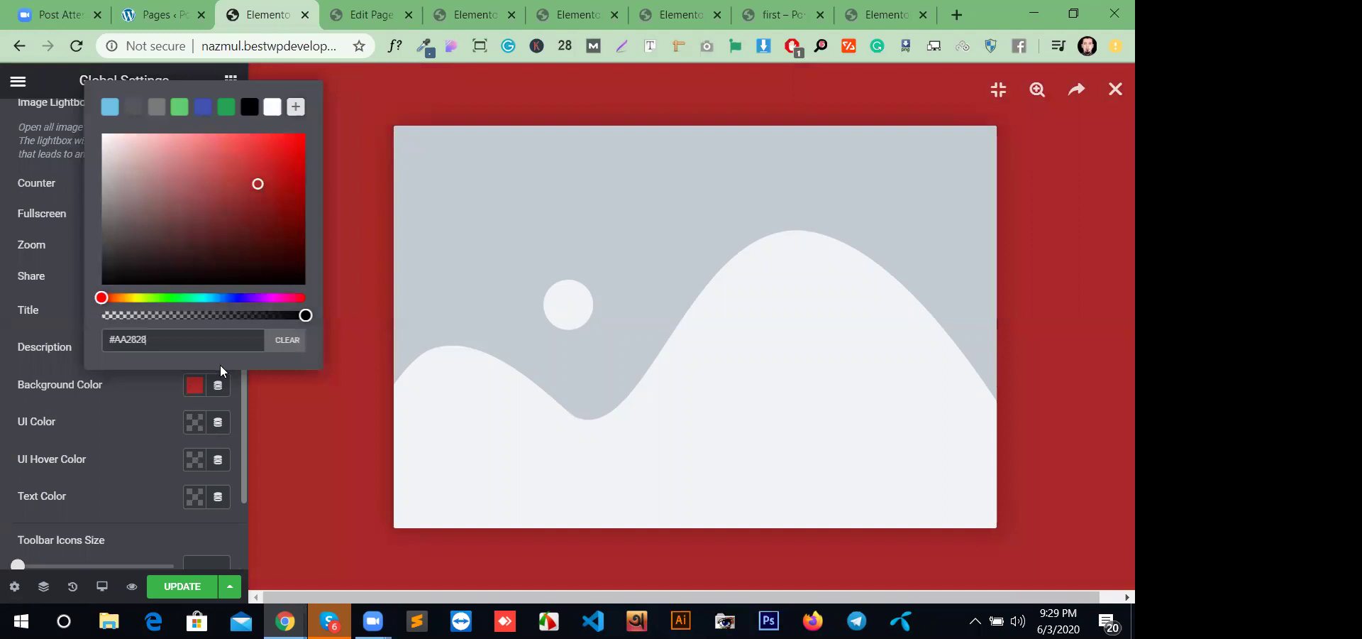
click(217, 315)
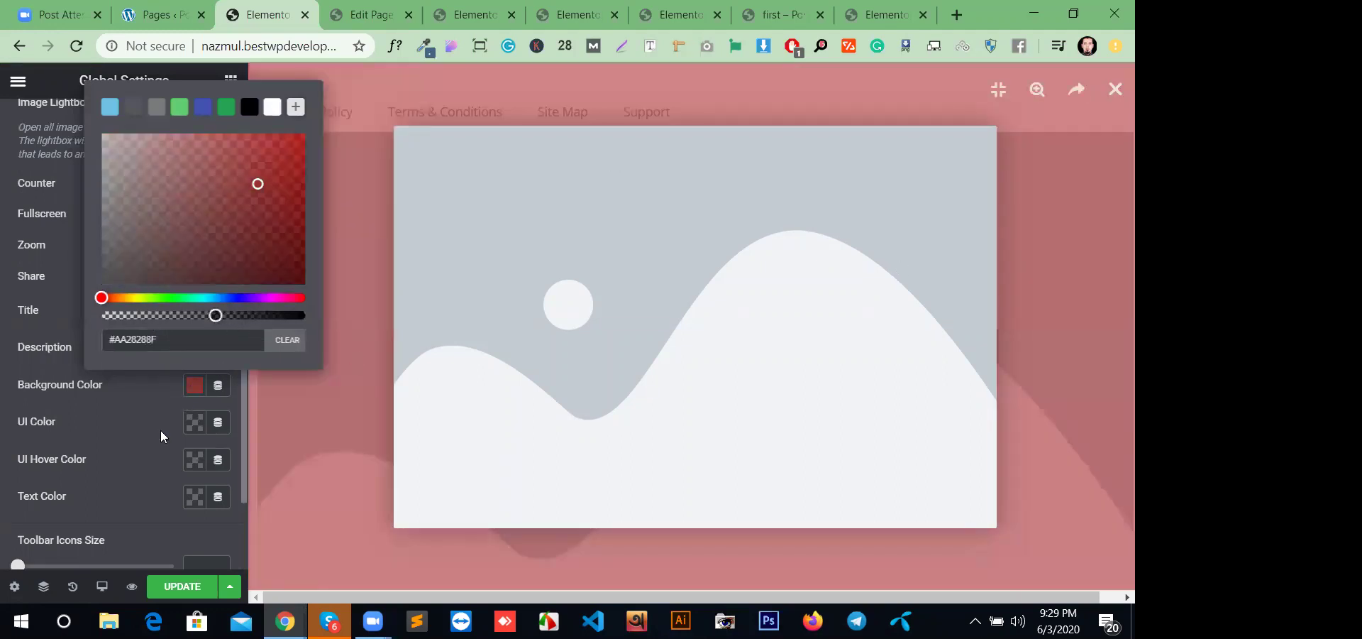
- Set the lightbox UI Color to #A43C3C and the UI Hover Color to black #000000
click(195, 421)
click(230, 225)
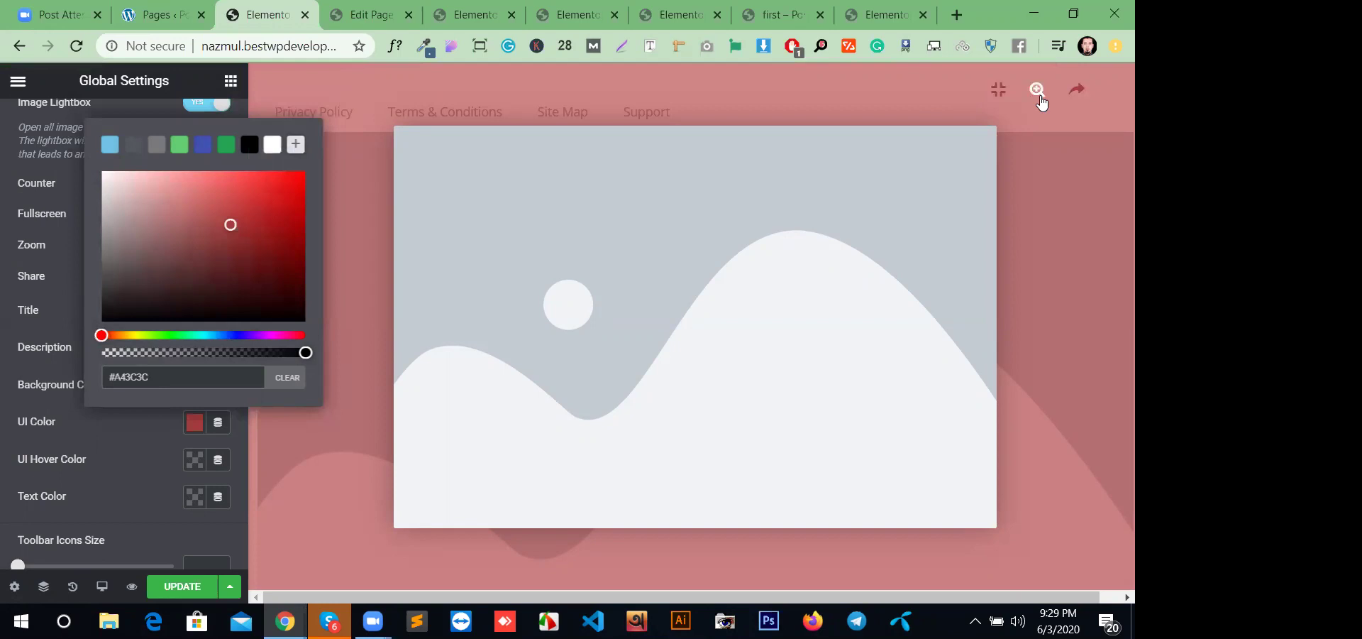
click(162, 430)
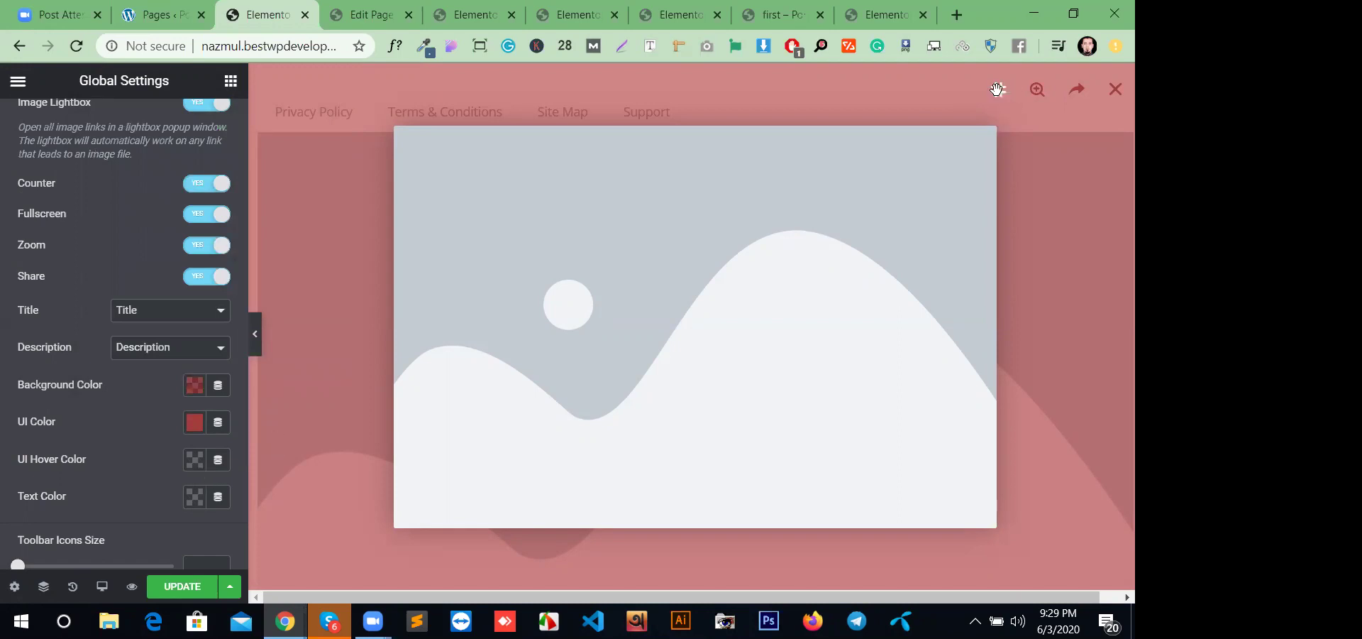
click(196, 465)
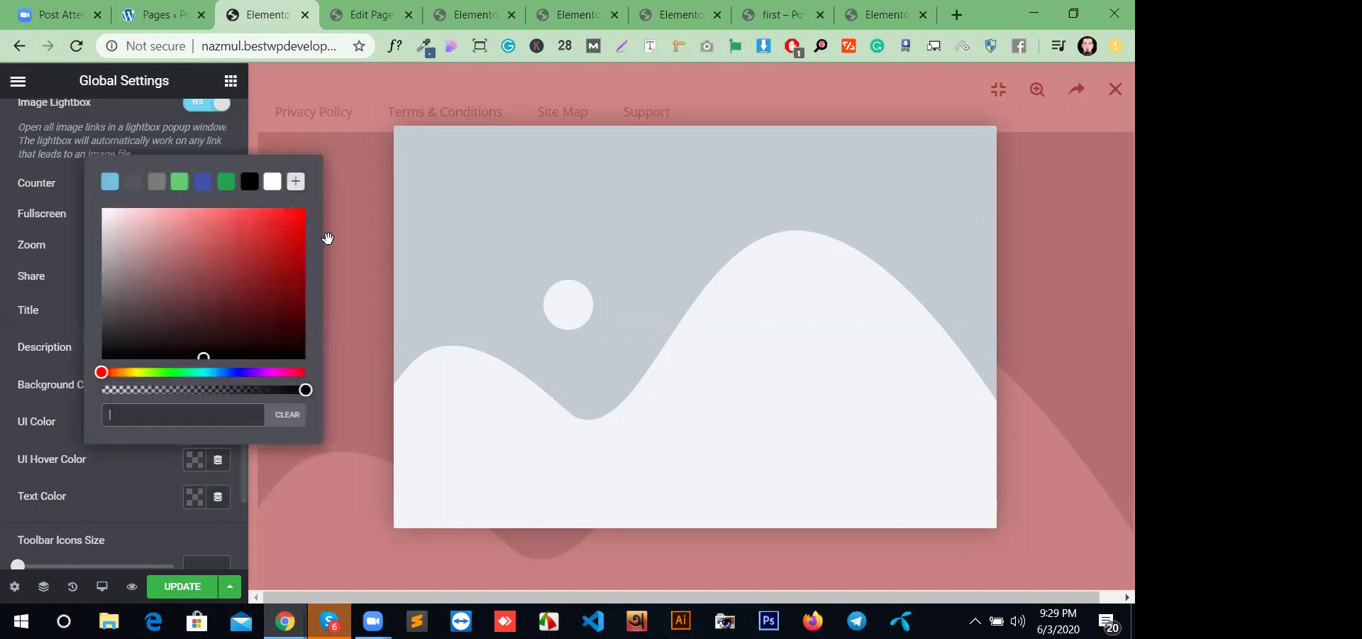
click(249, 182)
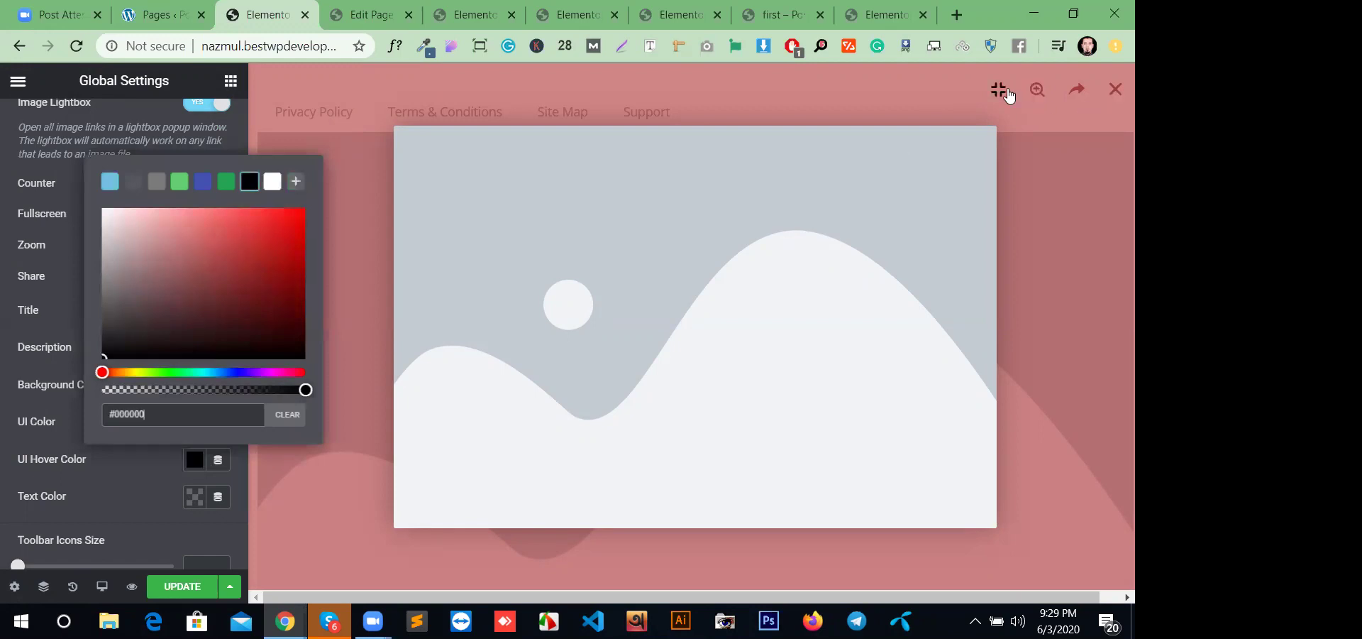
- Check the lightbox Text Color choices, and set Toolbar Icons Size to 26 and Navigation Icons Size to 34
click(195, 496)
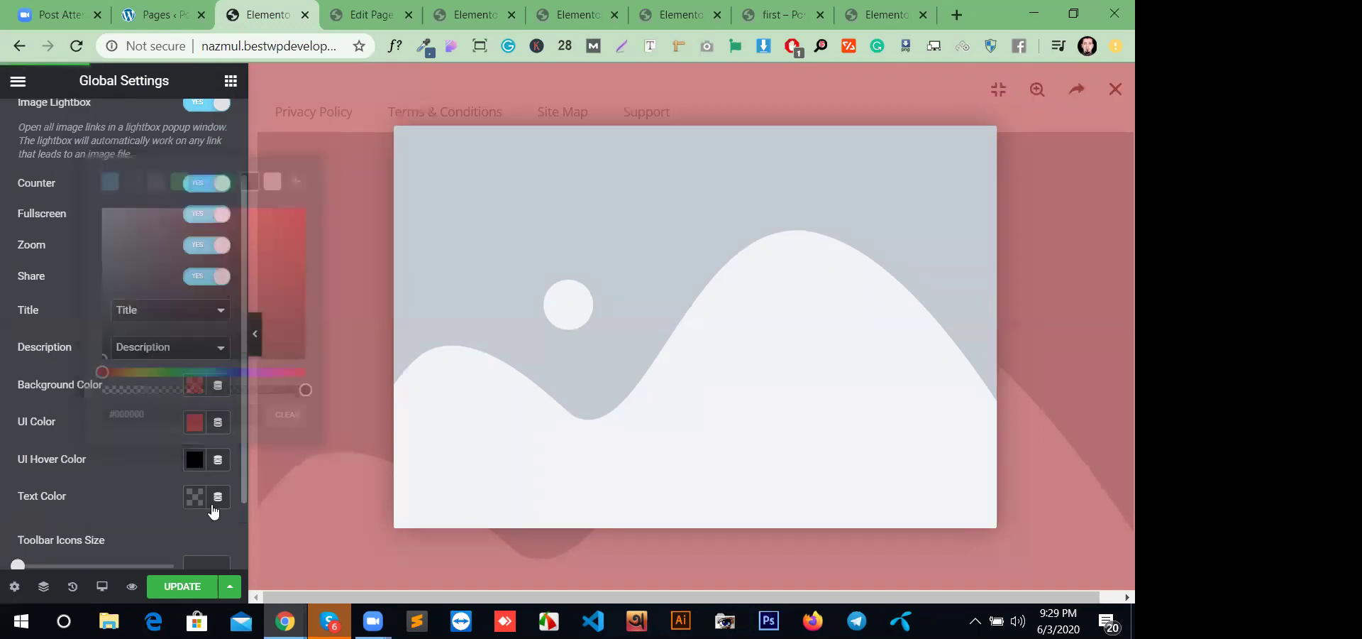
click(194, 497)
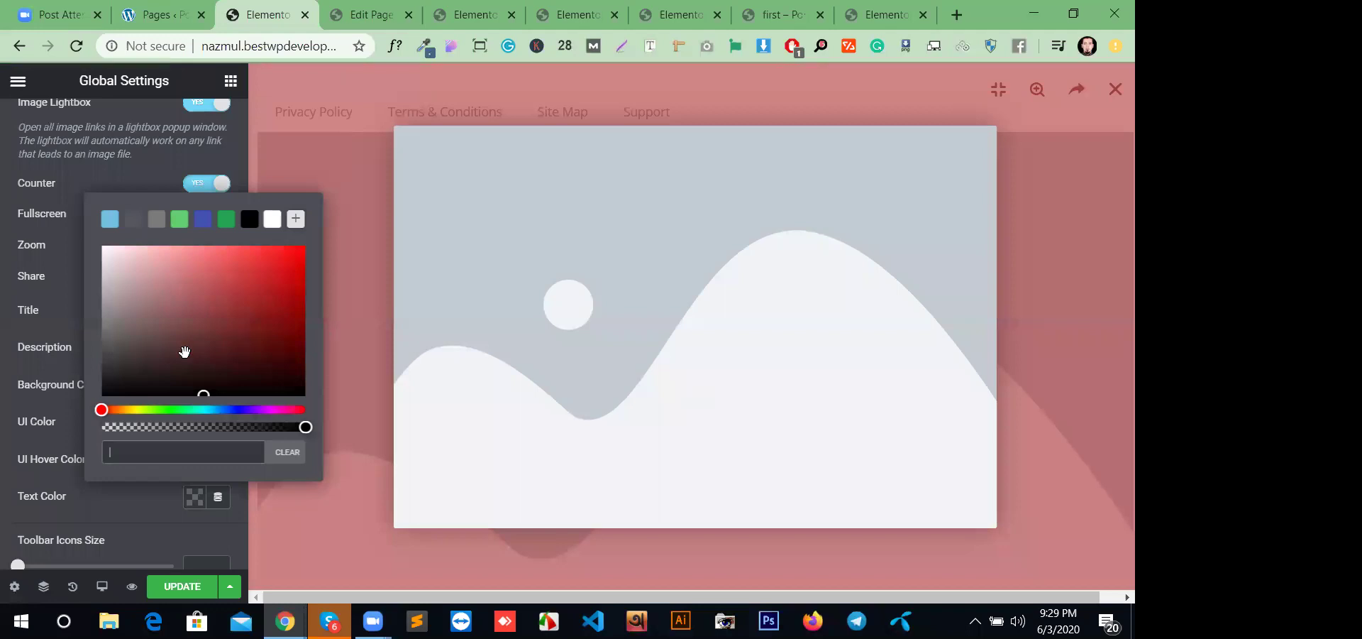
scroll(161, 517, down, 2)
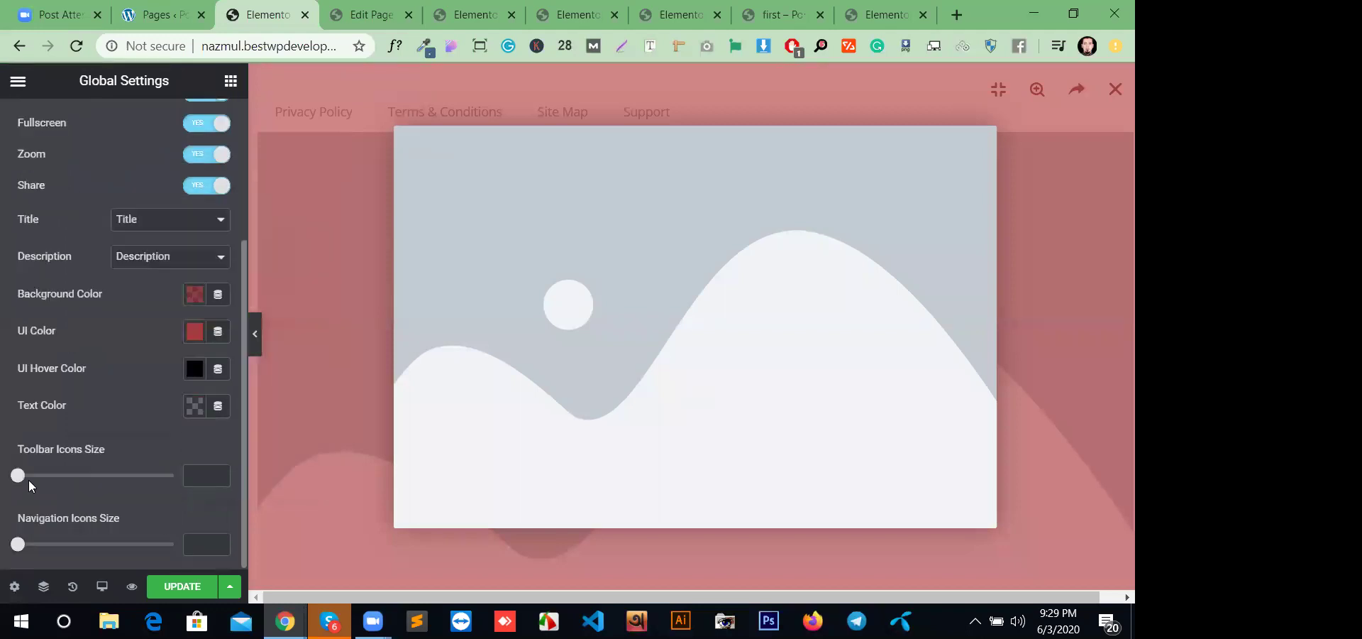
drag(20, 481, 58, 481)
drag(18, 545, 70, 544)
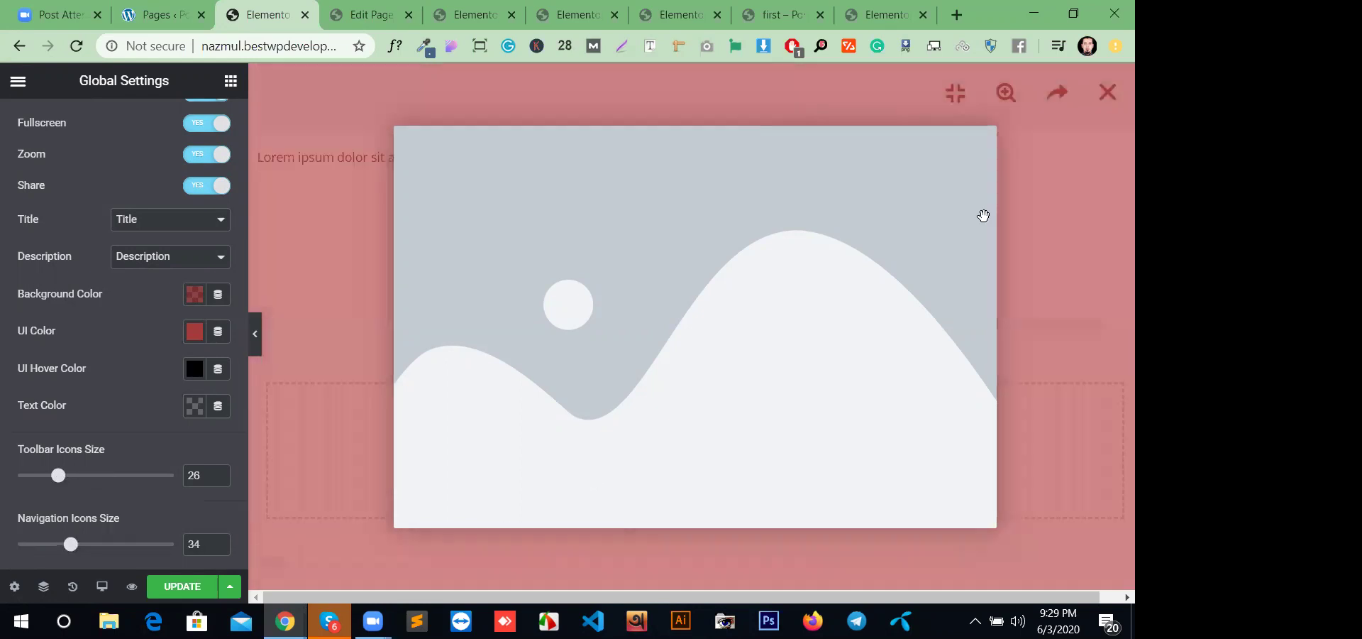
- Leave the global Lightbox settings and display the Integrations settings for Elementor in the WordPress dashboard
scroll(129, 347, up, 3)
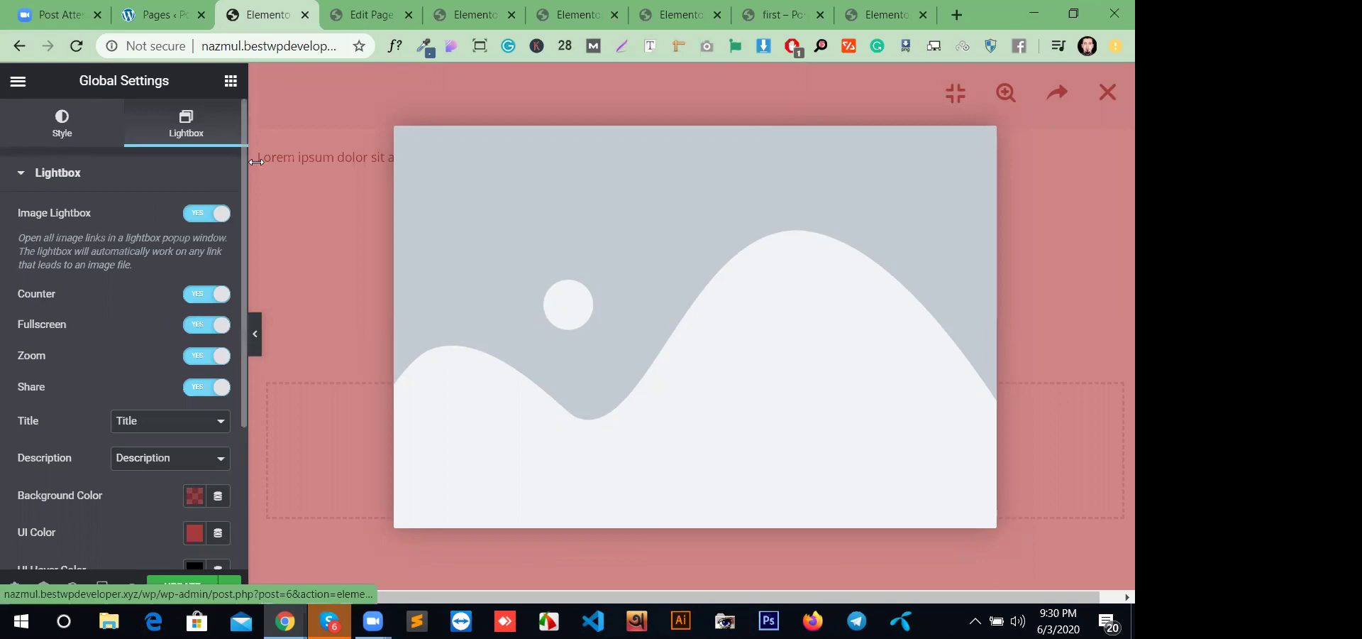
click(18, 84)
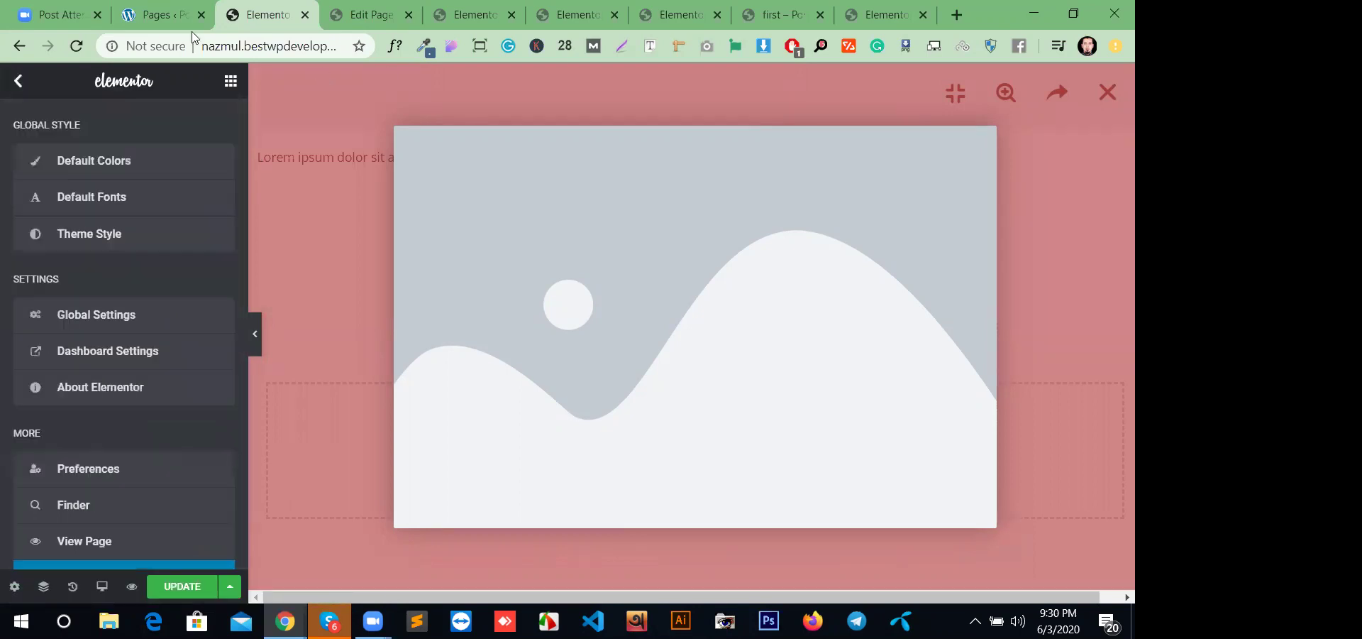
click(373, 14)
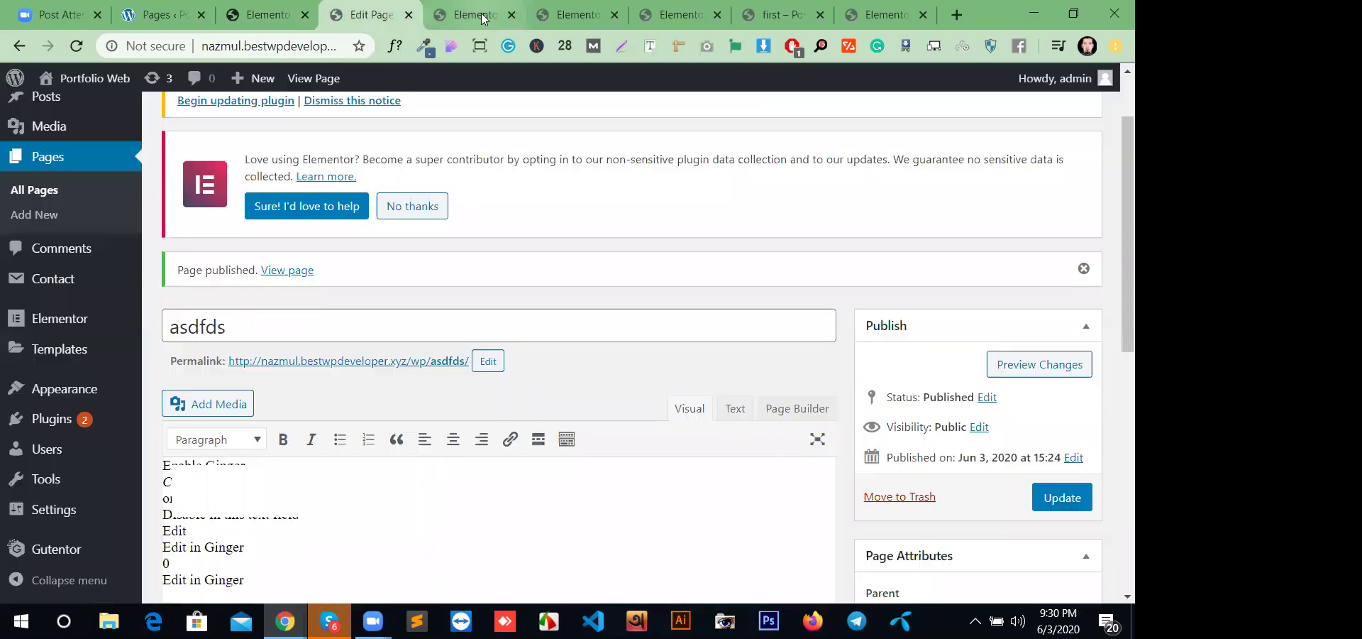
click(482, 16)
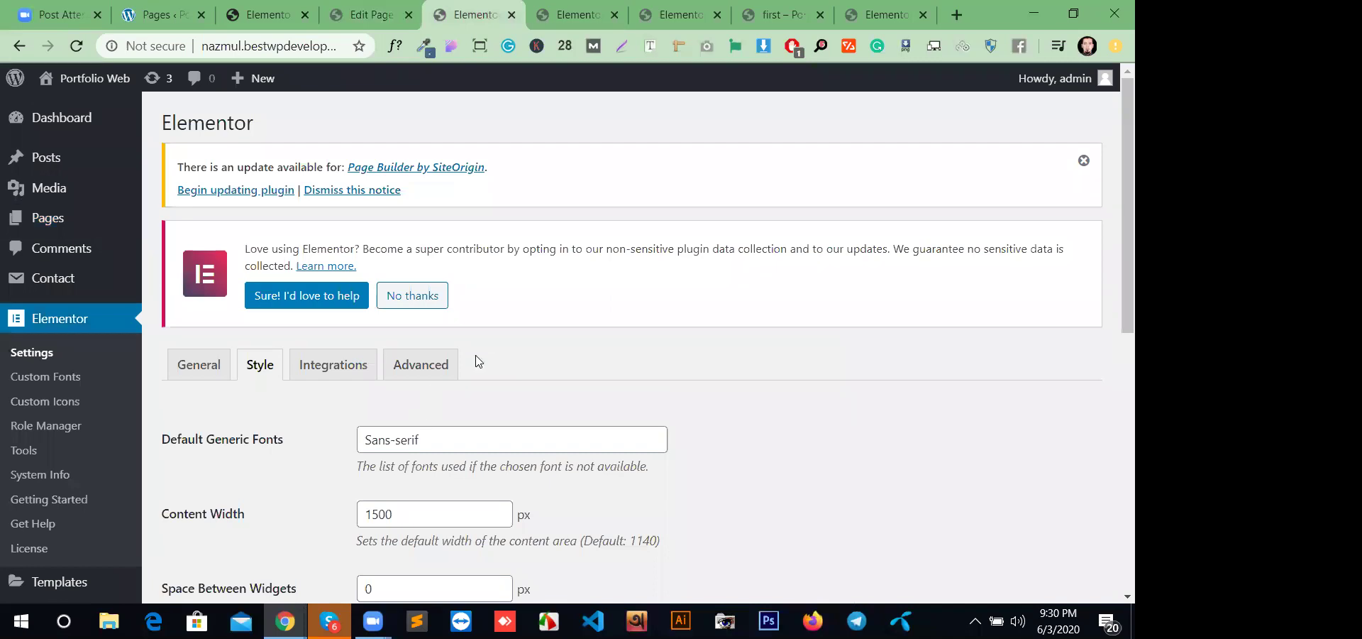
click(344, 366)
- Examine the integration options from reCAPTCHA, Facebook SDK and MailChimp through to Adobe Fonts and Font Awesome Pro
scroll(455, 430, down, 4)
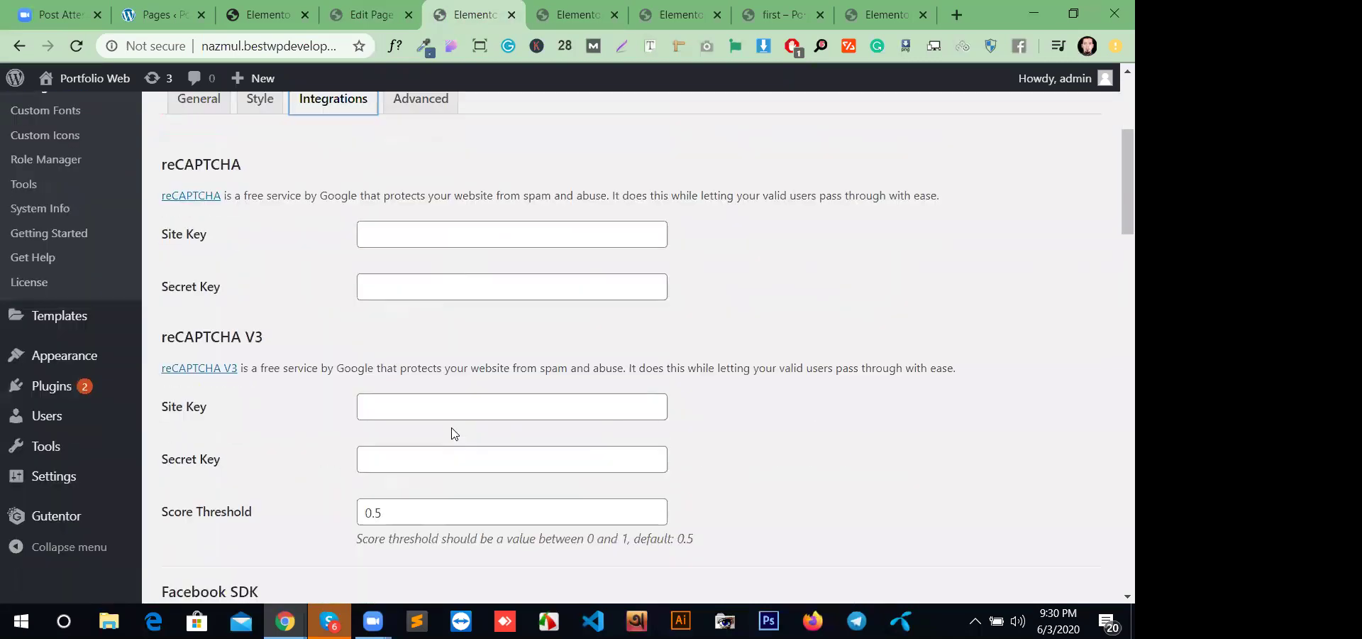
scroll(454, 435, down, 3)
scroll(465, 401, up, 4)
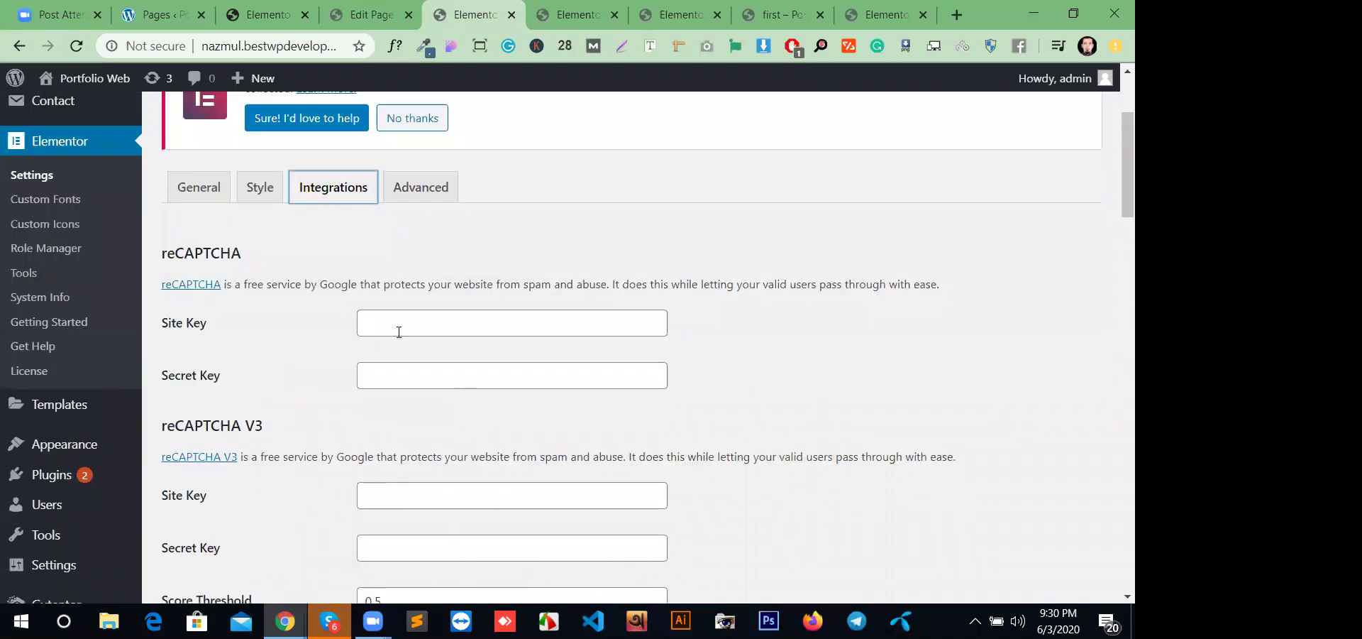
scroll(317, 299, down, 1)
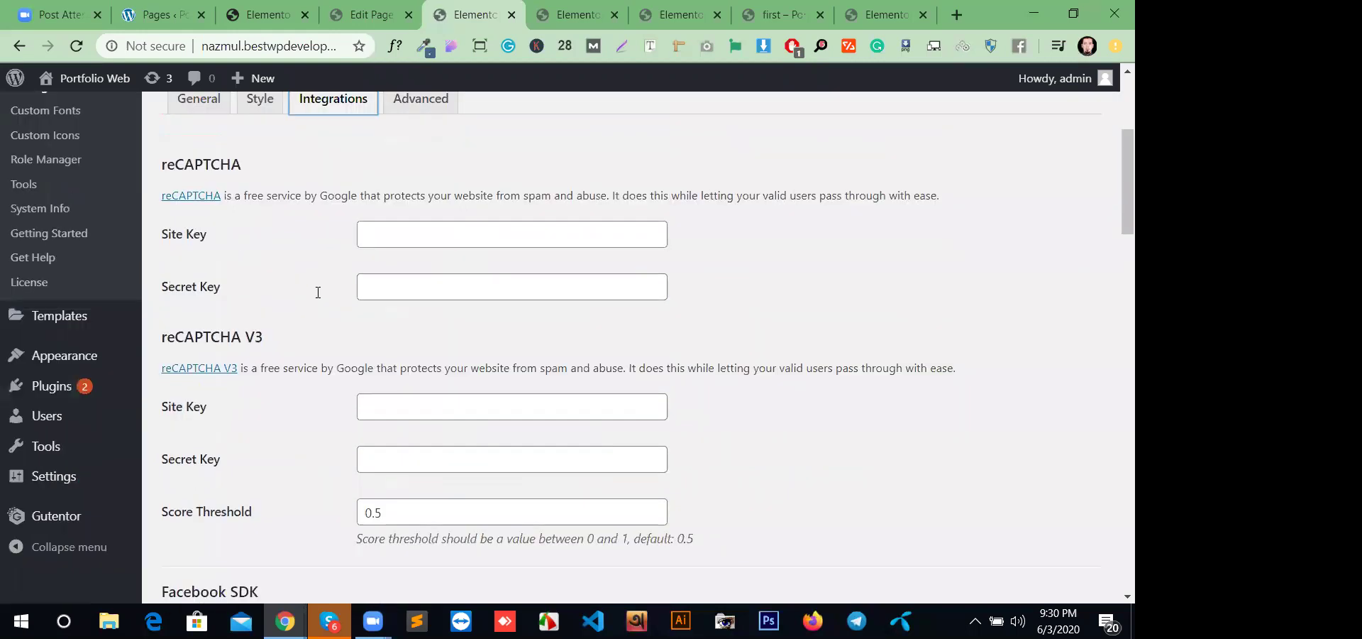
scroll(420, 291, down, 5)
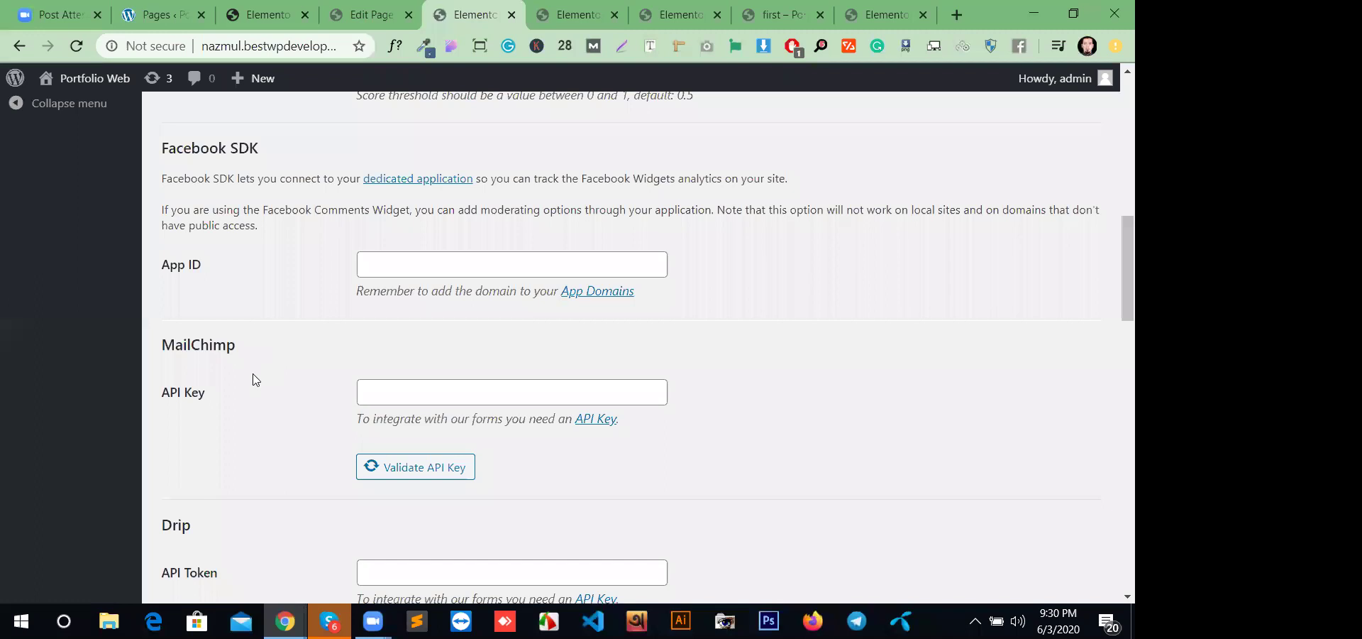
scroll(489, 362, down, 1)
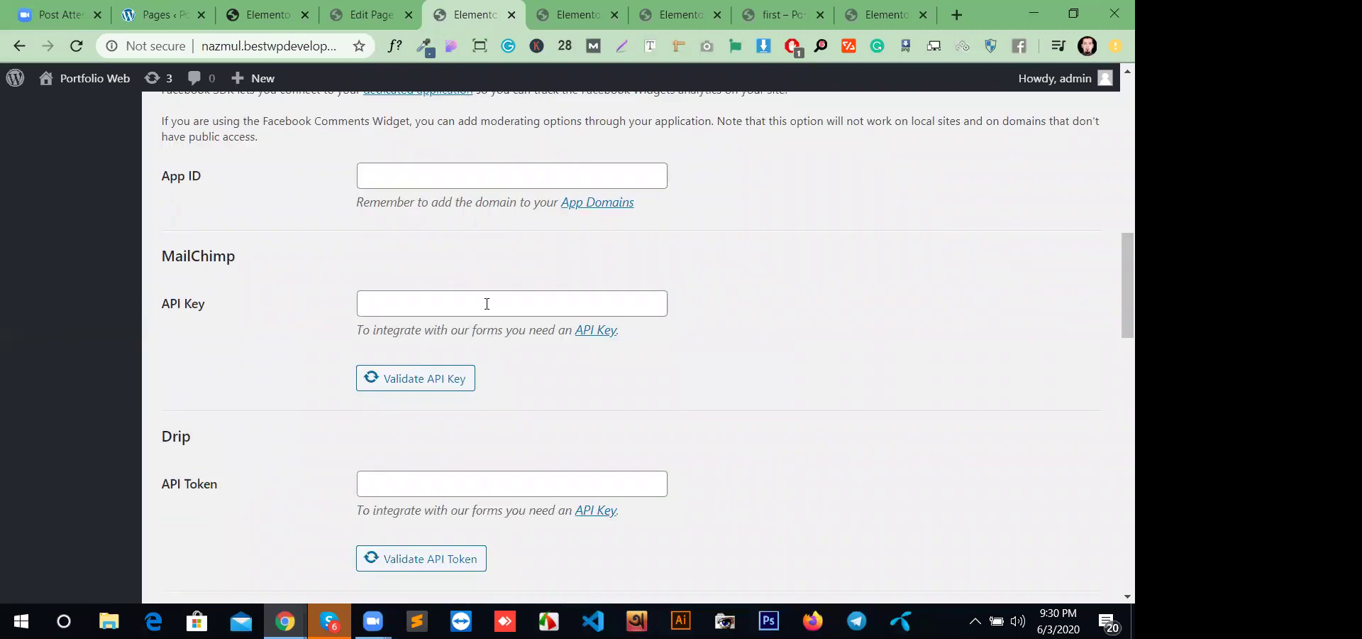
scroll(312, 465, down, 3)
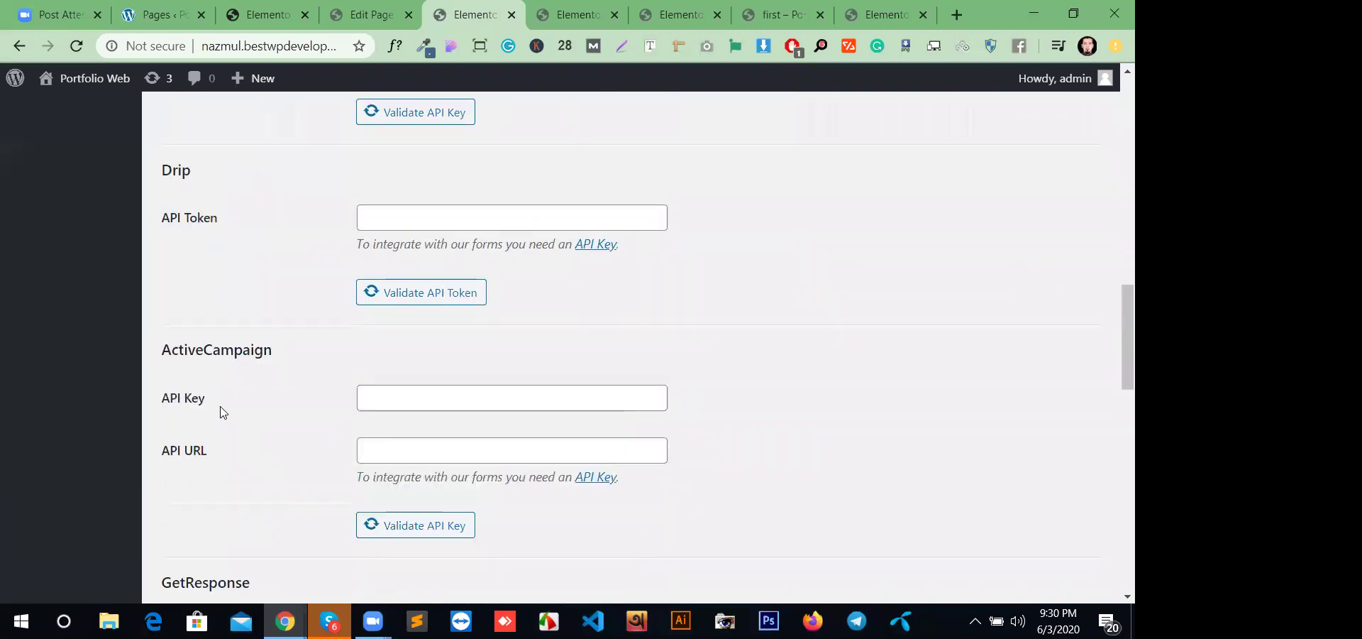
scroll(276, 379, down, 2)
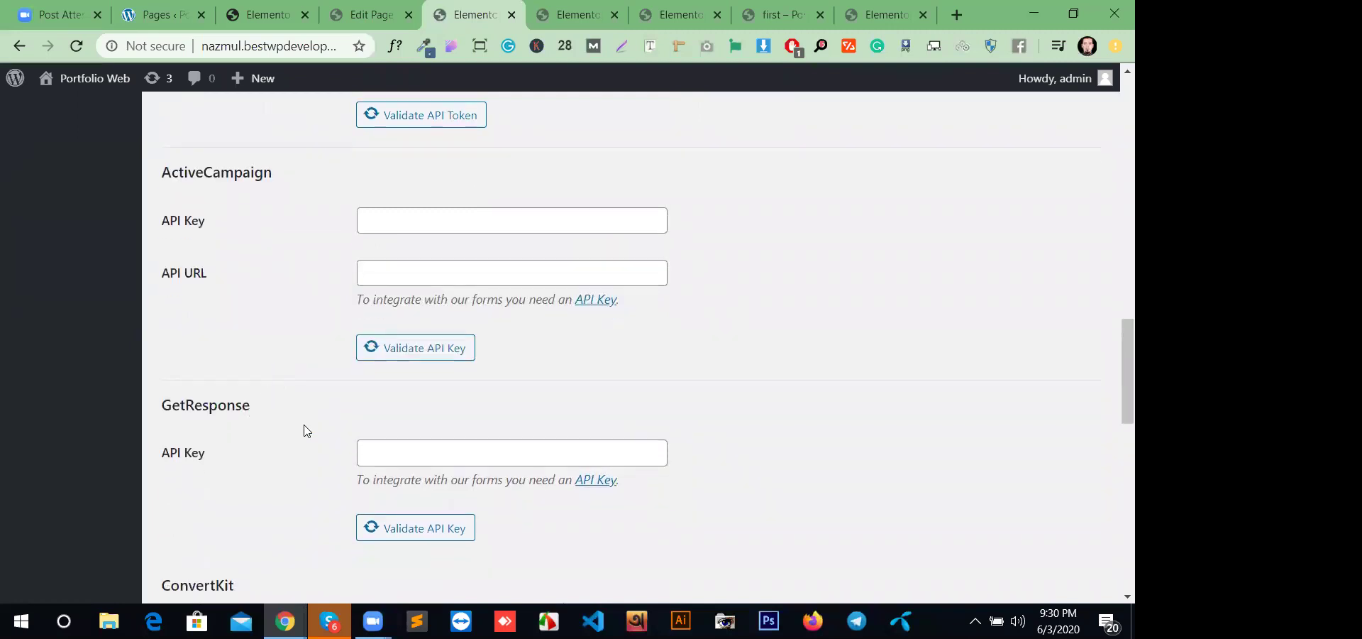
scroll(305, 433, down, 2)
scroll(279, 468, down, 4)
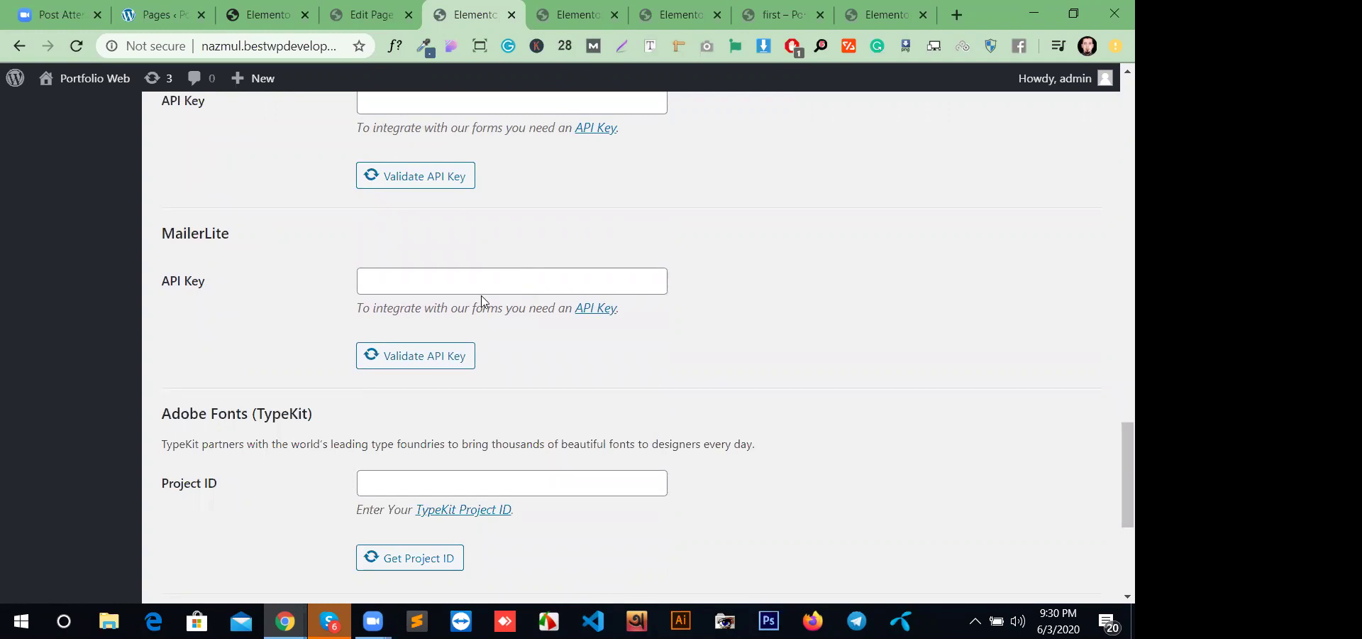
scroll(383, 351, down, 1)
scroll(334, 370, down, 2)
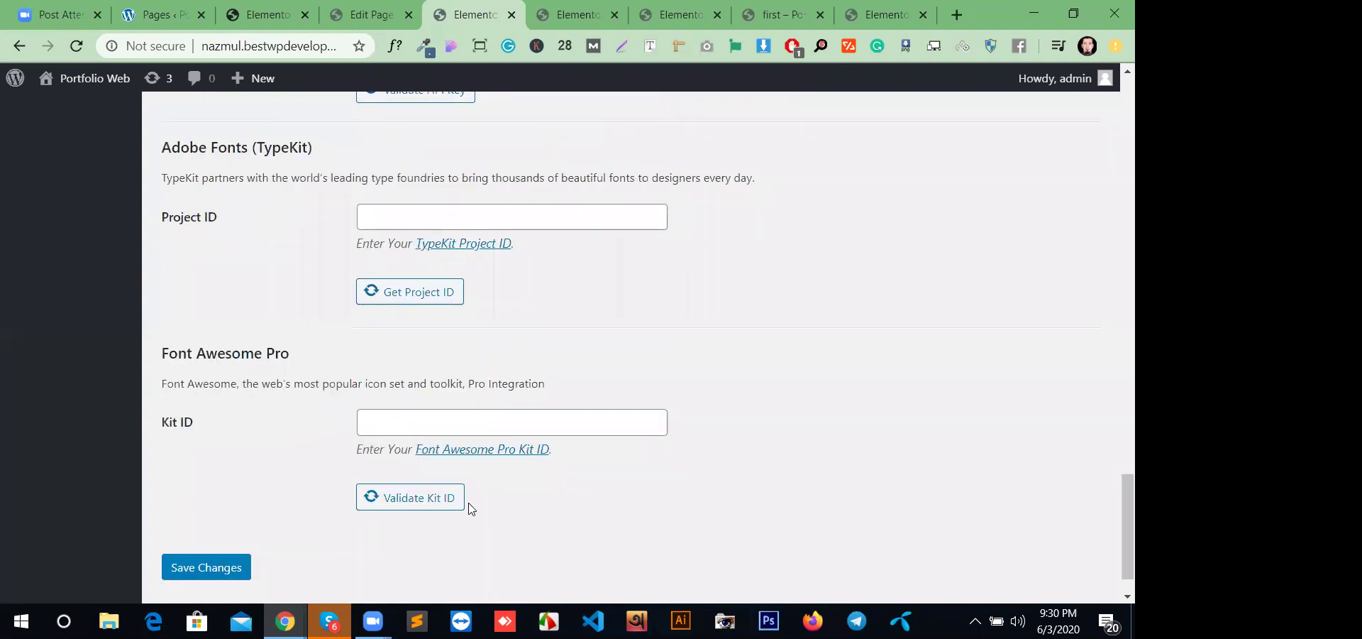
scroll(681, 334, up, 20)
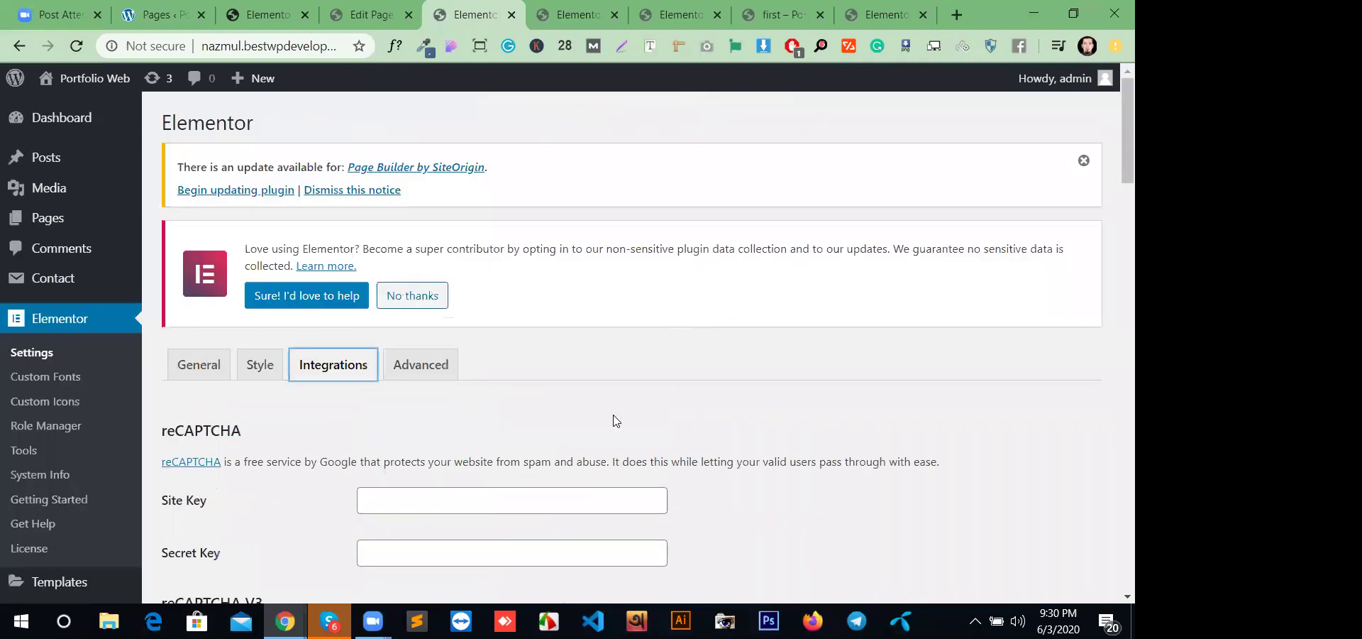
- Display Elementor's Advanced settings and choose External File as the CSS Print Method
click(421, 361)
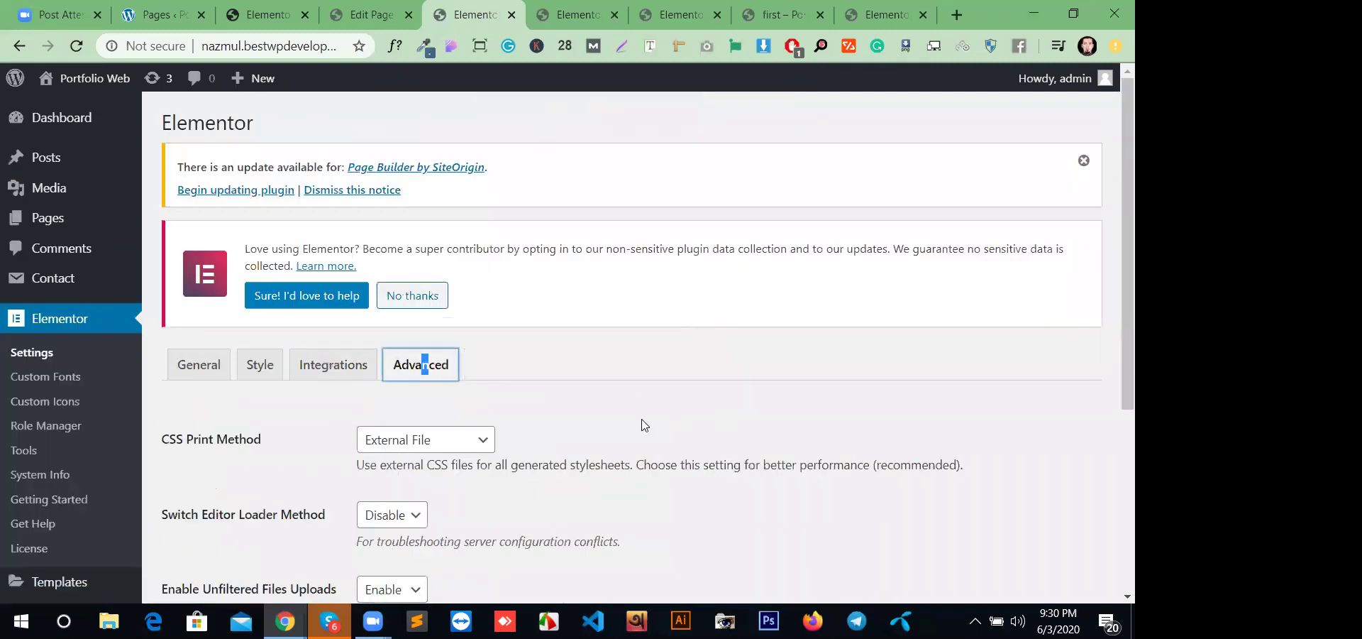
scroll(389, 347, down, 2)
scroll(389, 347, down, 1)
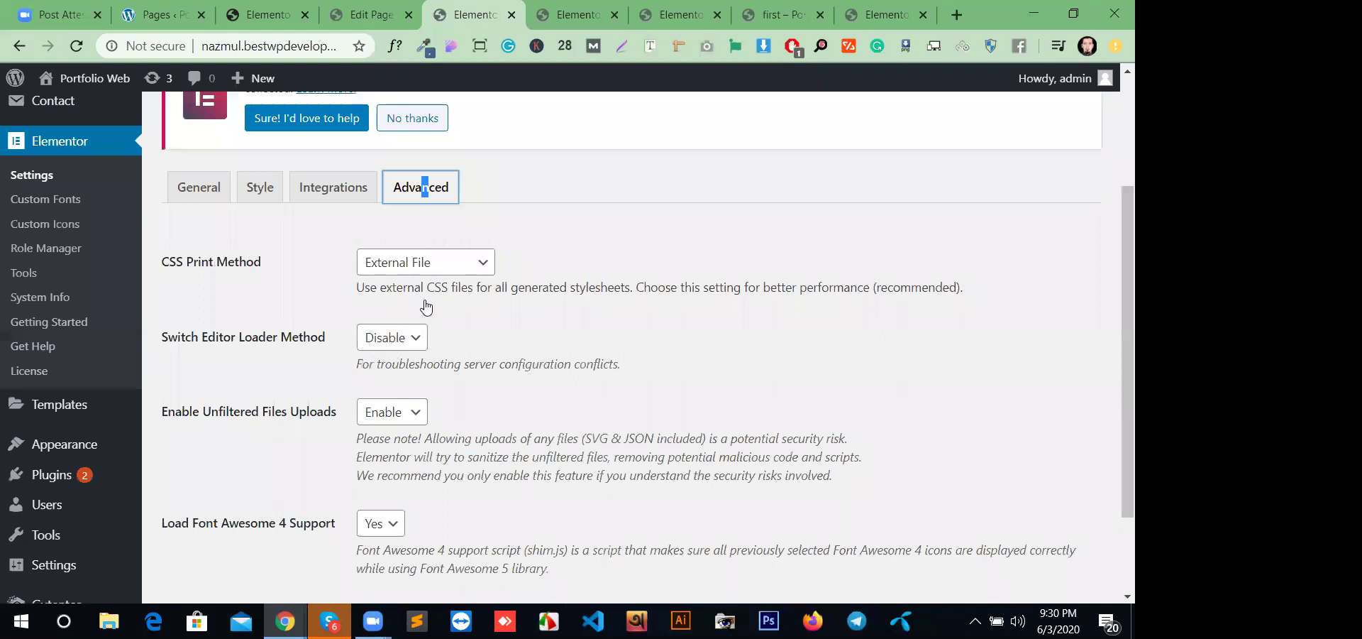
click(451, 267)
click(442, 284)
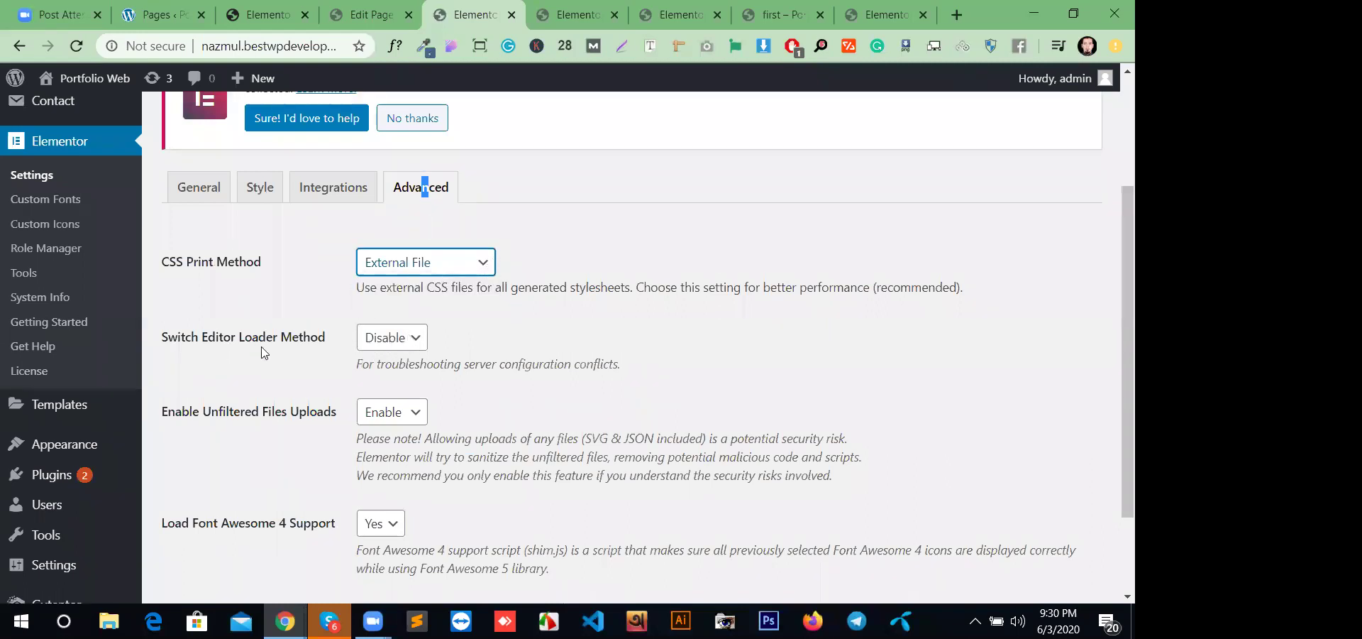
- Set the Switch Editor Loader Method to Enable
click(388, 339)
click(384, 377)
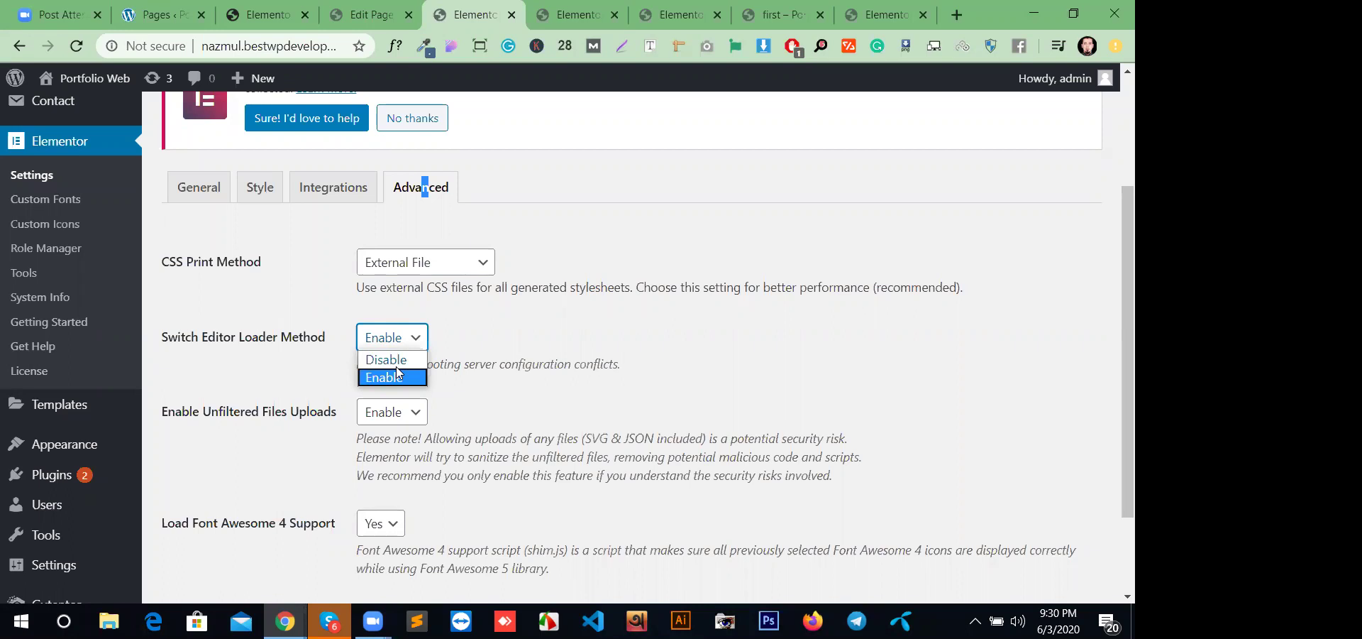
click(508, 331)
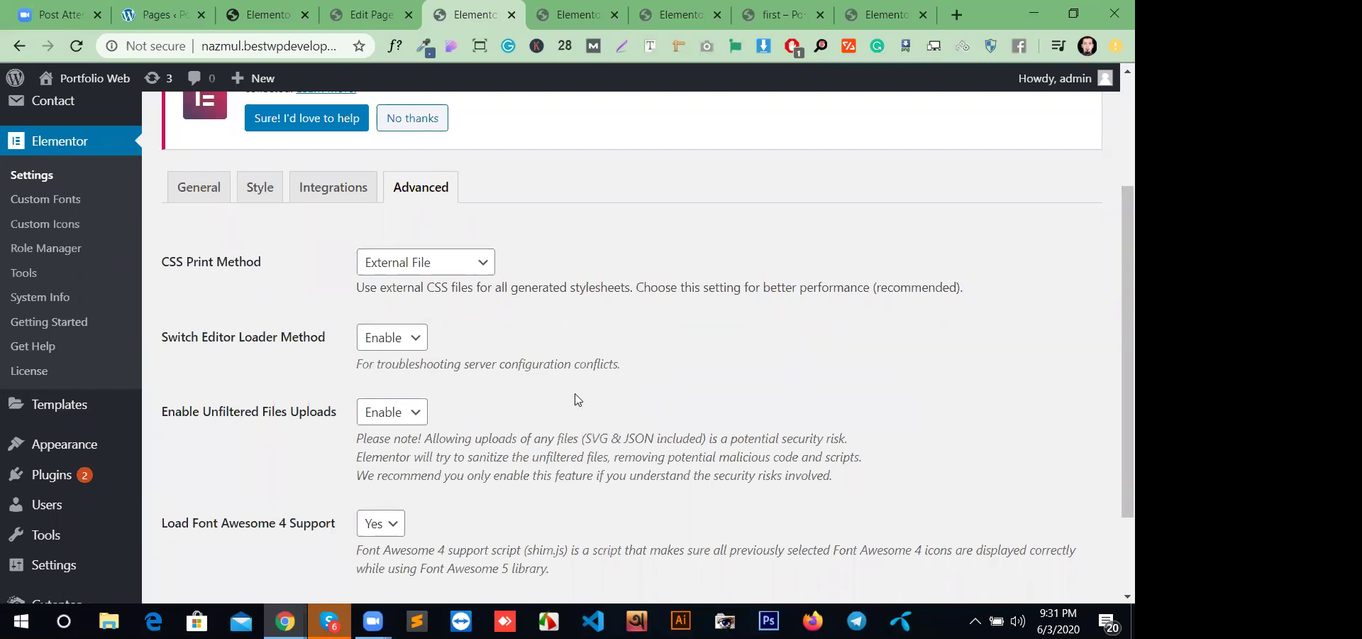
- Switch Enable Unfiltered Files Uploads to Disable and back to Enable, and check its choices again
click(408, 418)
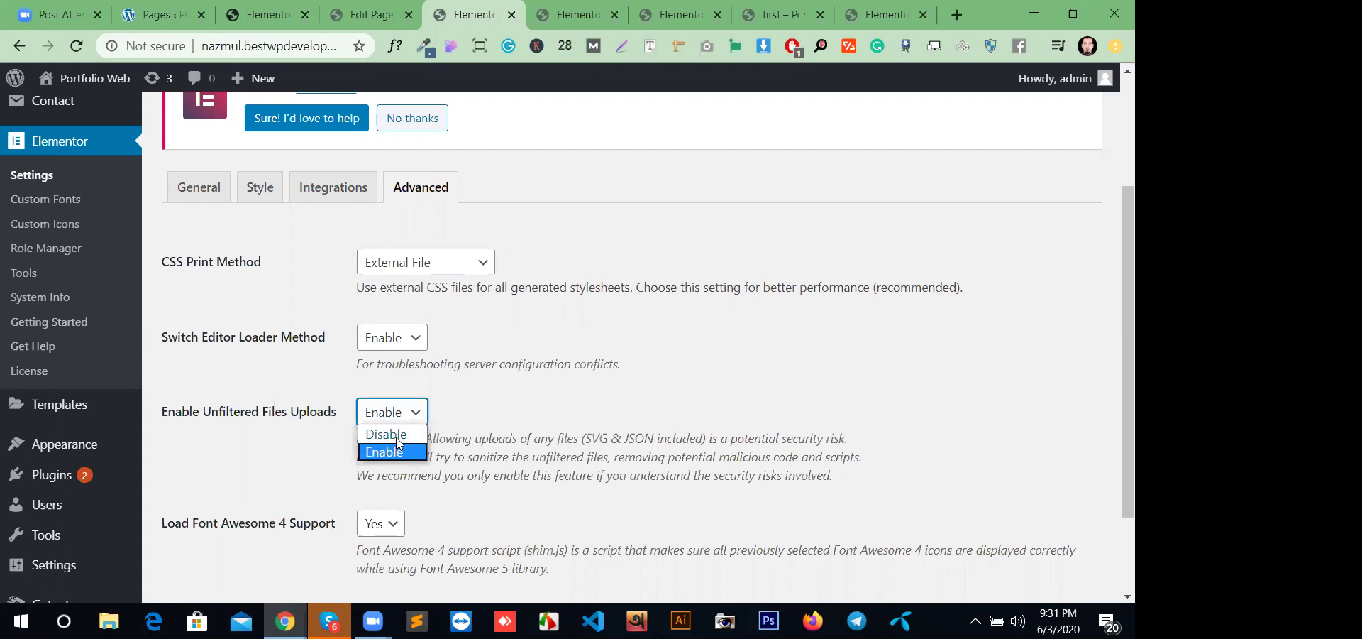
click(398, 435)
click(408, 423)
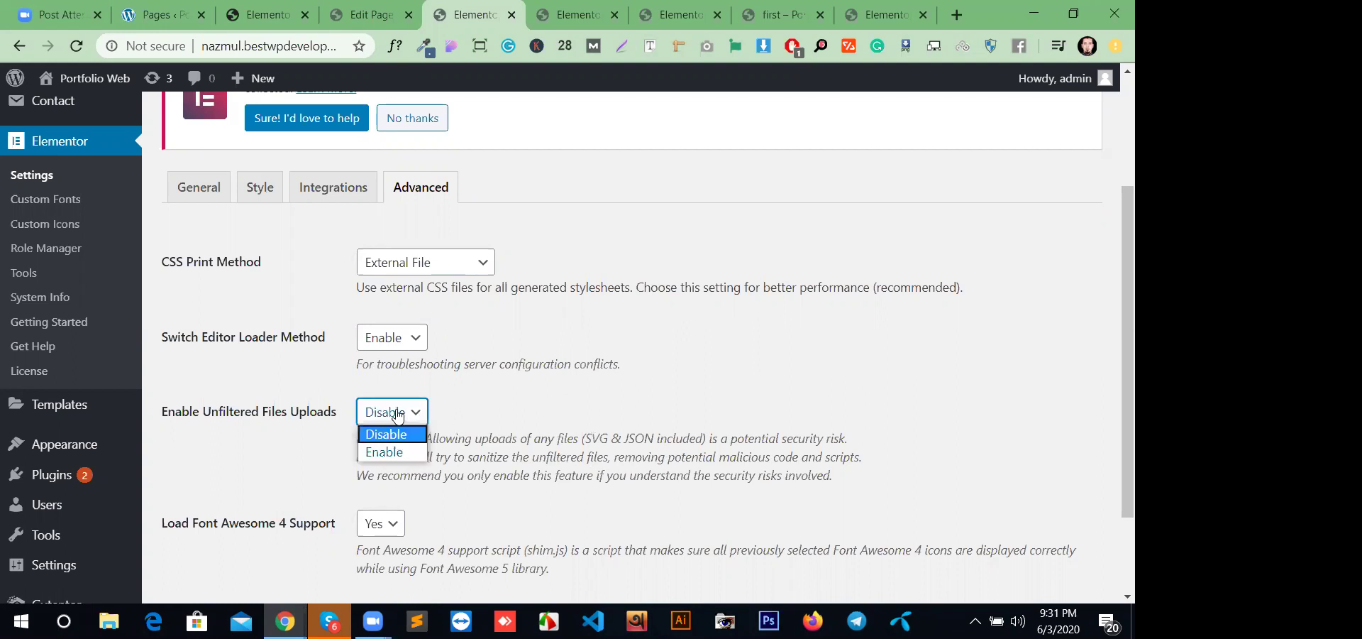
click(388, 450)
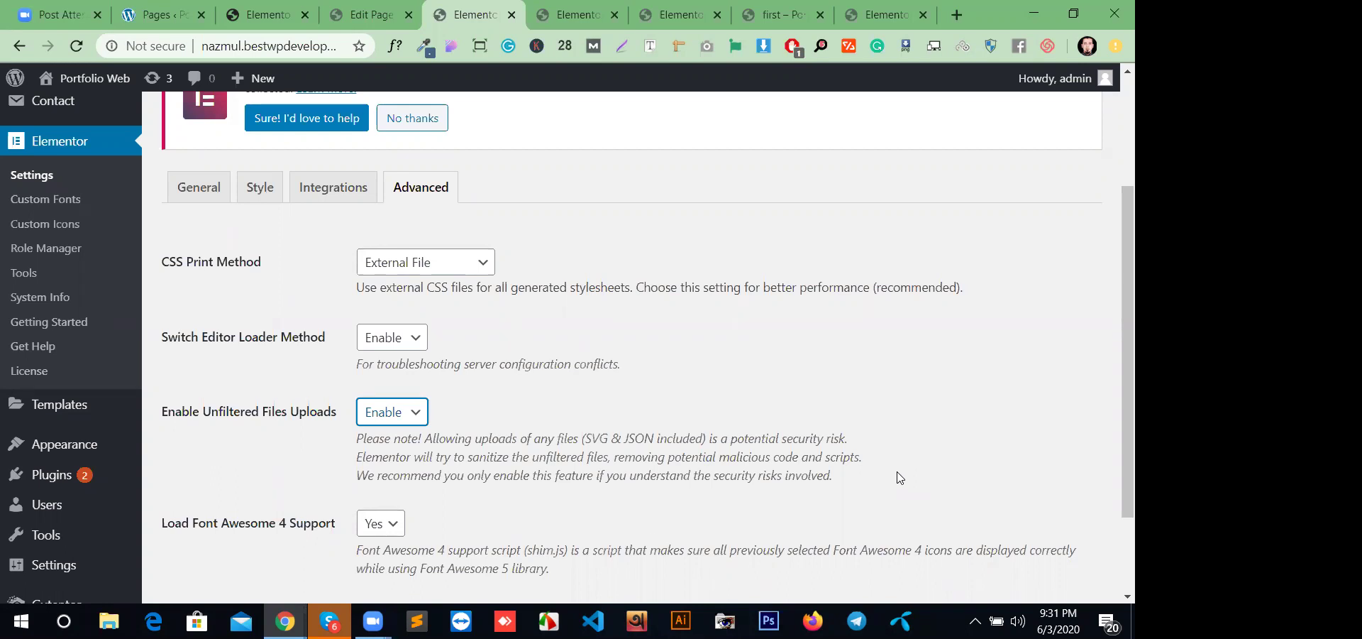
click(402, 420)
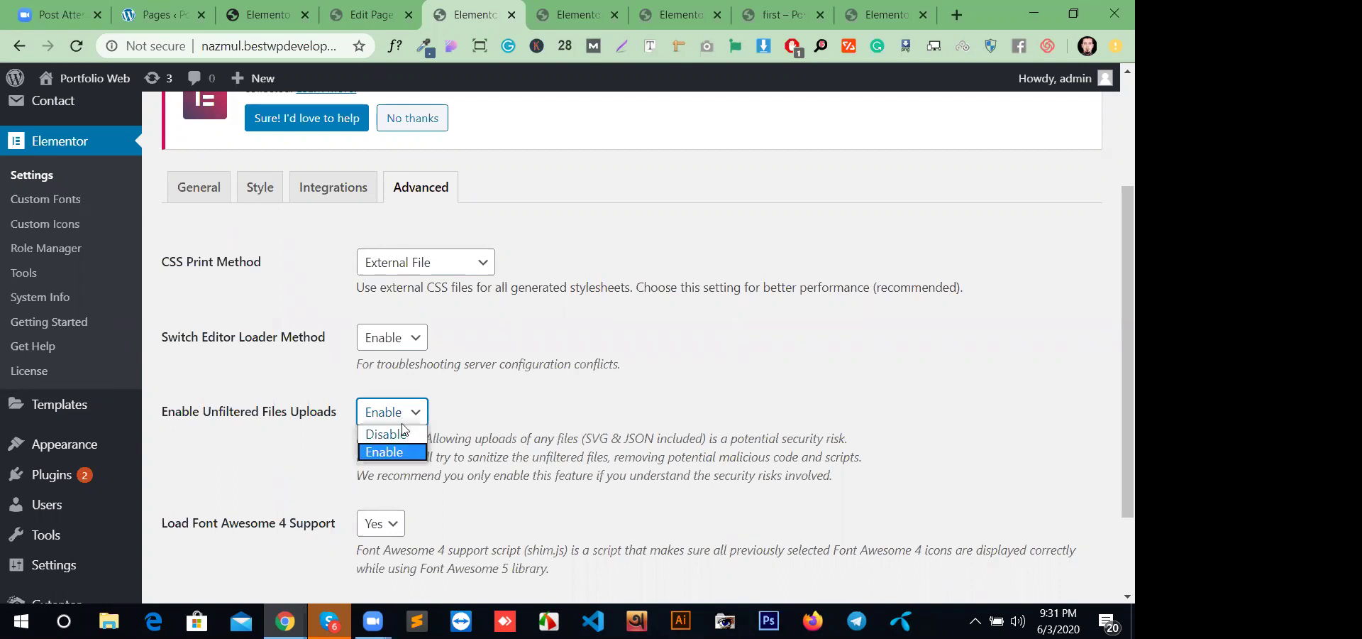
click(414, 417)
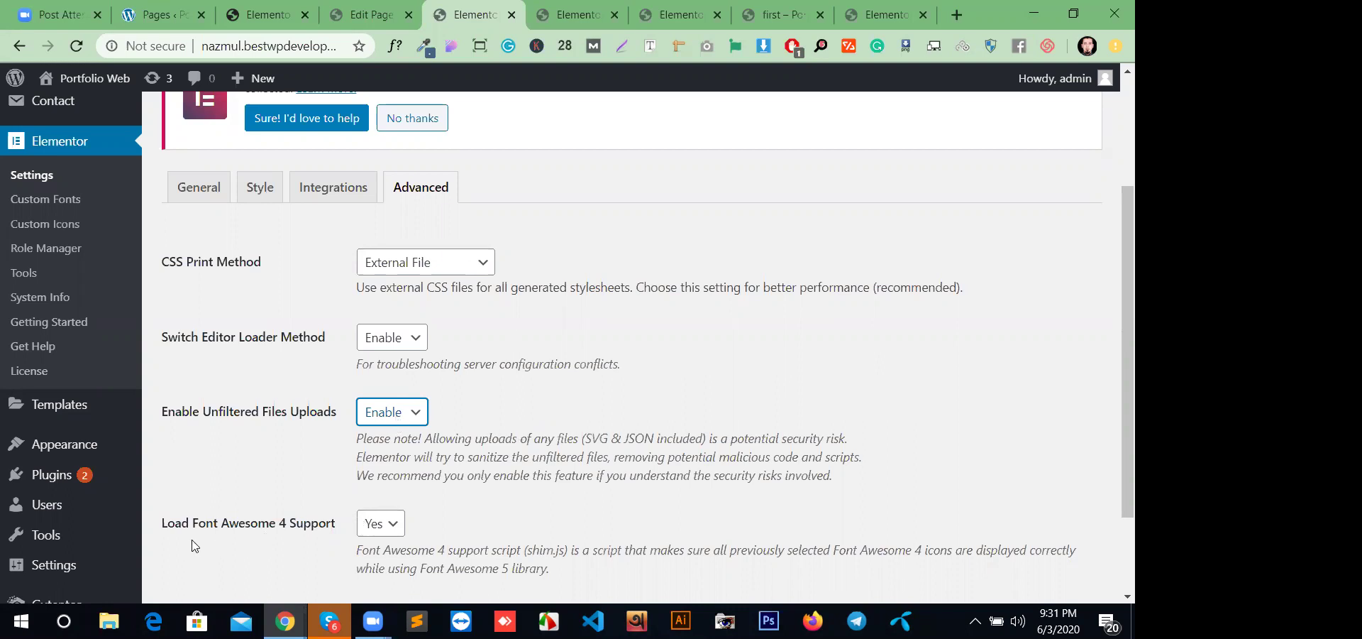
- Switch Load Font Awesome 4 Support to No and back to Yes
click(381, 526)
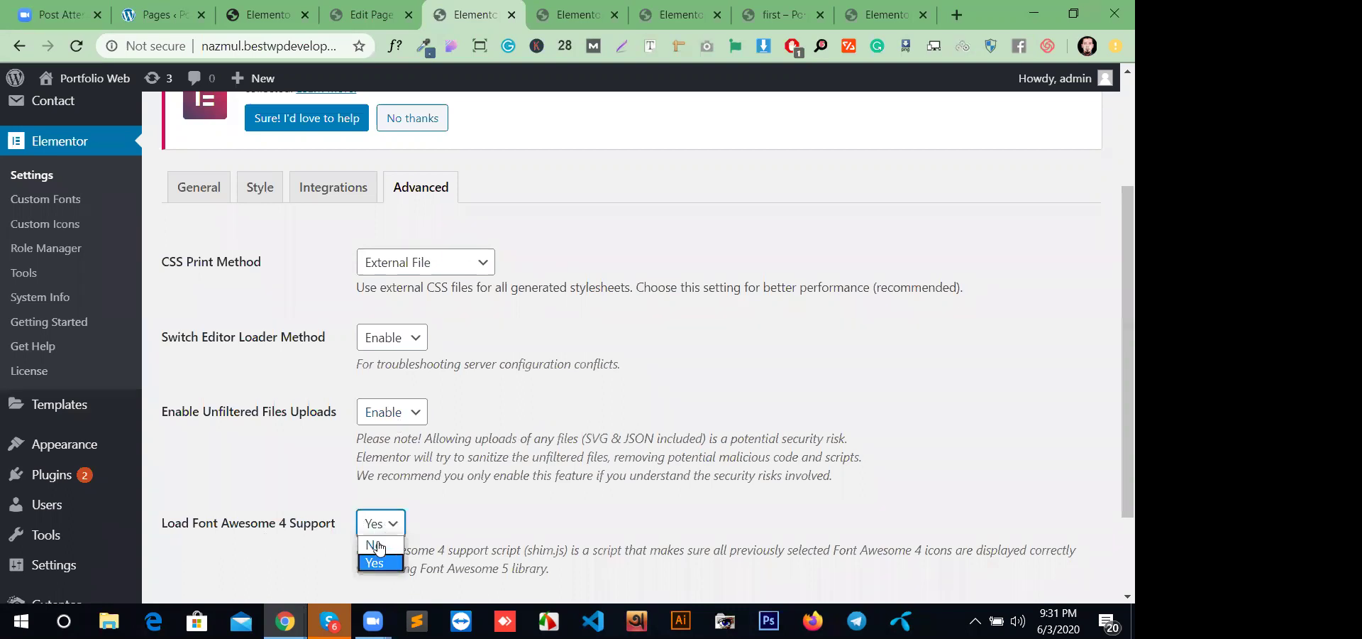
click(377, 545)
click(392, 528)
click(363, 564)
- Review the Advanced settings from CSS Print Method through Load Font Awesome 4 Support
scroll(465, 538, down, 3)
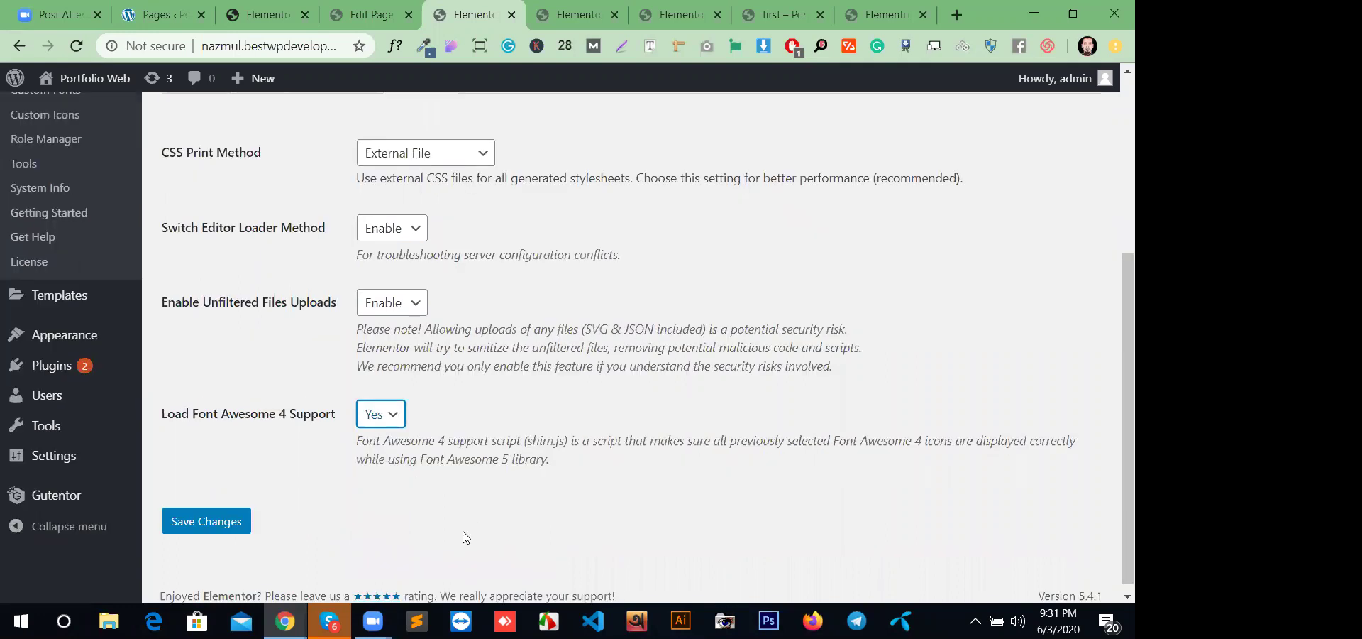
scroll(419, 529, up, 5)
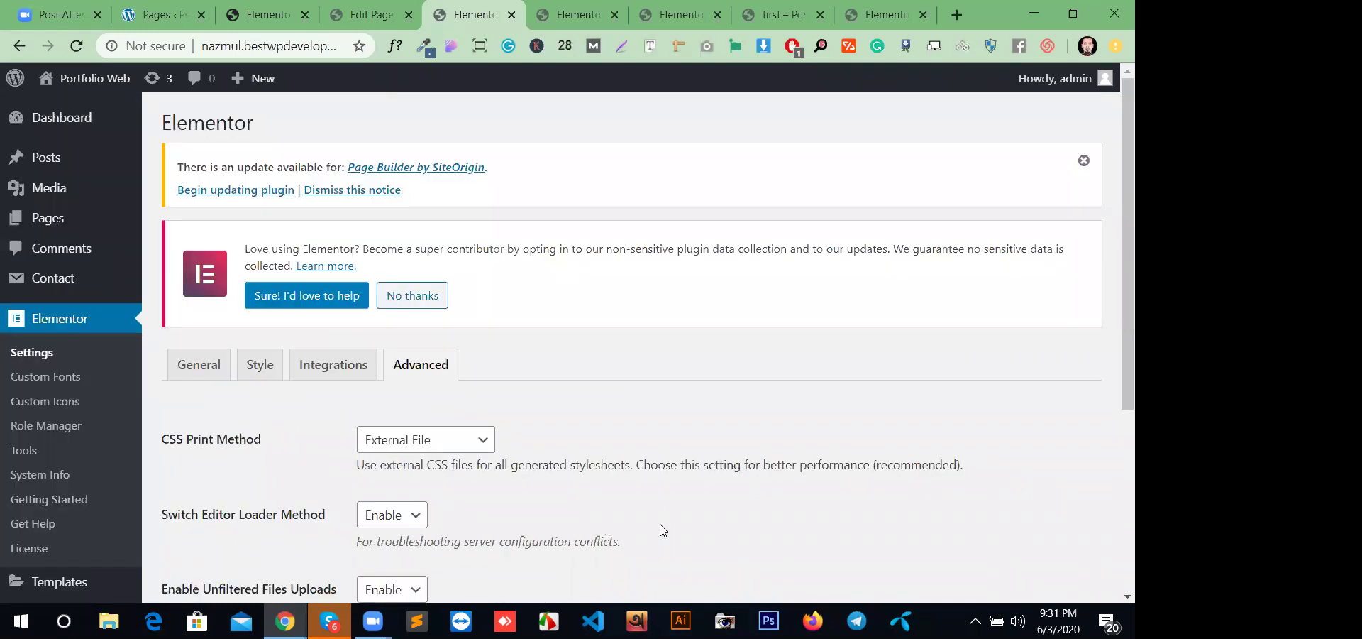
scroll(667, 525, down, 1)
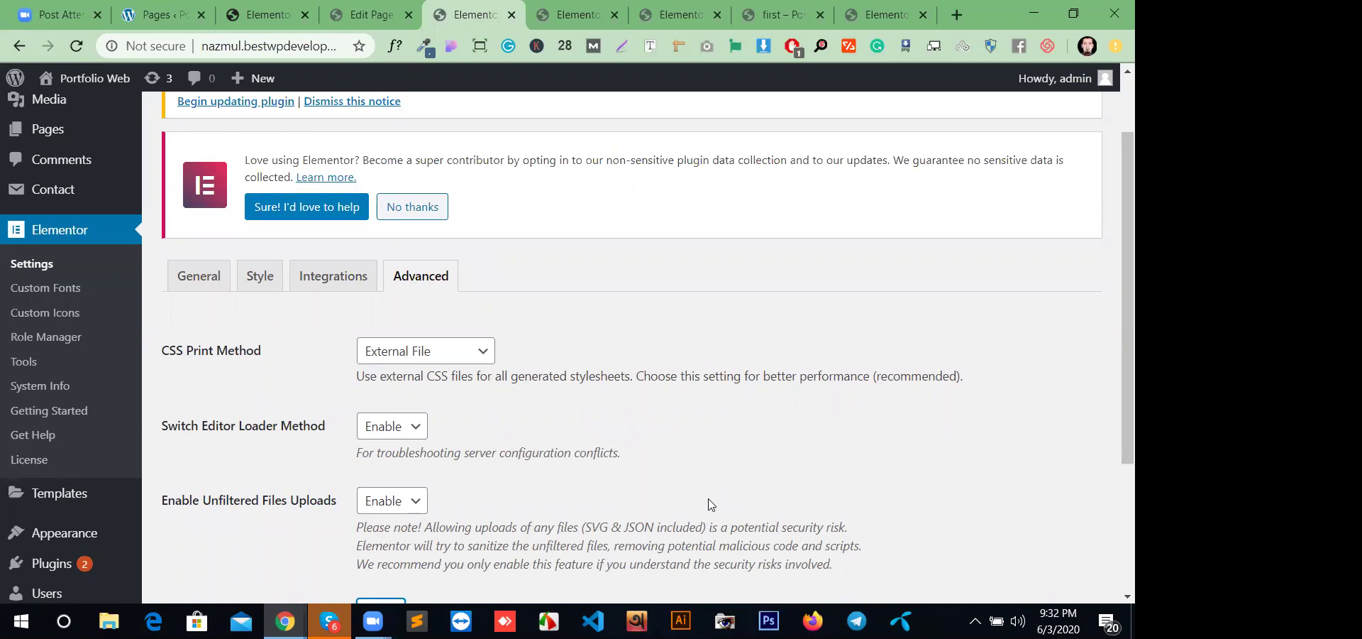
scroll(556, 557, down, 3)
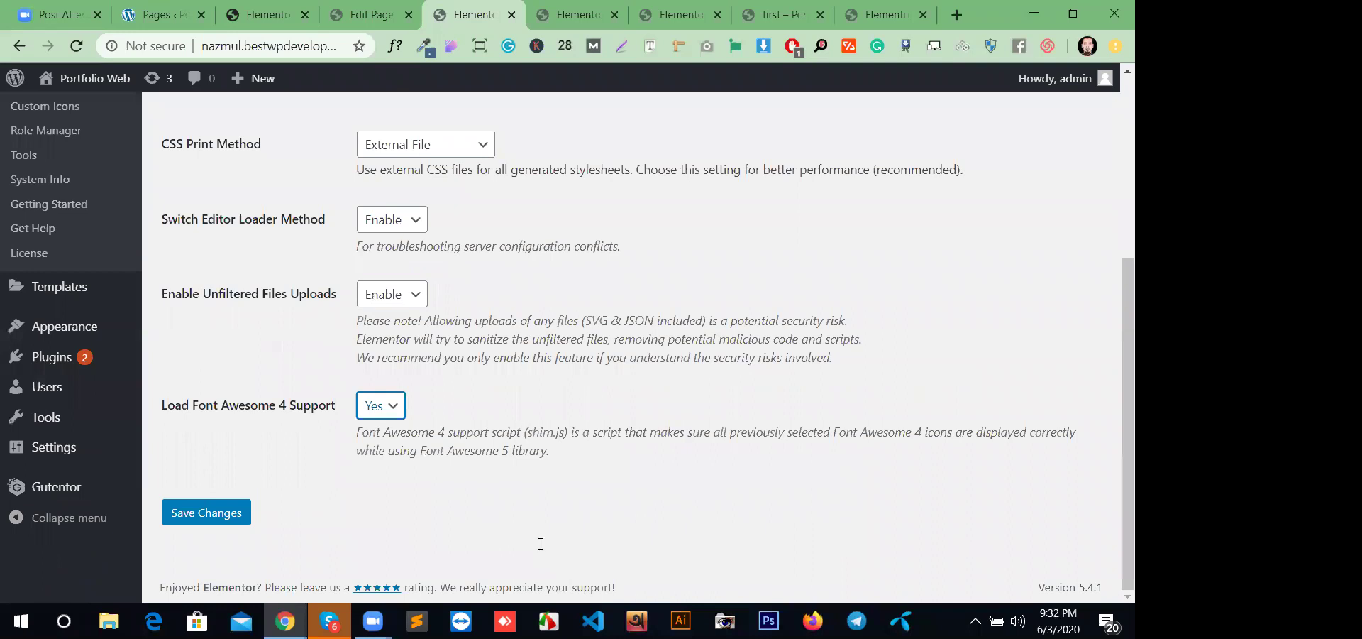
scroll(304, 471, up, 5)
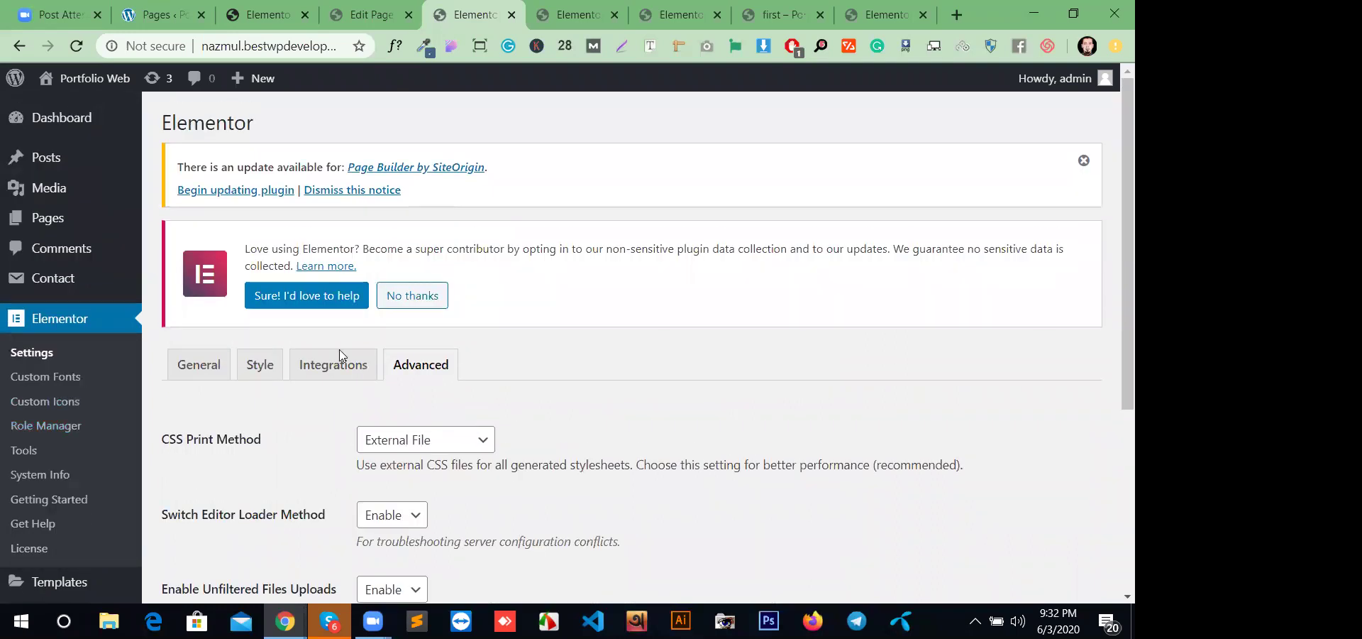
scroll(732, 434, down, 2)
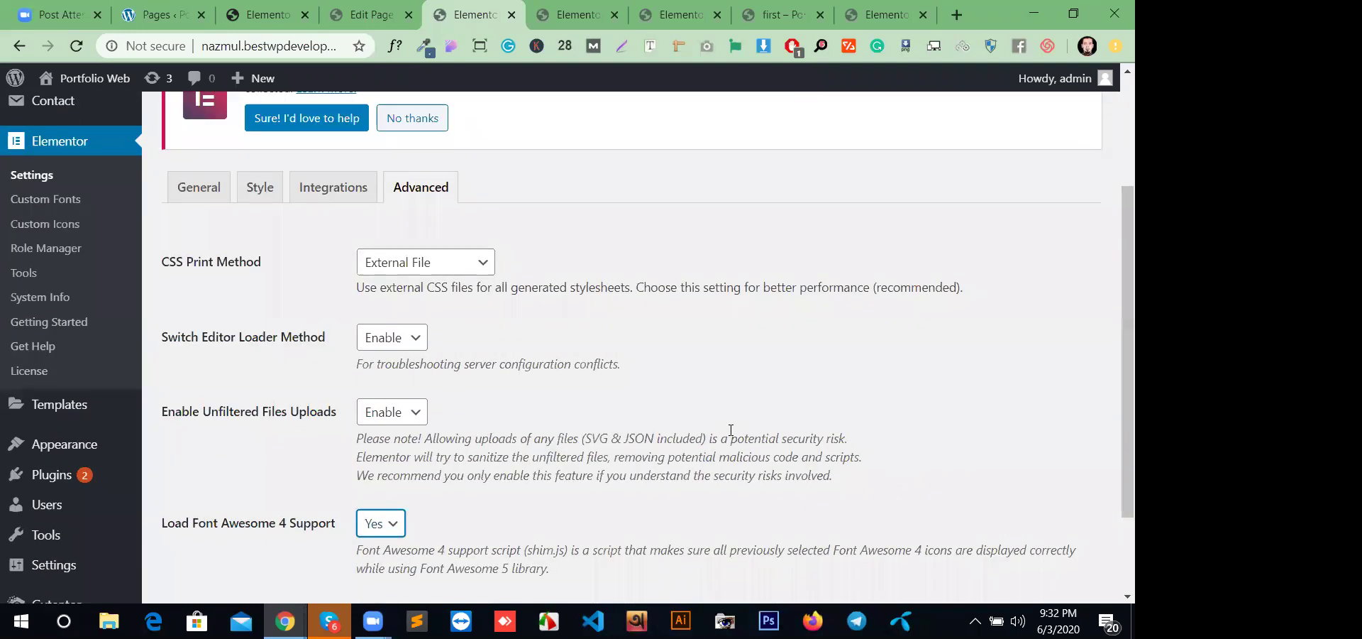
scroll(732, 435, up, 1)
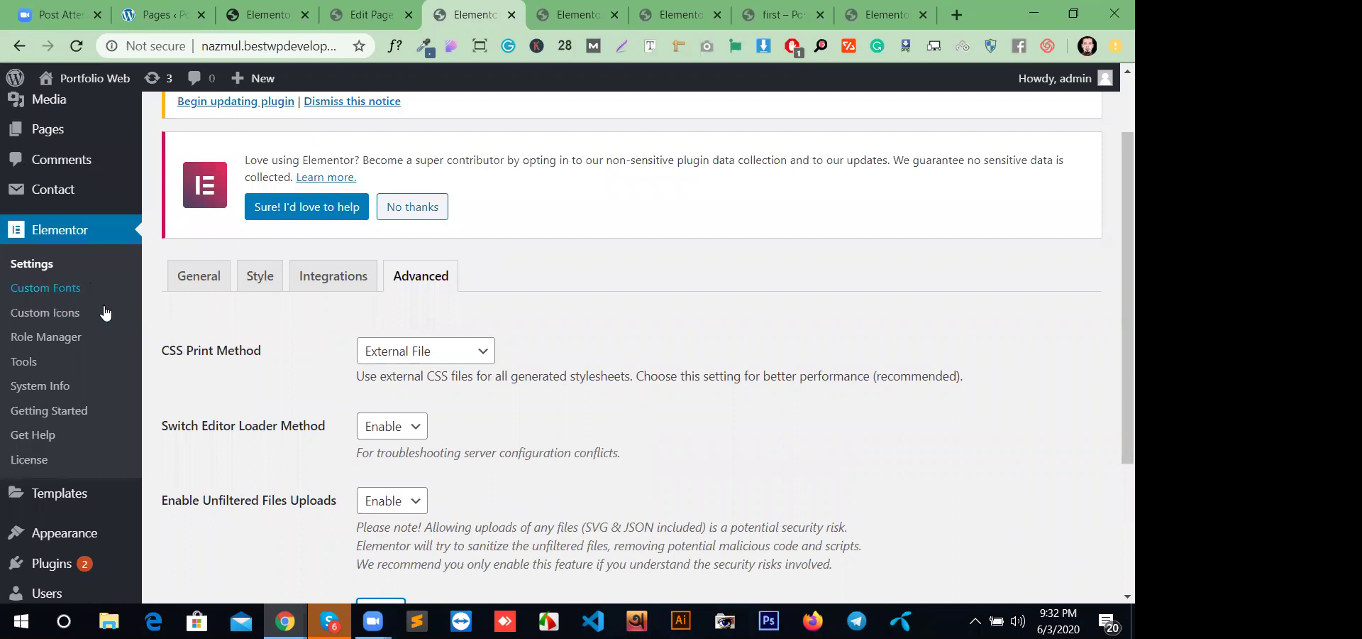
- Go to Elementor's Custom Fonts, start a new font and add a font variation to examine its file fields
click(85, 289)
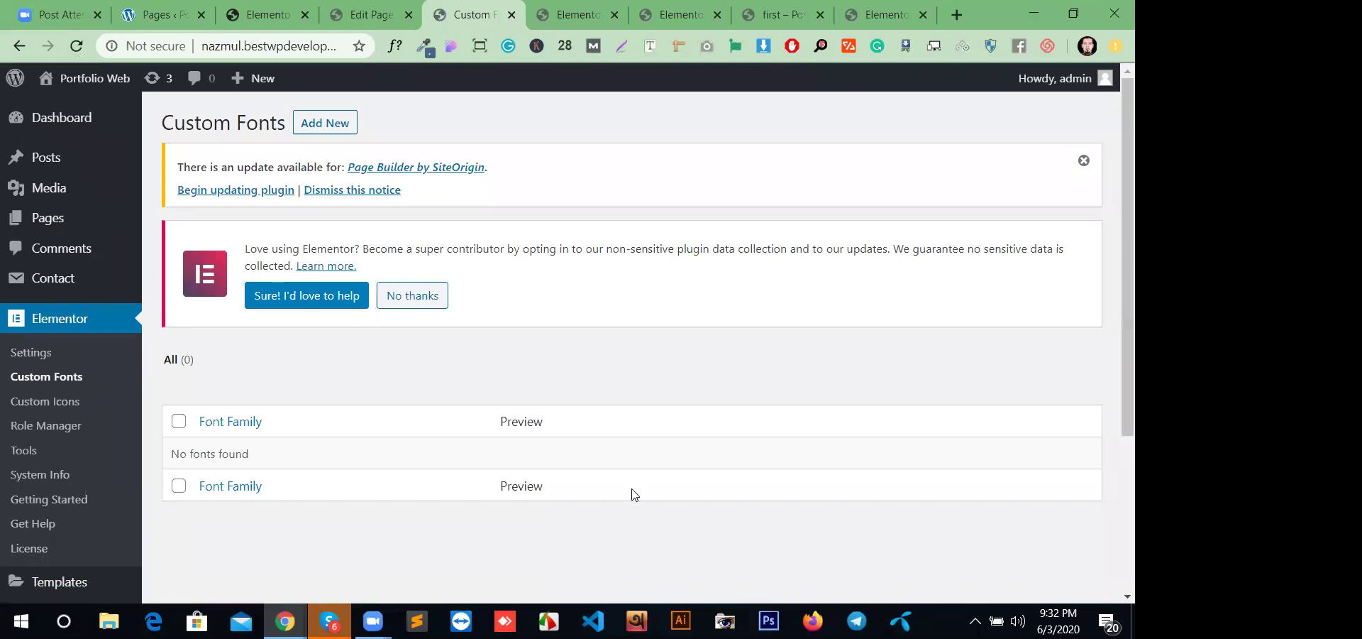
click(328, 125)
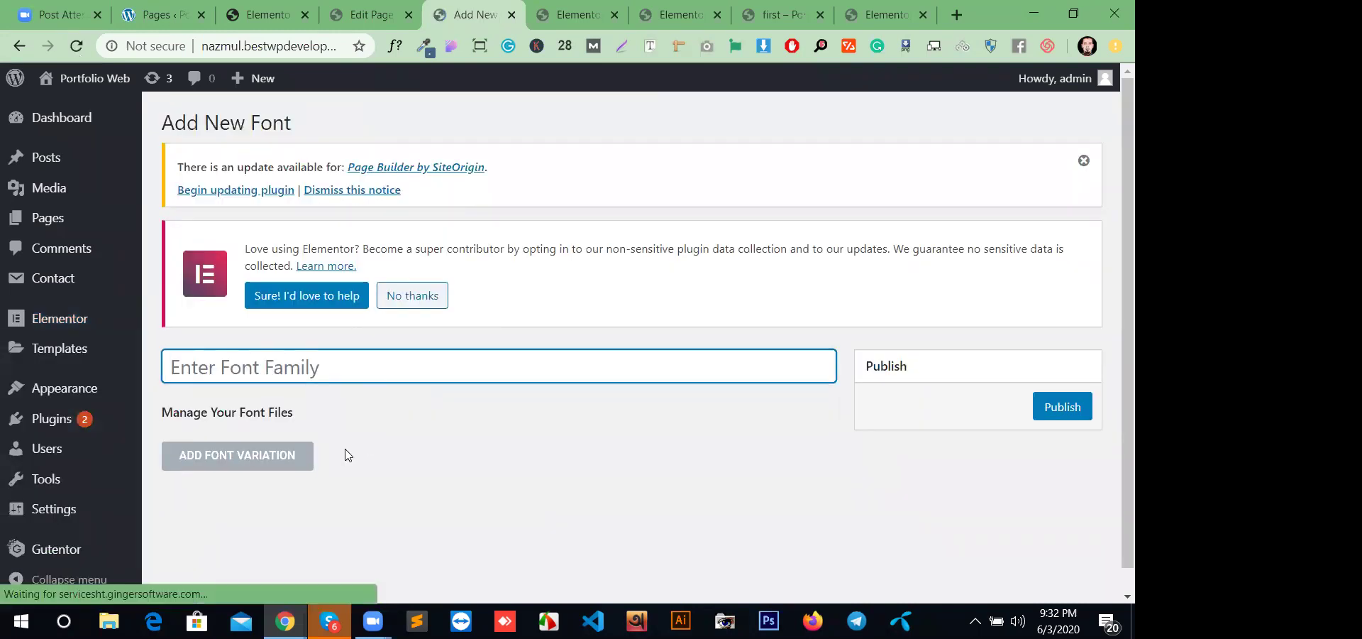
click(274, 460)
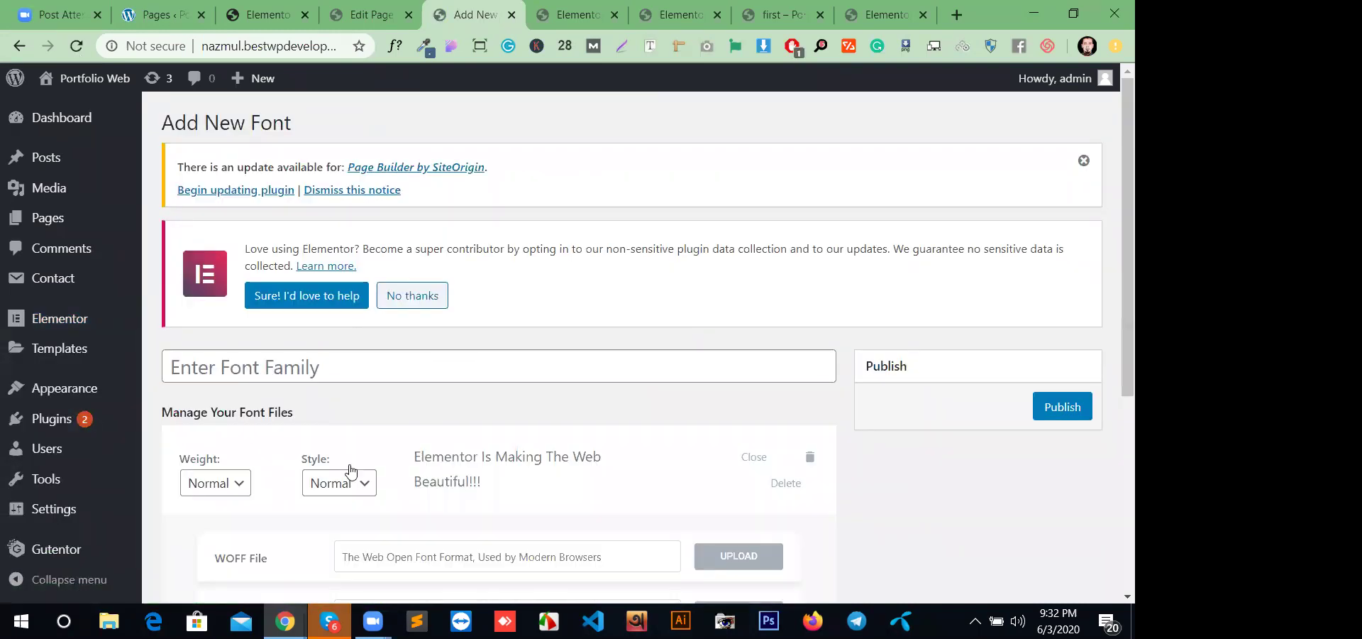
scroll(355, 461, down, 3)
scroll(369, 452, down, 1)
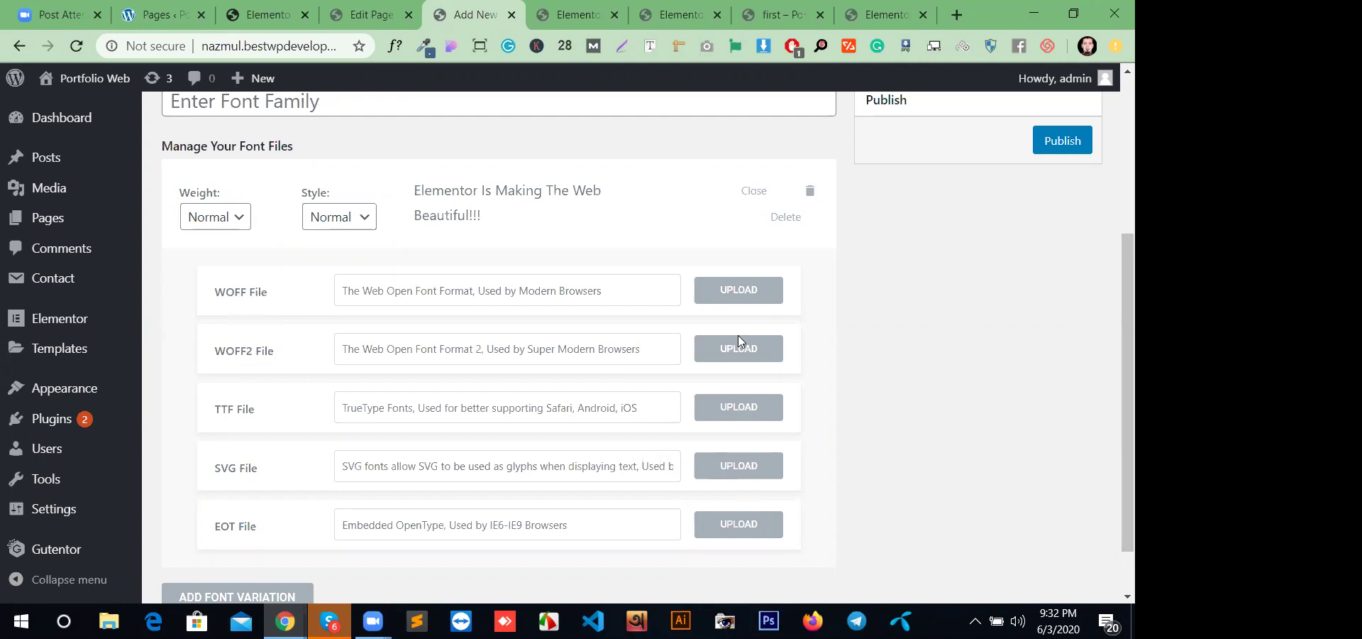
- Check how to upload the variation's WOFF file, and close the file chooser and media library without uploading
click(563, 292)
click(739, 291)
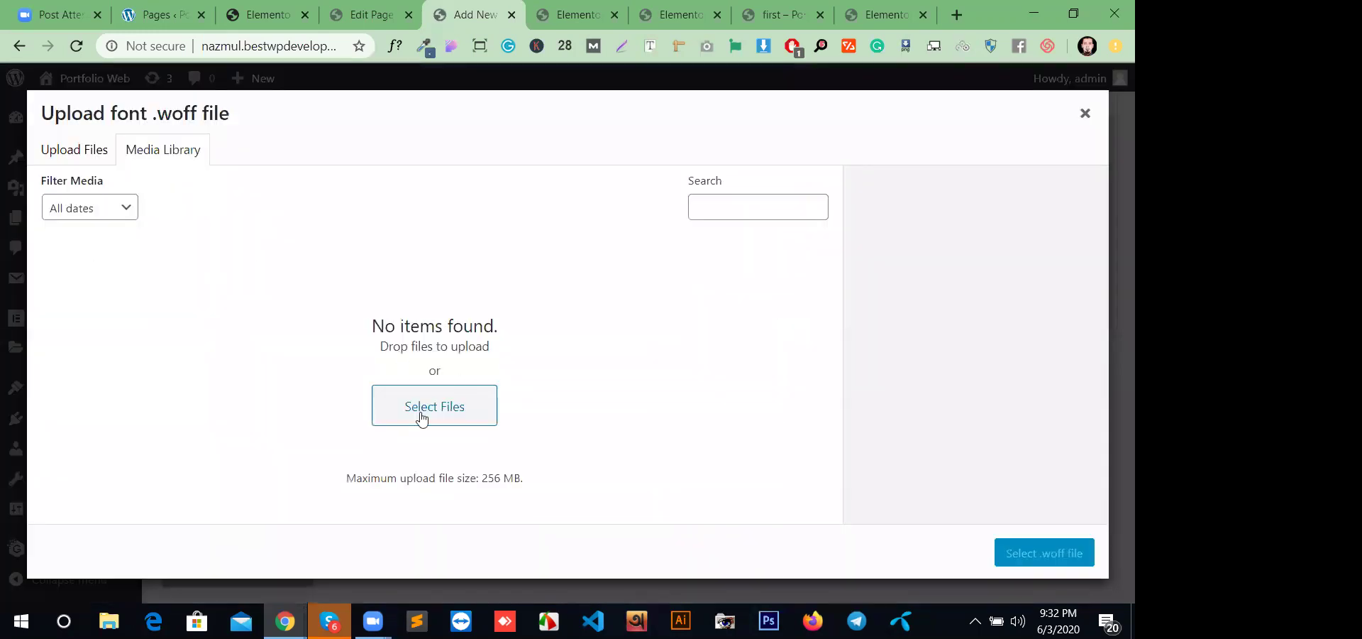
click(413, 408)
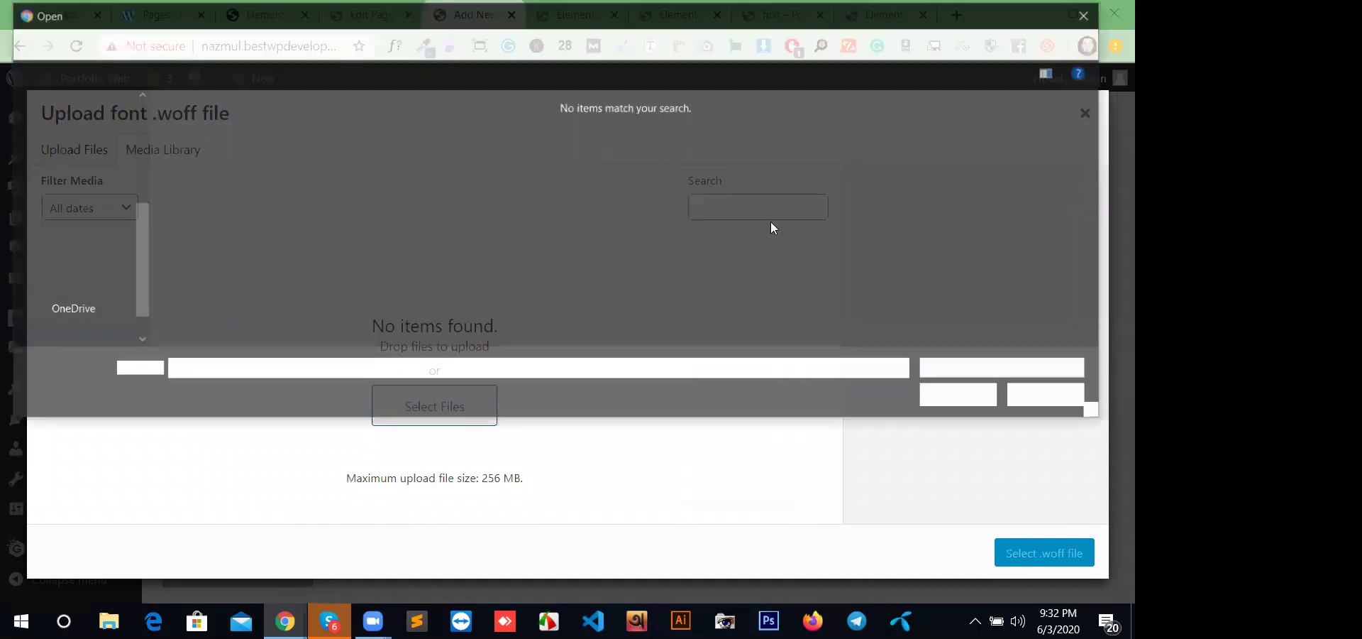
click(1085, 15)
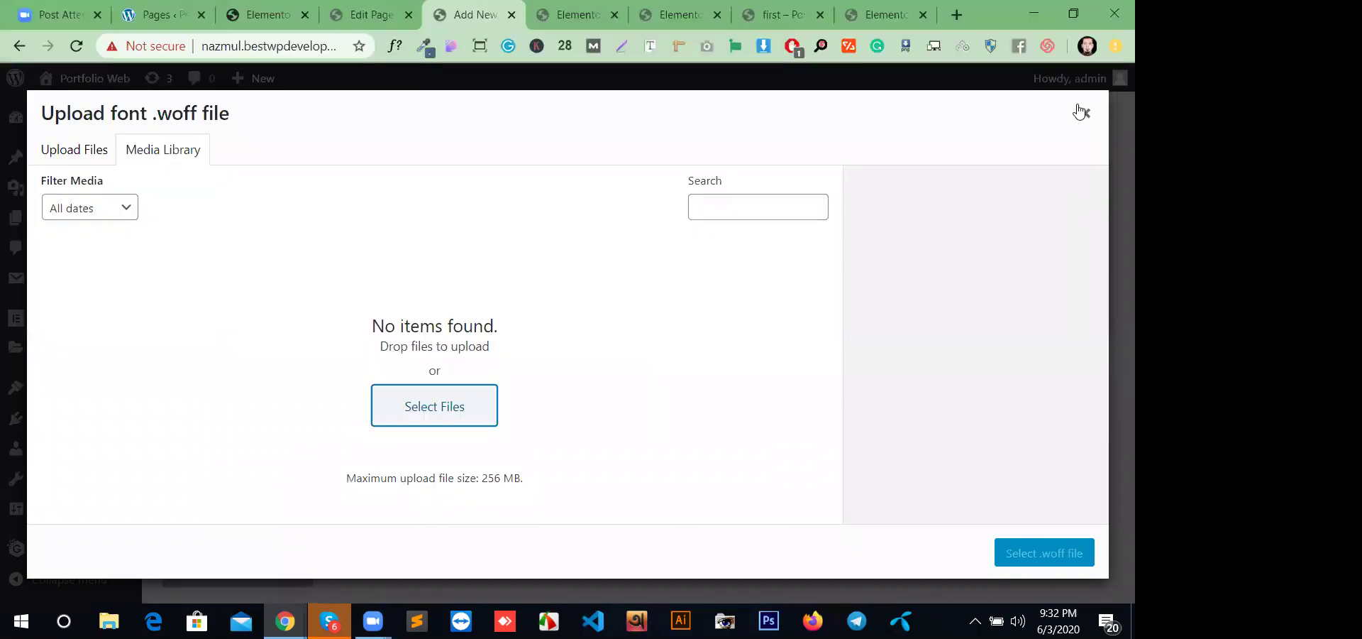
click(1080, 112)
- Go to Elementor's Custom Icons, start a new icon set and examine its name field and upload area
mouse_move(63, 347)
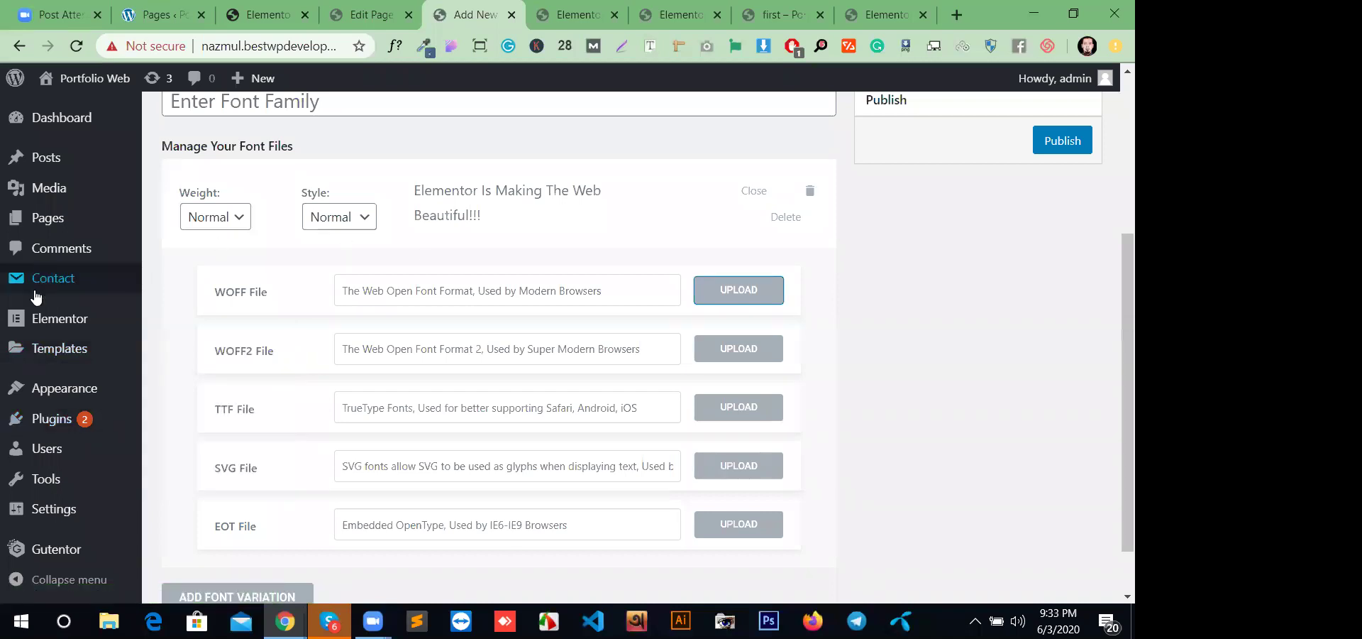
mouse_move(132, 353)
mouse_move(127, 319)
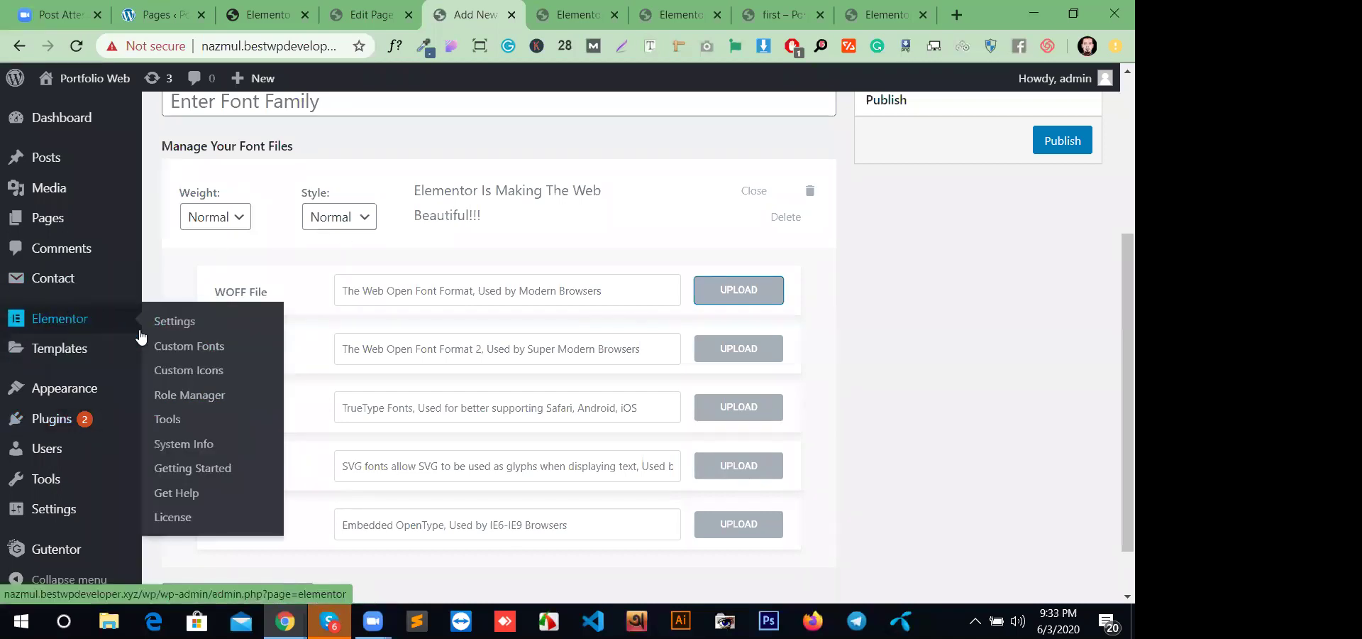
click(173, 370)
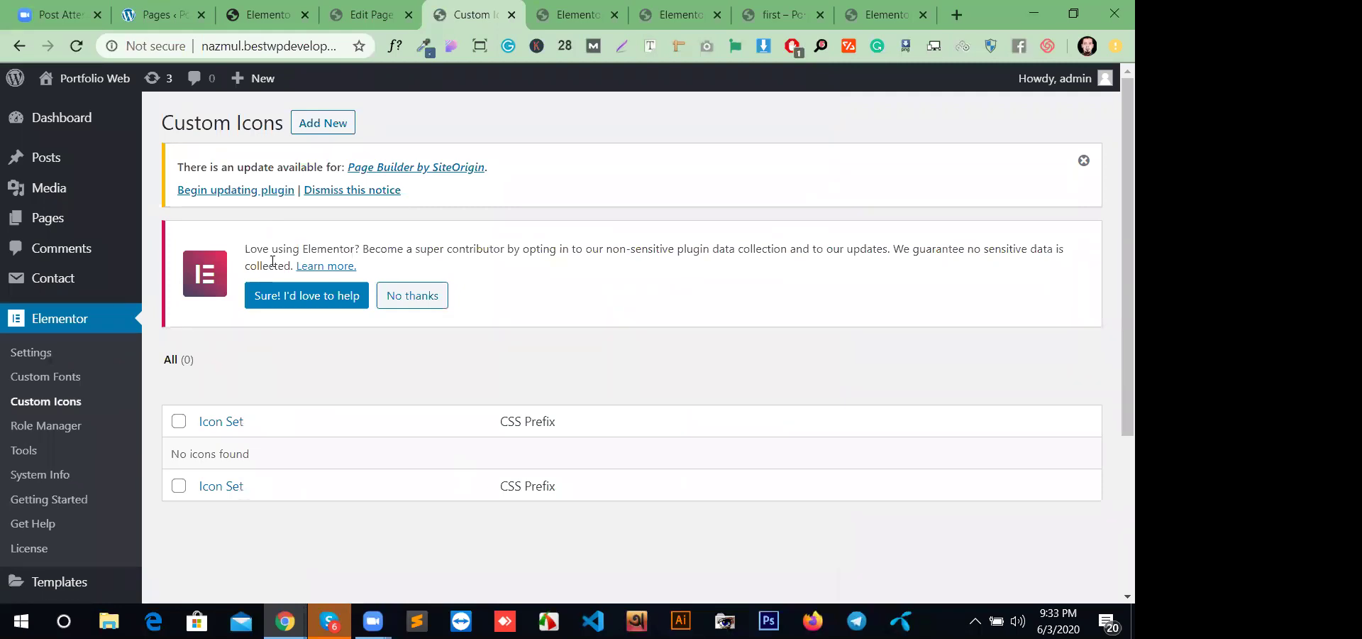
click(318, 128)
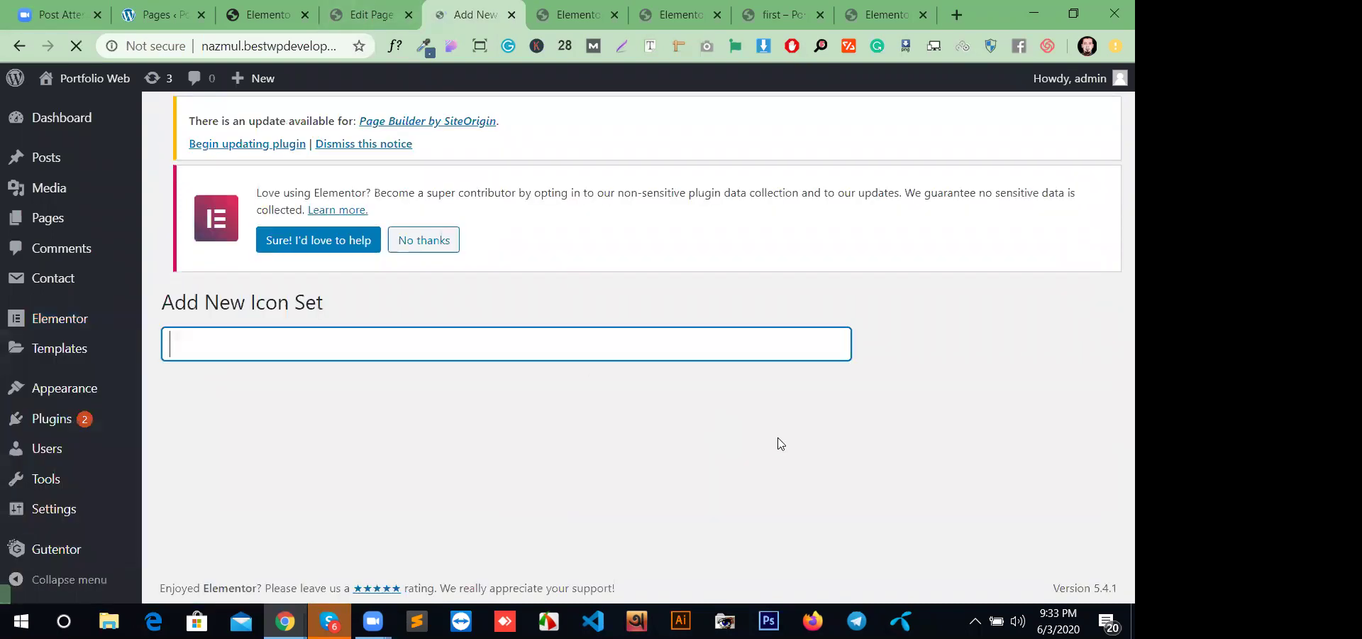
scroll(587, 407, down, 3)
scroll(453, 341, up, 3)
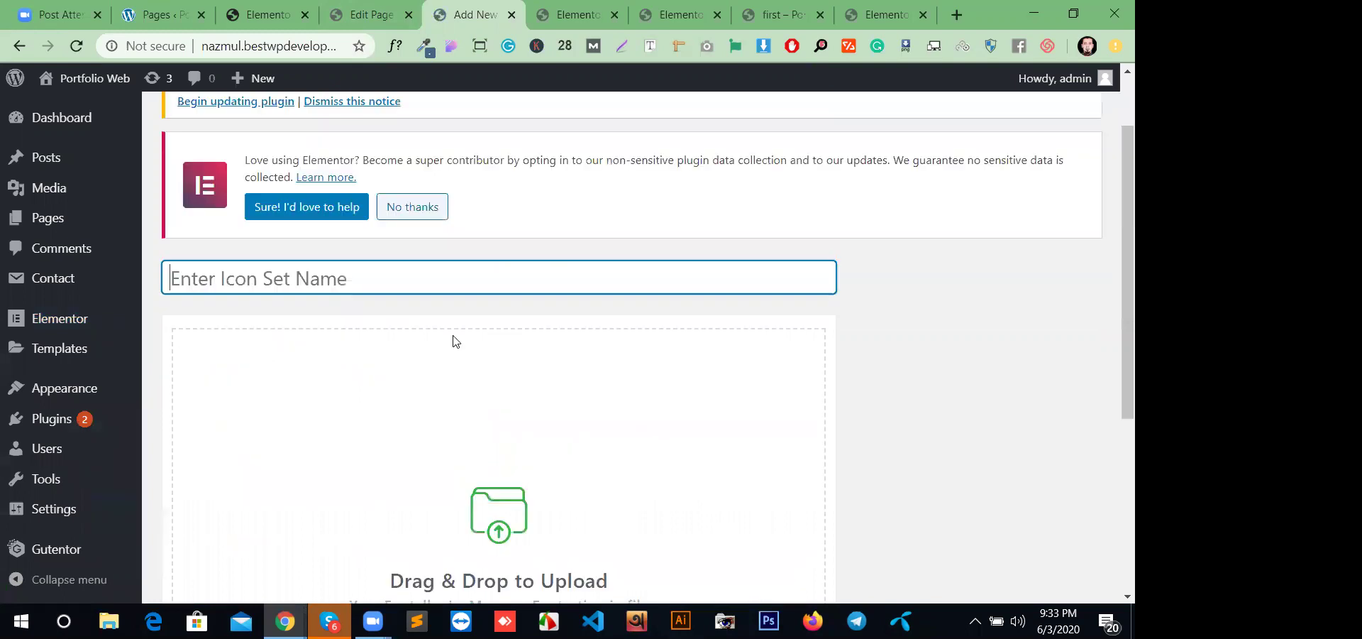
- Open the fontello.com icon font generator in a new browser tab
click(959, 16)
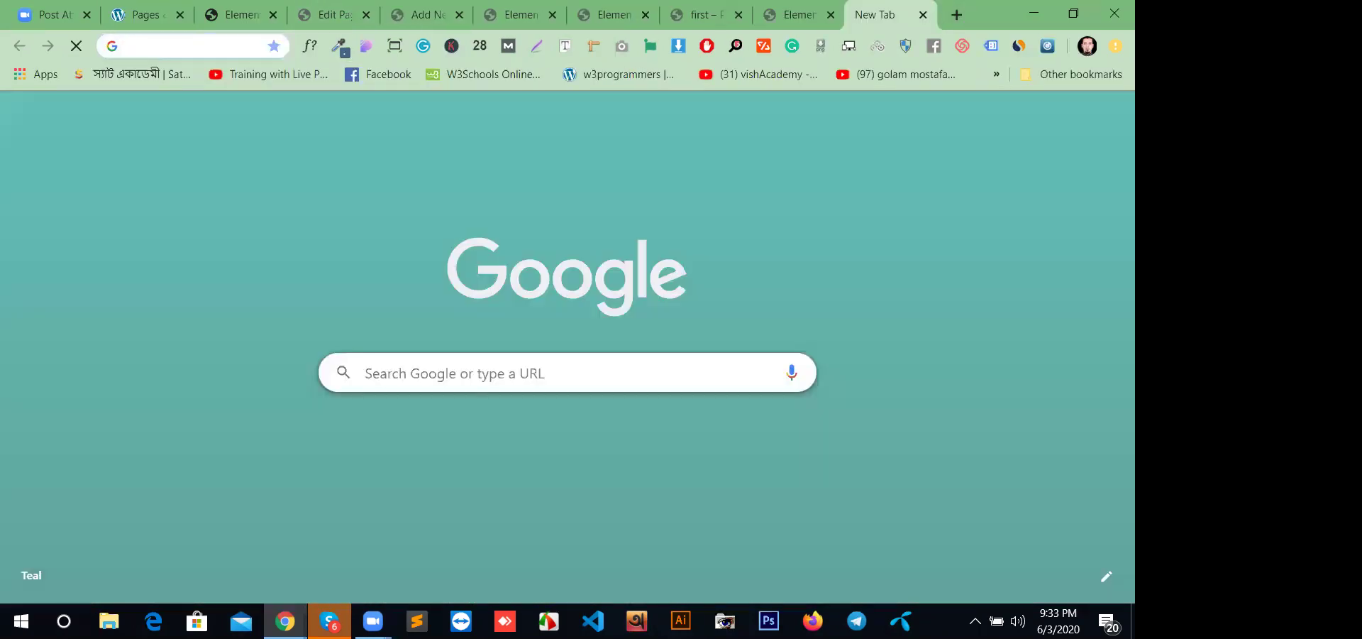
text(fontello.com)
key(Return)
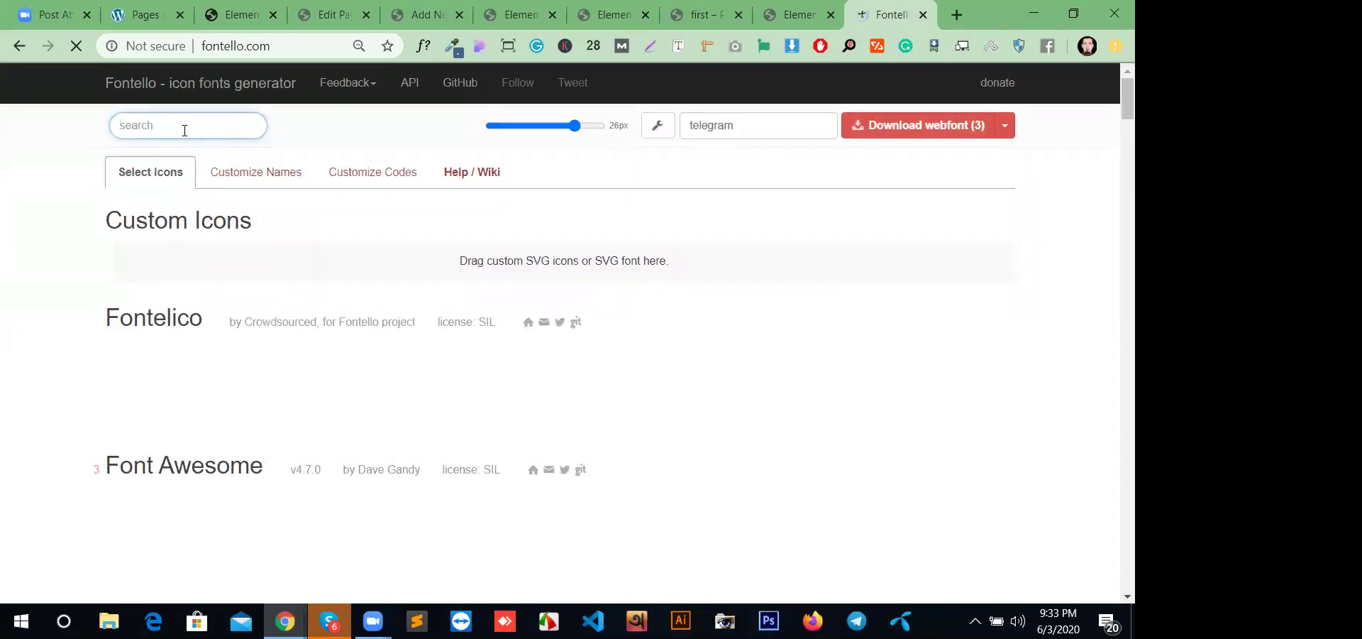
- Search the Fontello icons for "home", then try selecting and deselecting the home icon in the Entypo collection
text(home)
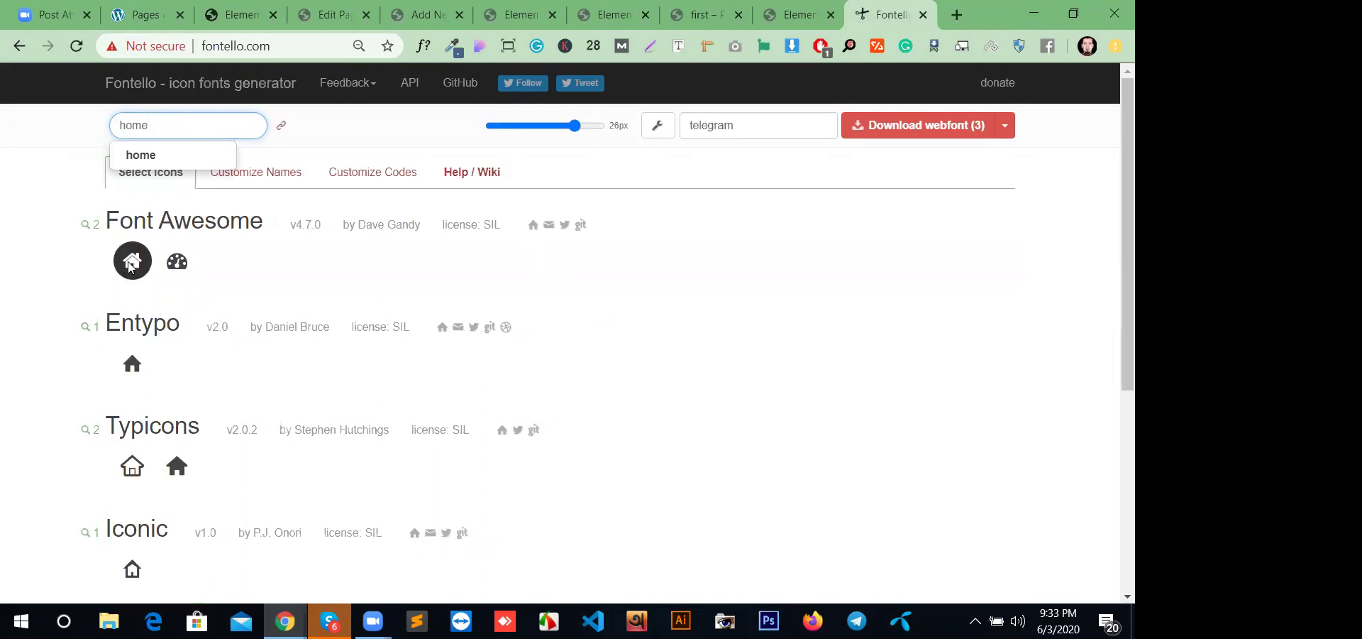
click(136, 366)
click(136, 365)
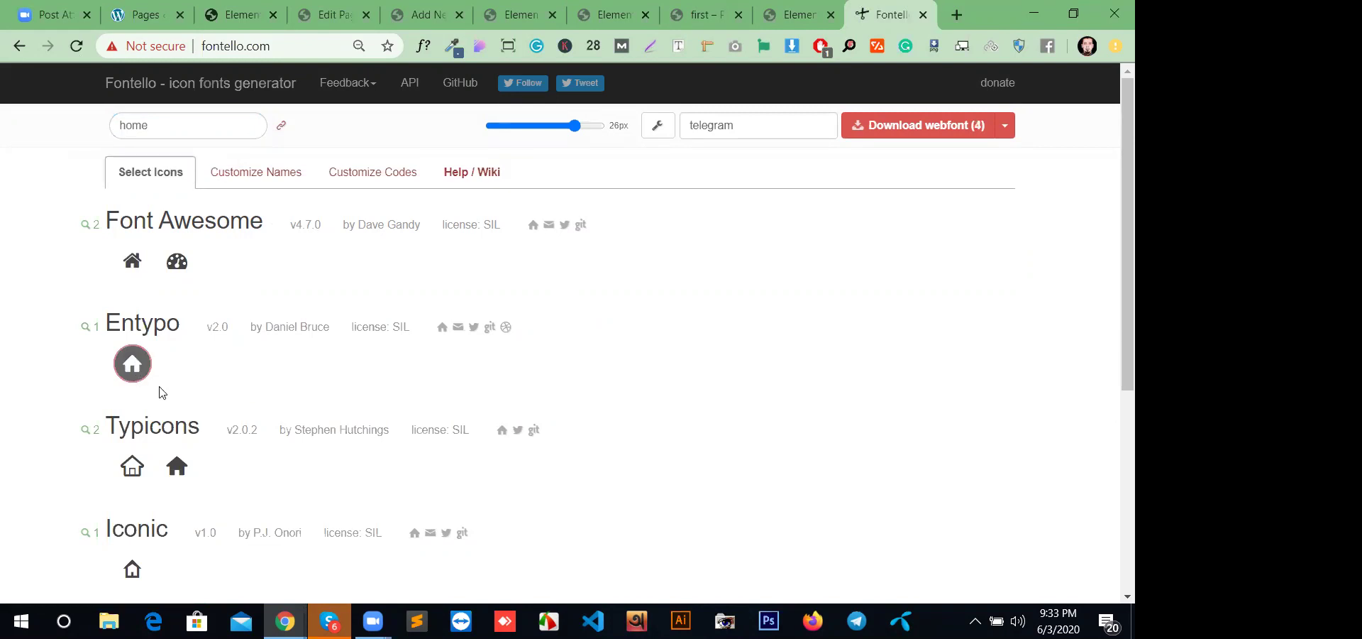
click(136, 366)
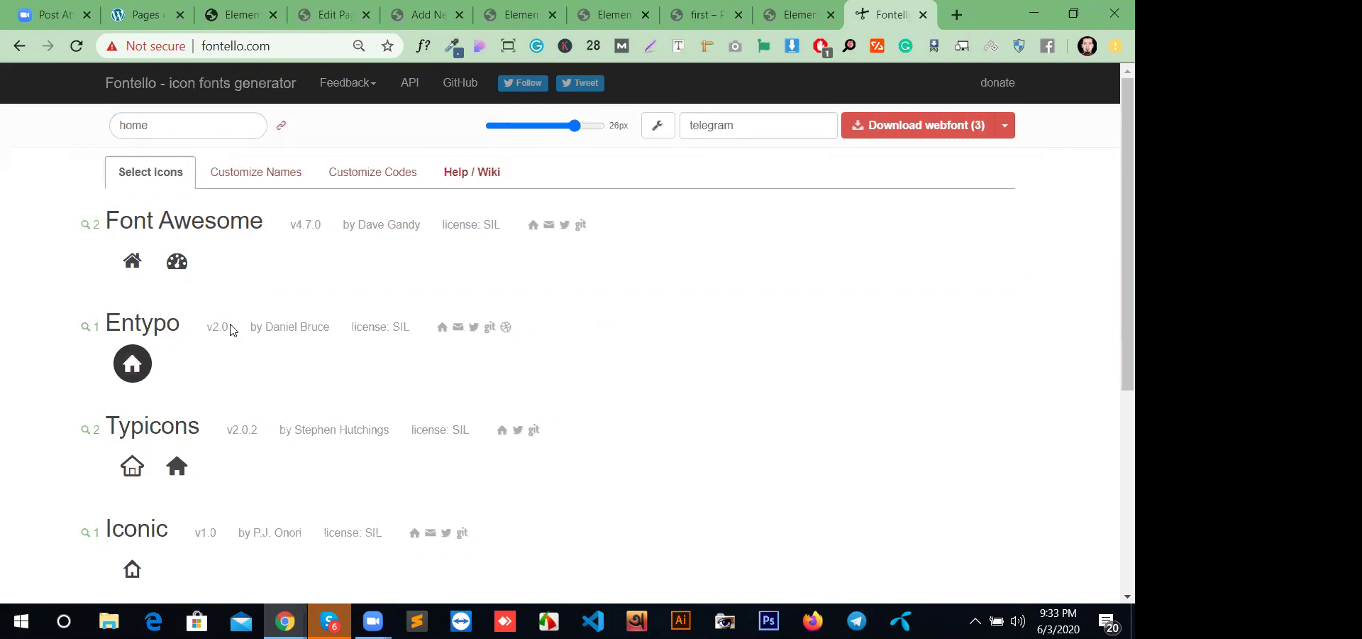
- Set the CSS prefix in Fontello's font settings to "icon-home"
click(658, 130)
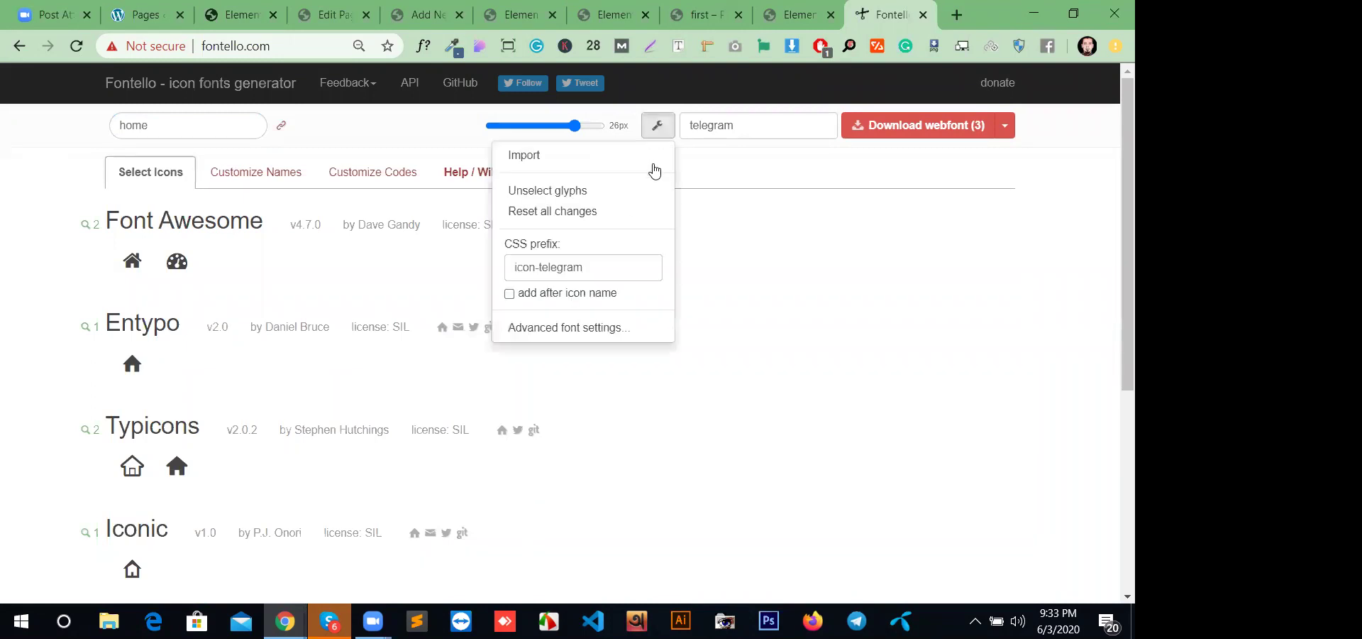
drag(596, 269, 535, 270)
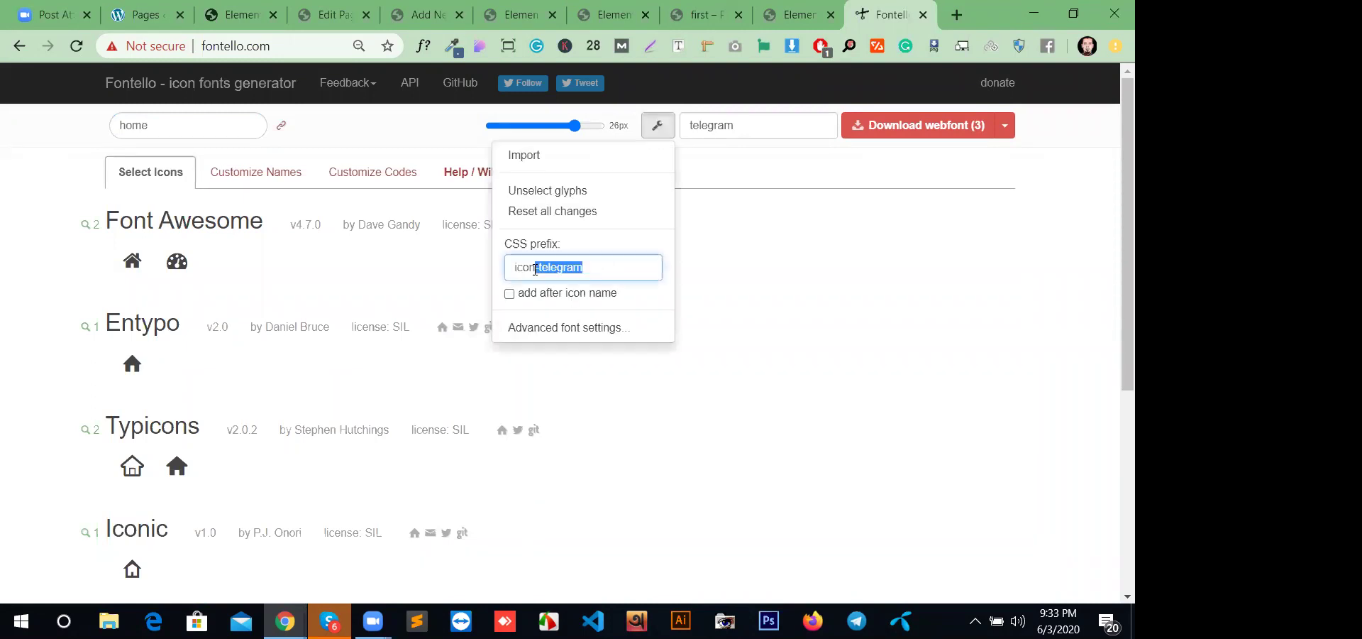
key(Right)
key(BackSpace)
key(BackSpace)
key(BackSpace)
key(BackSpace)
text(home)
- Set the webfont name to "home", start its download and cancel saving the ZIP file
drag(739, 127, 687, 127)
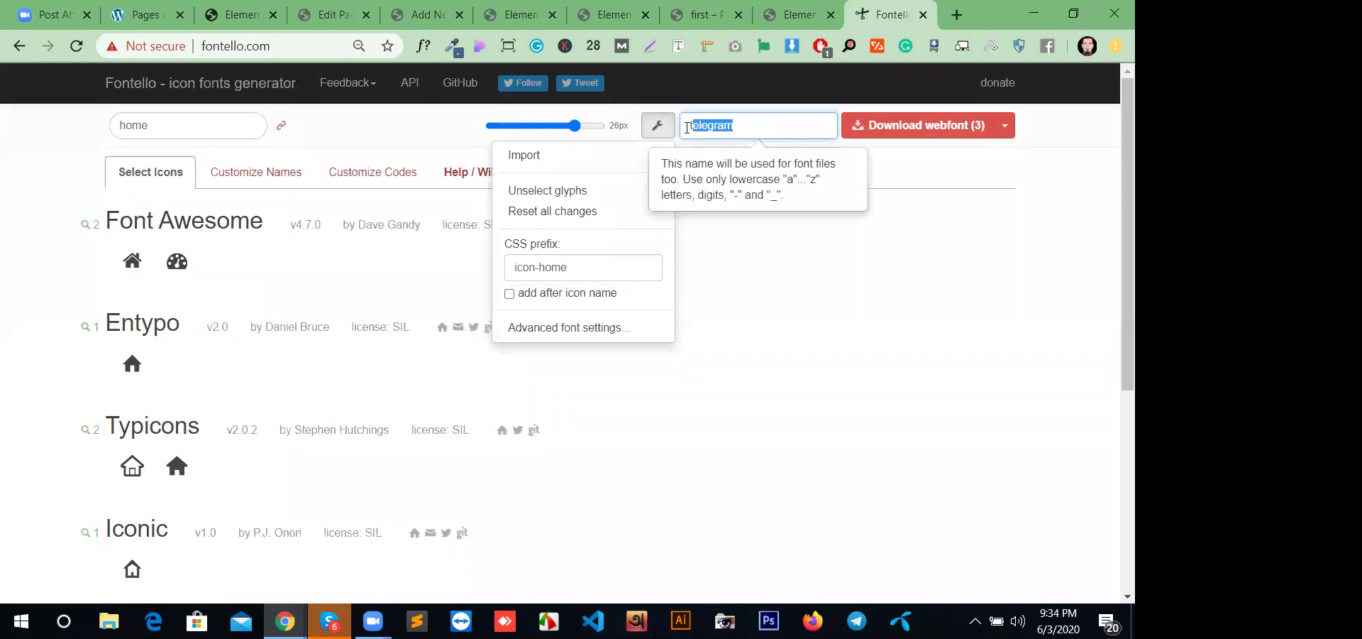
key(BackSpace)
text(hiome)
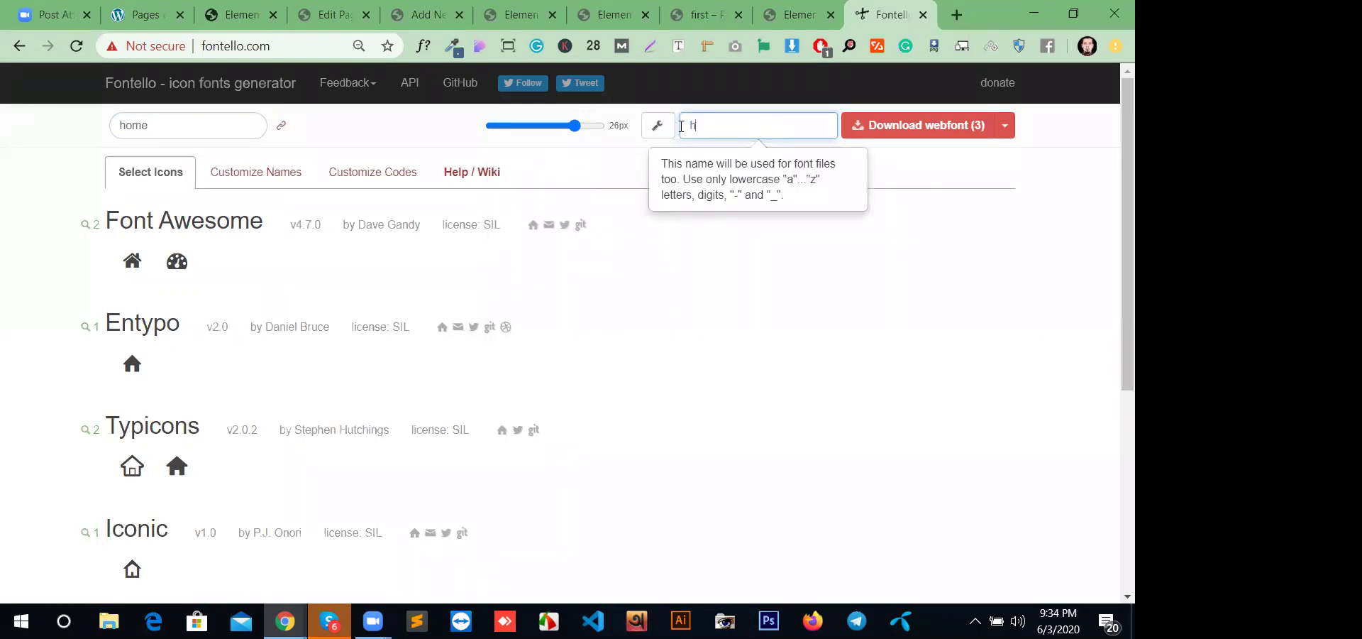
text(me)
click(938, 130)
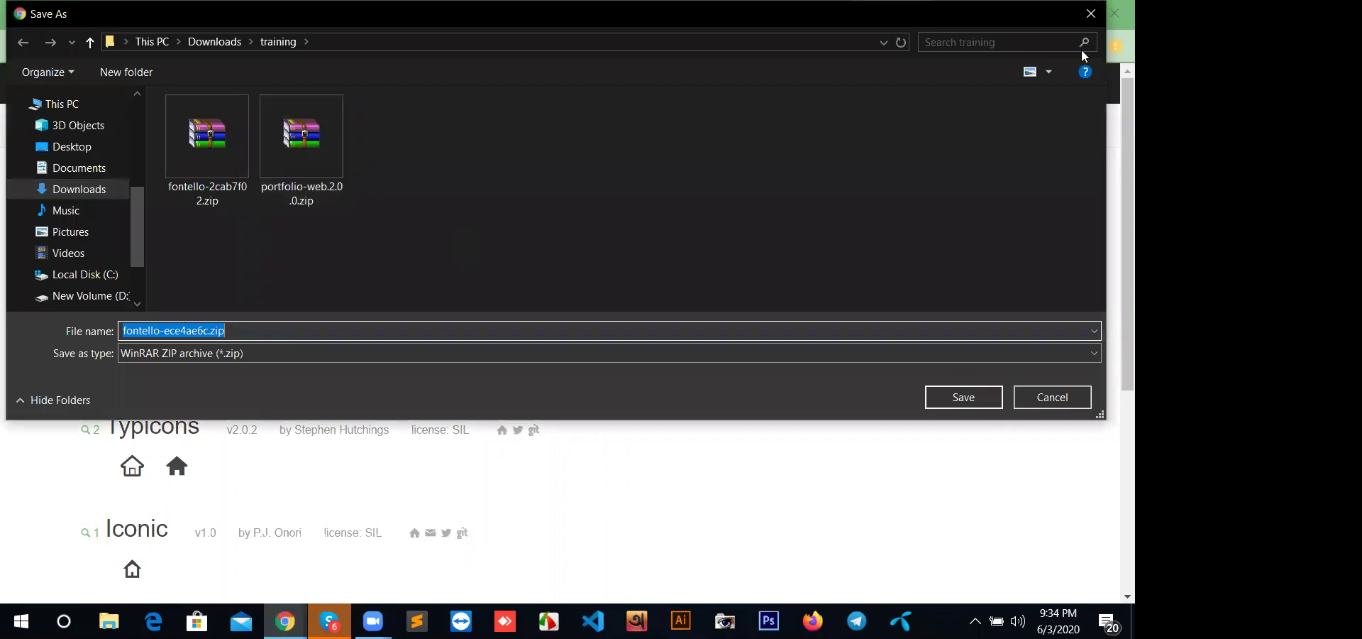
click(1091, 13)
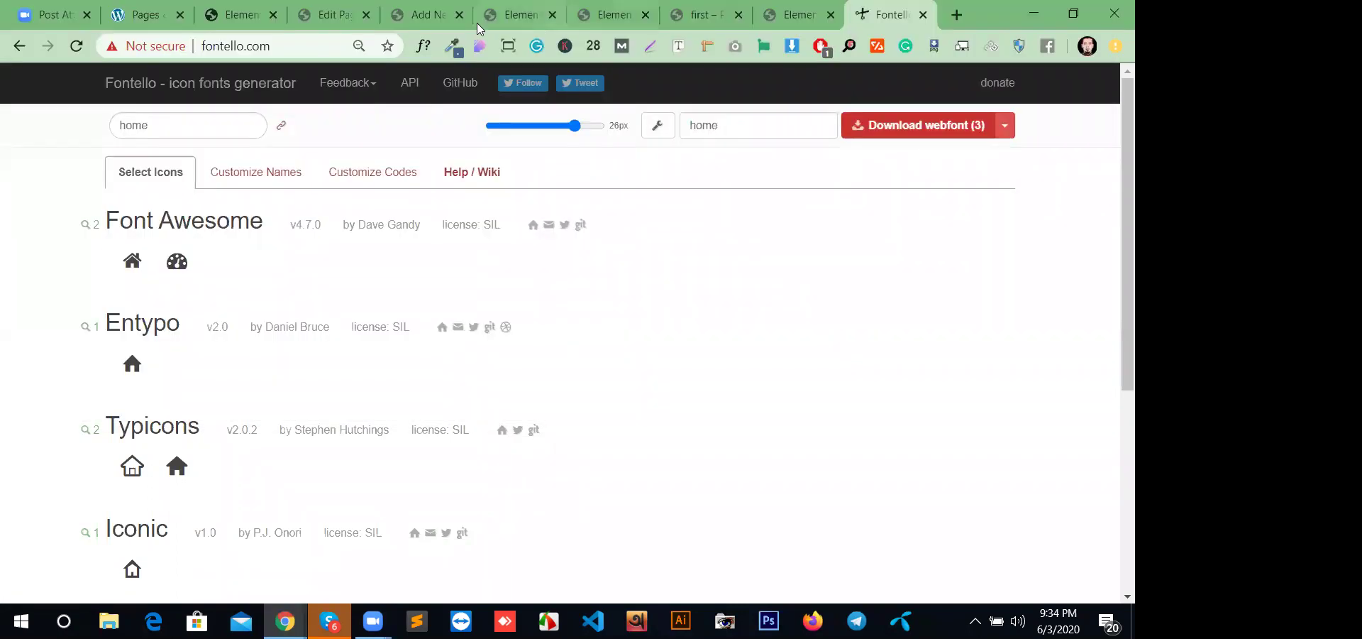
- Return to the new icon set page and check where to upload the Fontello ZIP, closing the file chooser without picking a file
click(424, 14)
scroll(529, 437, down, 4)
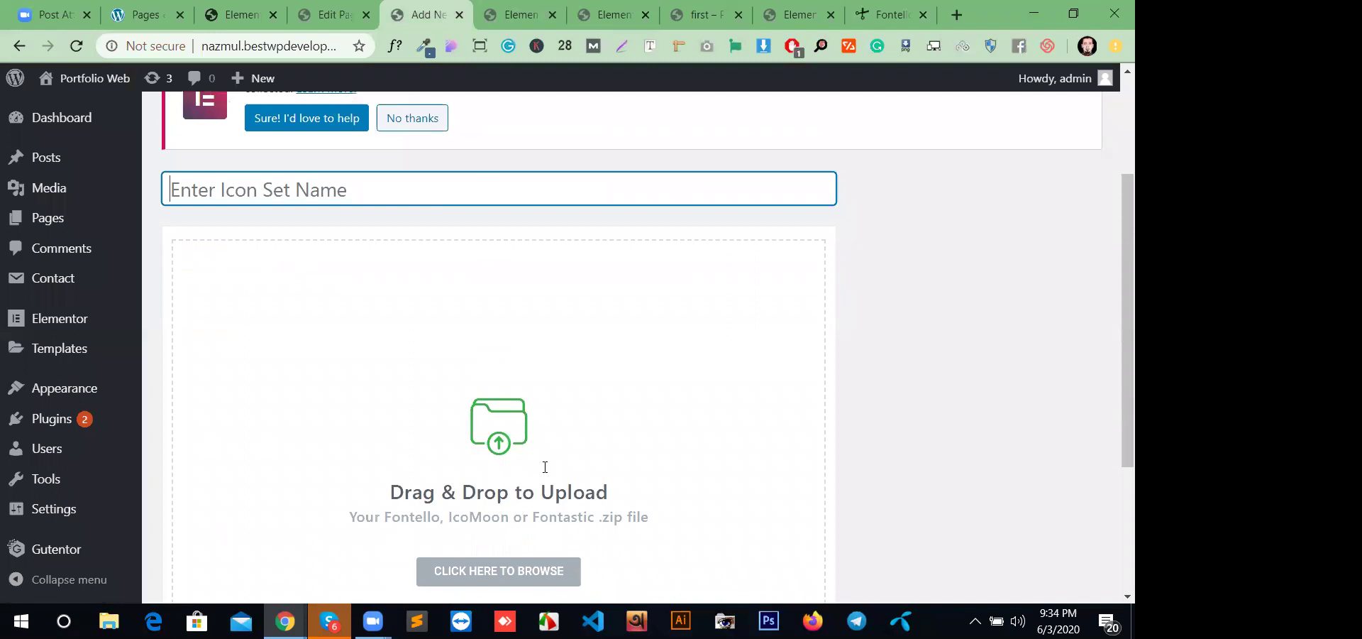
click(485, 396)
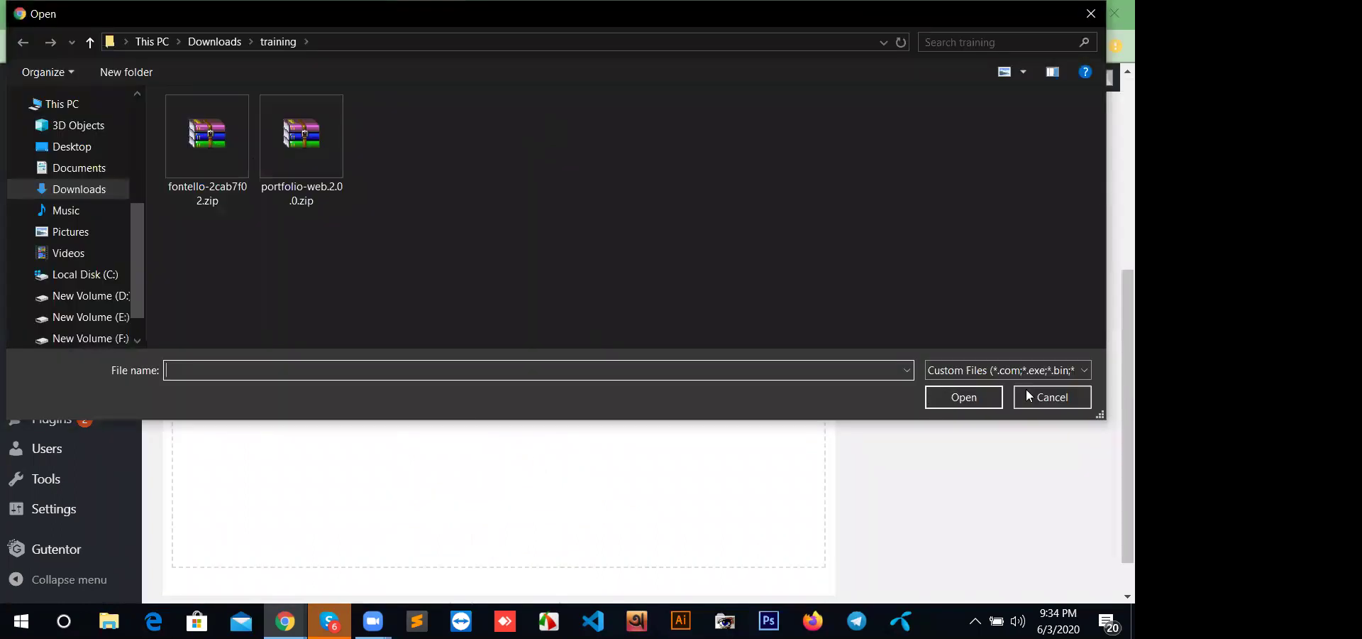
click(1092, 13)
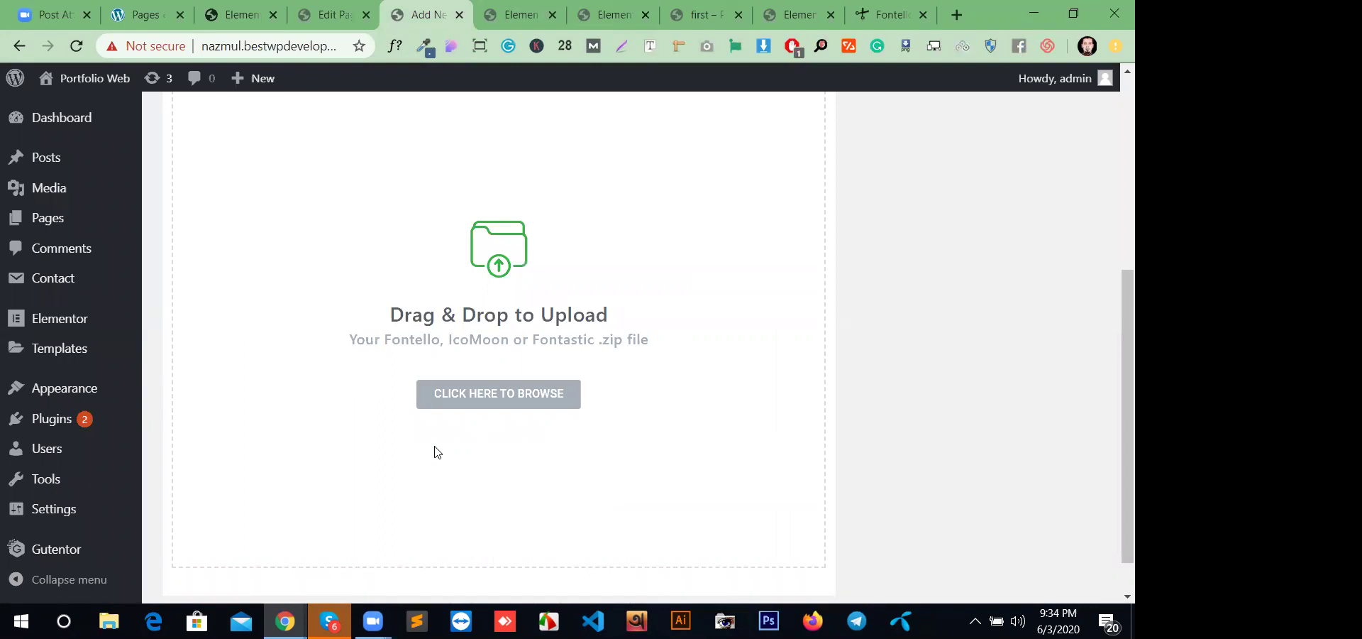
scroll(721, 333, up, 5)
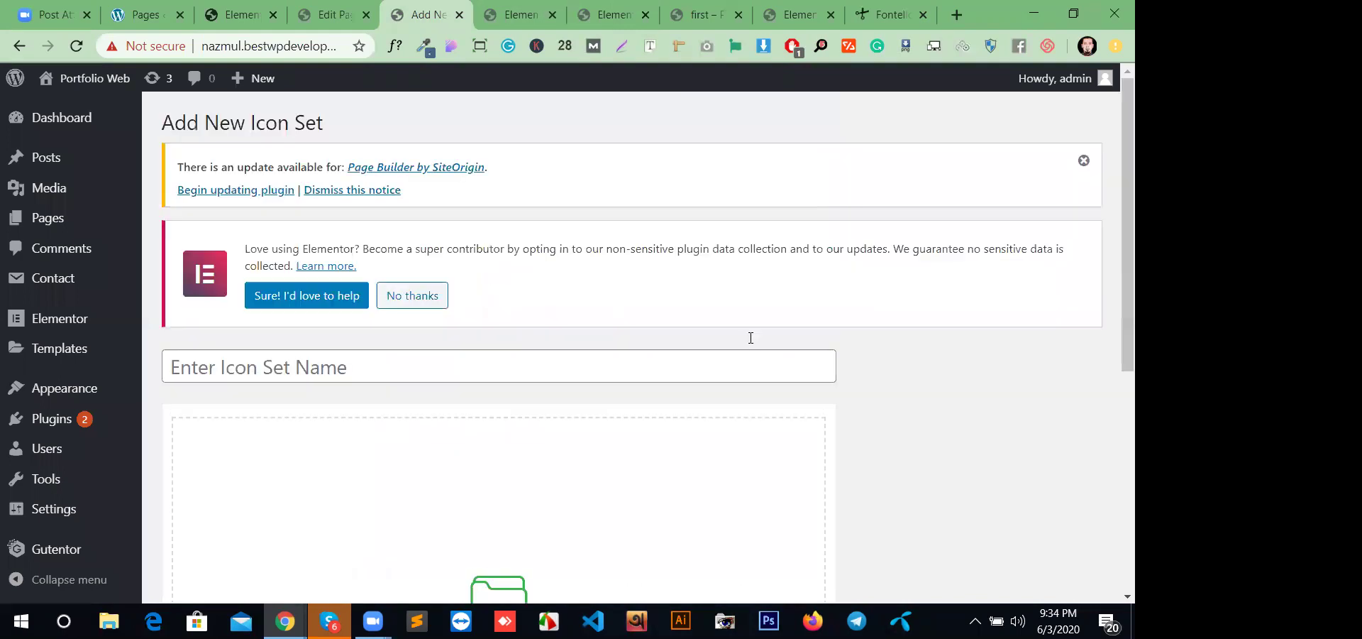
- Go to Elementor's Role Manager and enable "No access to editor" for the Editor and Author roles
mouse_move(82, 349)
mouse_move(84, 328)
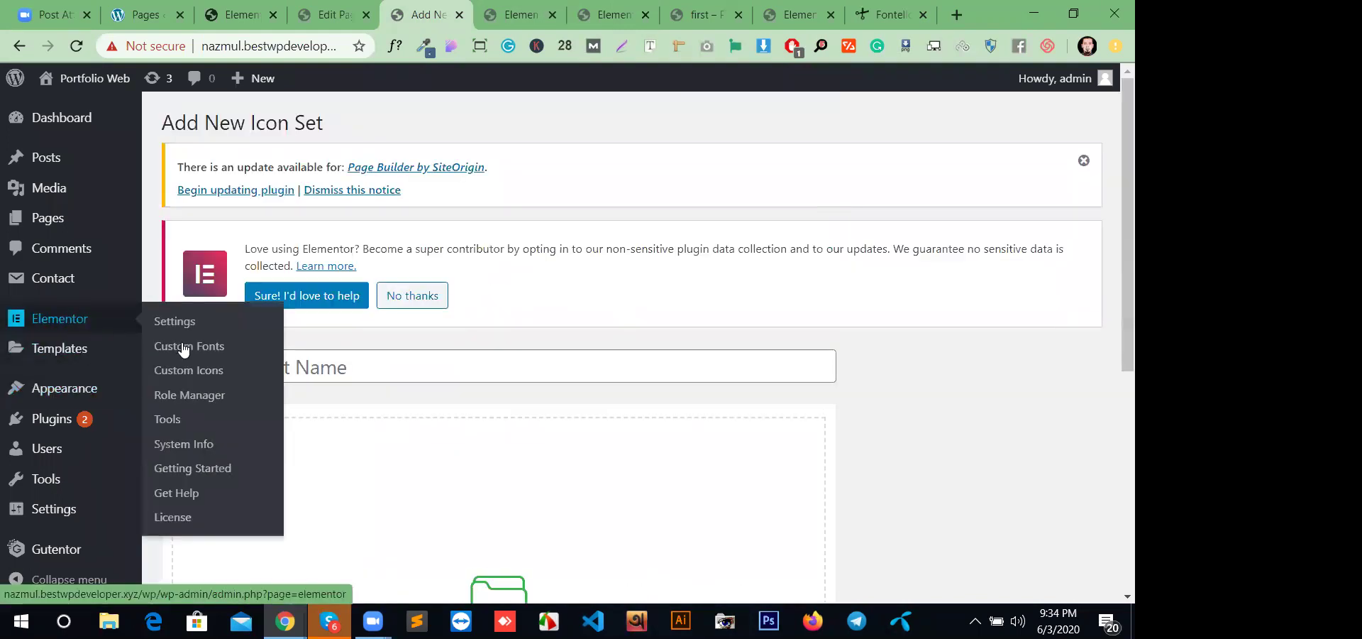
click(206, 401)
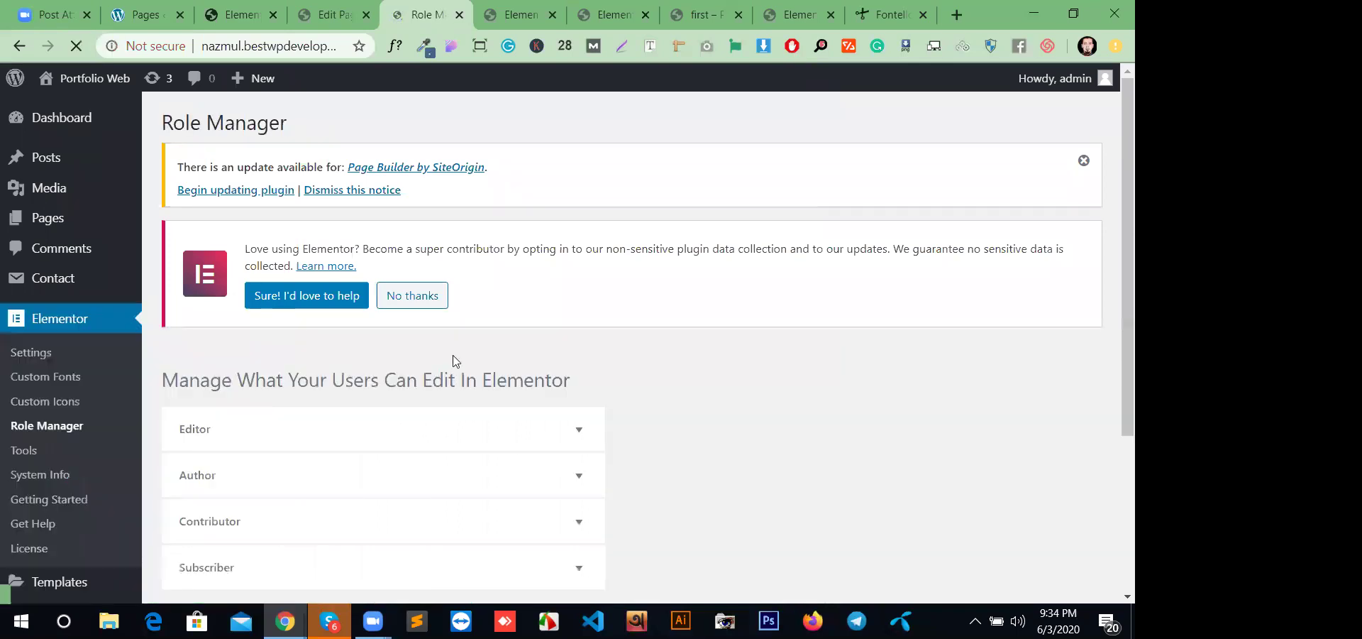
scroll(98, 310, down, 2)
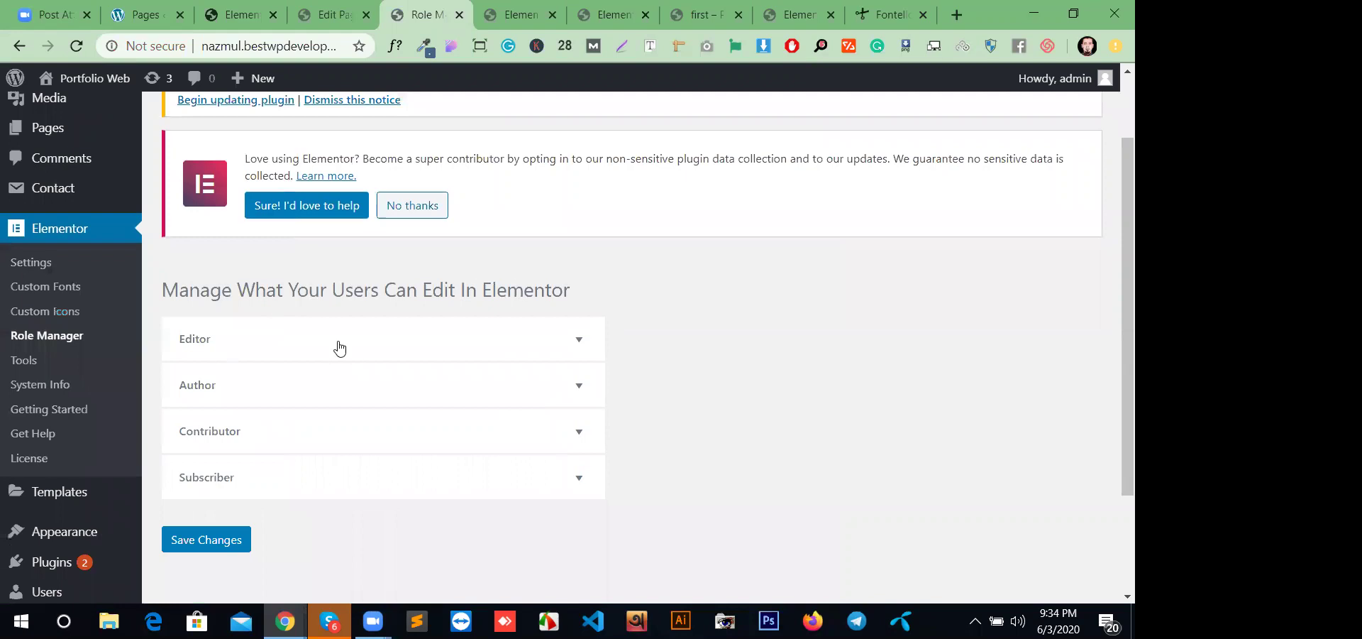
click(438, 344)
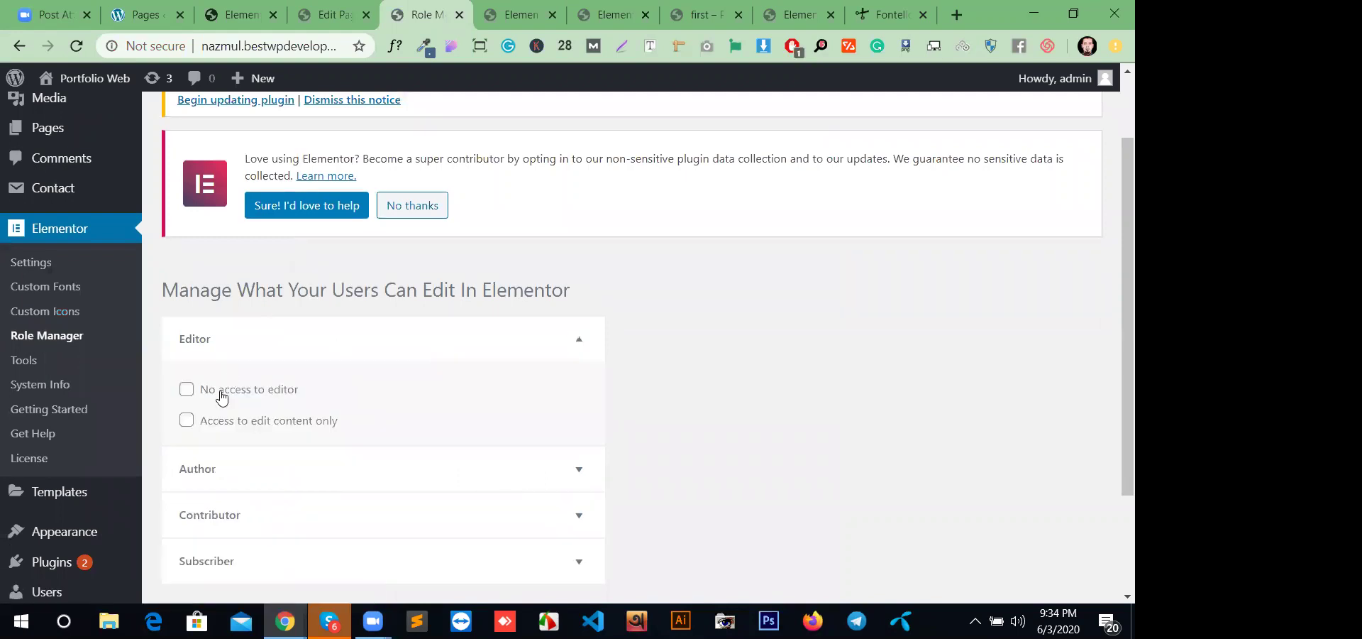
click(188, 395)
scroll(350, 359, down, 1)
click(367, 392)
click(186, 431)
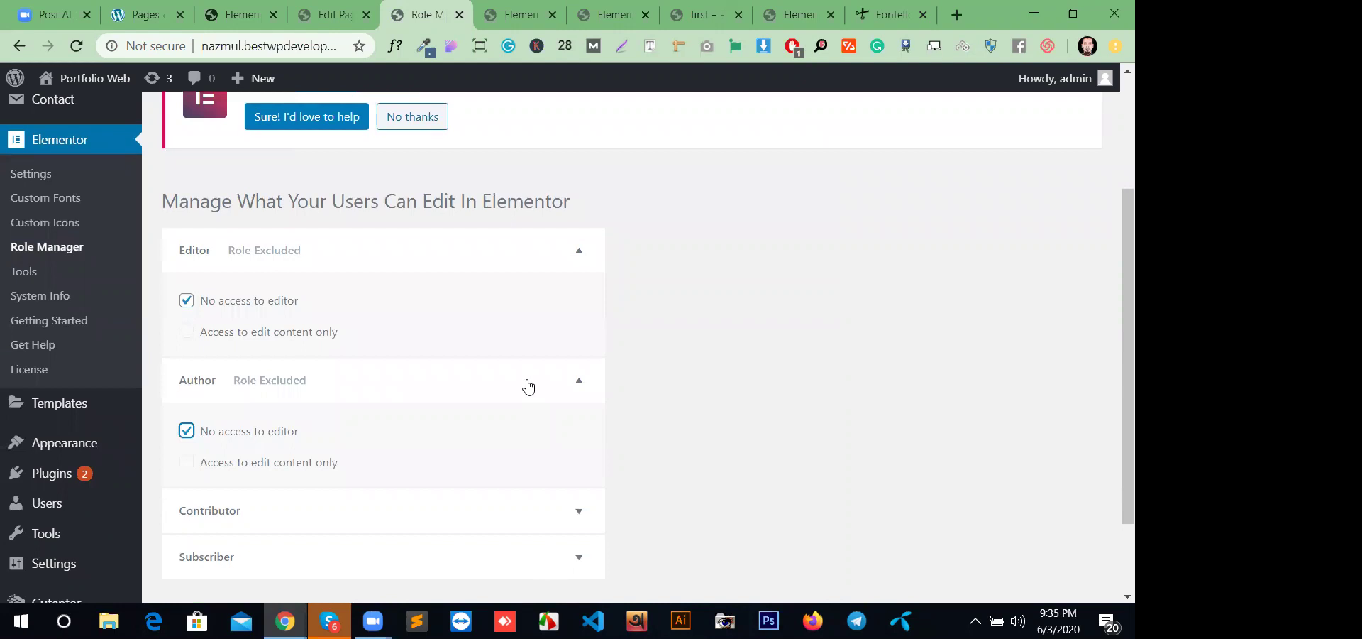
- Enable "No access to editor" for the Contributor and Subscriber roles without saving
click(274, 512)
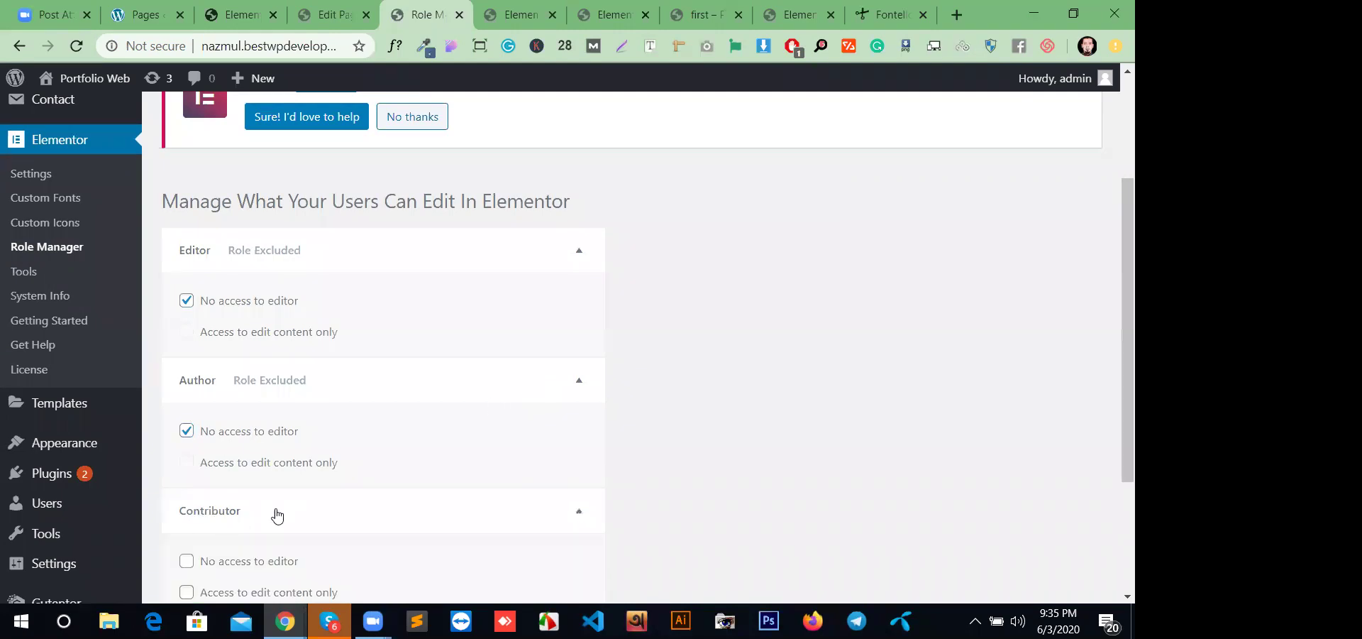
click(188, 561)
scroll(390, 440, down, 3)
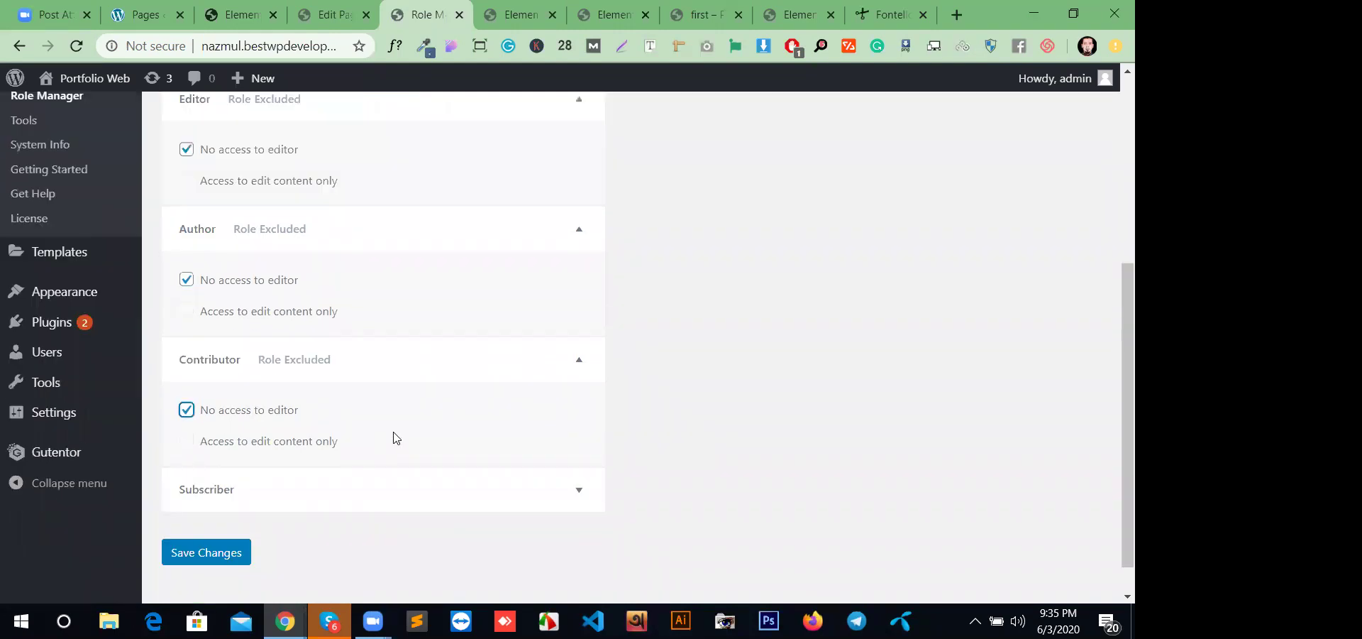
click(257, 470)
click(186, 513)
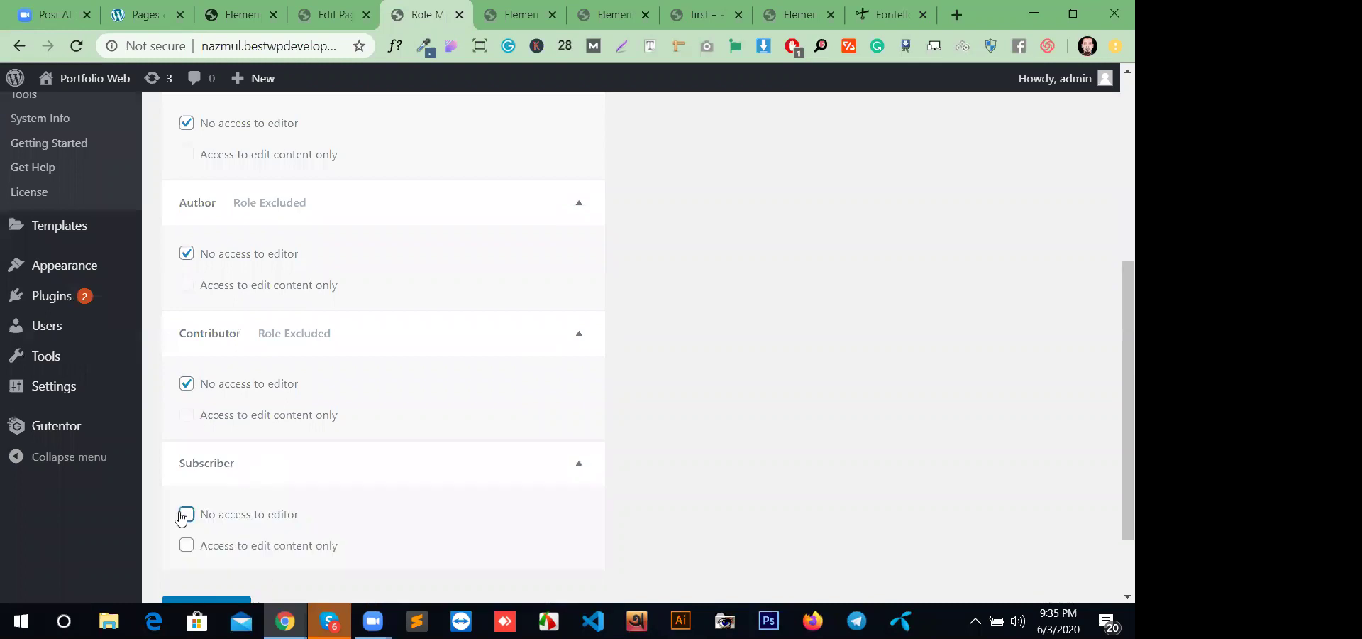
scroll(369, 472, down, 2)
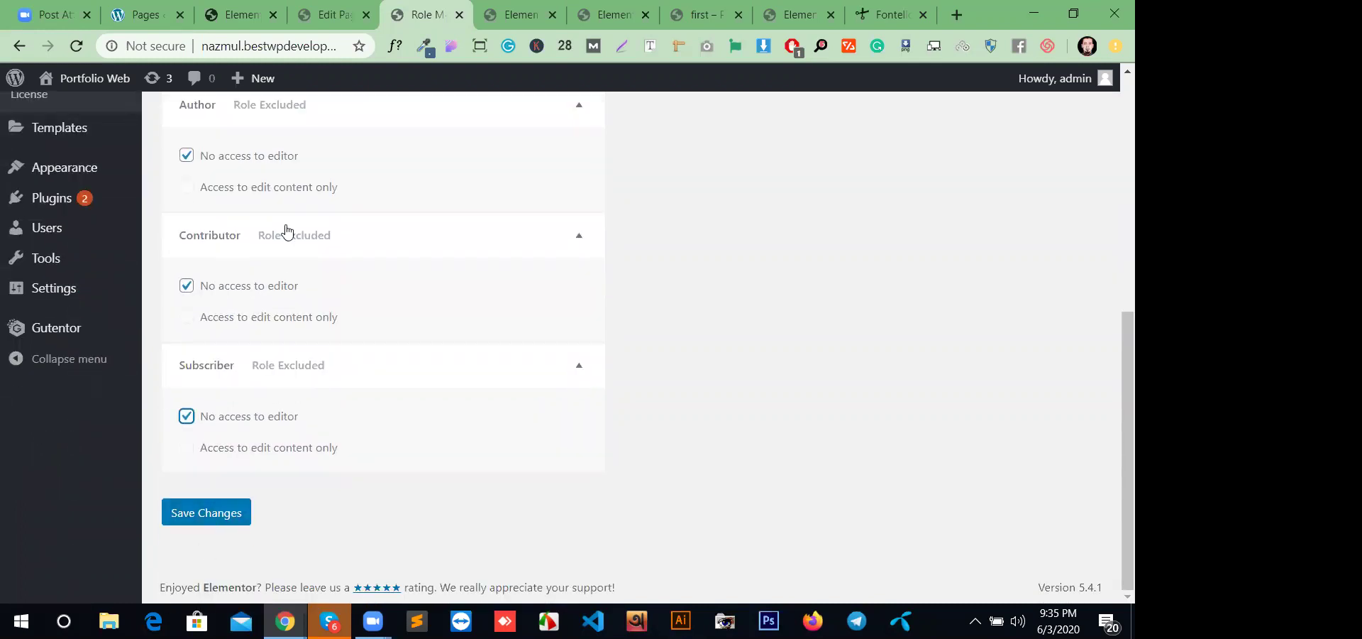
scroll(416, 356, up, 8)
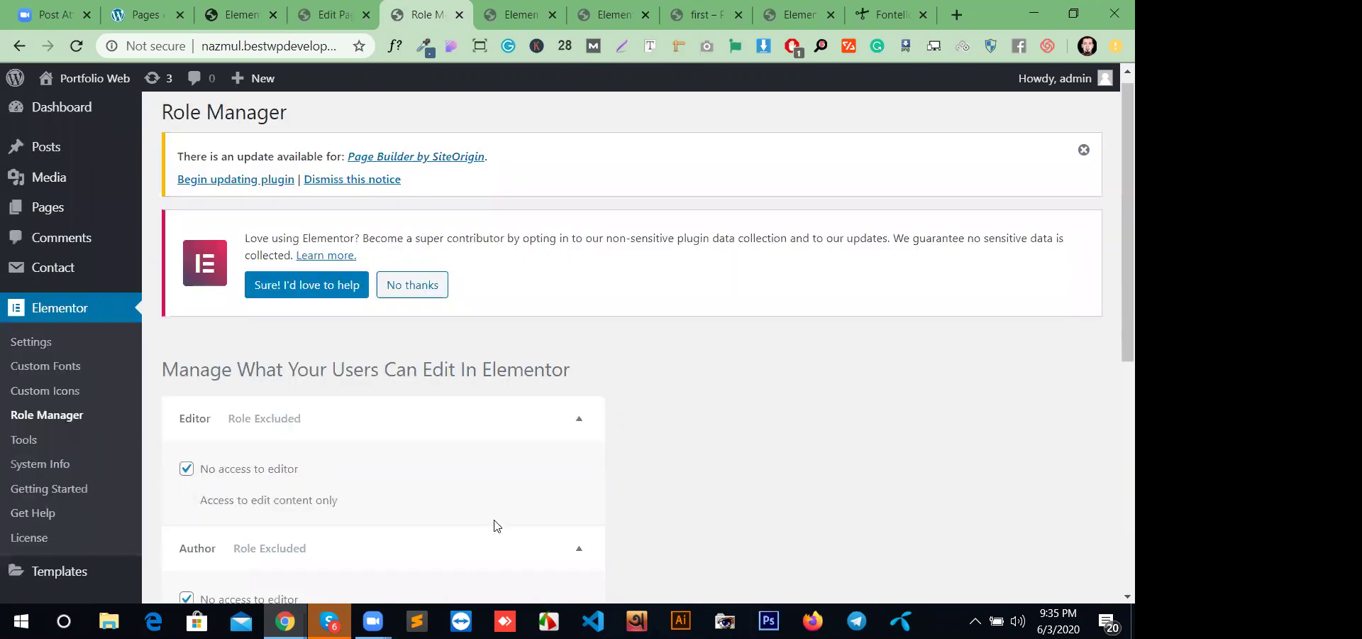
- Go to Elementor's Tools page, sync the library and regenerate the CSS files
click(28, 441)
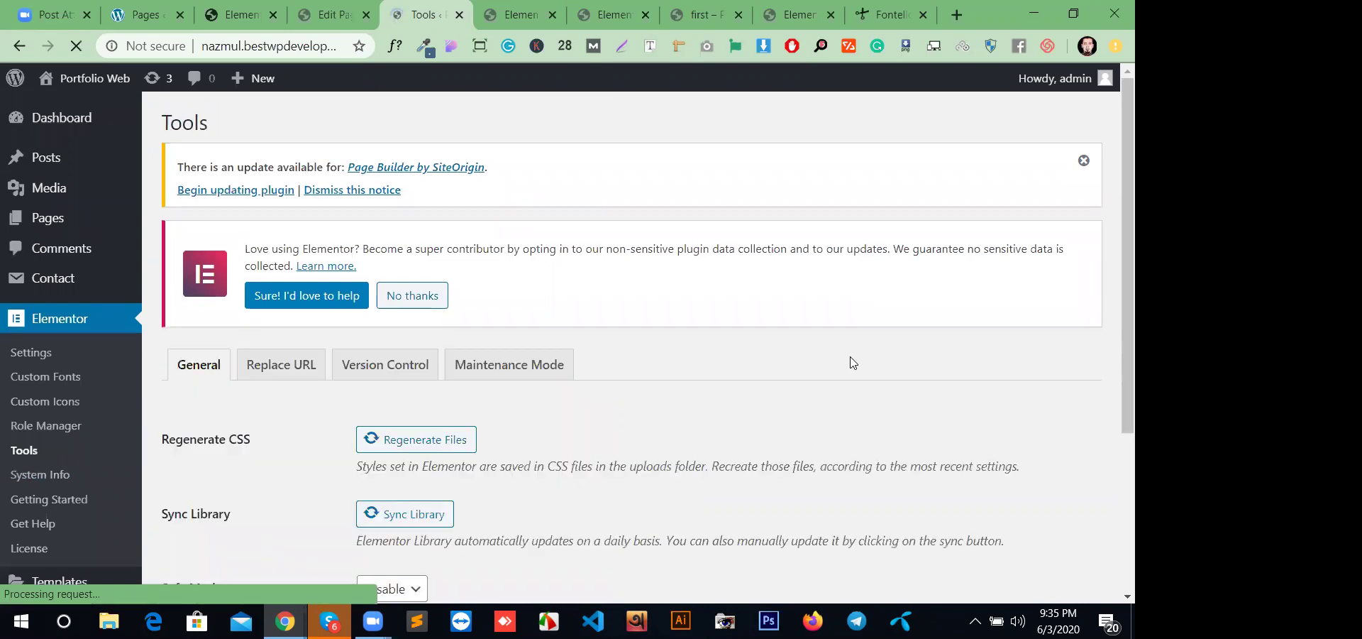
scroll(852, 360, down, 1)
scroll(700, 410, down, 2)
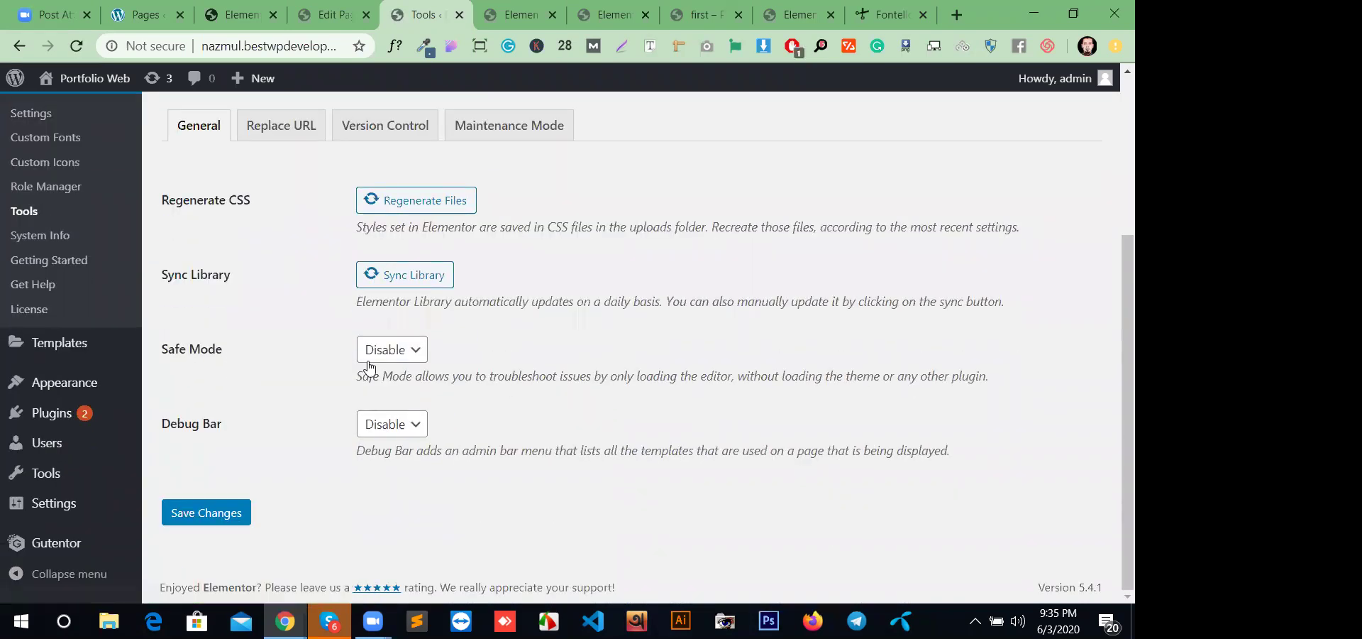
click(417, 274)
click(442, 202)
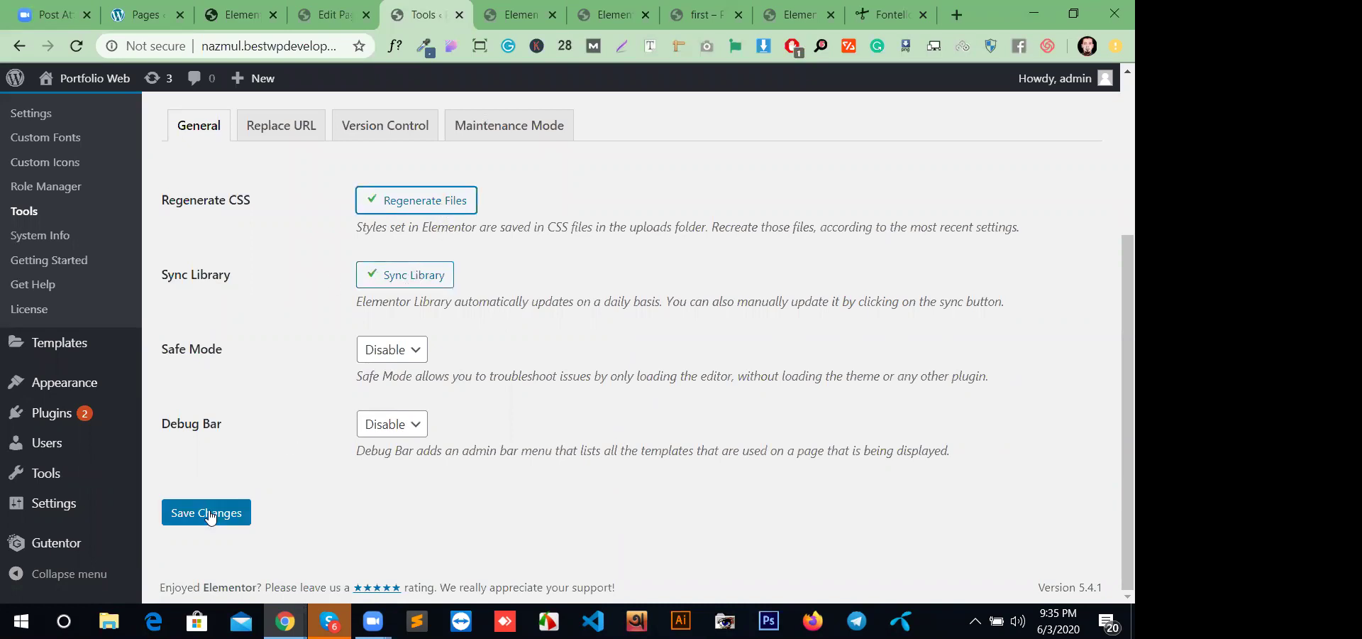
- Examine Elementor's System Info, from the server and WordPress environment through theme, user, active plugins and elements usage
click(43, 235)
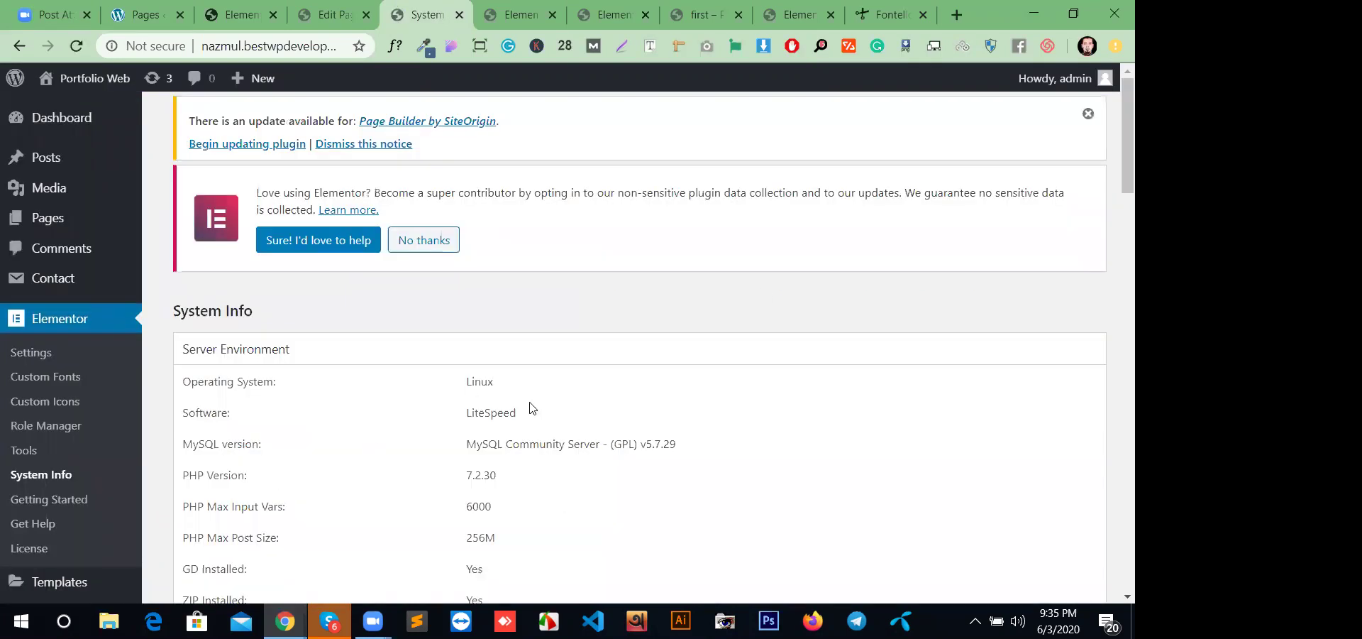
scroll(295, 386, down, 6)
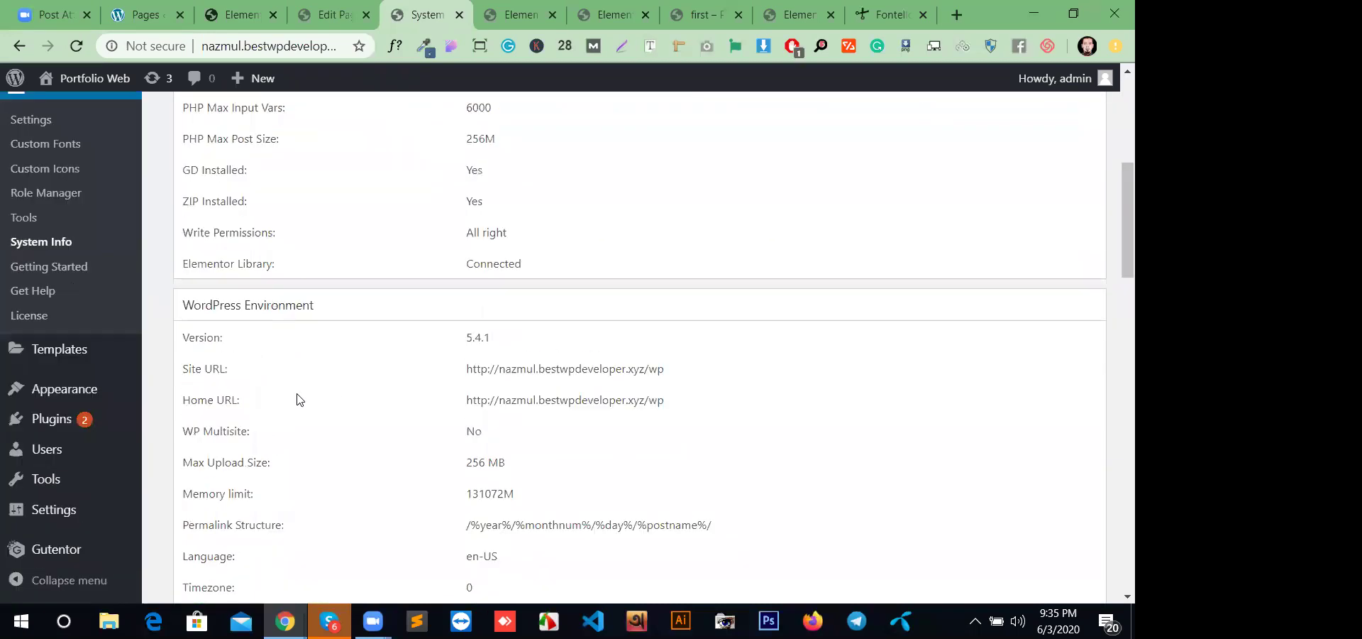
scroll(392, 520, down, 8)
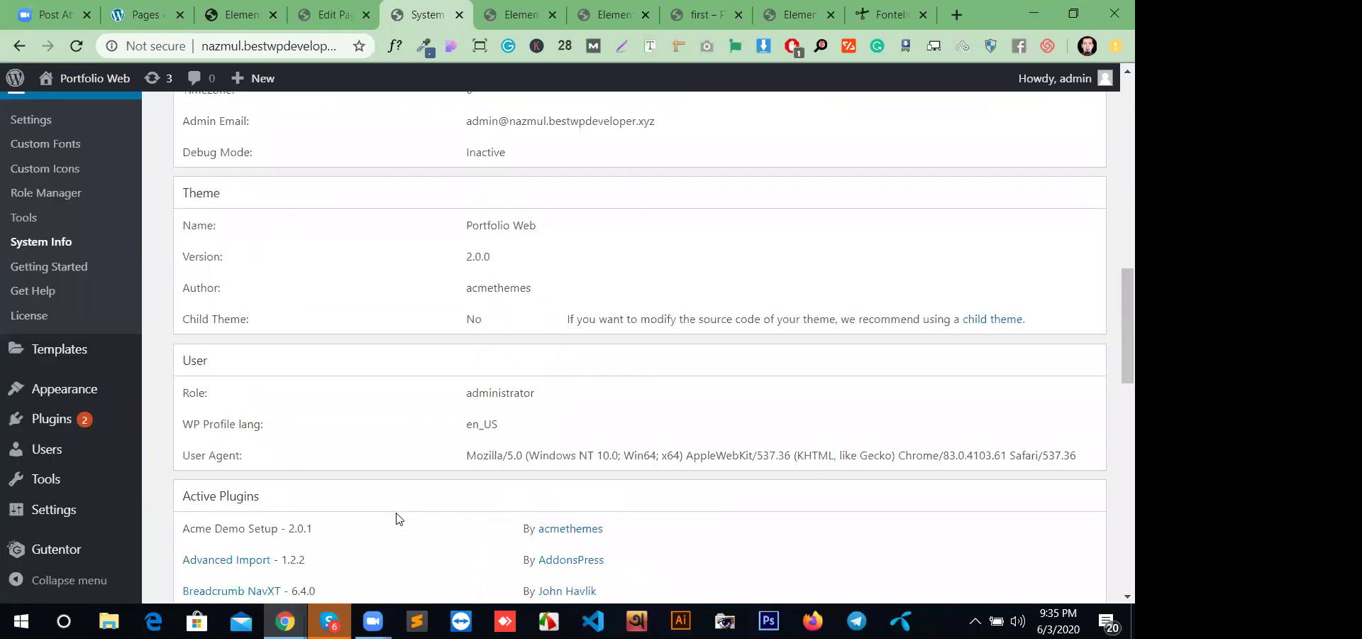
scroll(537, 447, down, 5)
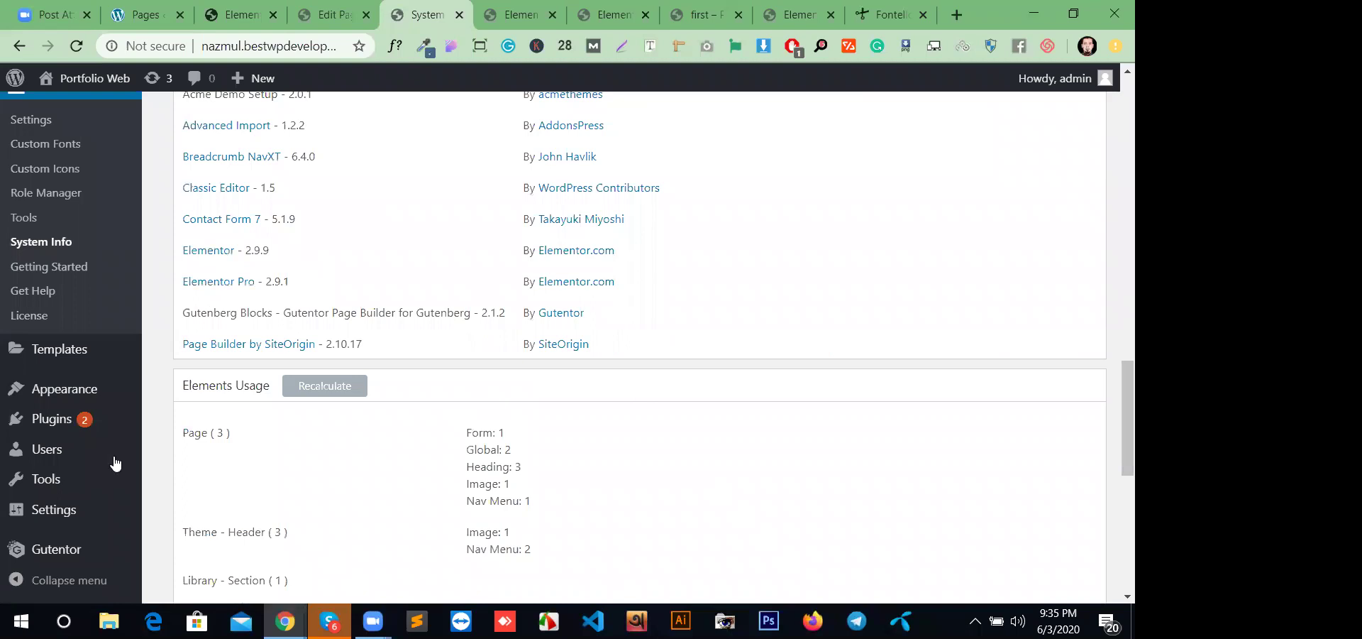
- Look through Elementor's Getting Started page, including its intro video, first-page creation and full guide options
click(43, 268)
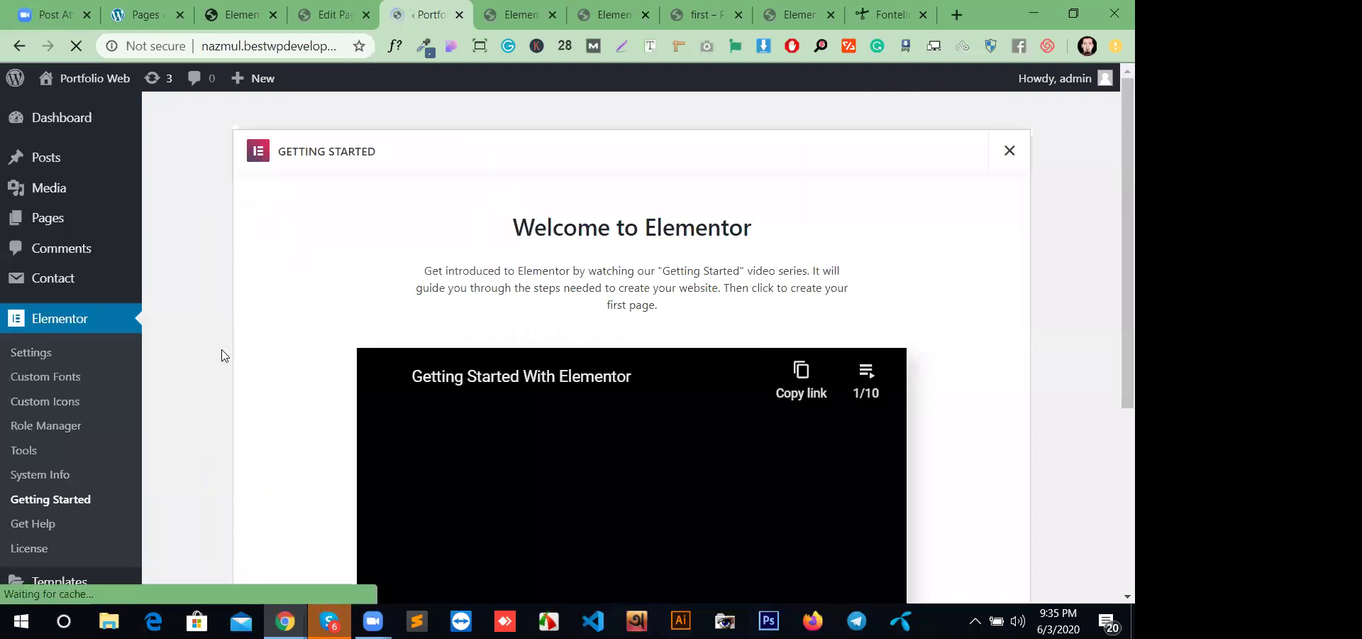
scroll(281, 371, down, 2)
scroll(279, 370, down, 2)
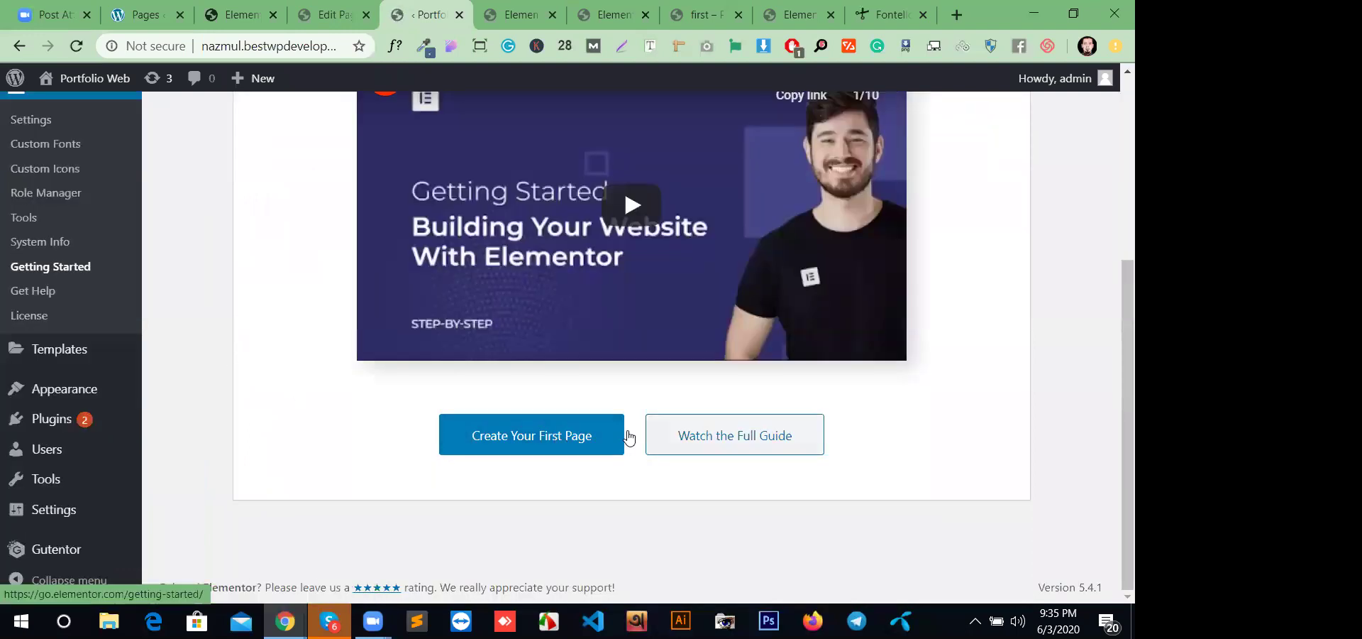
- Open Elementor's Get Help page and browse its help resources, popular articles, support options and community section
click(31, 296)
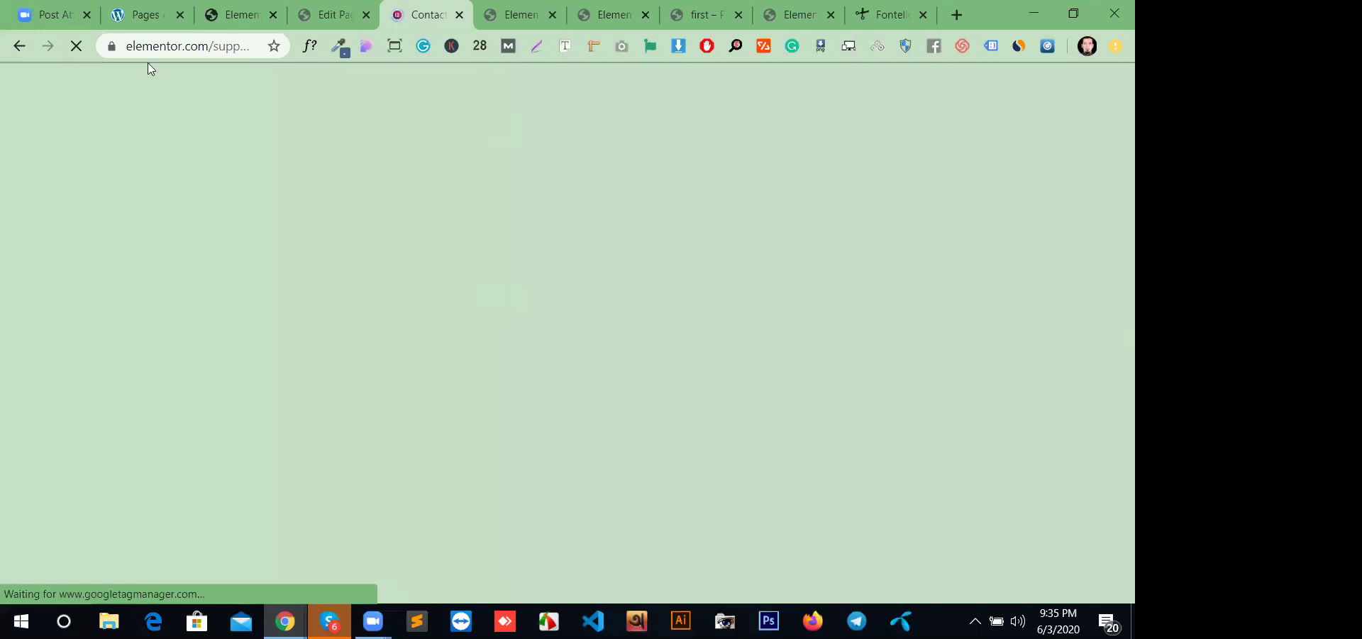
scroll(444, 344, down, 6)
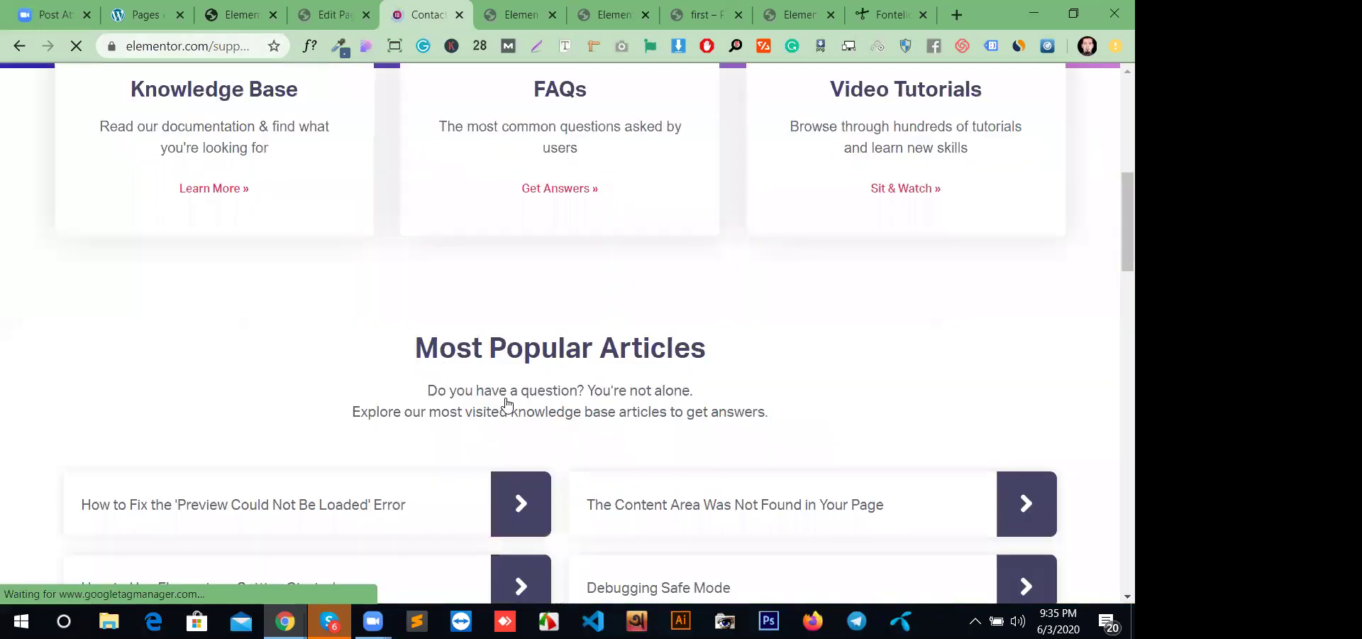
scroll(503, 373, up, 5)
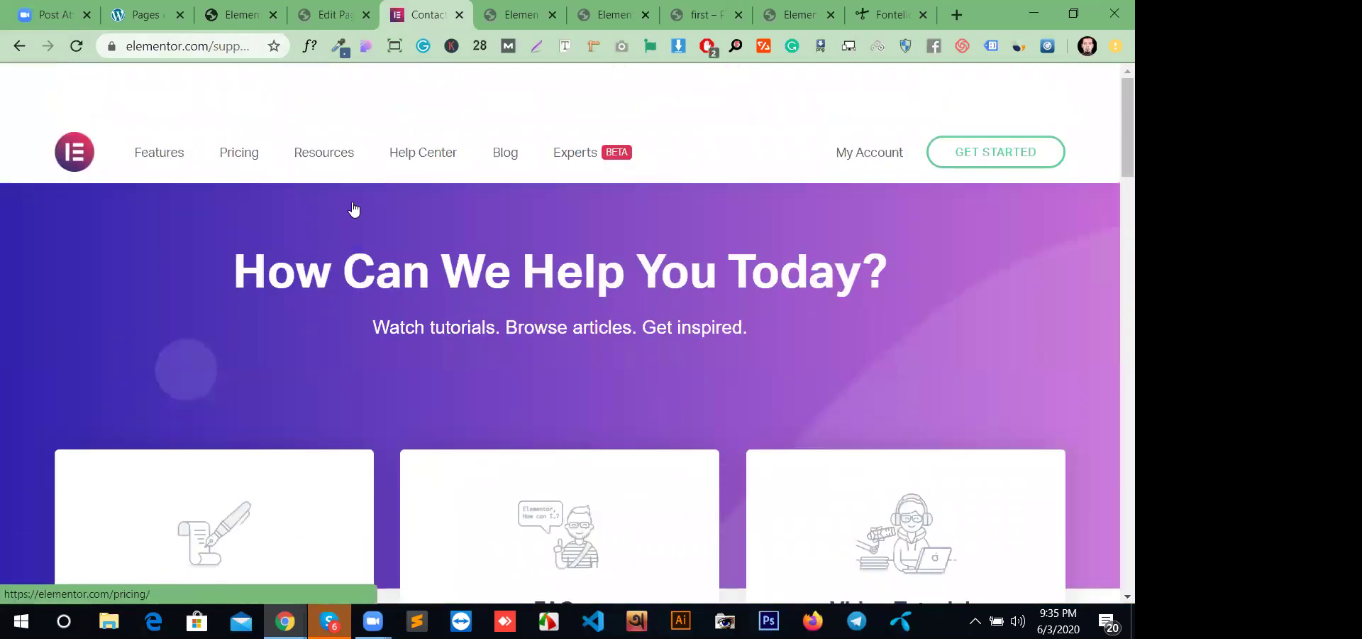
scroll(355, 213, down, 7)
scroll(635, 436, down, 6)
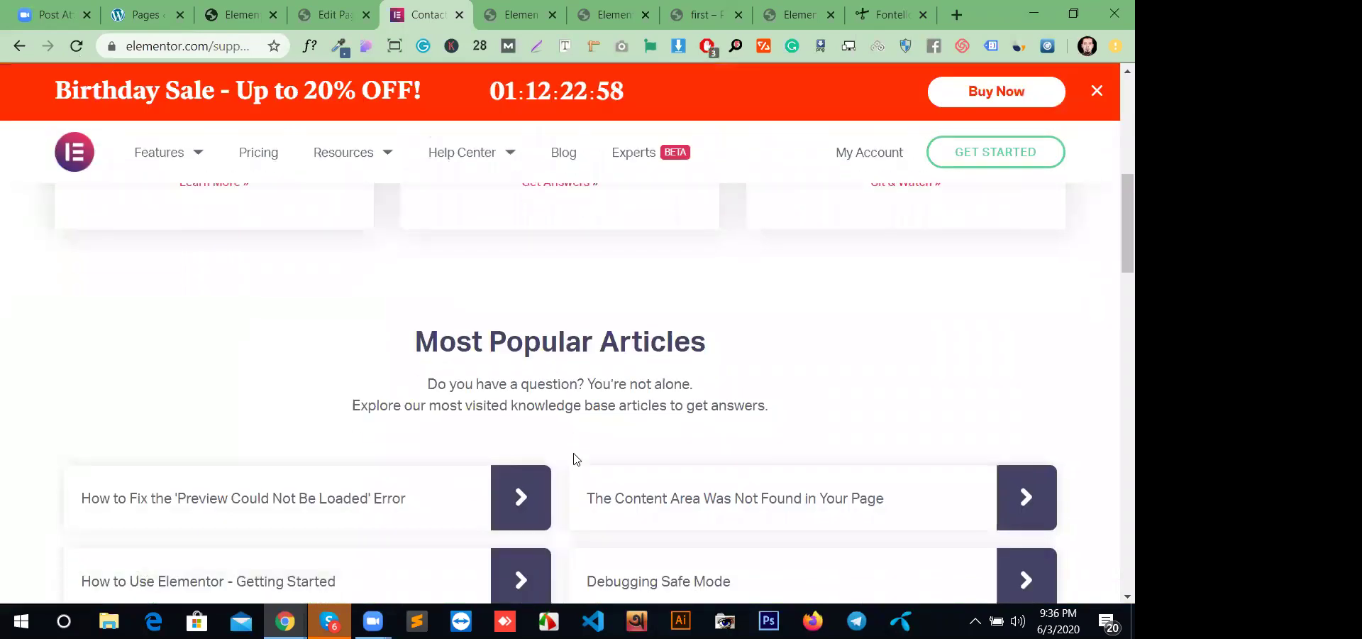
scroll(379, 484, down, 10)
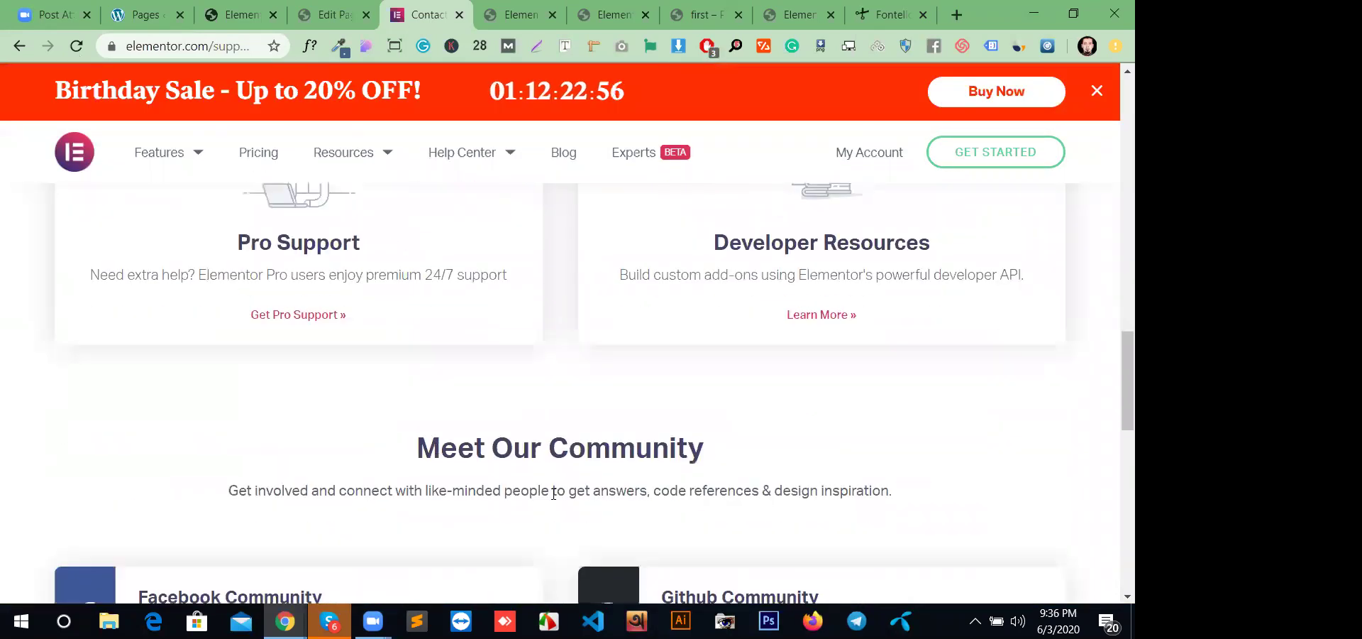
scroll(562, 484, up, 6)
scroll(563, 457, up, 17)
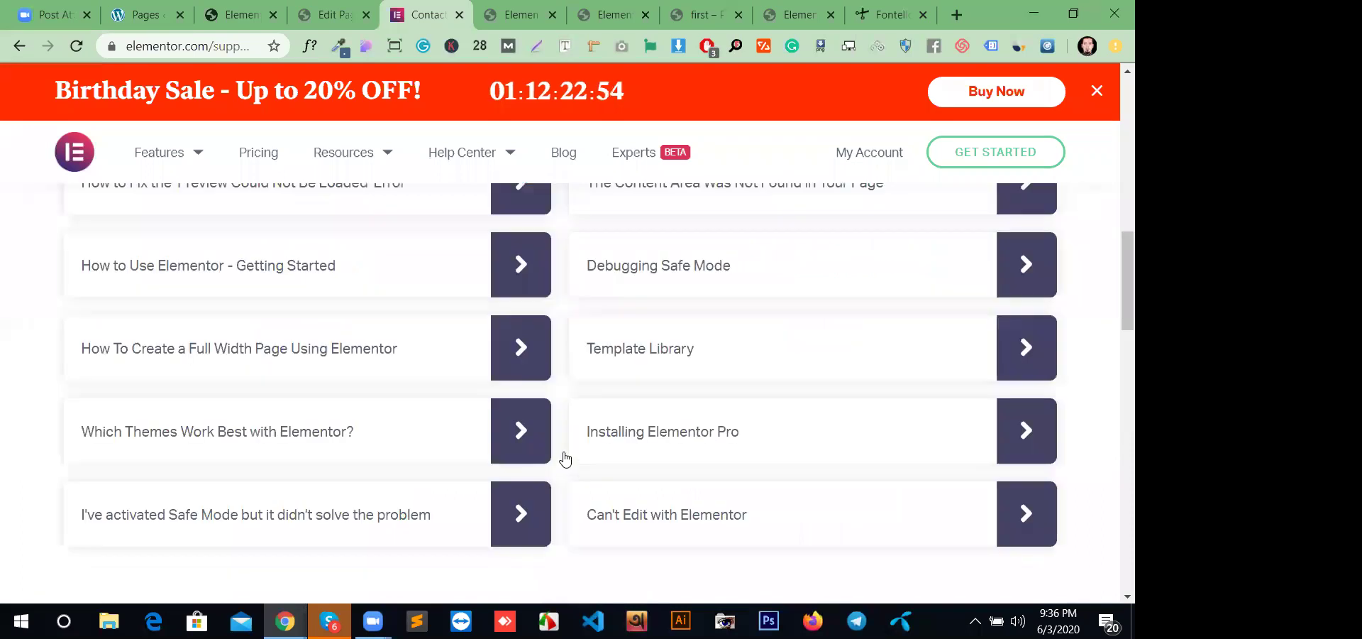
- Switch back to the WordPress admin tab editing the asdfds page, go to the Import tools and install the WordPress importer
click(334, 15)
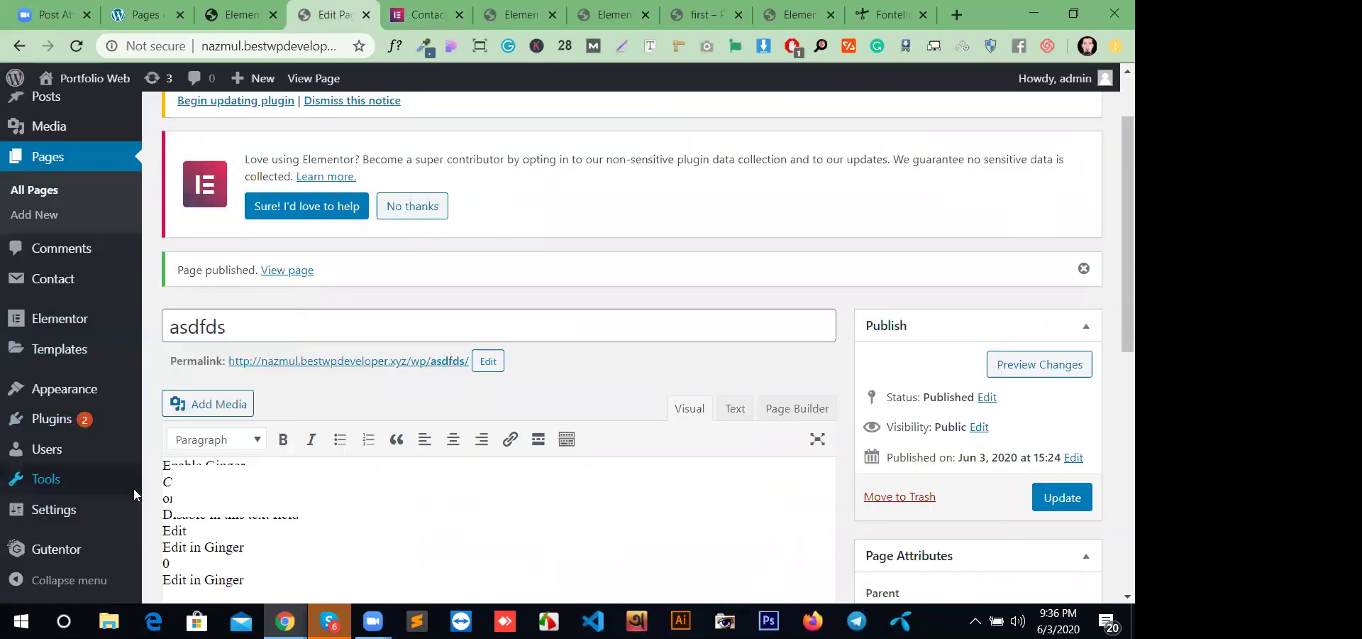
scroll(694, 388, down, 6)
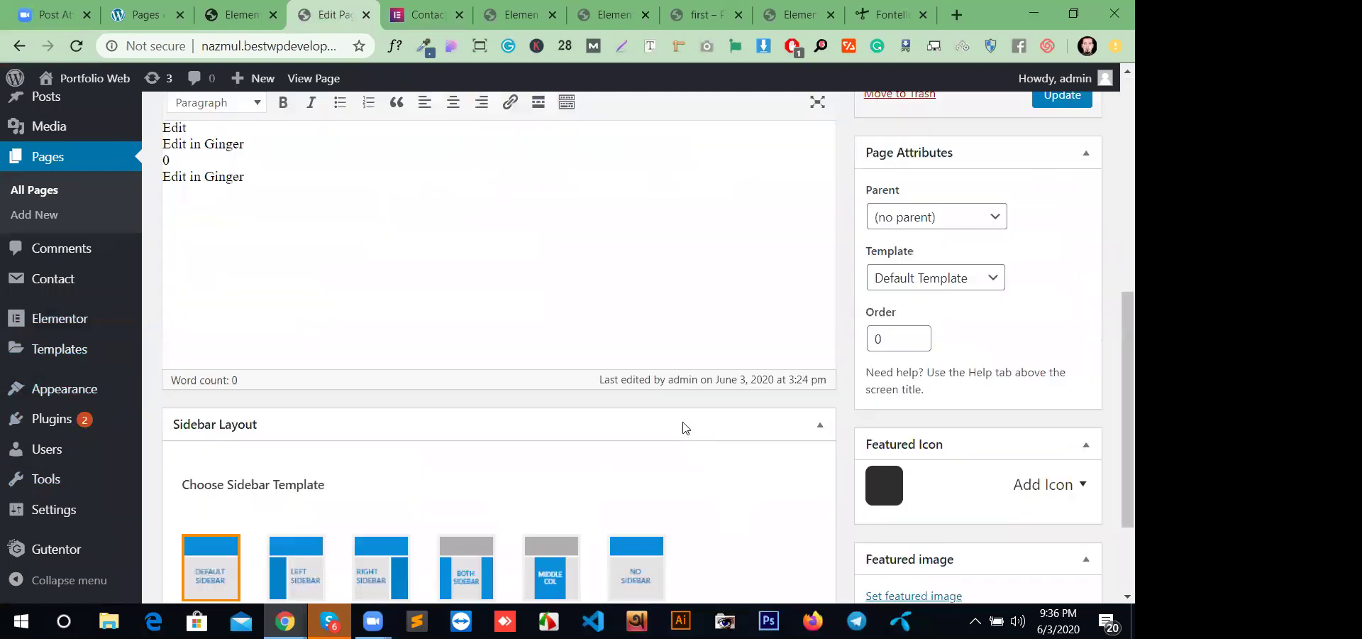
scroll(694, 428, up, 8)
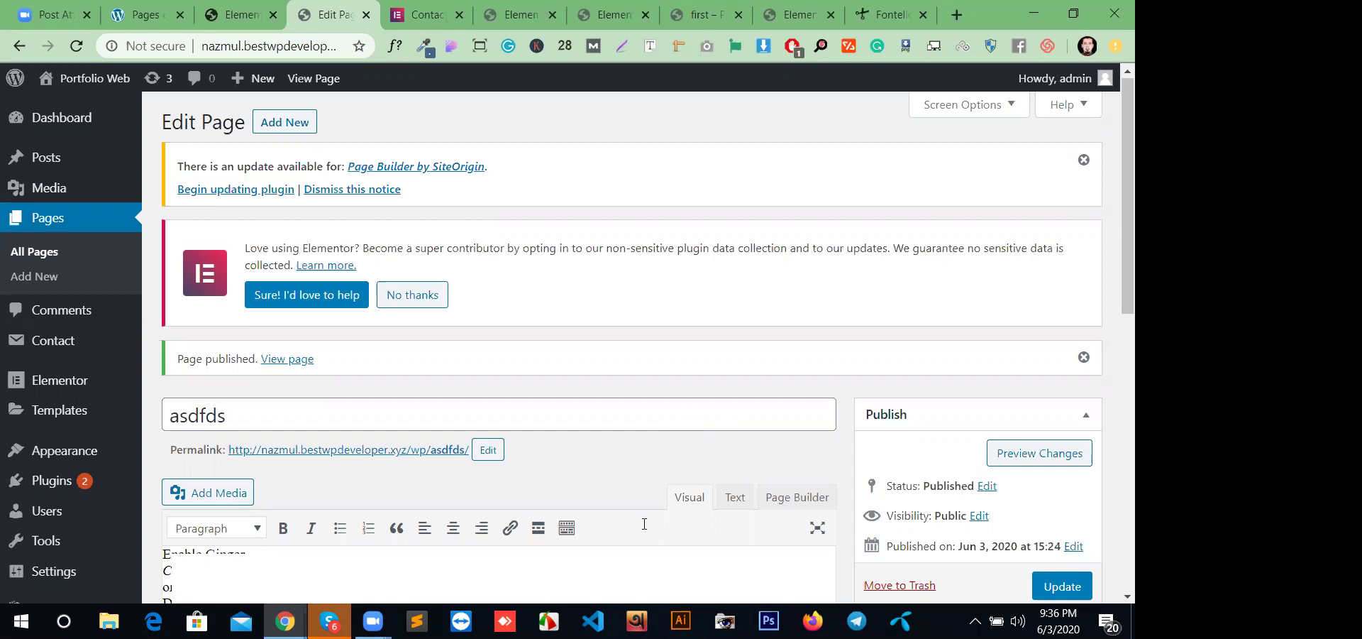
scroll(620, 480, down, 7)
scroll(620, 480, up, 6)
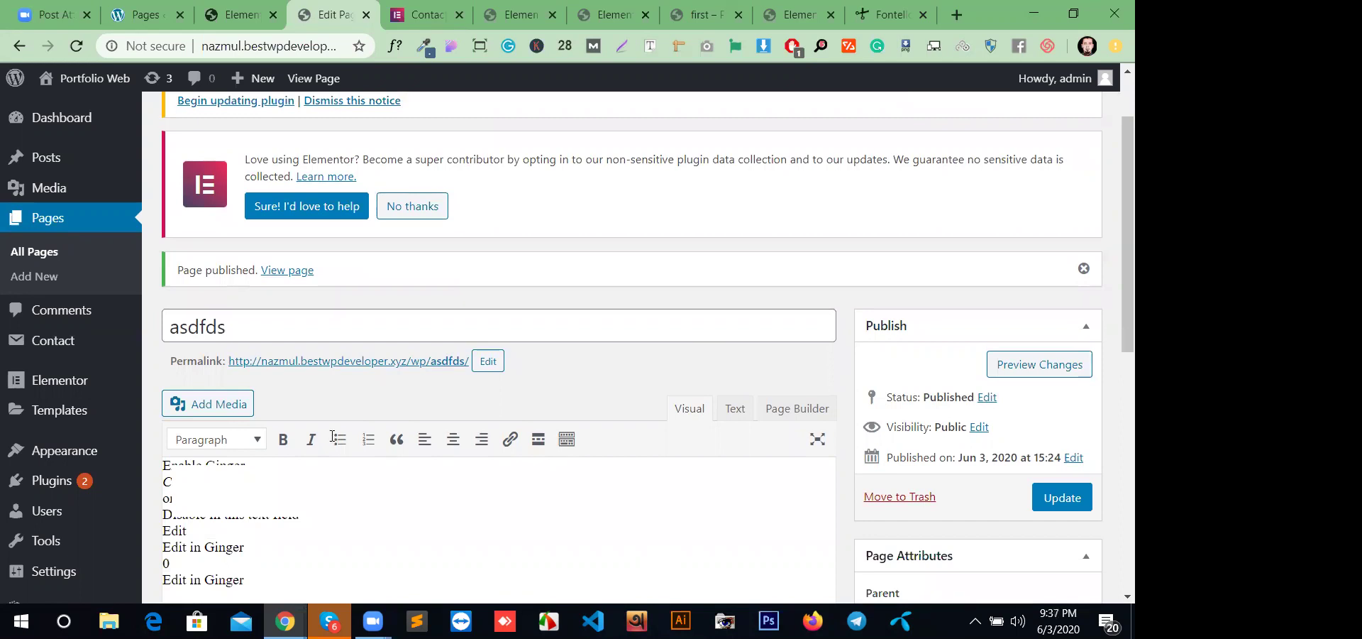
scroll(71, 262, up, 1)
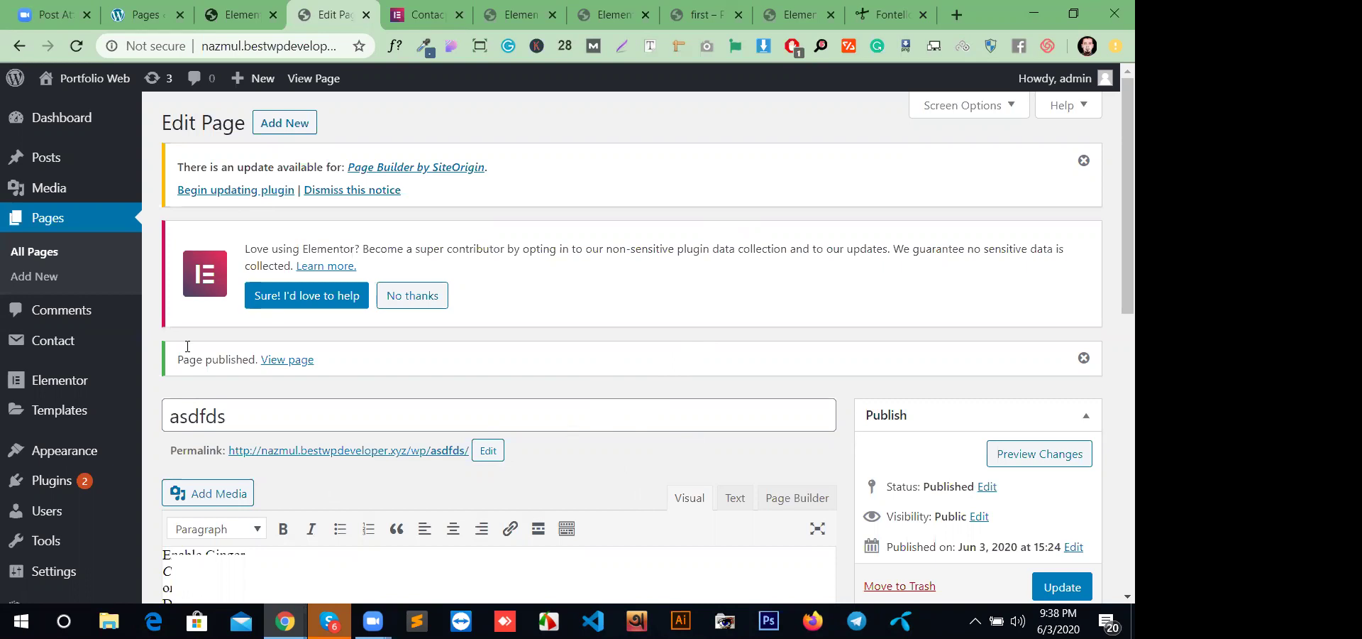
scroll(71, 532, down, 5)
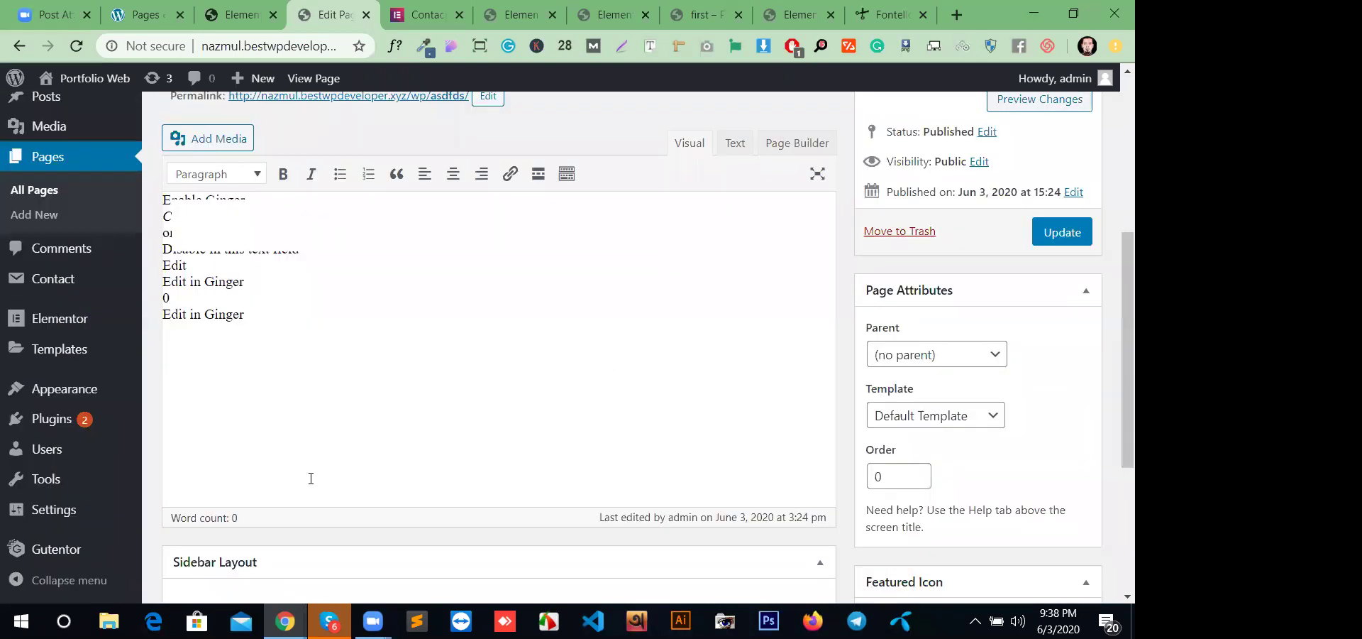
mouse_move(68, 477)
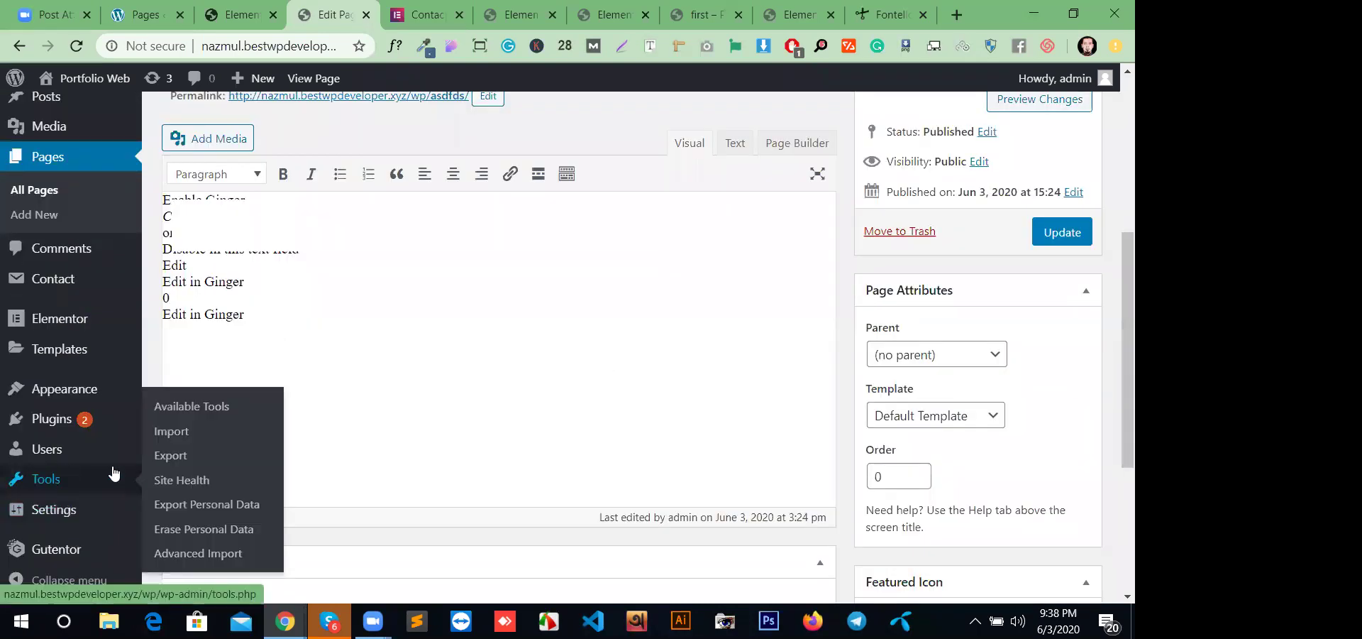
click(179, 434)
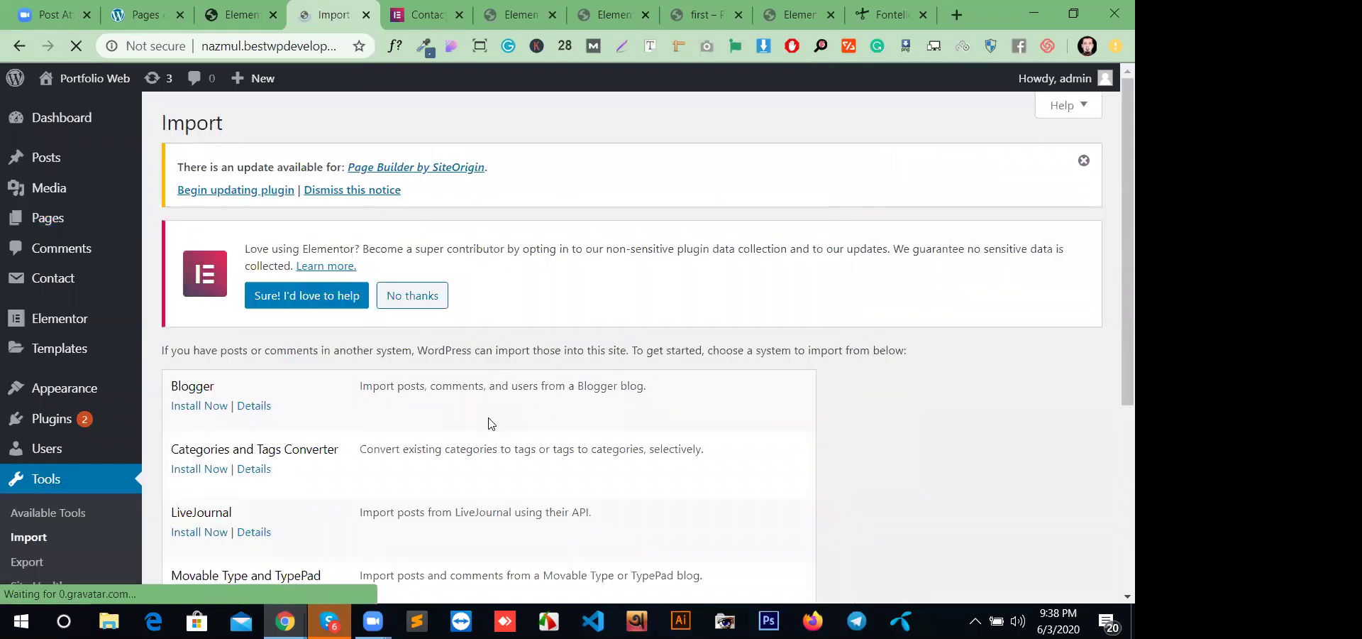
scroll(488, 420, down, 4)
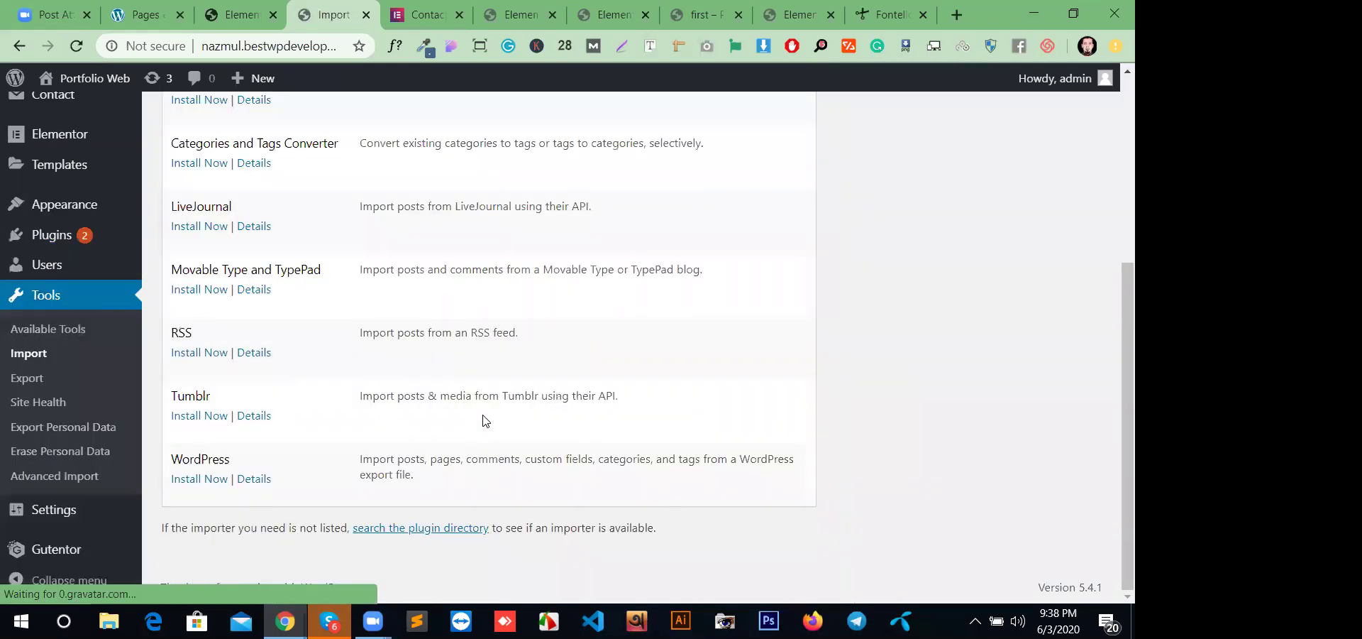
click(204, 481)
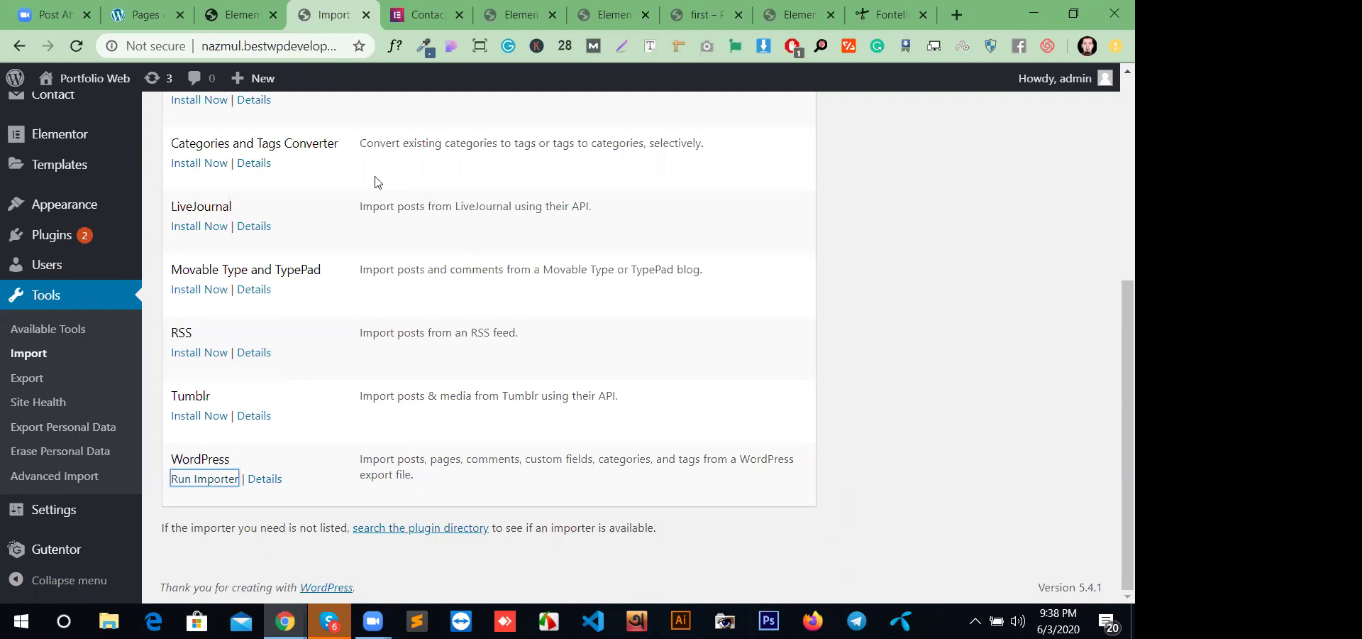
scroll(314, 430, up, 2)
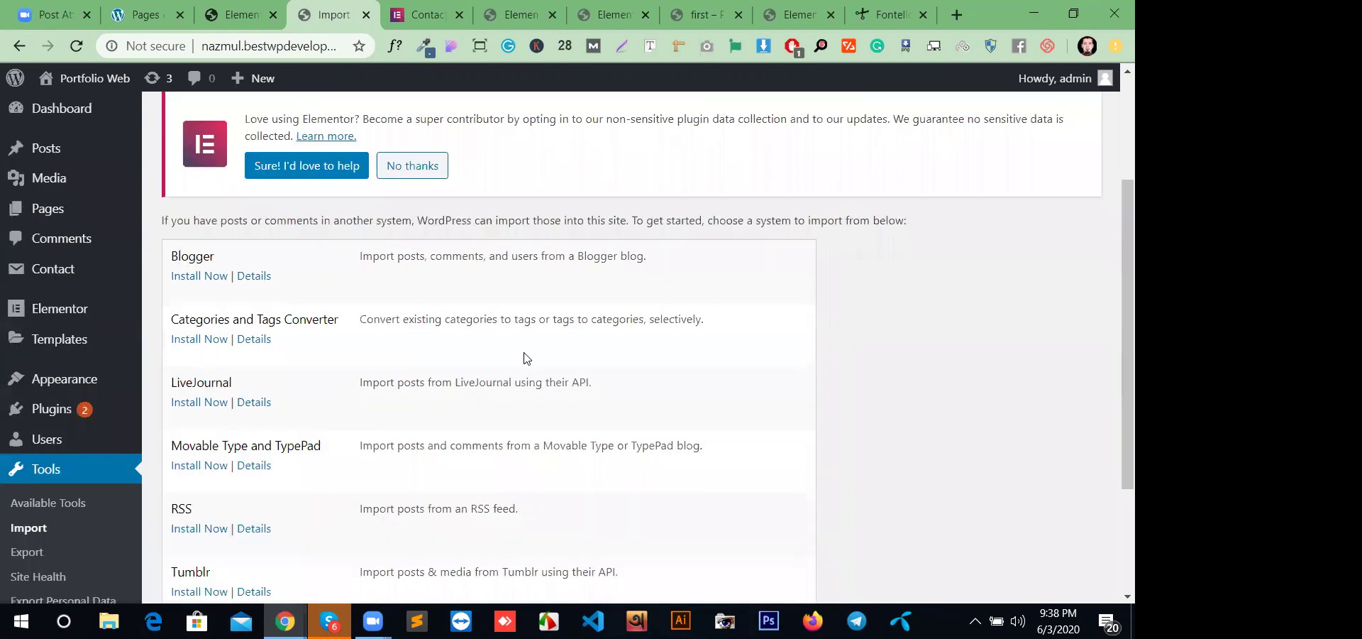
scroll(414, 434, down, 2)
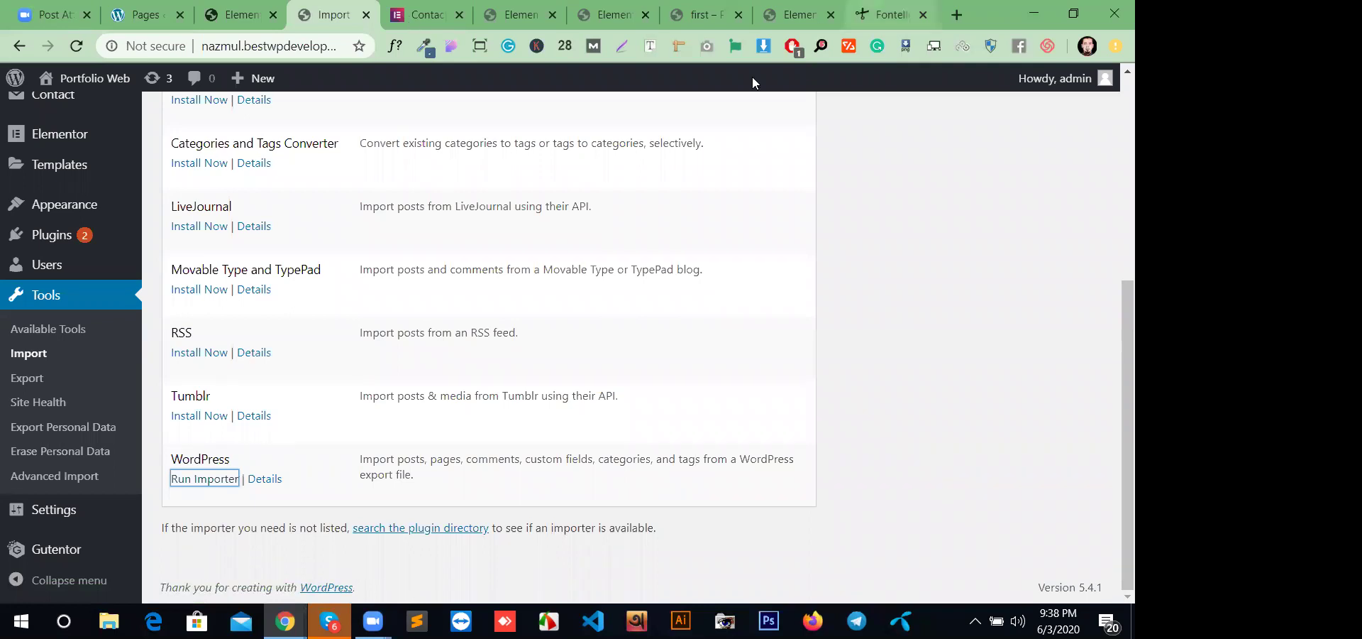
scroll(565, 404, up, 5)
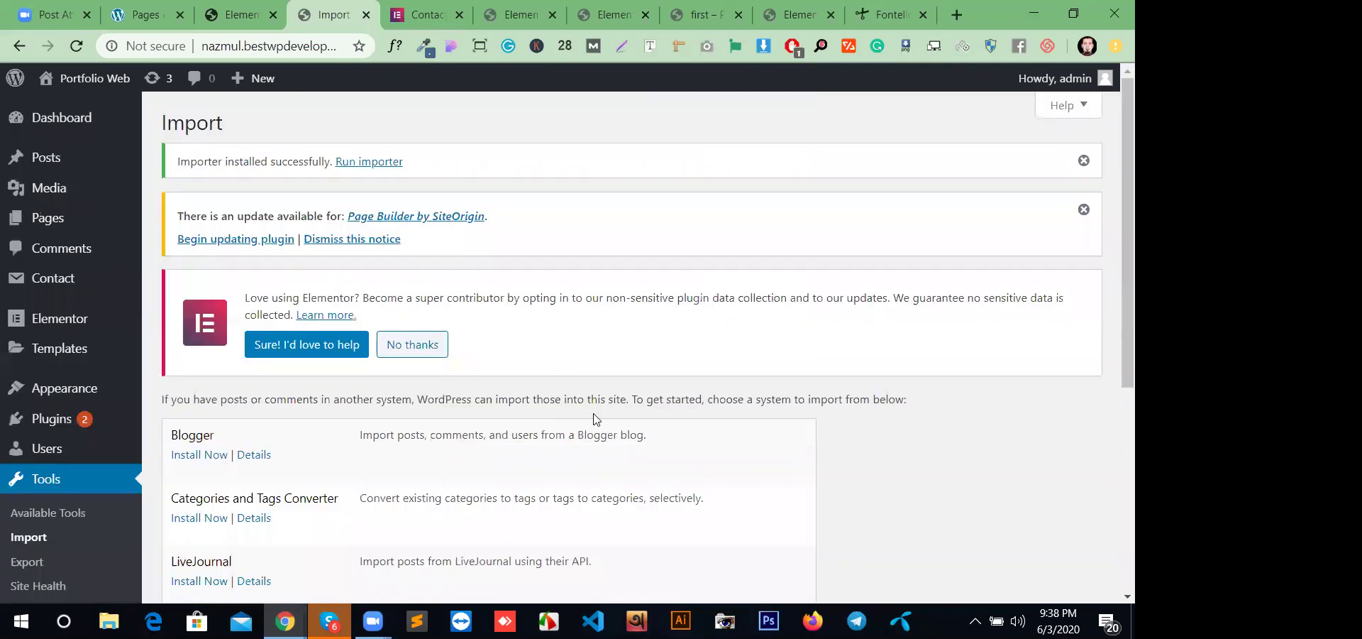
scroll(887, 436, down, 5)
scroll(868, 403, up, 5)
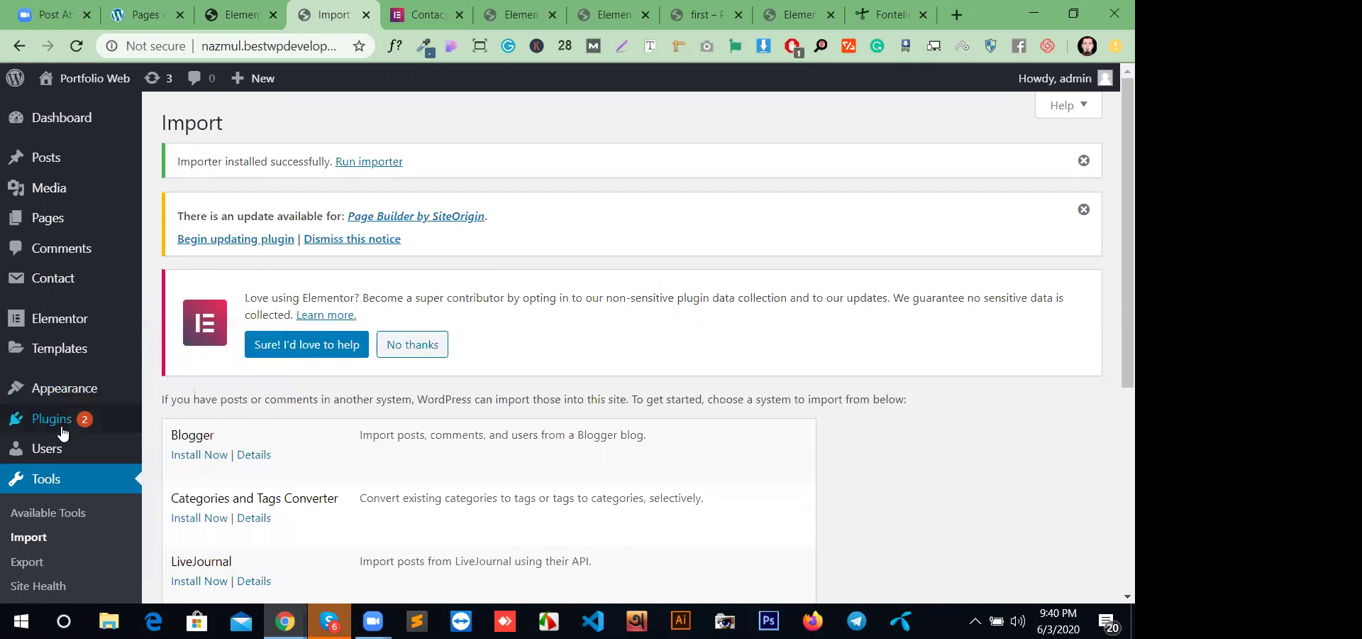
- Go to the page for adding new plugins and search the plugin directory for essential
mouse_move(62, 430)
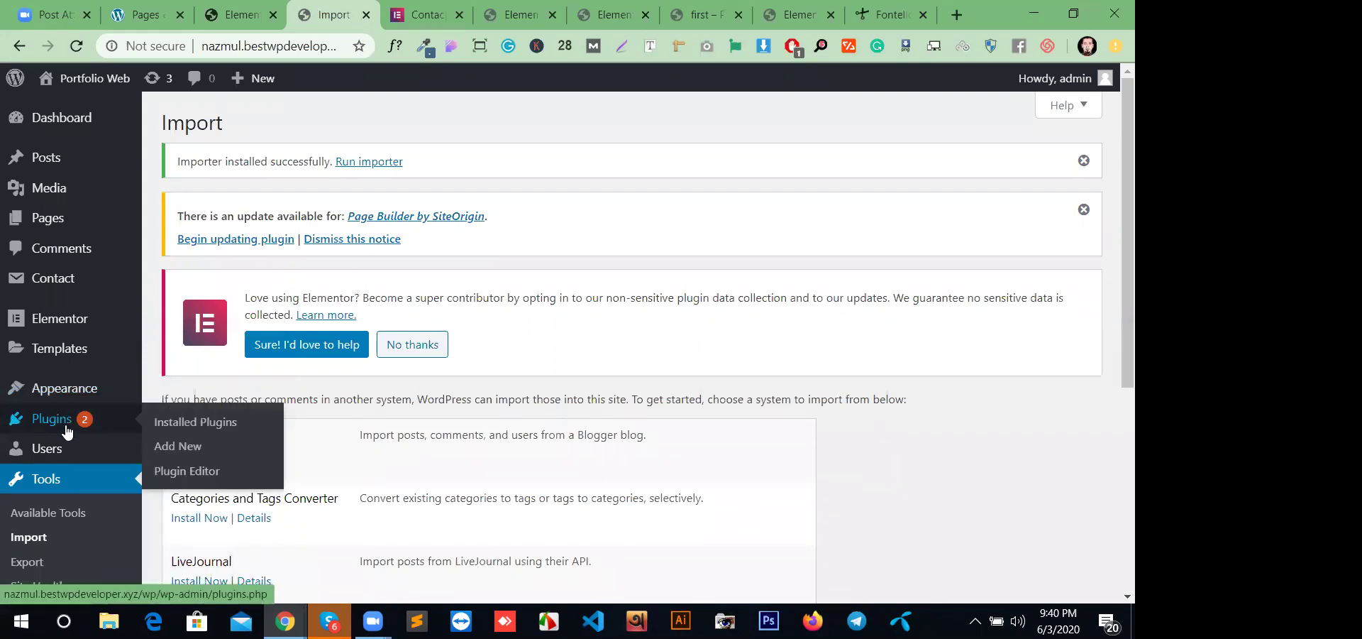
click(185, 445)
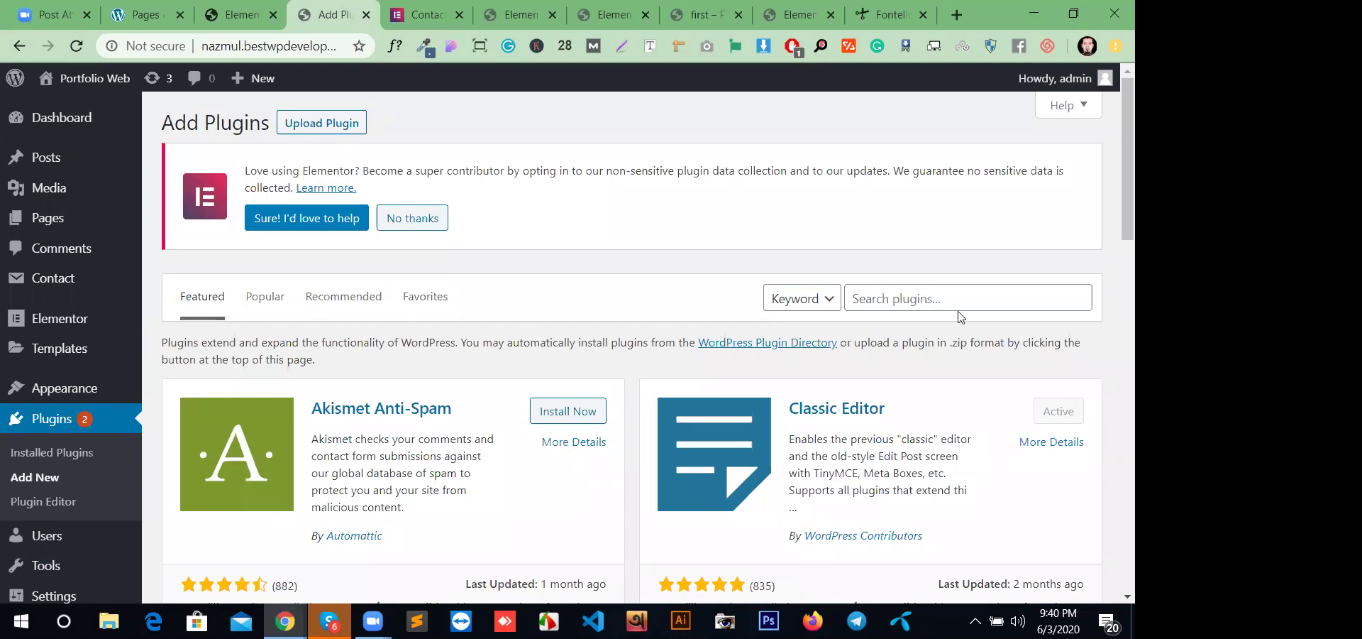
click(961, 289)
text(esd)
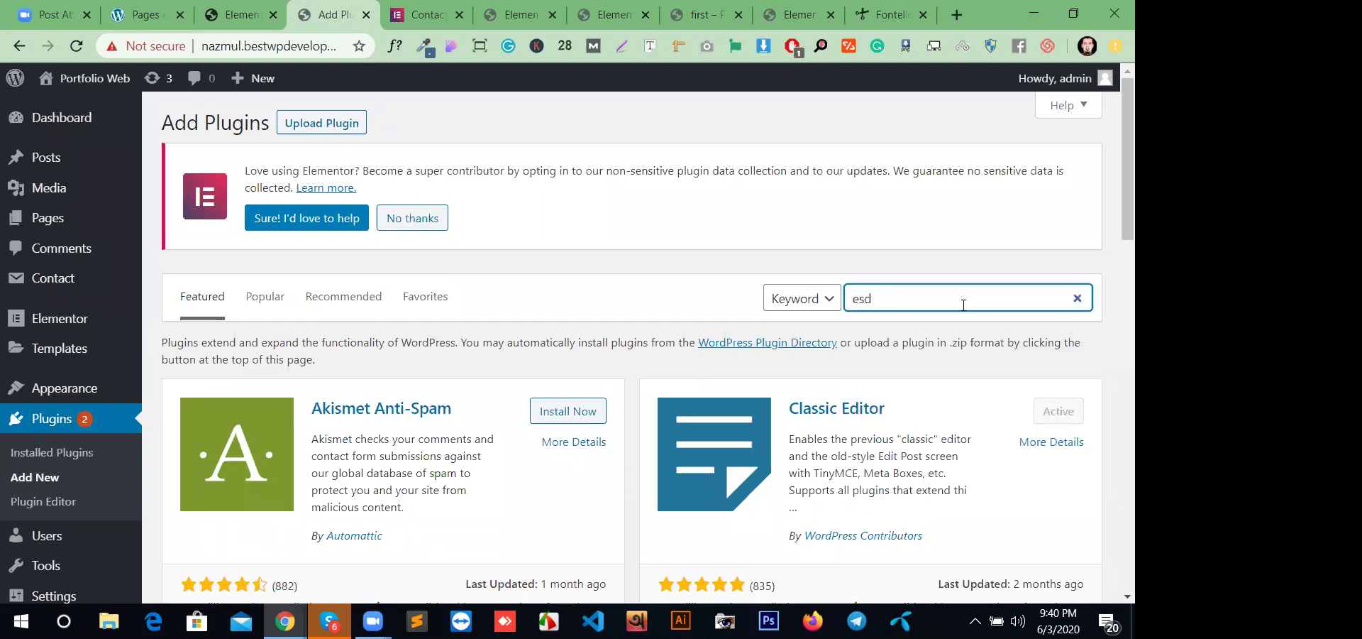
key(BackSpace)
text(sen)
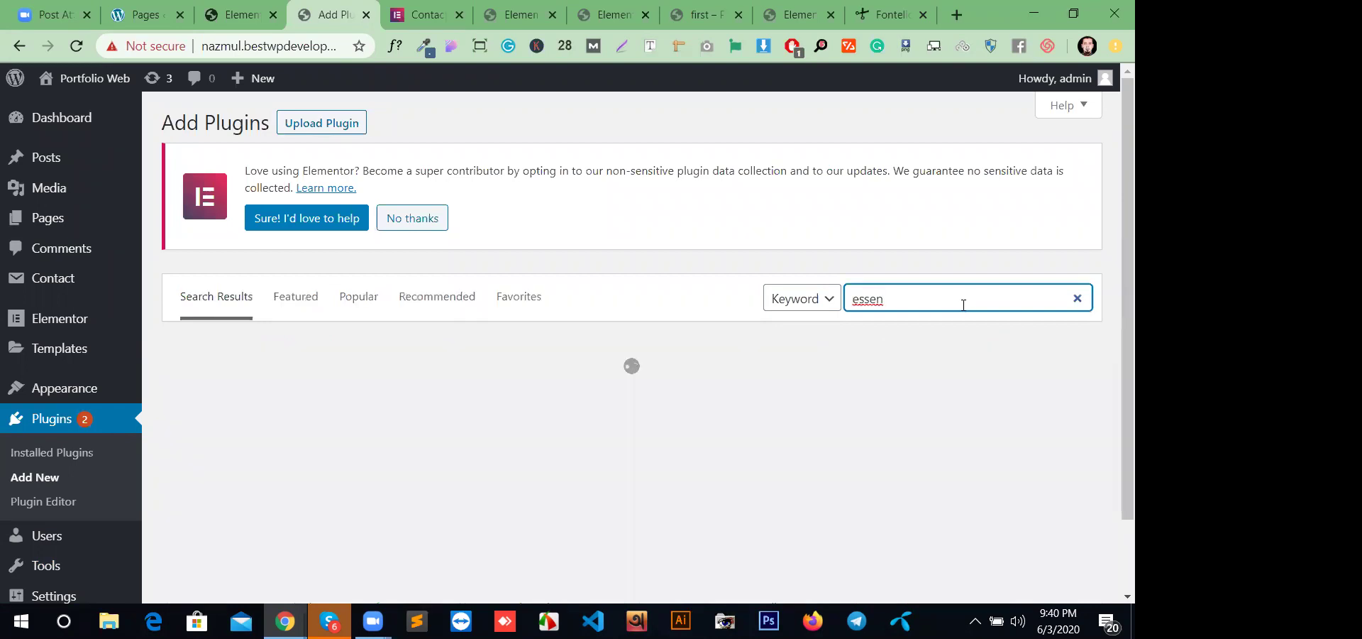
text(tiall)
key(BackSpace)
key(BackSpace)
key(BackSpace)
text(al)
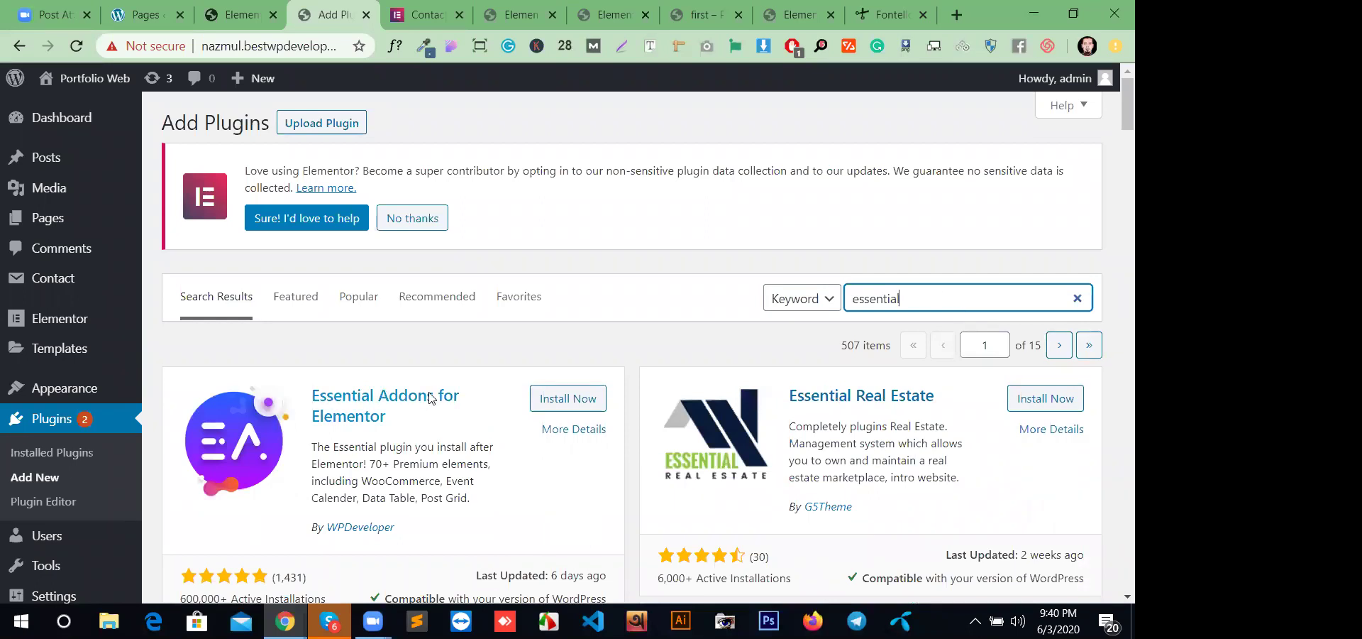
- Install and activate the Essential Addons for Elementor plugin
click(574, 399)
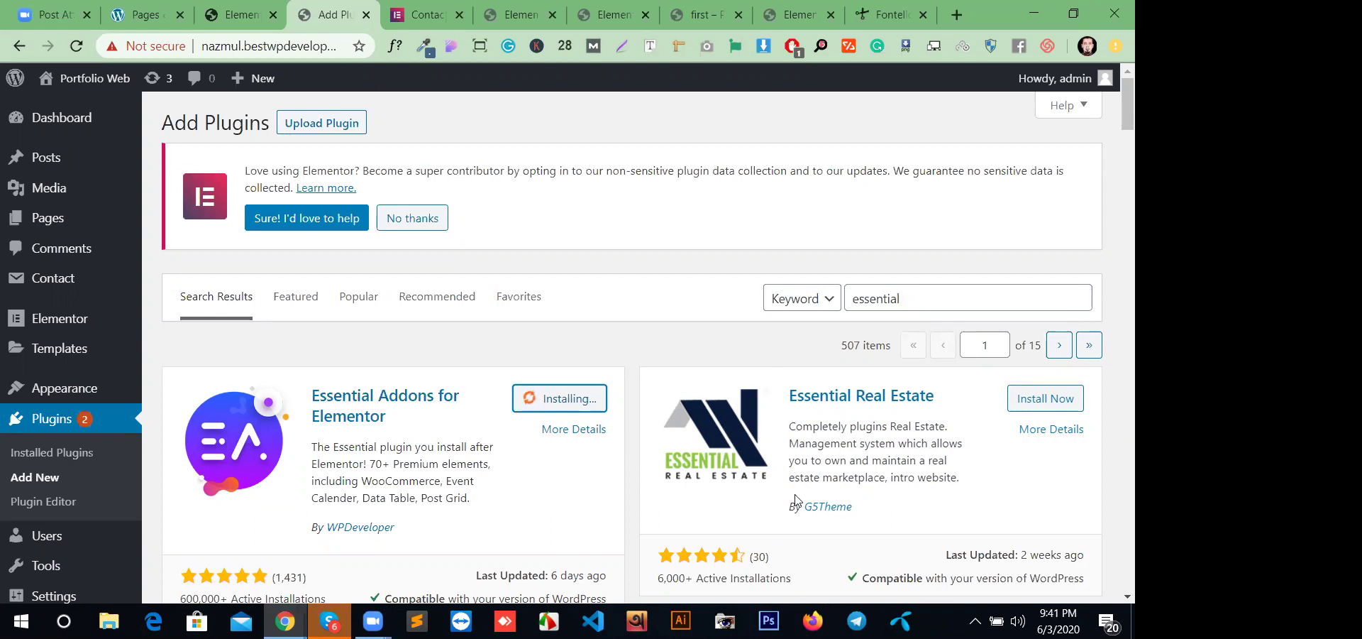
scroll(738, 454, down, 5)
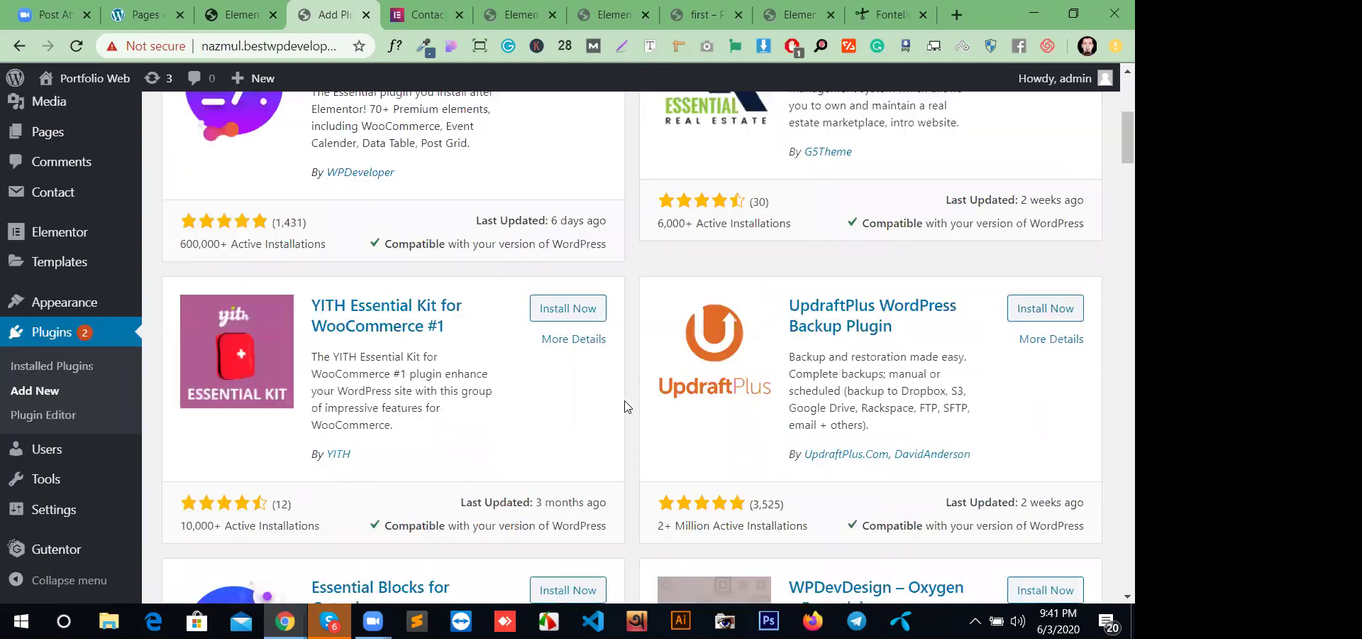
scroll(603, 426, up, 5)
click(581, 400)
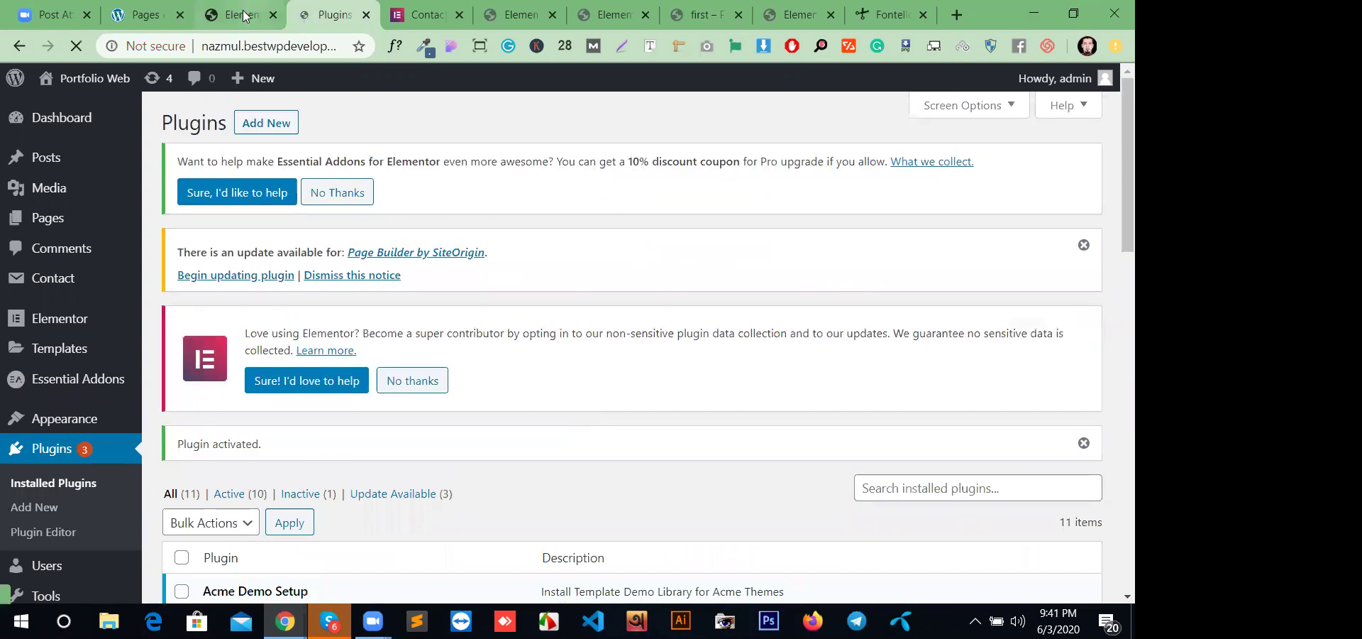
- Switch to the open Elementor editor tab and reload it, discarding the unsaved changes
click(243, 16)
click(80, 51)
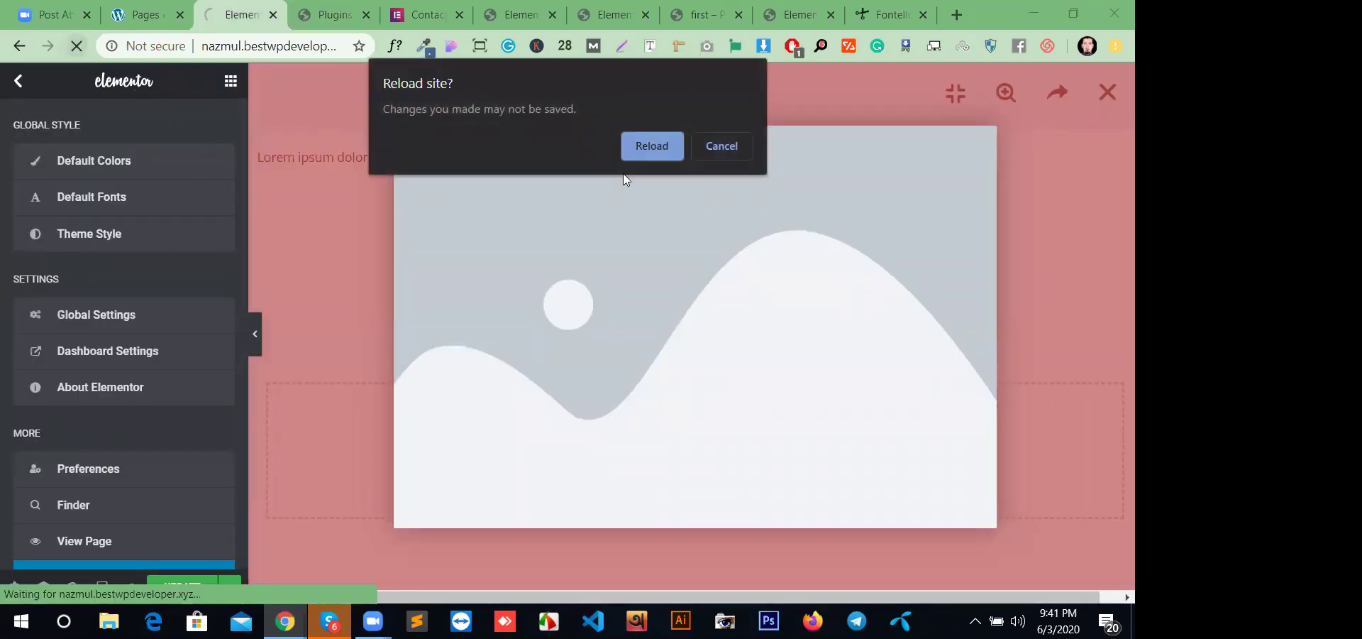
click(657, 145)
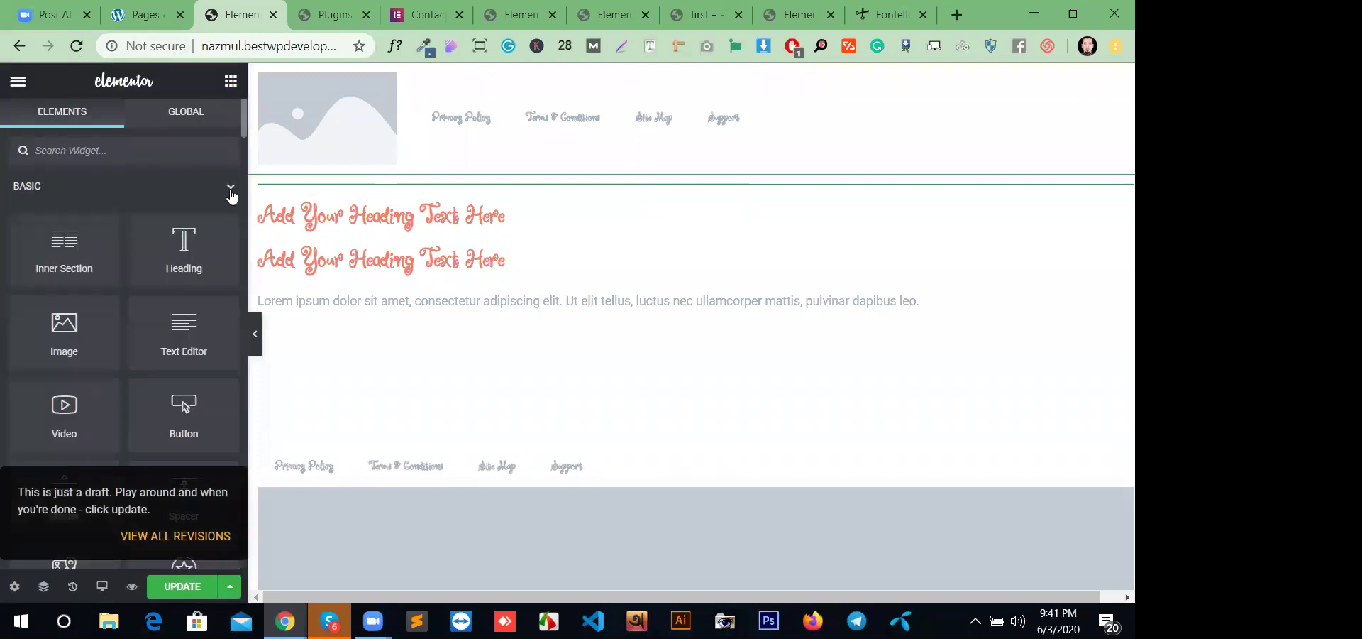
- Collapse the Basic, Pro and General widget categories and look through the widgets under Essential Addons
click(230, 193)
click(233, 231)
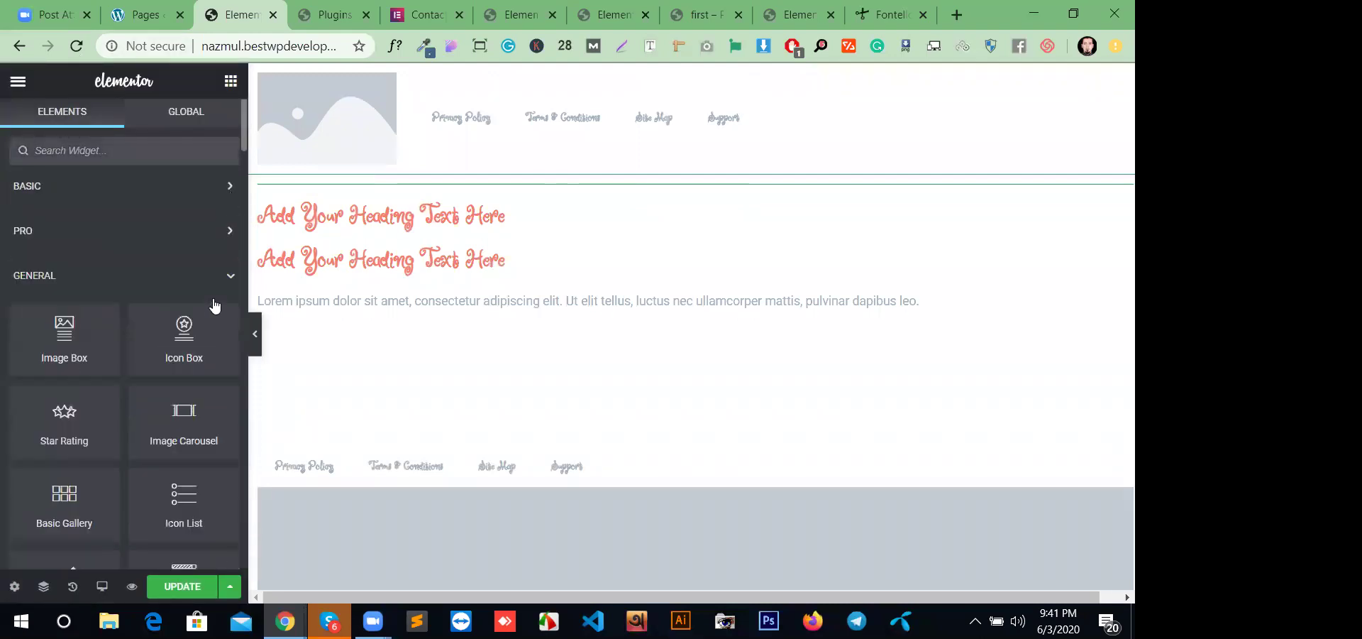
click(231, 277)
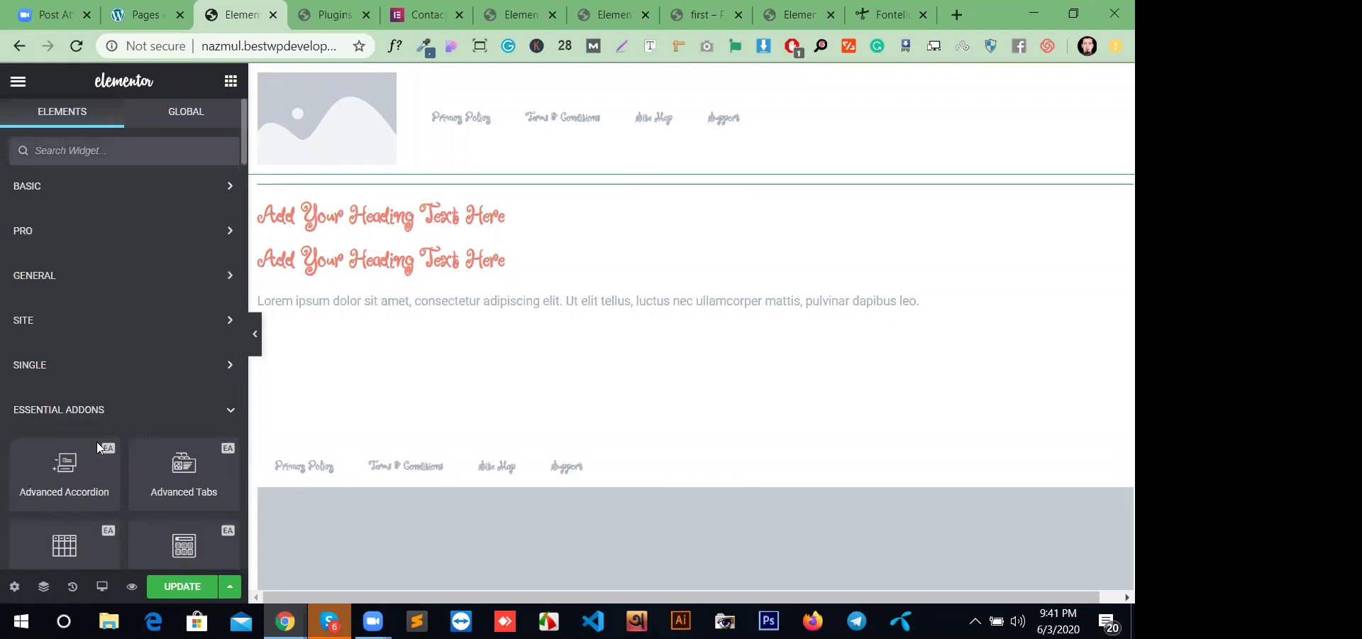
scroll(124, 418, down, 3)
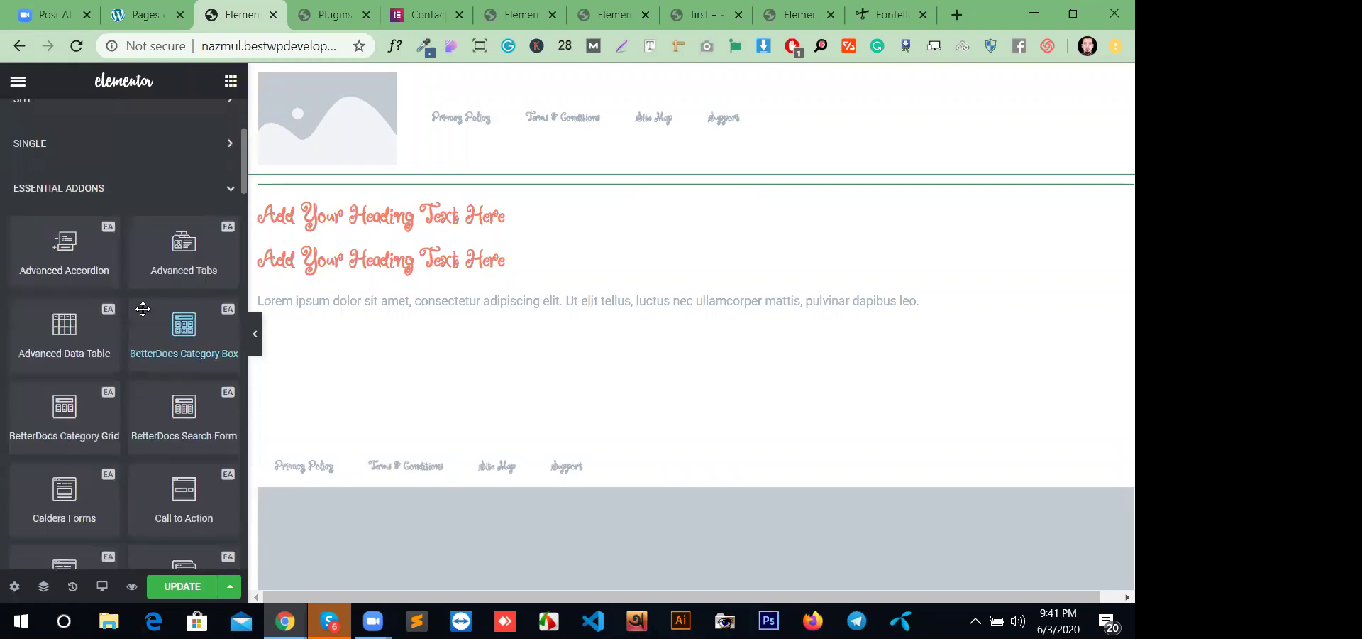
scroll(128, 387, down, 8)
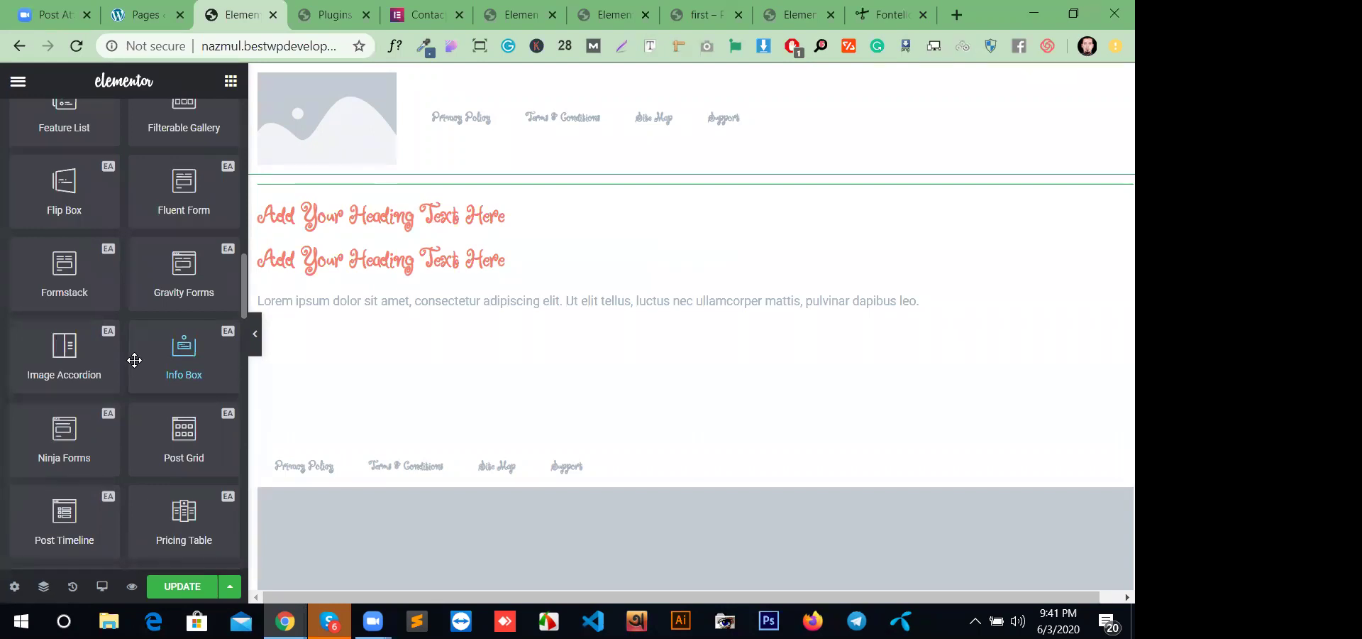
scroll(115, 393, up, 11)
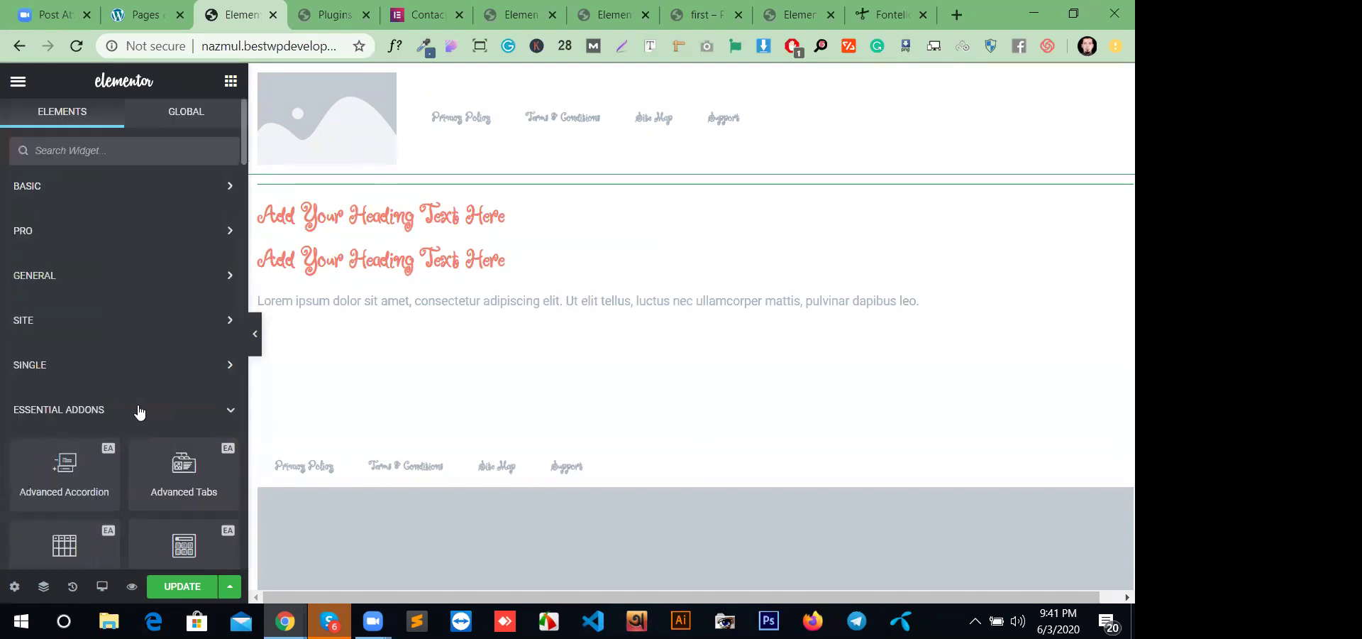